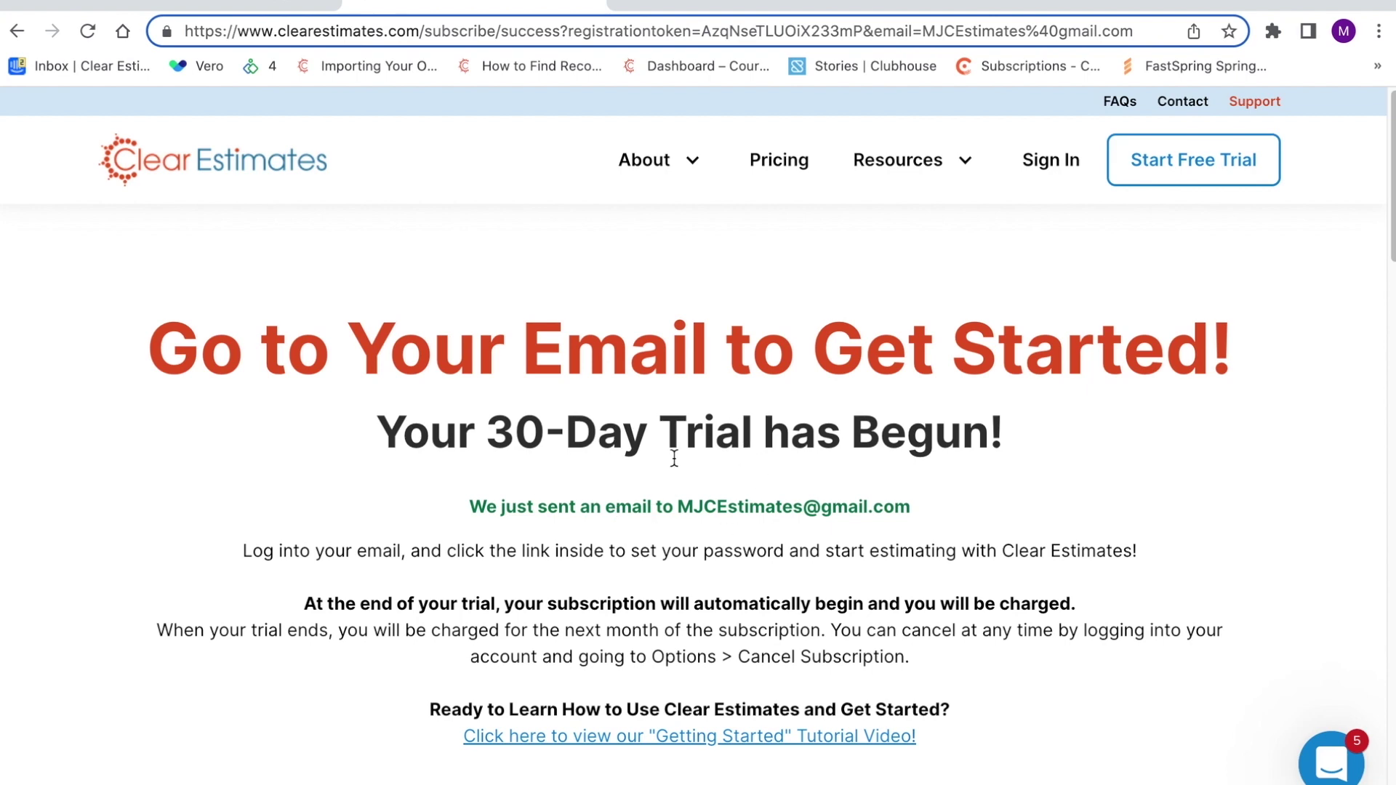
Step: Review the signup email address shown on the Clear Estimates page
scroll(731, 429, "down", 2)
left_click_drag(910, 450, 680, 447)
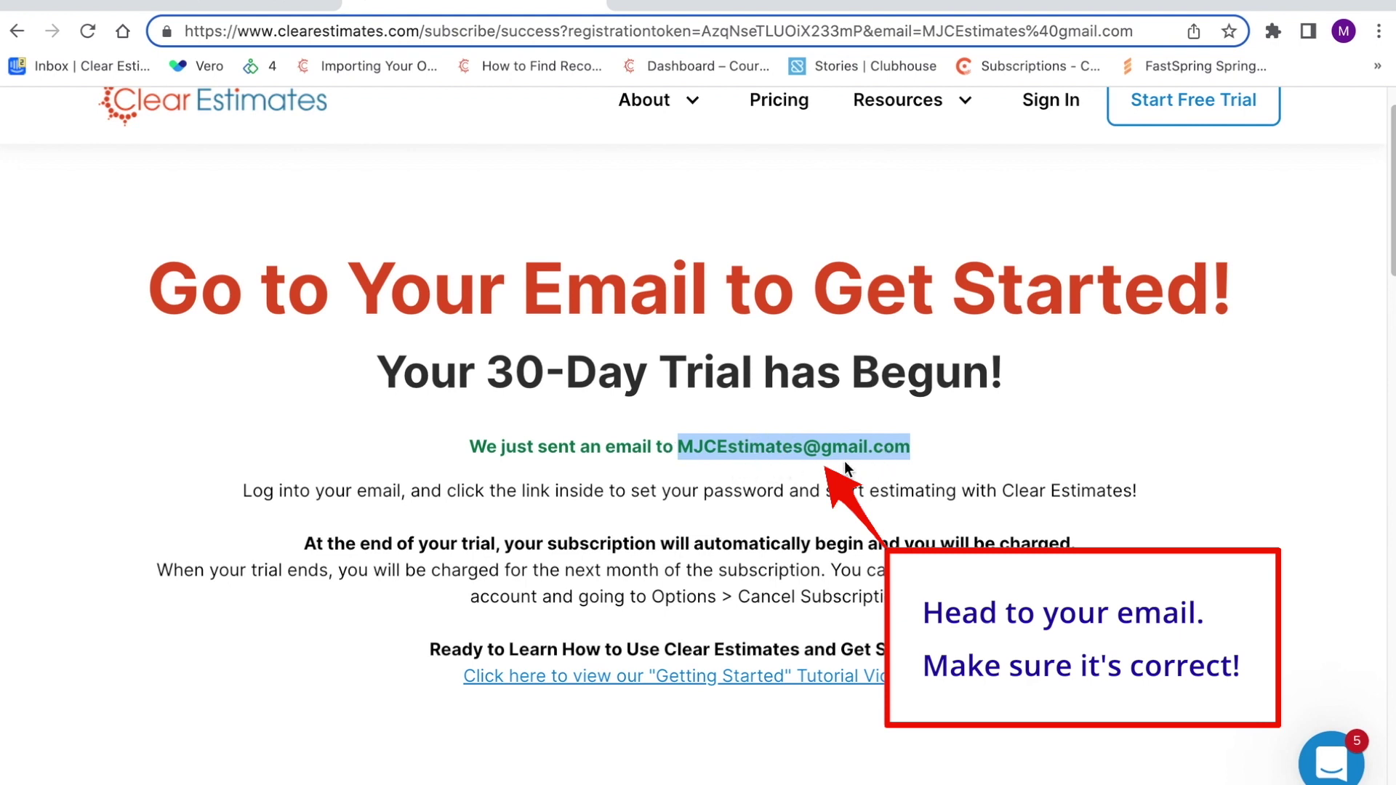
left_click(906, 459)
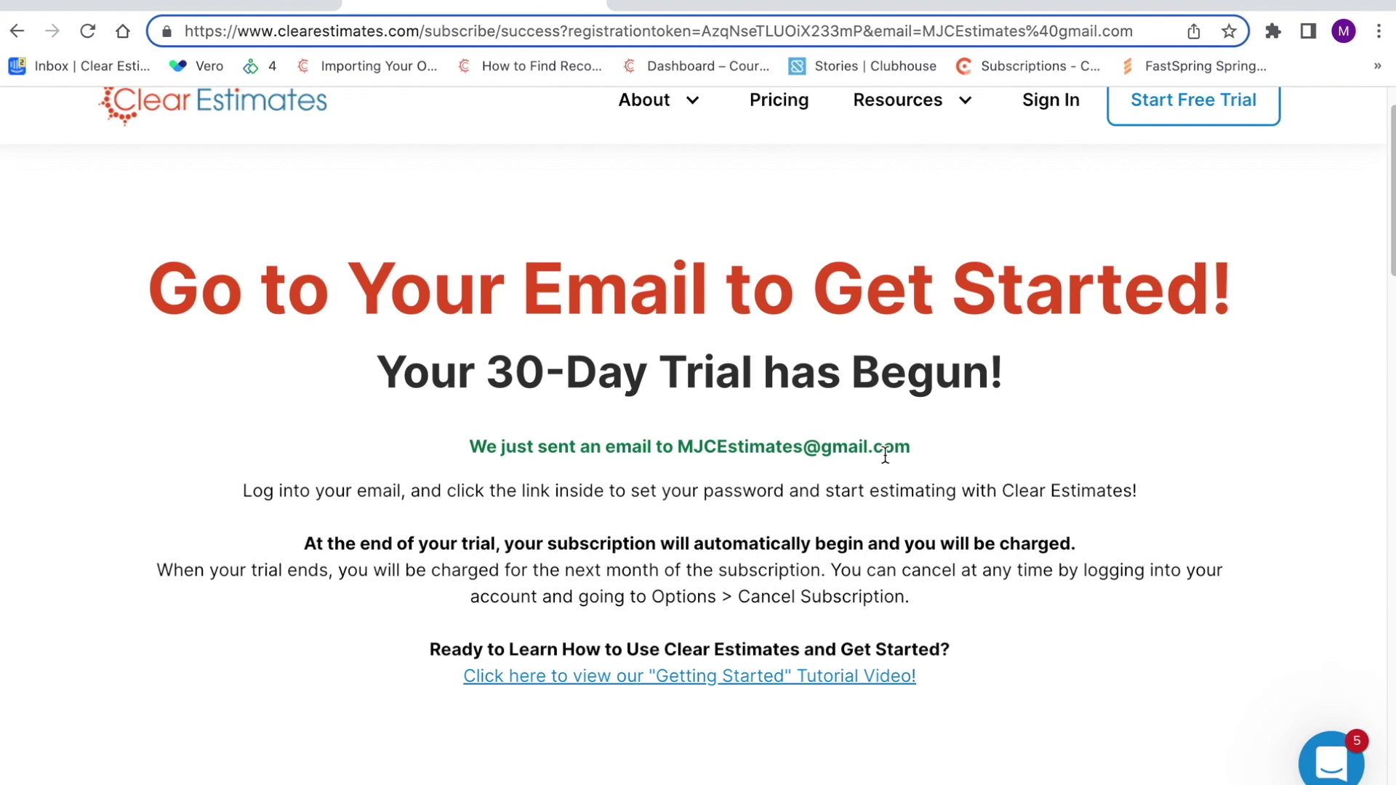
scroll(916, 445, "down", 20)
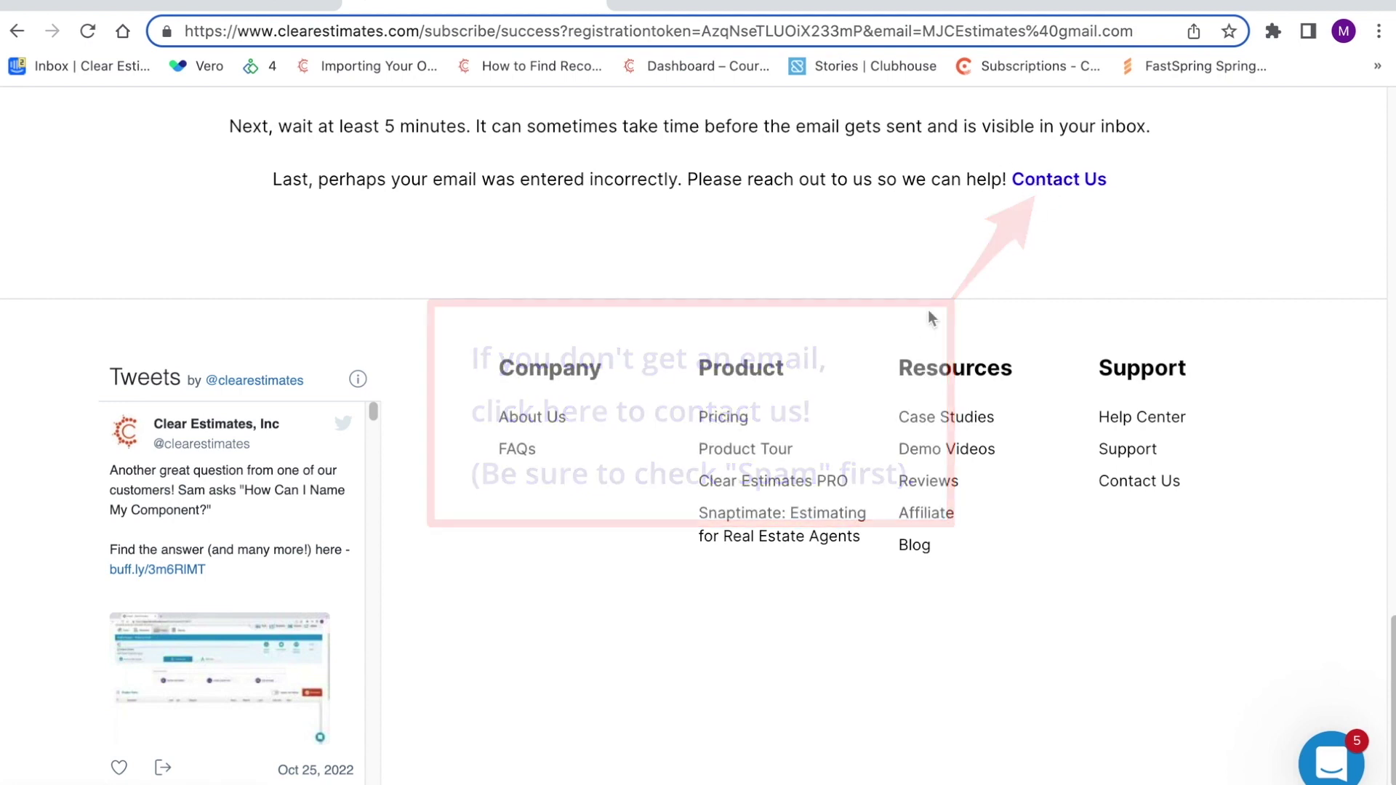
scroll(916, 320, "up", 20)
scroll(905, 331, "up", 5)
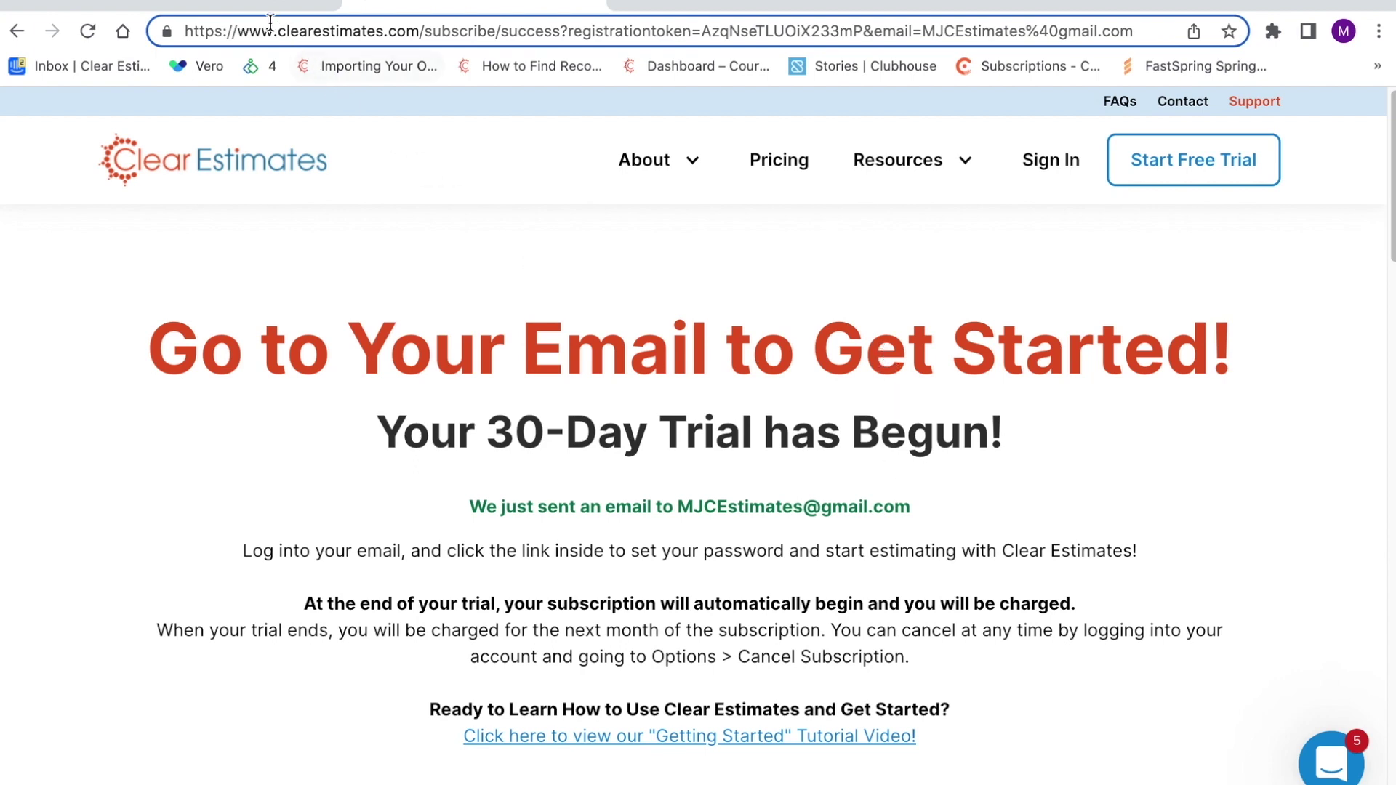
Step: Open the 'Last Step' email in Gmail and follow its 'Set Your Login Password' link
left_click(256, 4)
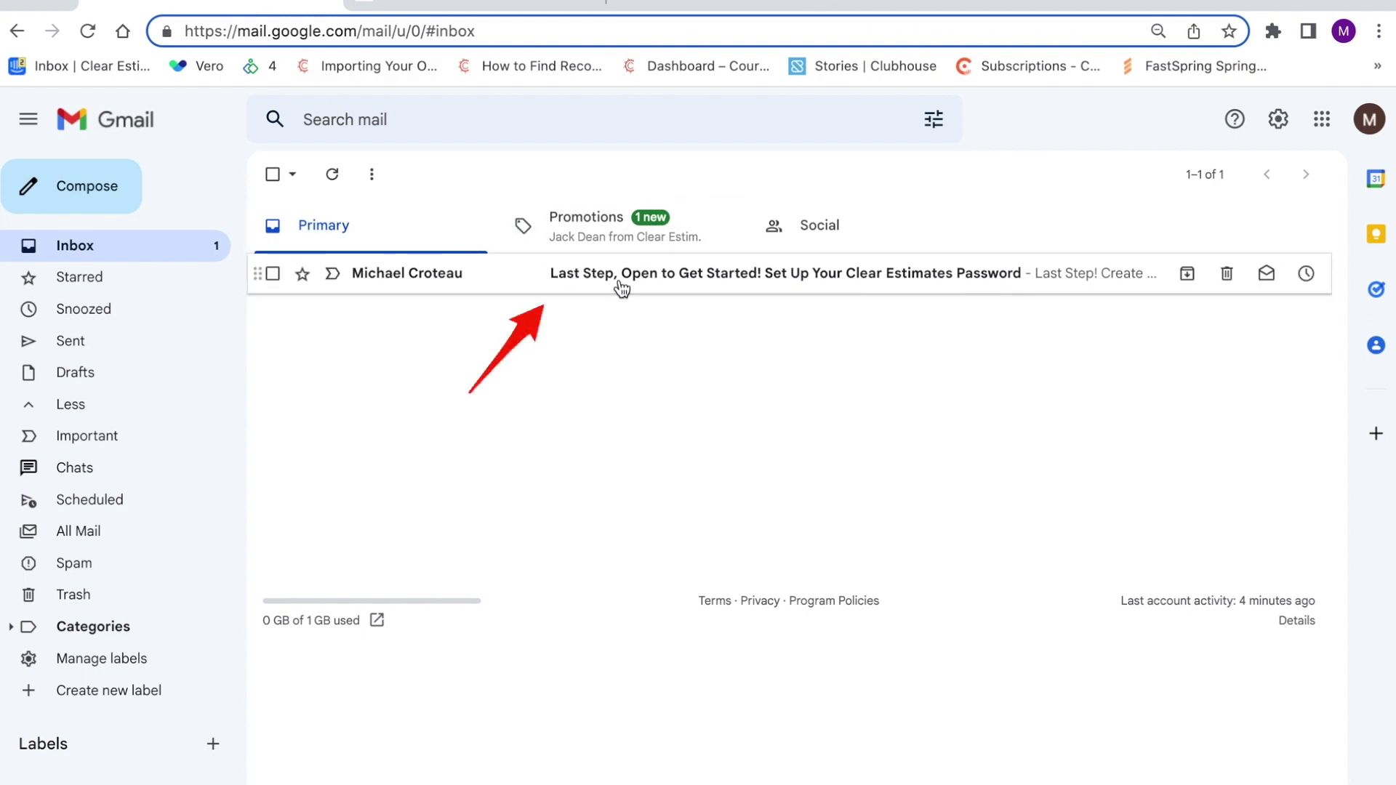
left_click(714, 282)
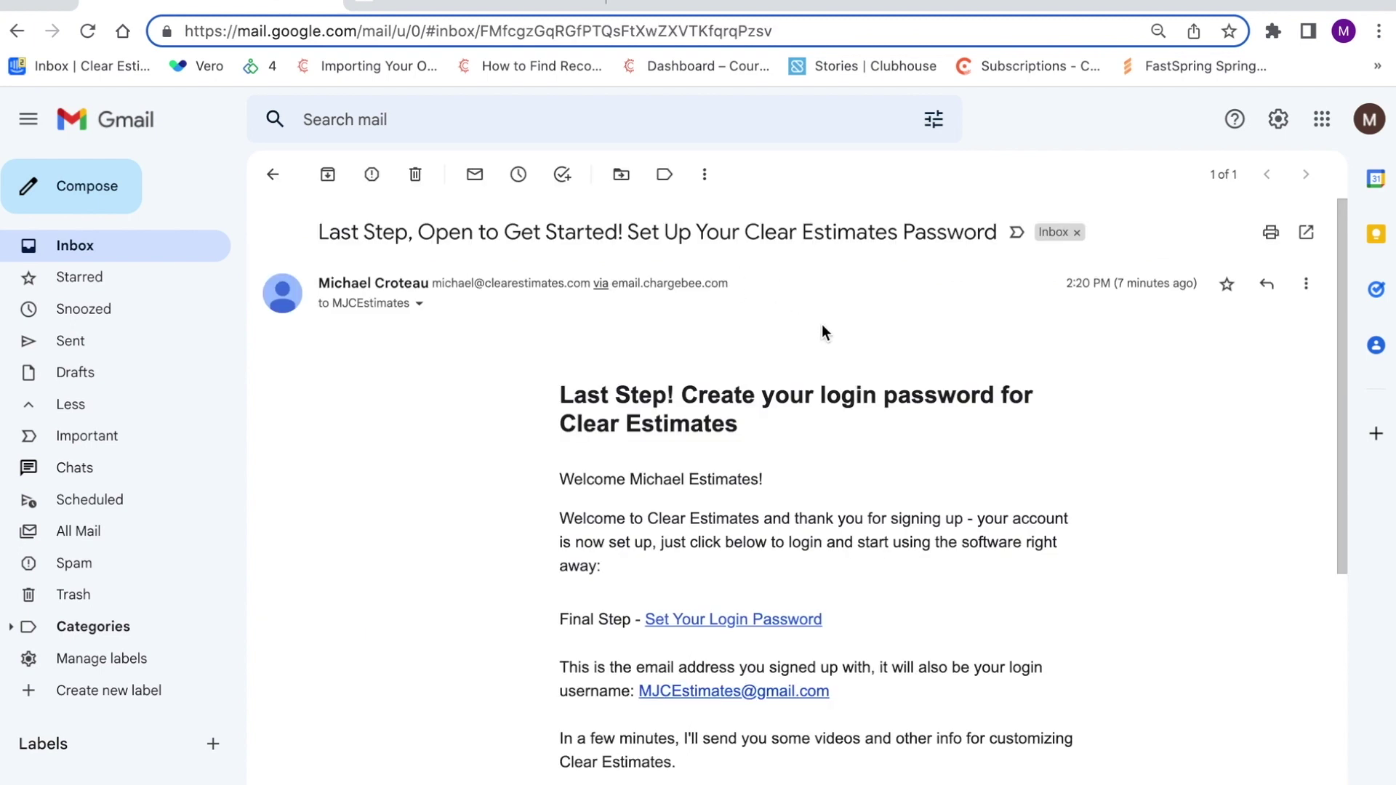
scroll(822, 327, "down", 3)
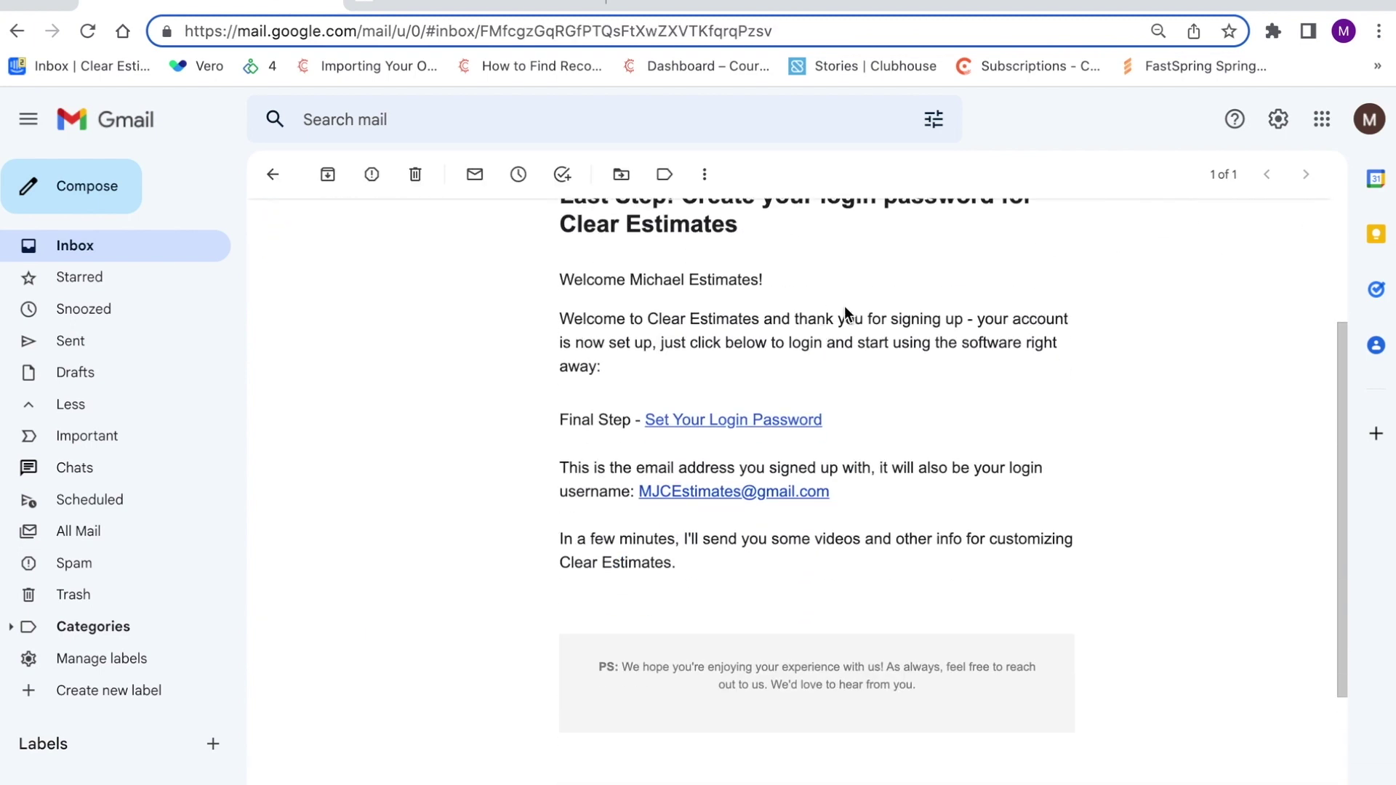
scroll(844, 307, "down", 1)
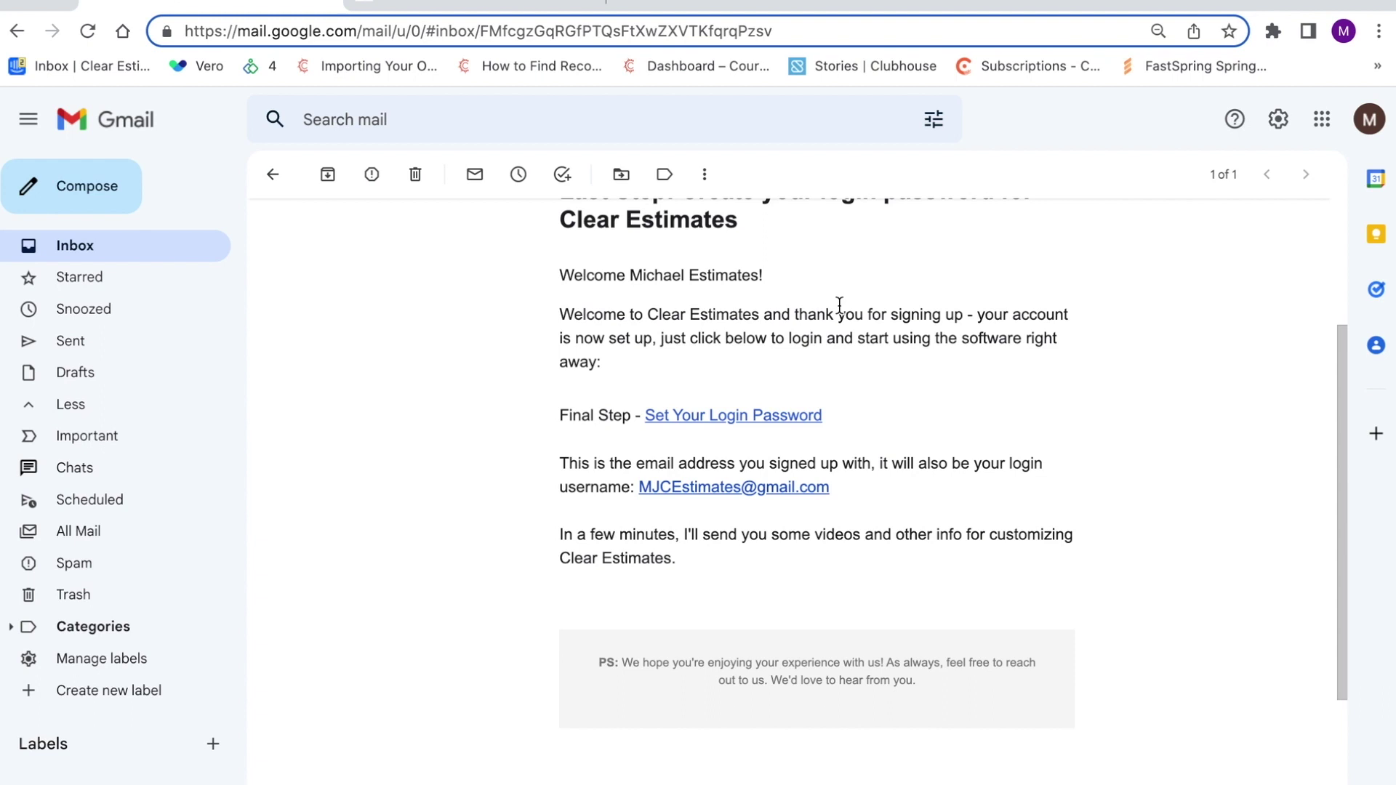
left_click_drag(881, 423, 646, 421)
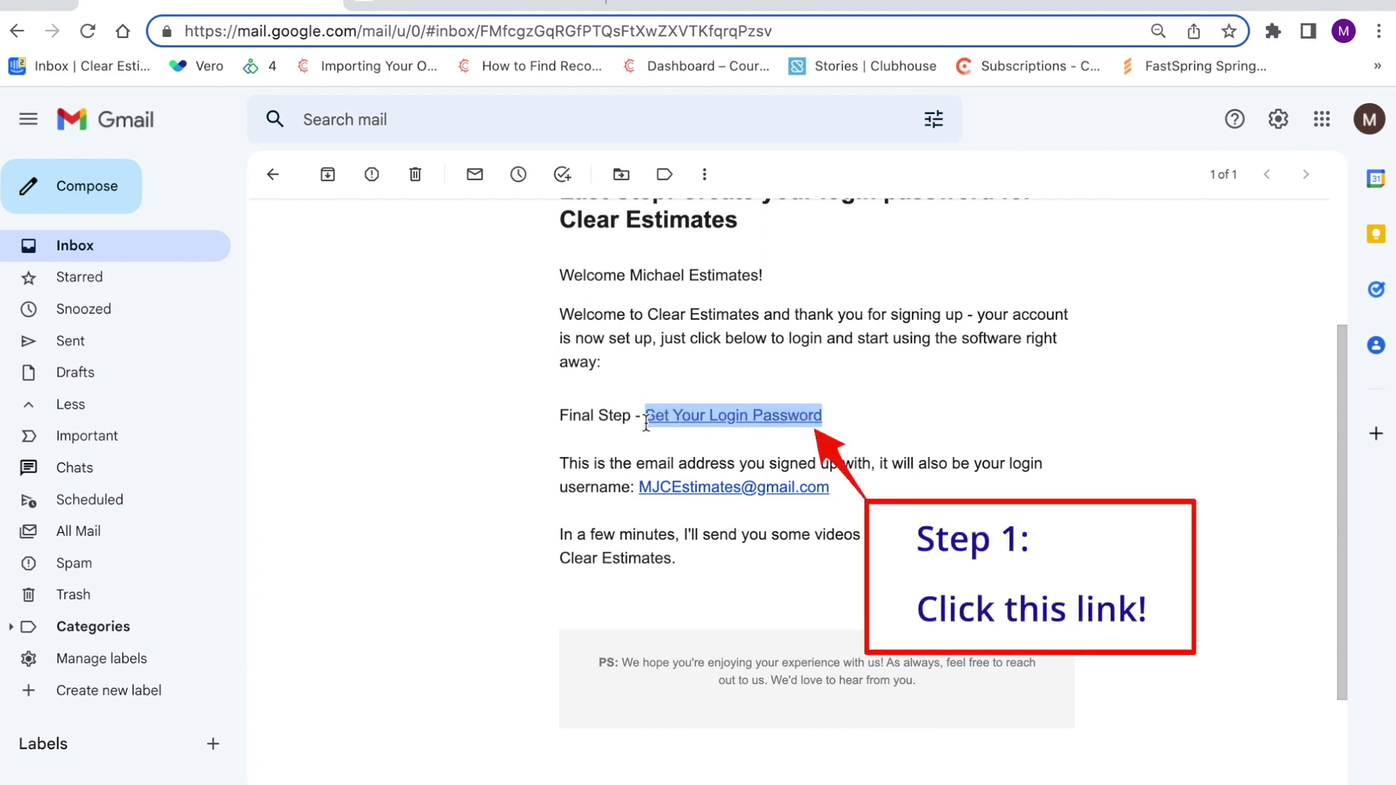
left_click(918, 425)
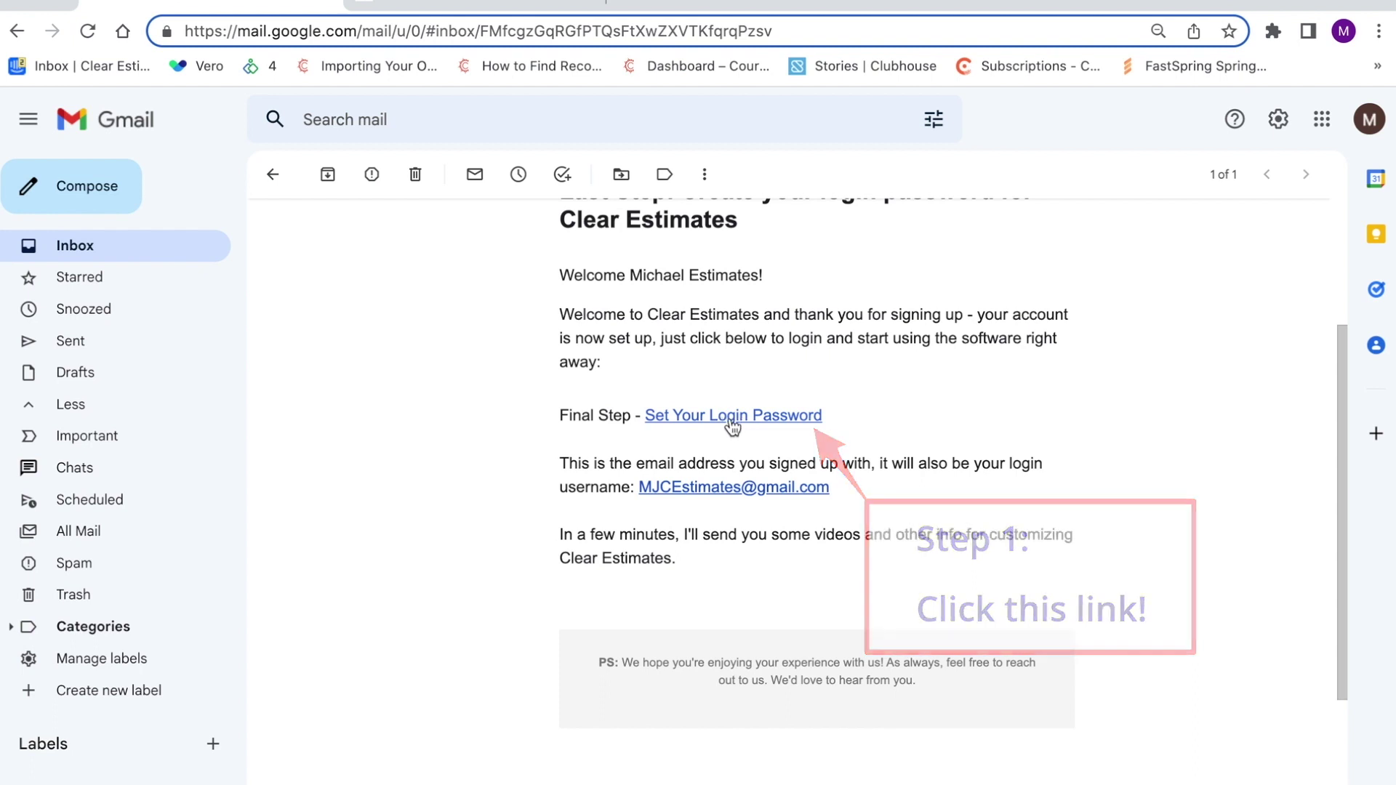
left_click(725, 420)
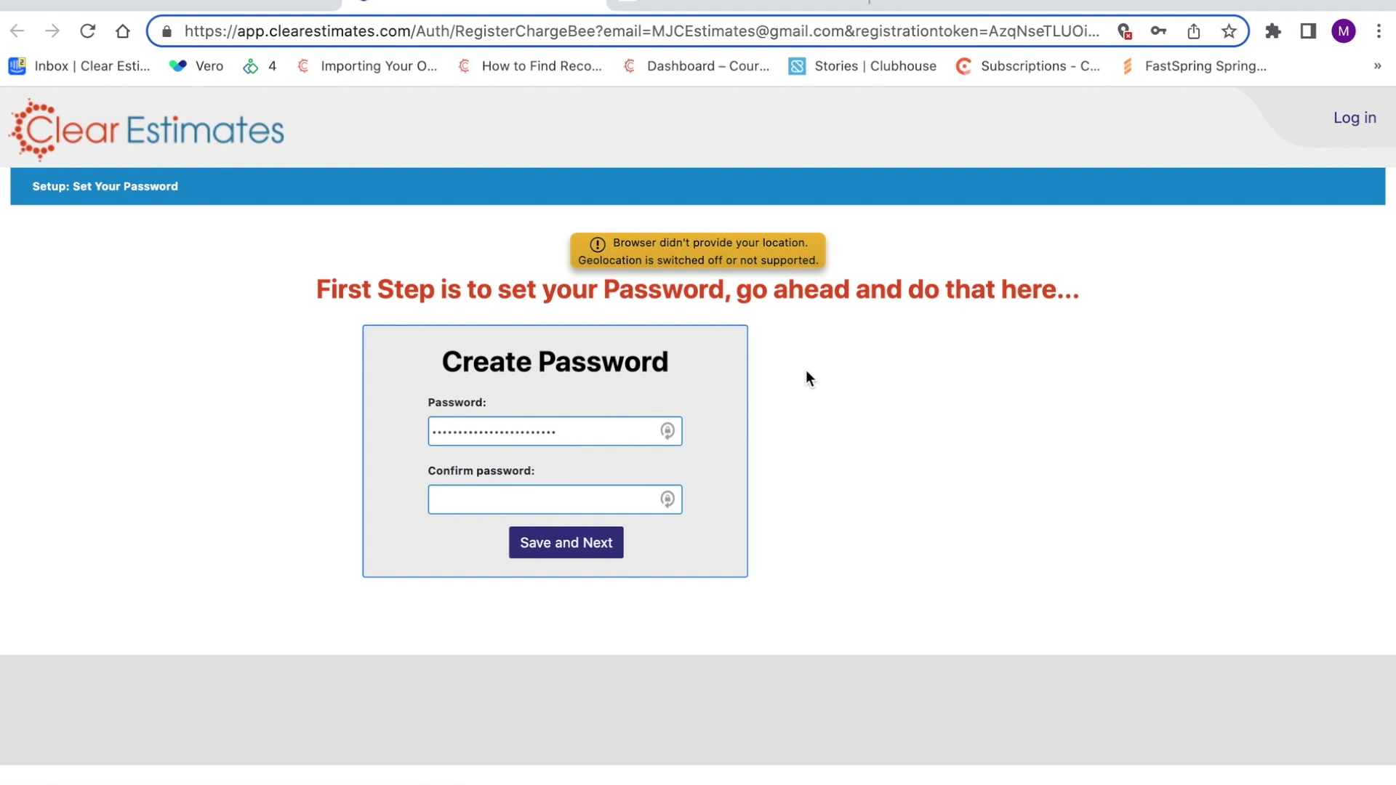
Step: Enter the same new password in Password and Confirm password, then choose Save and Next
left_click_drag(597, 434, 407, 433)
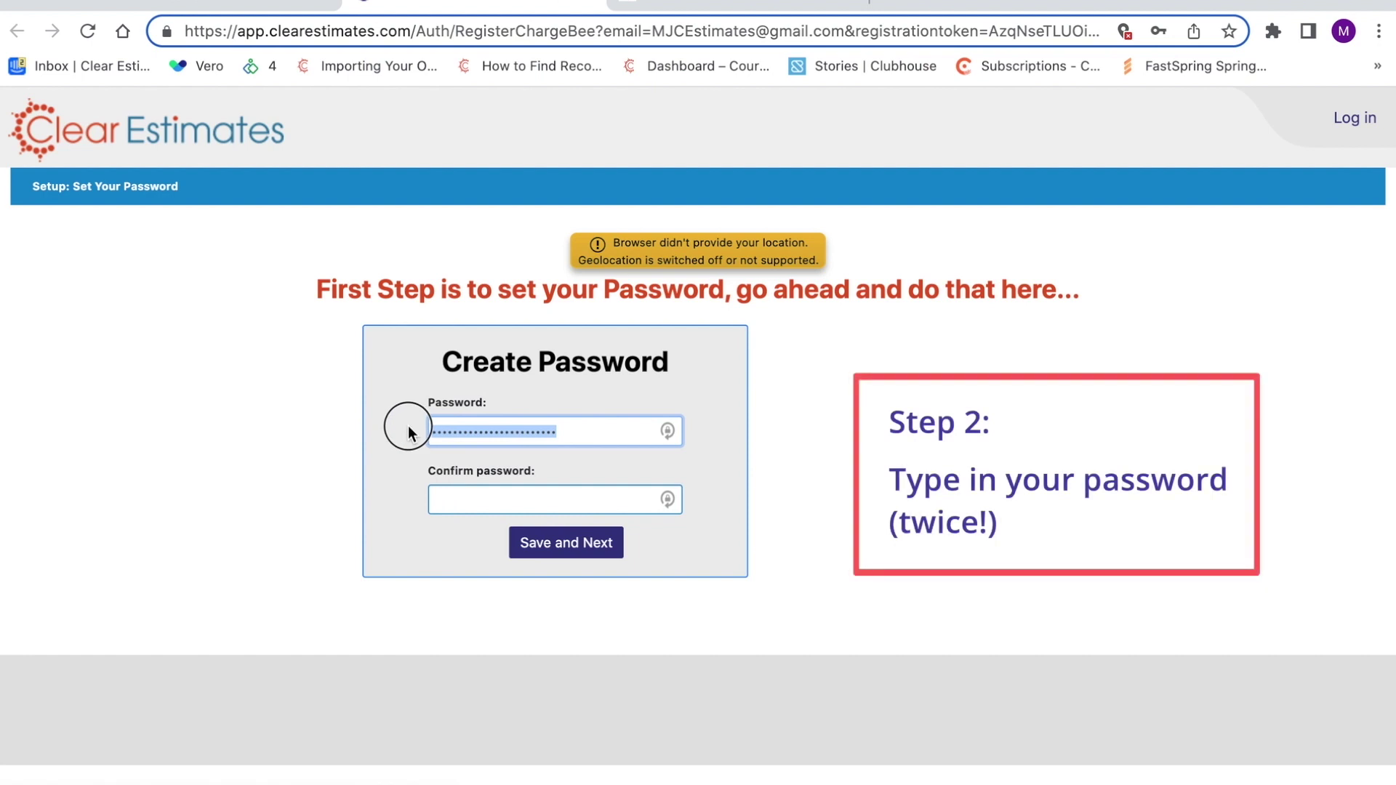
type("•••••")
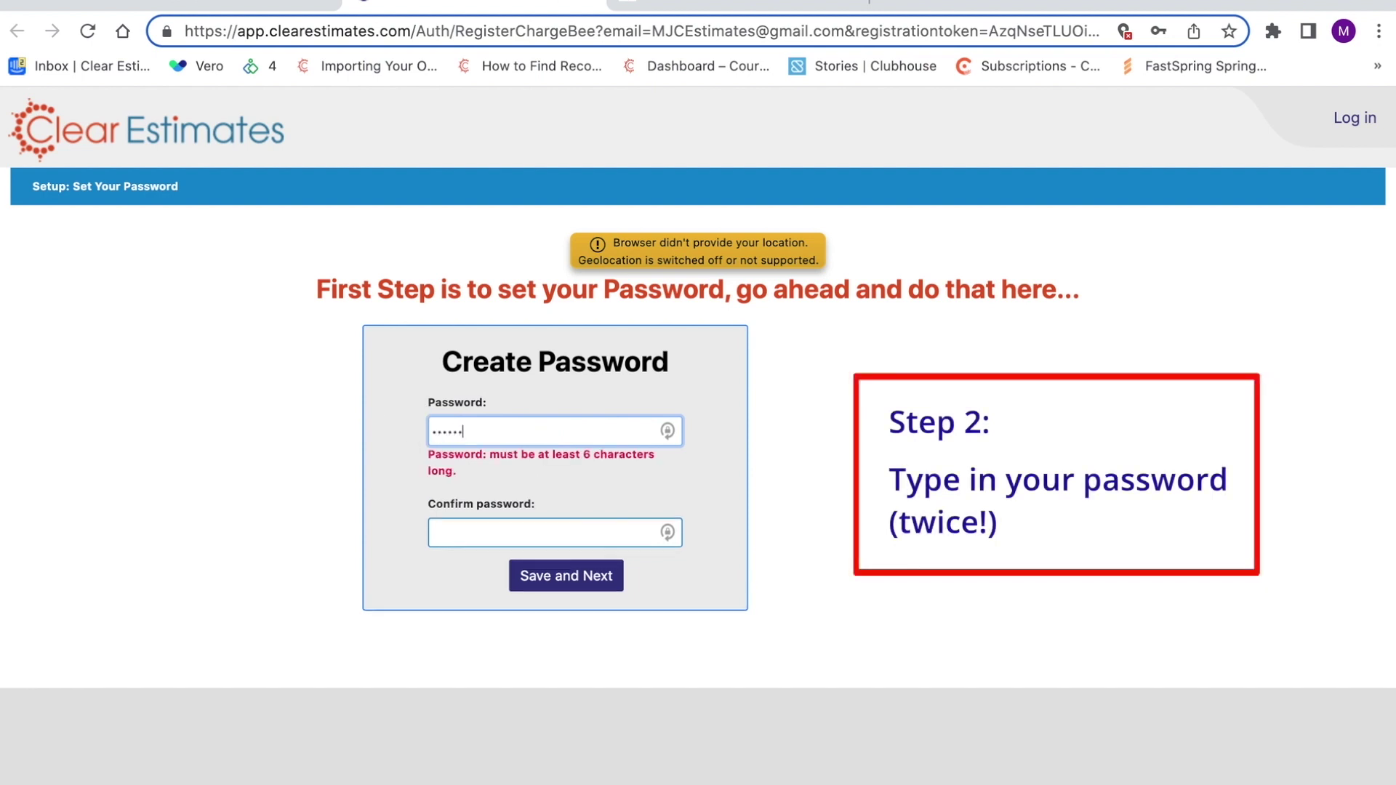
type("•••••")
left_click(440, 500)
type("••••••••••")
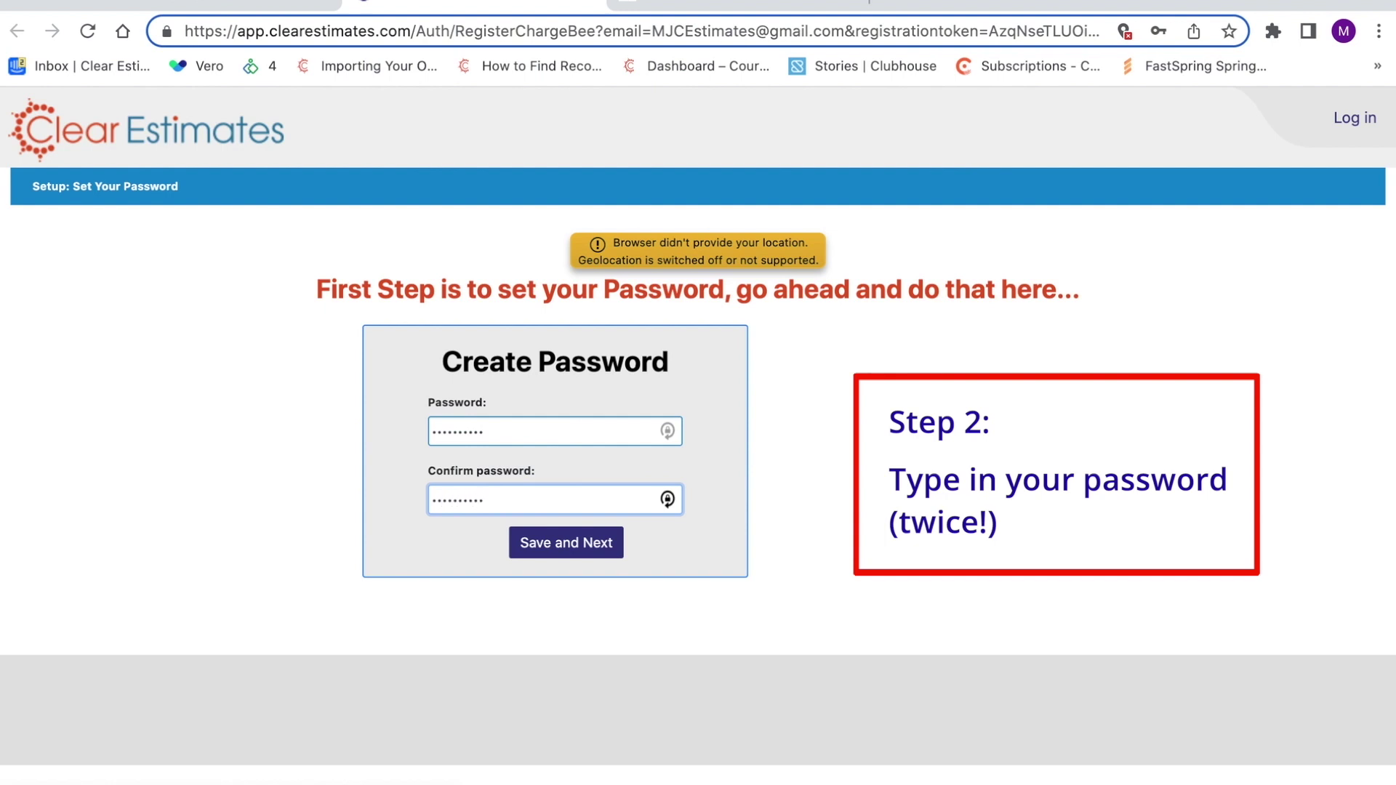
left_click(545, 431)
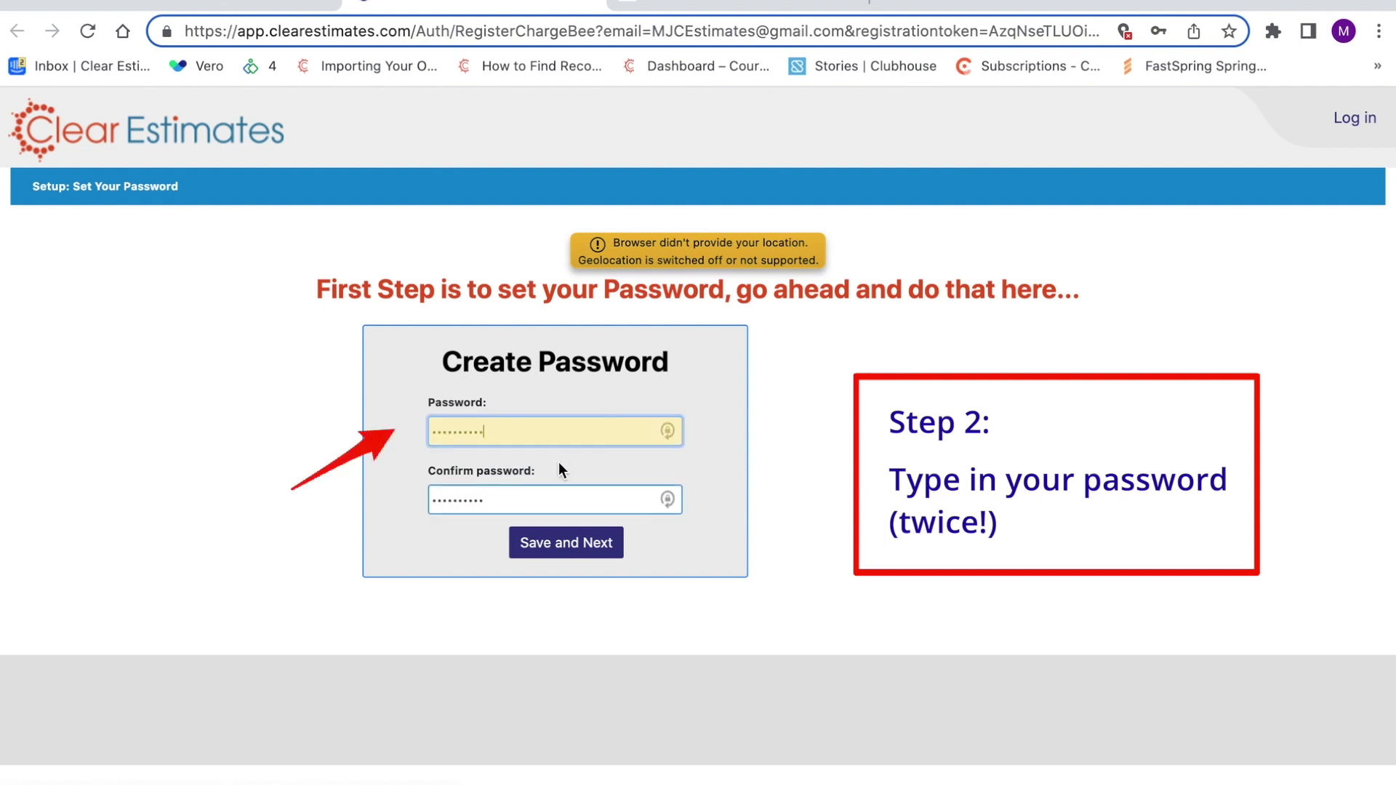
left_click(535, 494)
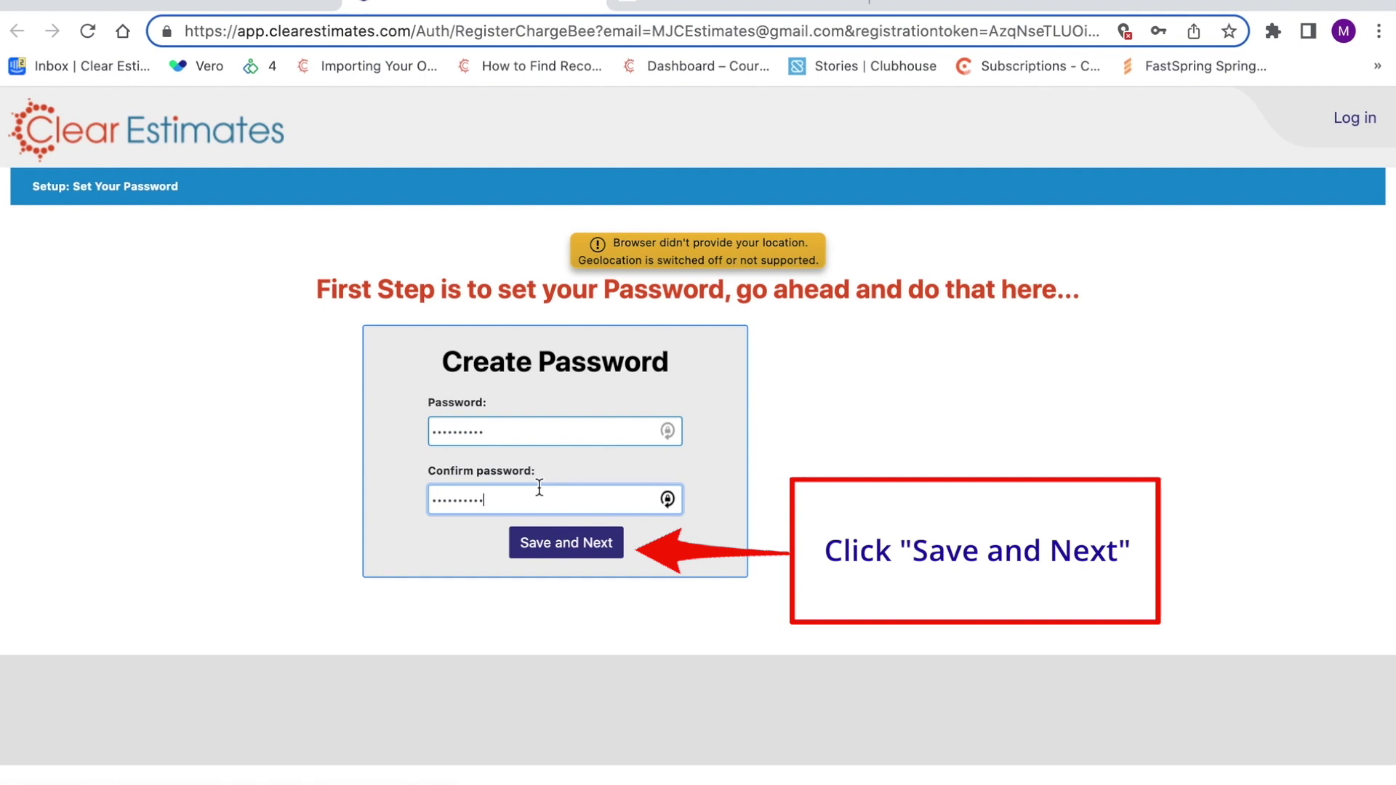
left_click(571, 551)
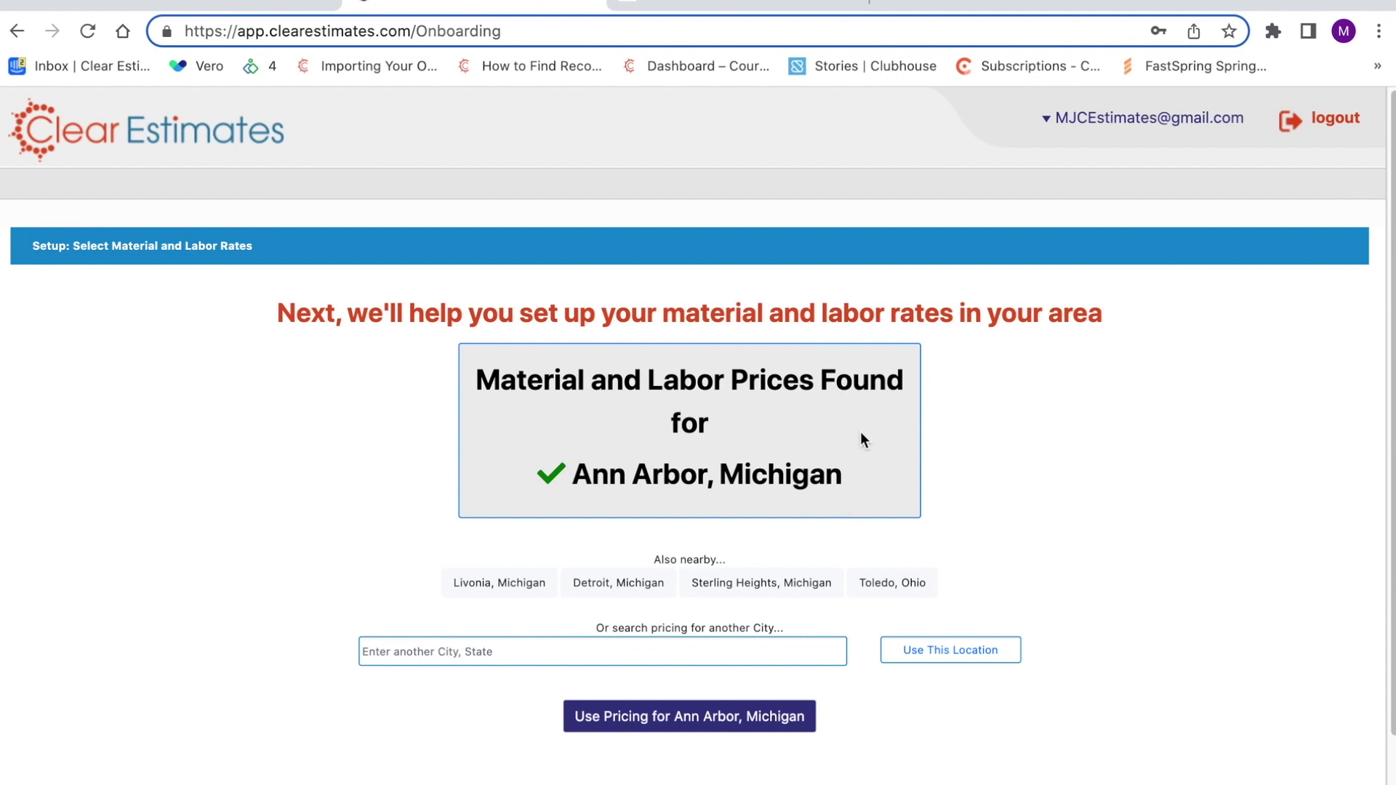
Step: Use the material and labor prices found for Ann Arbor, Michigan
scroll(862, 434, "down", 1)
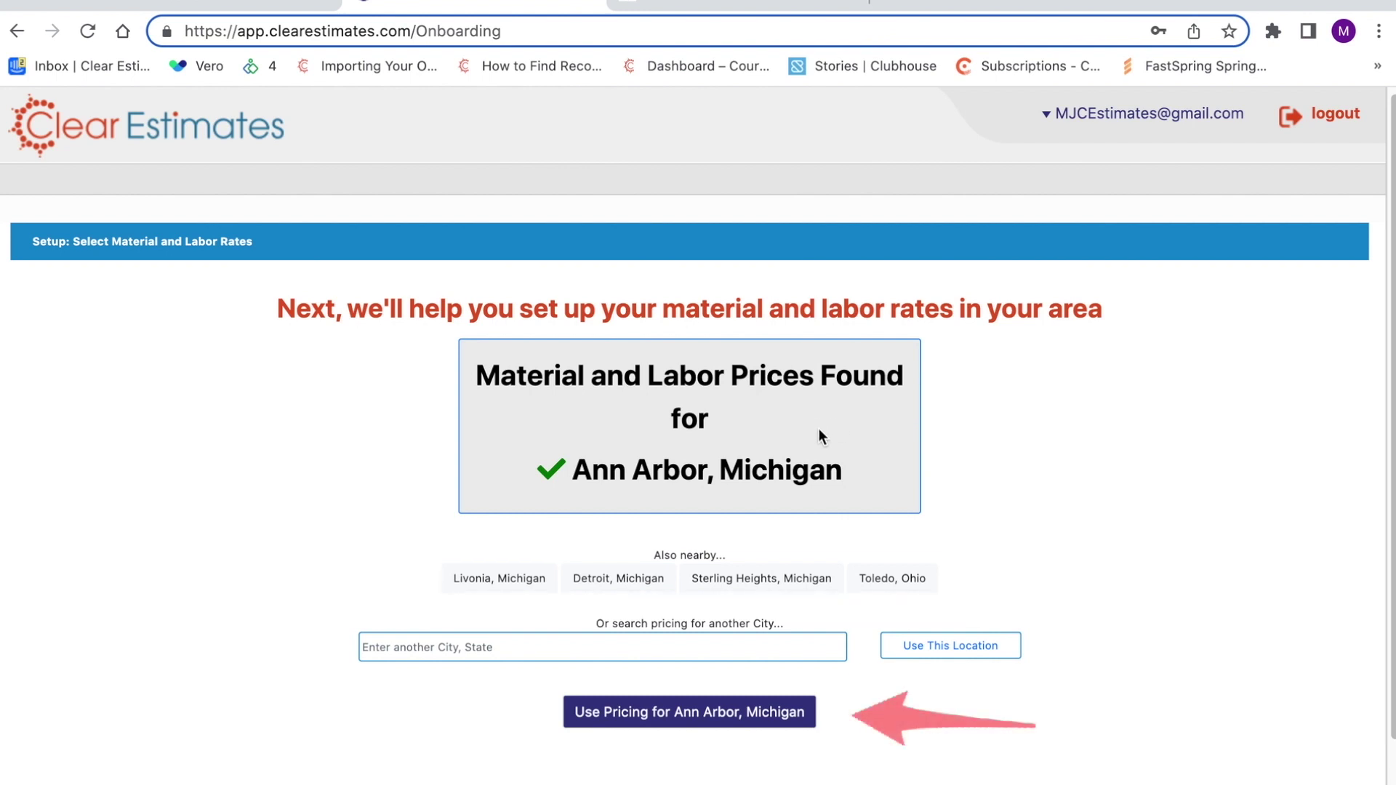
left_click(683, 721)
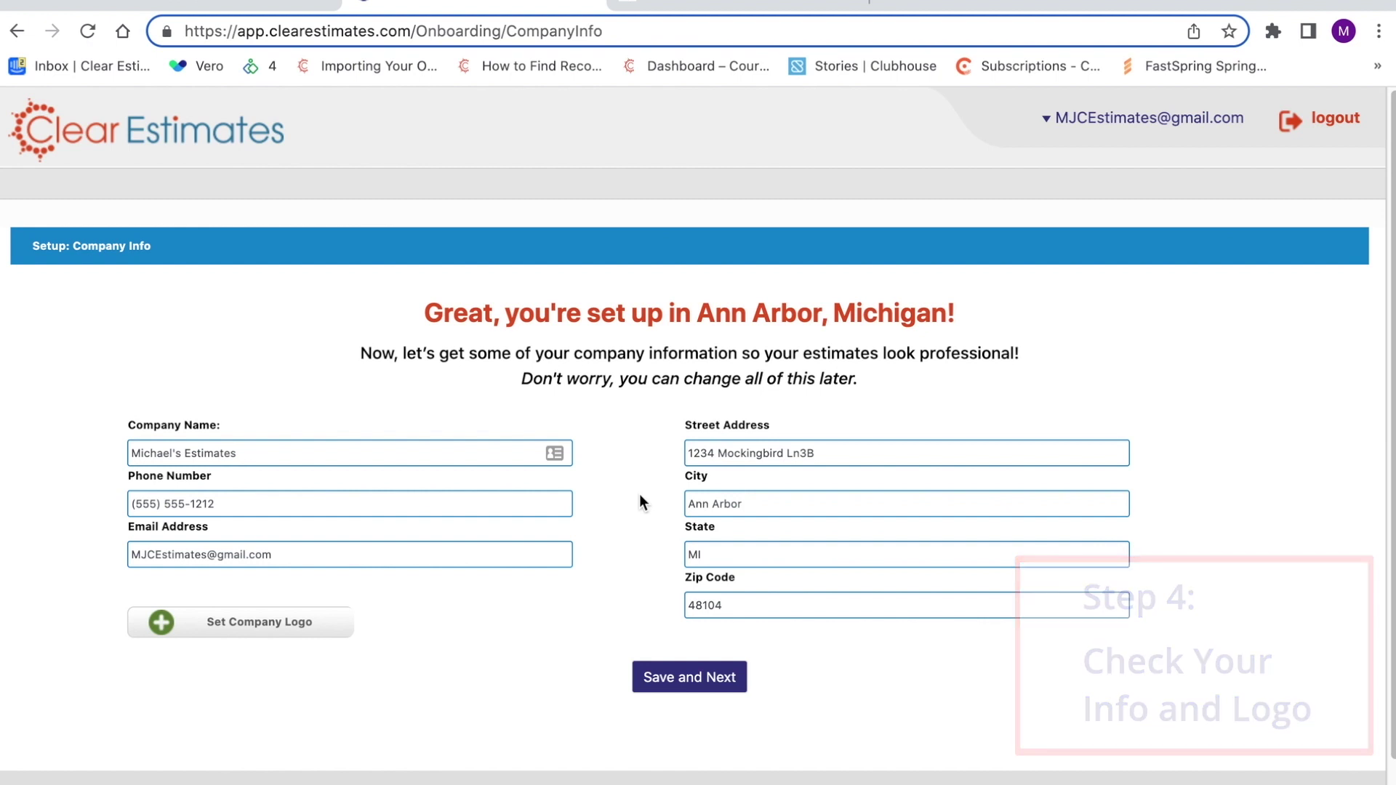
Step: Check each prefilled Company Info field, from company name to zip code, and save it
left_click(451, 454)
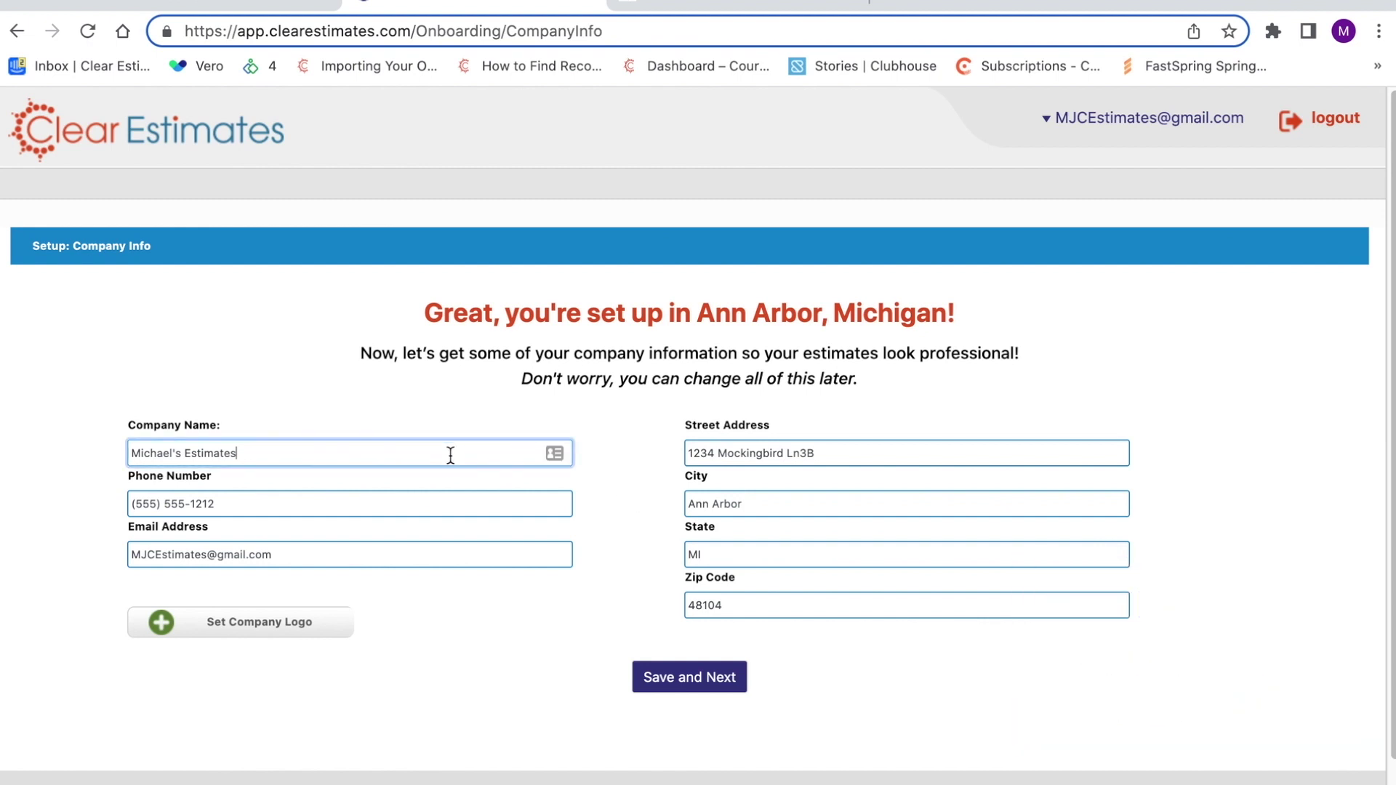
left_click(431, 505)
left_click(446, 552)
left_click(841, 454)
left_click(824, 505)
left_click(831, 552)
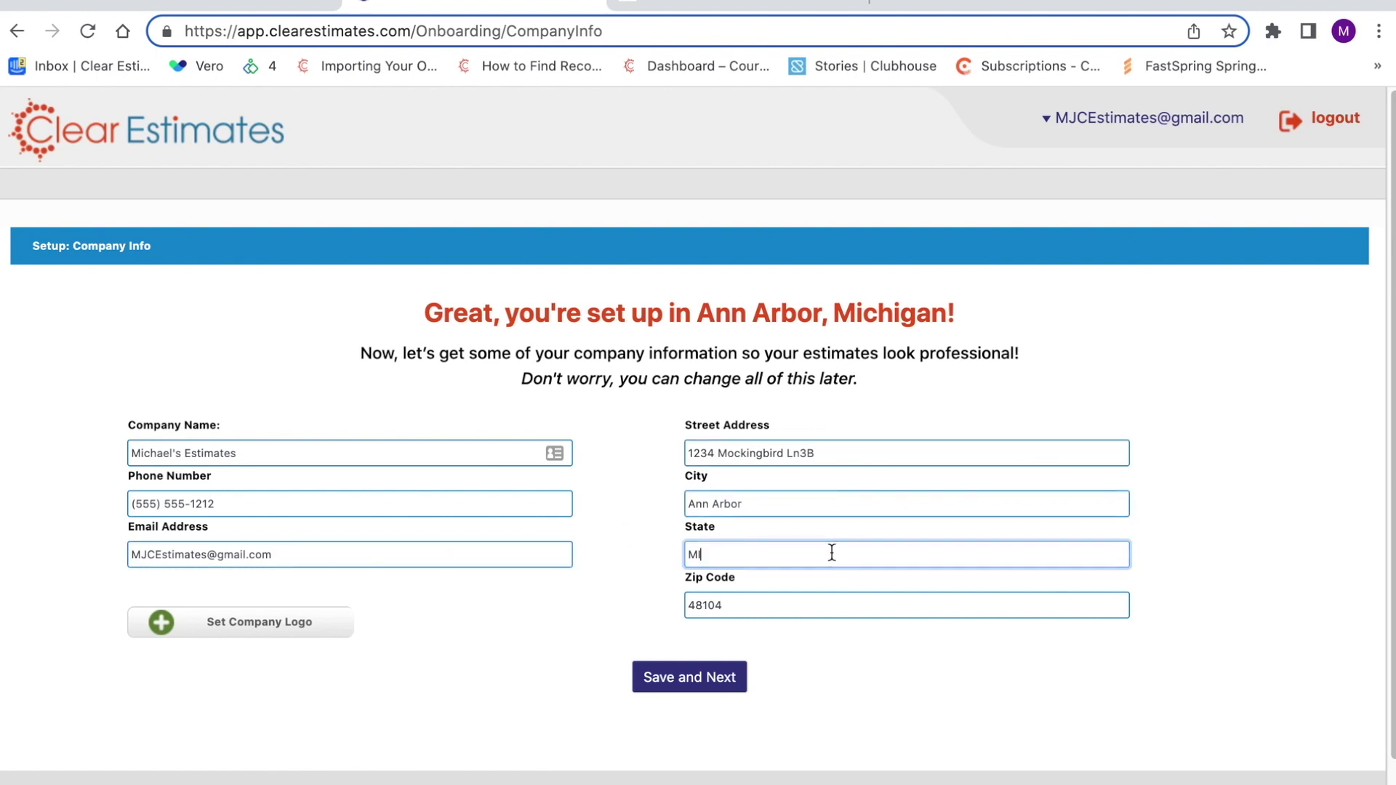
left_click(876, 614)
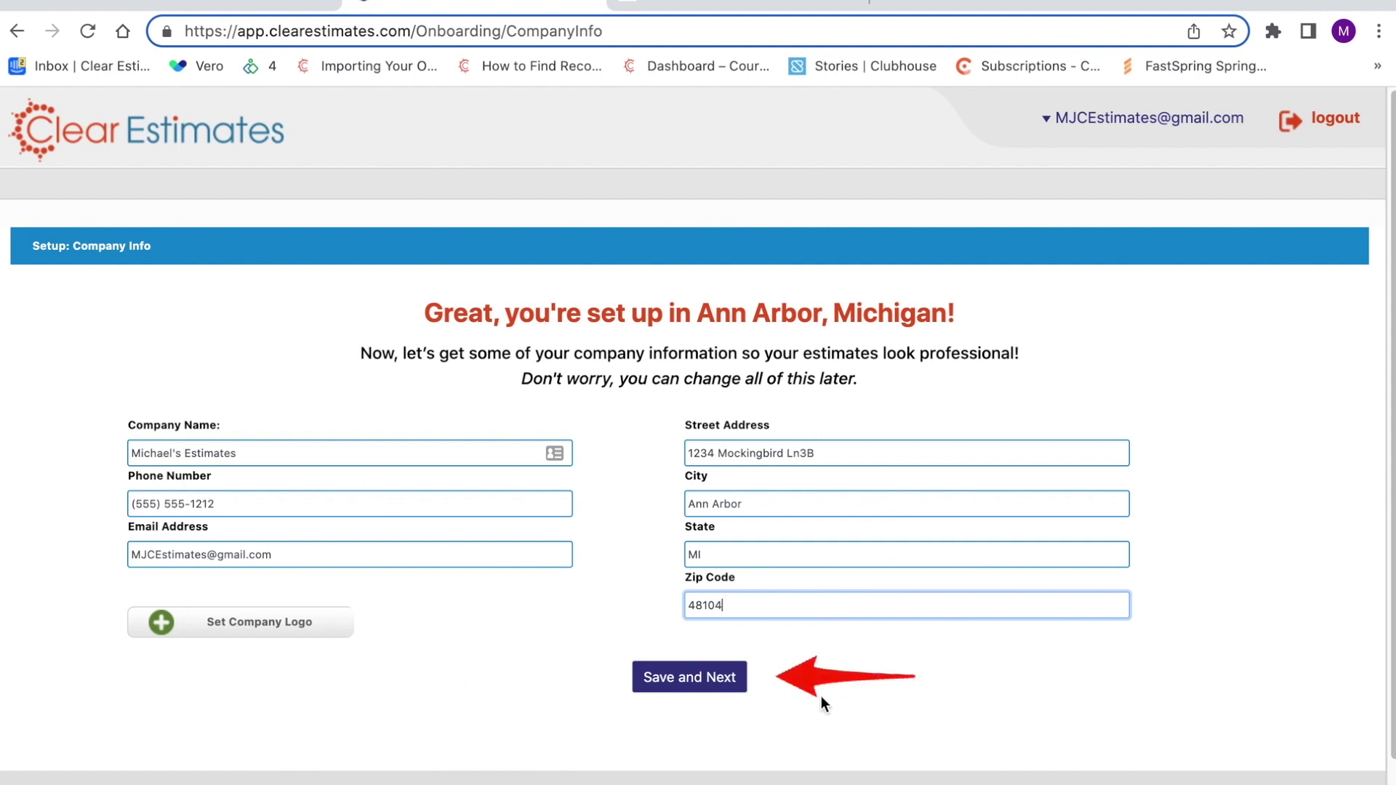
left_click(688, 683)
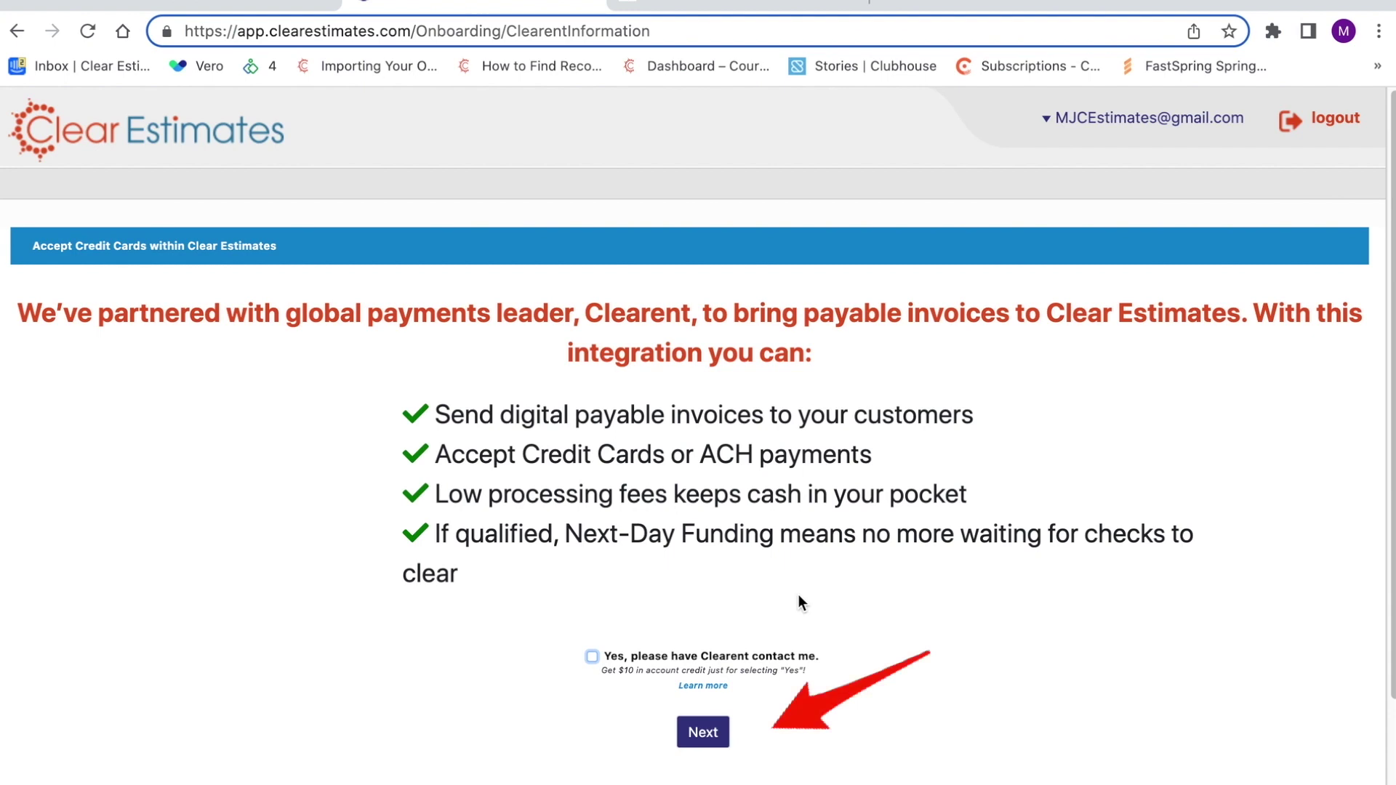
Step: Skip the Clearent credit card offer without requesting contact
left_click(702, 736)
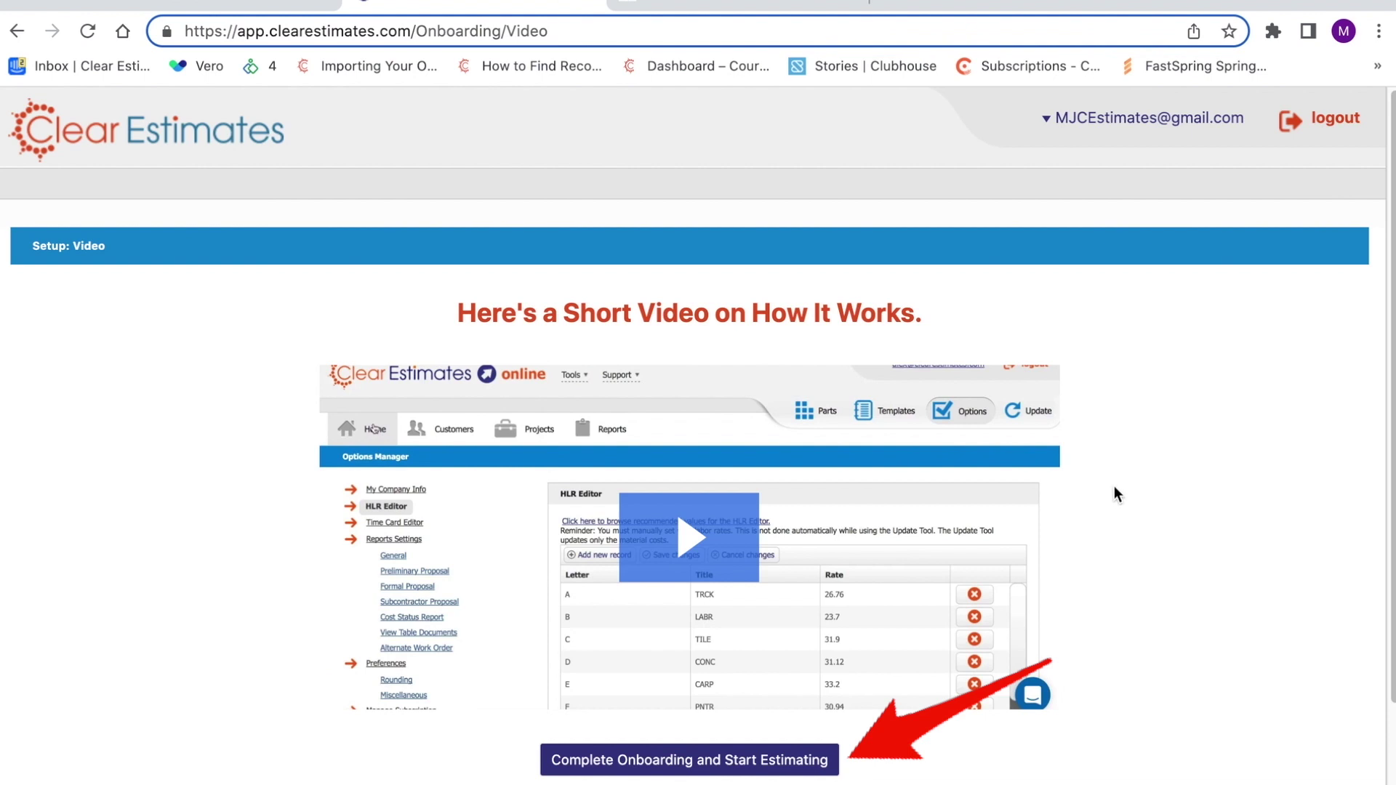
Step: Choose 'Complete Onboarding and Start Estimating' below the tutorial video
left_click(752, 762)
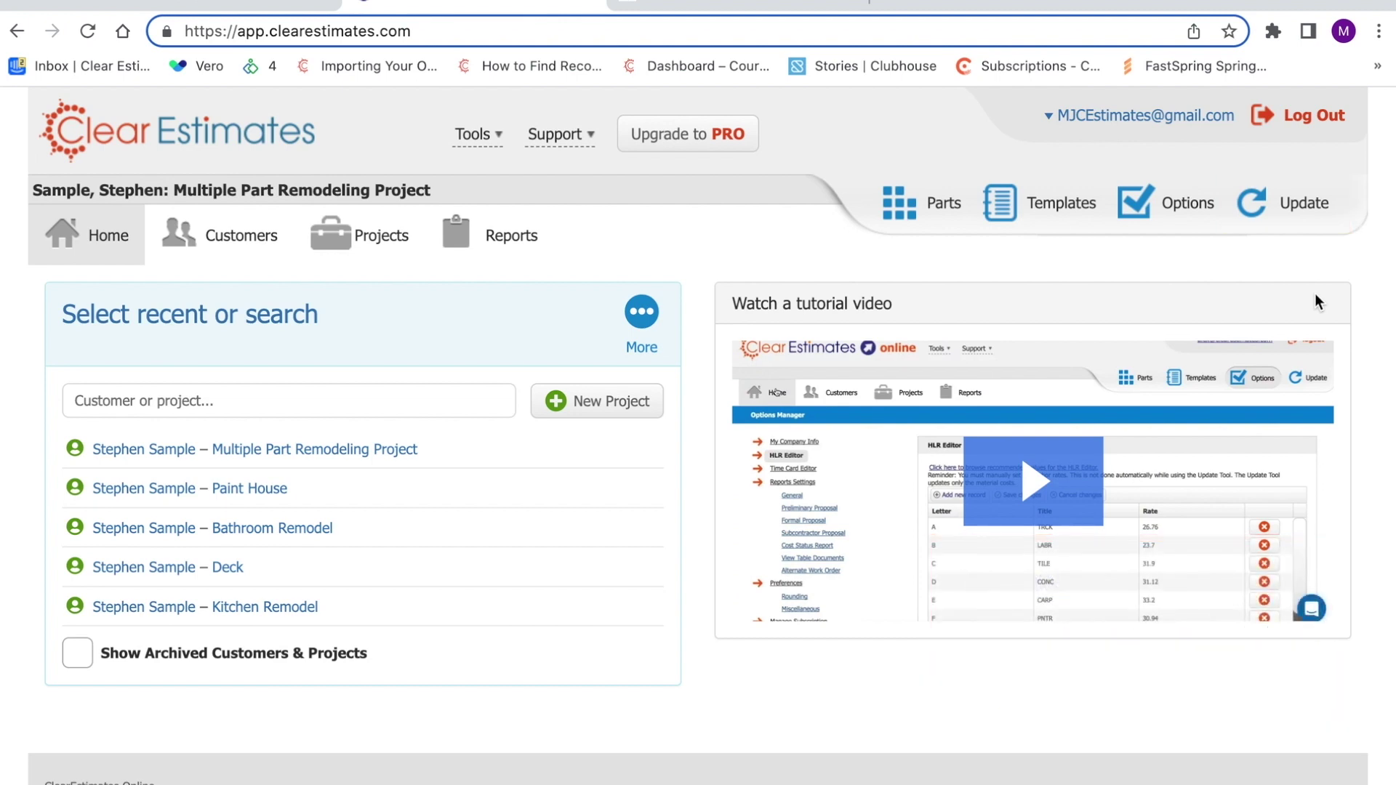
Step: Show the account tools menu with Export To QuickBooks, Export Parts and Import Parts
left_click(1141, 118)
left_click(492, 140)
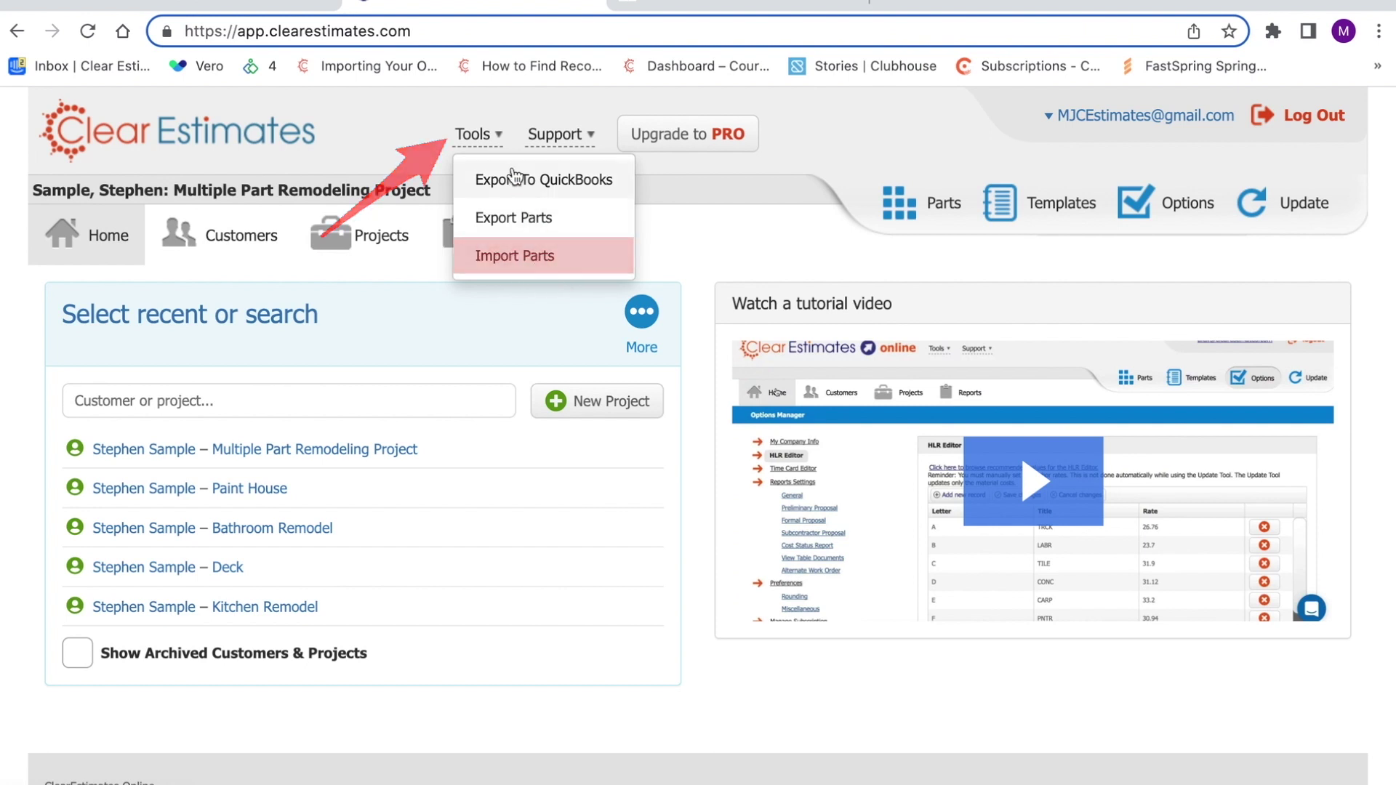
left_click(557, 138)
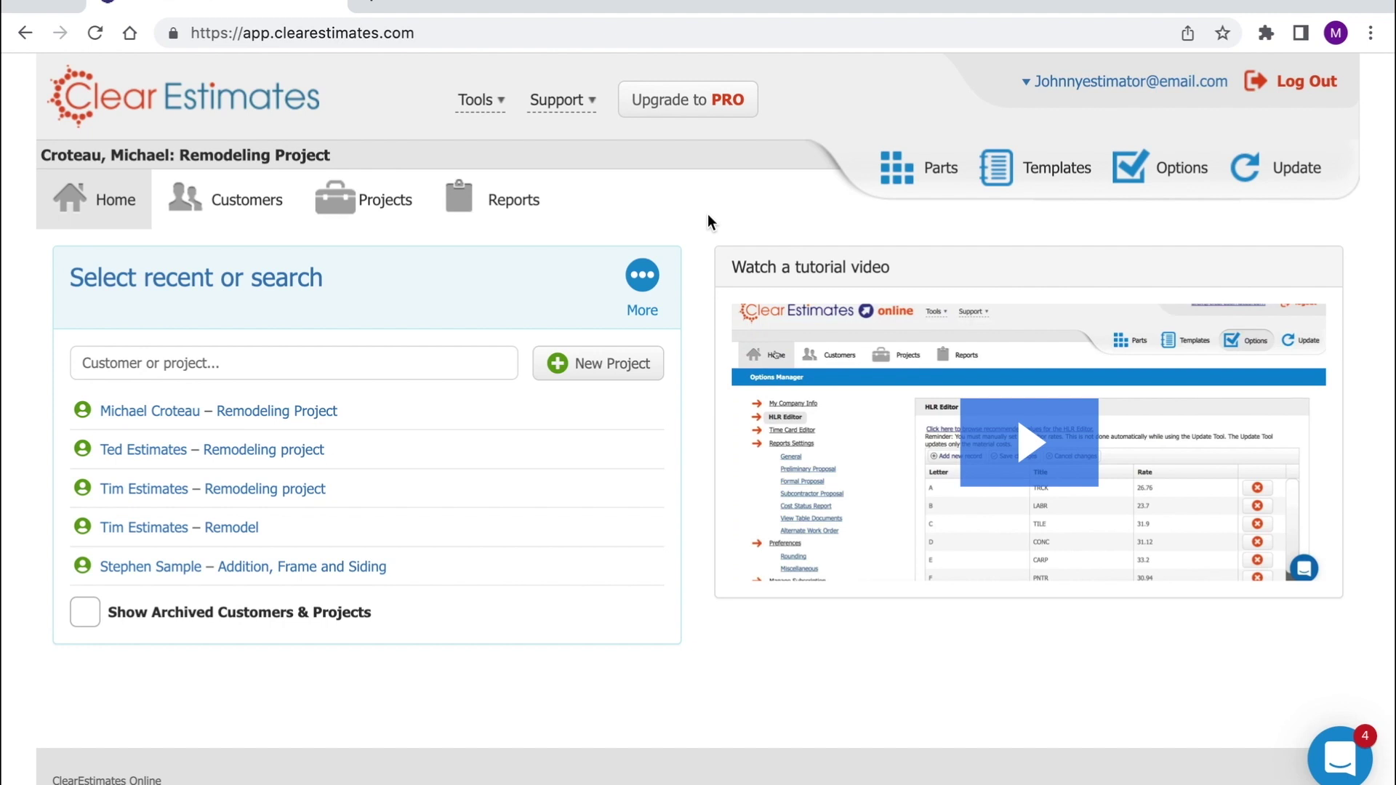
left_click(1159, 177)
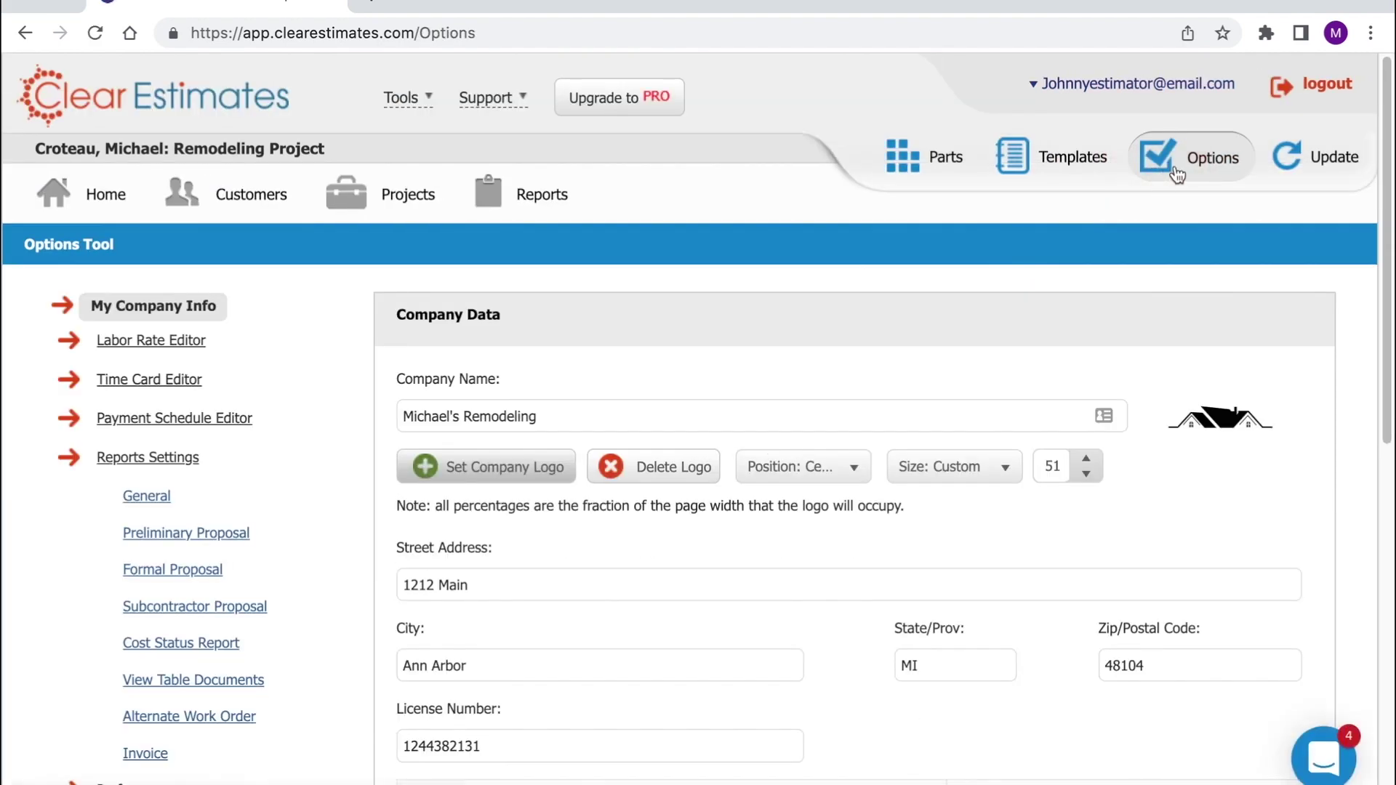
Step: Open the Labor Rate Editor and scroll through its rates, including TRCK, LABR and TILE
left_click(141, 349)
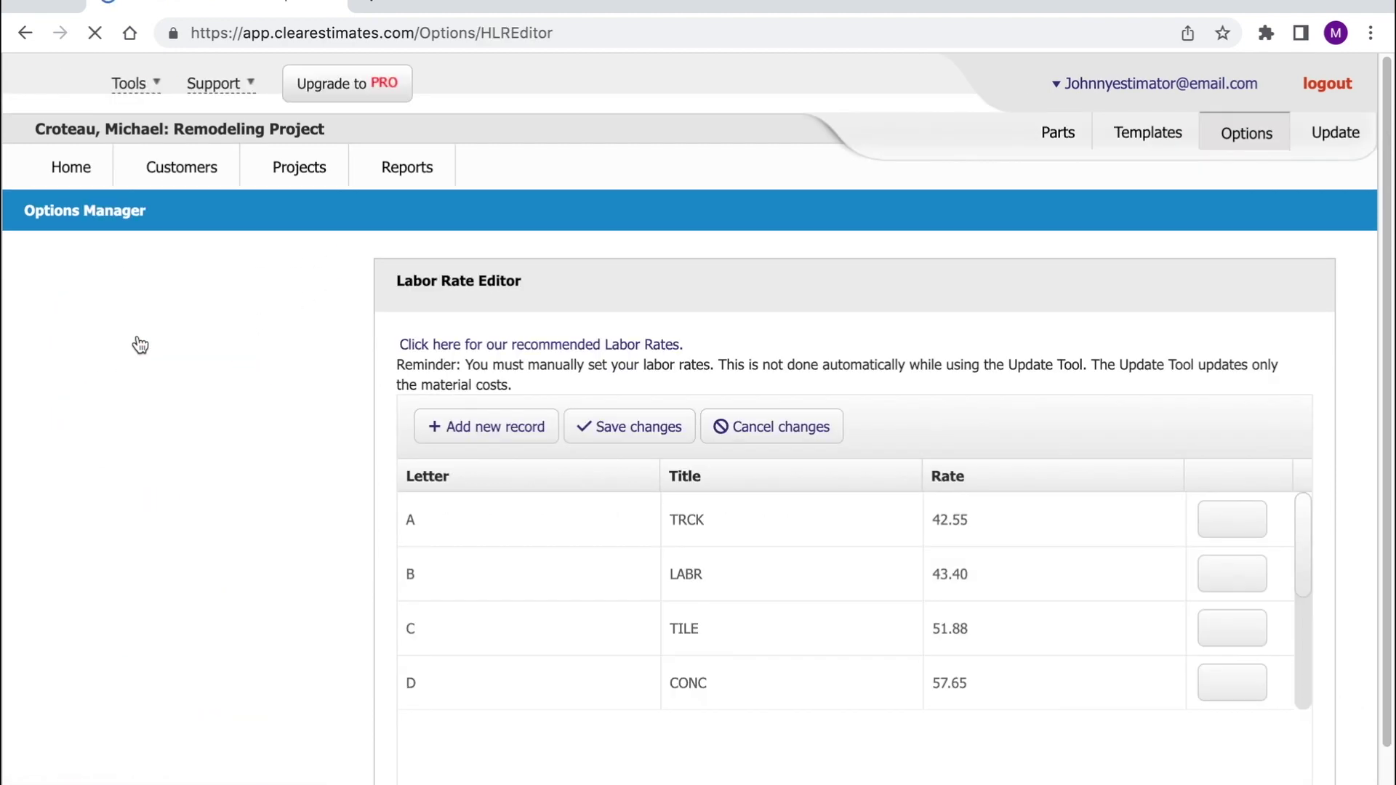
scroll(1118, 374, "down", 3)
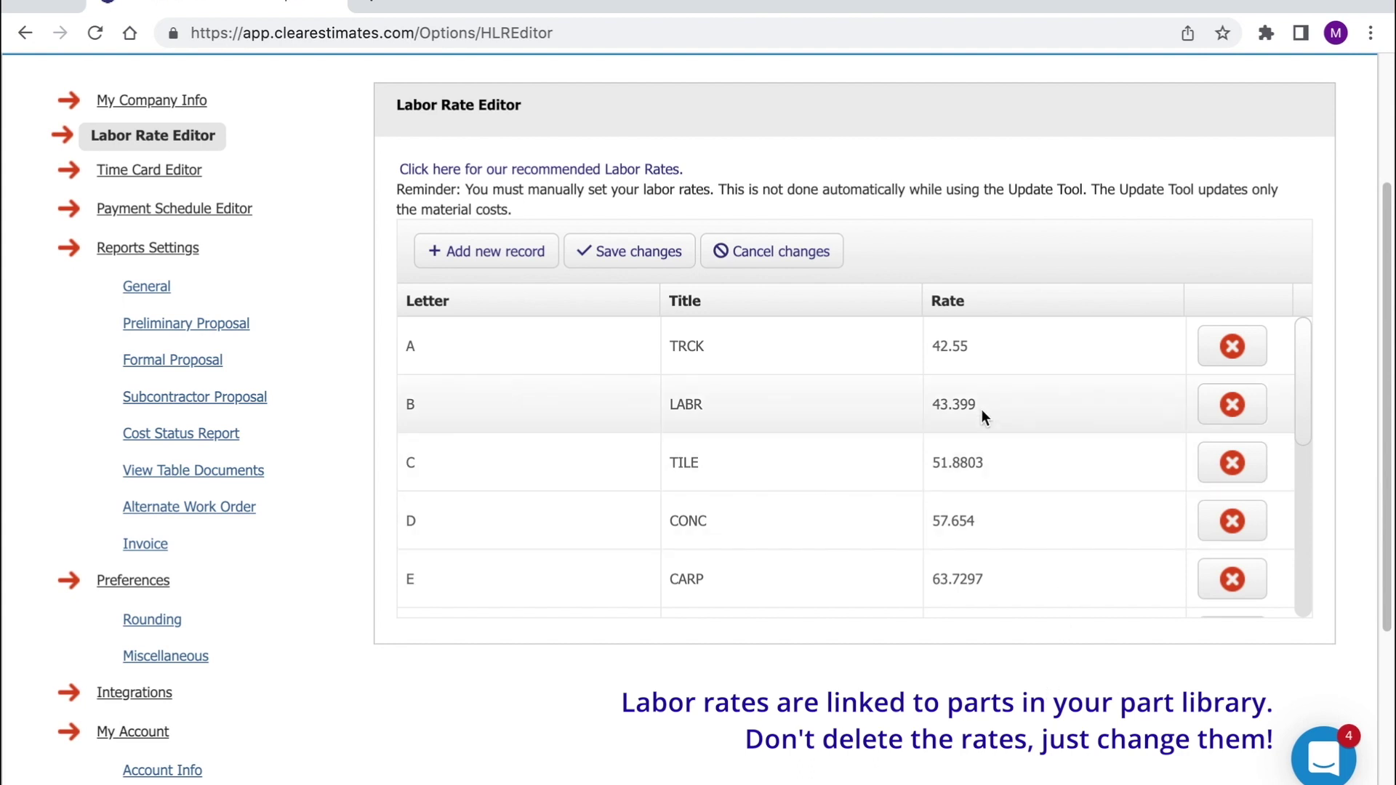
Step: Enter 20 as the TRCK rate in row A, replacing 42.55, and save the changes
left_click(946, 348)
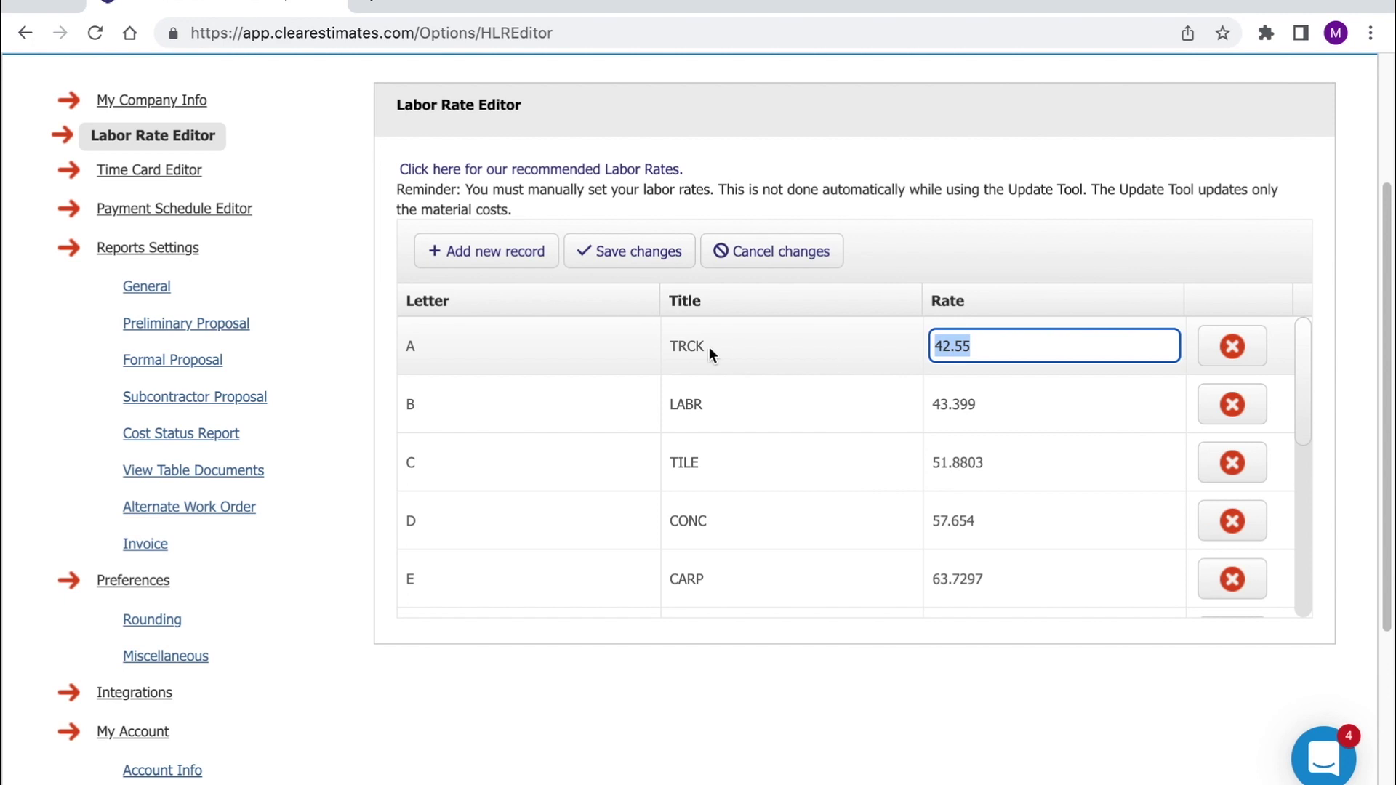
type("20")
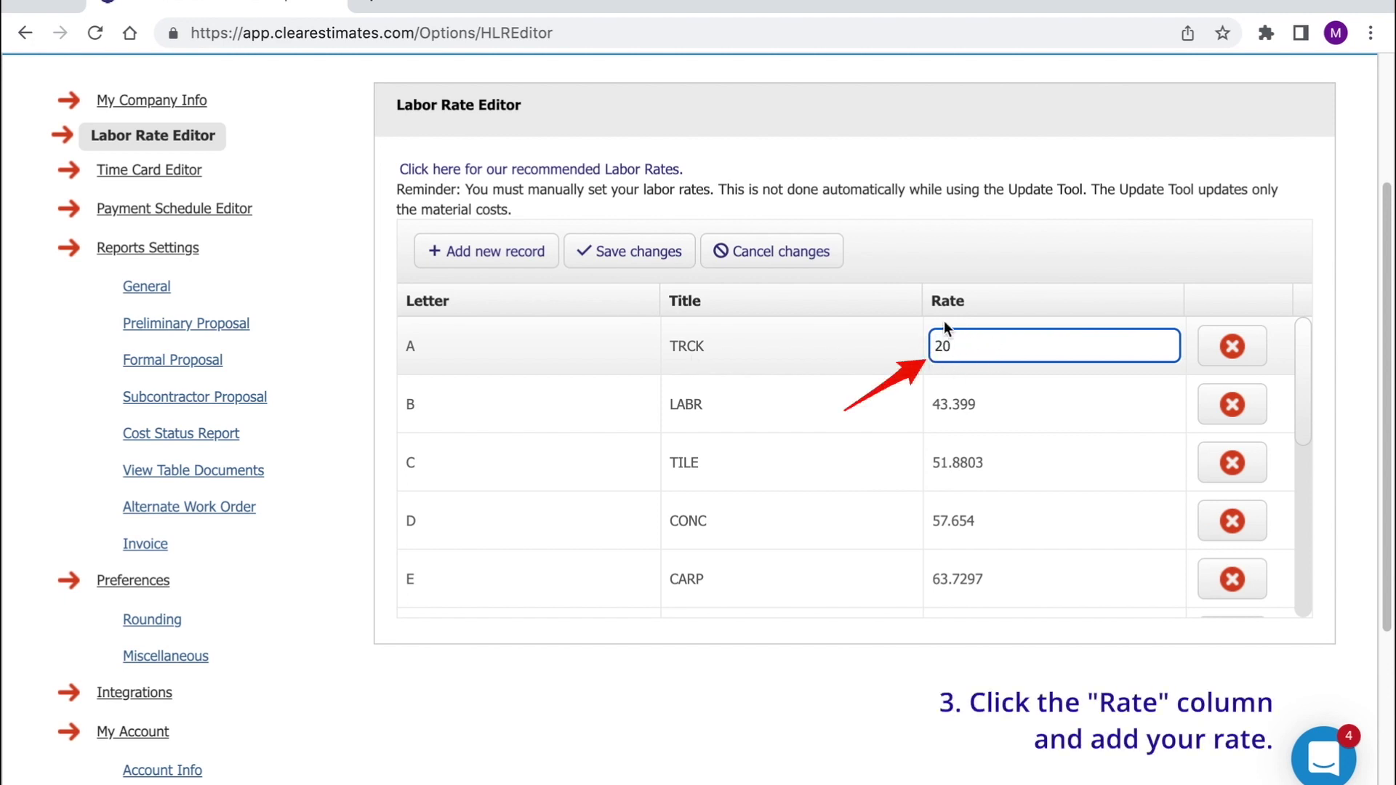
left_click(983, 270)
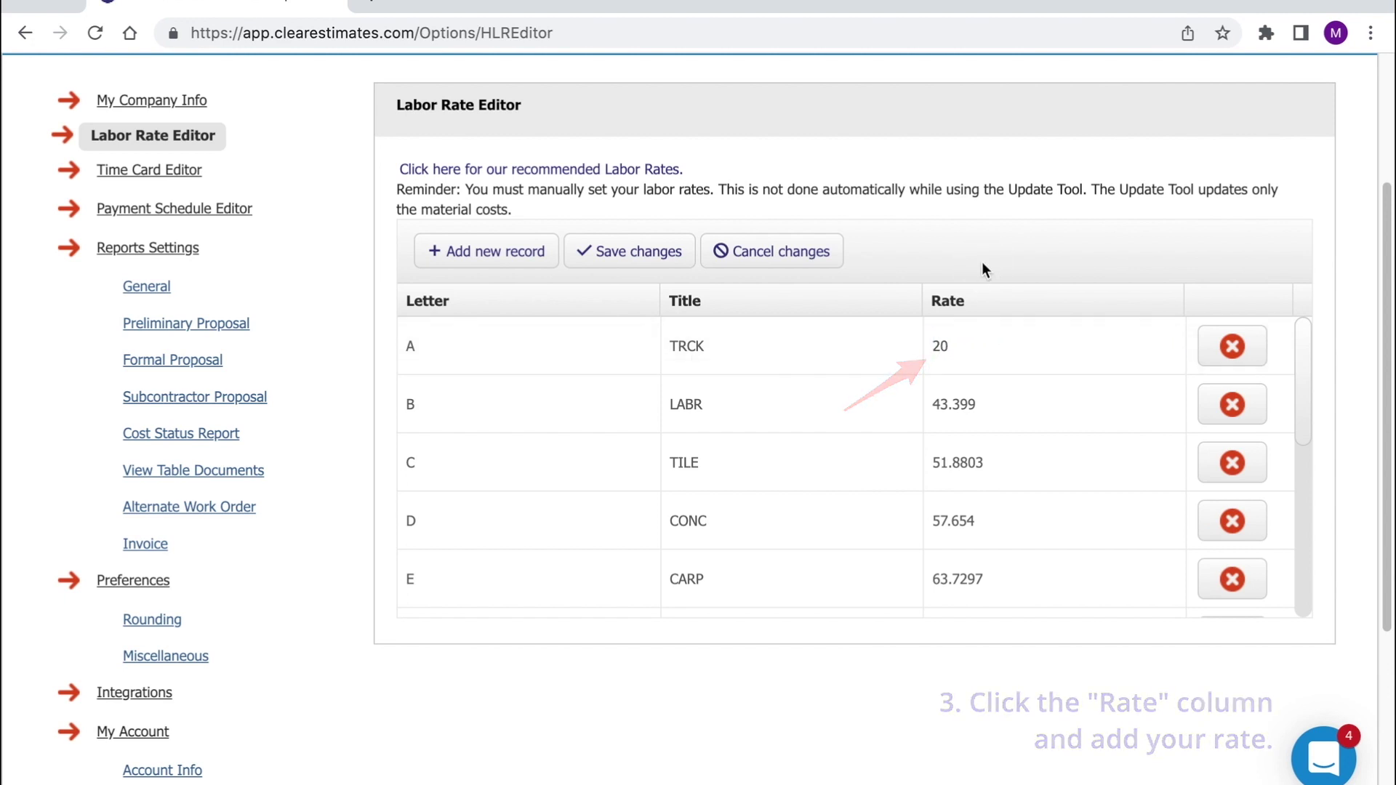
left_click(645, 271)
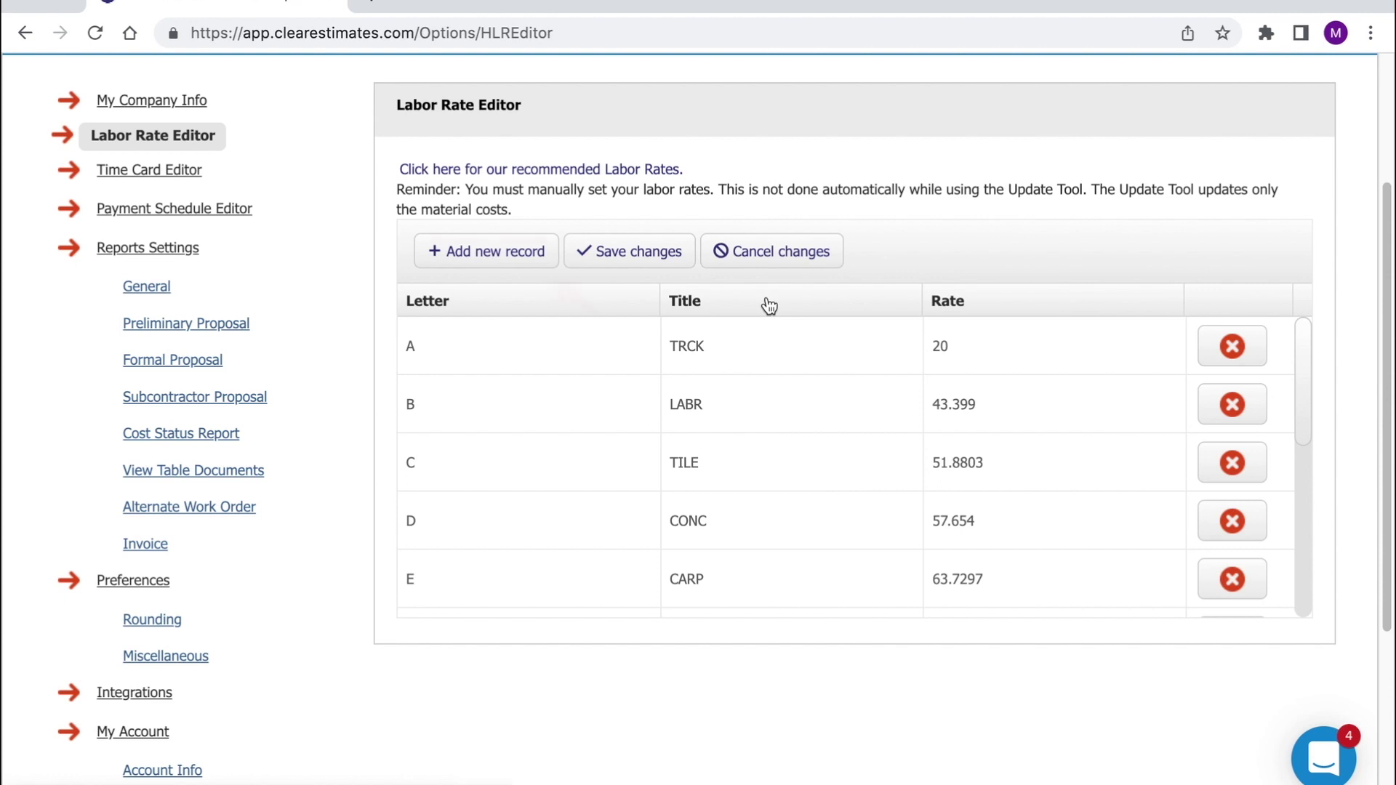
Step: Add a labor rate row with letter Z, title RATE and rate 30, and save it
left_click(494, 258)
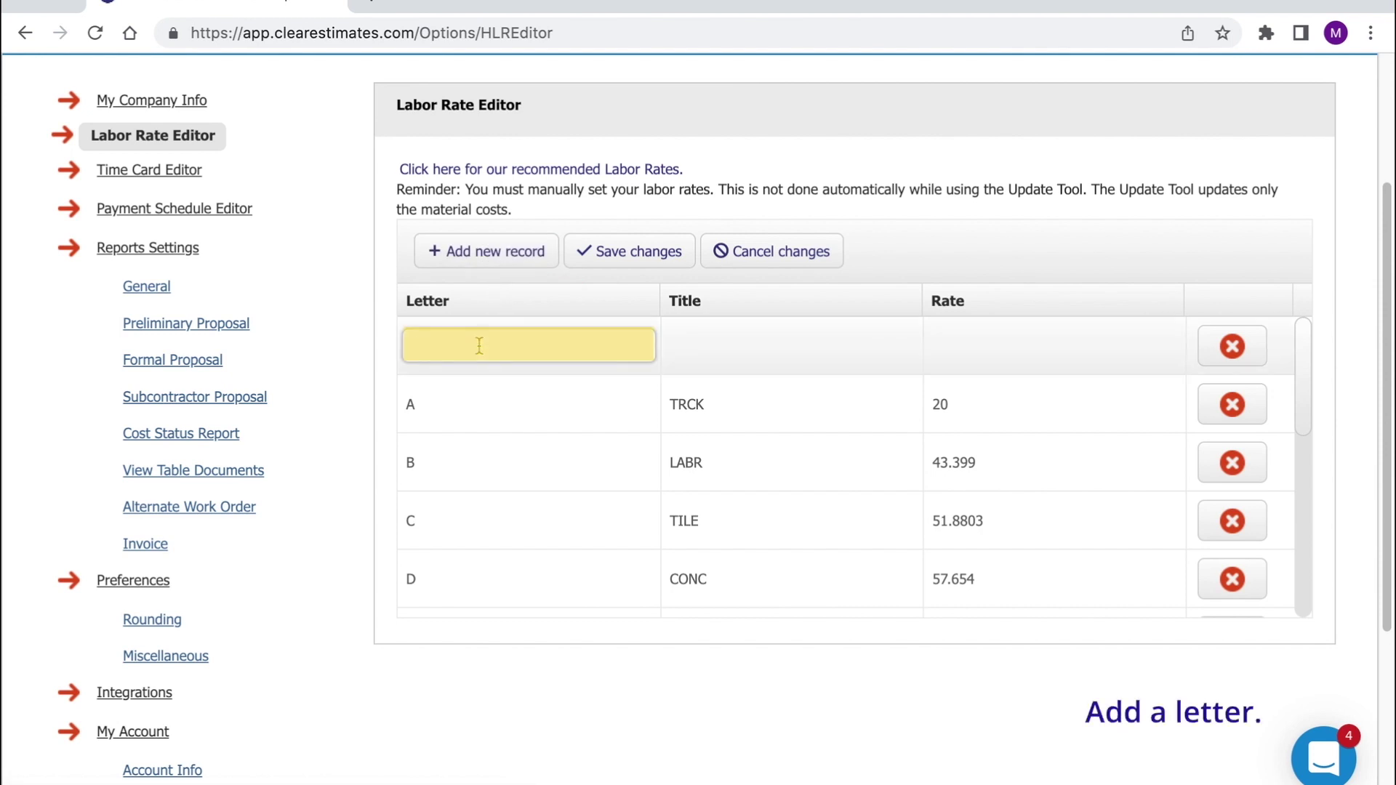
type("Z")
left_click(720, 344)
type("RATE")
left_click(967, 351)
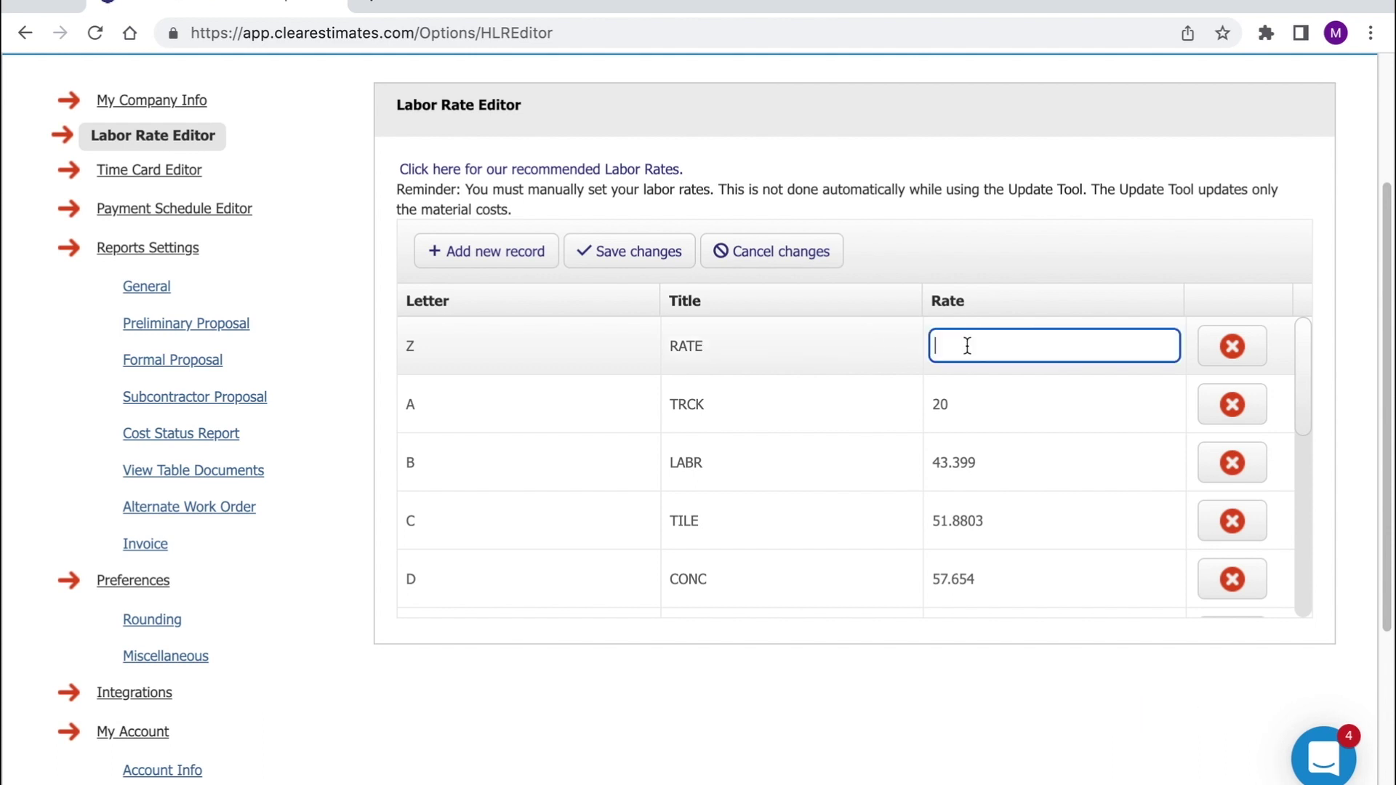
type("30")
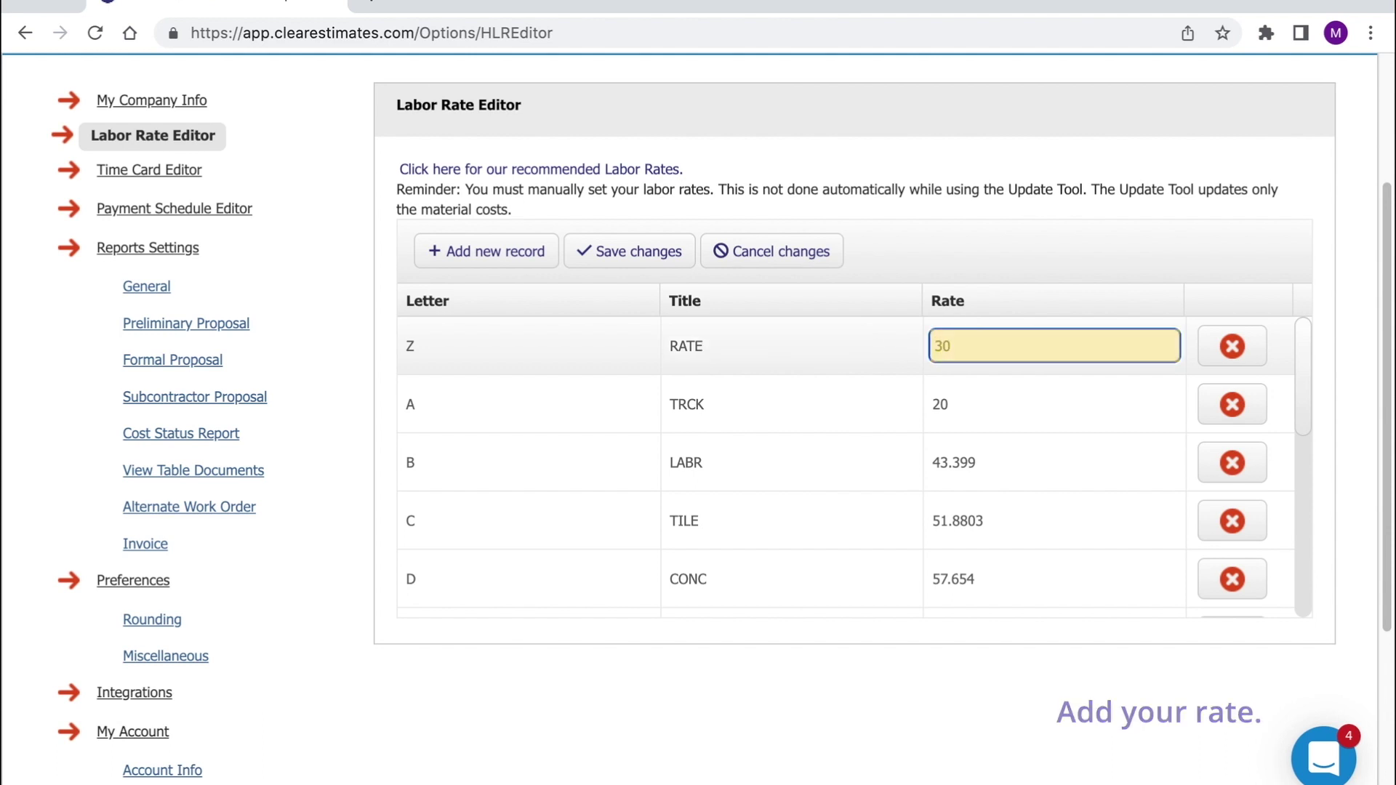
left_click(1016, 260)
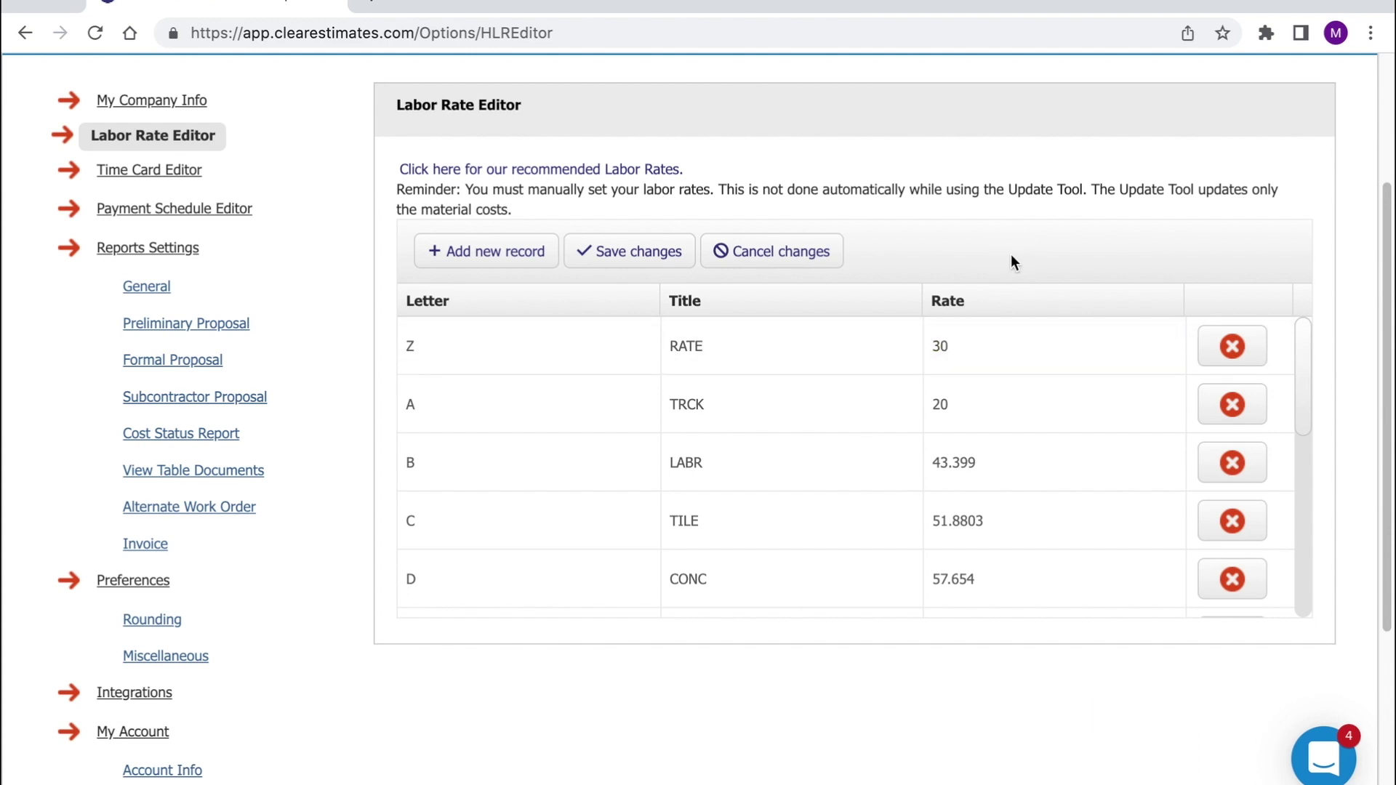
left_click(625, 267)
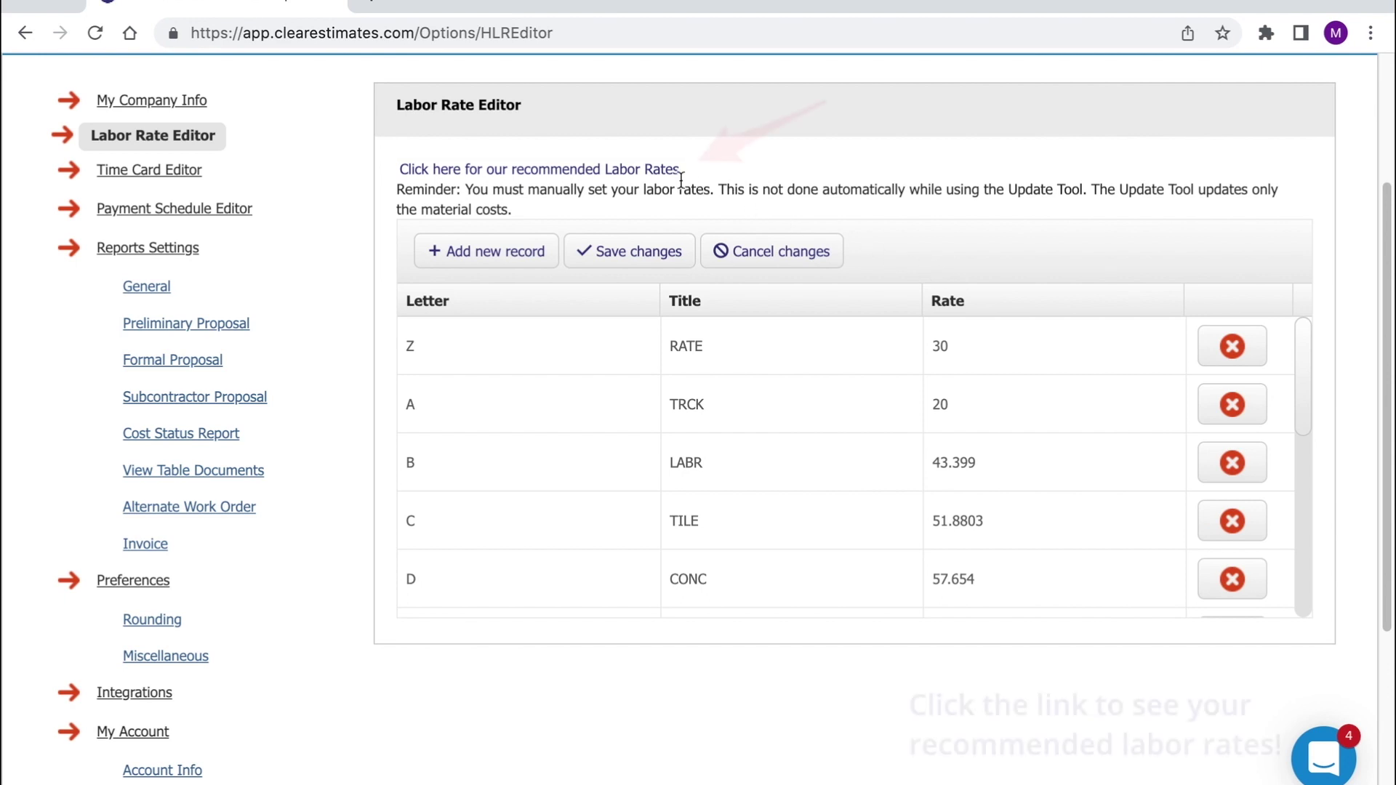
Step: Consult the 2022 RemodelMAX recommended labor rates PDF, then return to the Labor Rate Editor
left_click(626, 172)
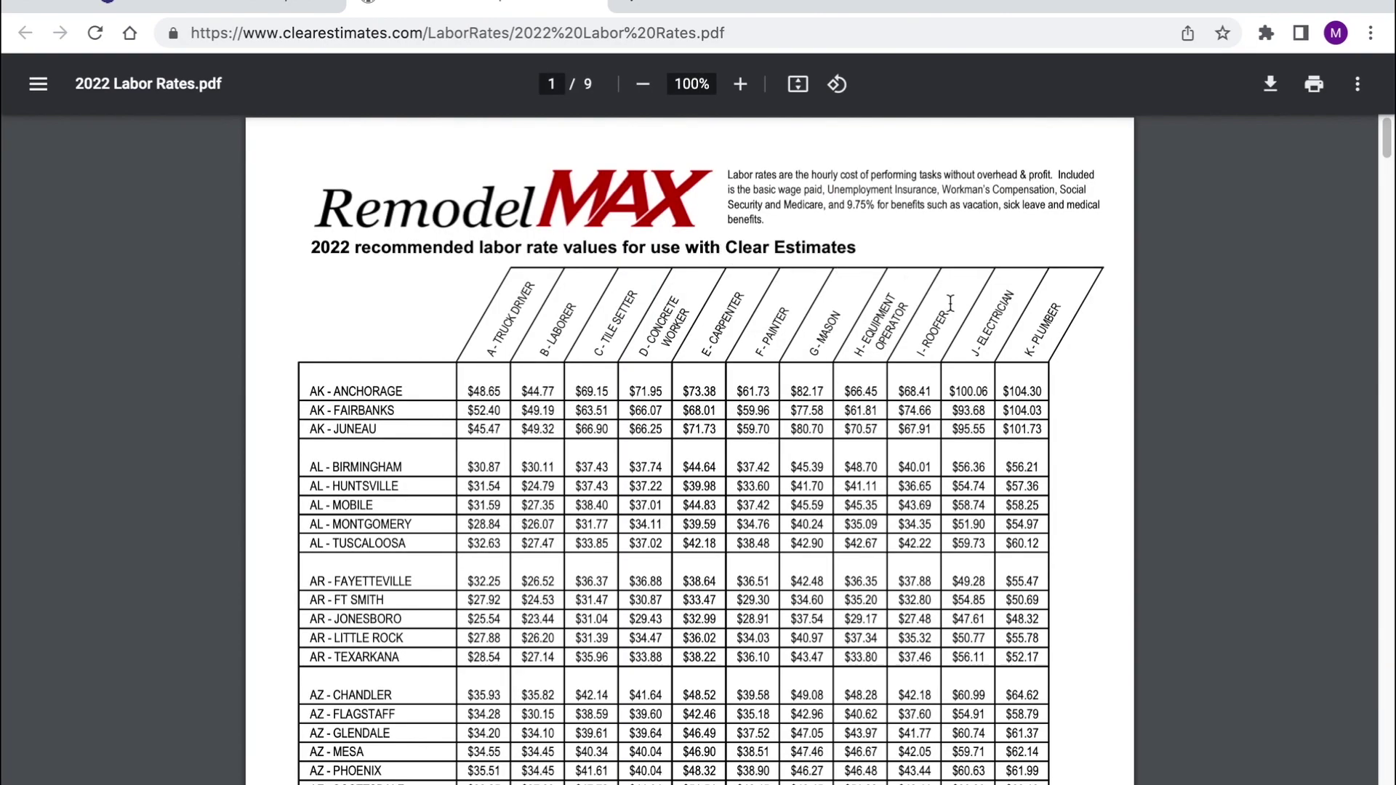
scroll(961, 333, "down", 1)
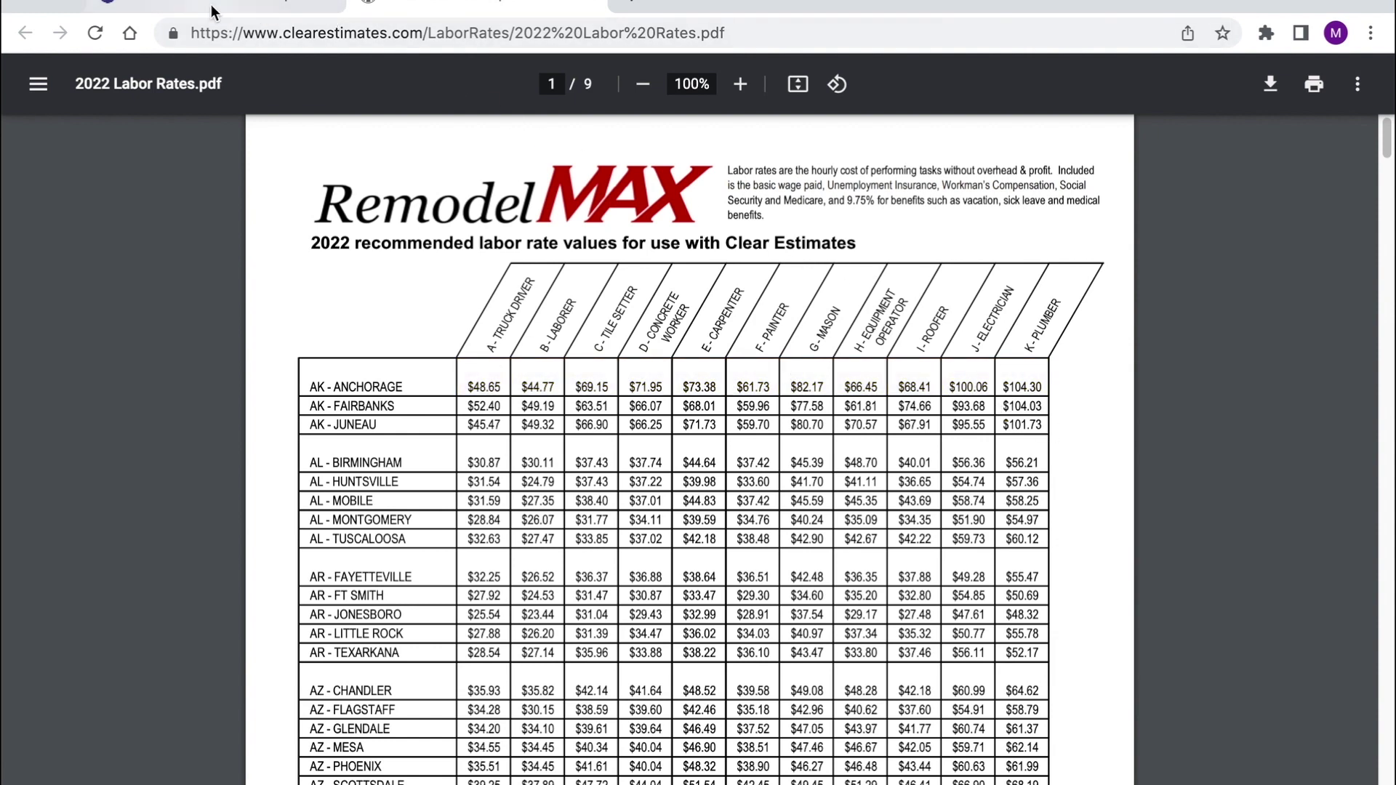
left_click(263, 9)
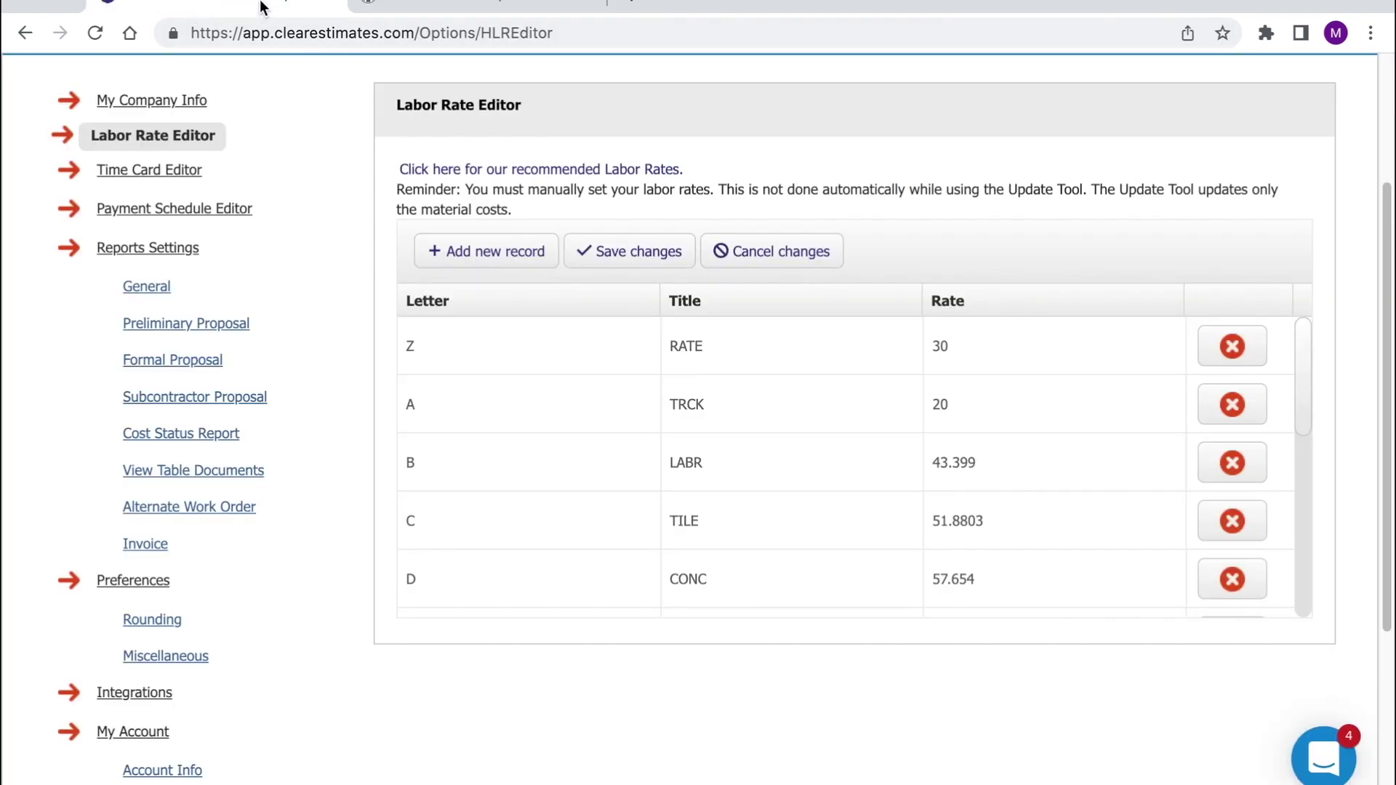
Step: Check the Z rate of 30 and A (TRCK) rate of 20, then save the labor table
left_click(938, 343)
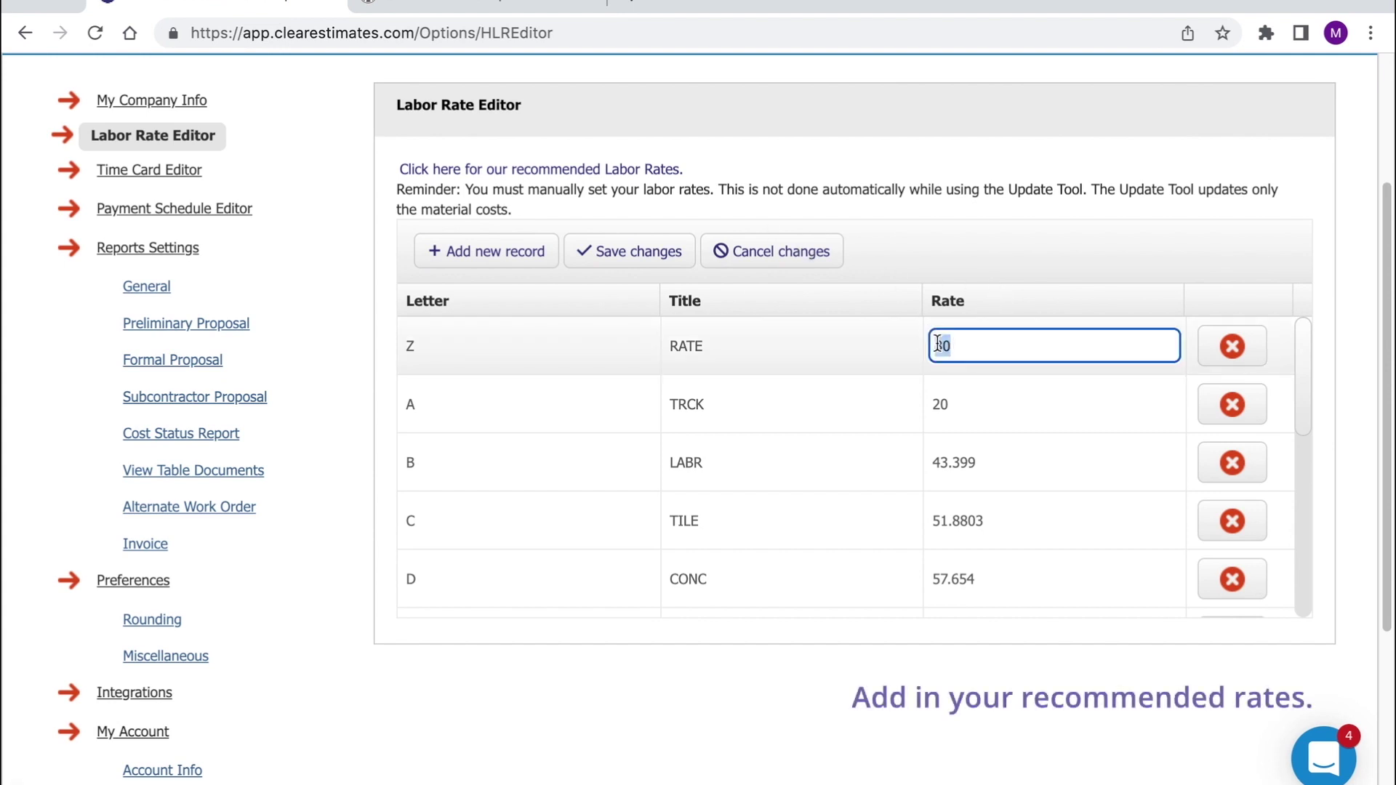
left_click(942, 405)
left_click(945, 270)
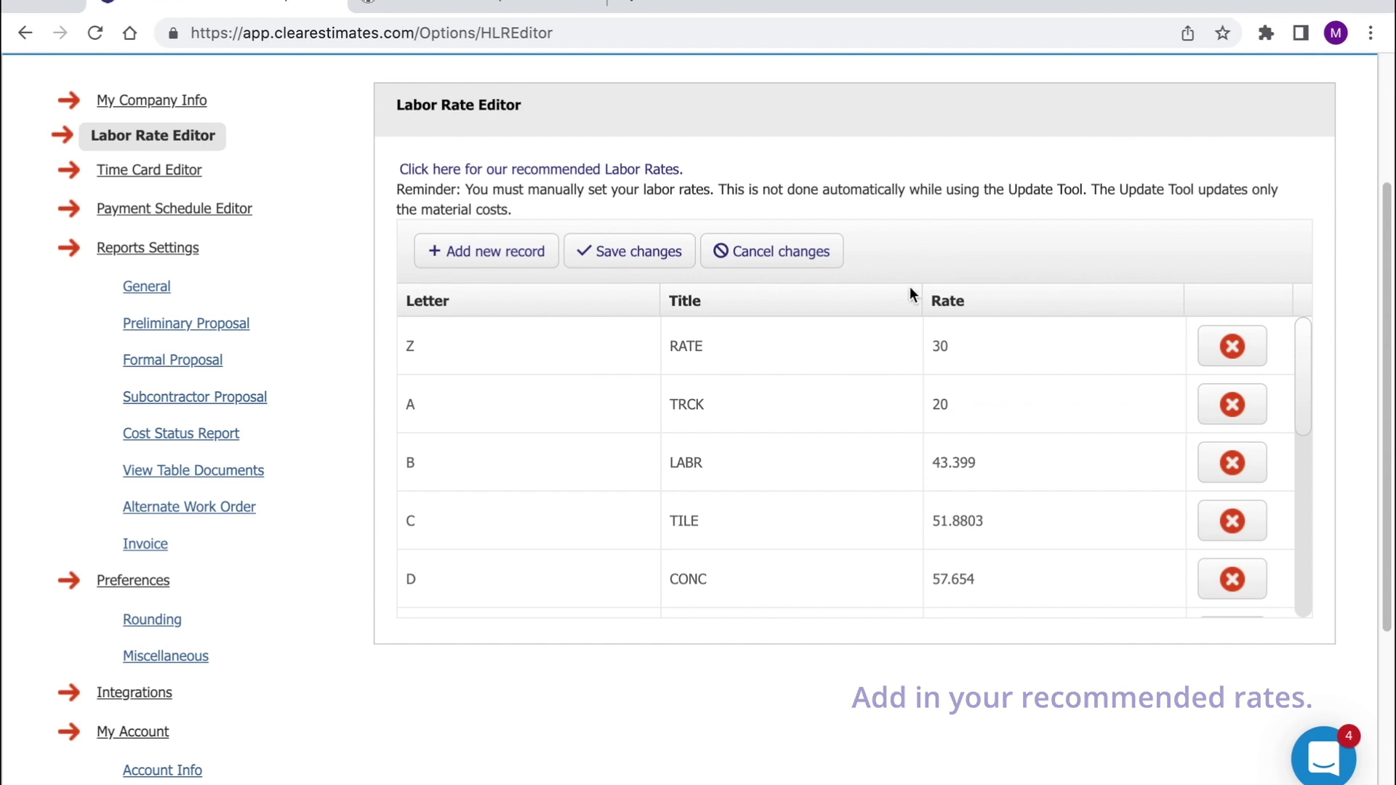
left_click(637, 256)
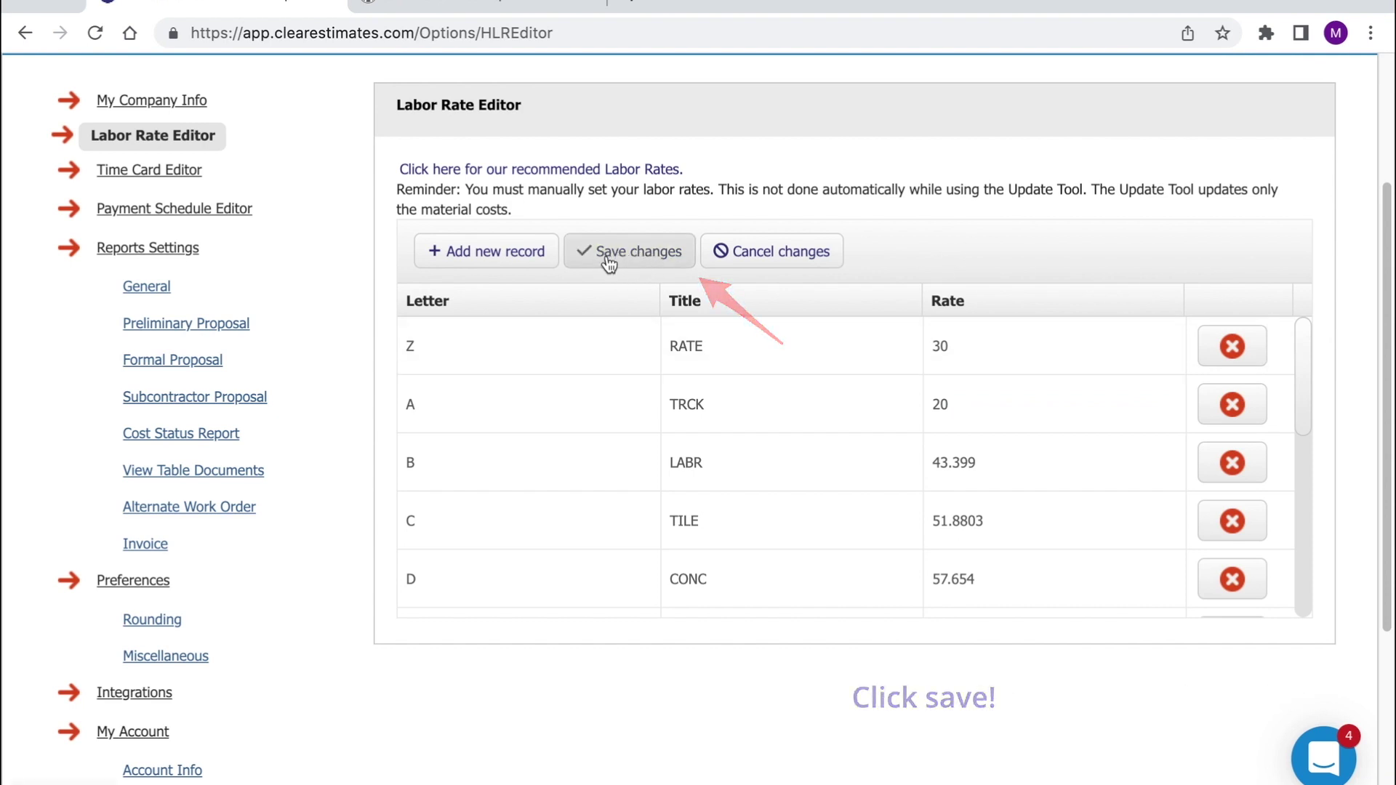
scroll(924, 275, "up", 3)
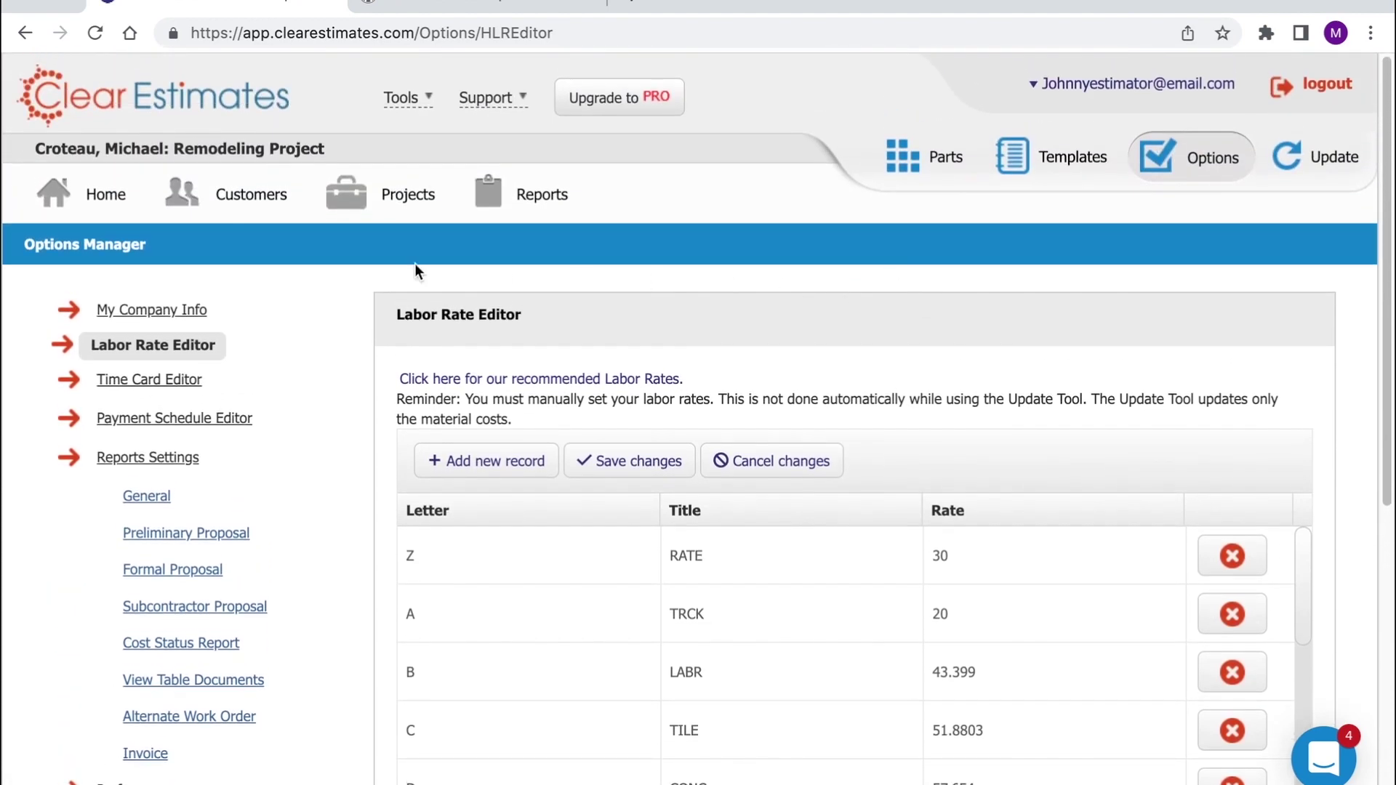
Step: From the home page, start a new project and ready the customer name fields
left_click(102, 218)
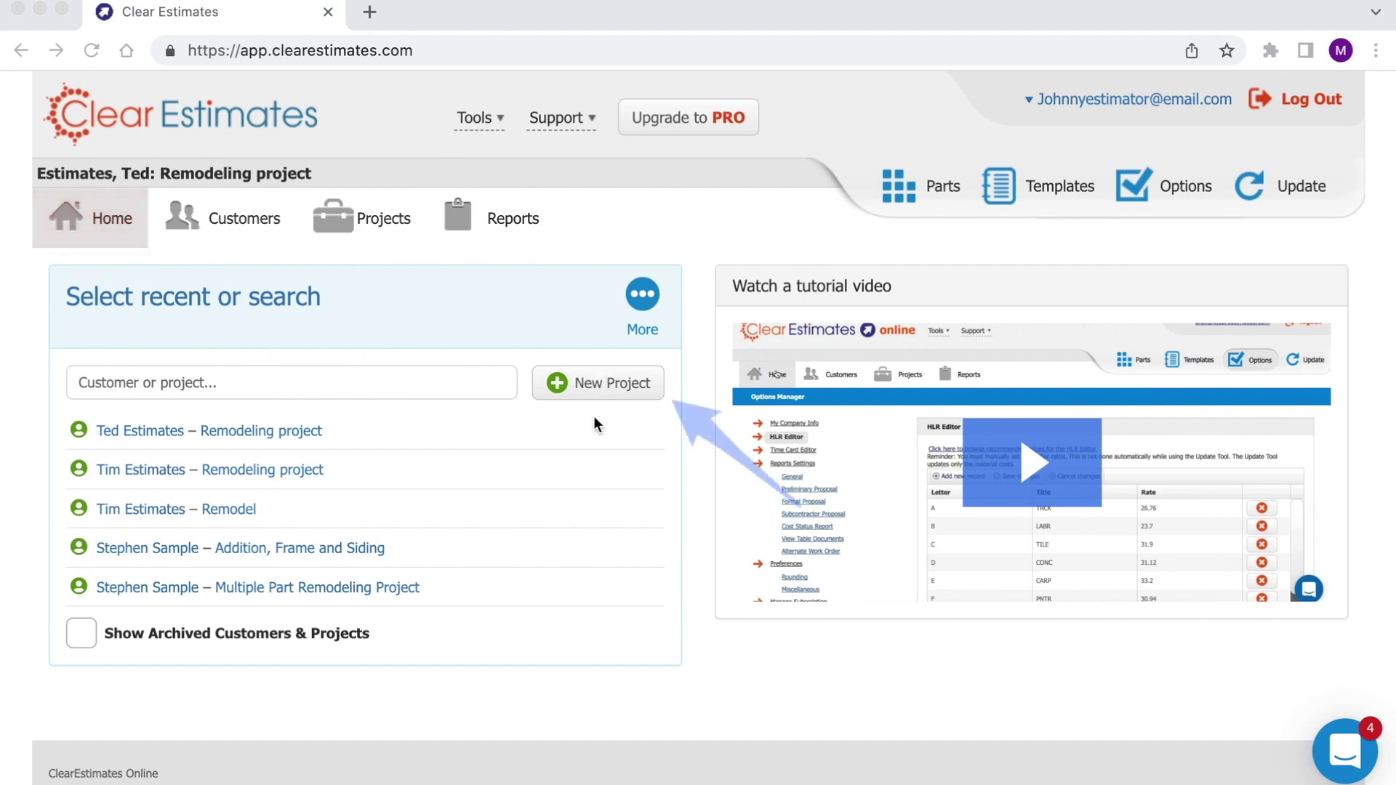
left_click(595, 386)
left_click(581, 274)
left_click(561, 347)
Step: Enter the customer's first and last name in the new project form
left_click(545, 418)
left_click(560, 281)
key("Tab")
key("Tab")
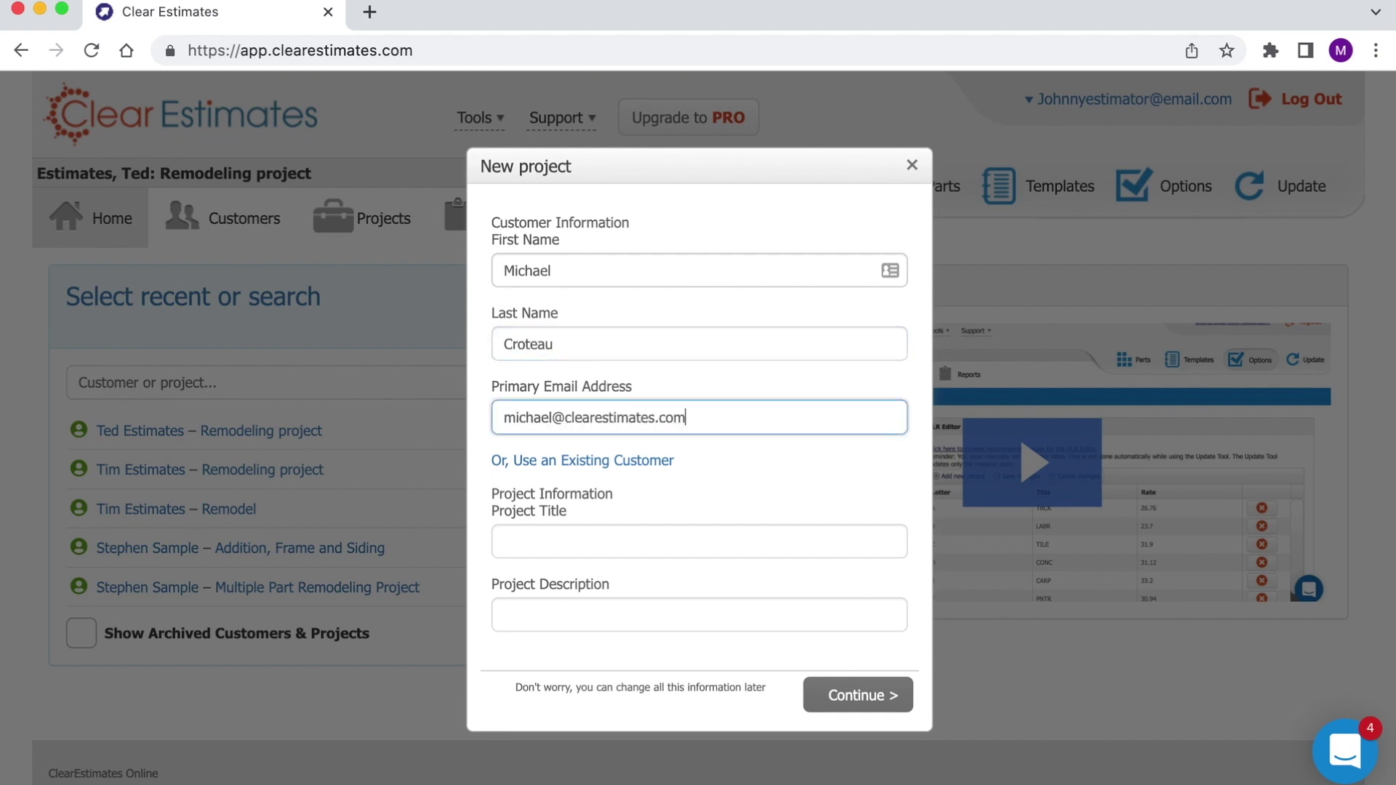
Step: Title the project 'Remodeling Project', described as 'new downstairs kitchen remodel', and submit
left_click(572, 542)
left_click(566, 617)
left_click(580, 549)
type("Remo")
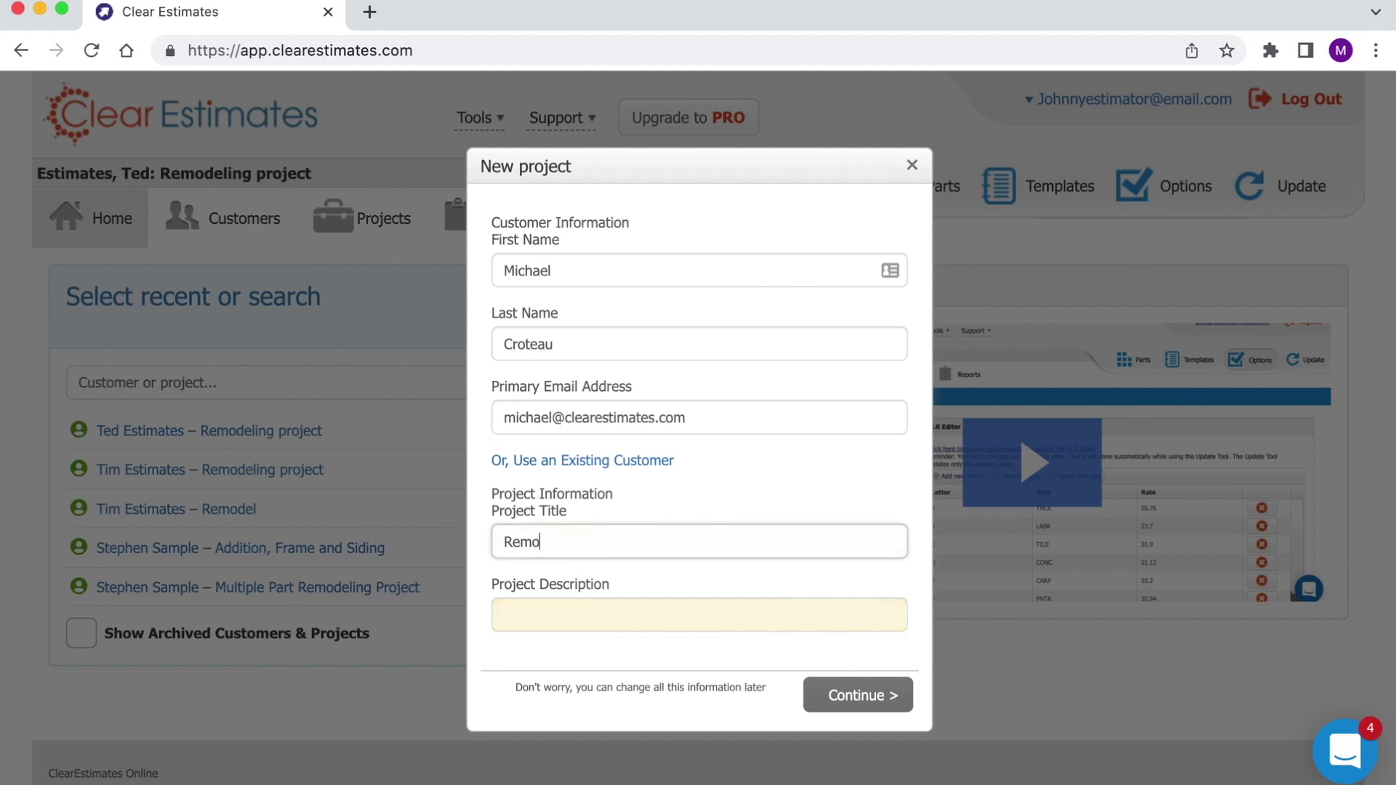
type("deling Project")
key("Tab")
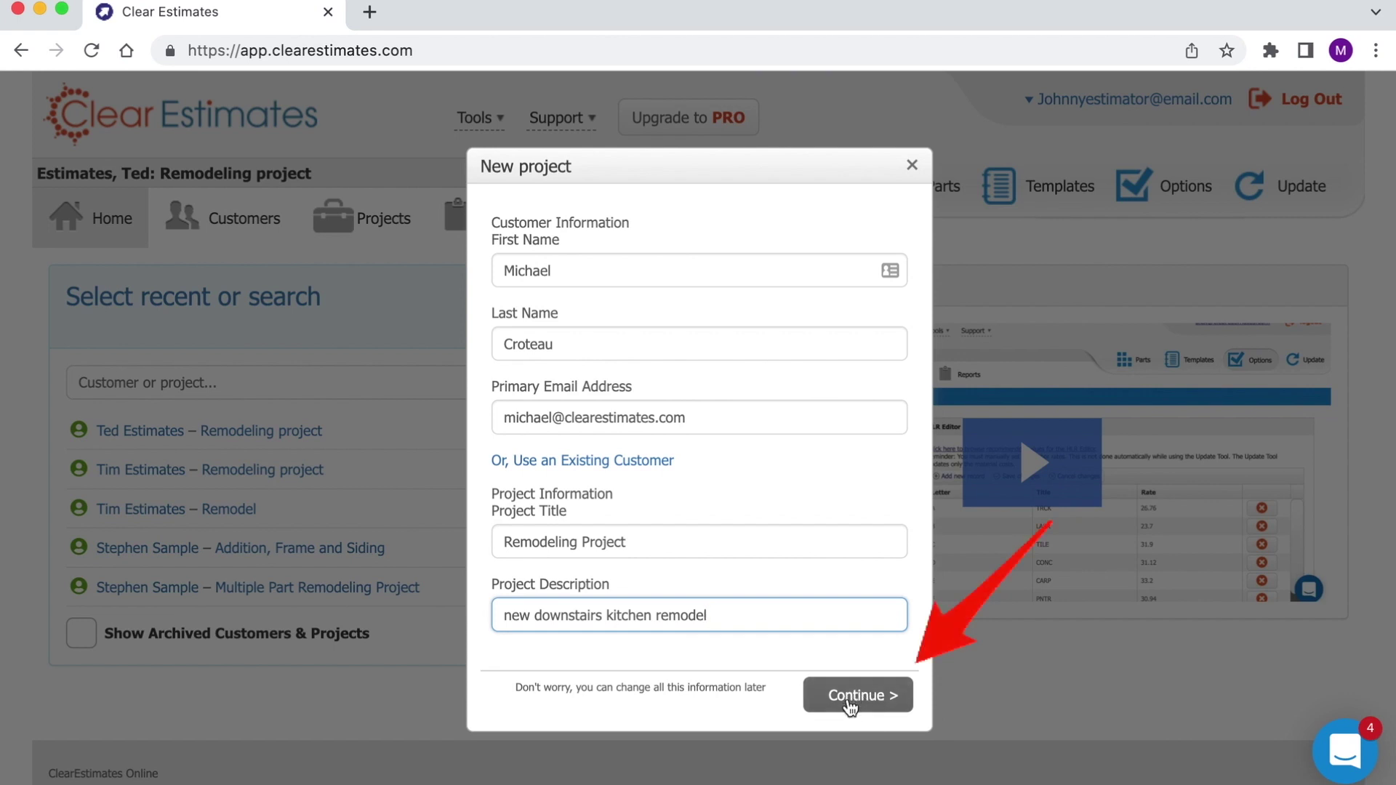
left_click_drag(690, 417, 504, 415)
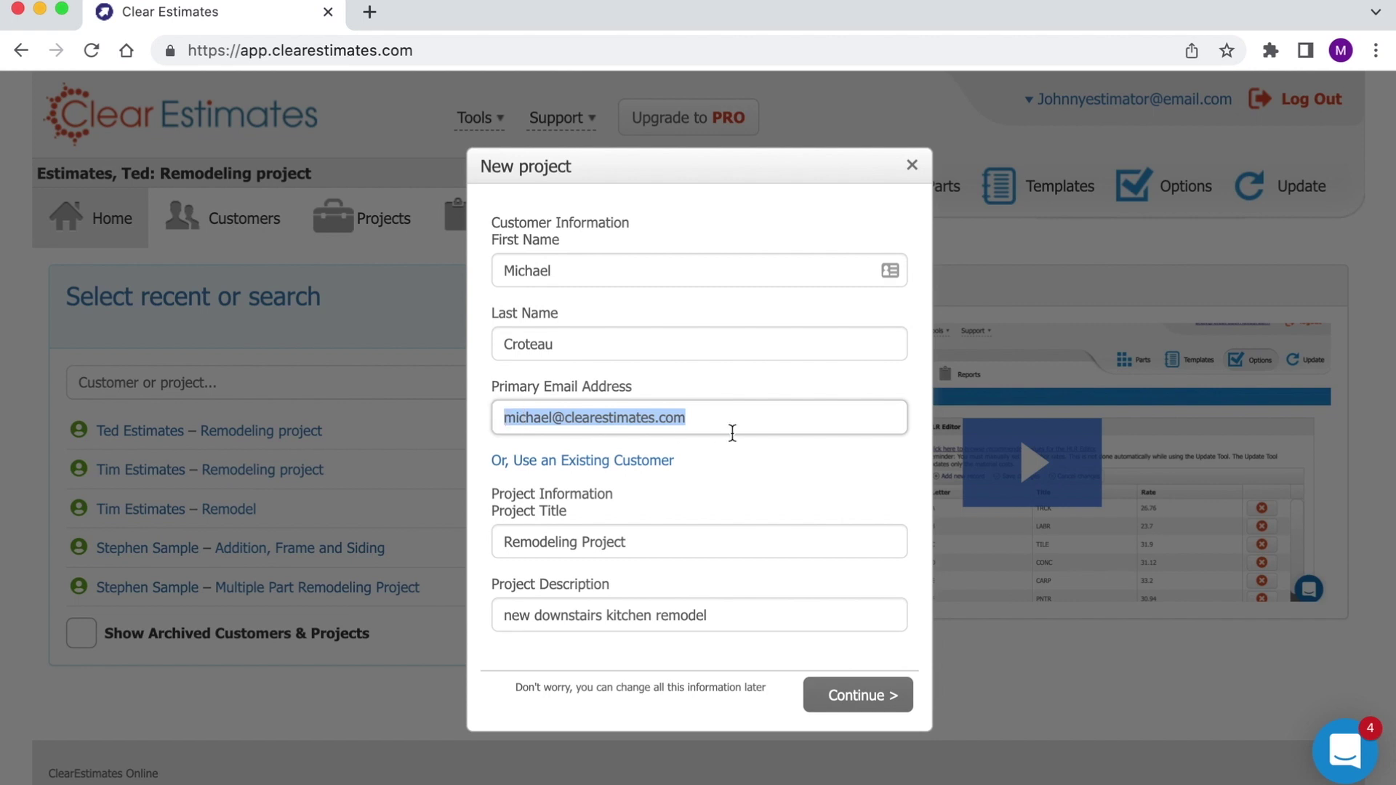
left_click(773, 420)
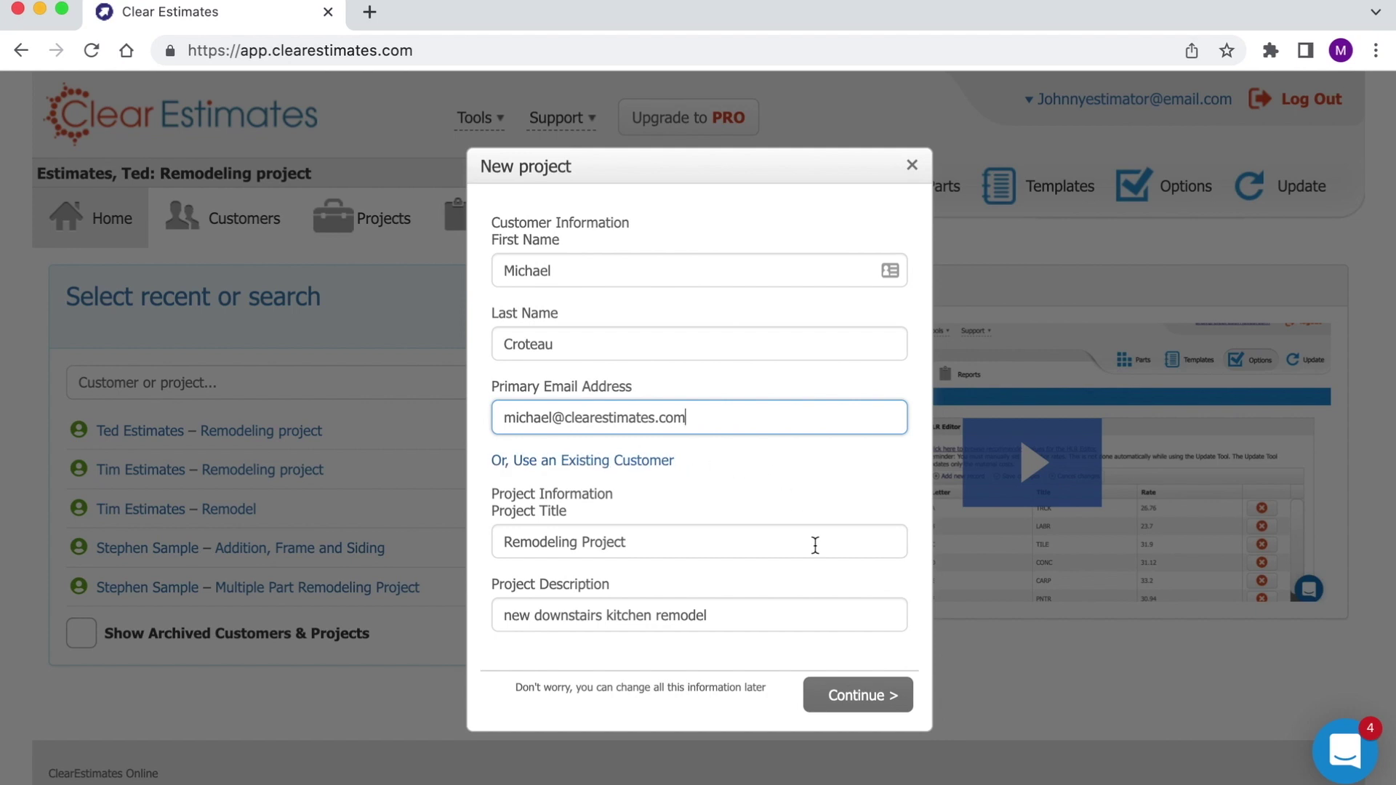
left_click(859, 706)
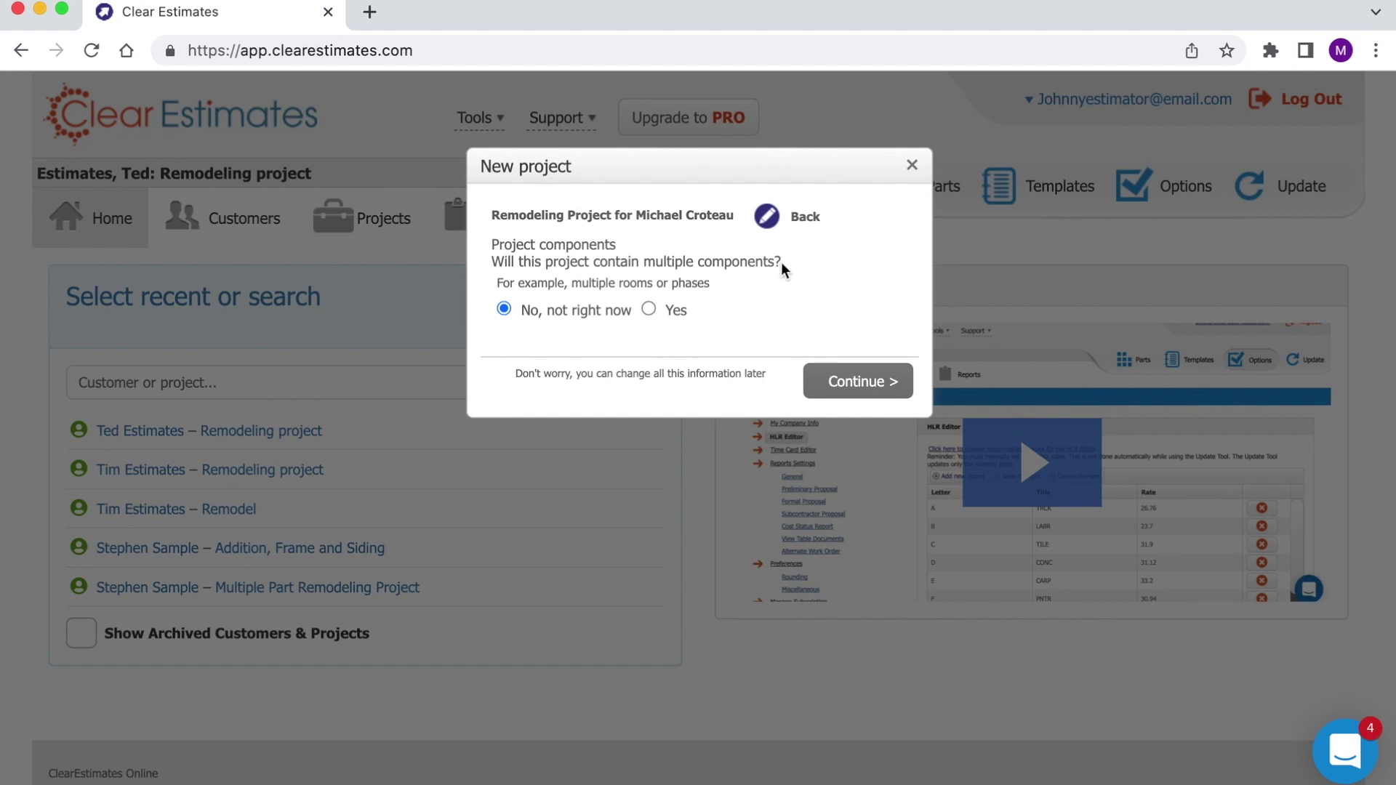
Step: Answer 'No, not right now' to multiple components and create the single-component project
left_click_drag(776, 269, 649, 275)
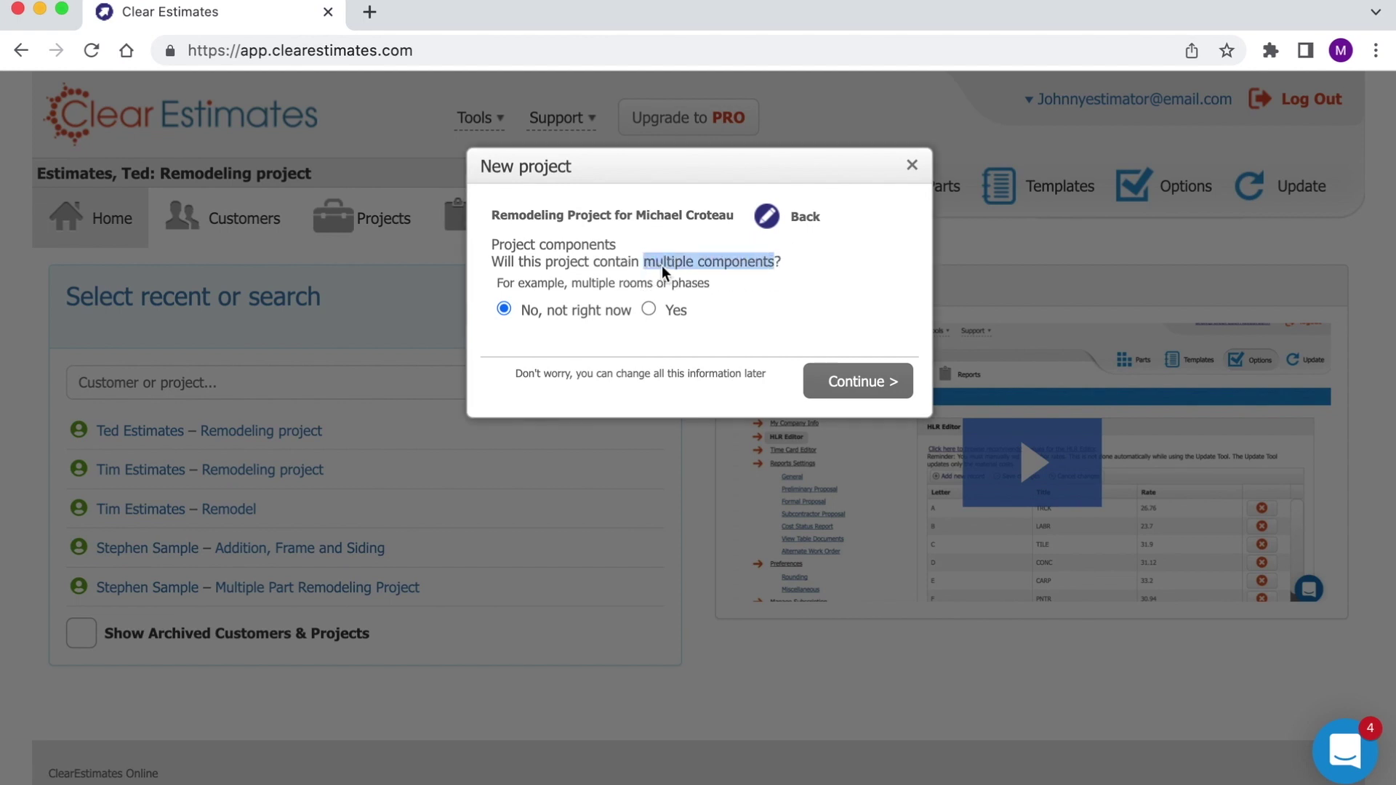
left_click(790, 283)
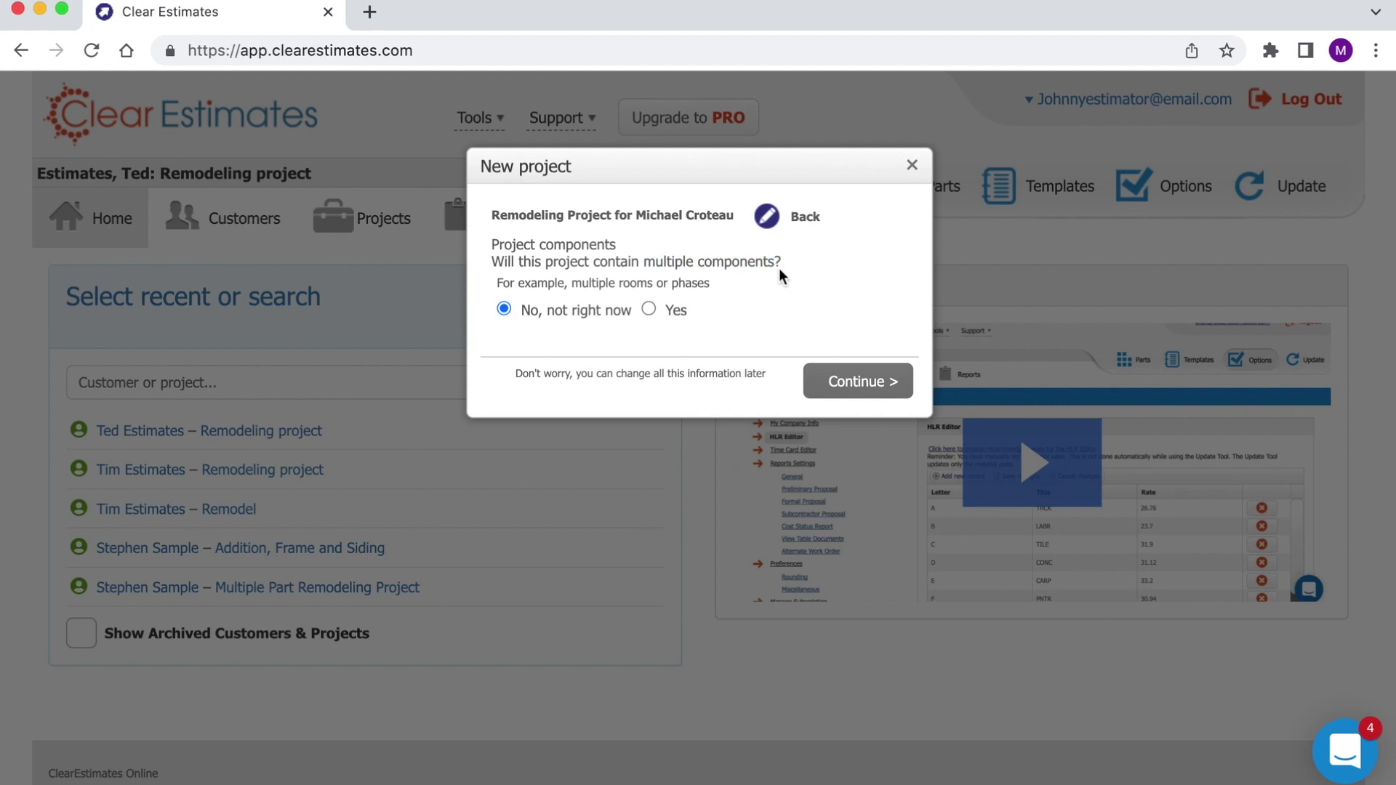
left_click(649, 313)
double_click(674, 352)
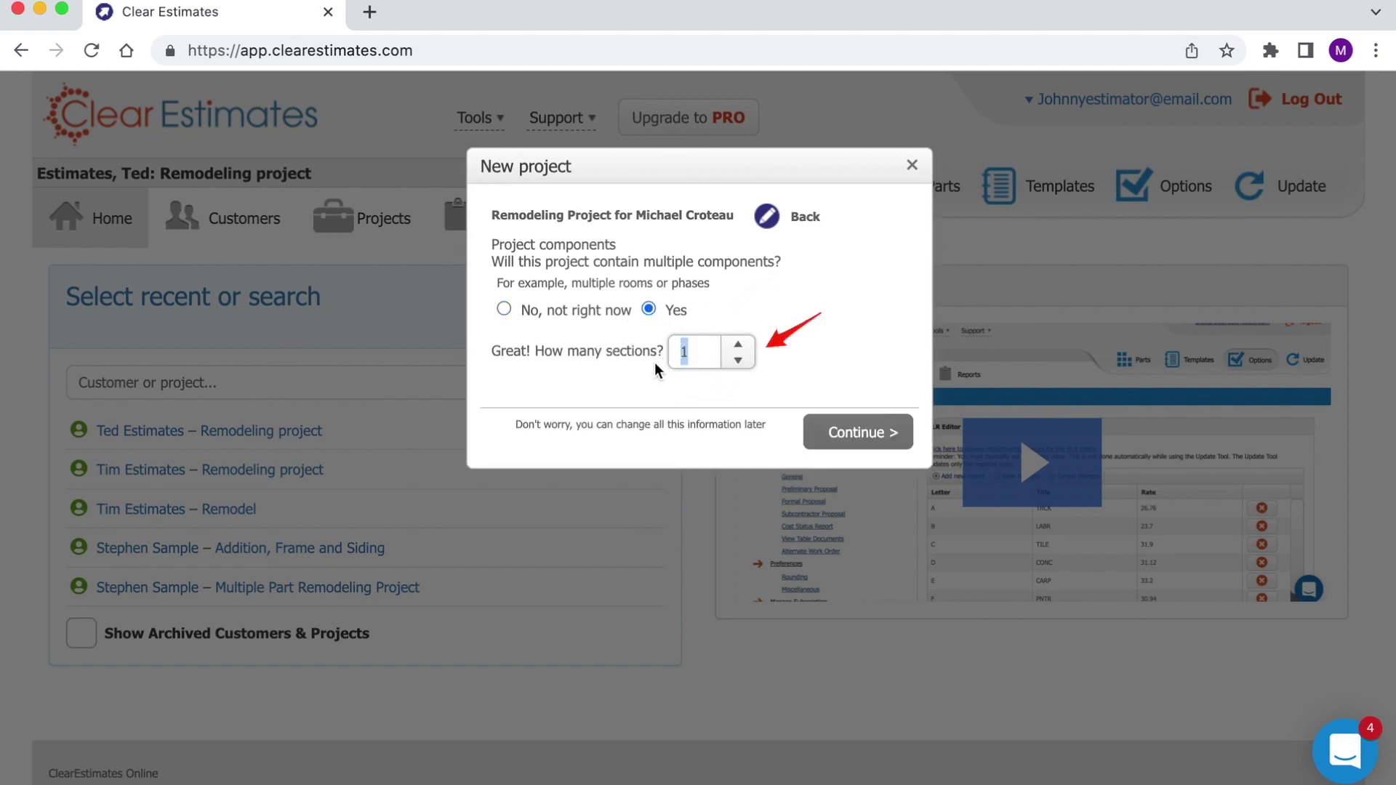
left_click(504, 309)
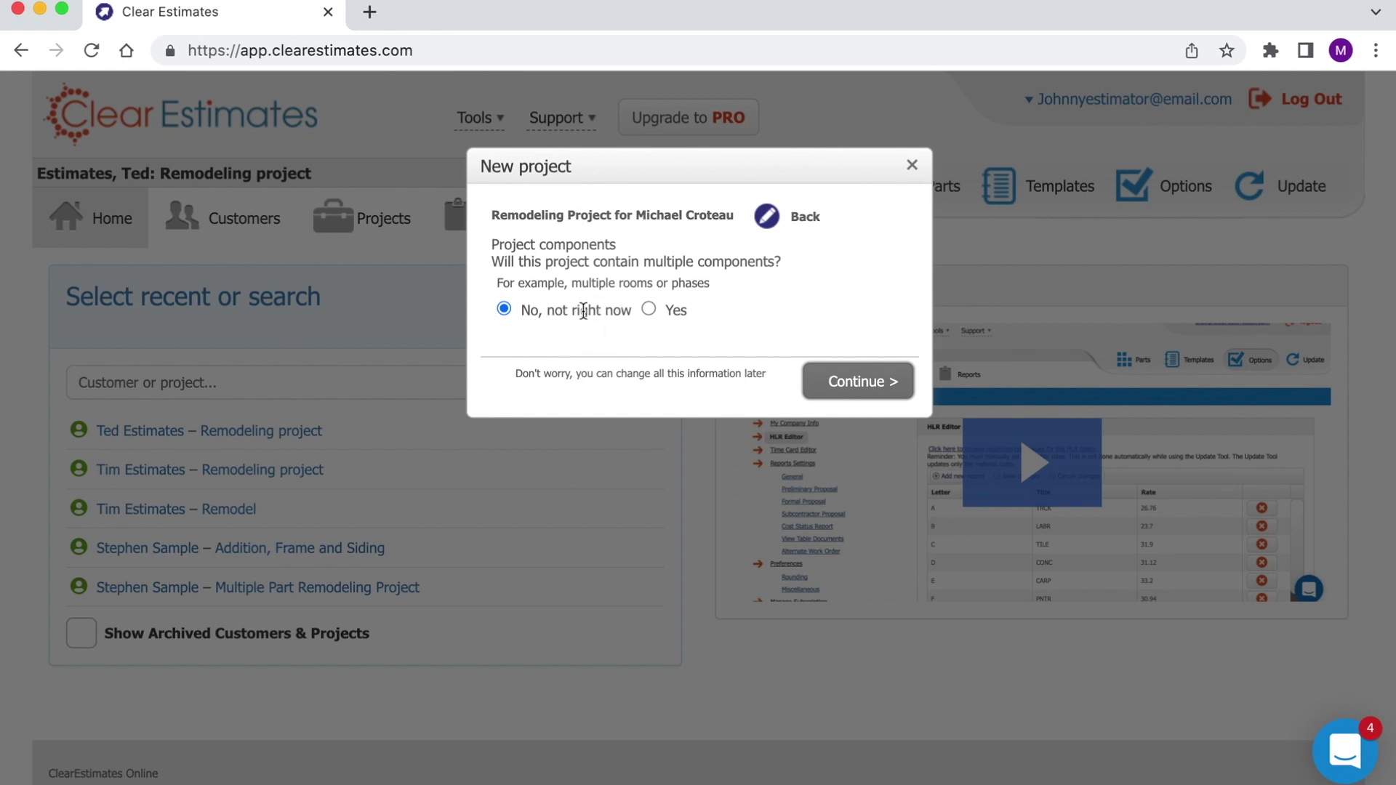
left_click(854, 381)
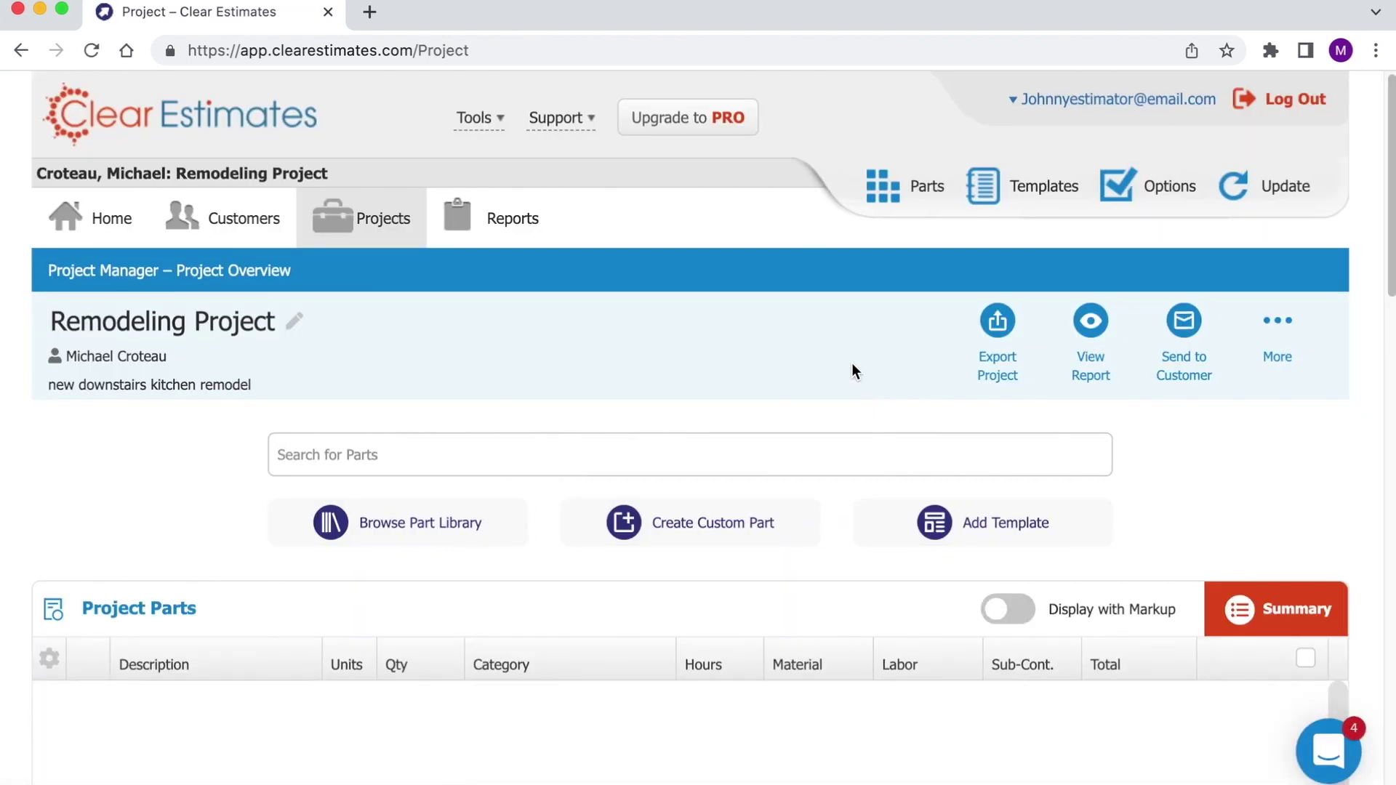
Step: Scroll down through the new Remodeling Project's overview page
scroll(855, 371, "down", 1)
scroll(855, 372, "down", 1)
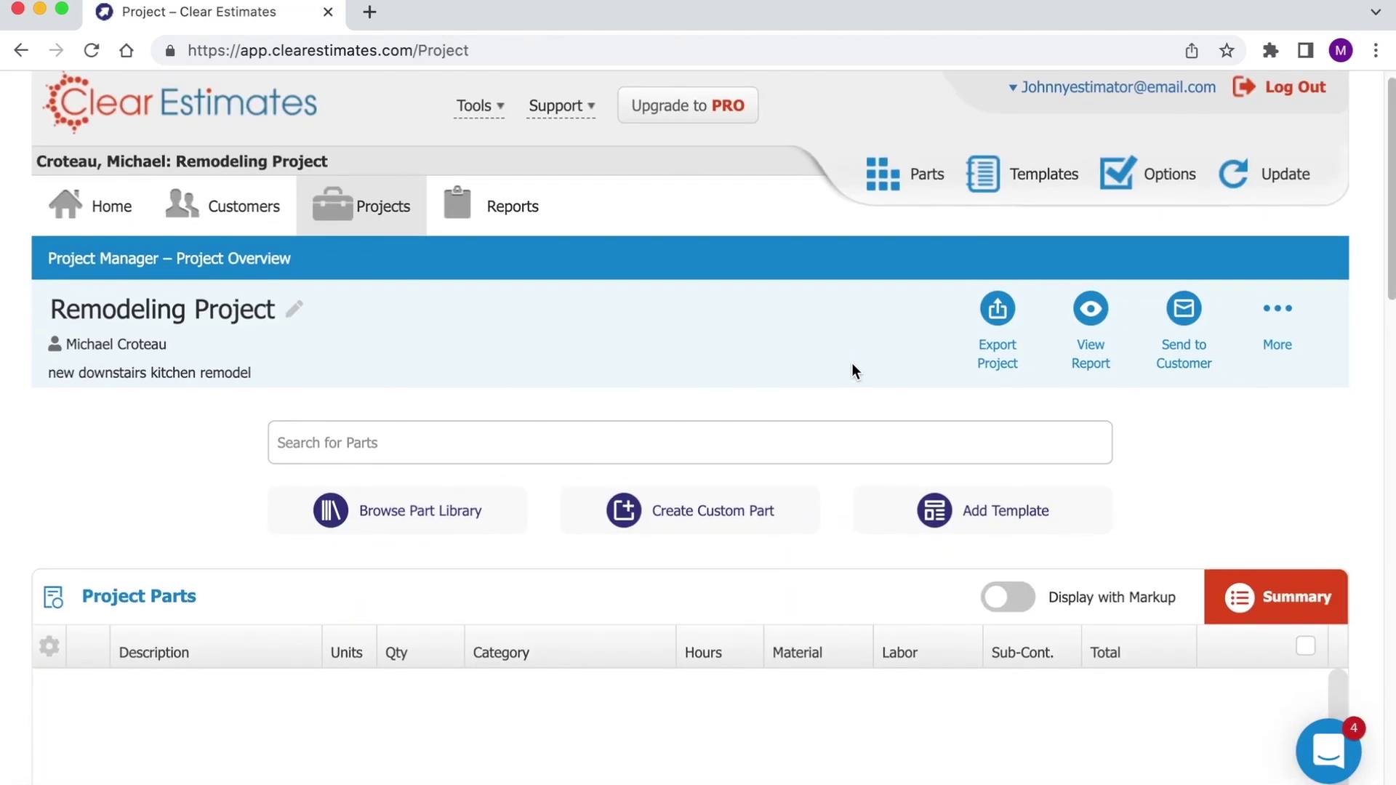
scroll(855, 372, "down", 1)
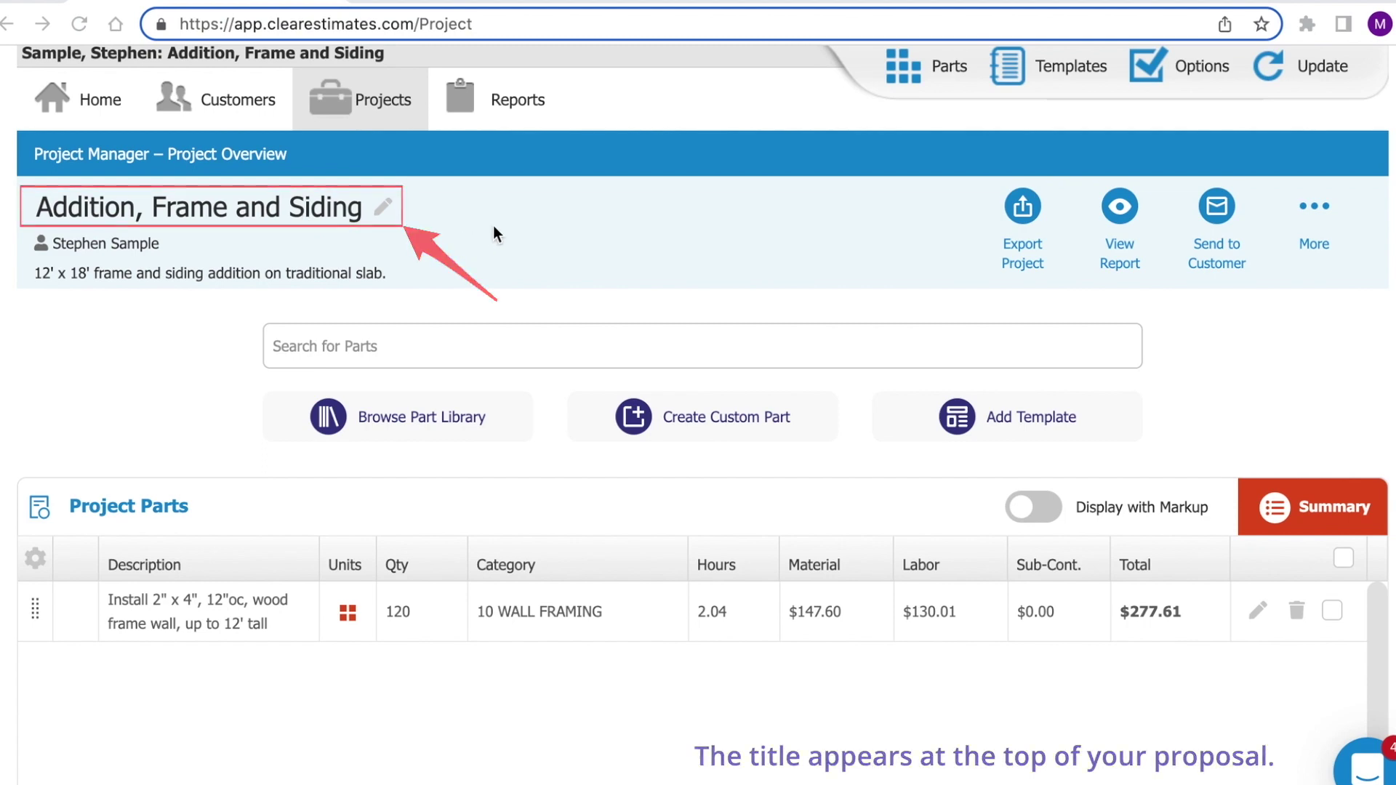
left_click(303, 209)
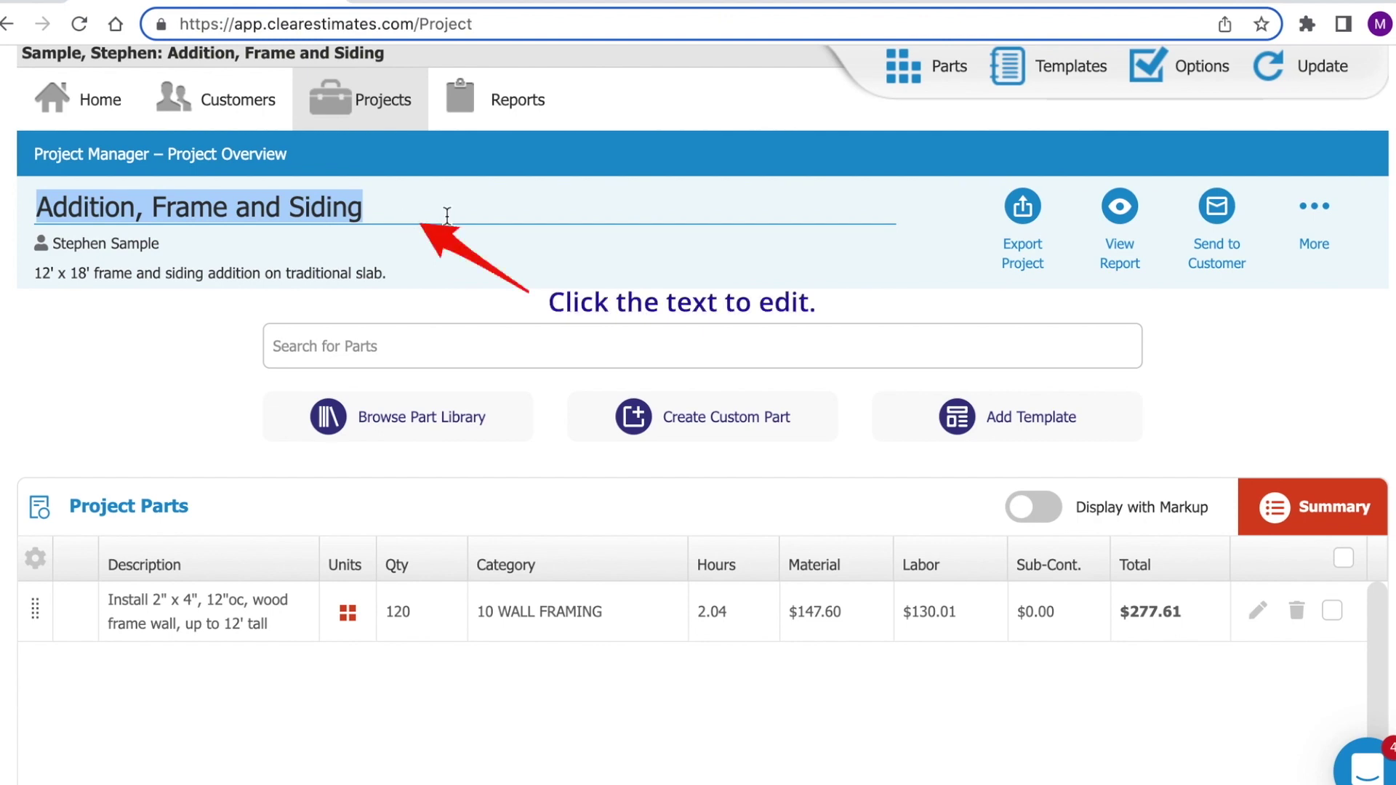
left_click(523, 253)
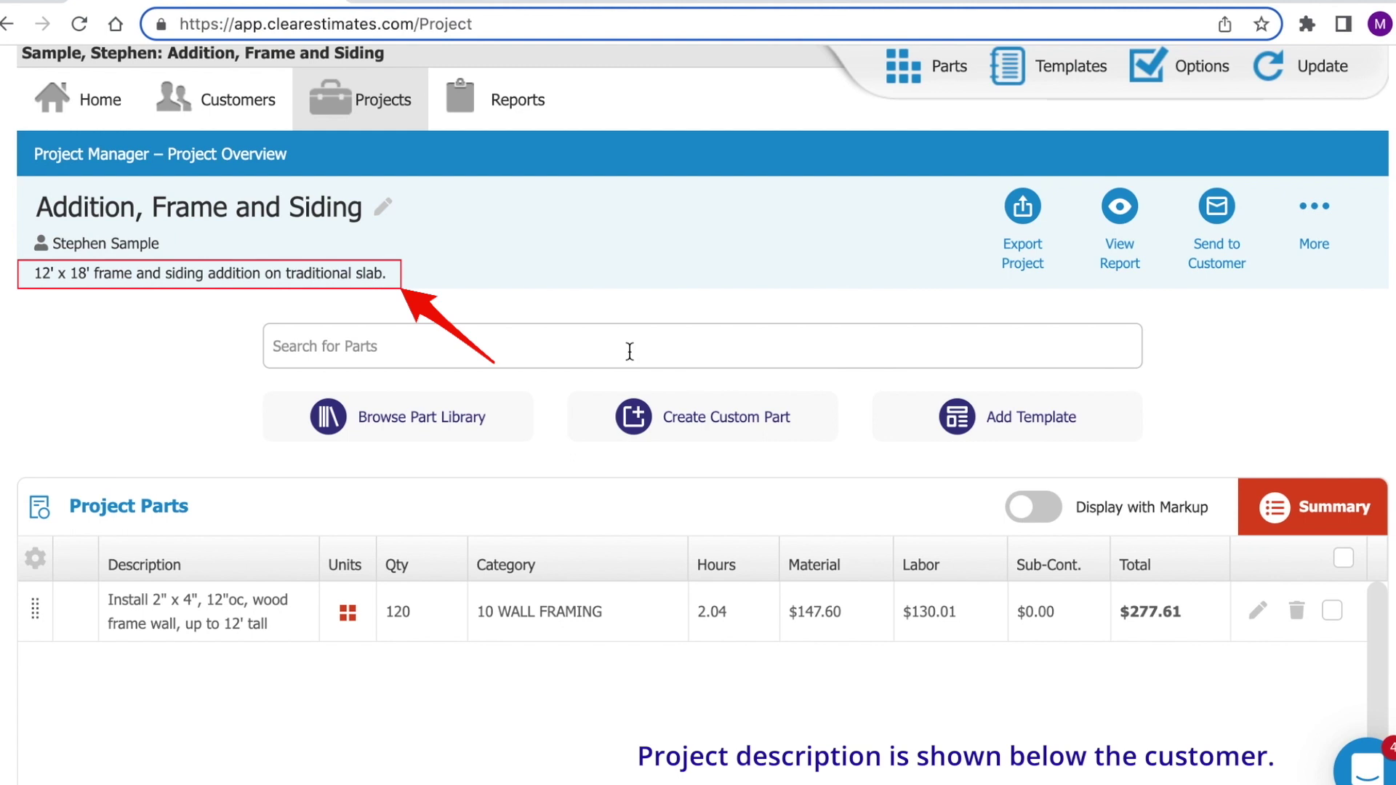
double_click(329, 273)
left_click_drag(393, 274, 17, 275)
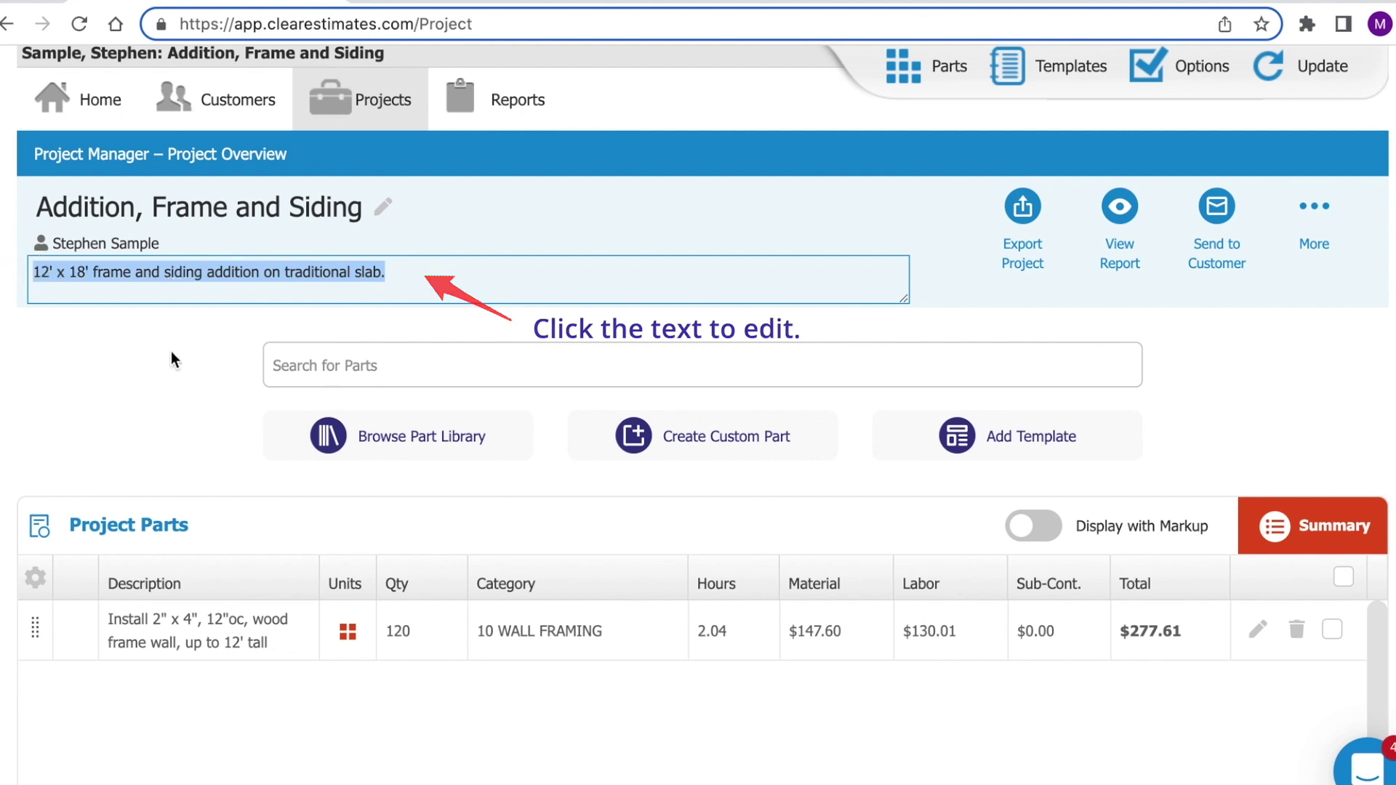
left_click(170, 351)
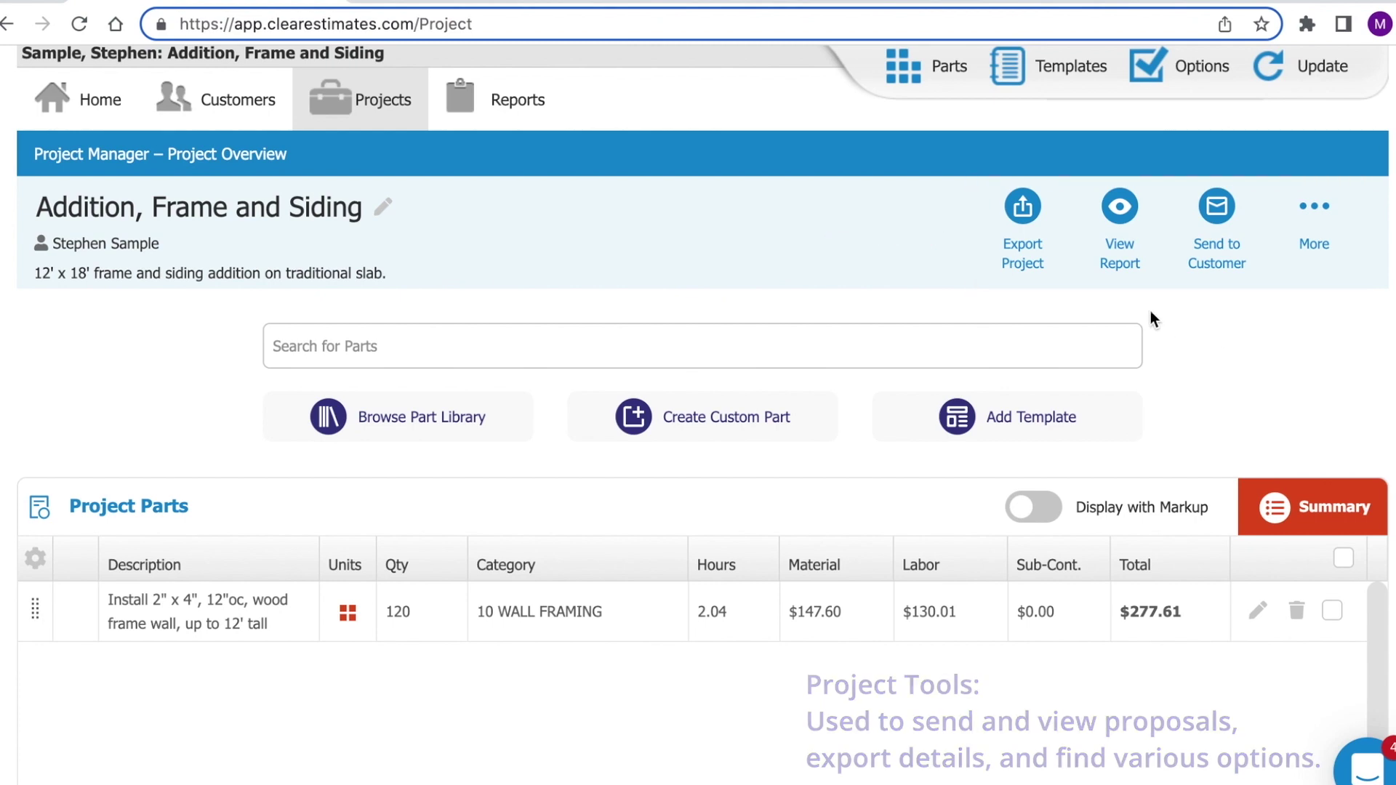
left_click(1120, 211)
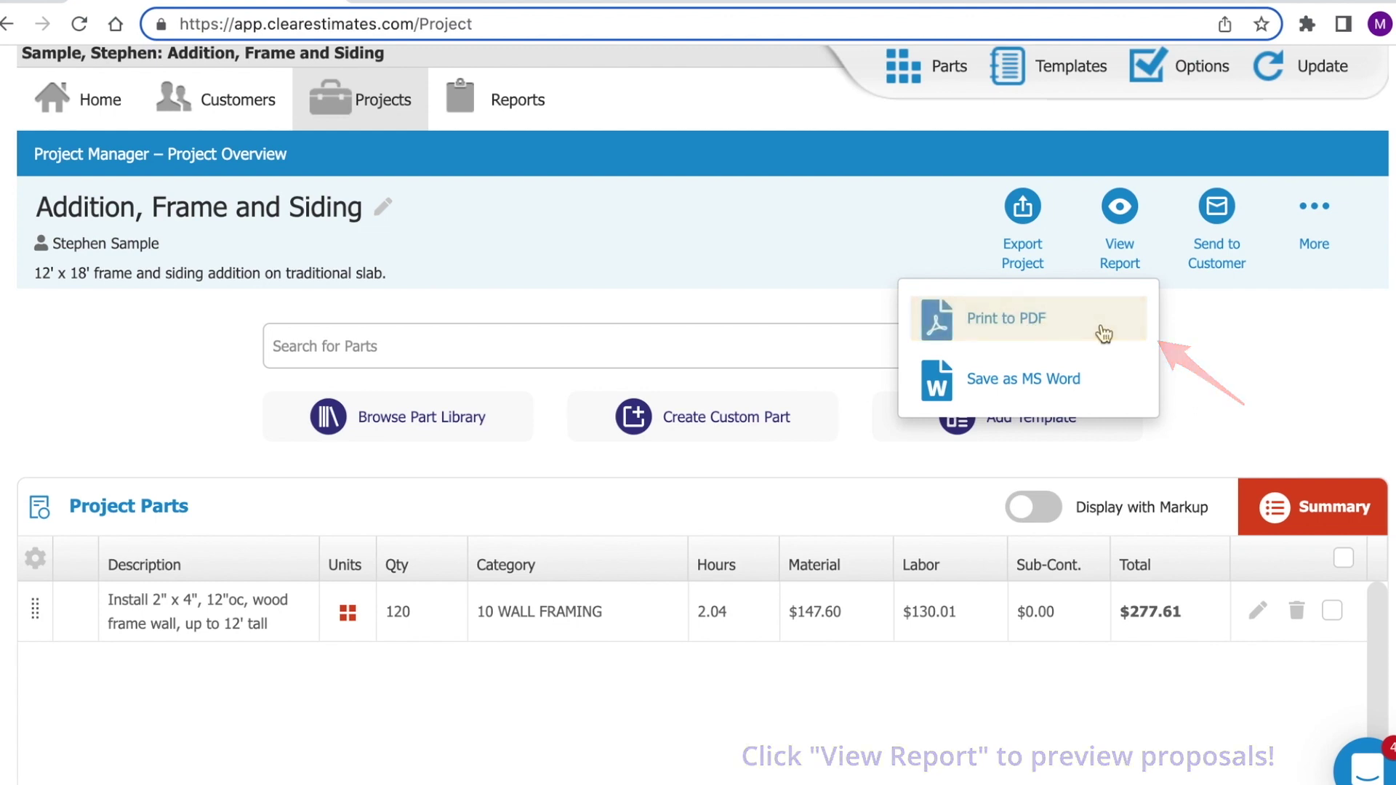
left_click(1123, 198)
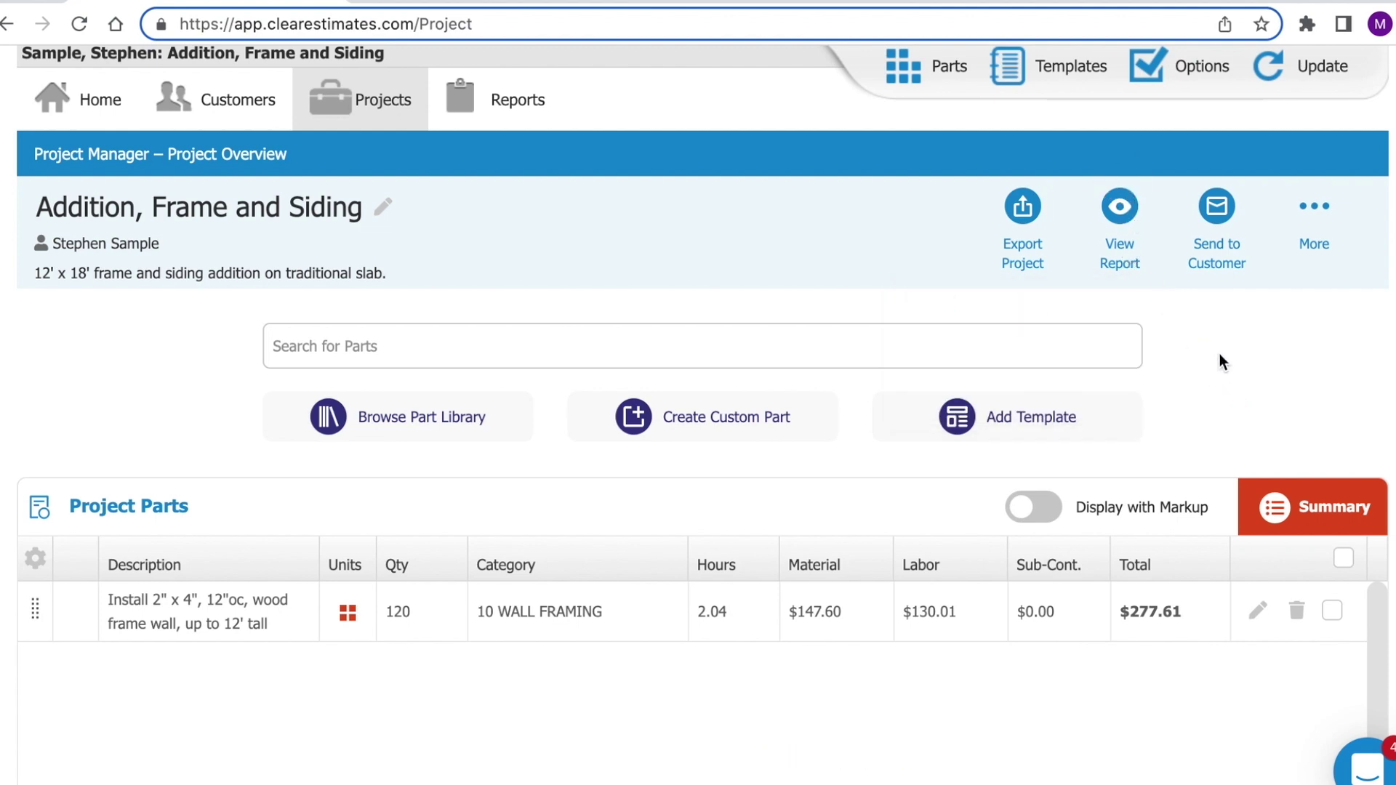
left_click(1216, 214)
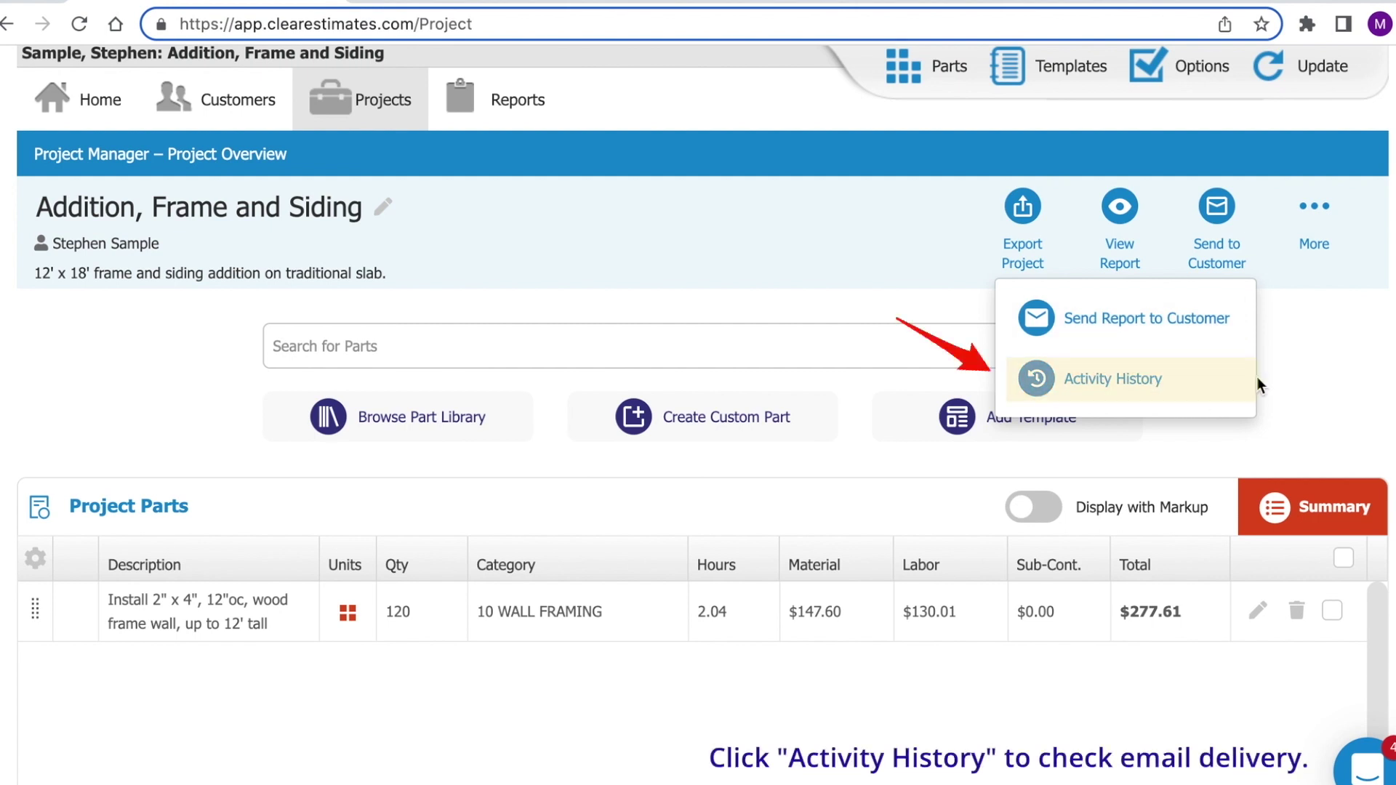
left_click(1290, 375)
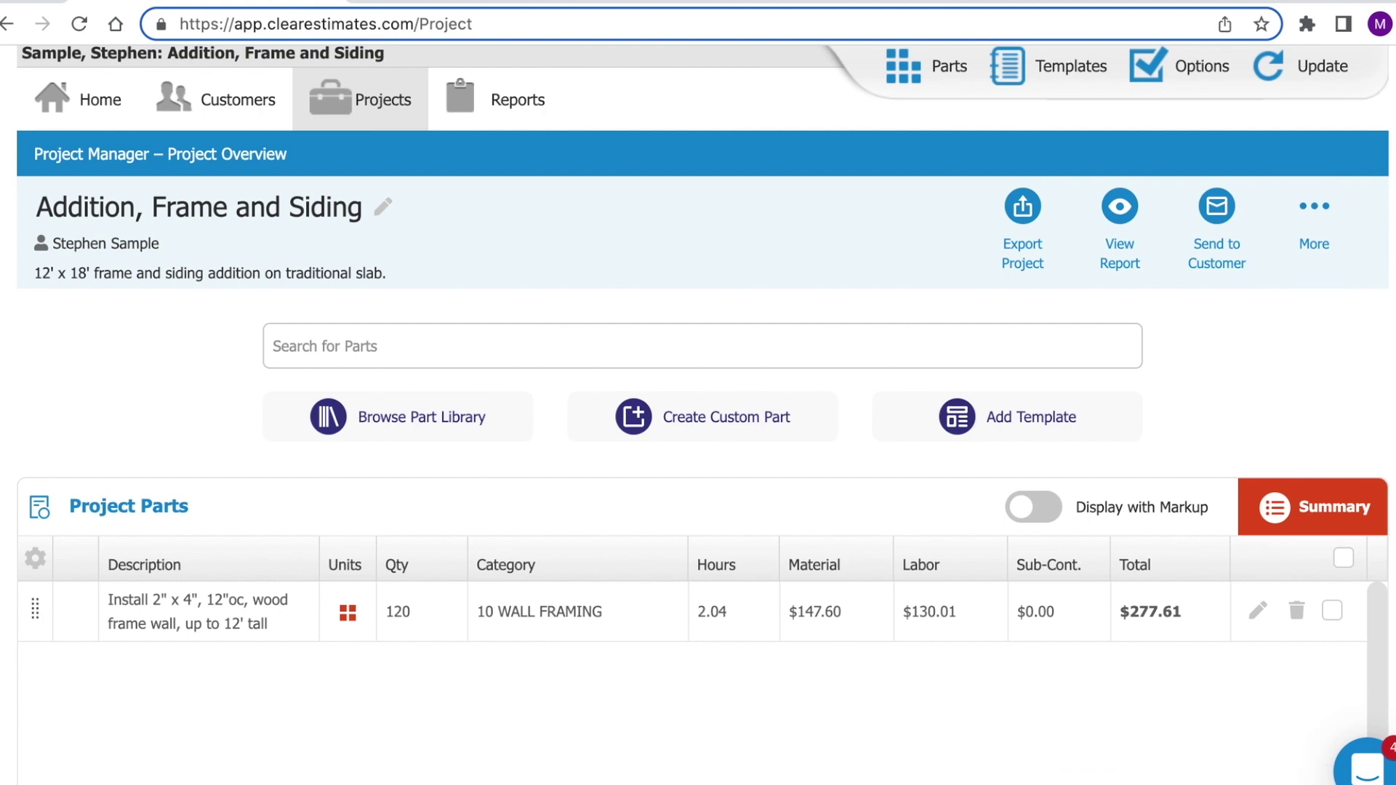
scroll(702, 342, "down", 2)
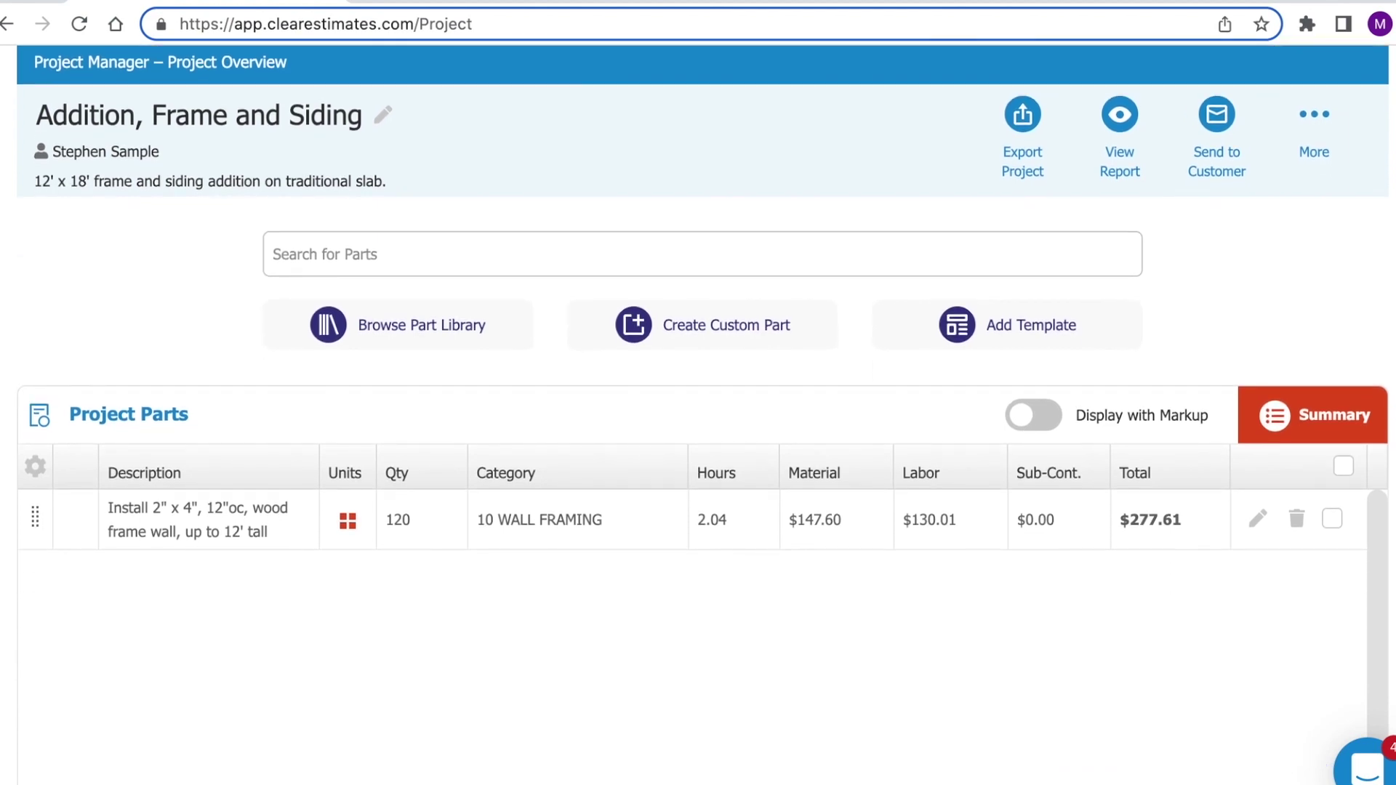
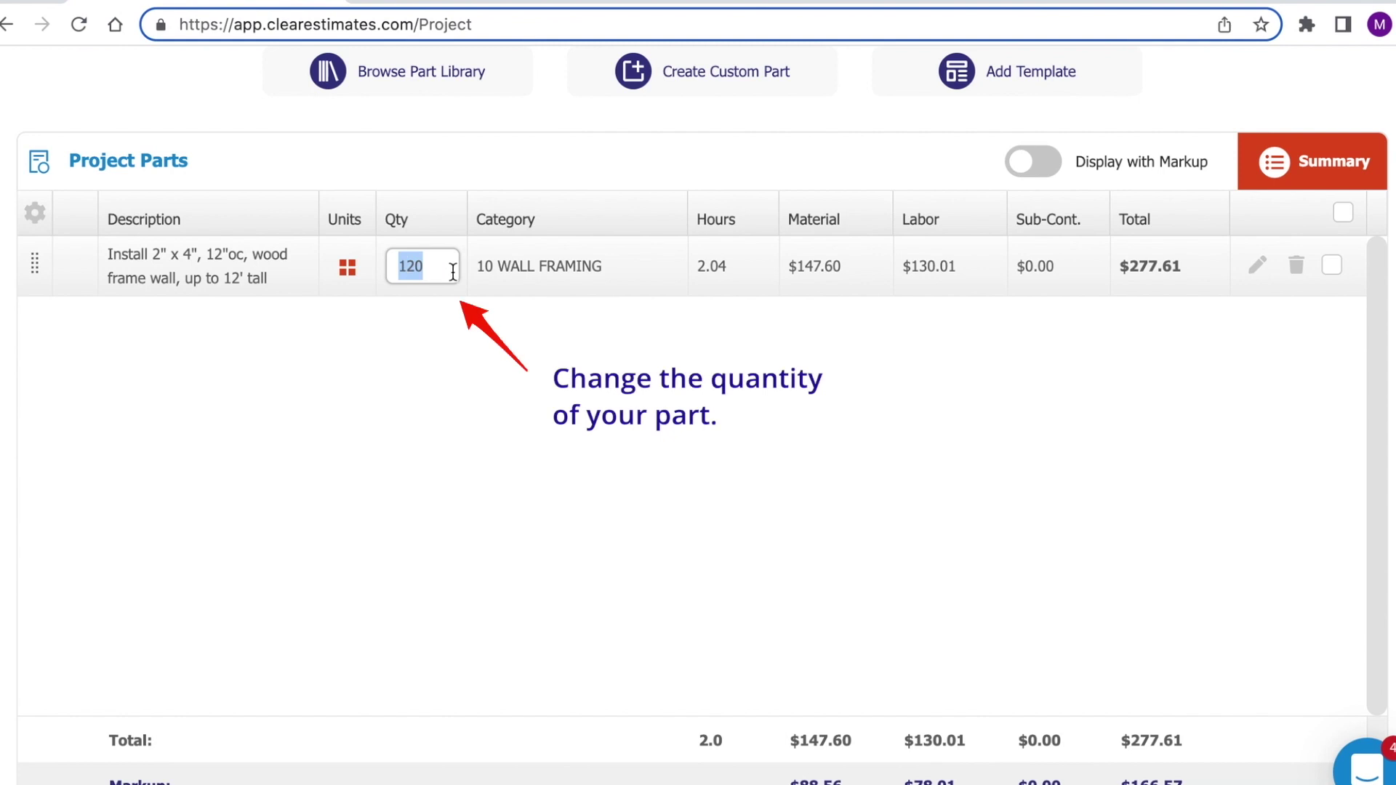
Step: Set the framing part quantity to 120; review its category, material and labor costs unchanged
left_click(570, 350)
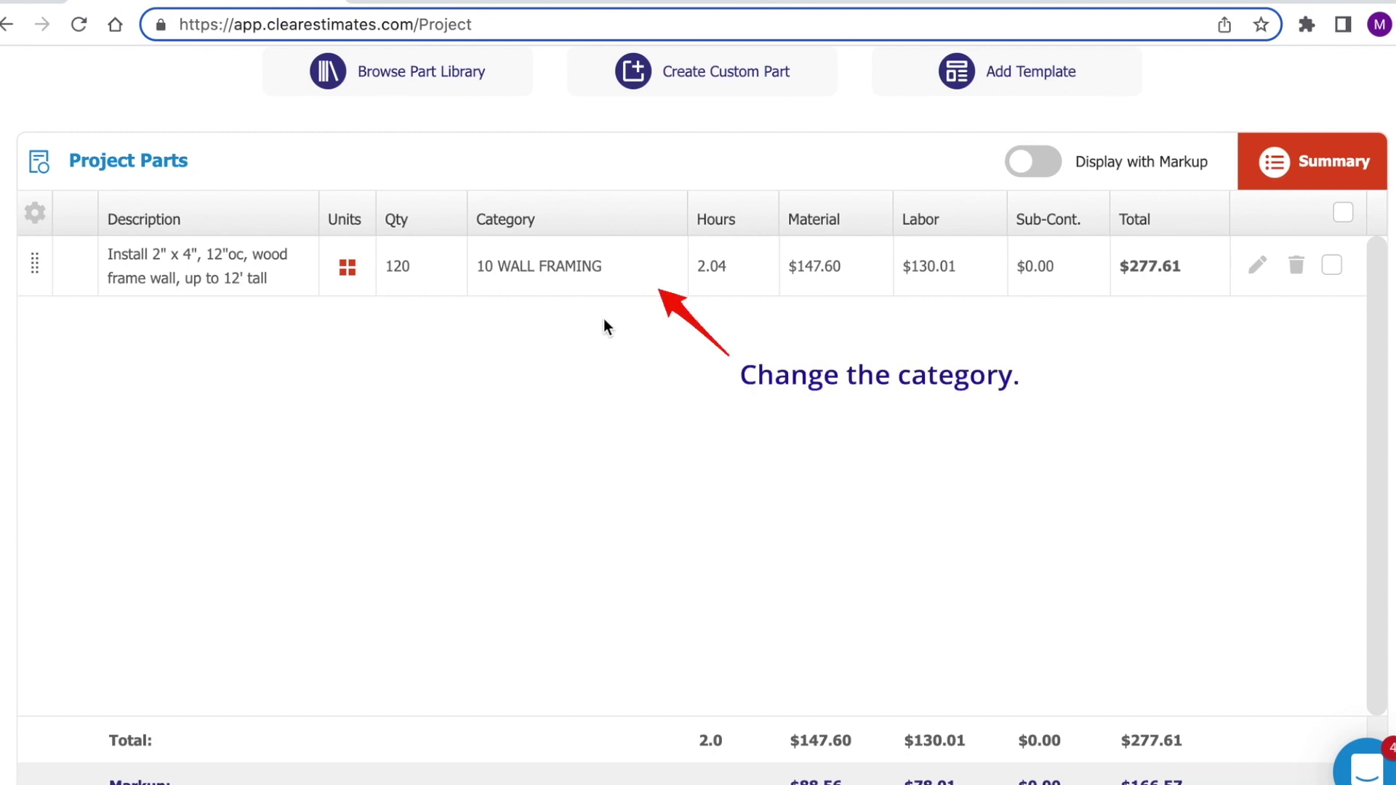
left_click(580, 281)
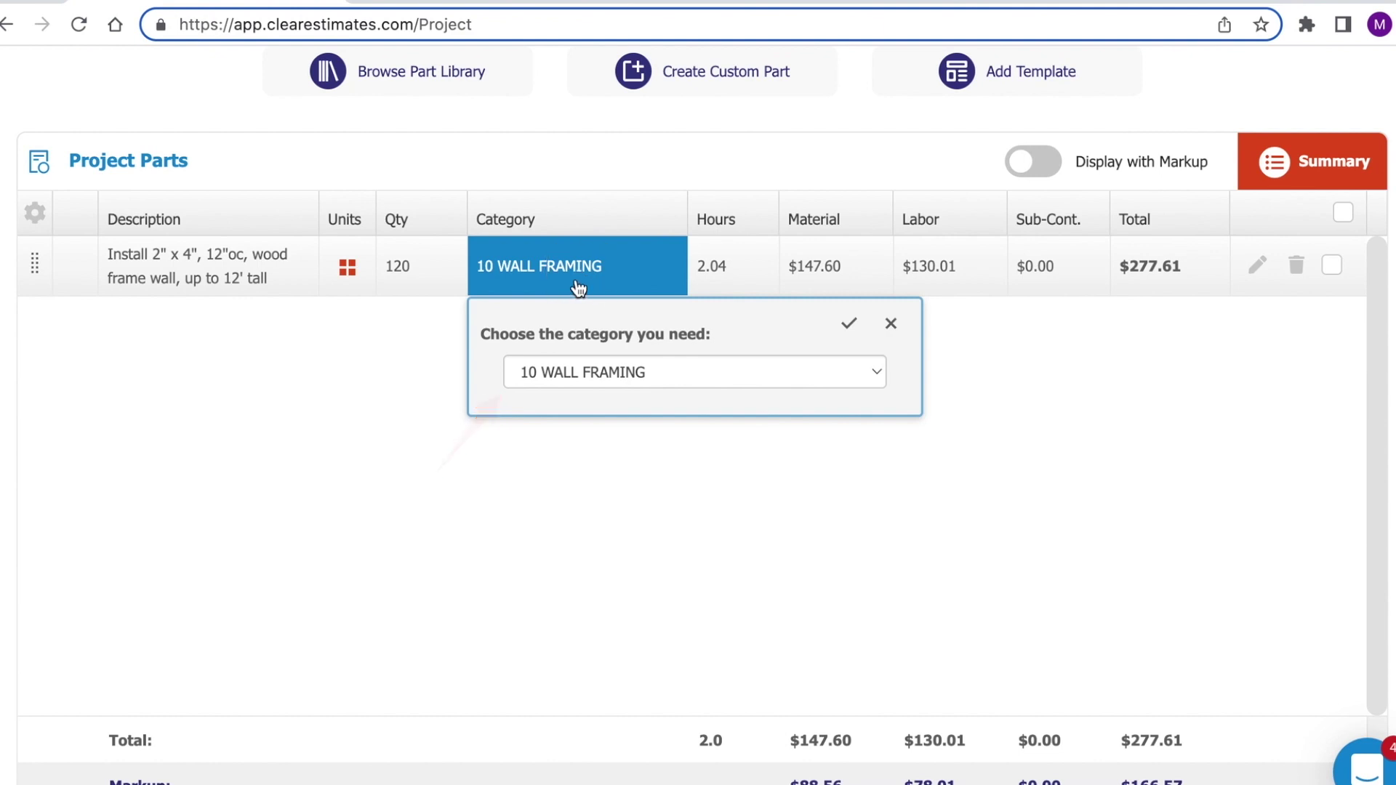
left_click(381, 361)
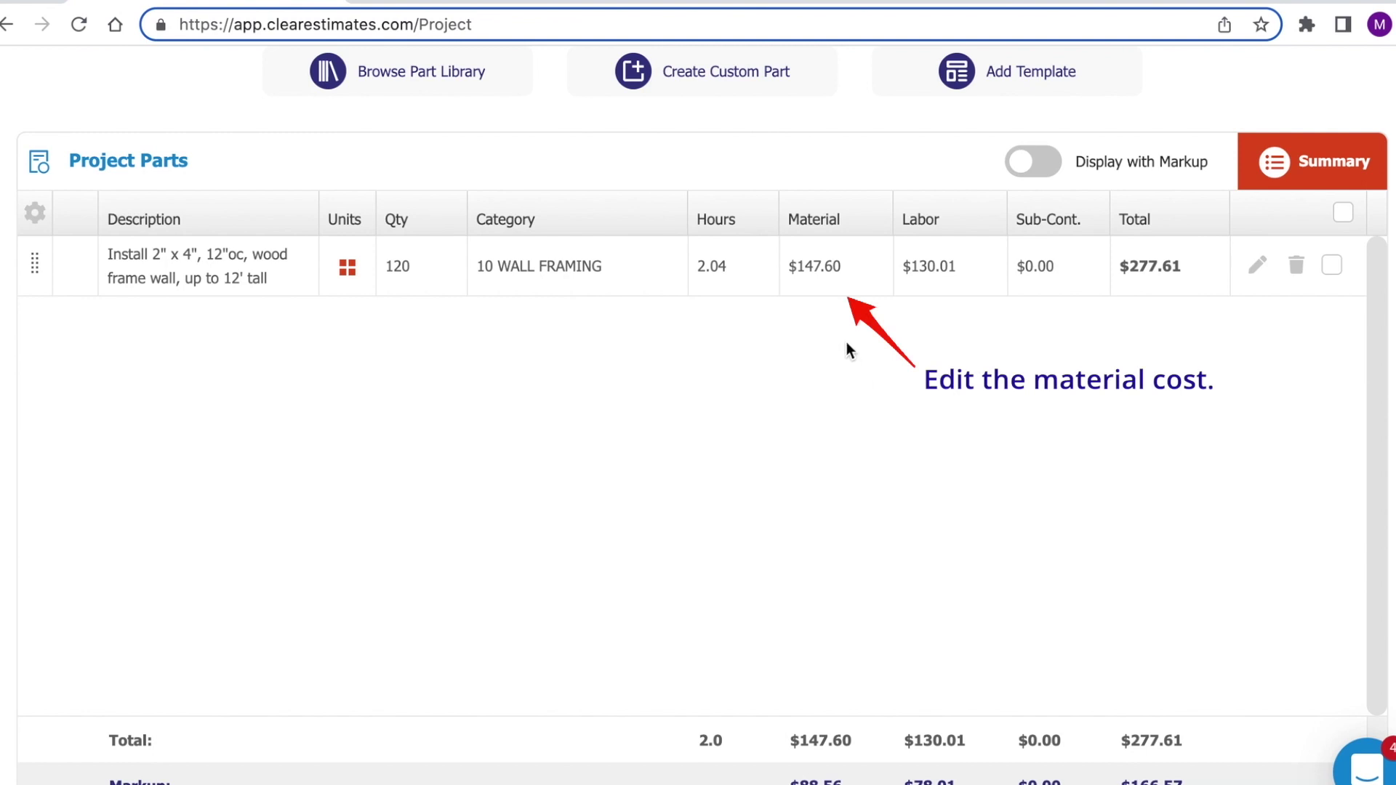
left_click(826, 290)
left_click(816, 272)
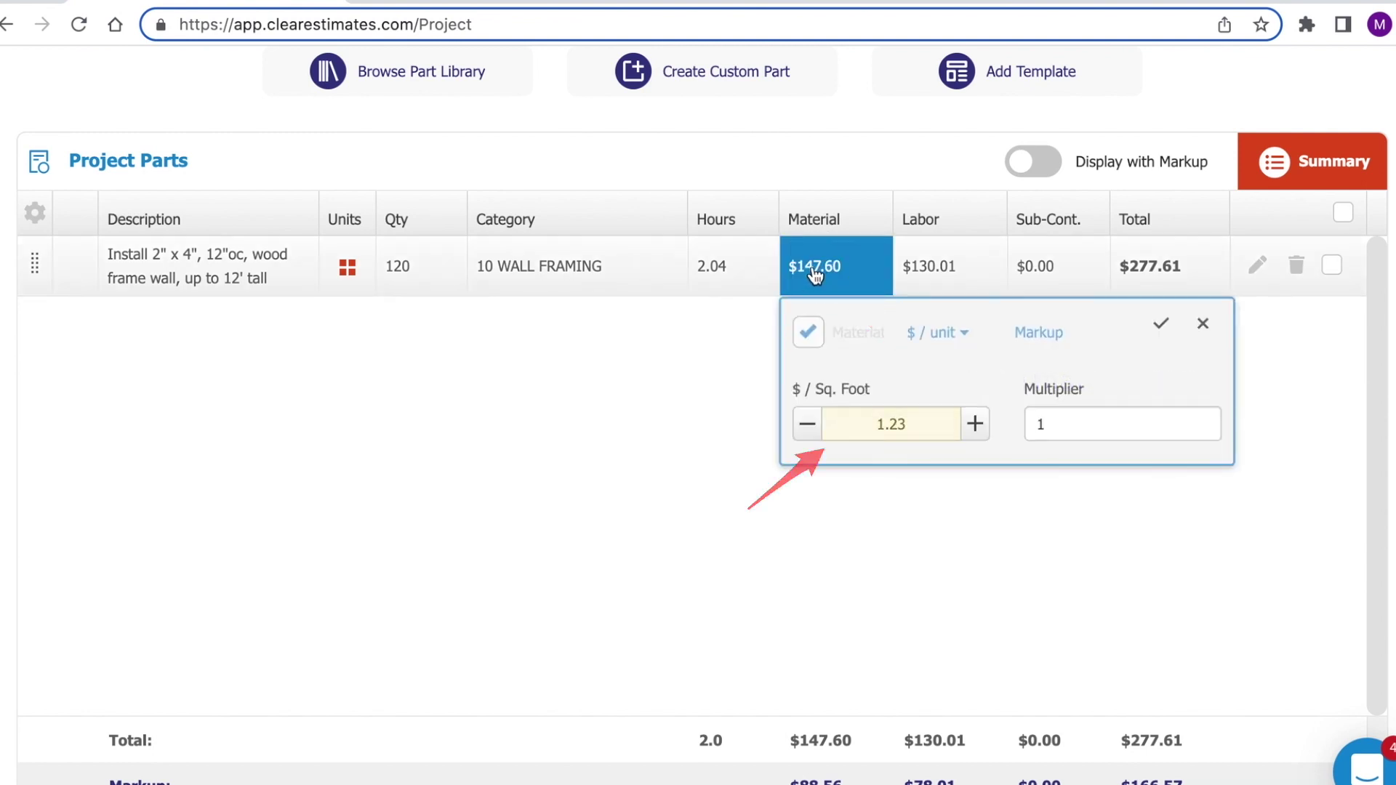
left_click(756, 336)
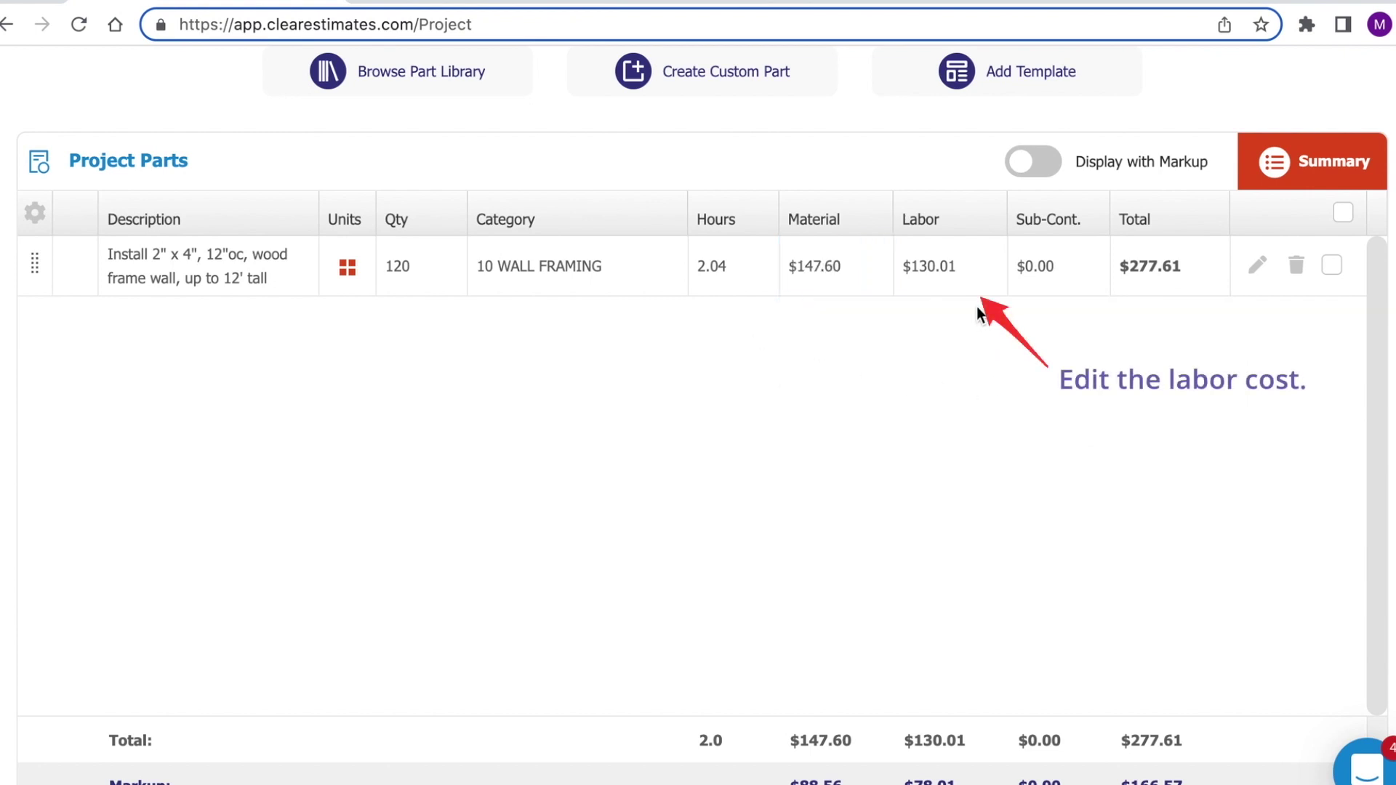
left_click(955, 283)
left_click(938, 271)
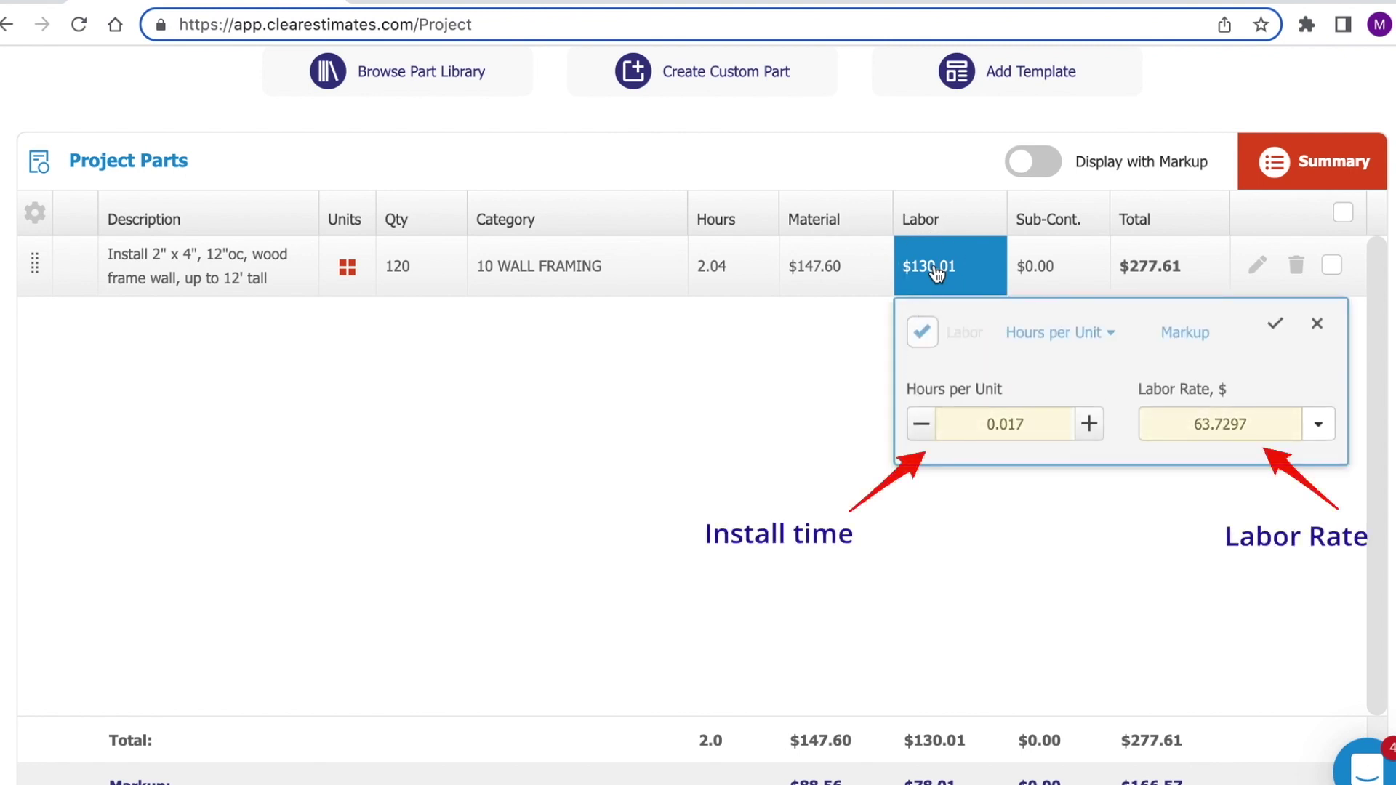
left_click(865, 388)
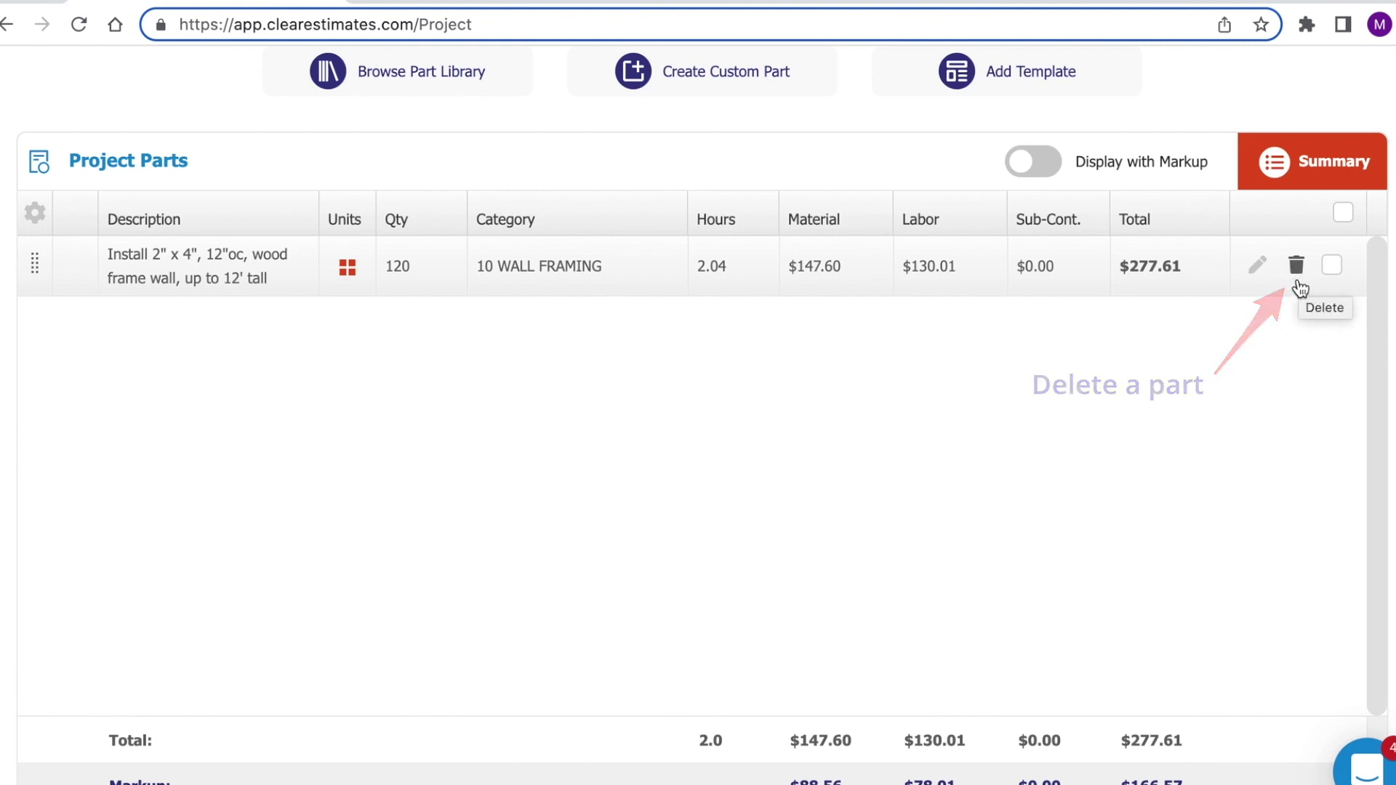
Step: Scroll to the Markup panel and the Misc. Items 6.00% Sales Tax row
scroll(1107, 411, "down", 4)
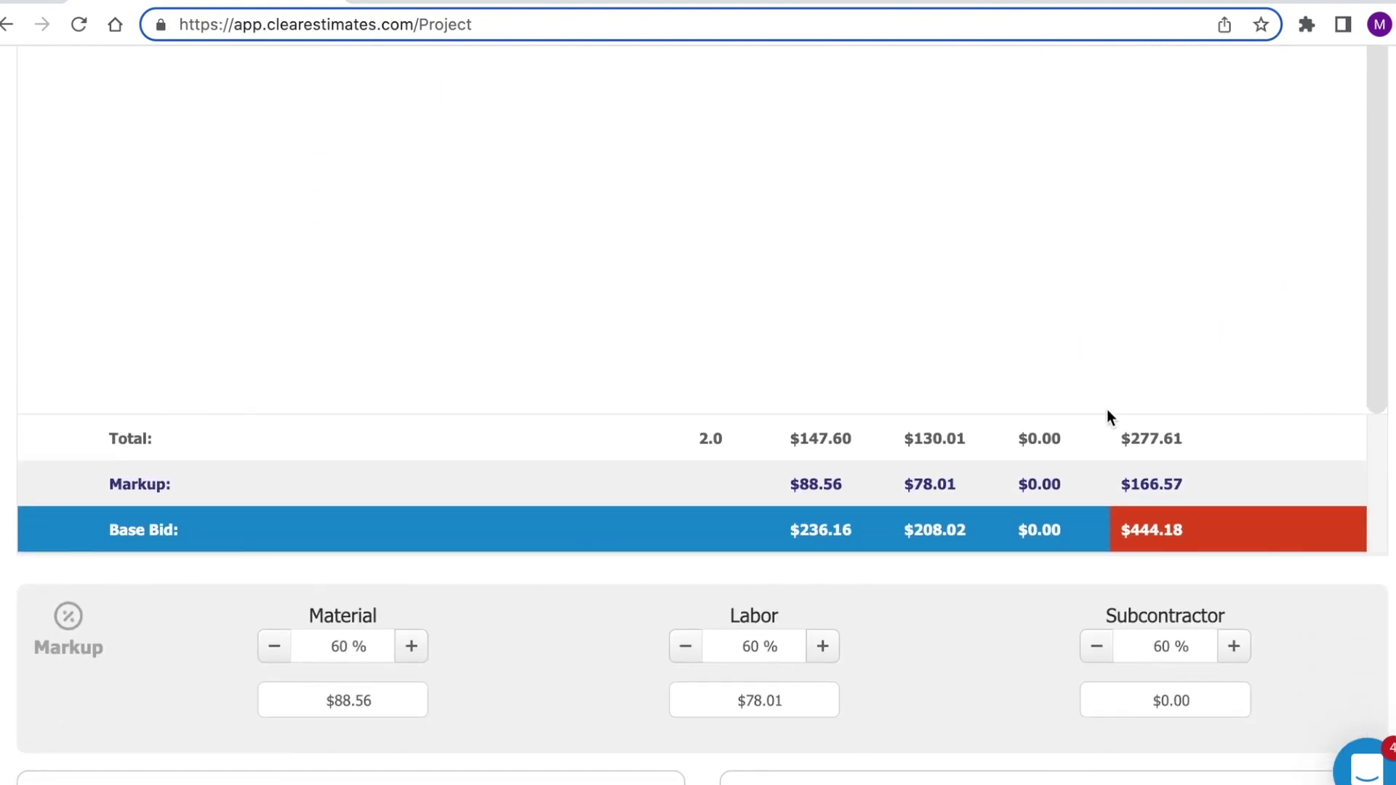
scroll(1106, 408, "down", 2)
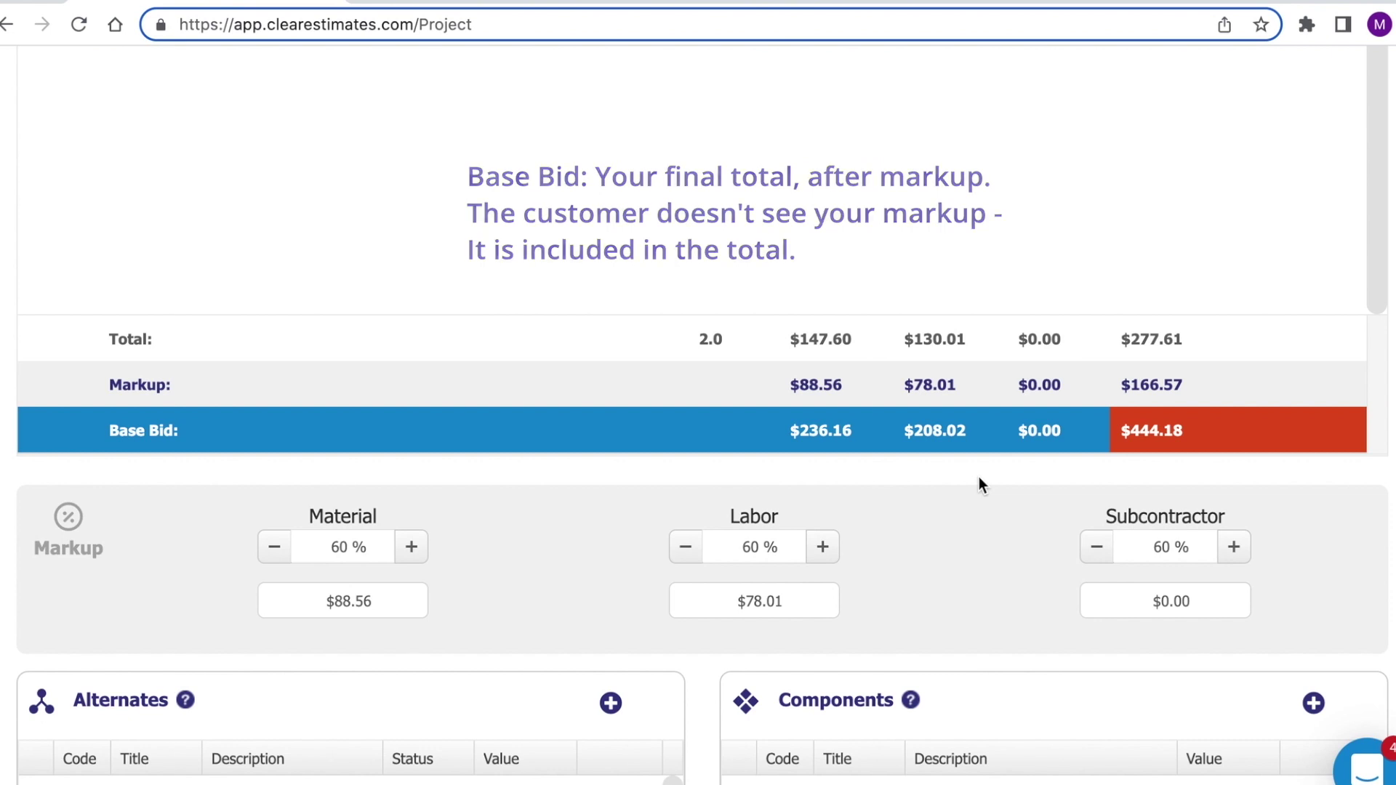
scroll(979, 477, "down", 3)
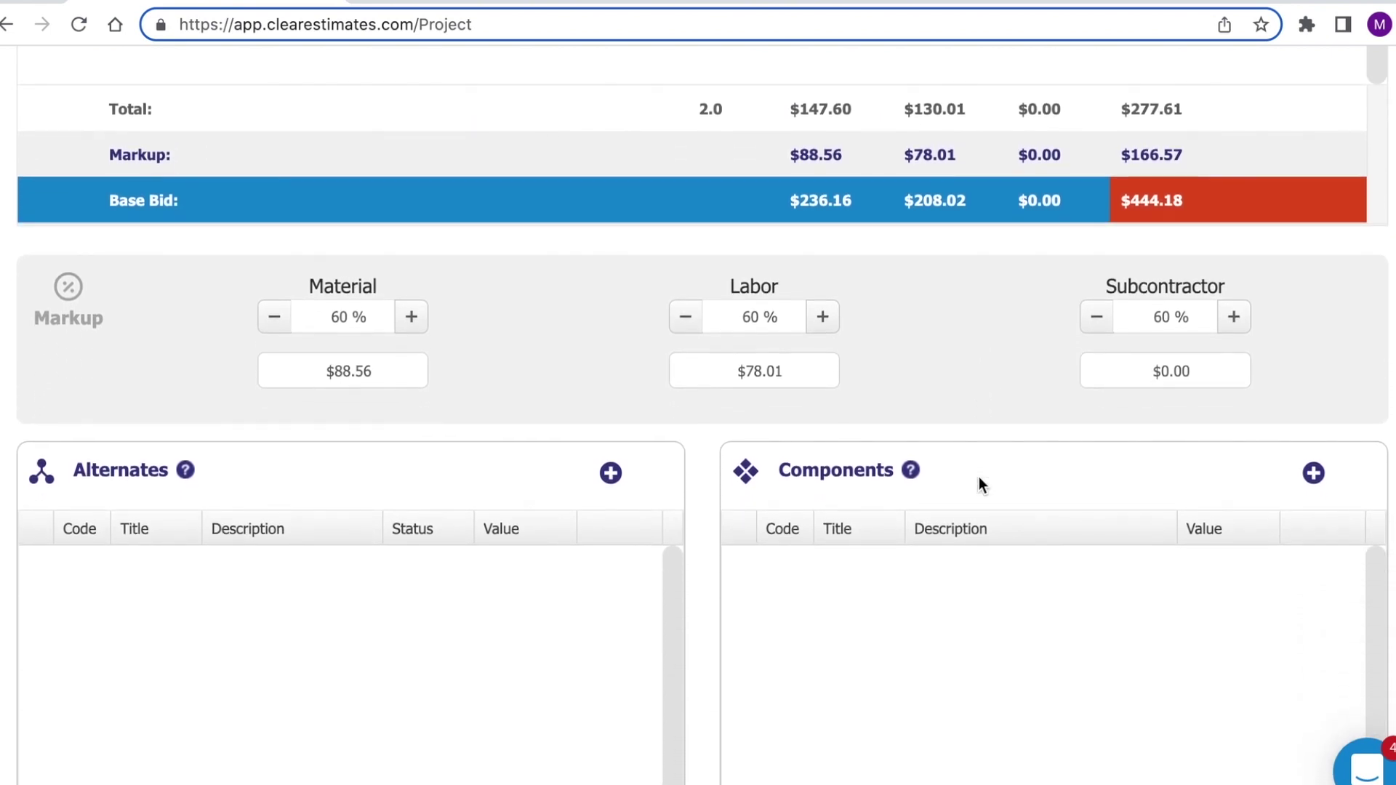
scroll(978, 477, "down", 1)
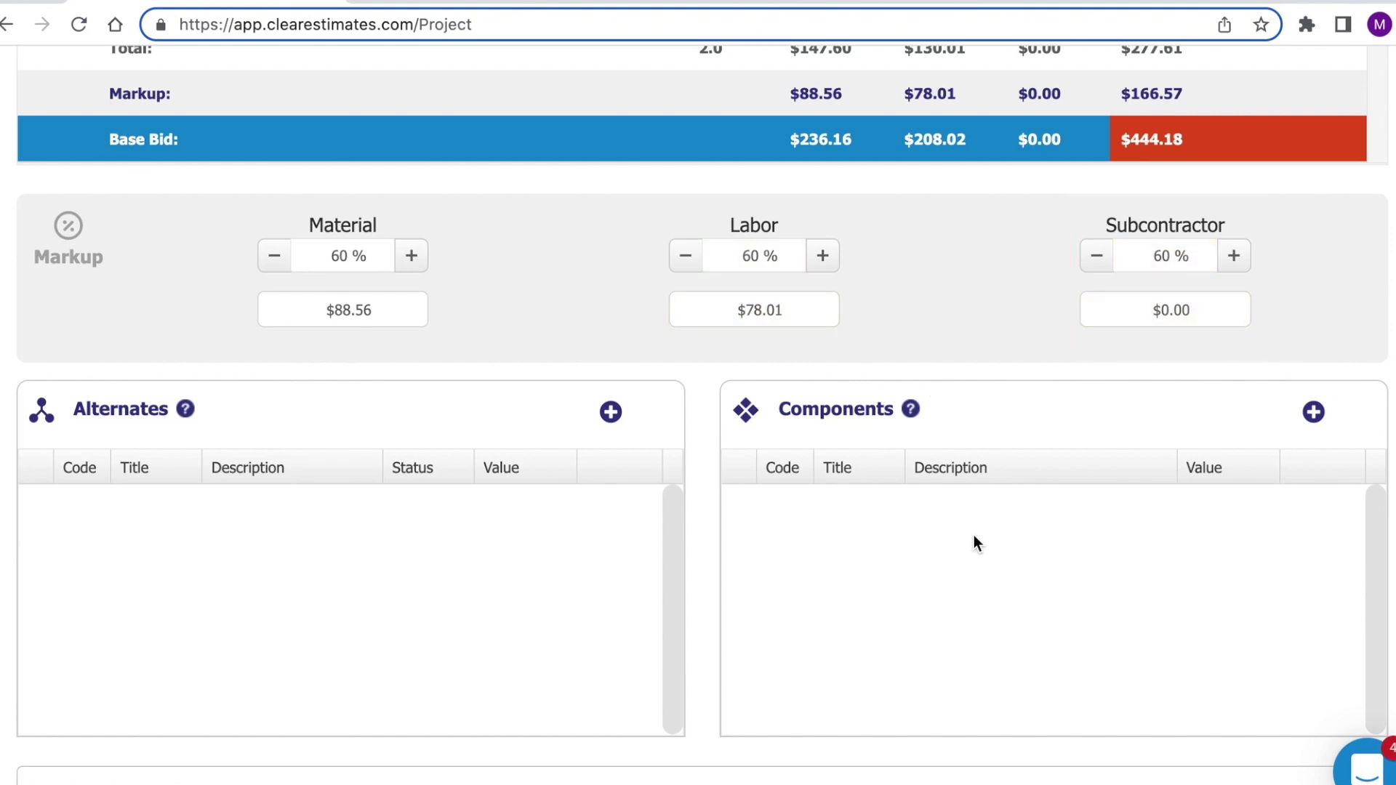
scroll(974, 538, "down", 2)
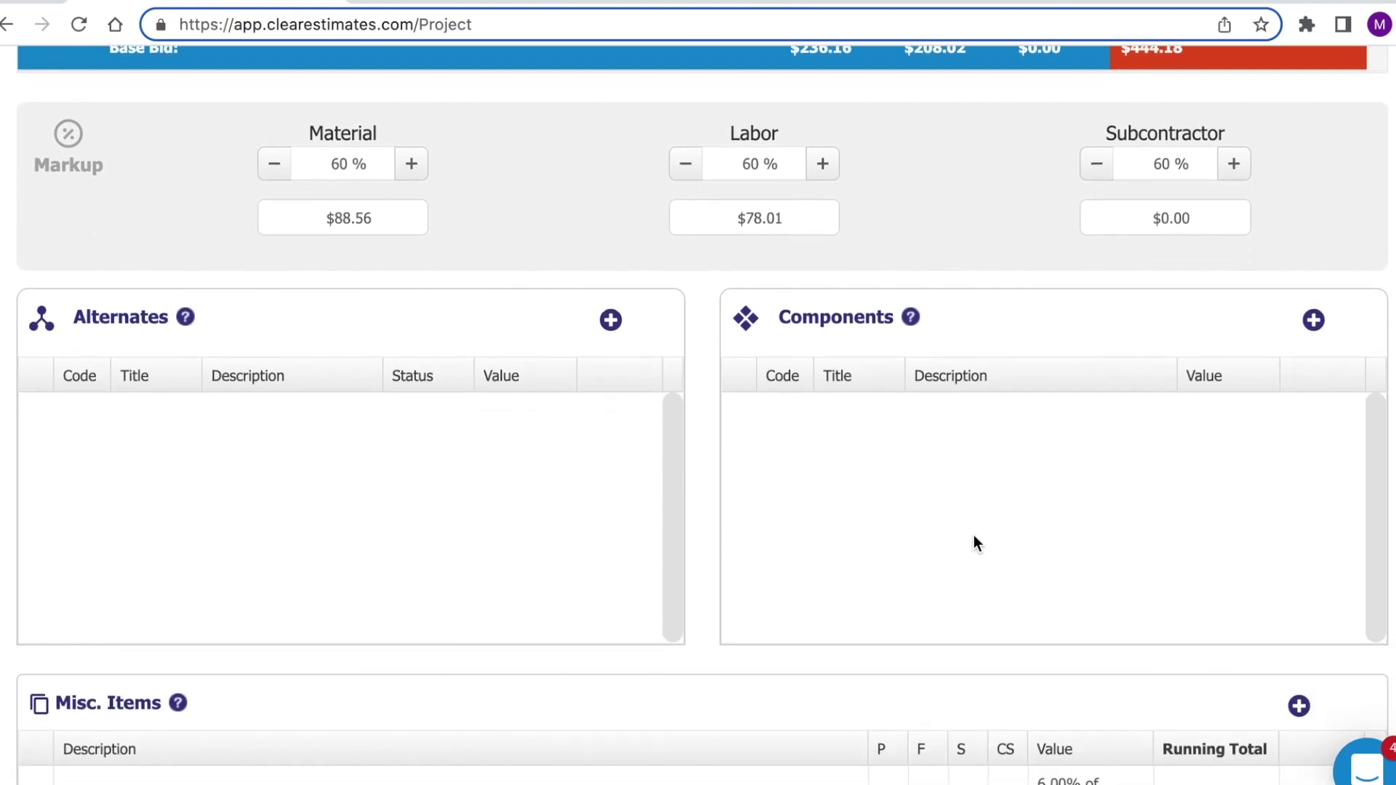
scroll(974, 536, "down", 3)
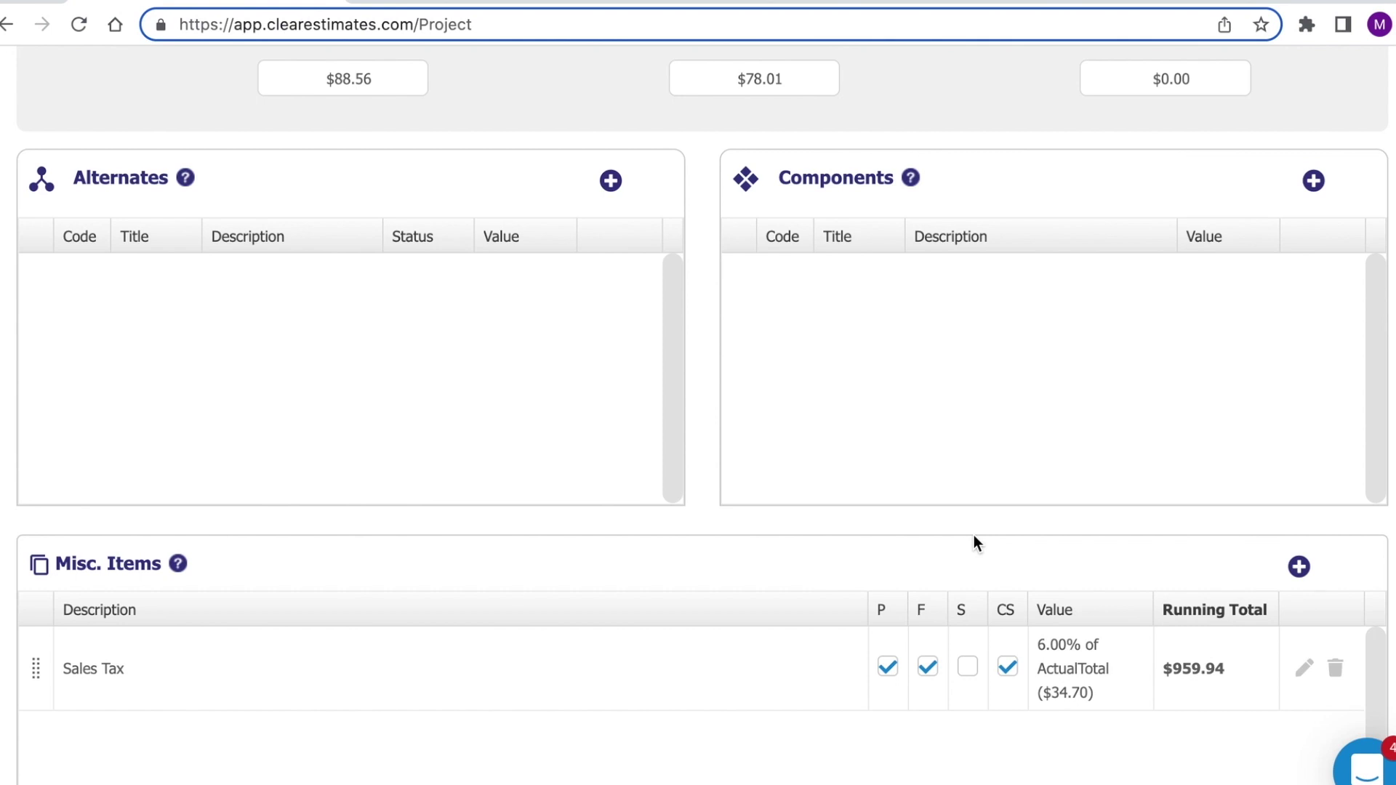
Step: Scroll to the Project Final Bid and back up to the overview's empty Project Parts list
scroll(975, 539, "down", 4)
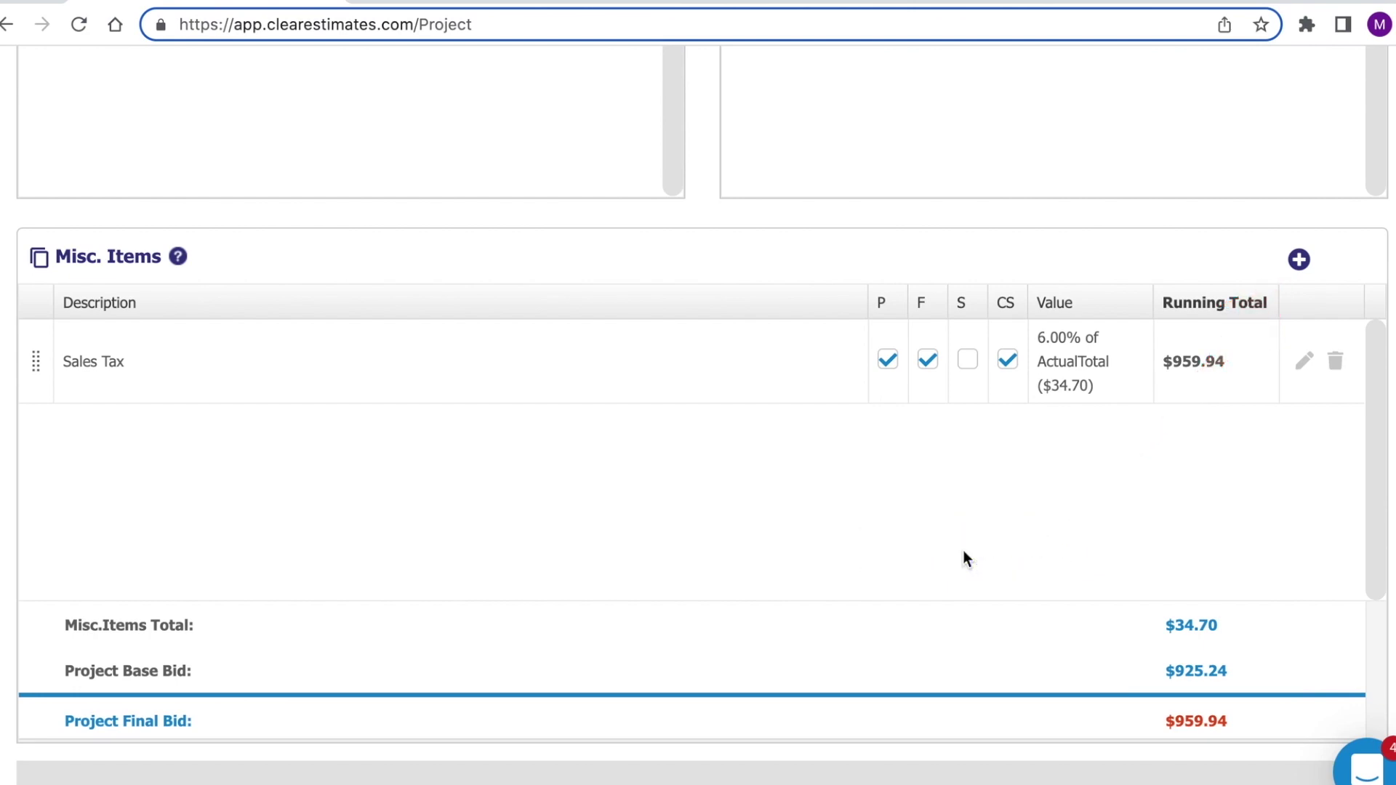
scroll(971, 559, "up", 10)
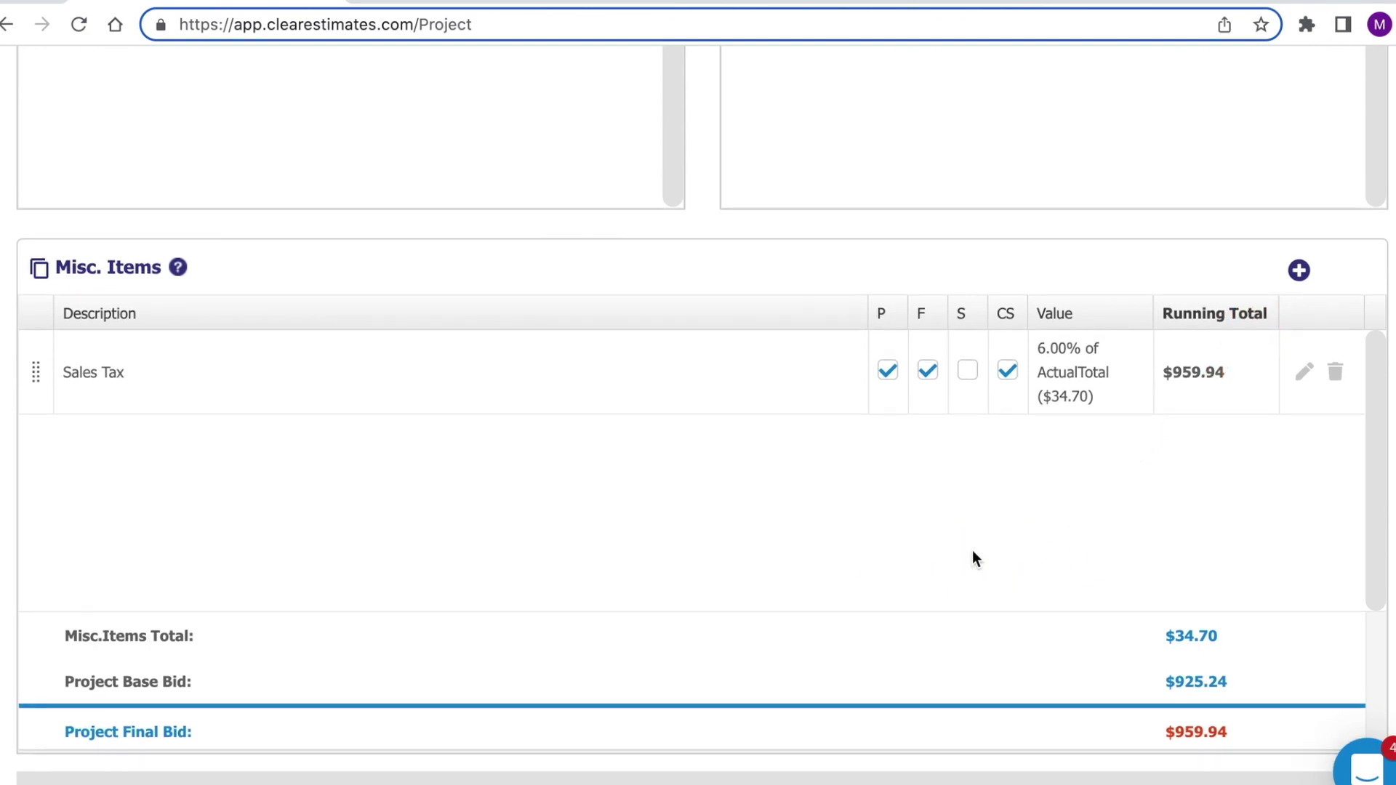
scroll(972, 552, "up", 10)
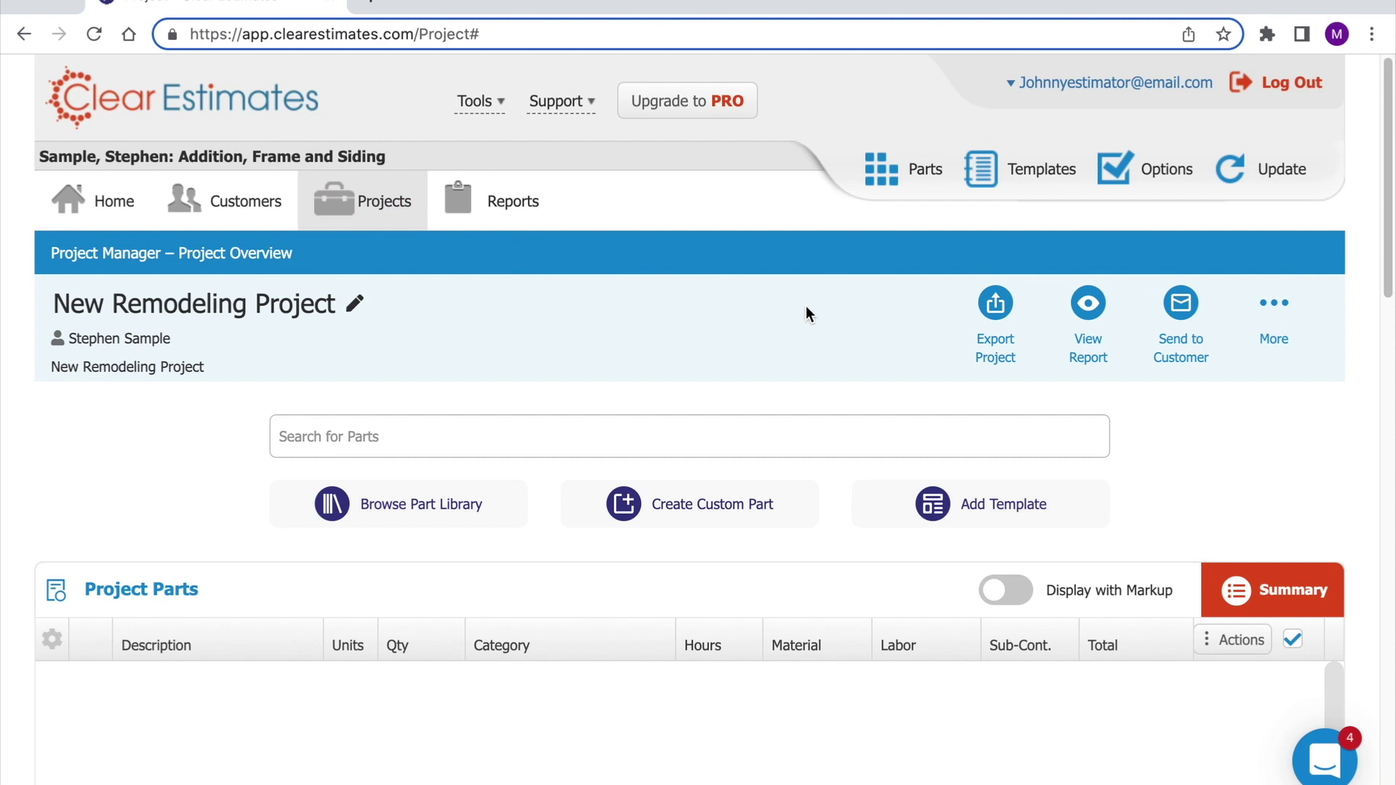
Step: Start an Add Part search for library parts using the term 'drywall'
scroll(805, 307, "down", 2)
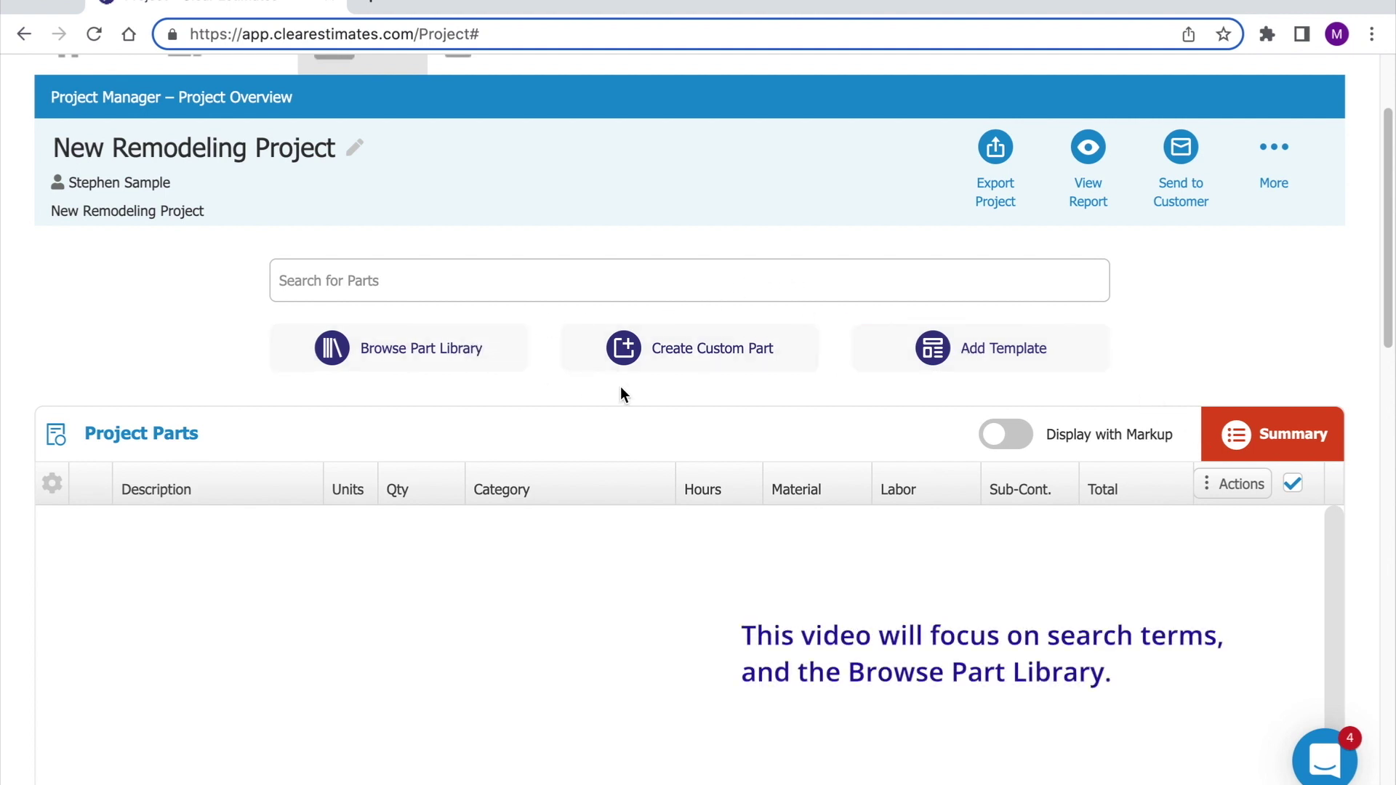
left_click(519, 281)
type("dr")
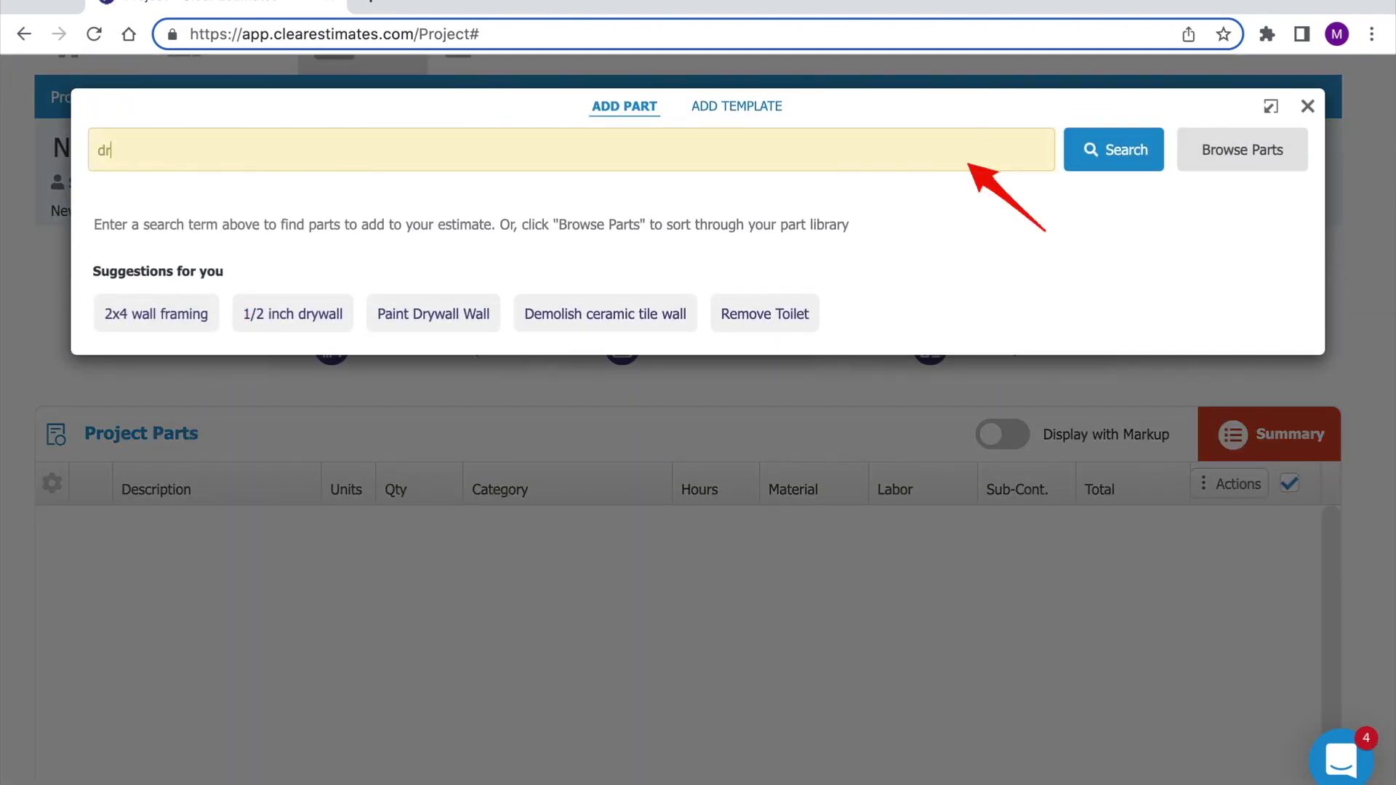
type("ywall")
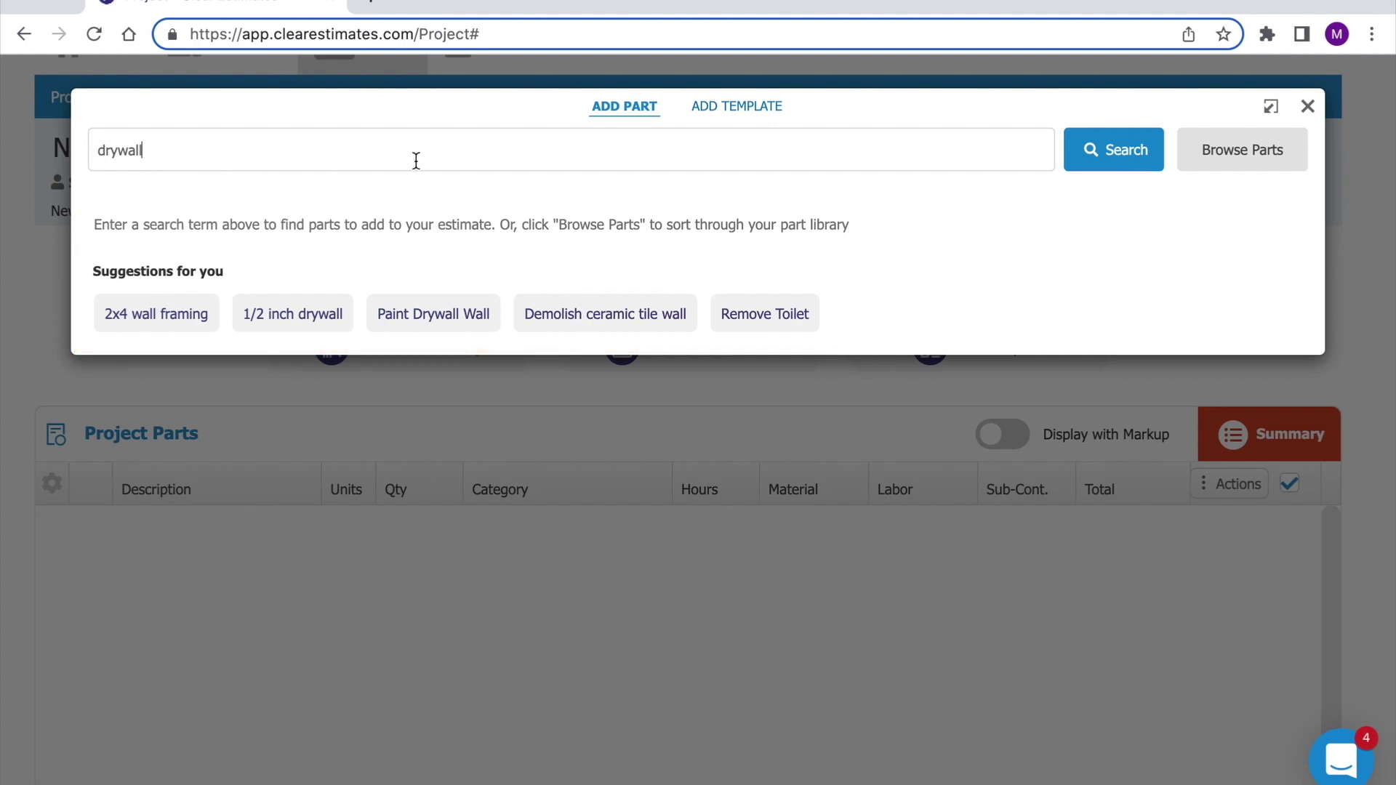
Step: Run the drywall parts search and browse the matching results with their costs and units
key("Return")
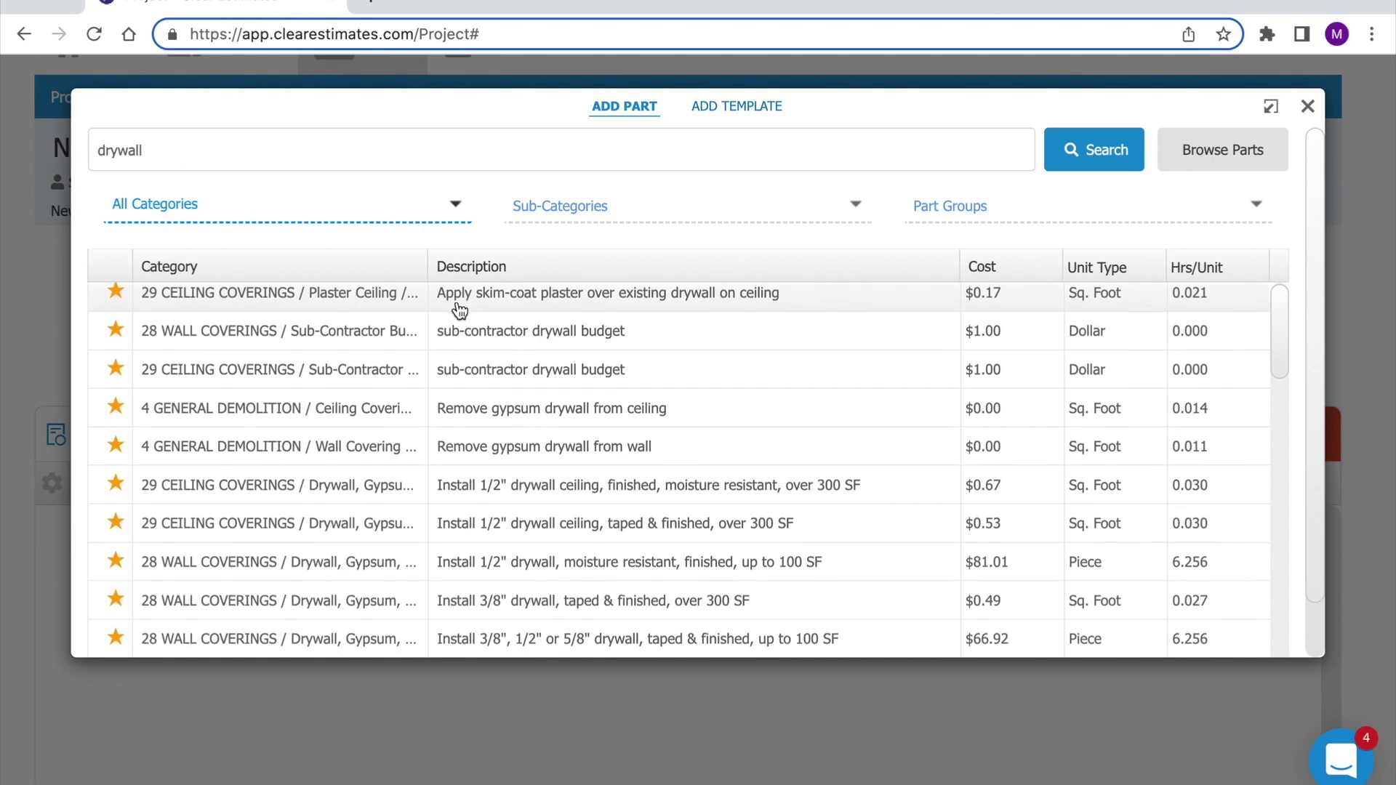
scroll(459, 309, "down", 4)
scroll(517, 421, "down", 8)
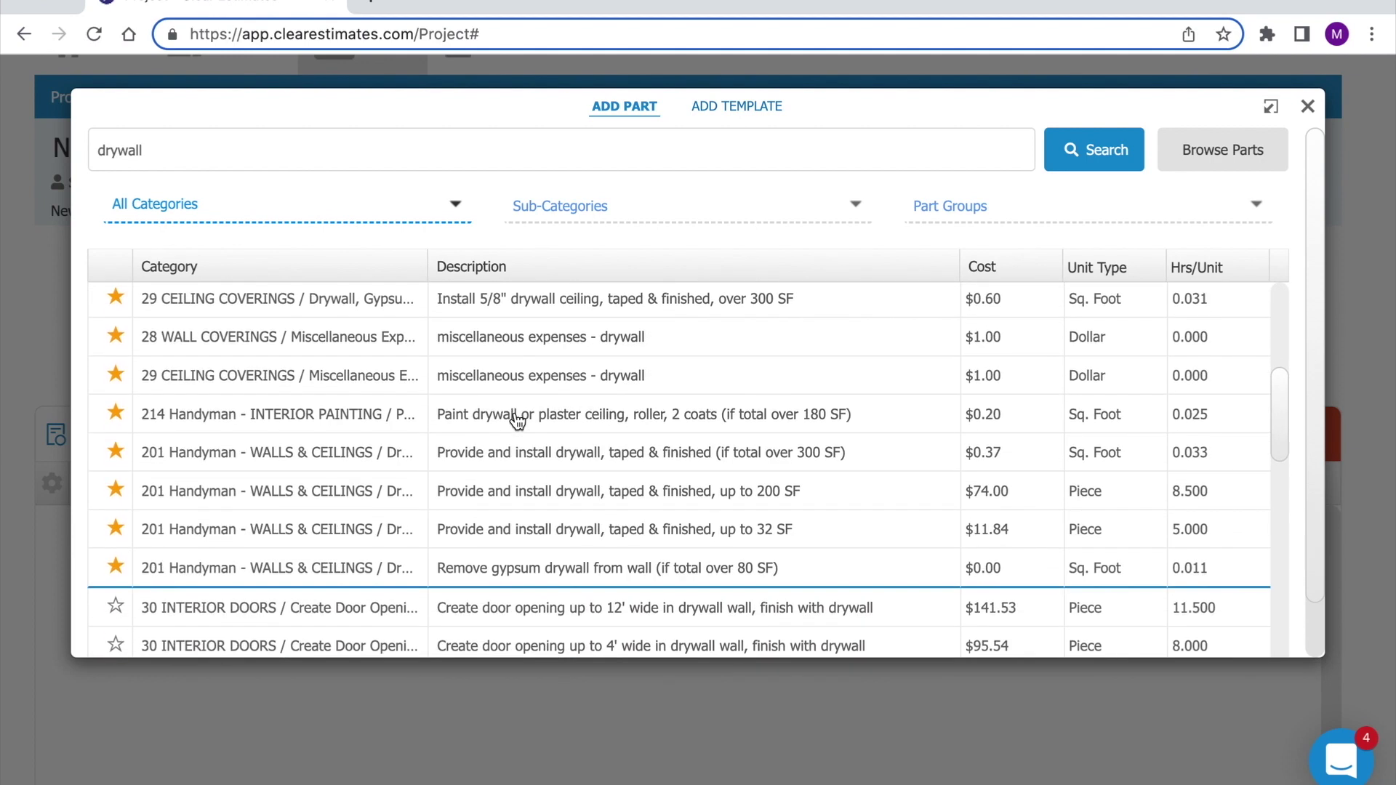
scroll(516, 386, "down", 4)
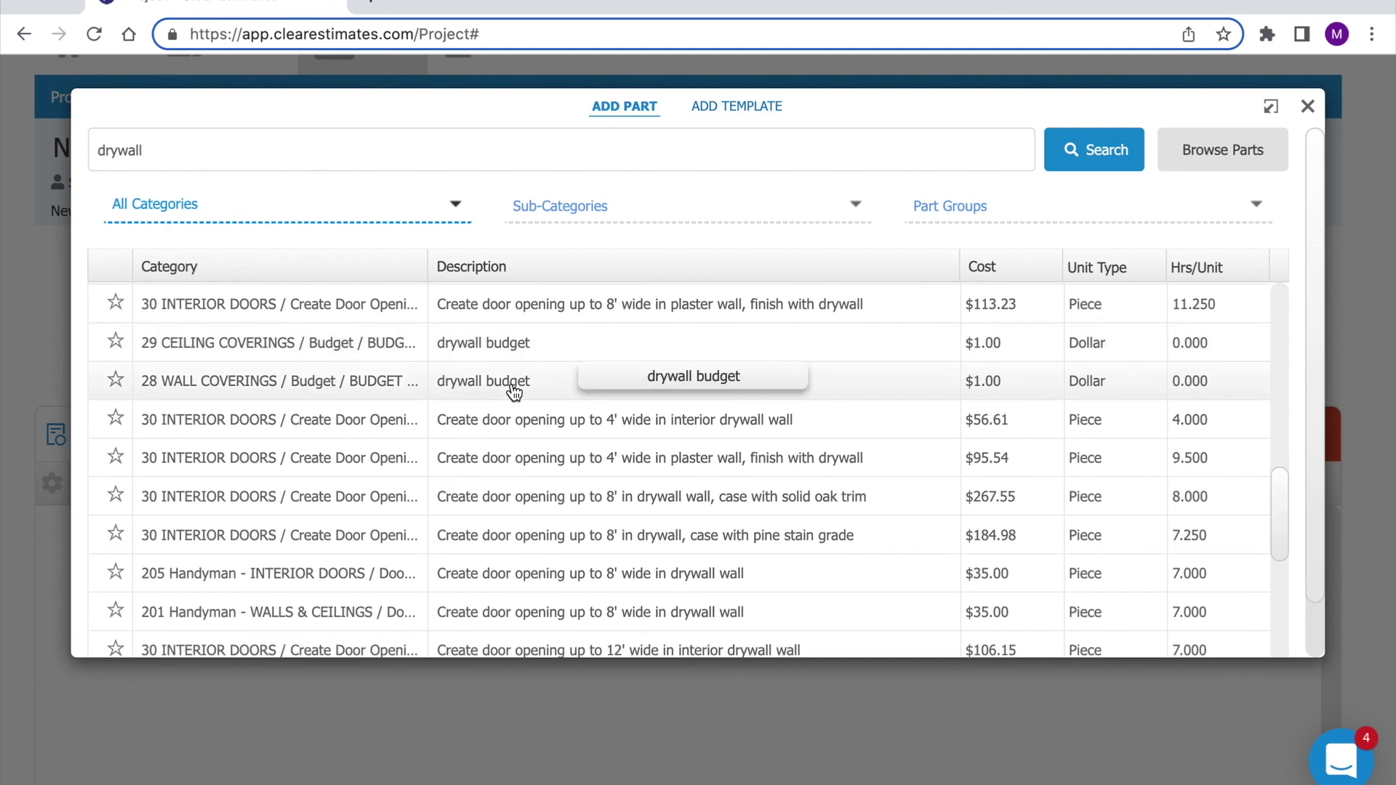
scroll(514, 391, "up", 15)
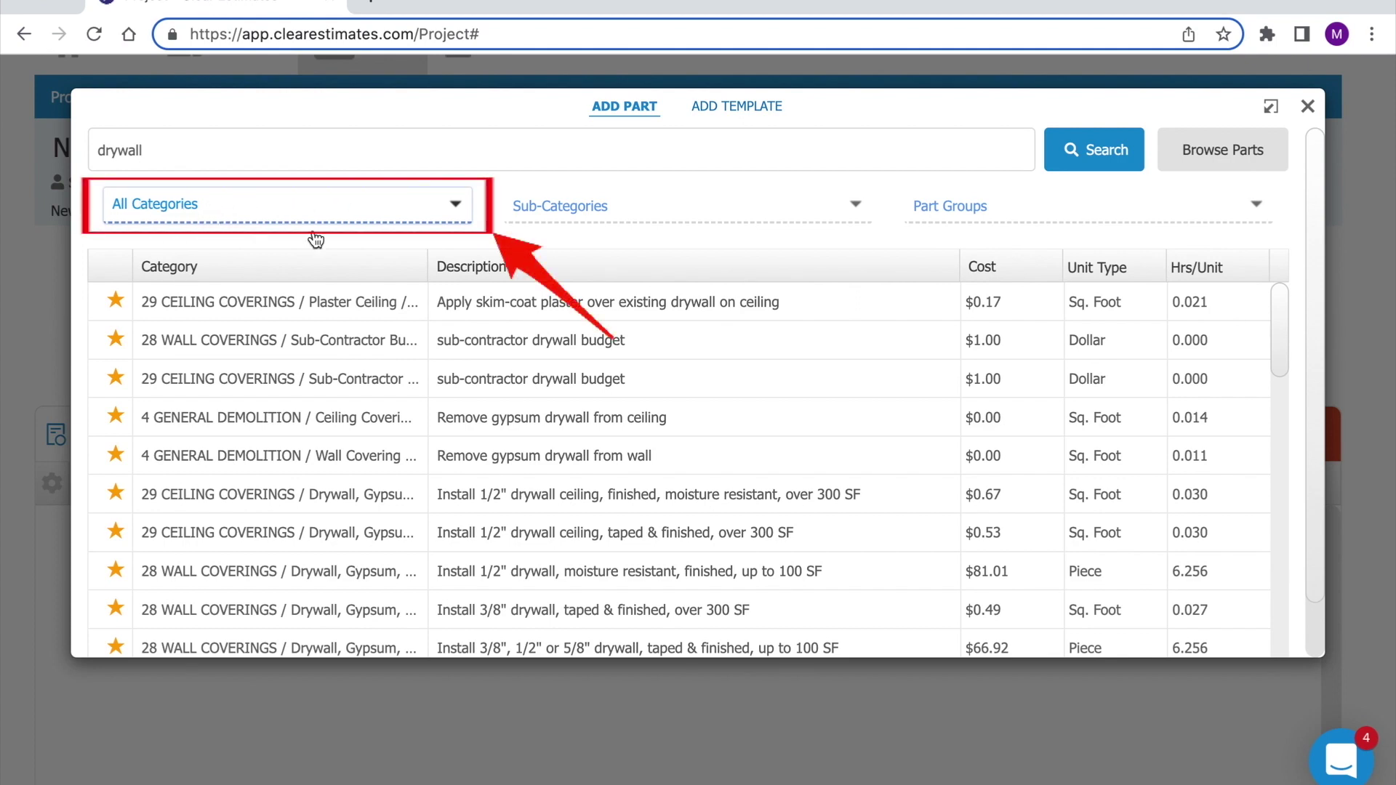
Step: Try filtering the drywall results by 28 WALL COVERINGS, then 29 CEILING COVERINGS
left_click(457, 204)
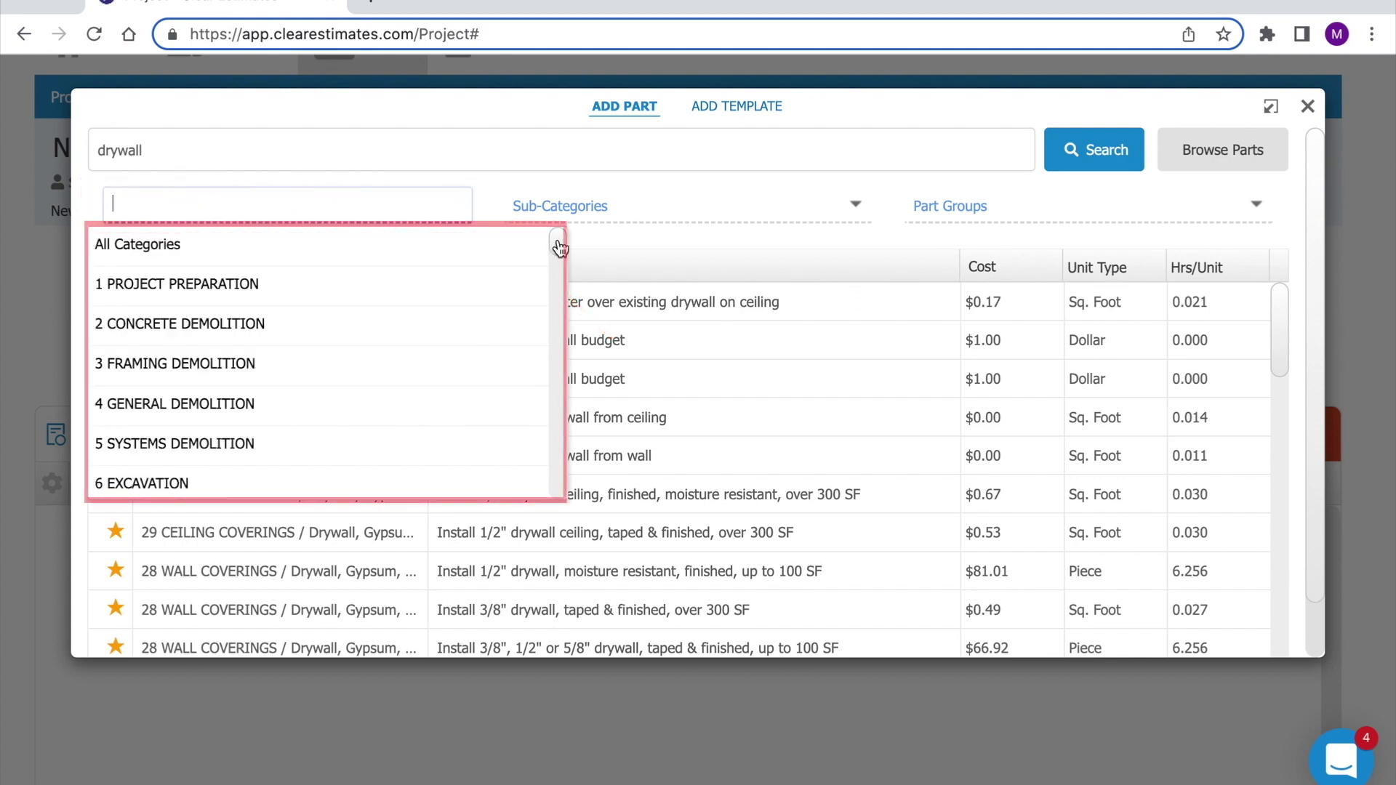
scroll(557, 250, "down", 1)
scroll(557, 251, "down", 1)
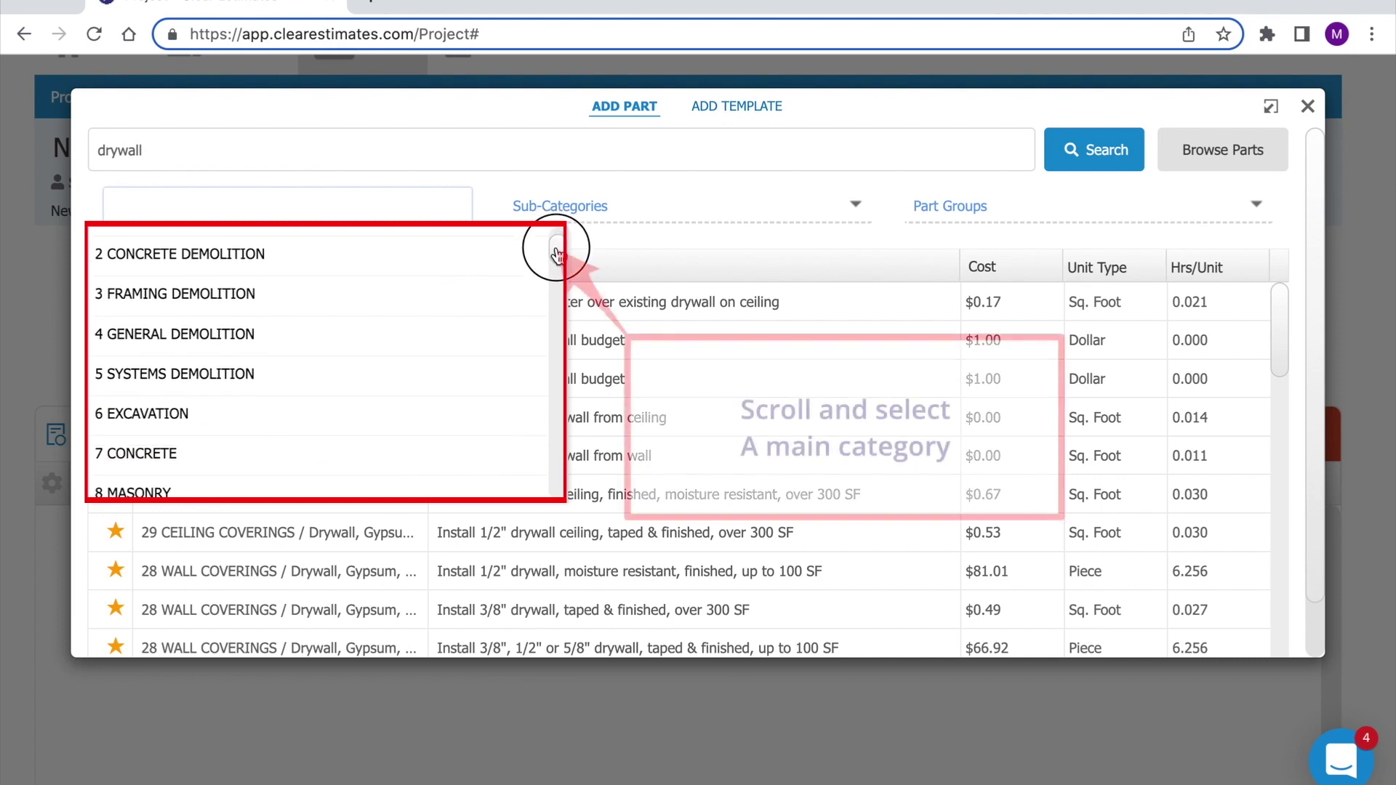
scroll(557, 251, "up", 1)
left_click_drag(557, 251, 546, 353)
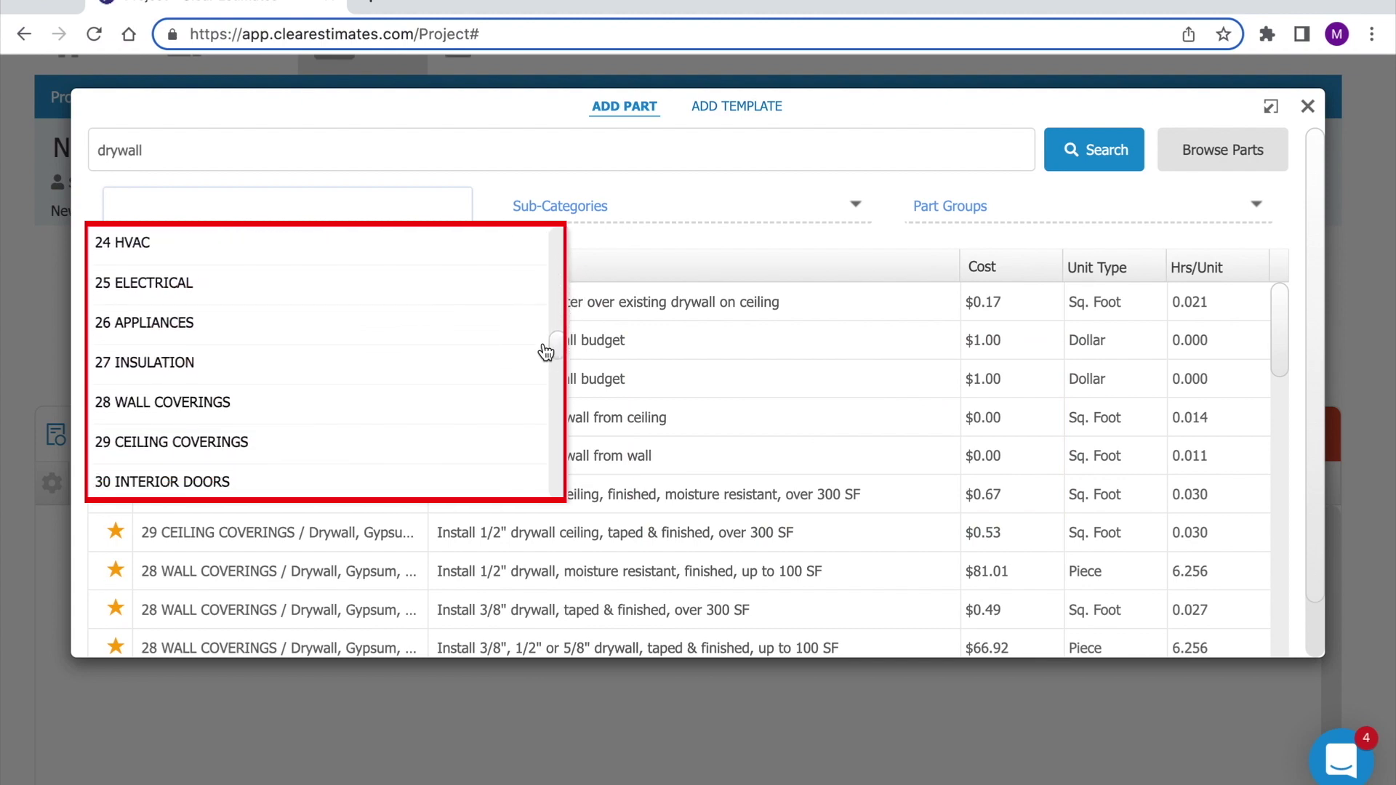
left_click(302, 402)
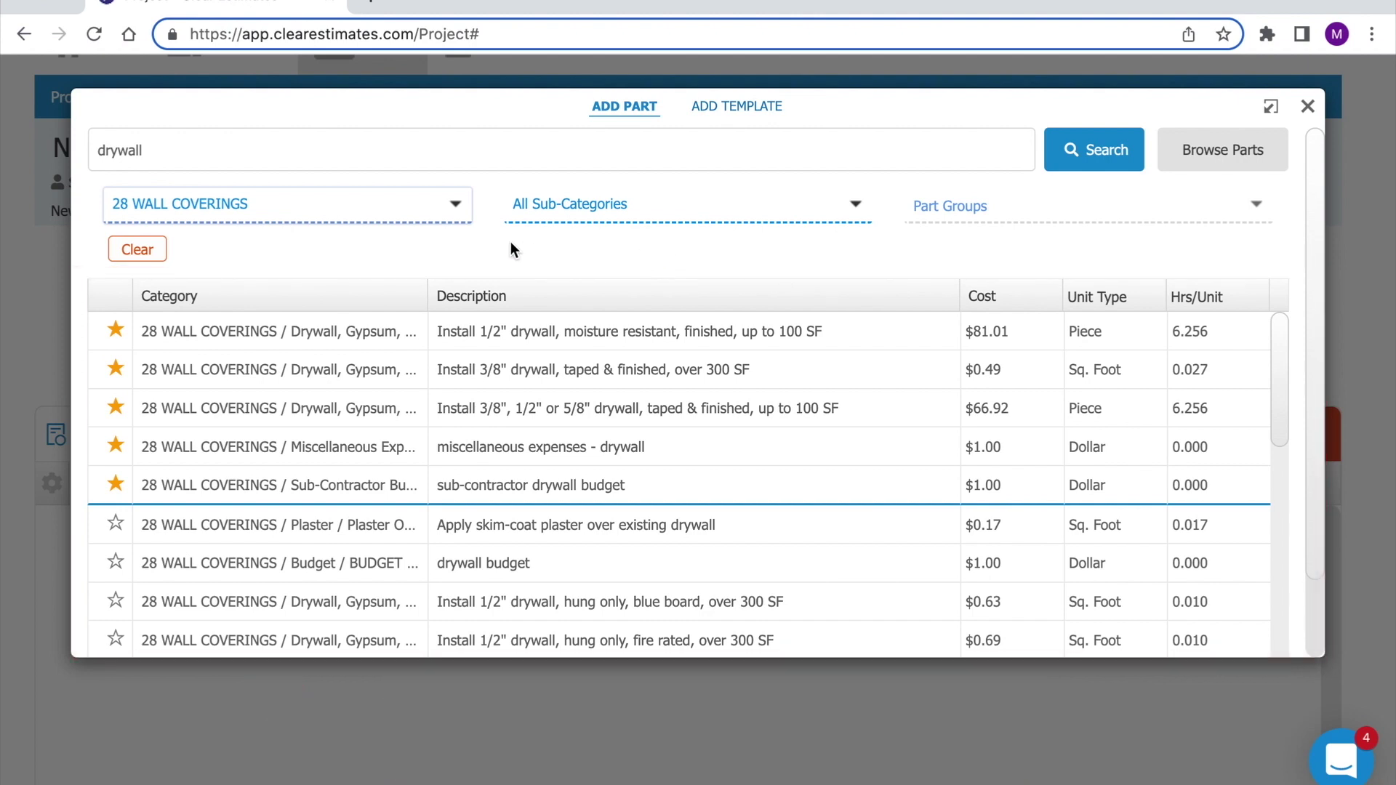
left_click(461, 208)
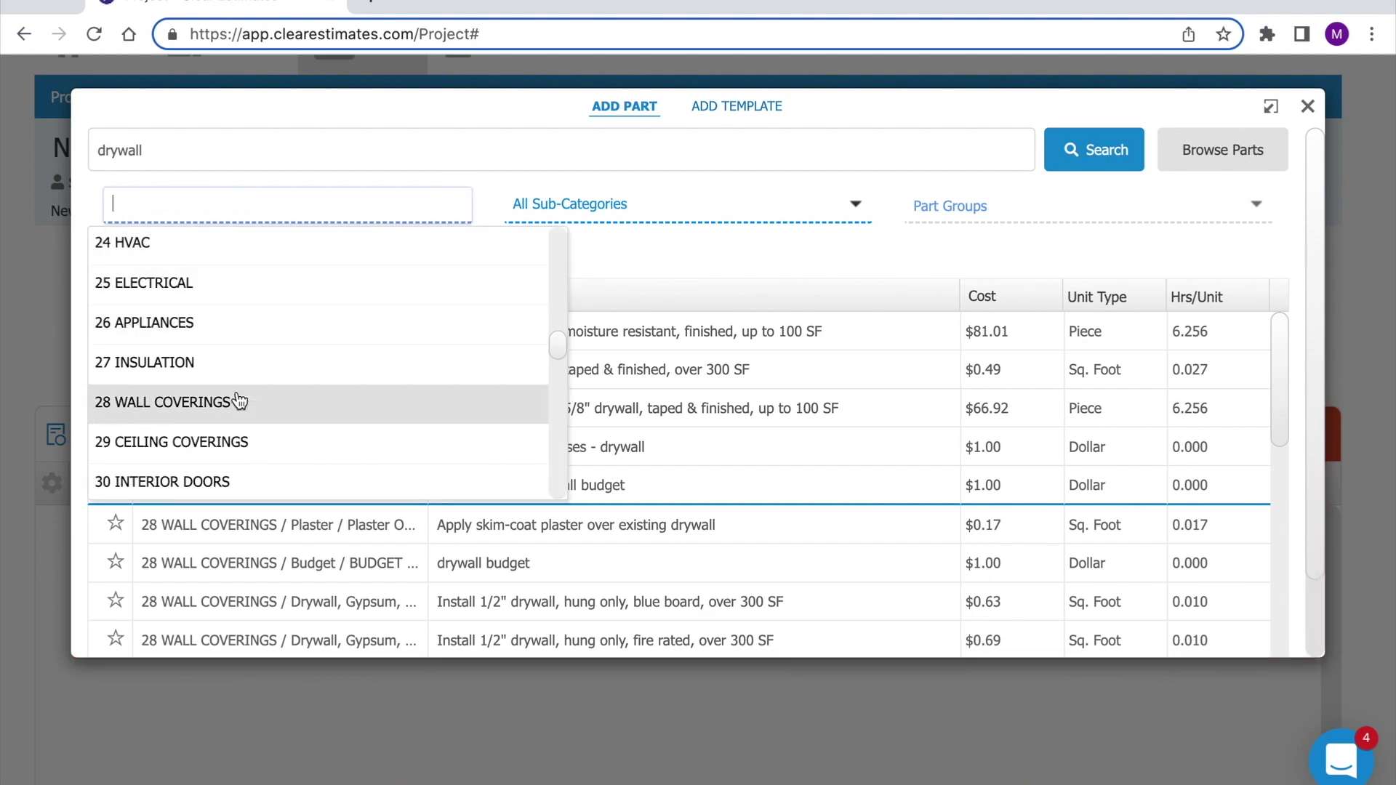
left_click(161, 457)
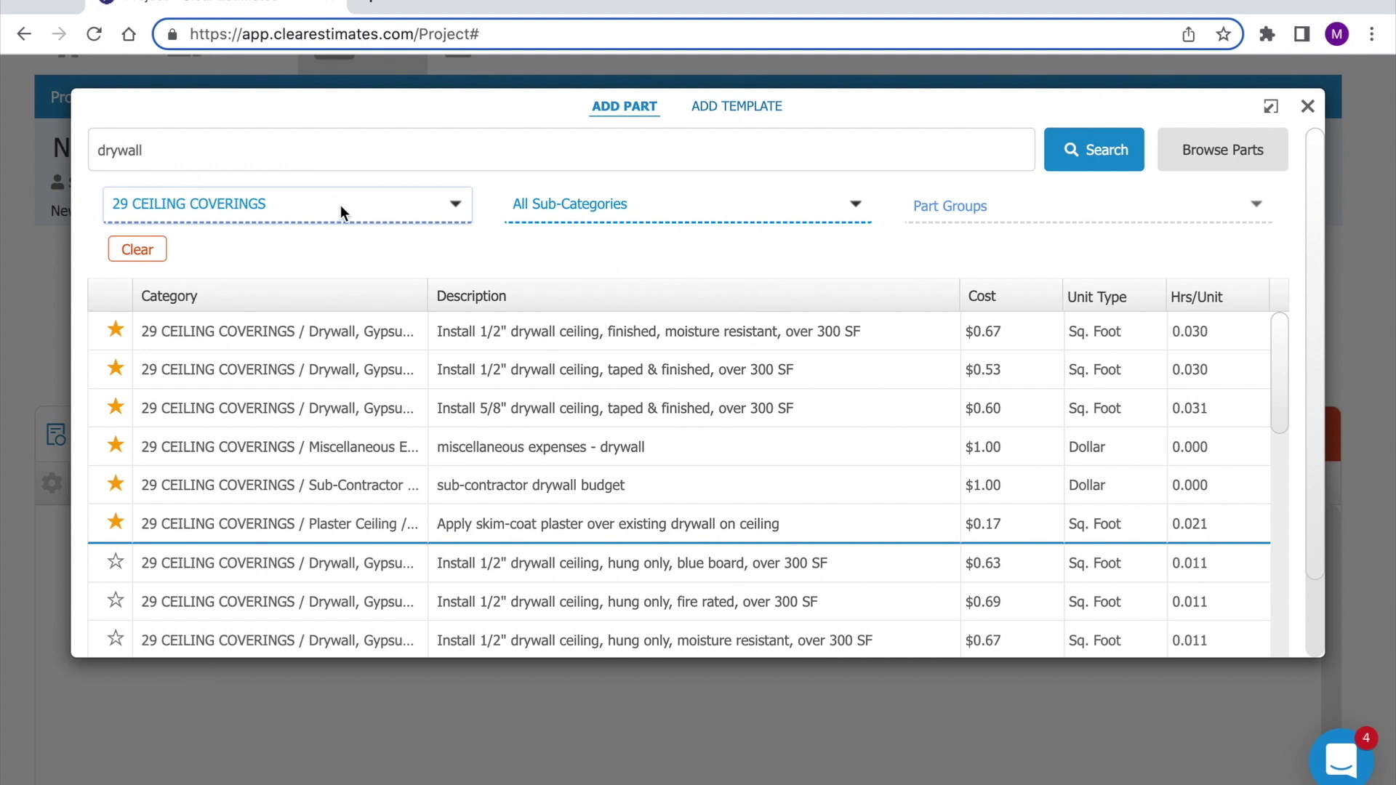
Step: Search the categories for 'Wall' and filter back to 28 WALL COVERINGS
left_click(304, 200)
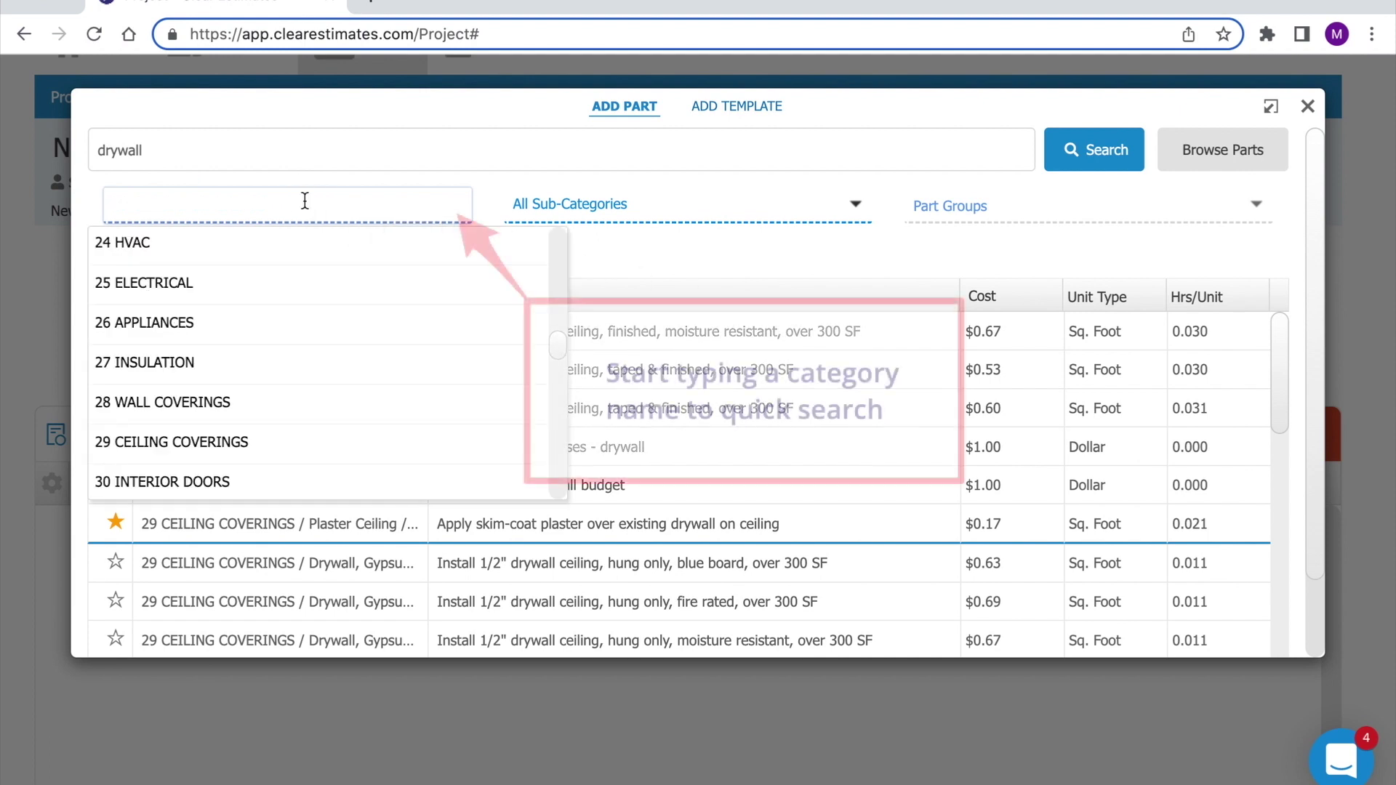
type("Wall")
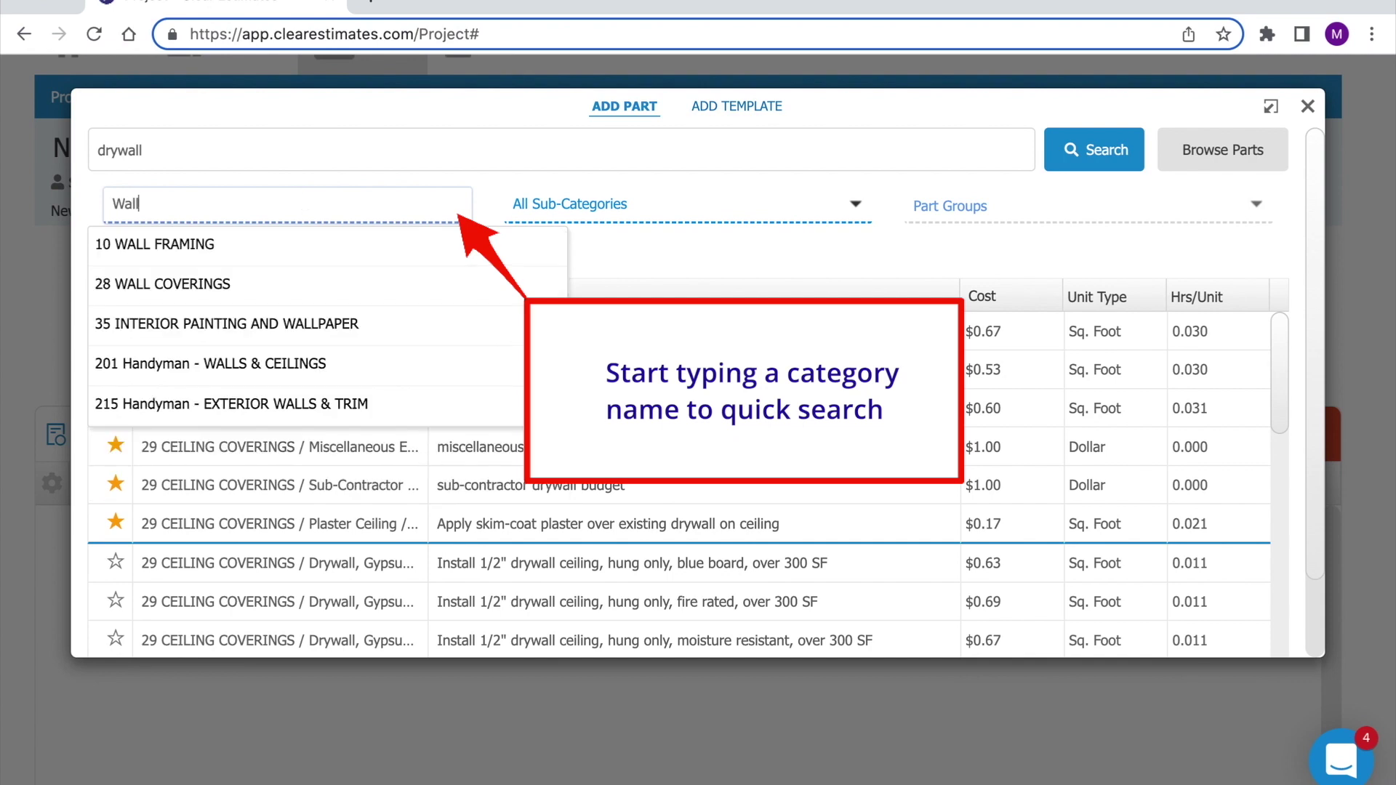
left_click(159, 289)
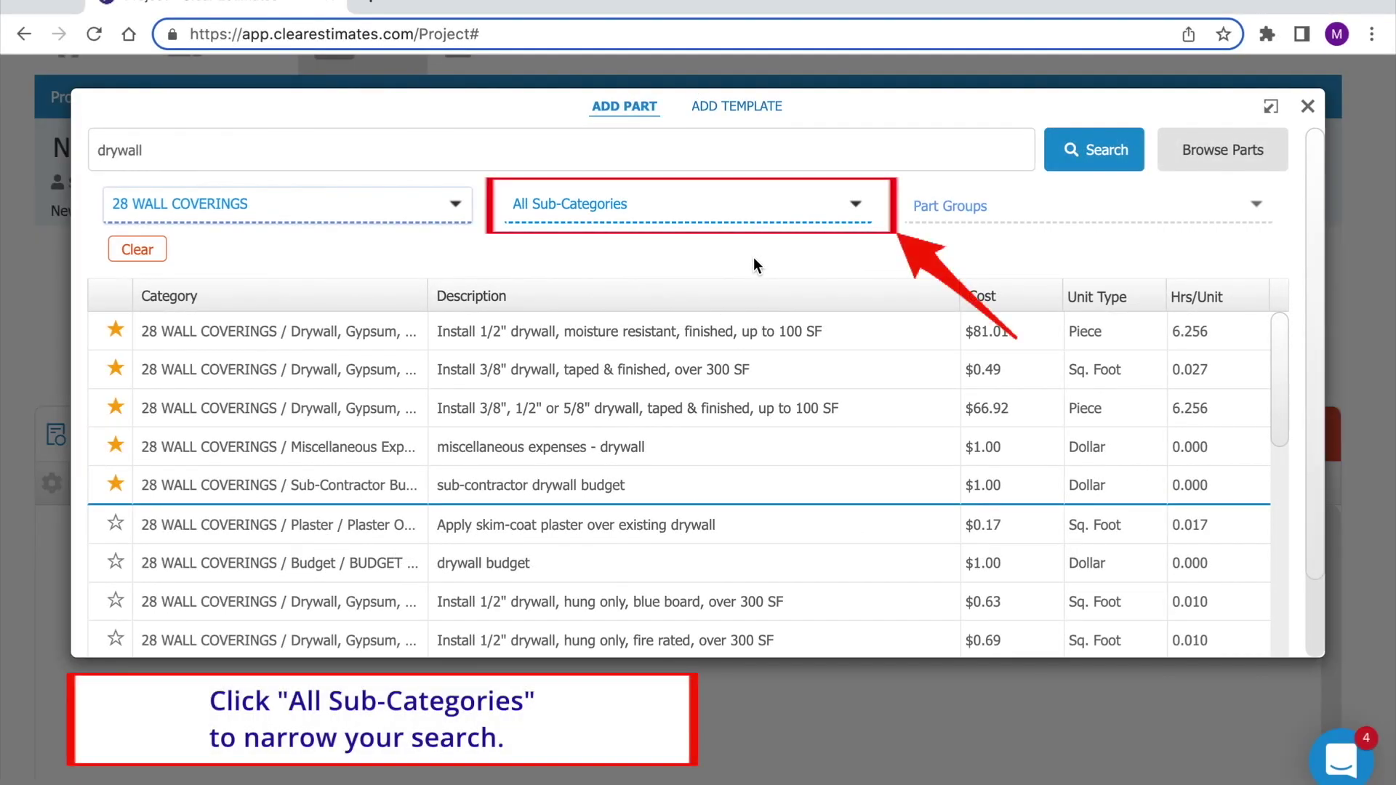
left_click(734, 208)
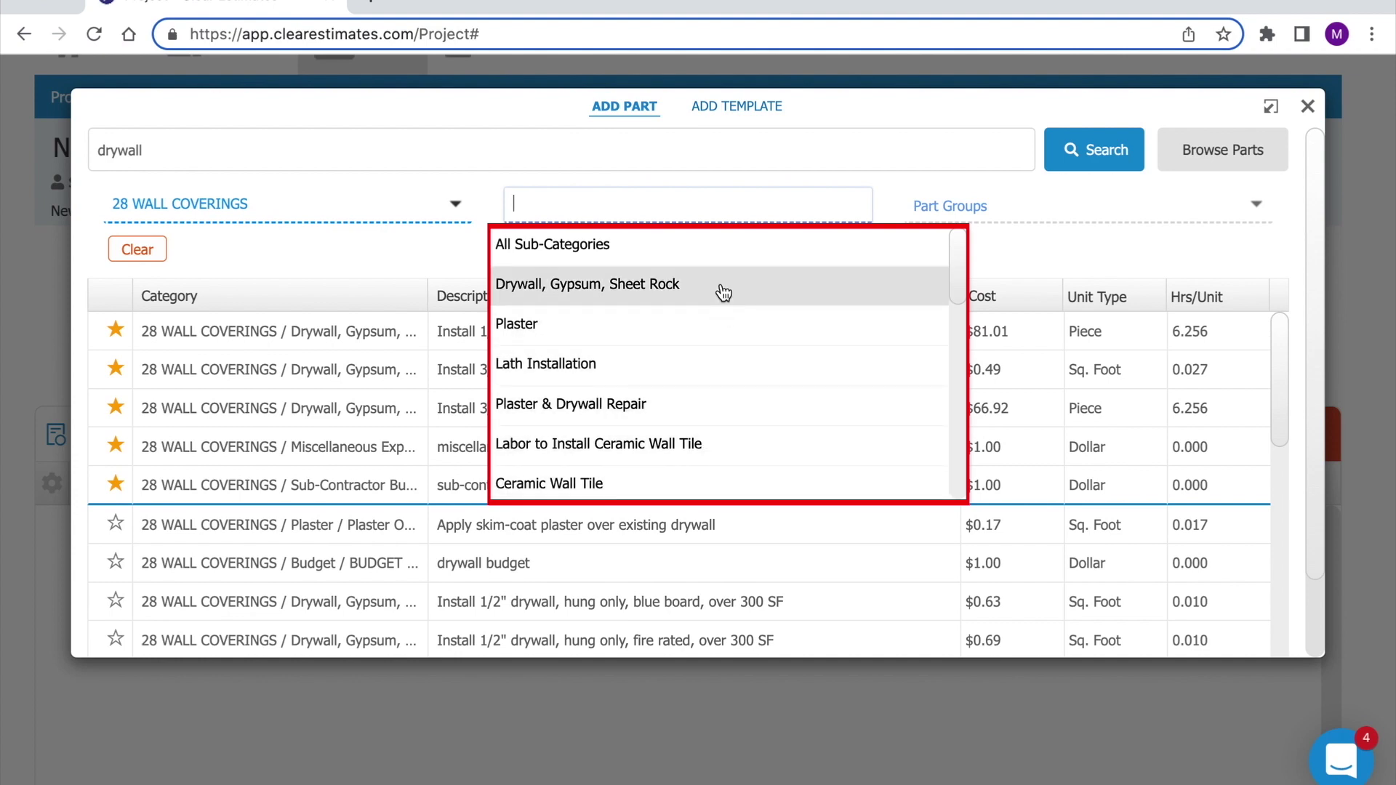
Step: Narrow to sub-category Drywall, Gypsum, Sheet Rock and group Drywall, Standard, leaving six parts
left_click(571, 294)
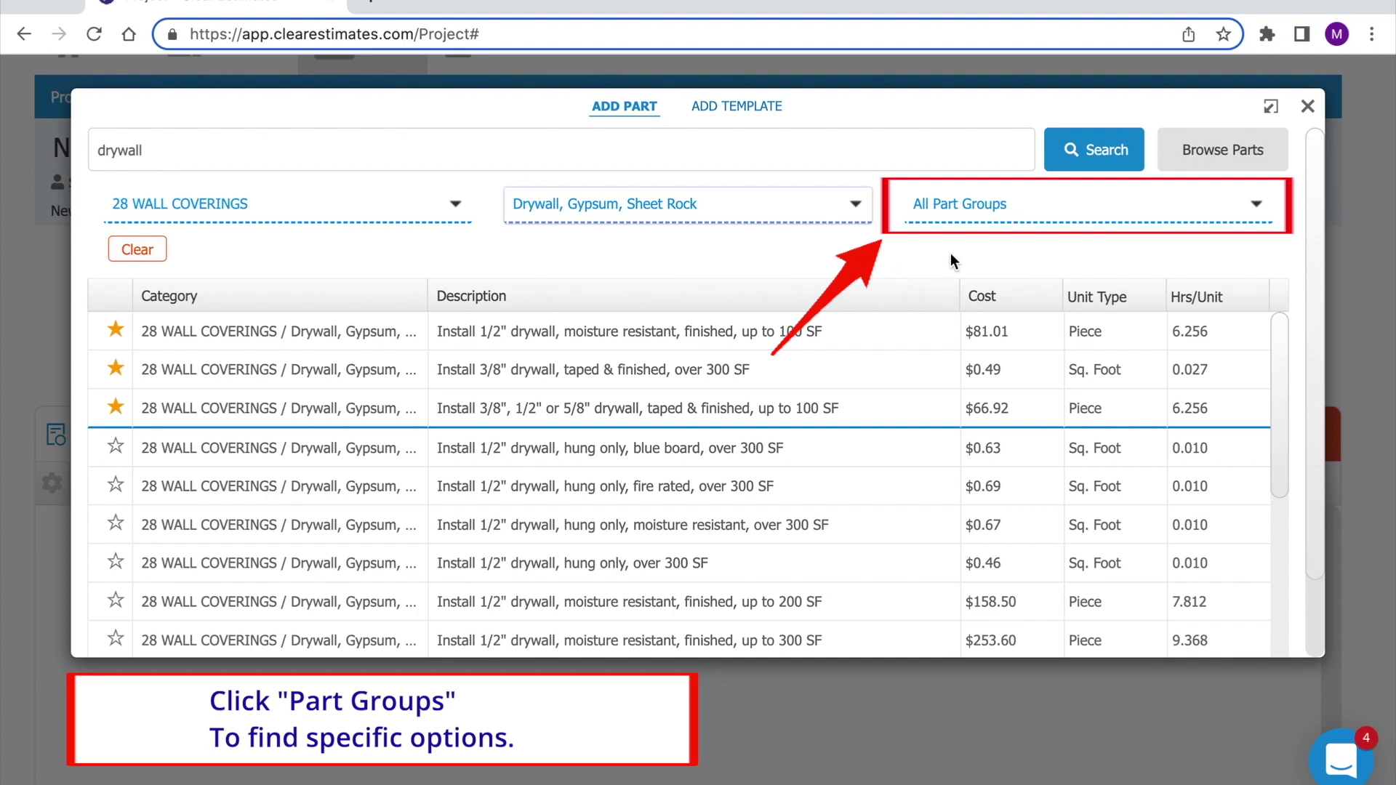
left_click(977, 211)
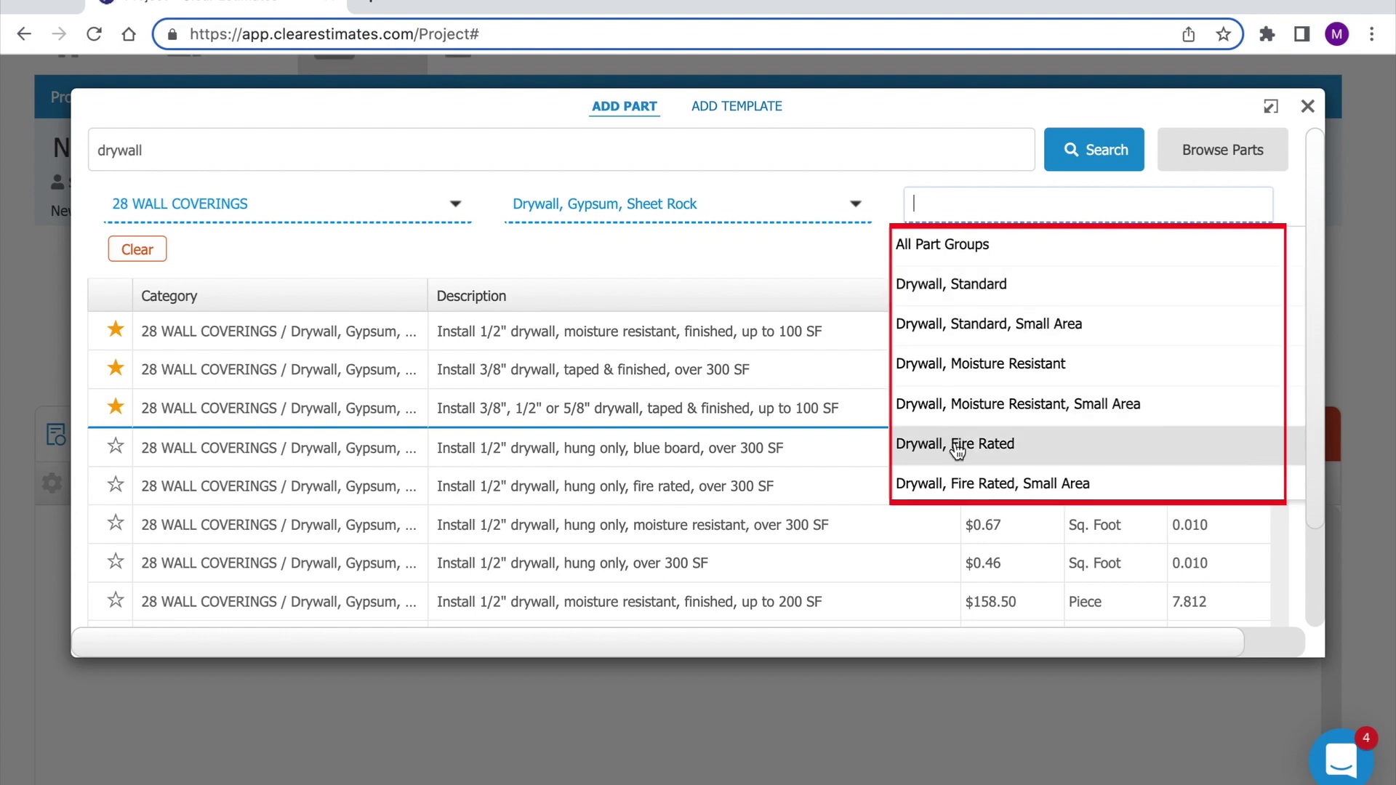
left_click(966, 287)
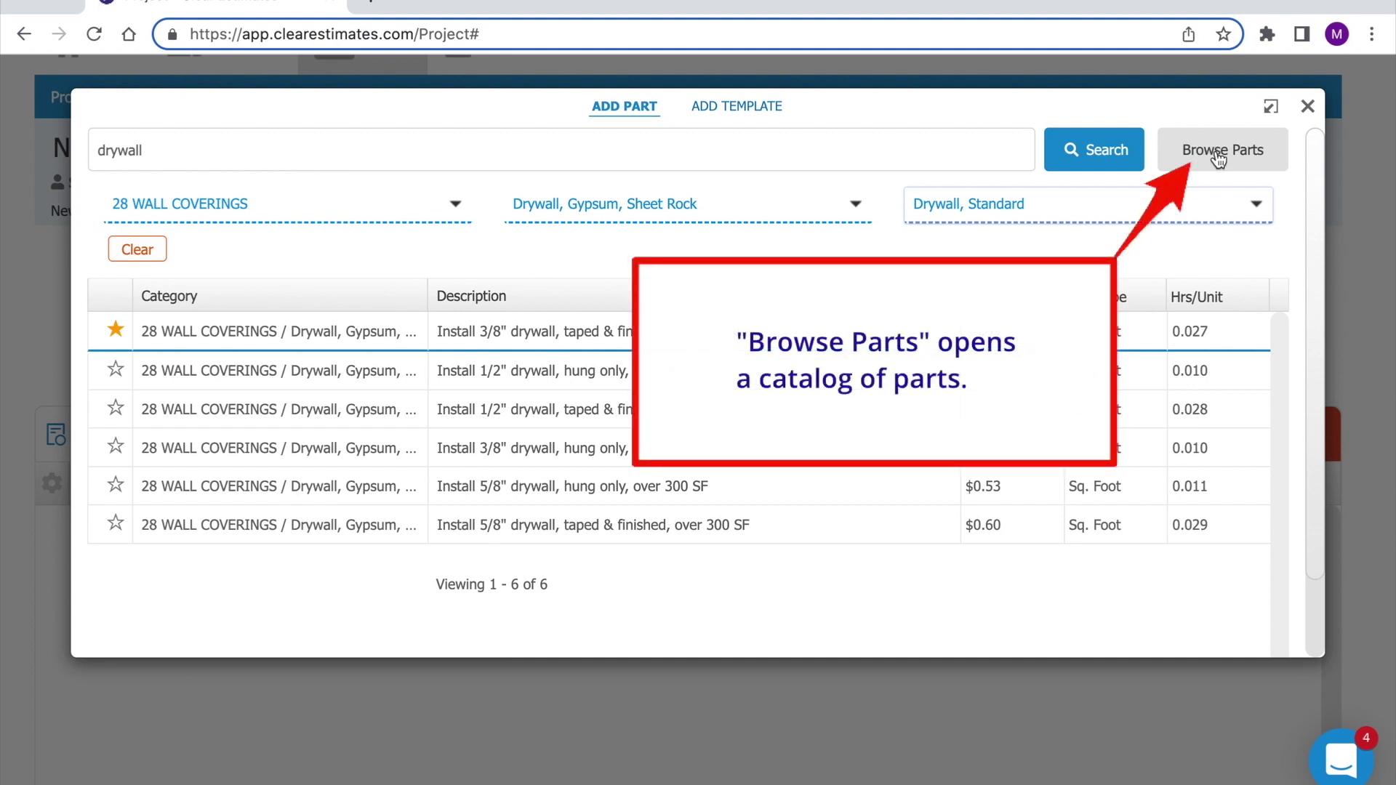
Step: Close the drywall part search and open the Browse Part Library catalog
left_click(1308, 104)
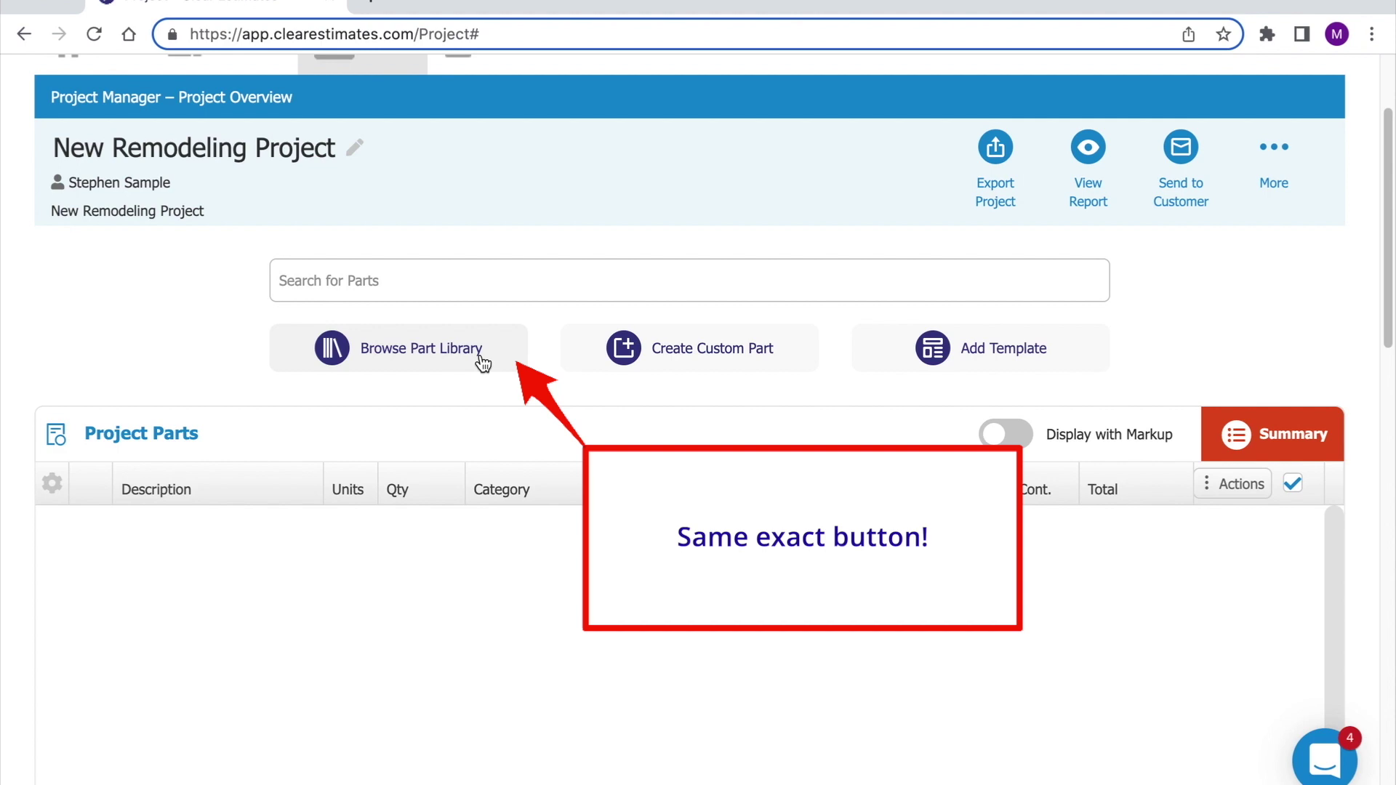
left_click(482, 361)
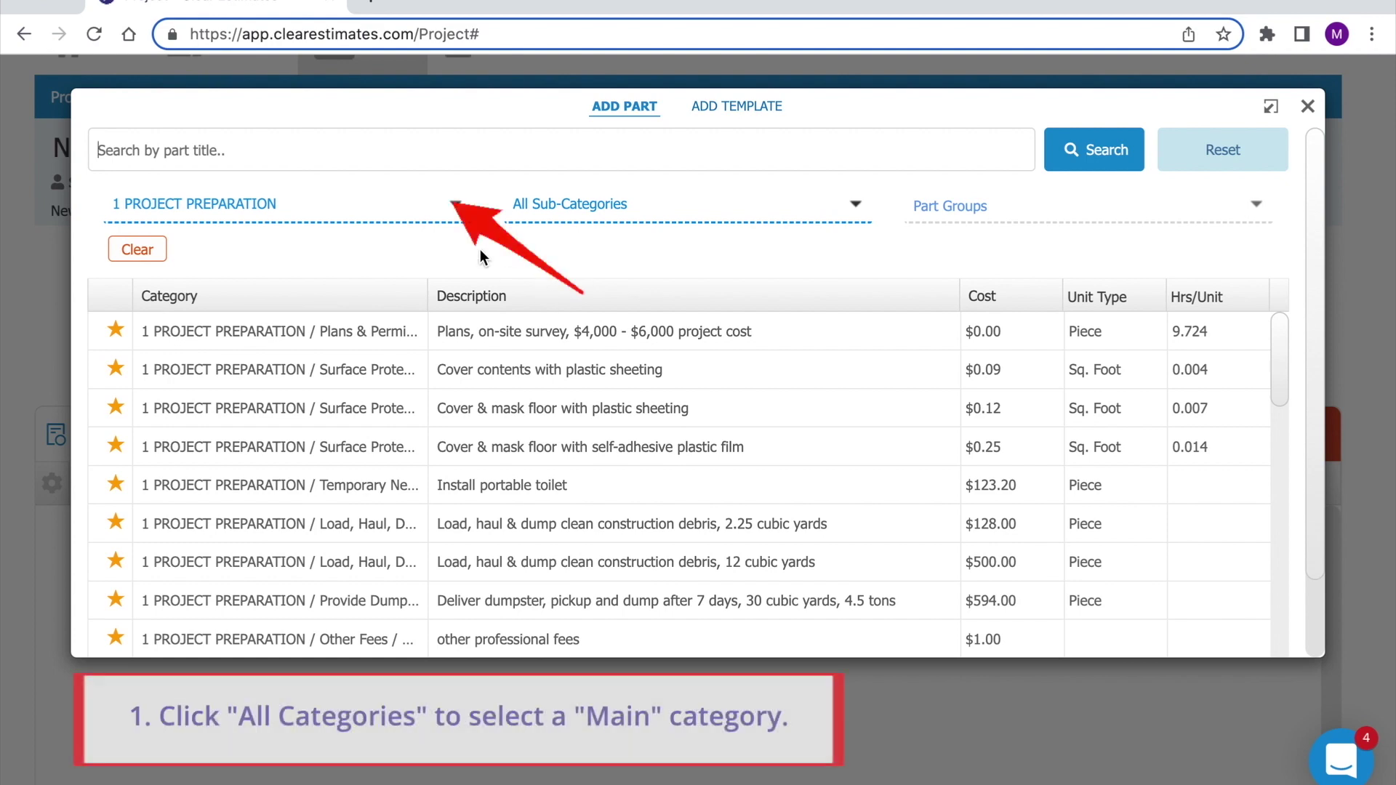
Step: Filter the parts catalog to the 10 WALL FRAMING category
left_click(455, 204)
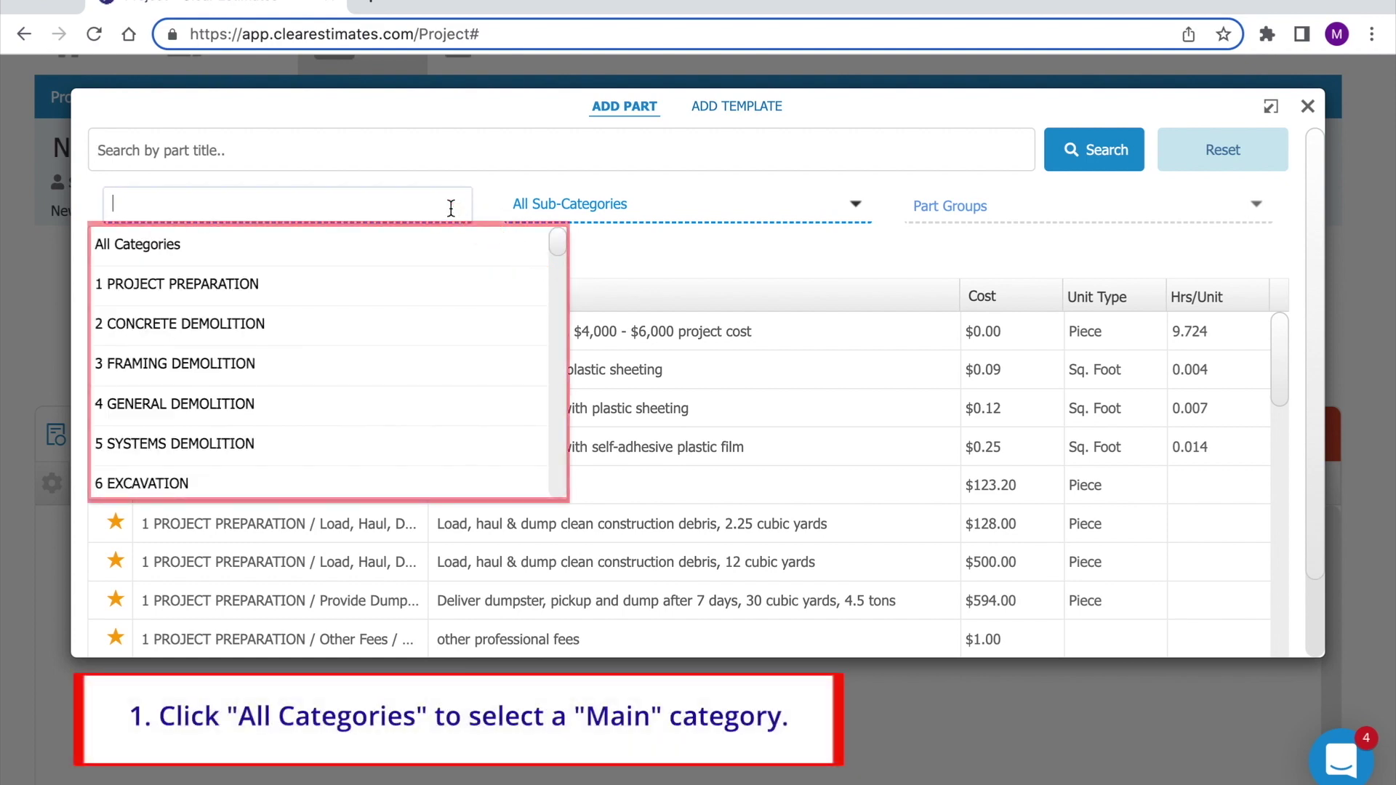
mouse_move(559, 252)
left_mouse_down()
mouse_move(560, 434)
mouse_move(571, 275)
left_mouse_up()
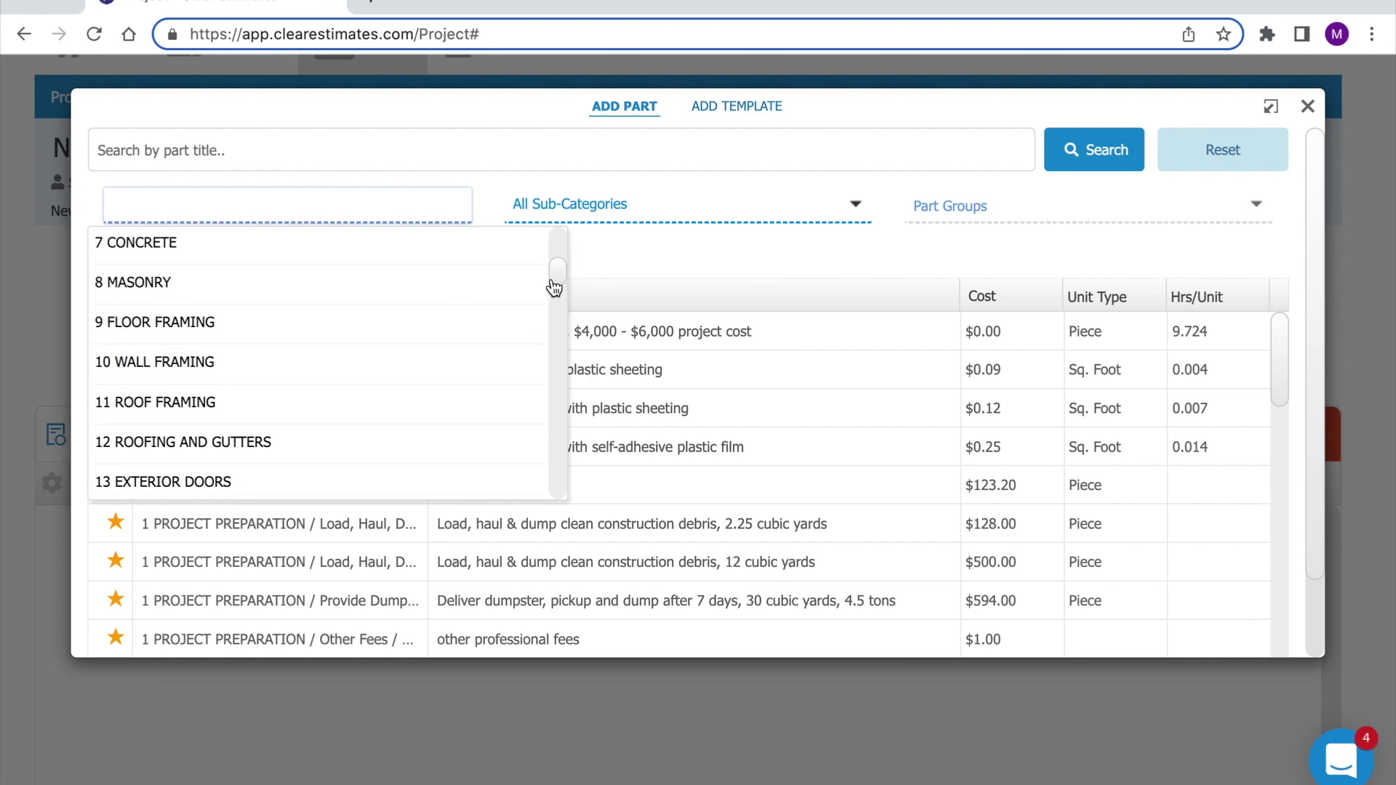
left_click(154, 367)
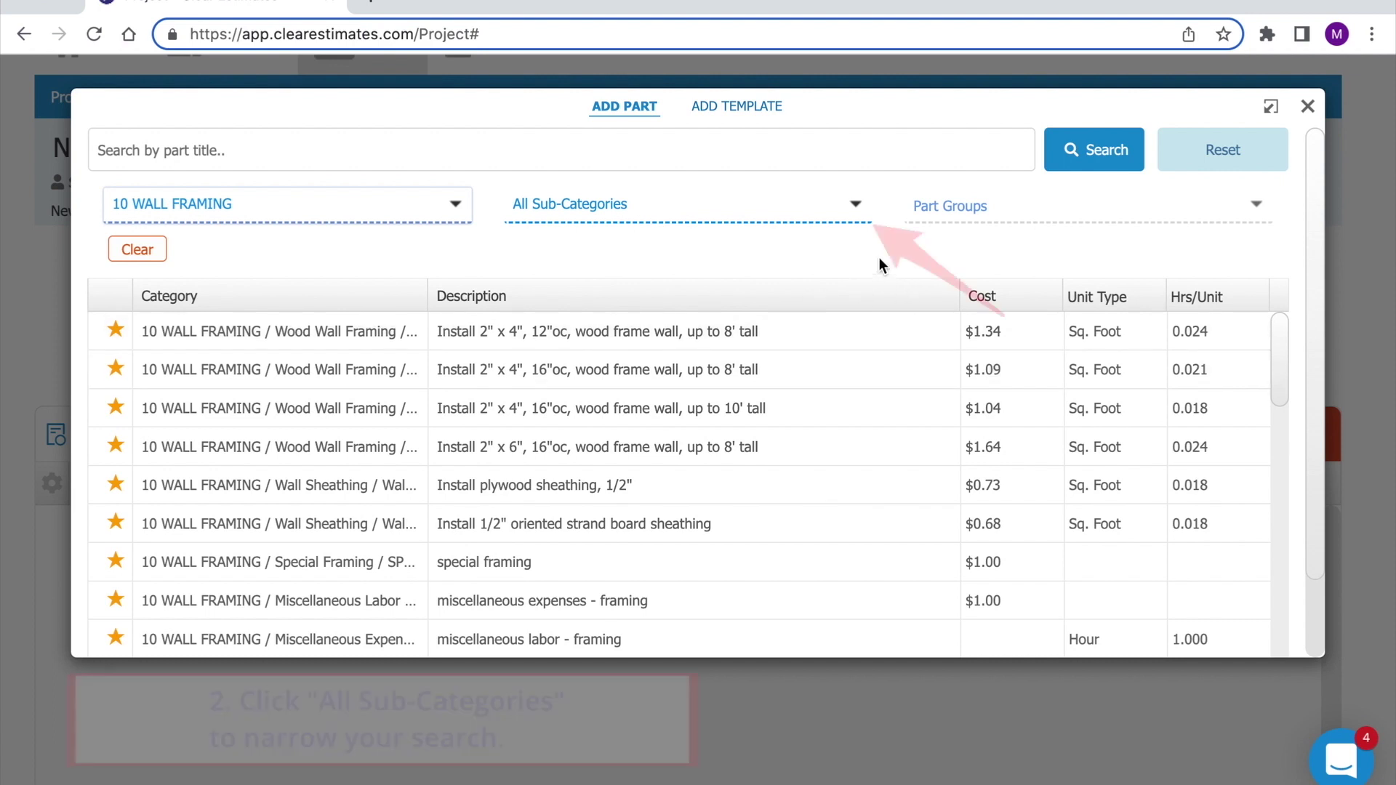
Step: Set sub-category Wood Wall Framing and part group Wood Wall Framing, 2" X 4"
left_click(861, 209)
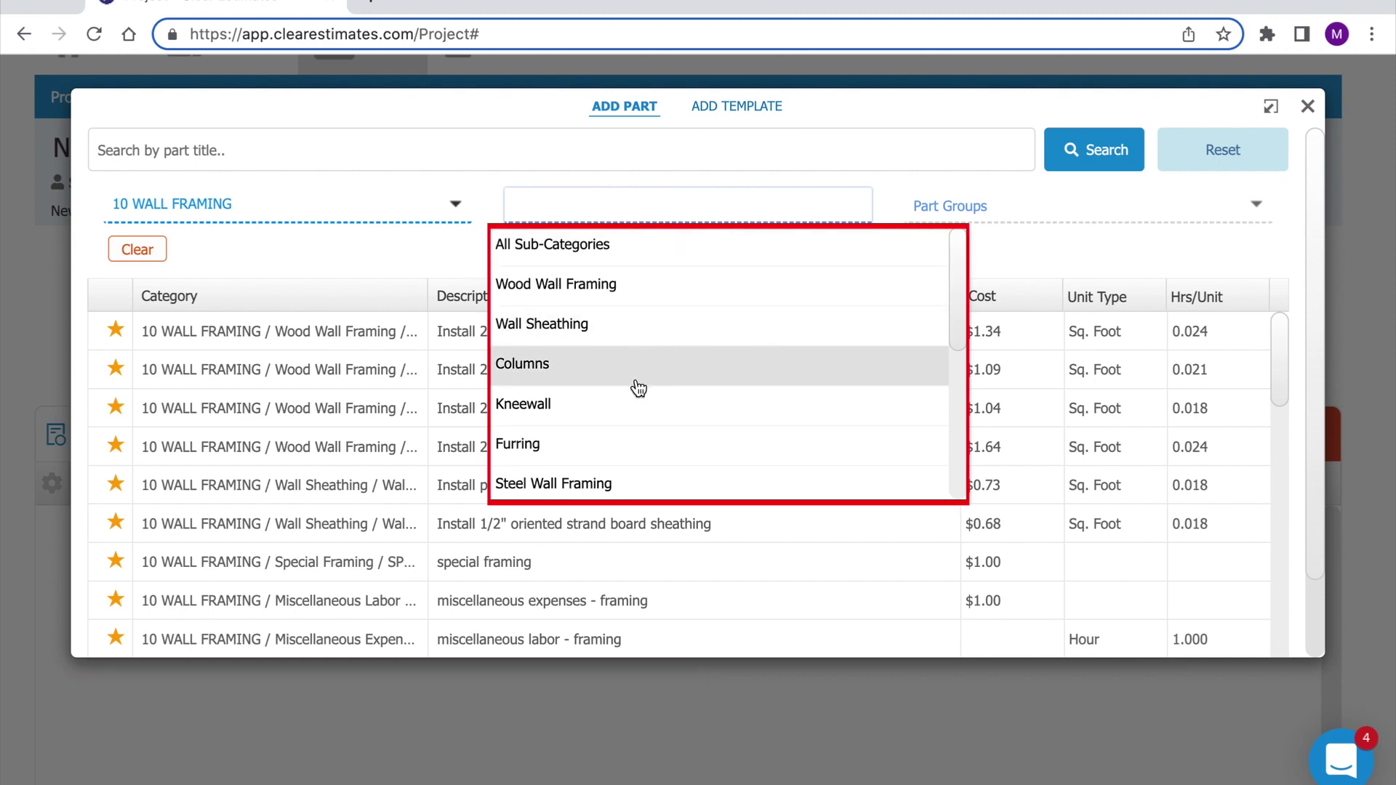
left_click(562, 288)
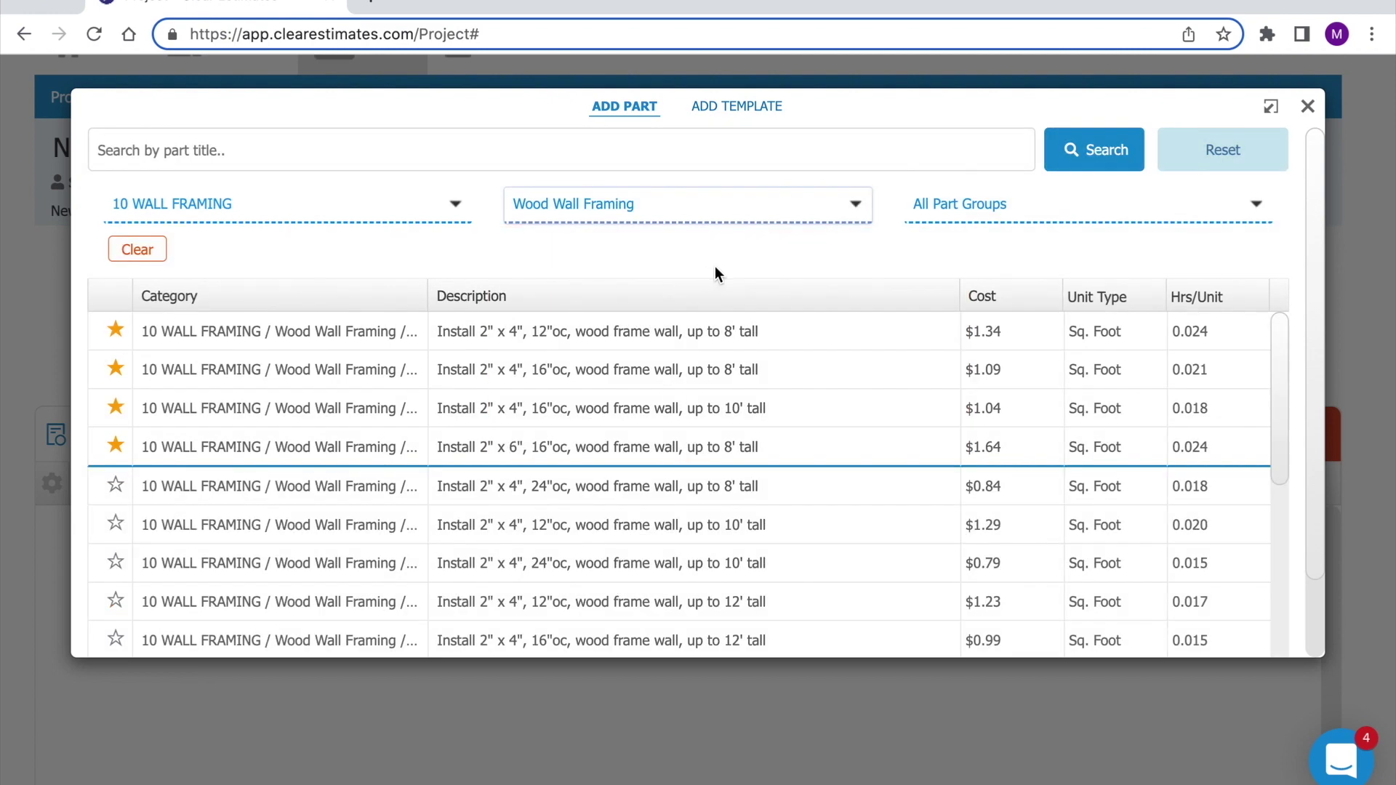
left_click(1047, 211)
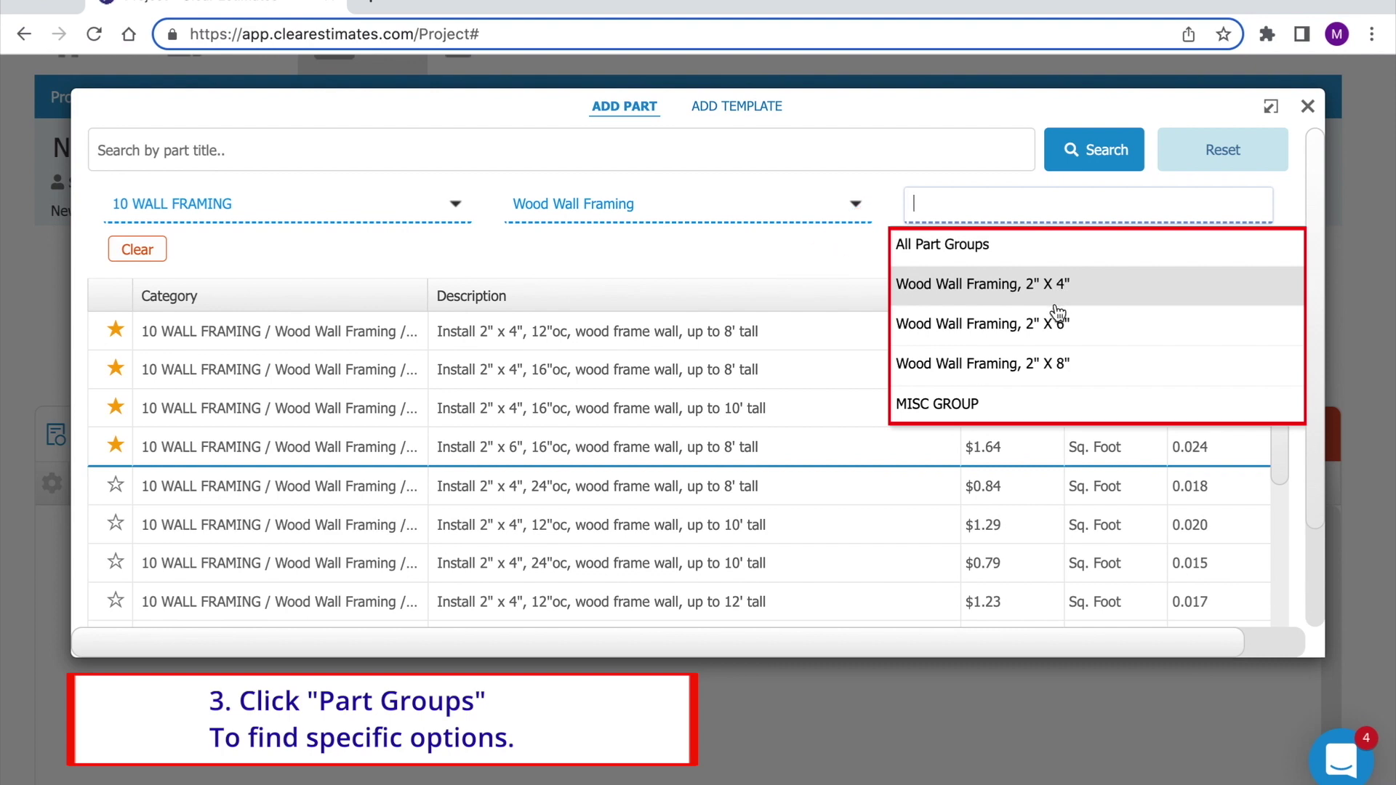
left_click(1047, 285)
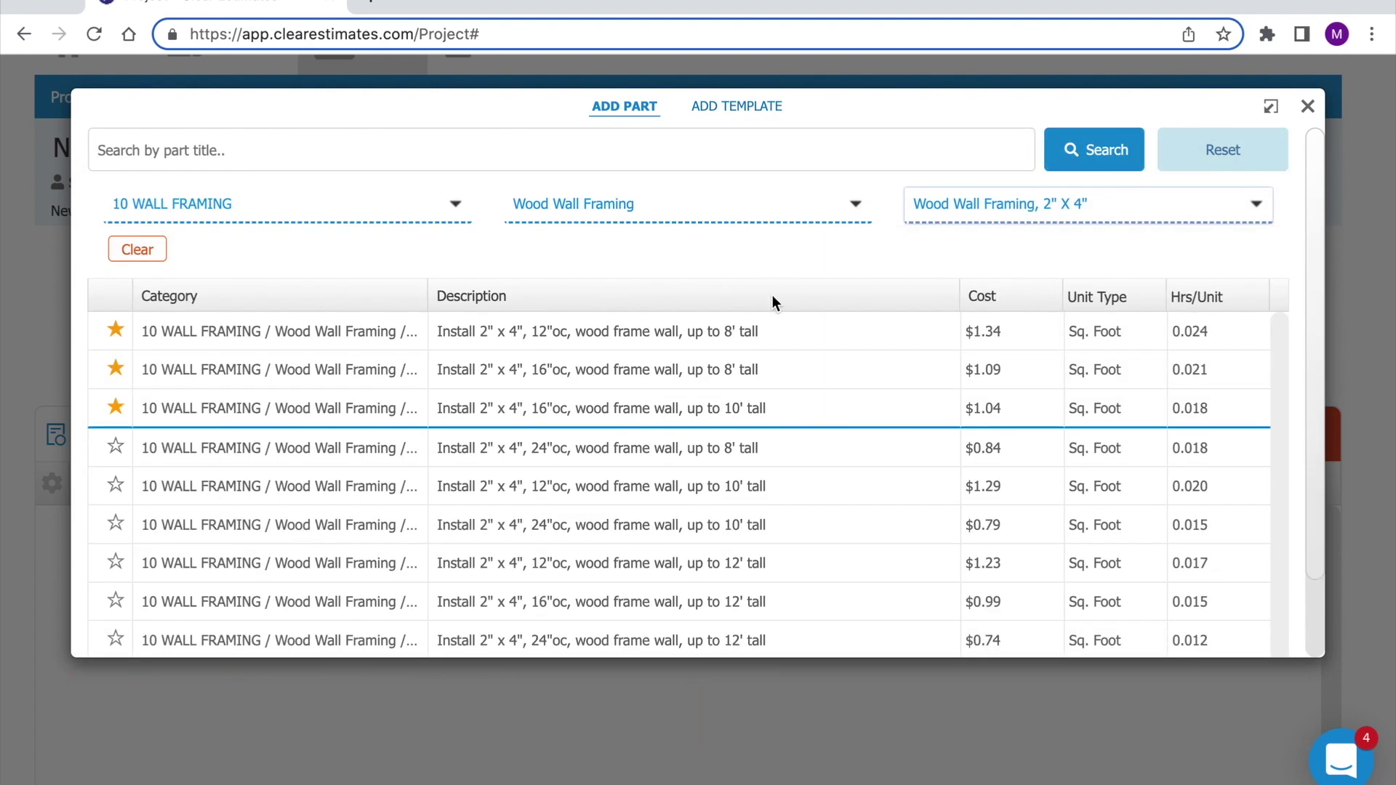
scroll(829, 408, "down", 1)
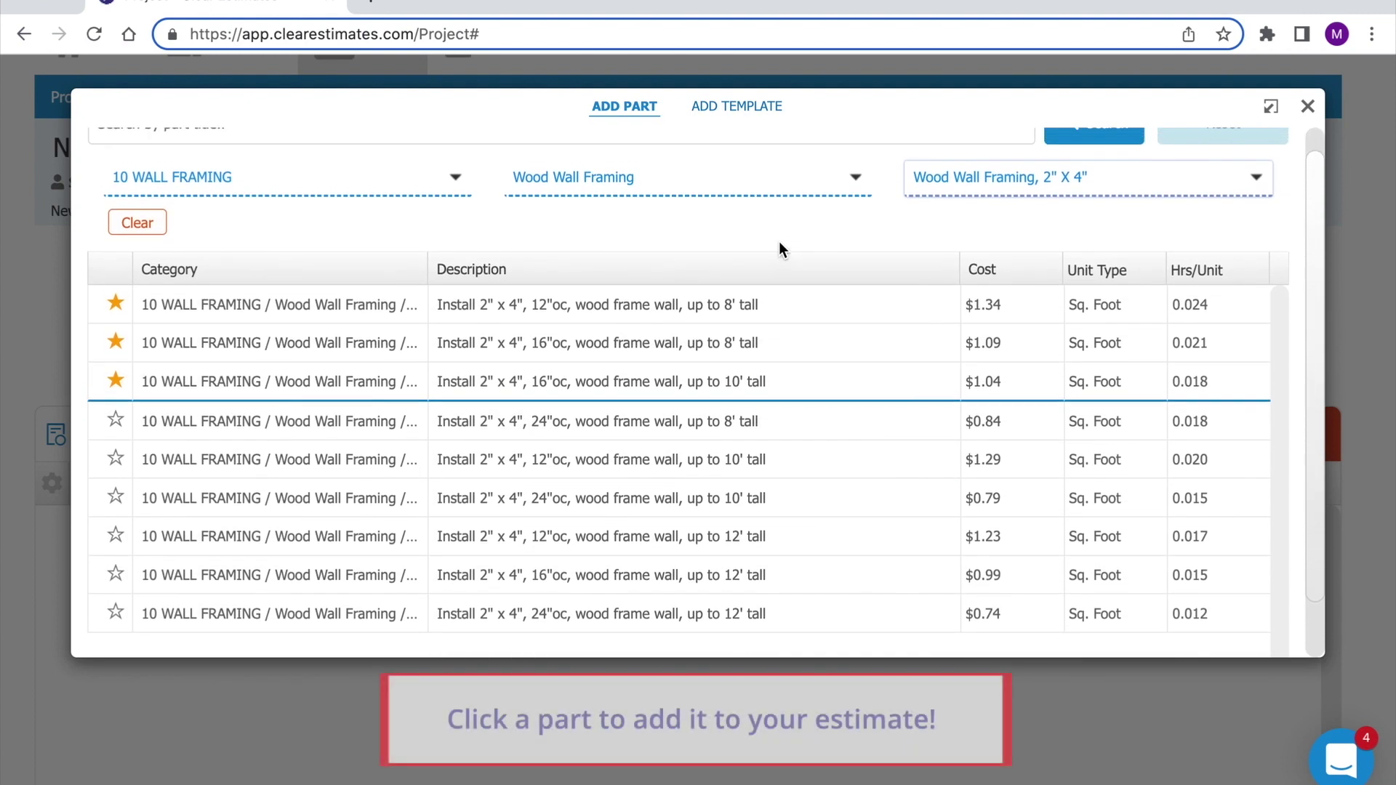
scroll(779, 247, "up", 1)
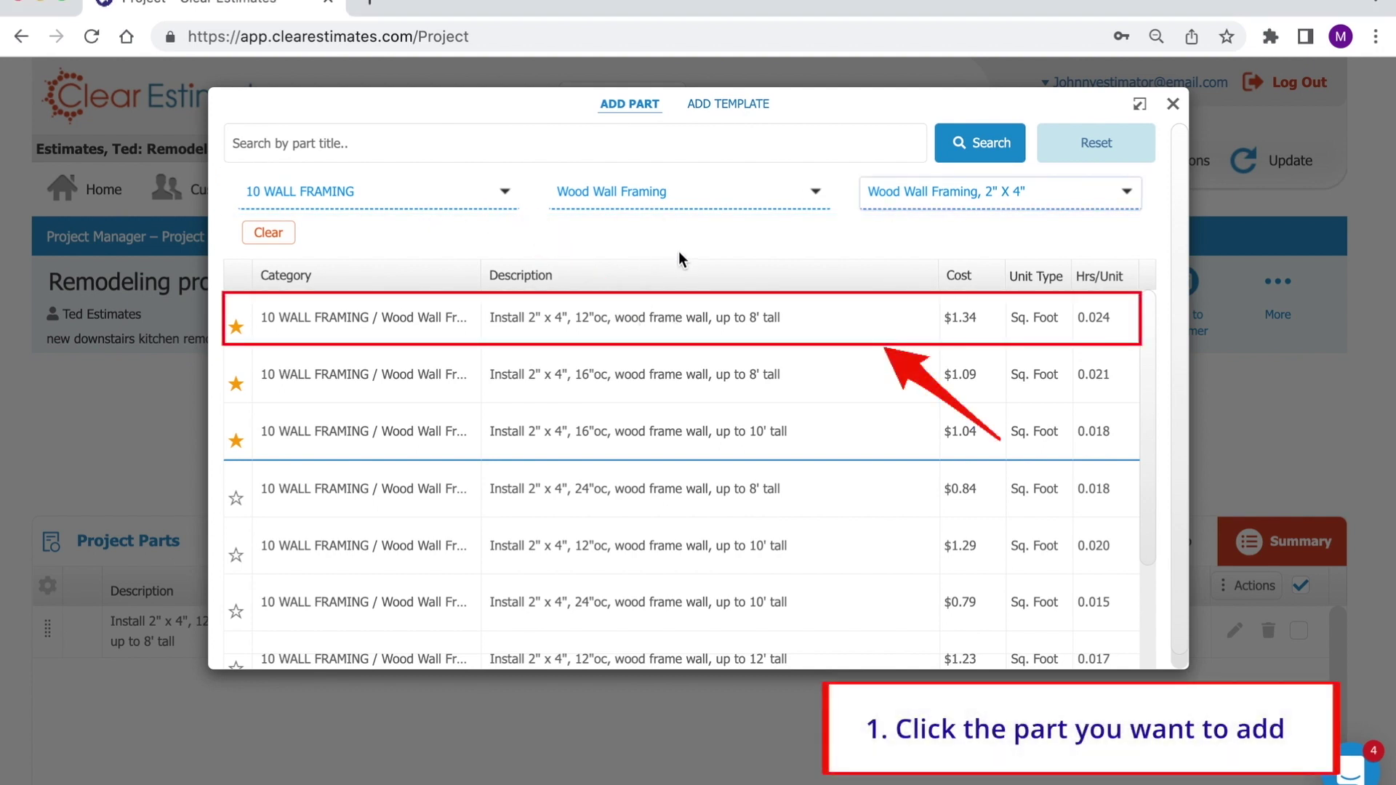
Step: Give the 2" x 4", 12"oc wall part a quantity of 80 sq. ft., totalling $229.56
left_click(644, 324)
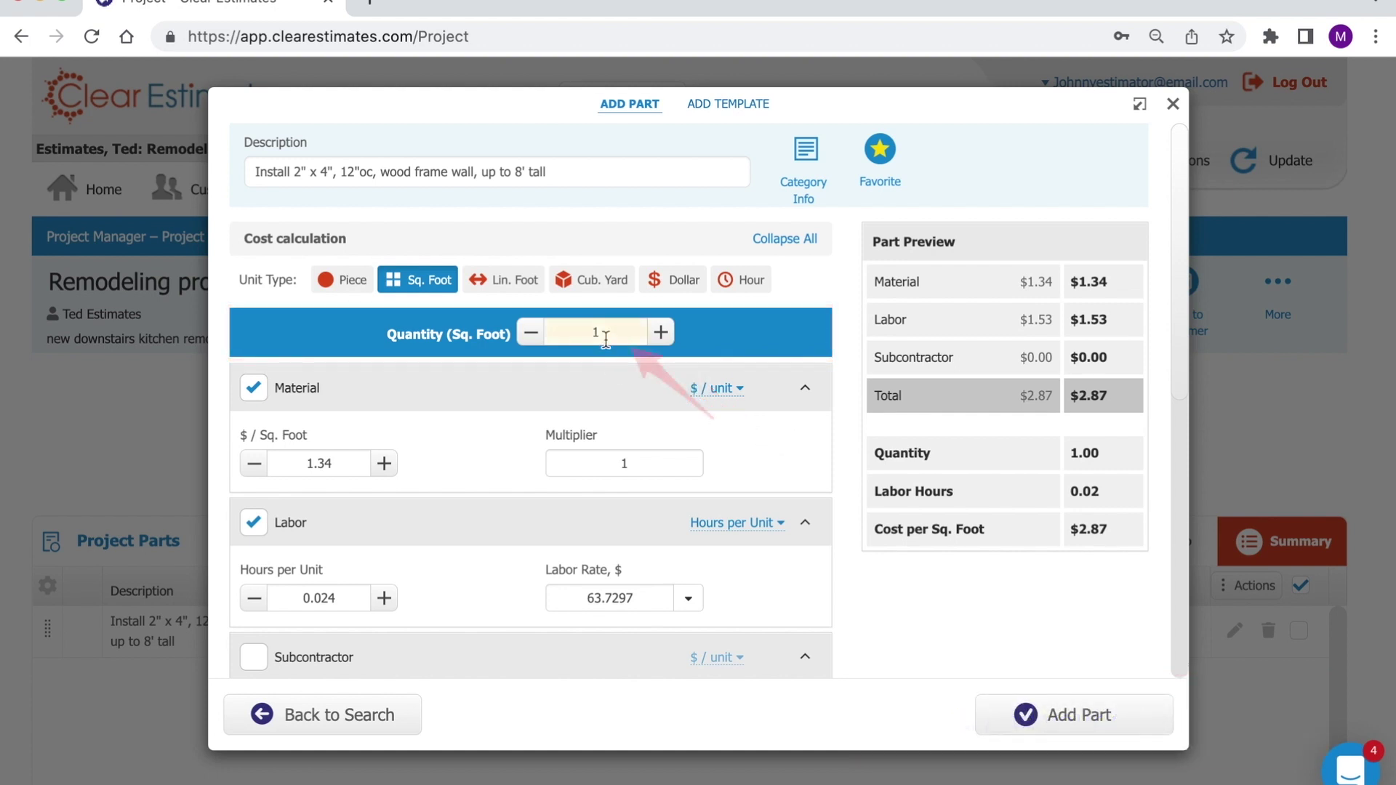
left_click(605, 339)
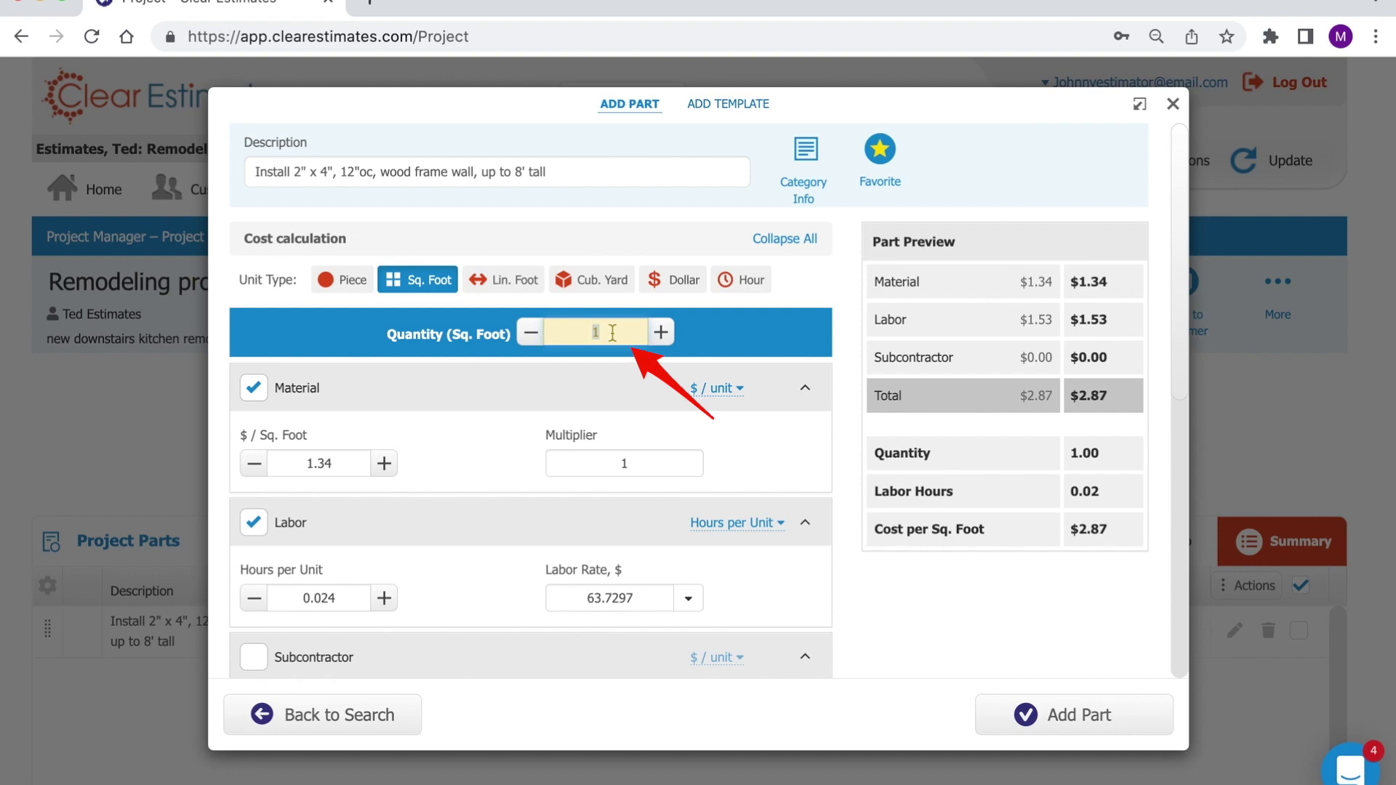
type("0")
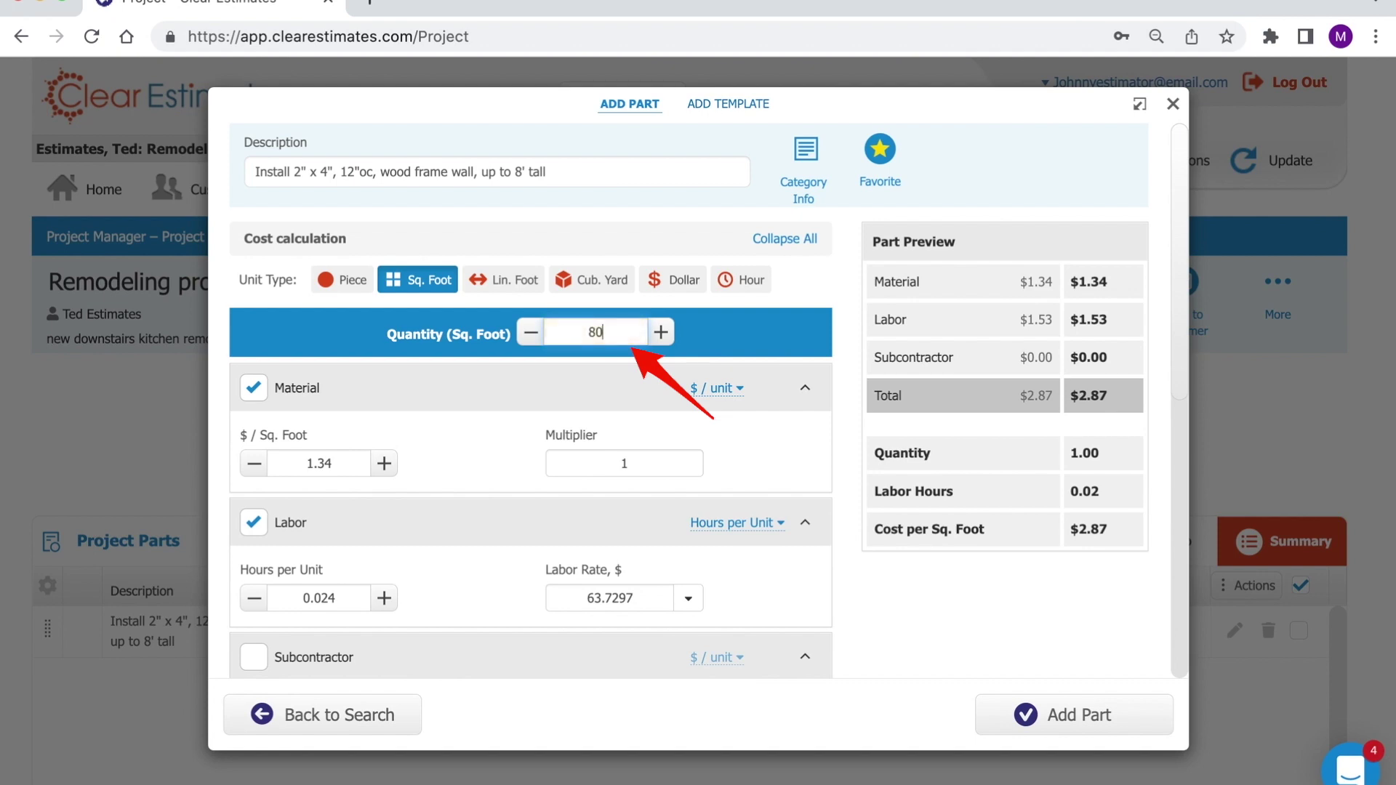
left_click(748, 345)
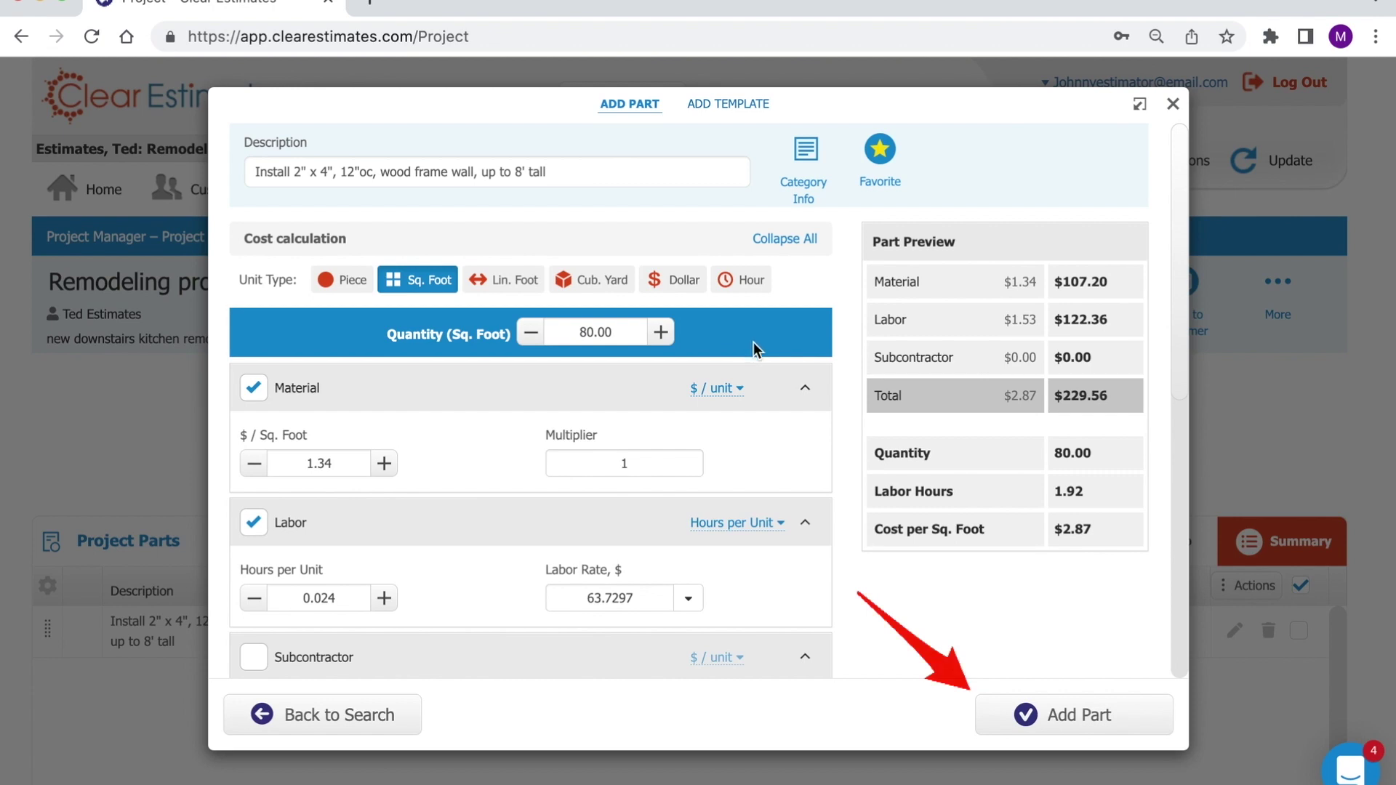
Step: Add the 80 sq ft 2" x 4" wall part ($229.56), then filter parts to 28 WALL COVERINGS > Drywall, Standard
left_click(1080, 723)
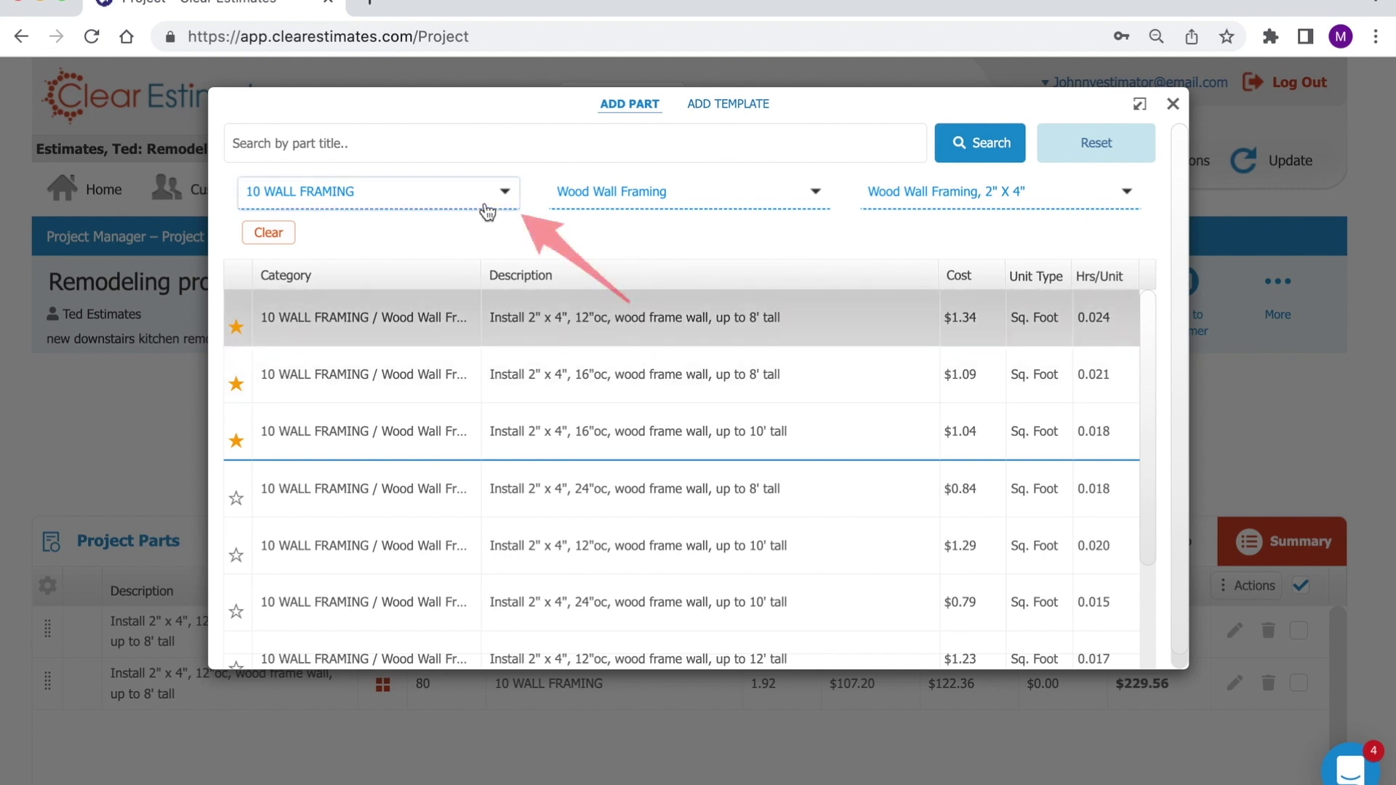
left_click(461, 194)
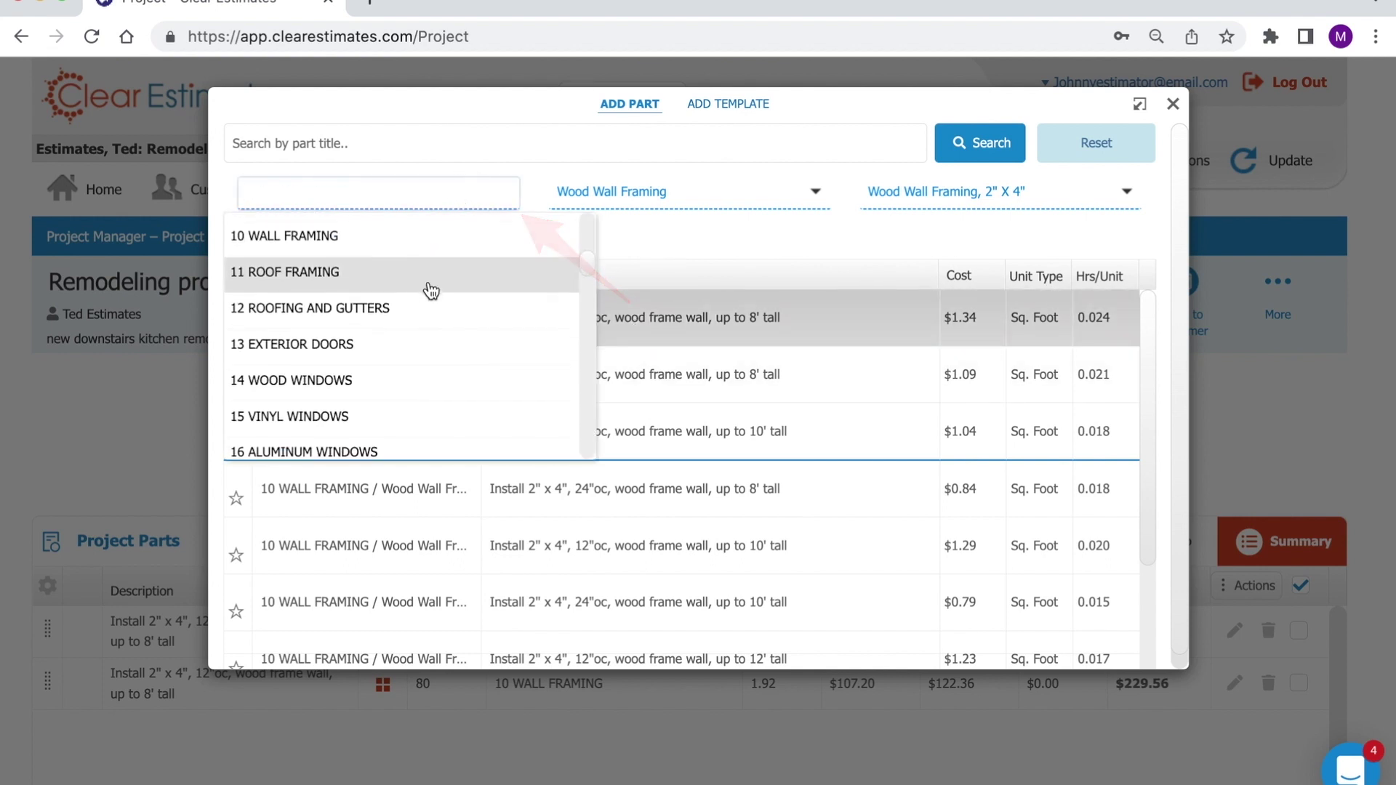
scroll(431, 290, "down", 6)
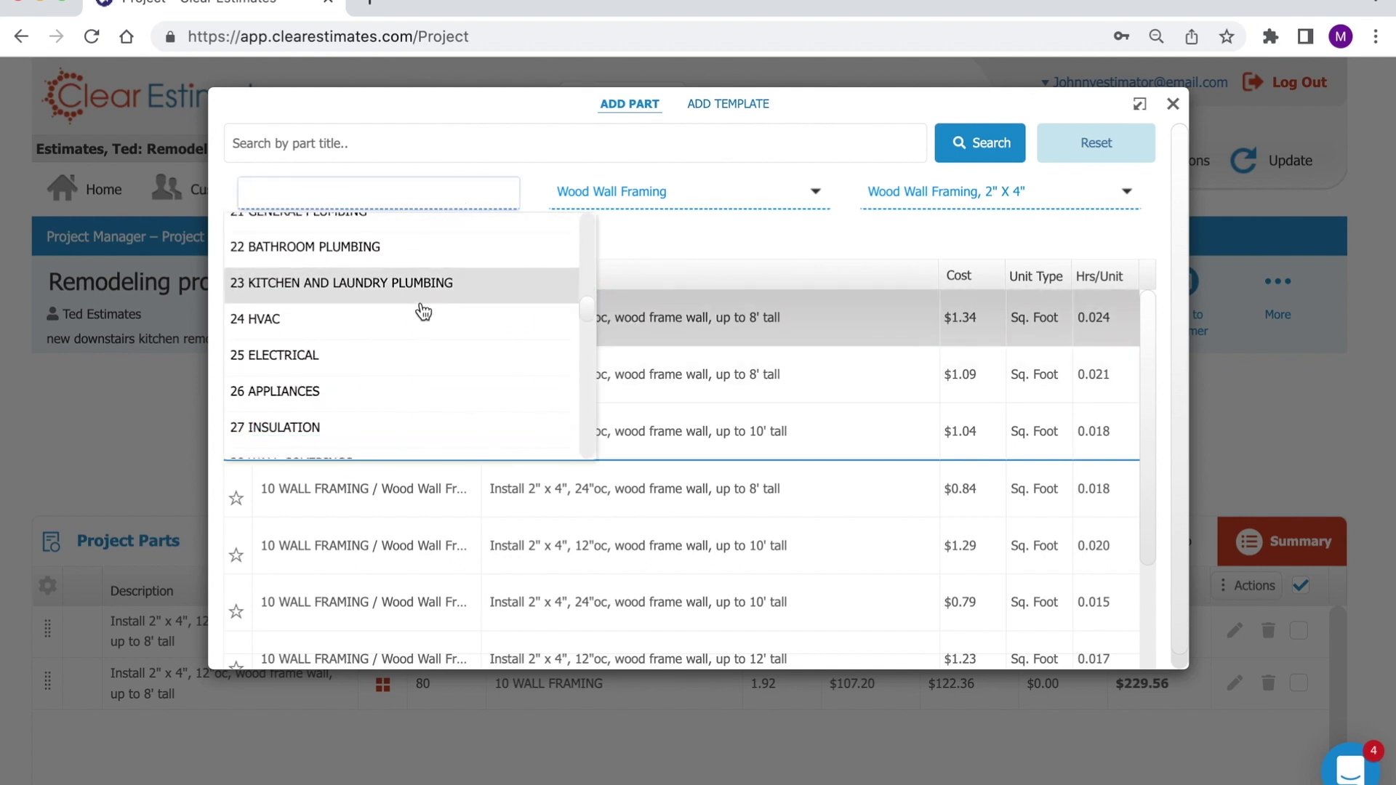
scroll(421, 309, "down", 2)
left_click(333, 364)
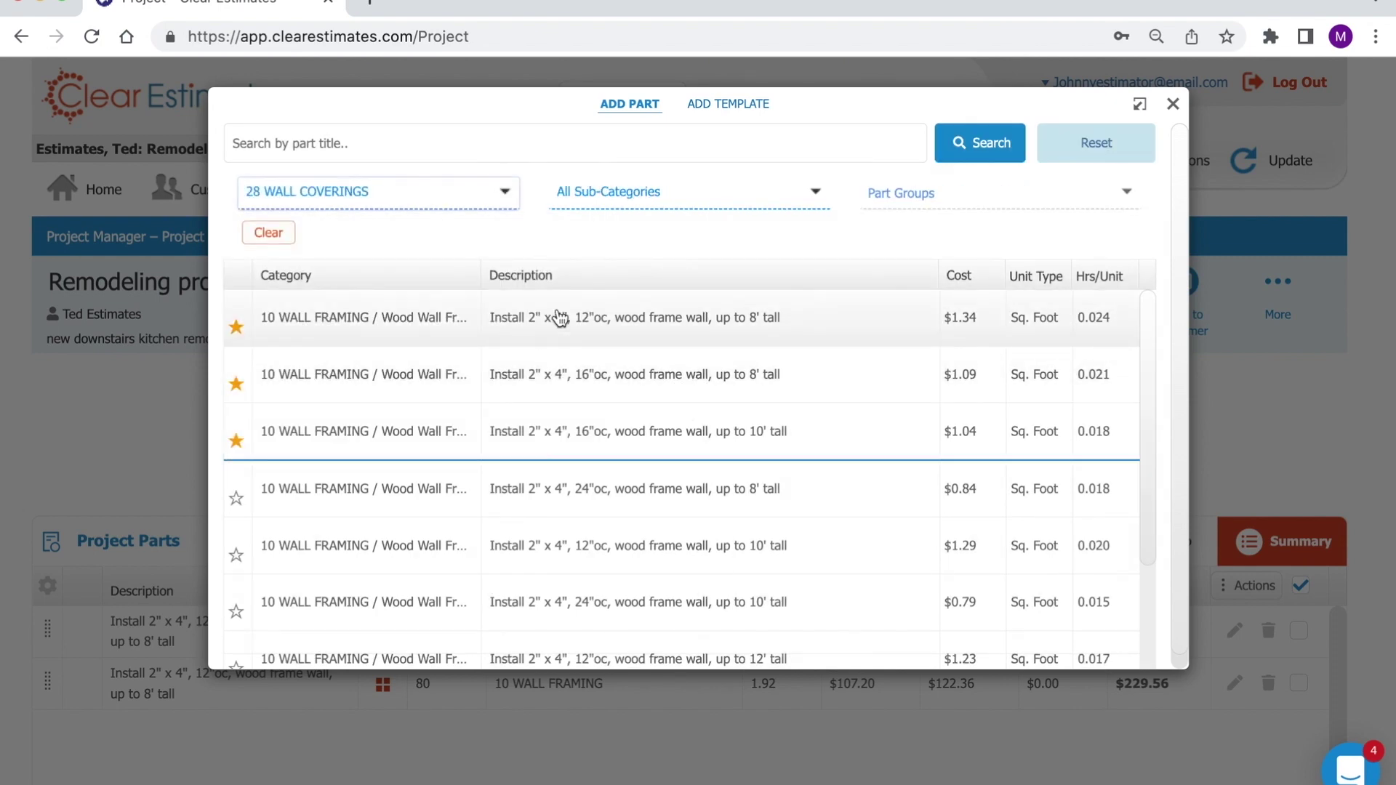
left_click(691, 195)
left_click(645, 269)
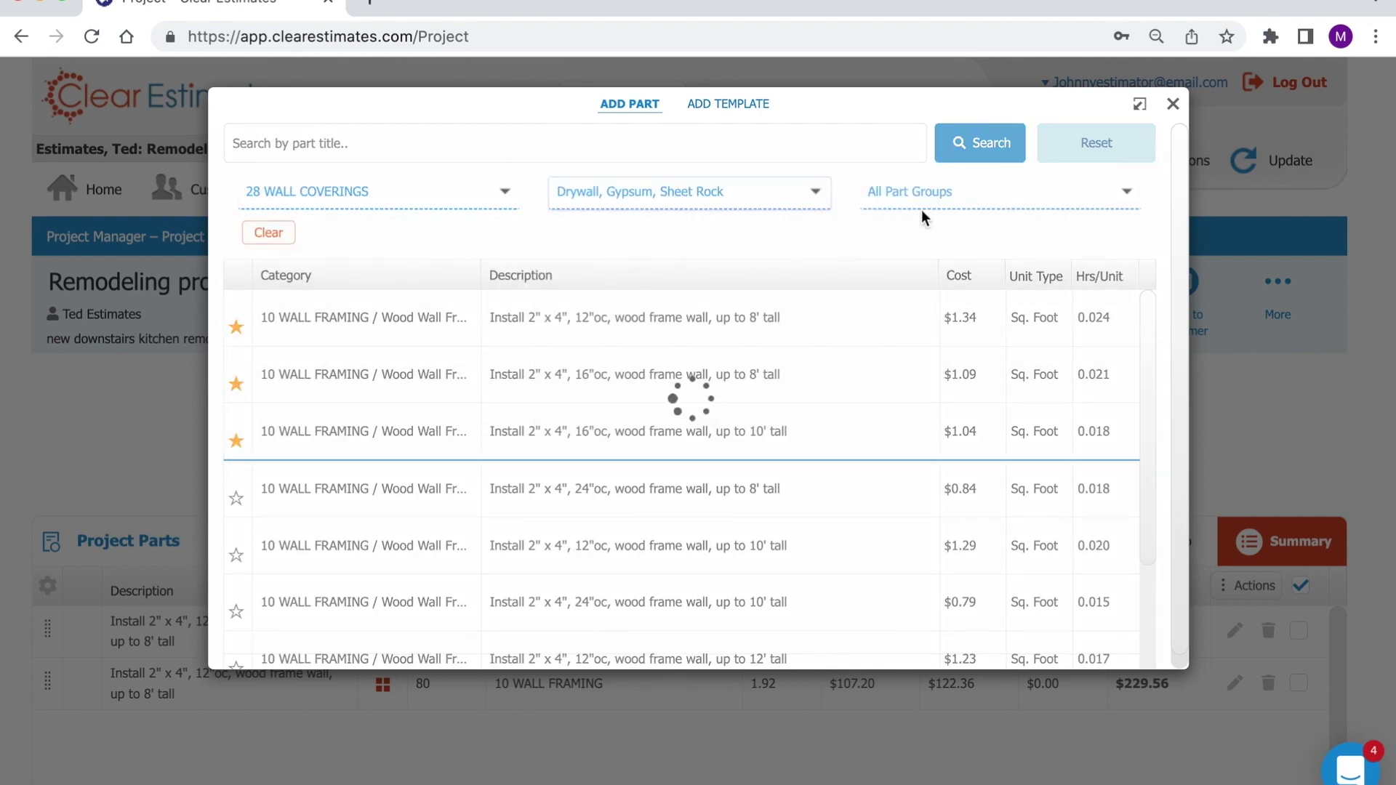
left_click(933, 194)
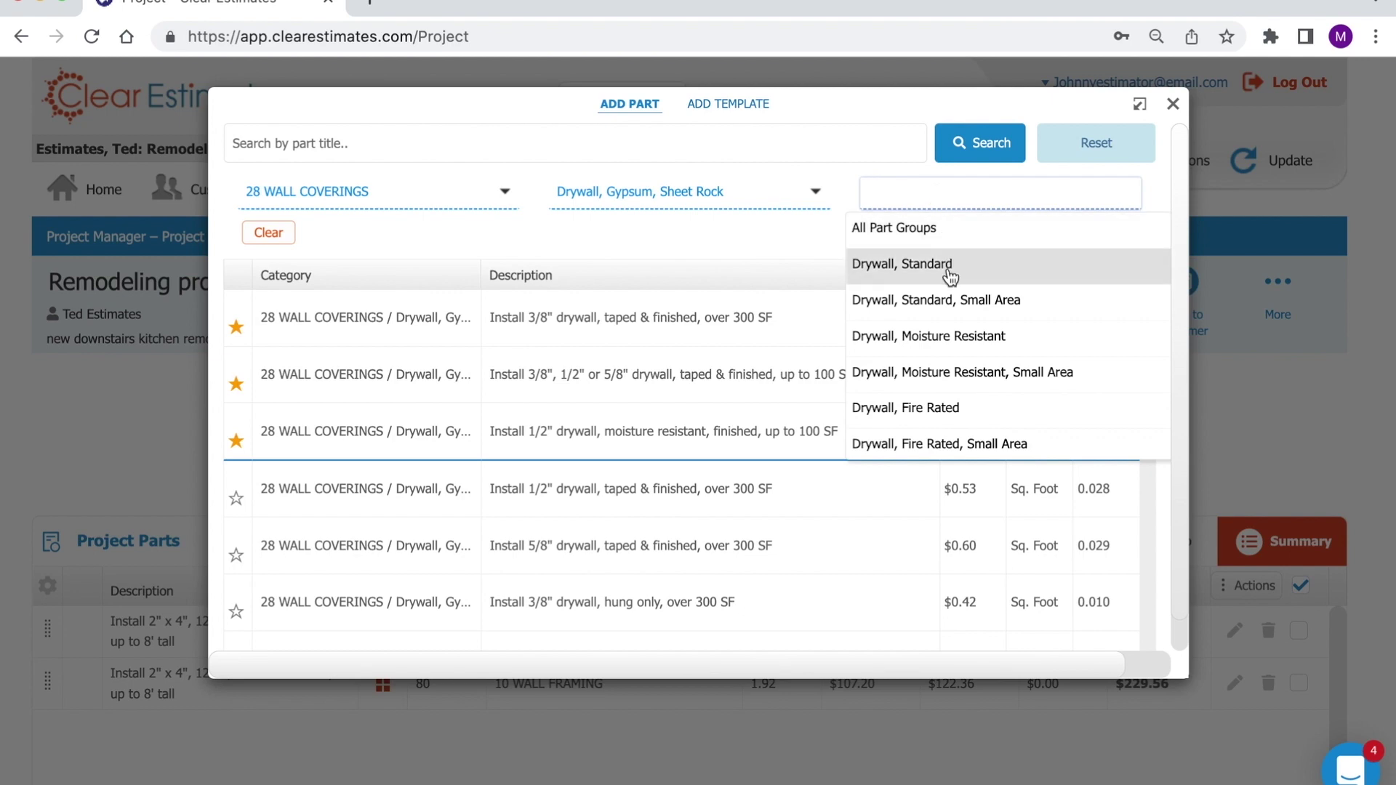
left_click(919, 271)
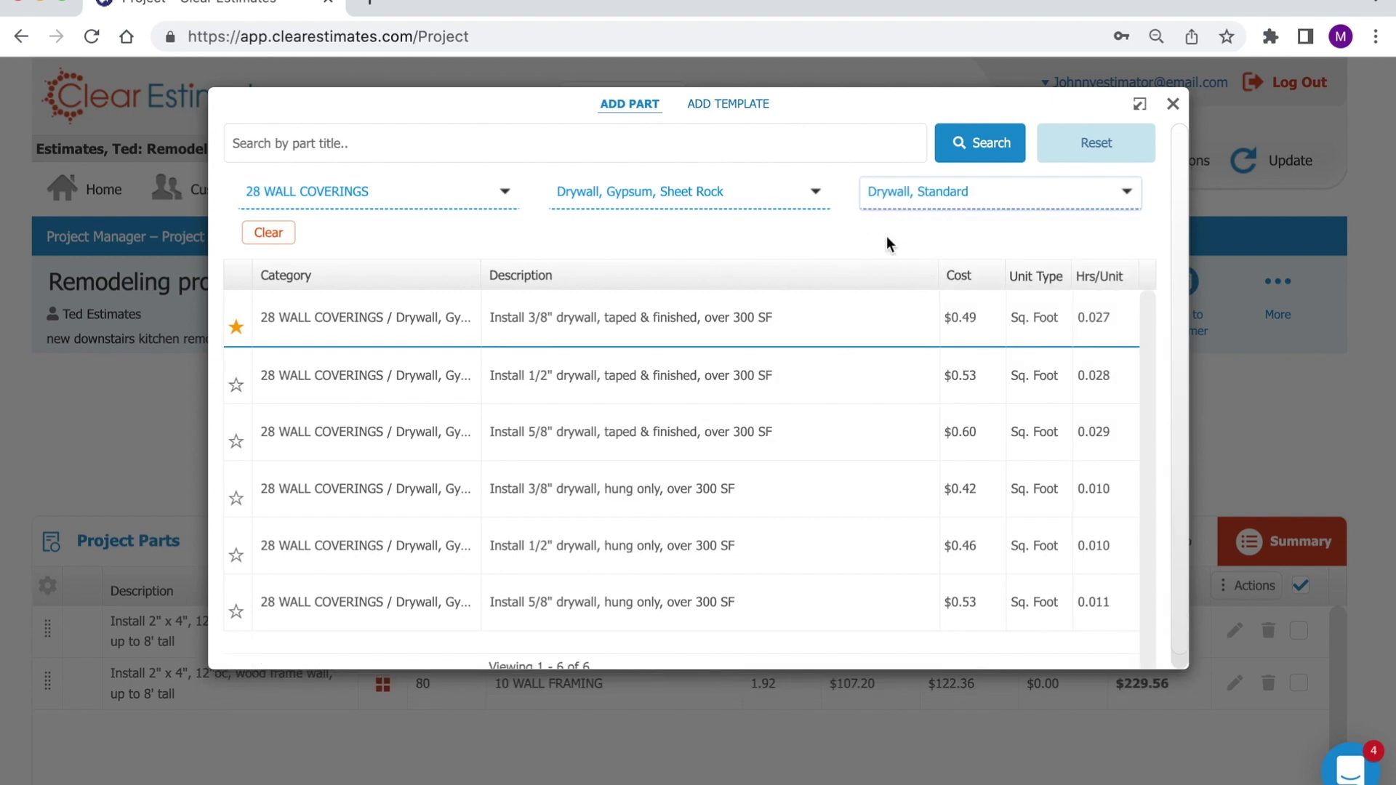
Step: Open the 3/8" taped and finished drywall part and set its quantity to 400 sq ft ($884.28 total)
left_click(698, 320)
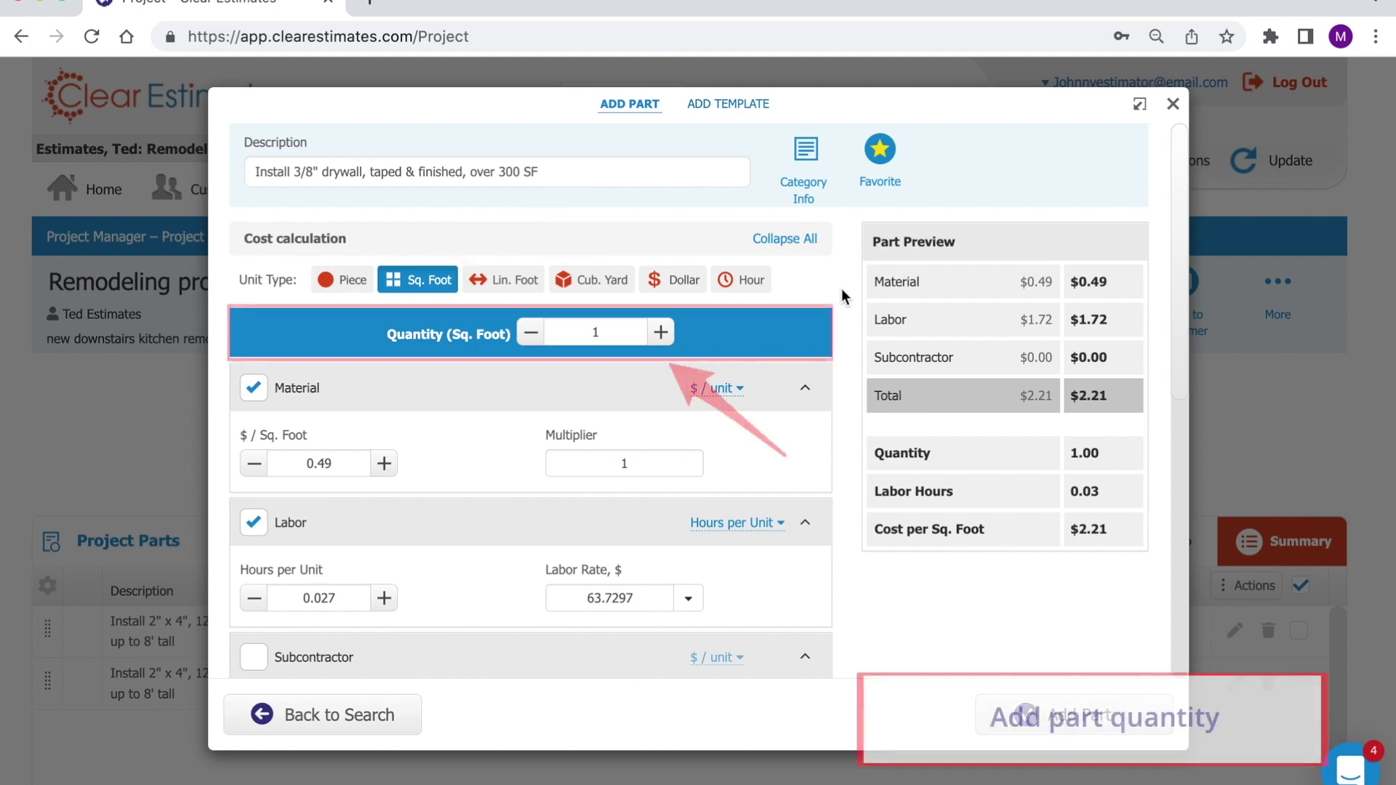
double_click(608, 336)
type("400")
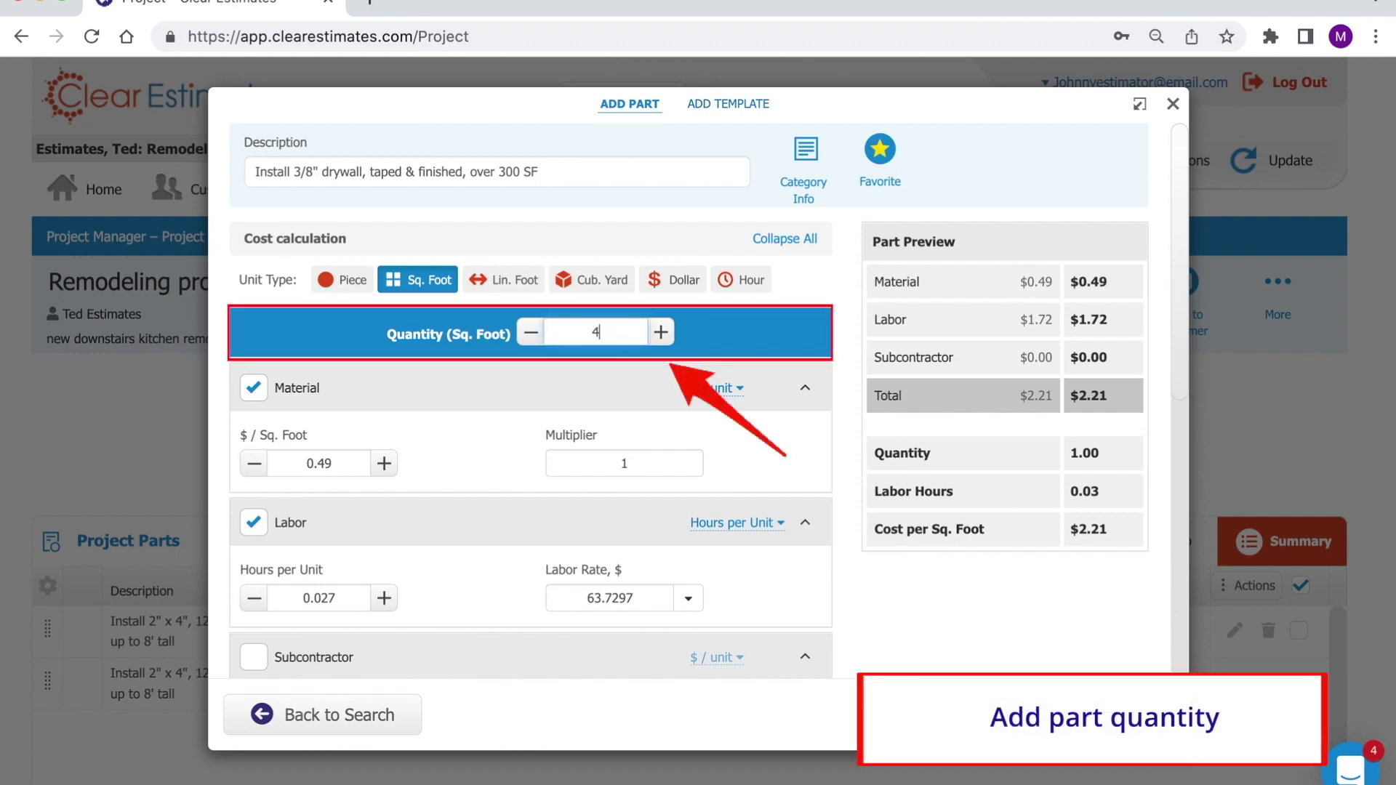
left_click(762, 330)
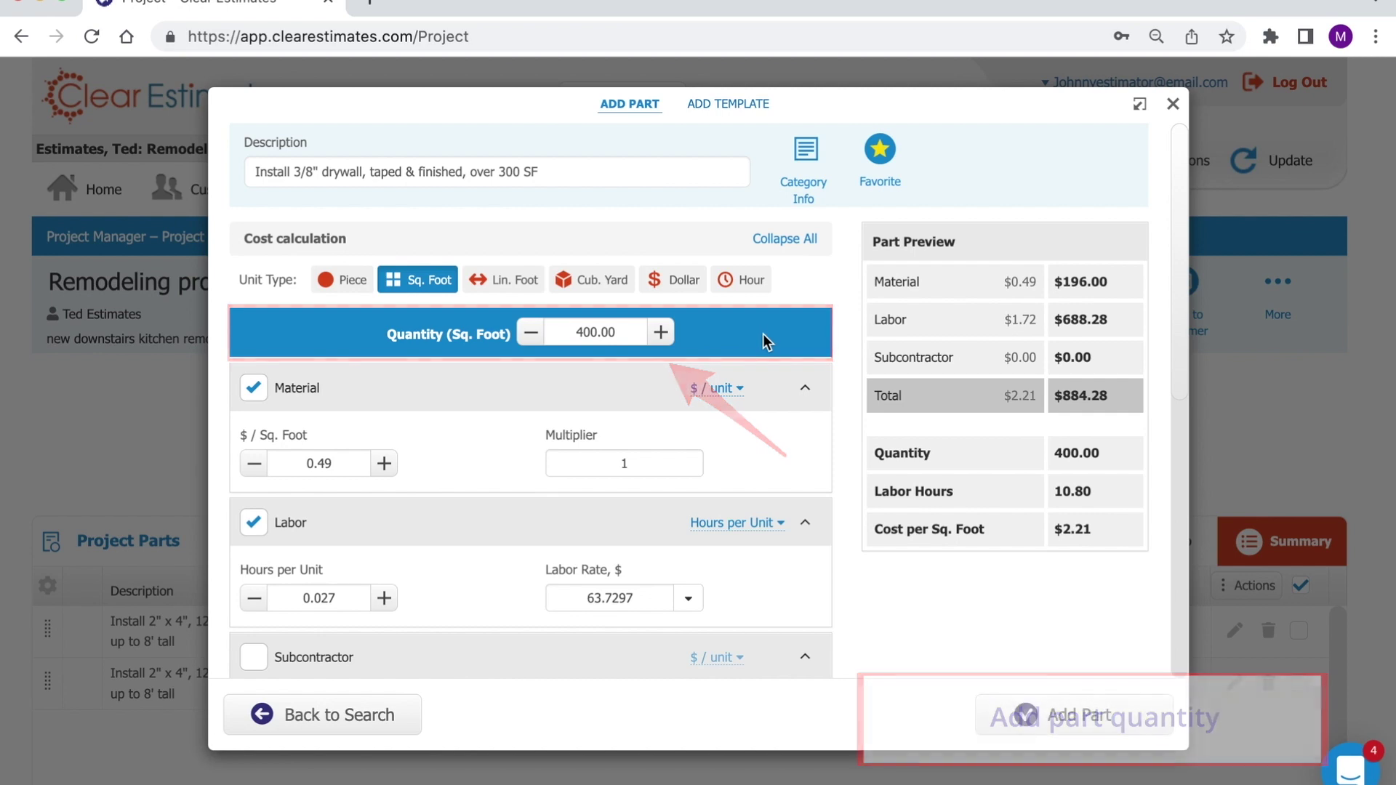
scroll(762, 334, "down", 2)
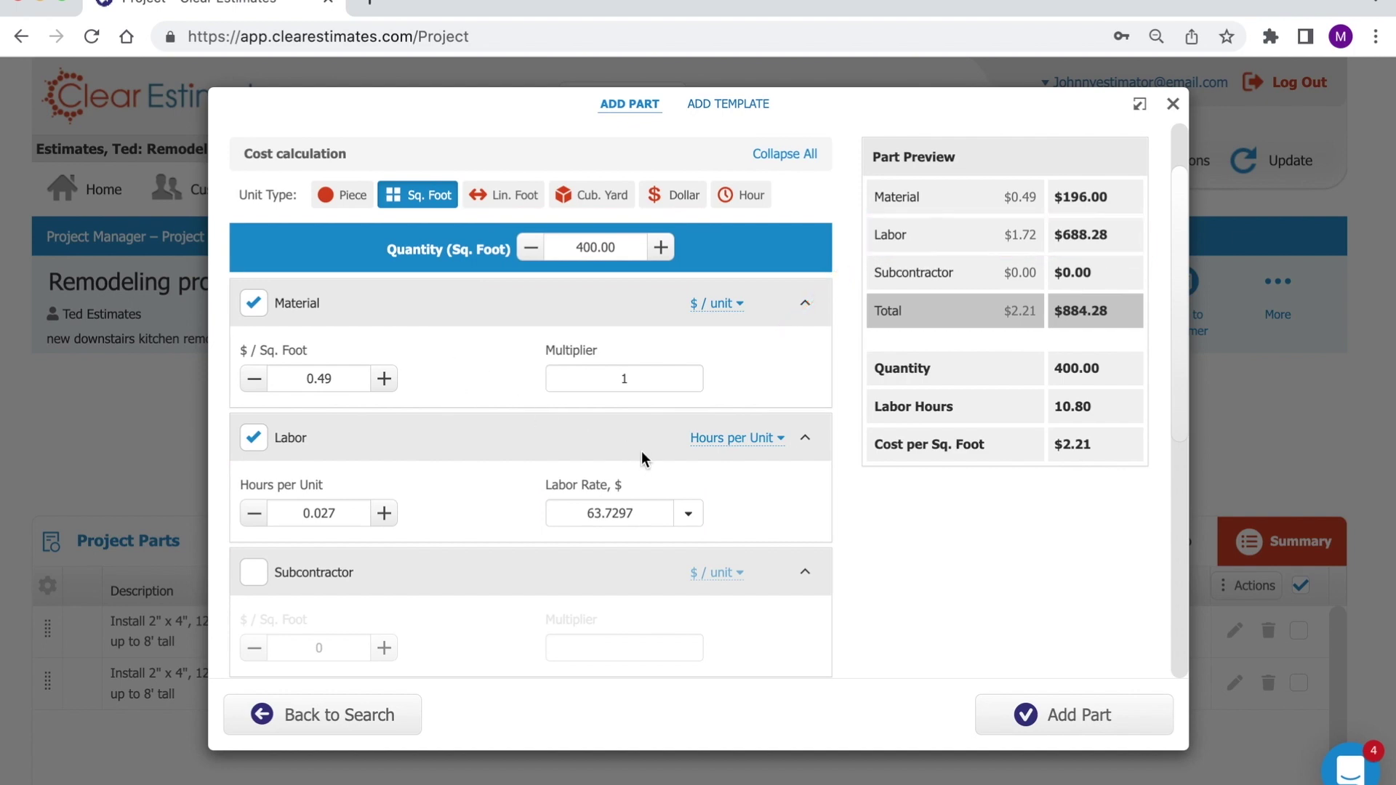
Step: Turn off labor so the drywall part costs $196.00 material only, with no subcontractor cost
left_click(688, 514)
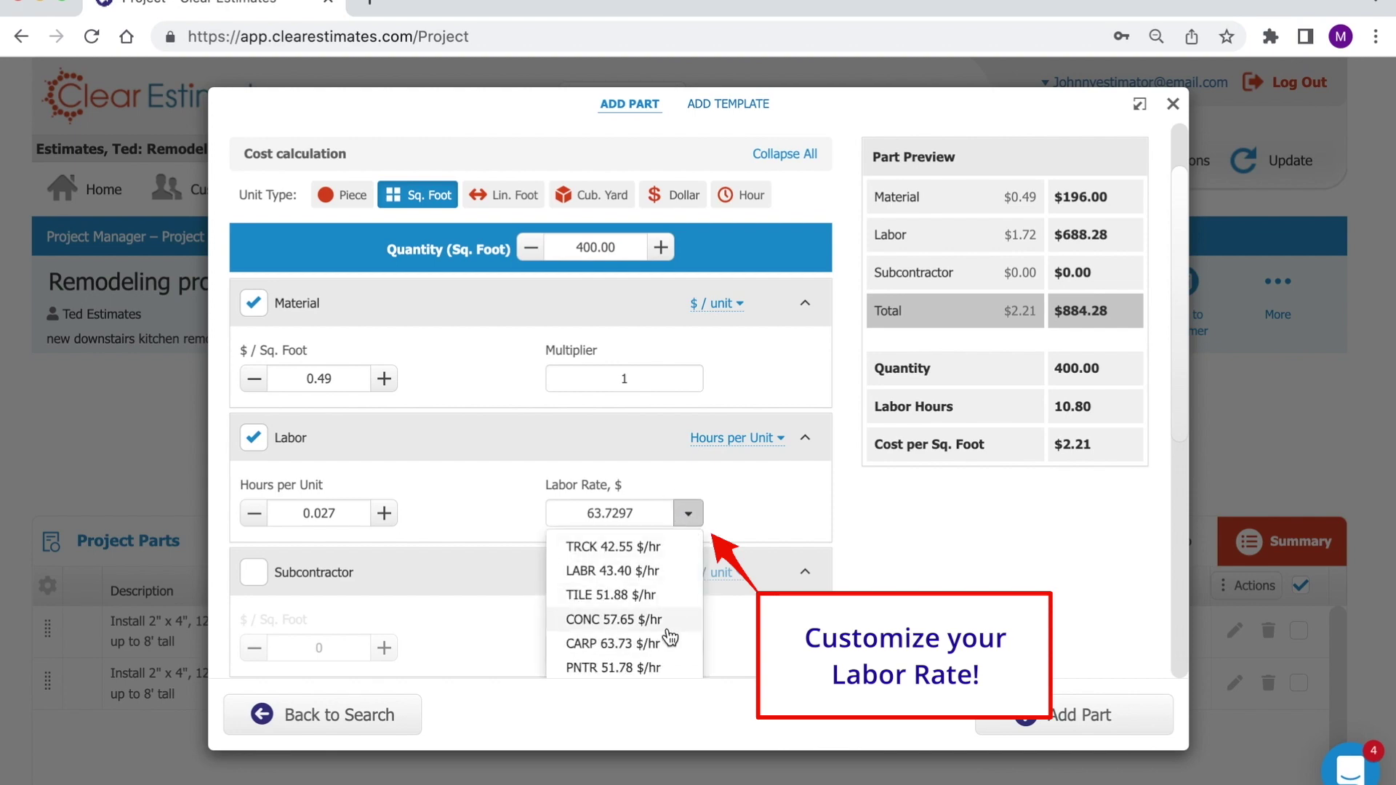
left_click(688, 515)
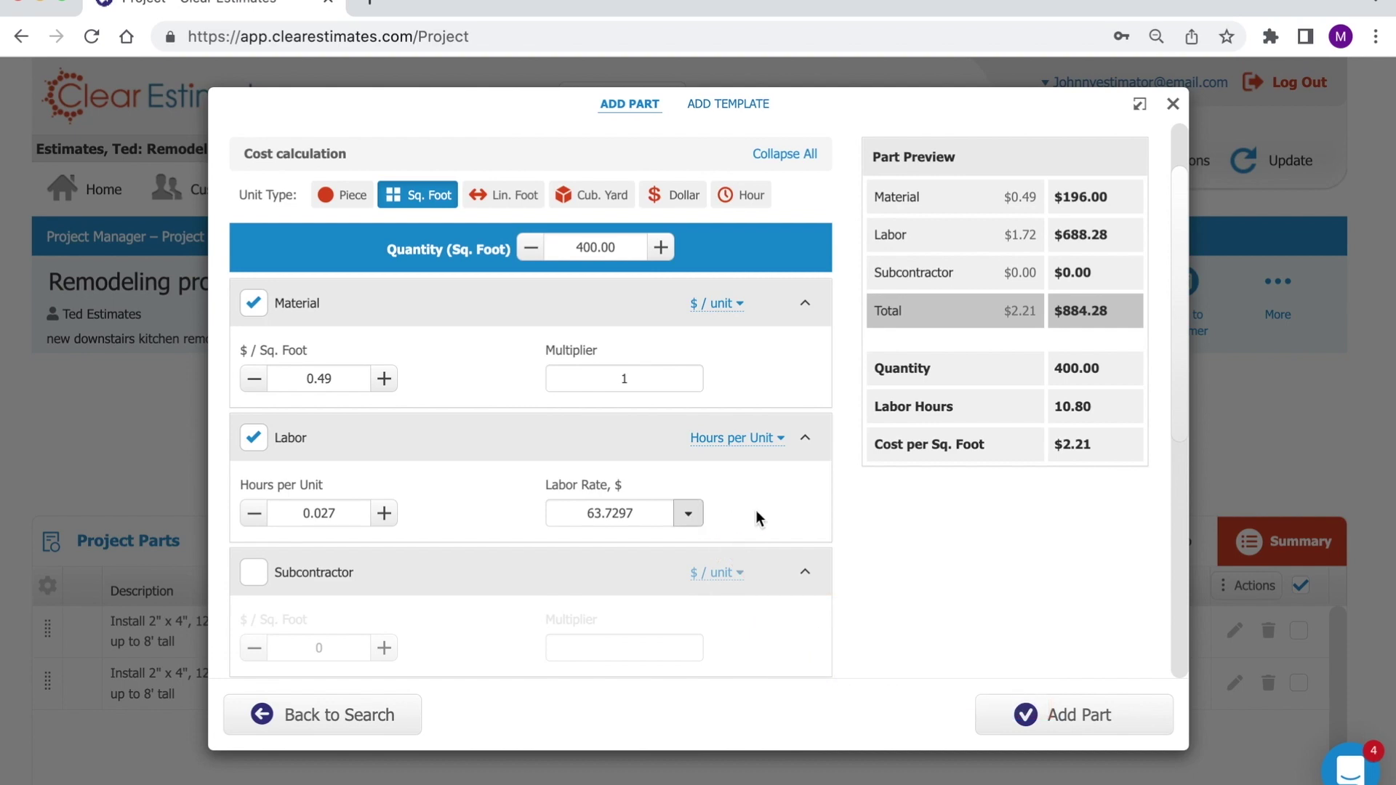
left_click(743, 440)
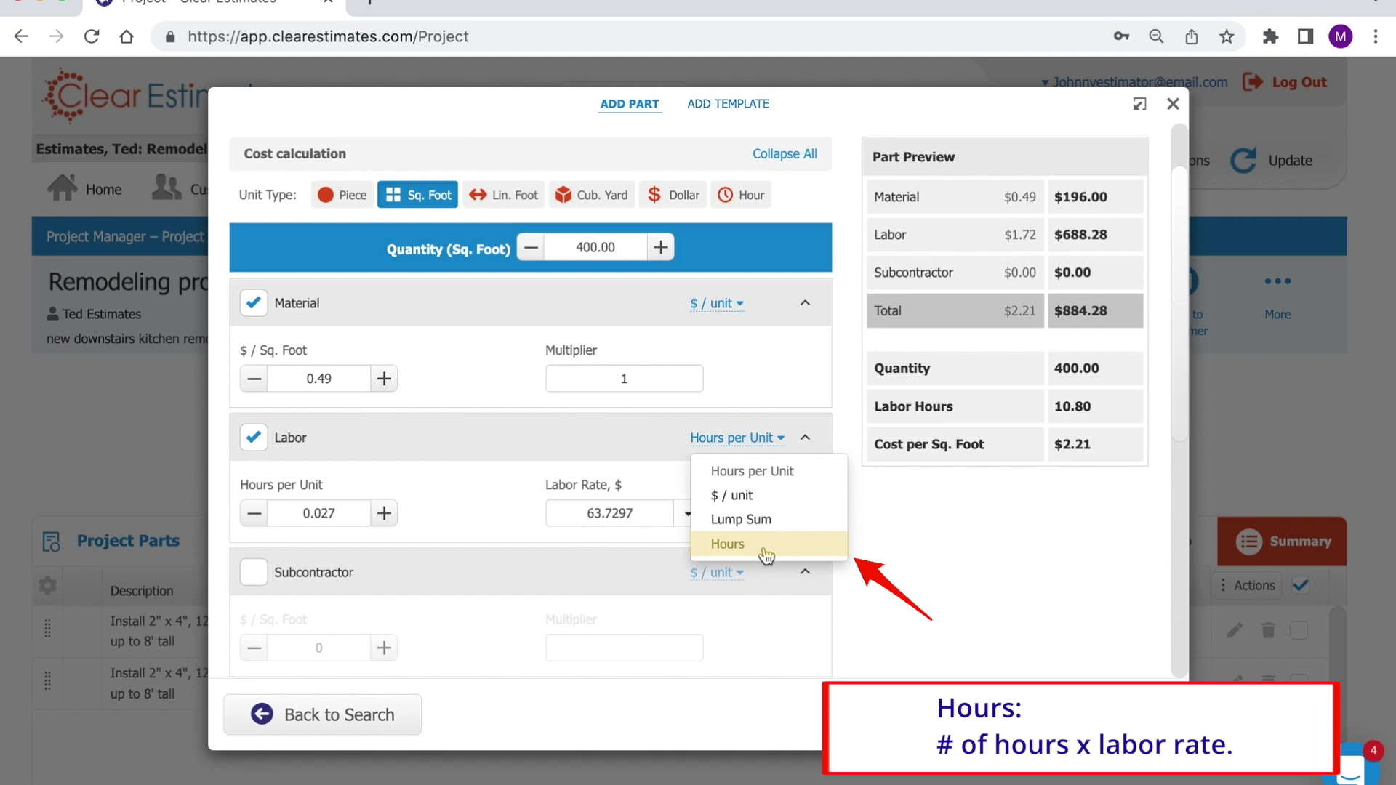
left_click(905, 549)
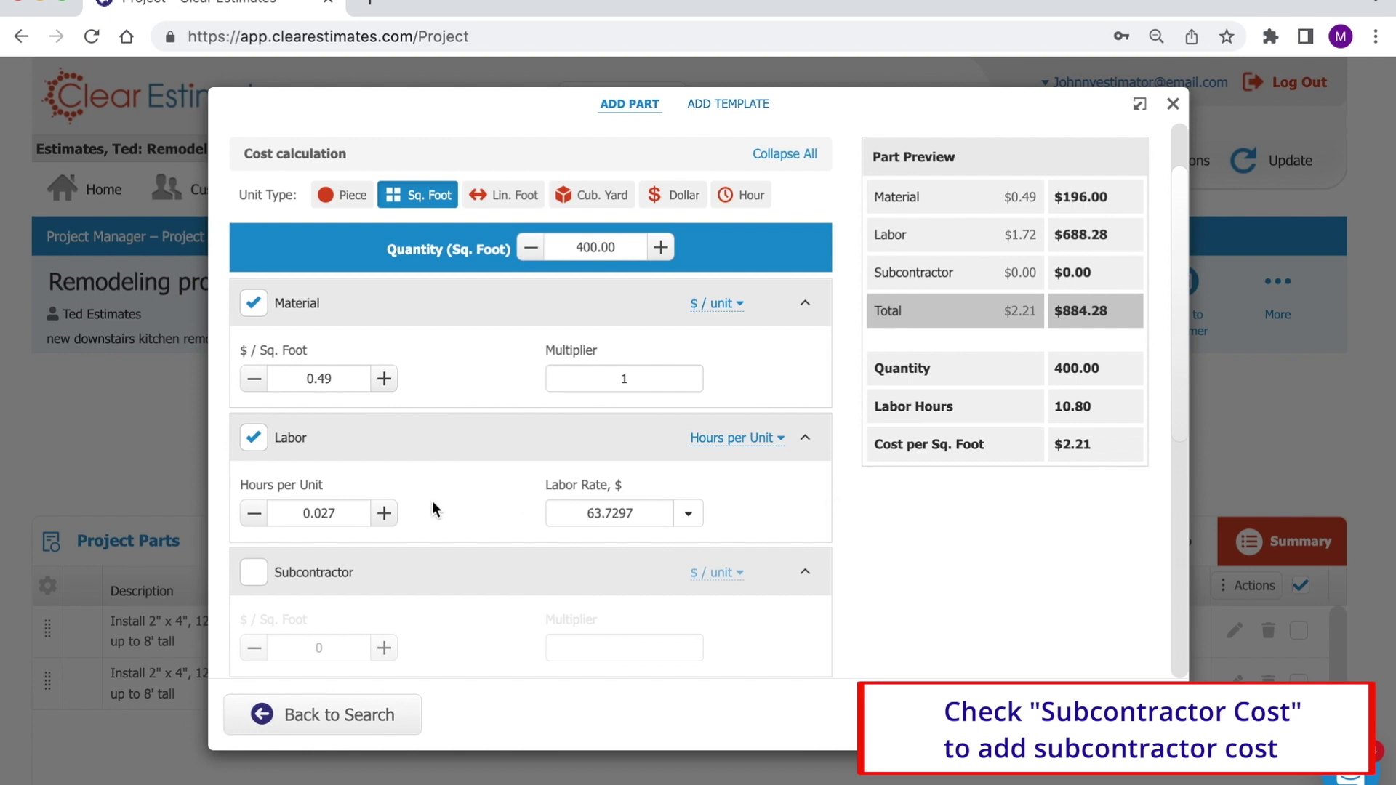
left_click(254, 442)
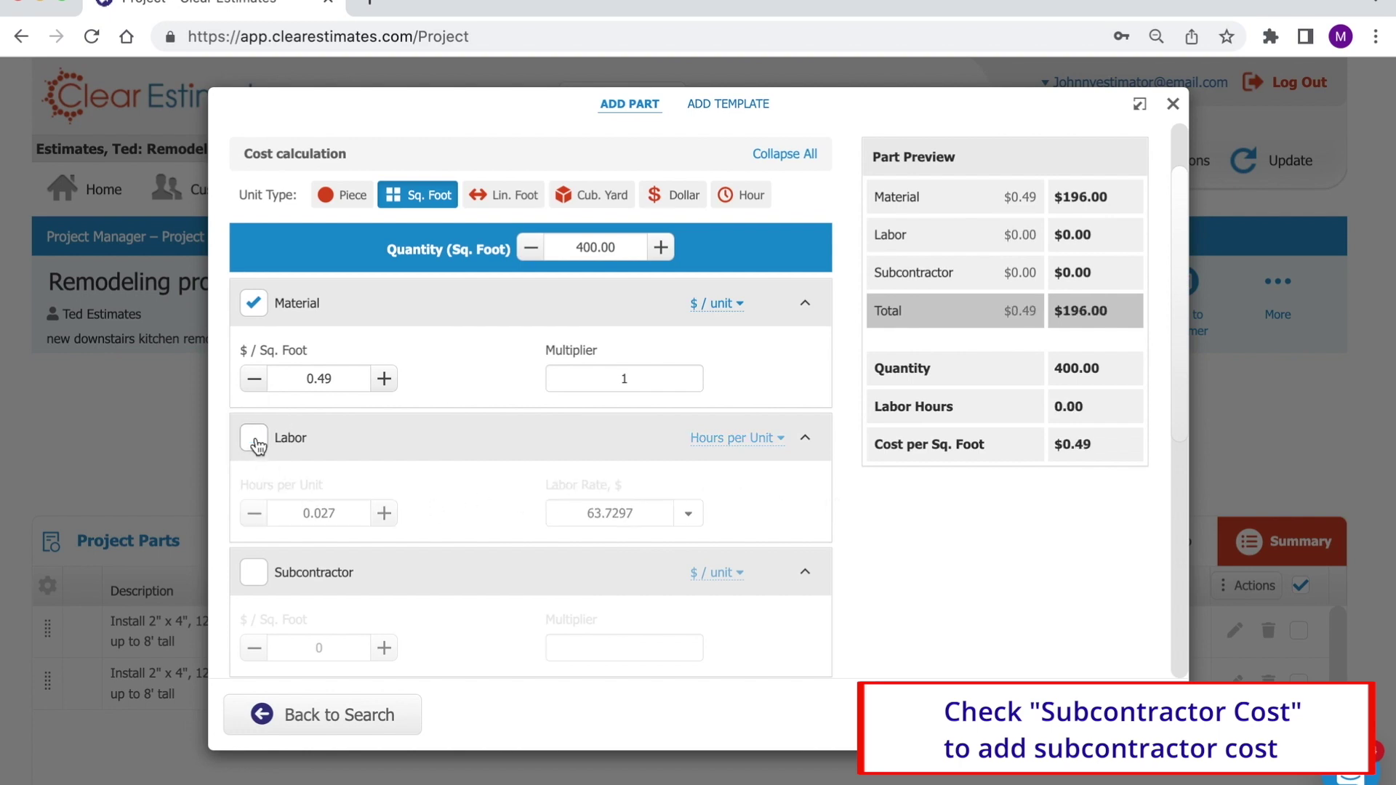
left_click(256, 577)
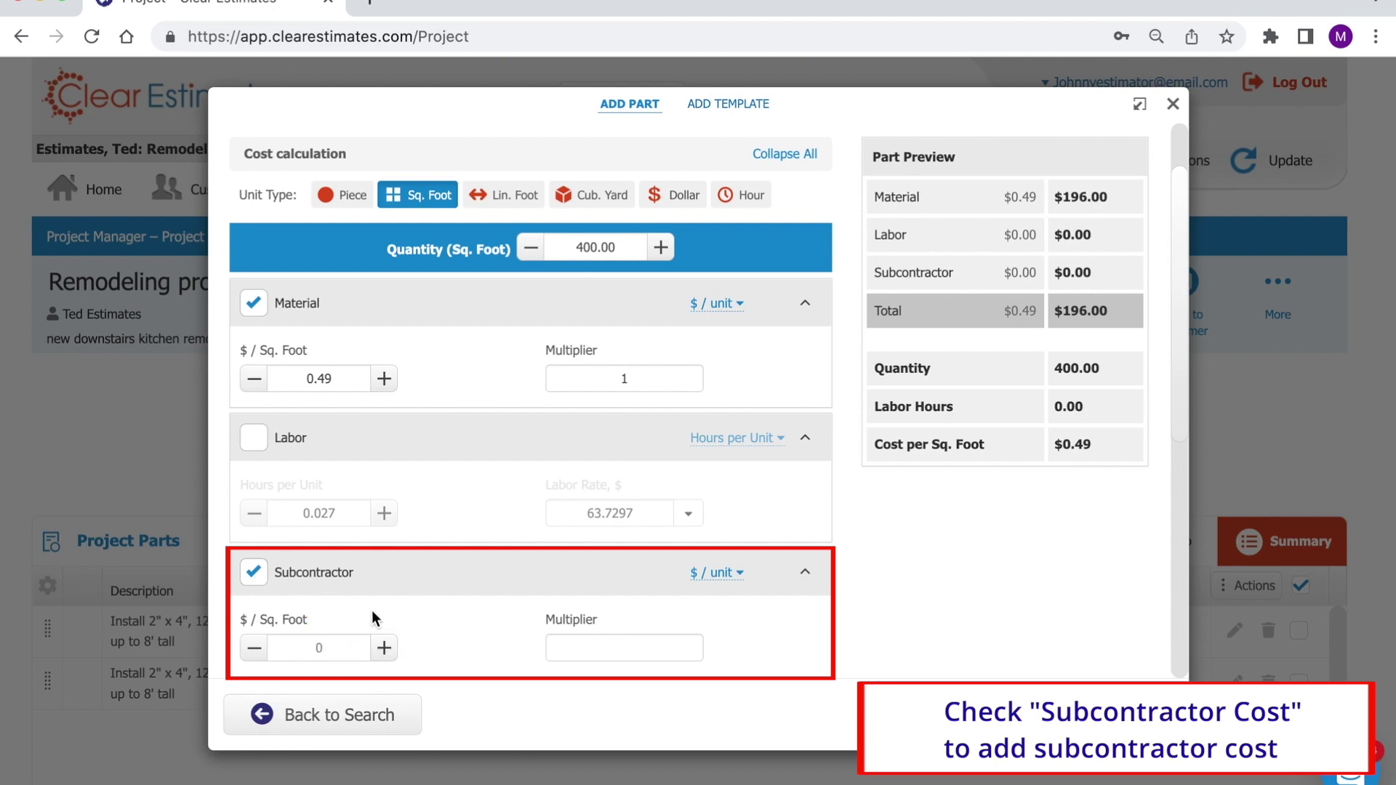
left_click(251, 580)
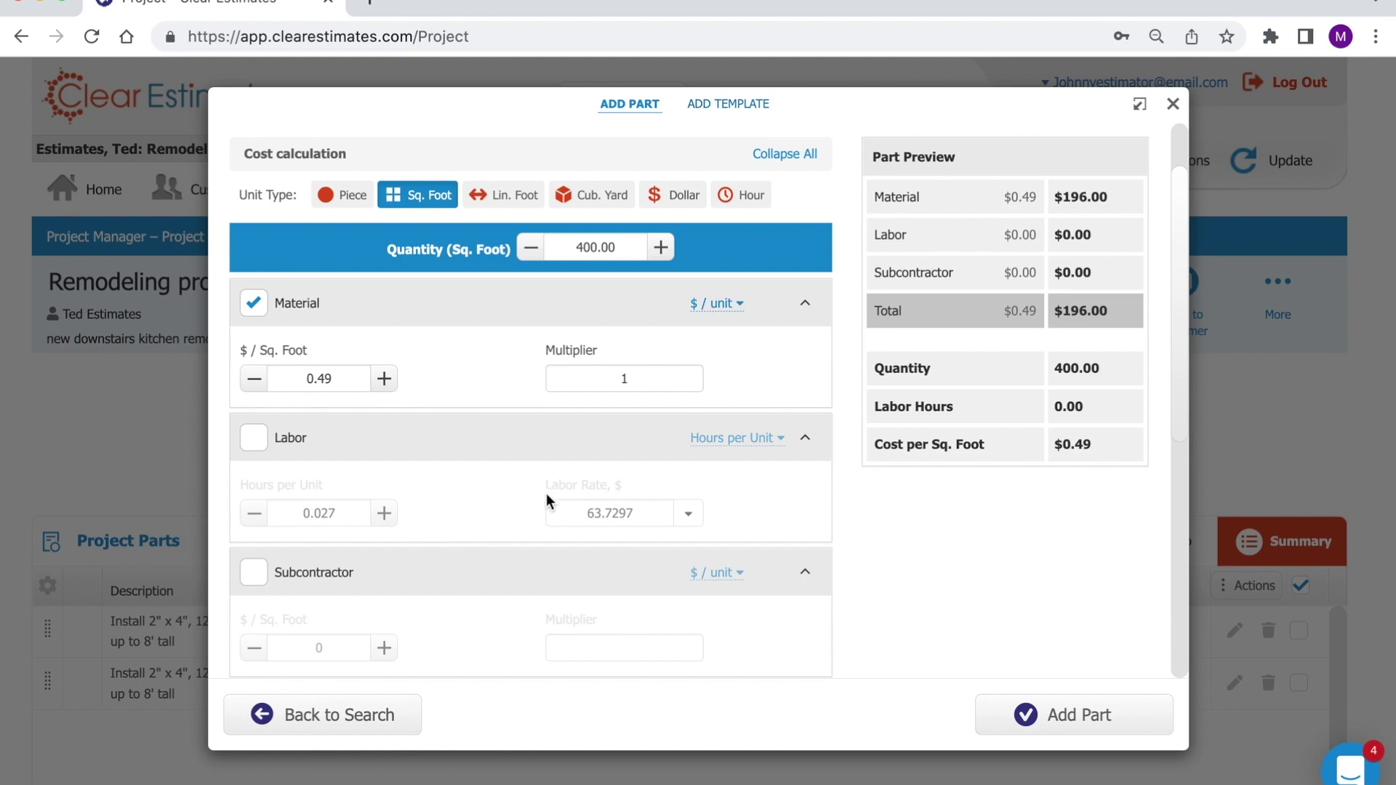
Step: Try a 1.2 material multiplier, reset it to 1, keep $0.49 per sq ft, and scroll to Report Text
left_click(627, 378)
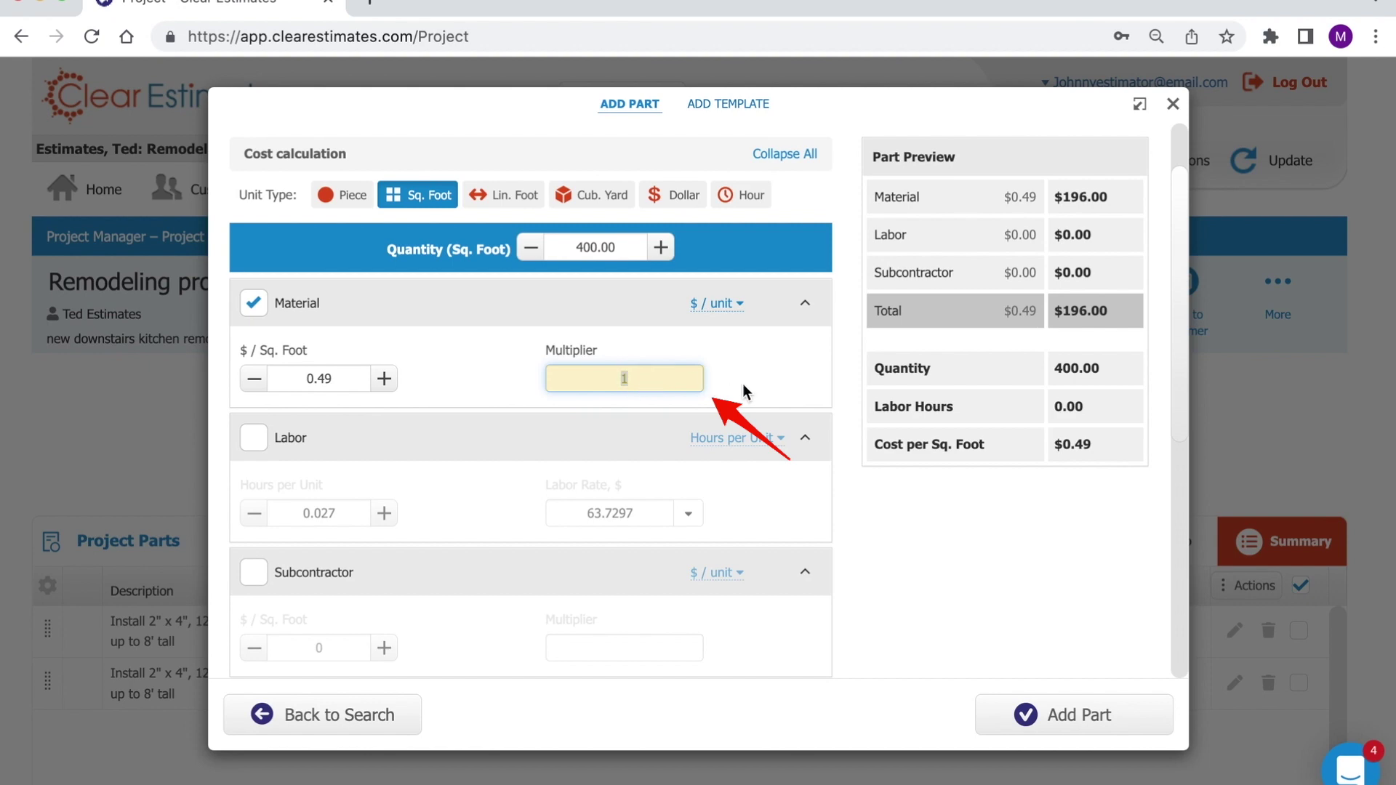
left_click(659, 384)
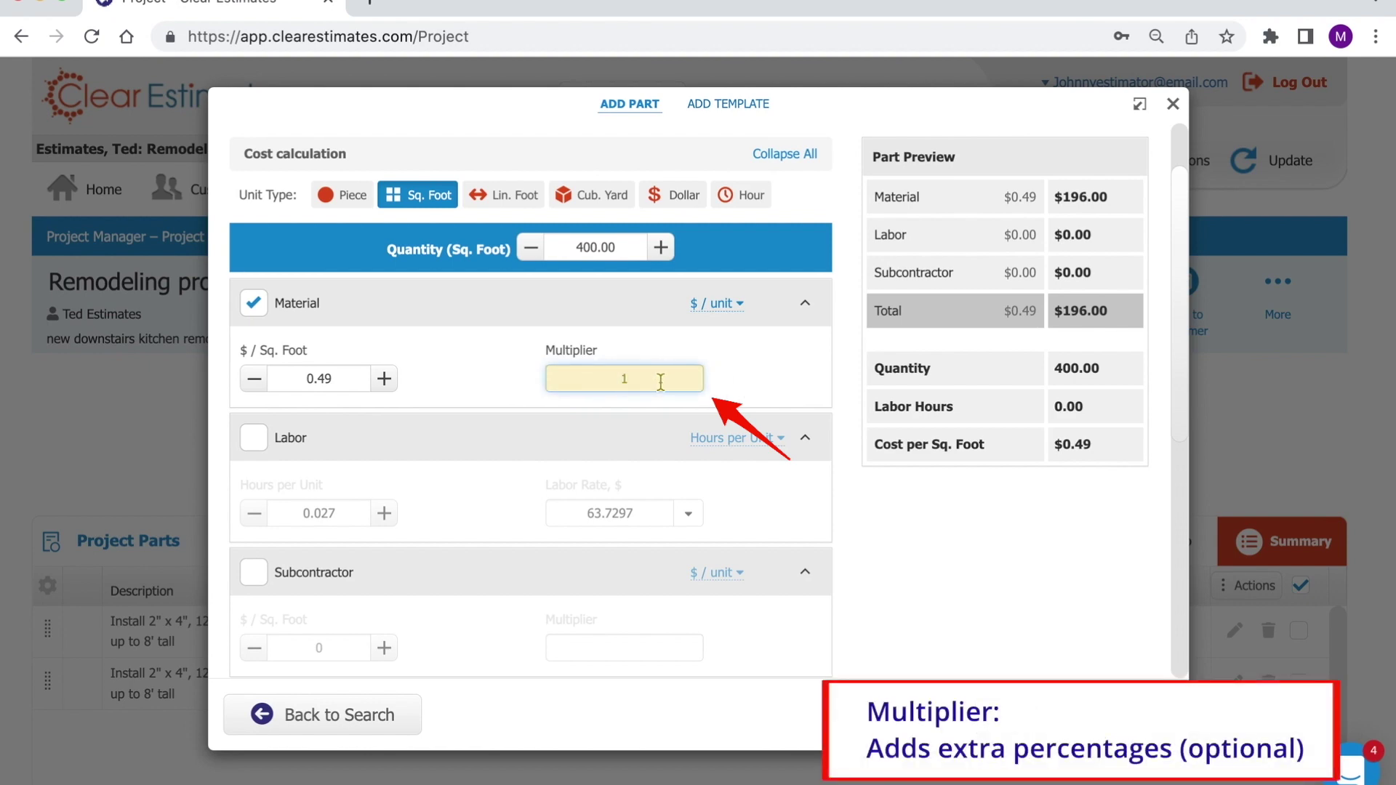
type(".2")
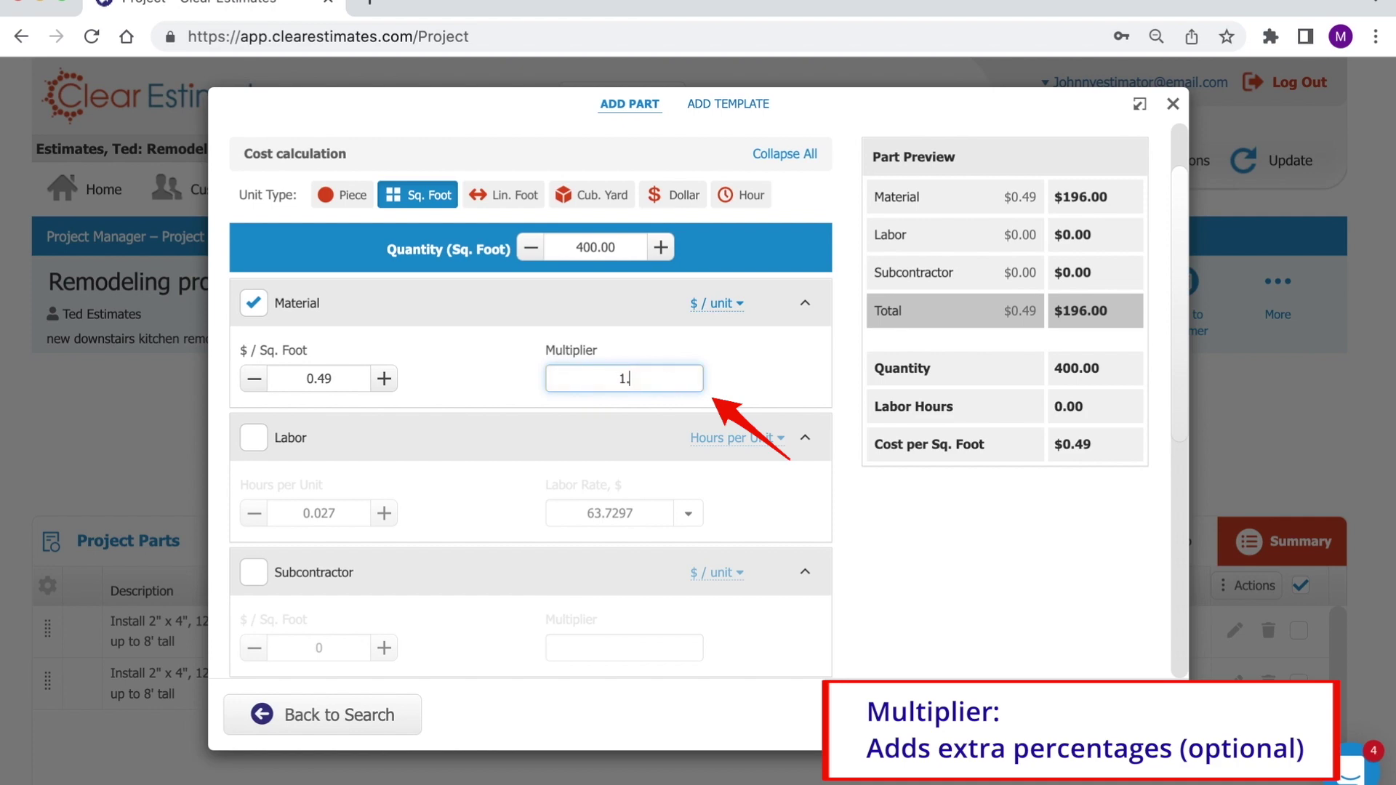
left_click(753, 381)
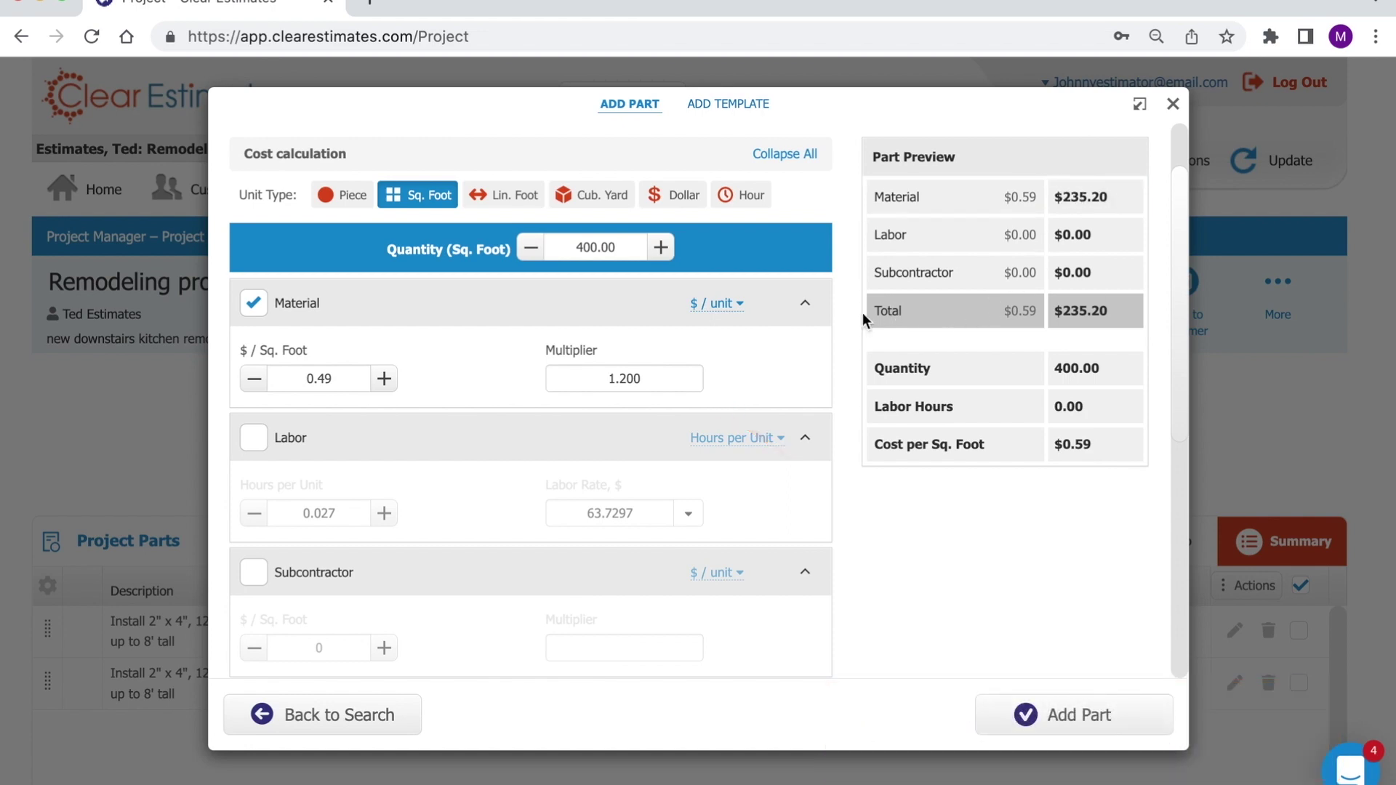
left_click(669, 381)
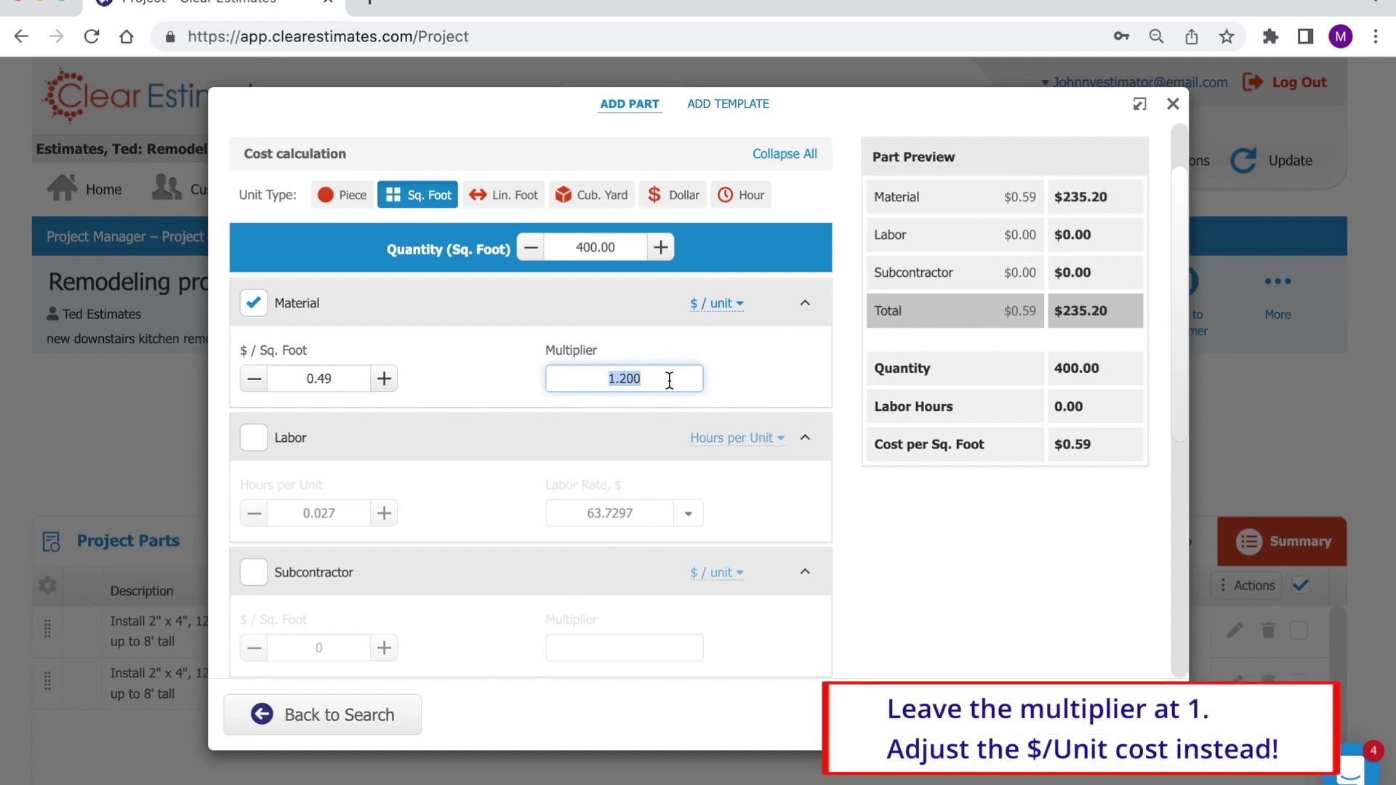
type("1")
left_click(734, 377)
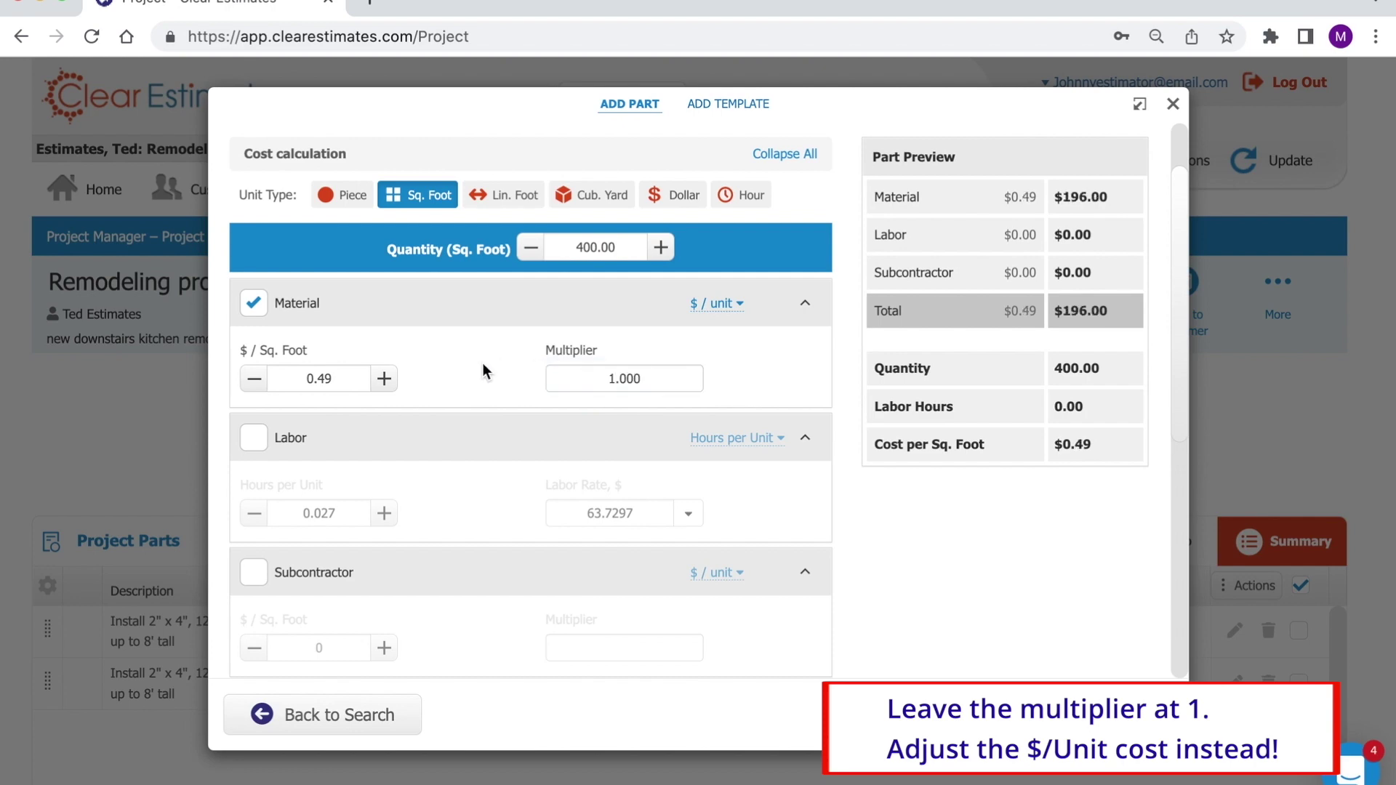
left_click(331, 378)
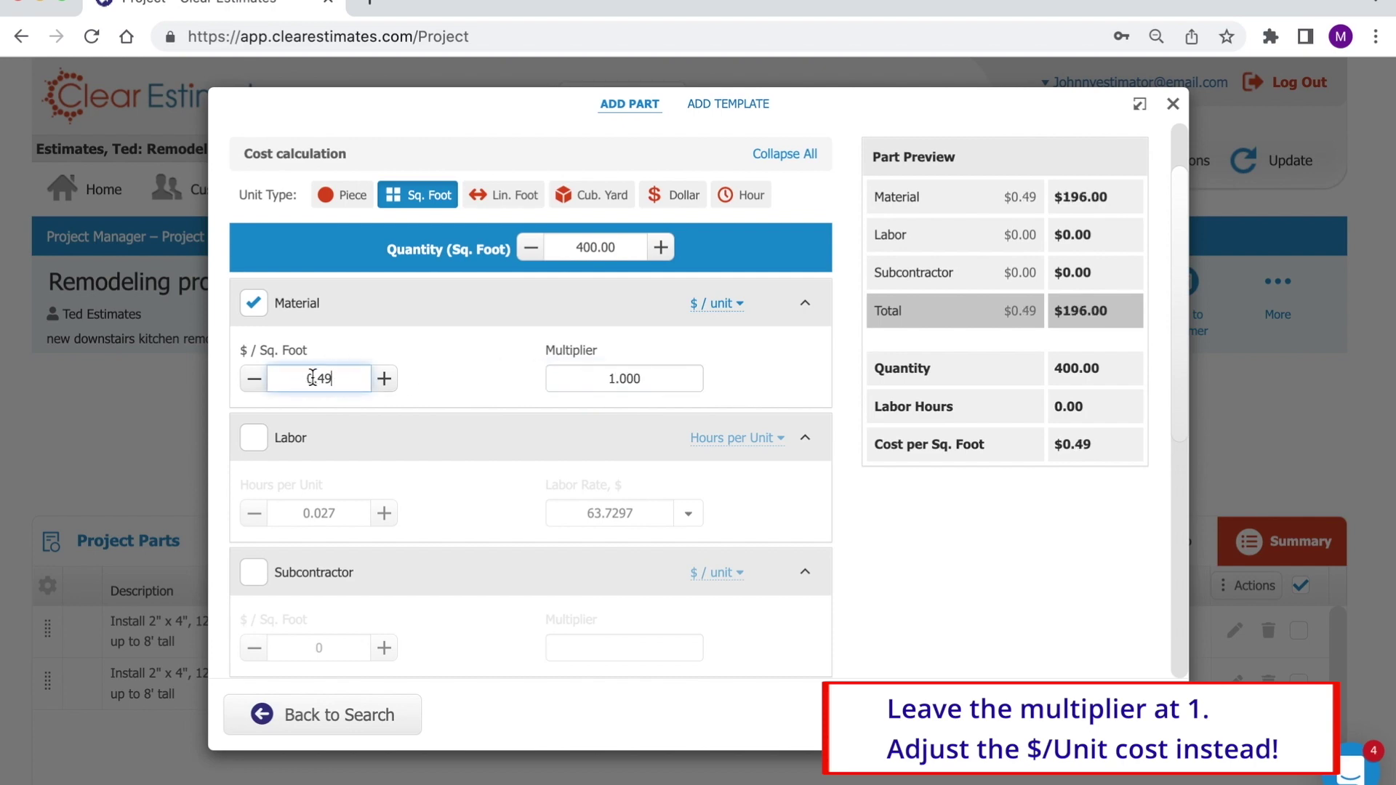
left_click(785, 377)
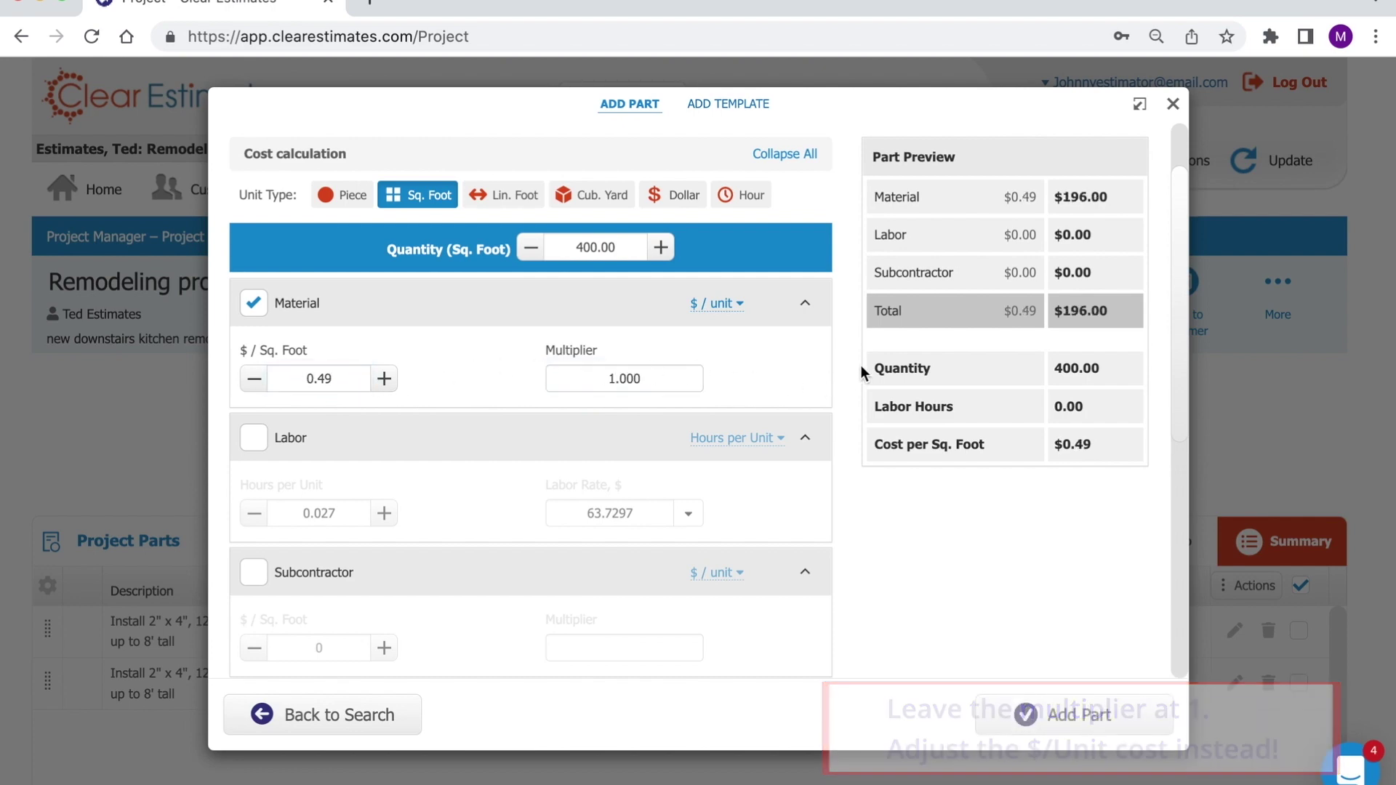
left_click_drag(1179, 242, 1176, 470)
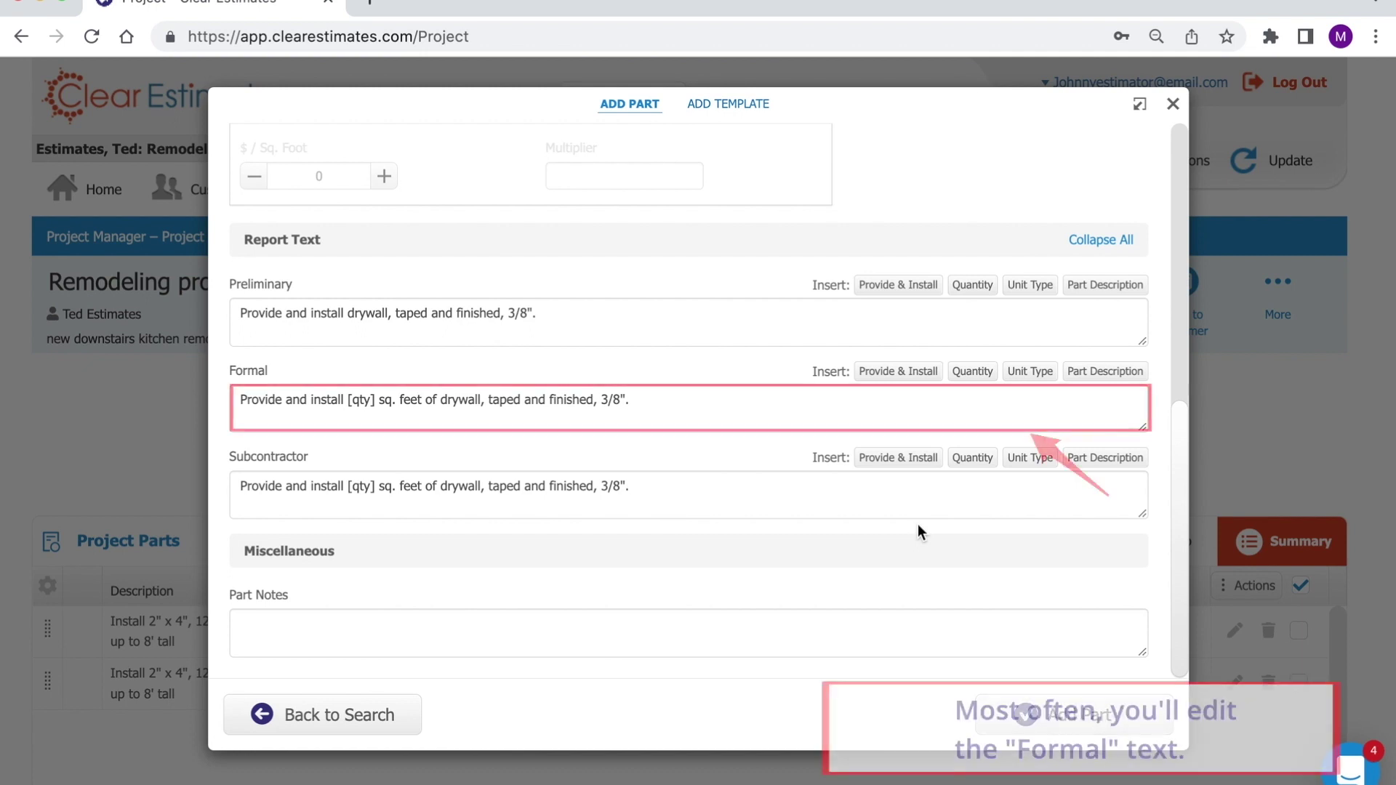
Step: Append 'To be installed by subcontractor' to the Formal text and add the 400 sq ft drywall part
left_click(761, 413)
type("To ")
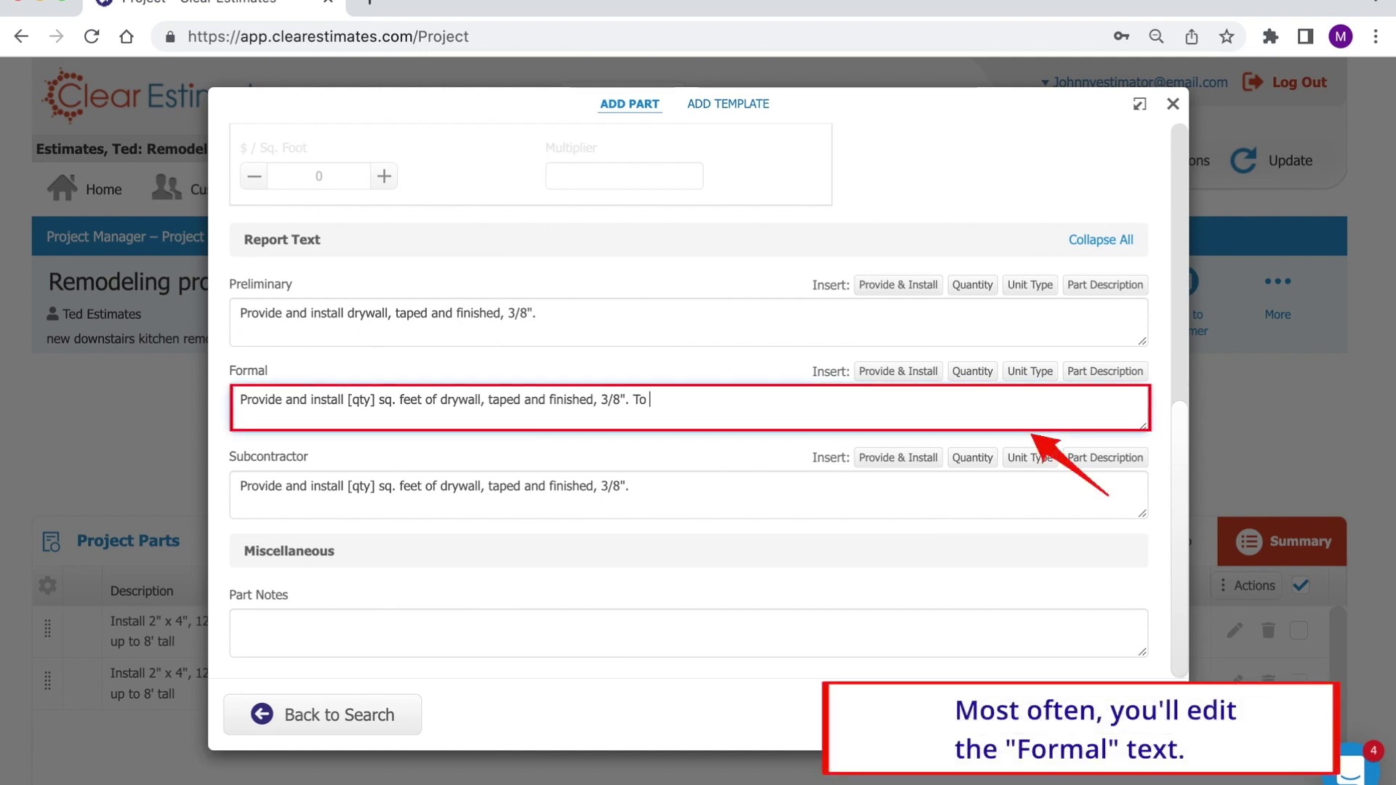
type("be installed by subcontractor.")
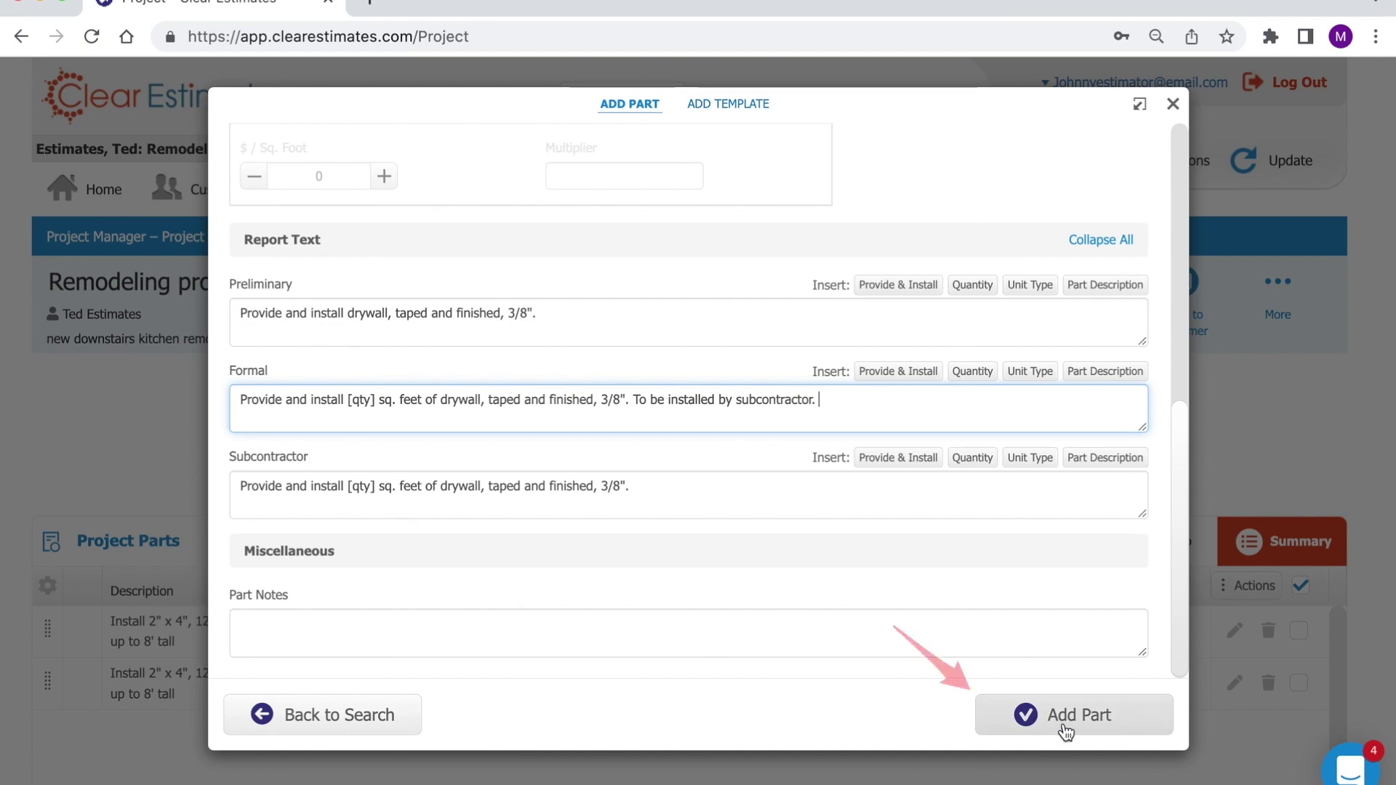
left_click(1065, 730)
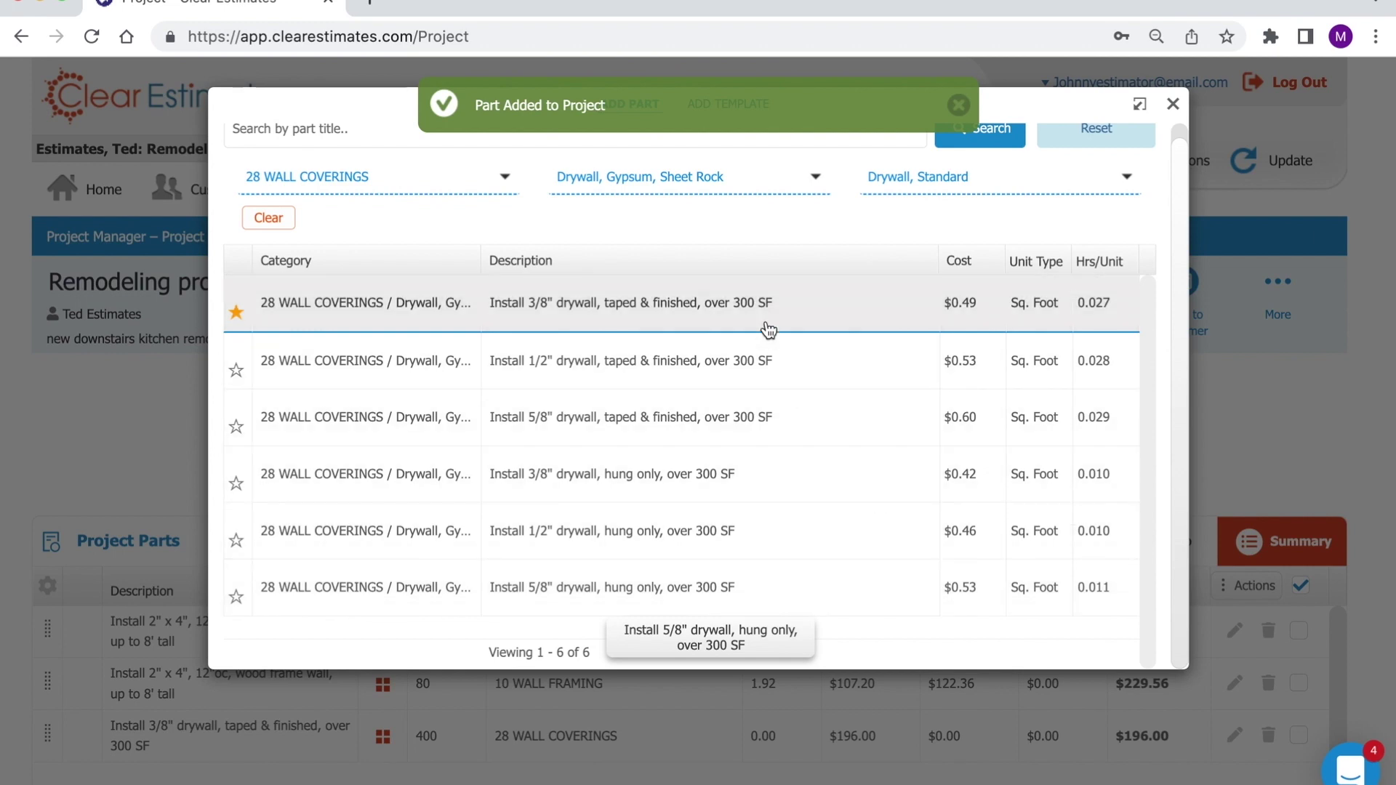
Step: Reopen the Install 3/8" drywall, taped & finished, over 300 SF part and edit its quantity
left_click(639, 320)
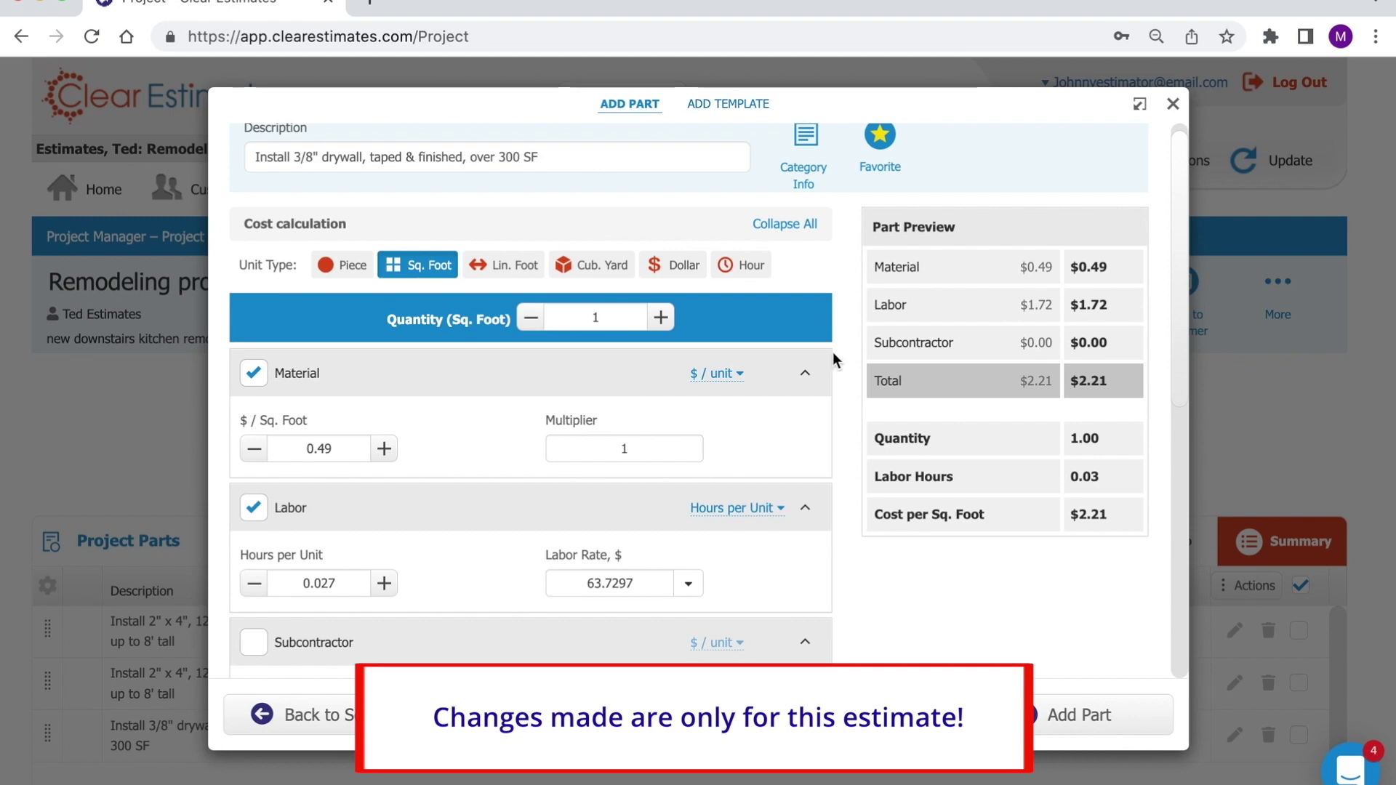
left_click(377, 713)
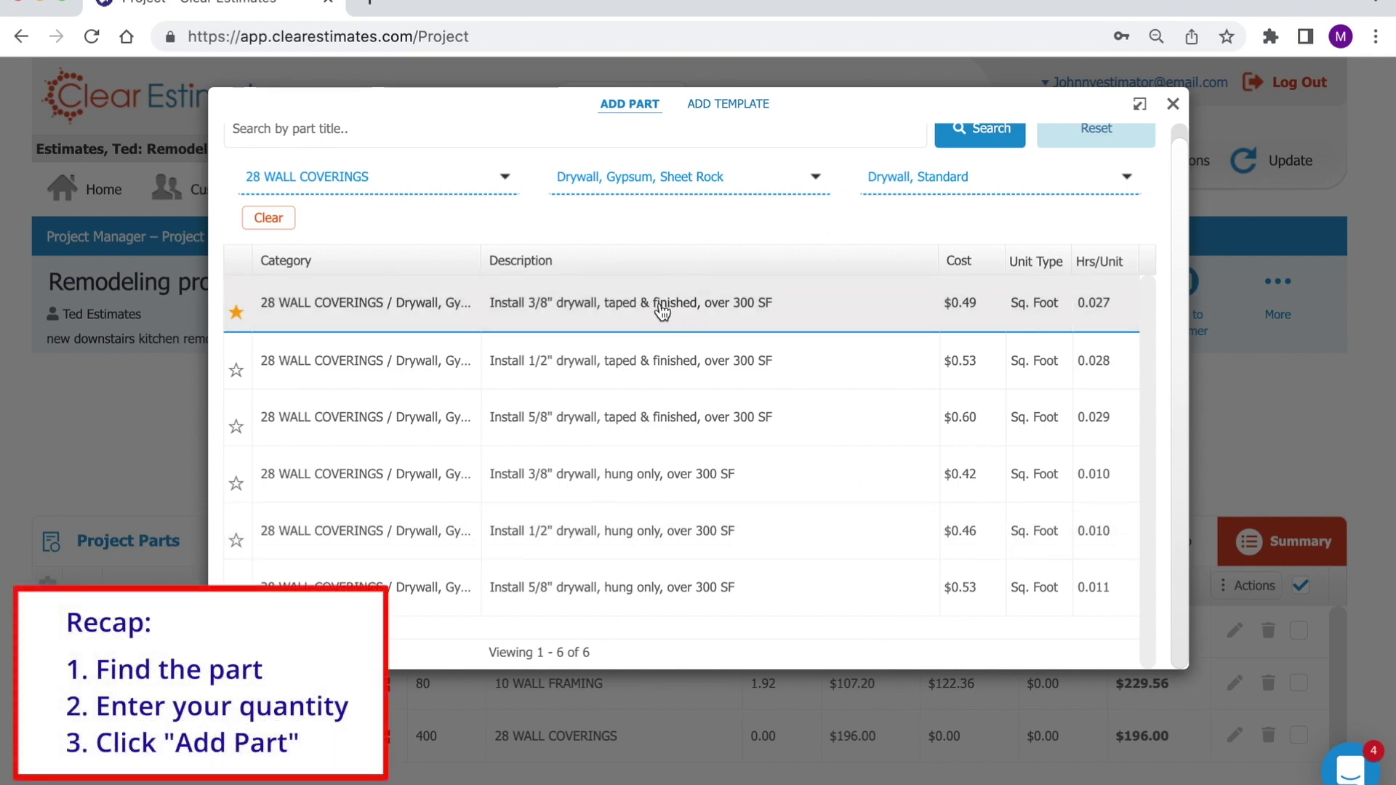
left_click(662, 311)
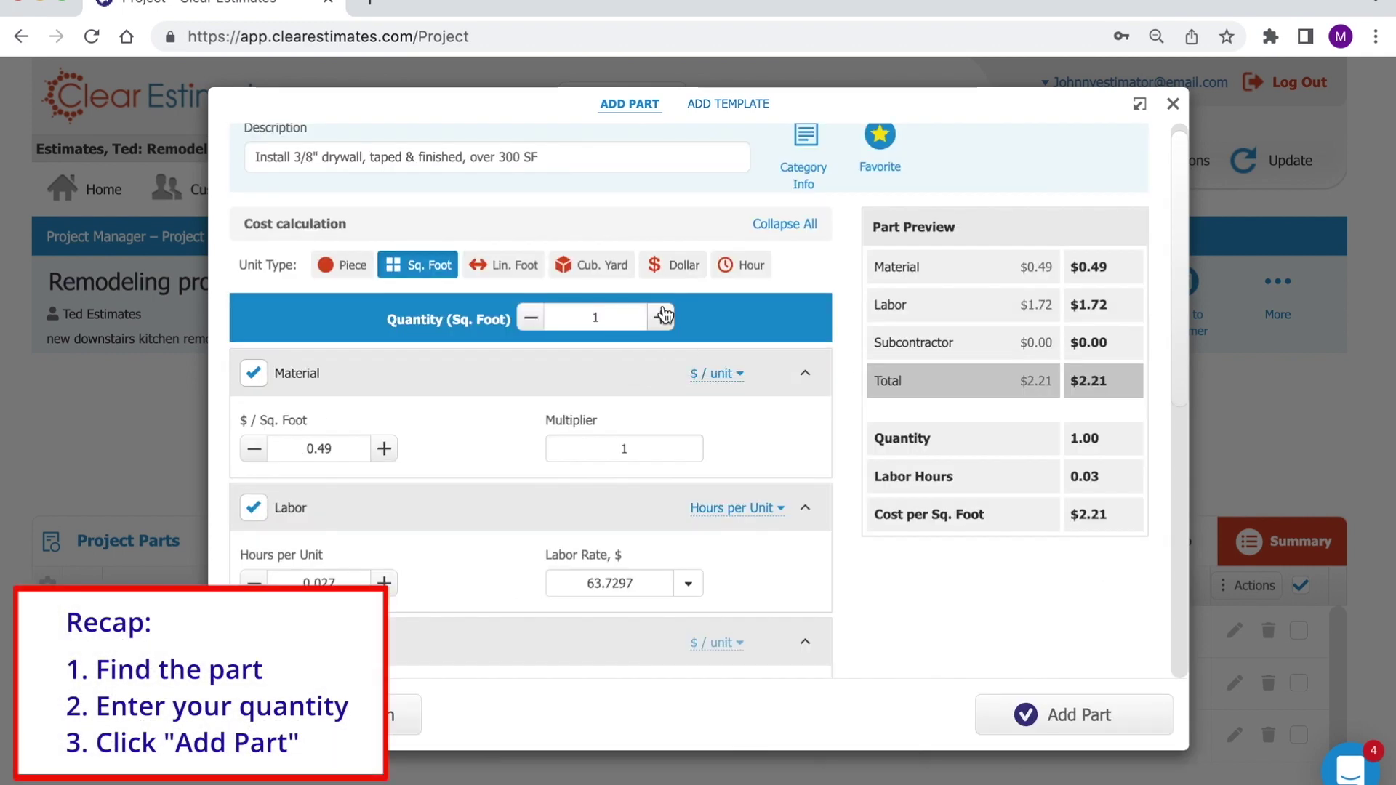
left_click(611, 318)
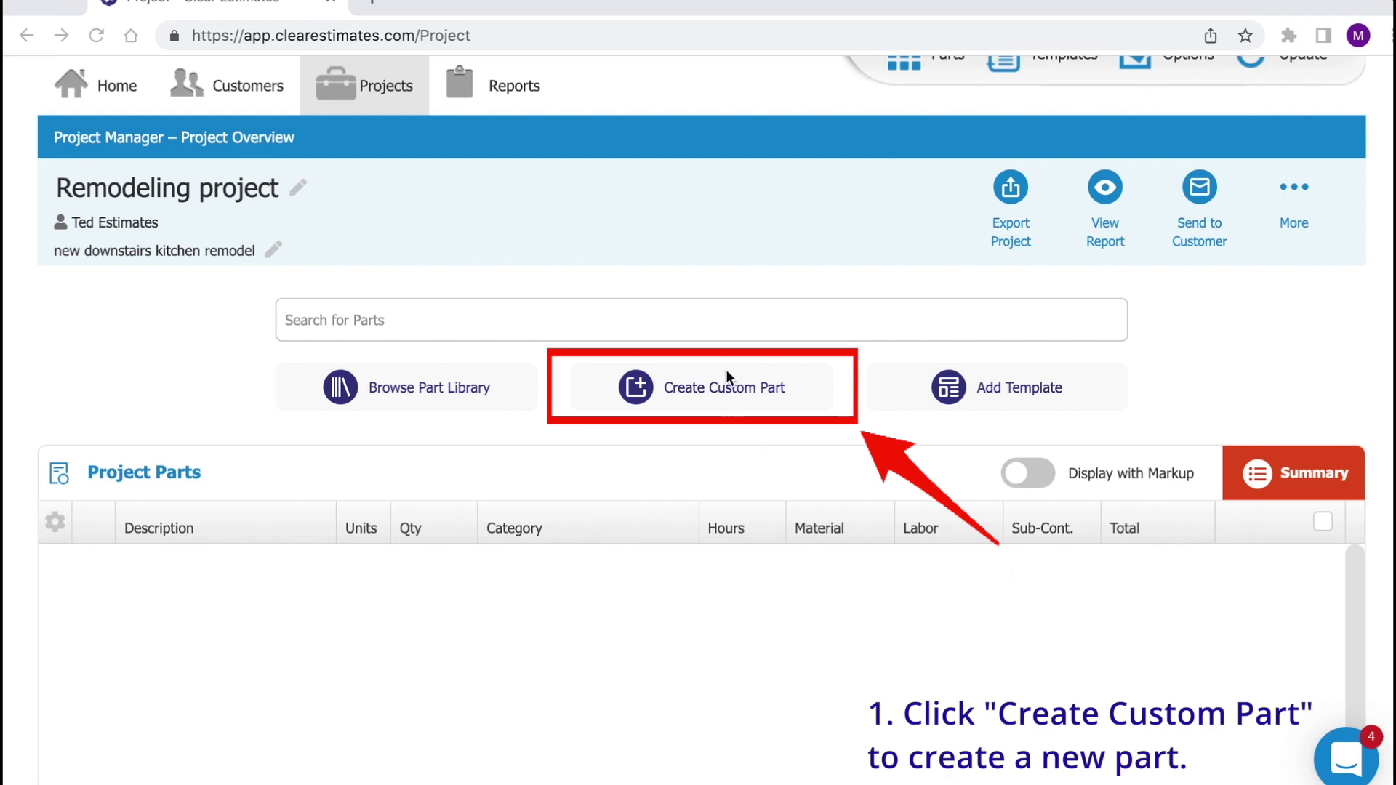
Step: Start a new custom part from the Remodeling project overview
left_click(715, 391)
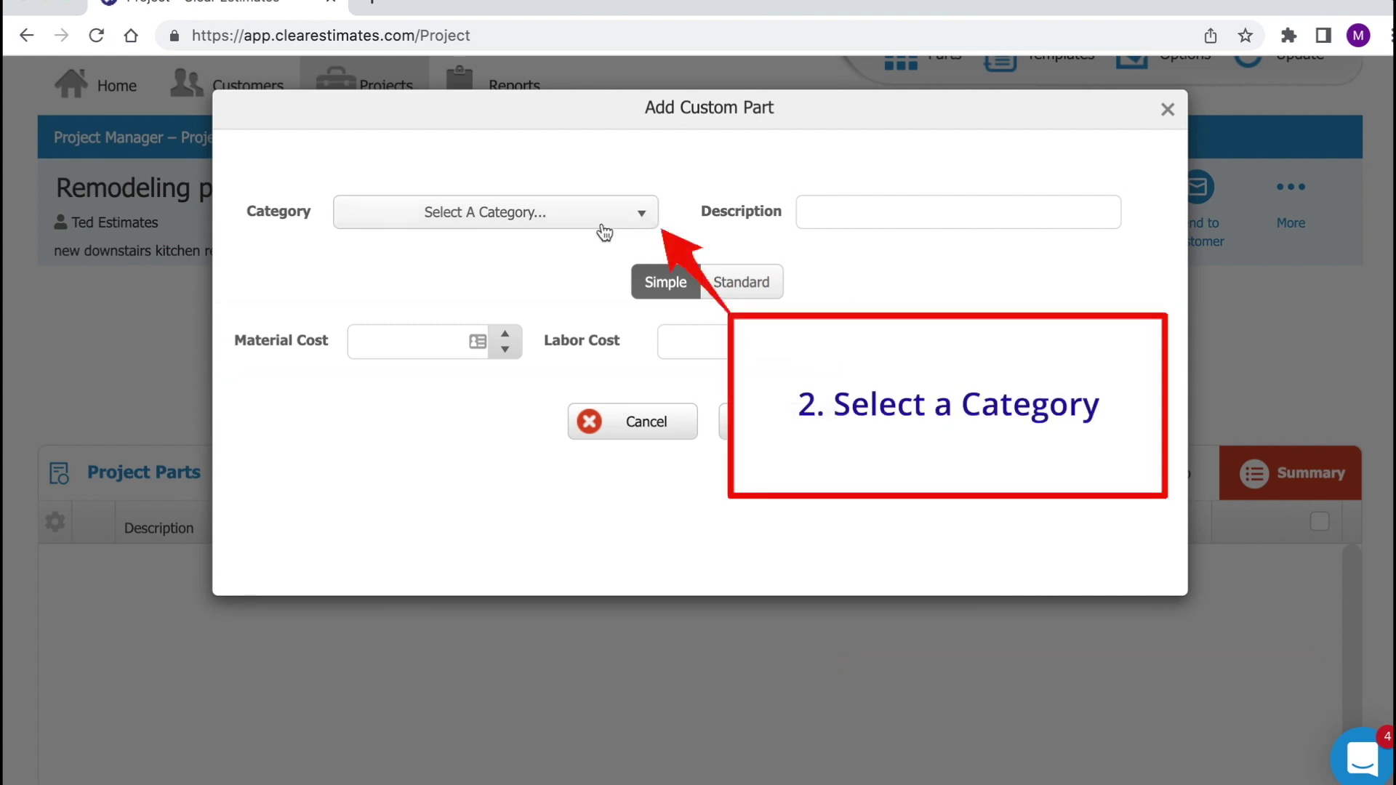
Step: Put the custom part in 28 WALL COVERINGS with the description 'Drywall install'
left_click(574, 212)
scroll(538, 323, "down", 5)
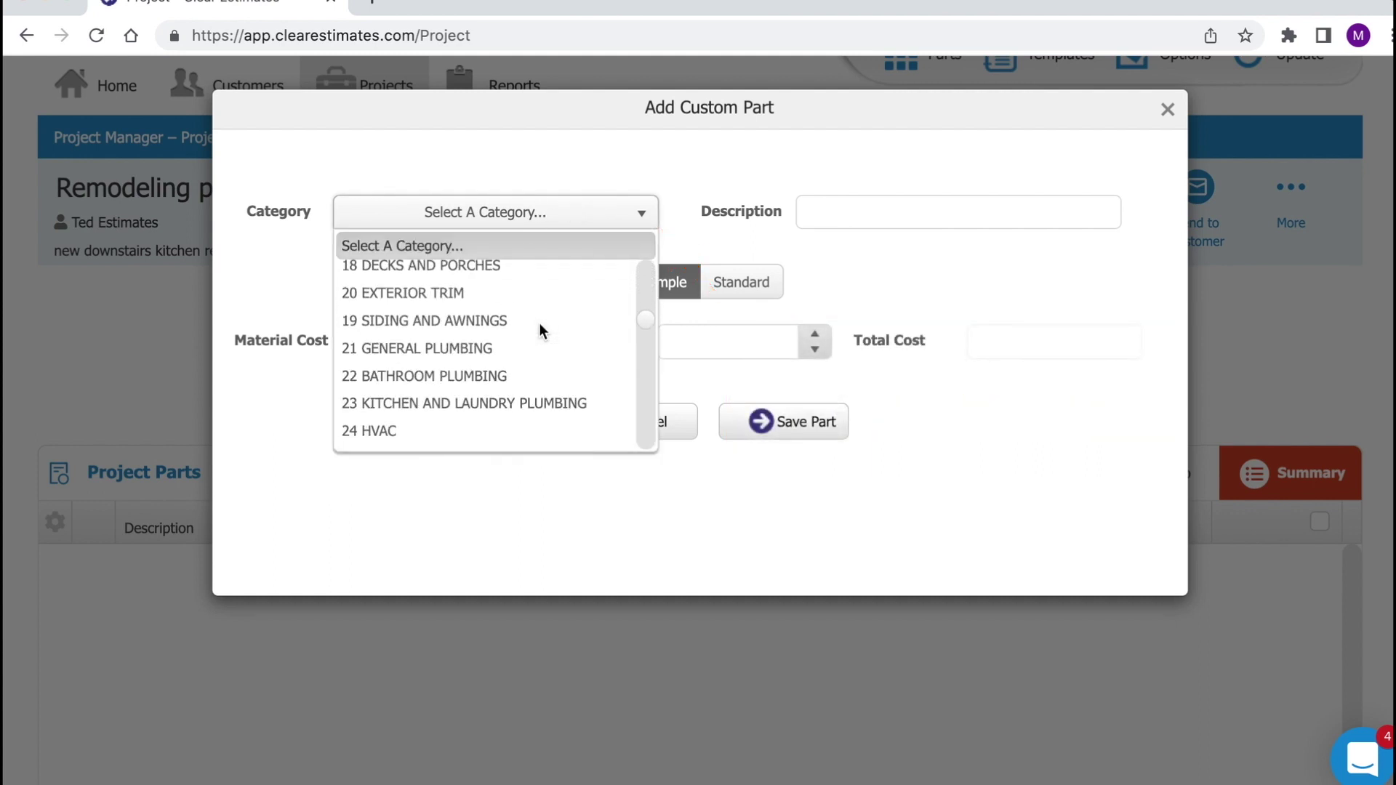
scroll(539, 331, "down", 3)
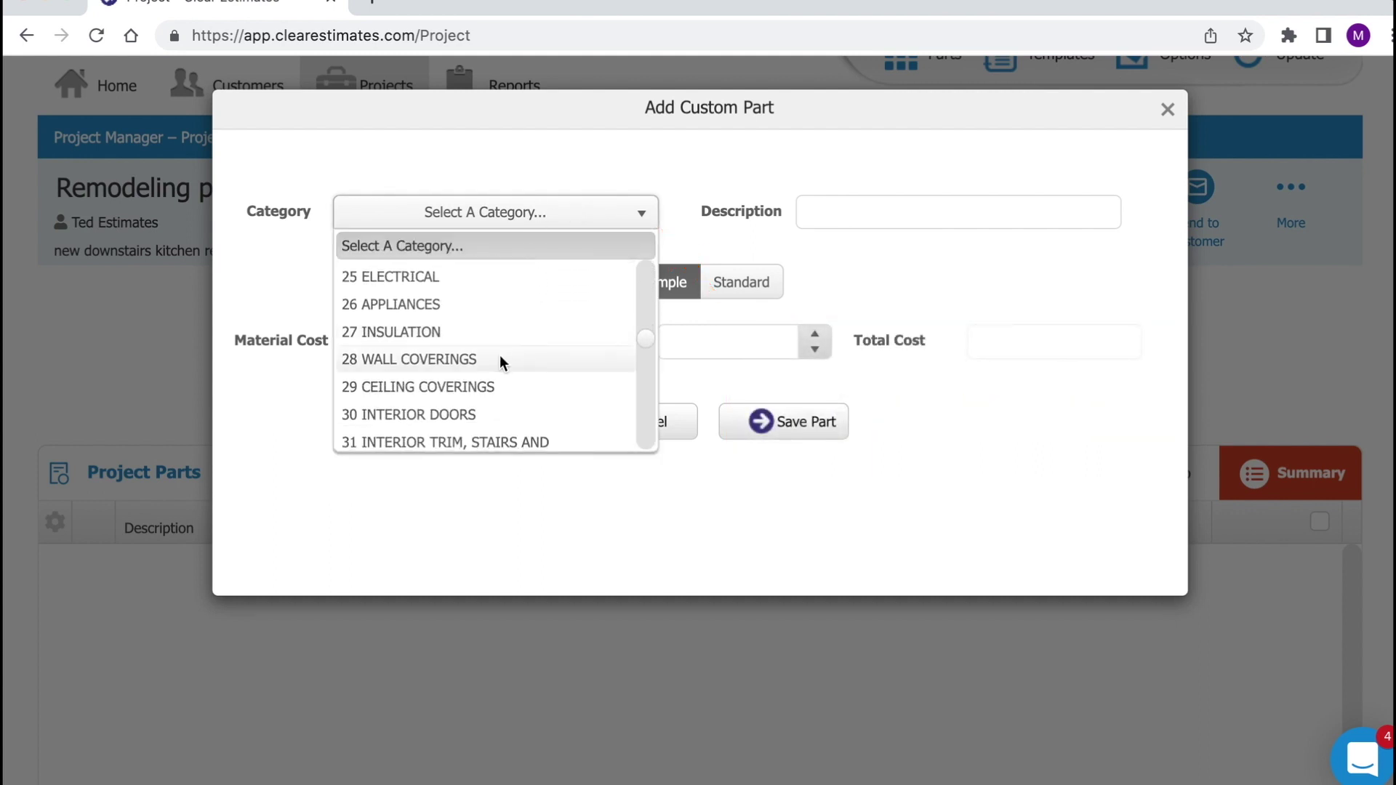
left_click(477, 359)
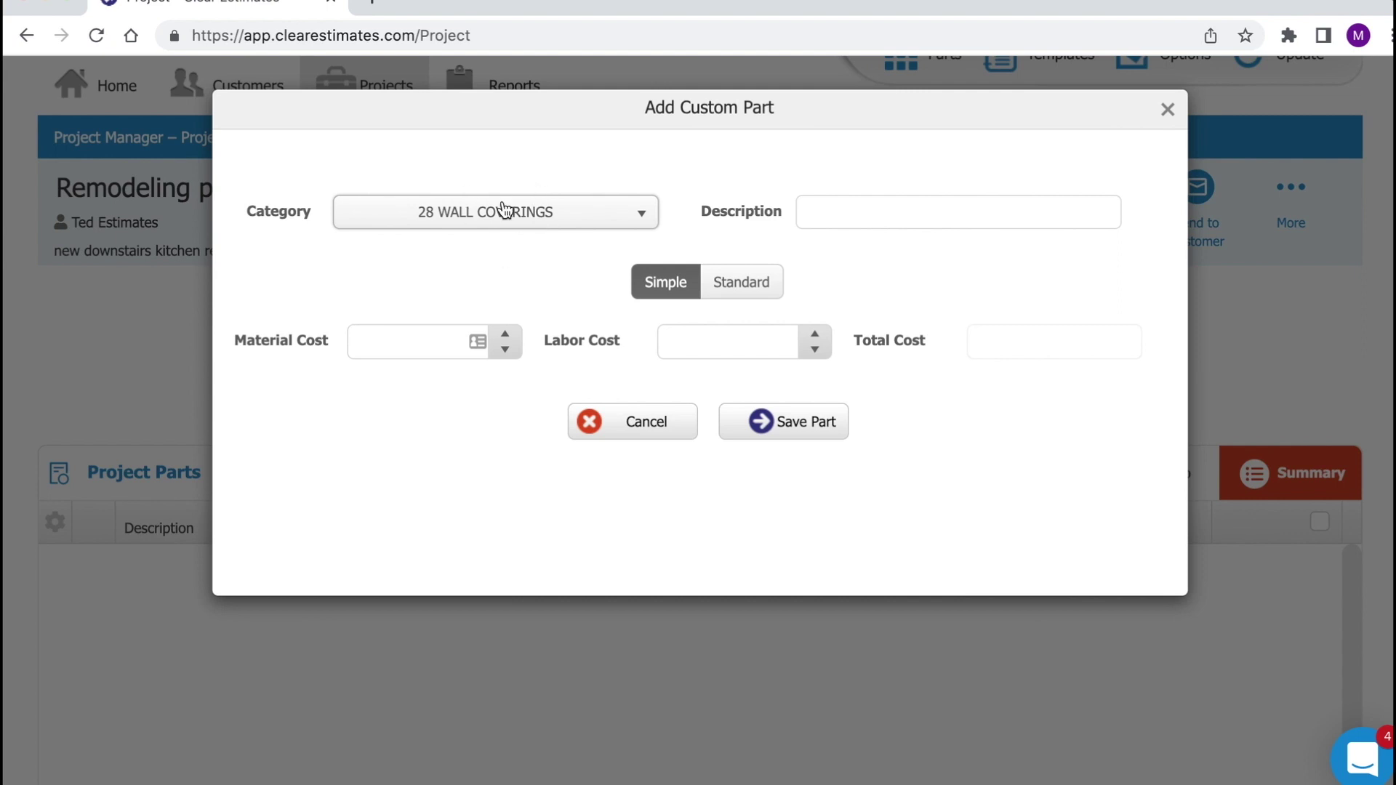
left_click(839, 217)
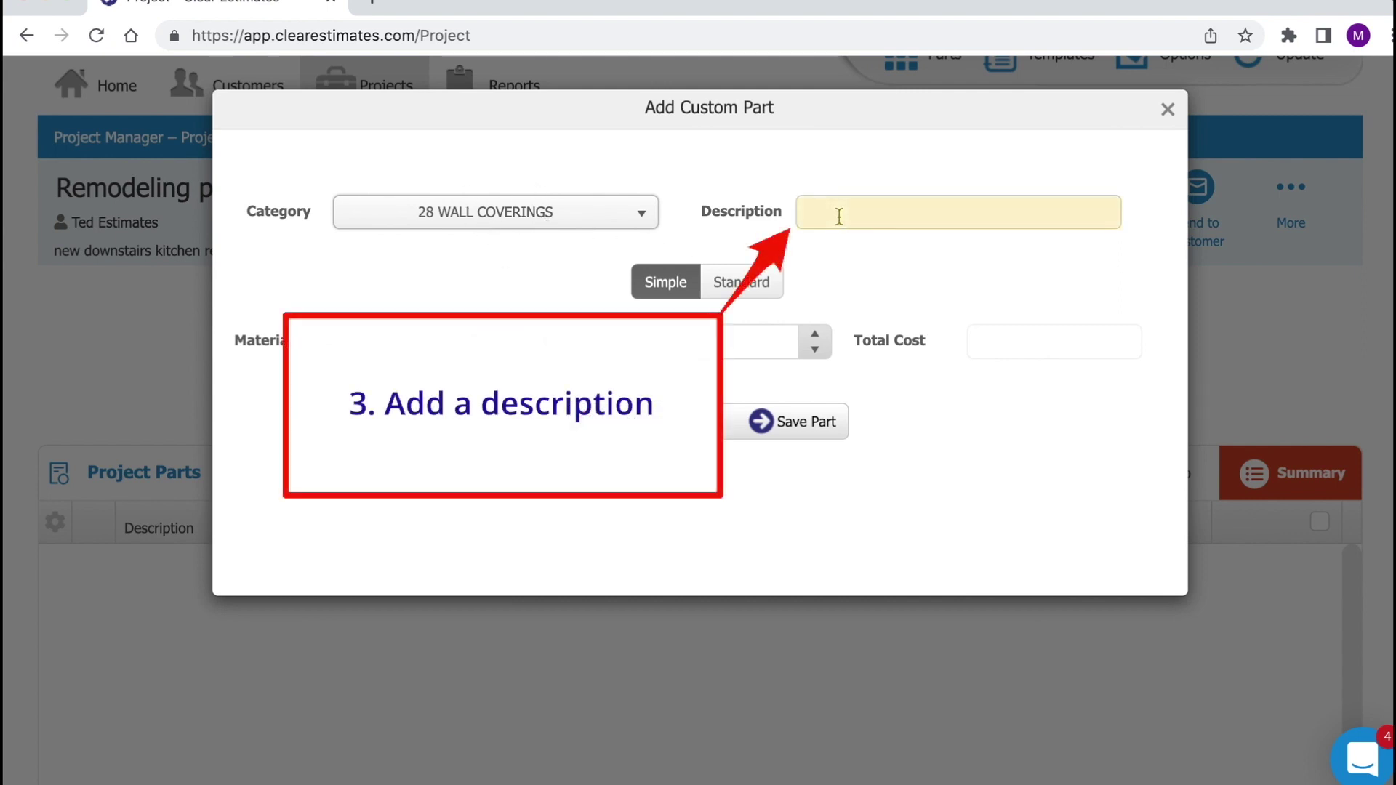
left_click(839, 217)
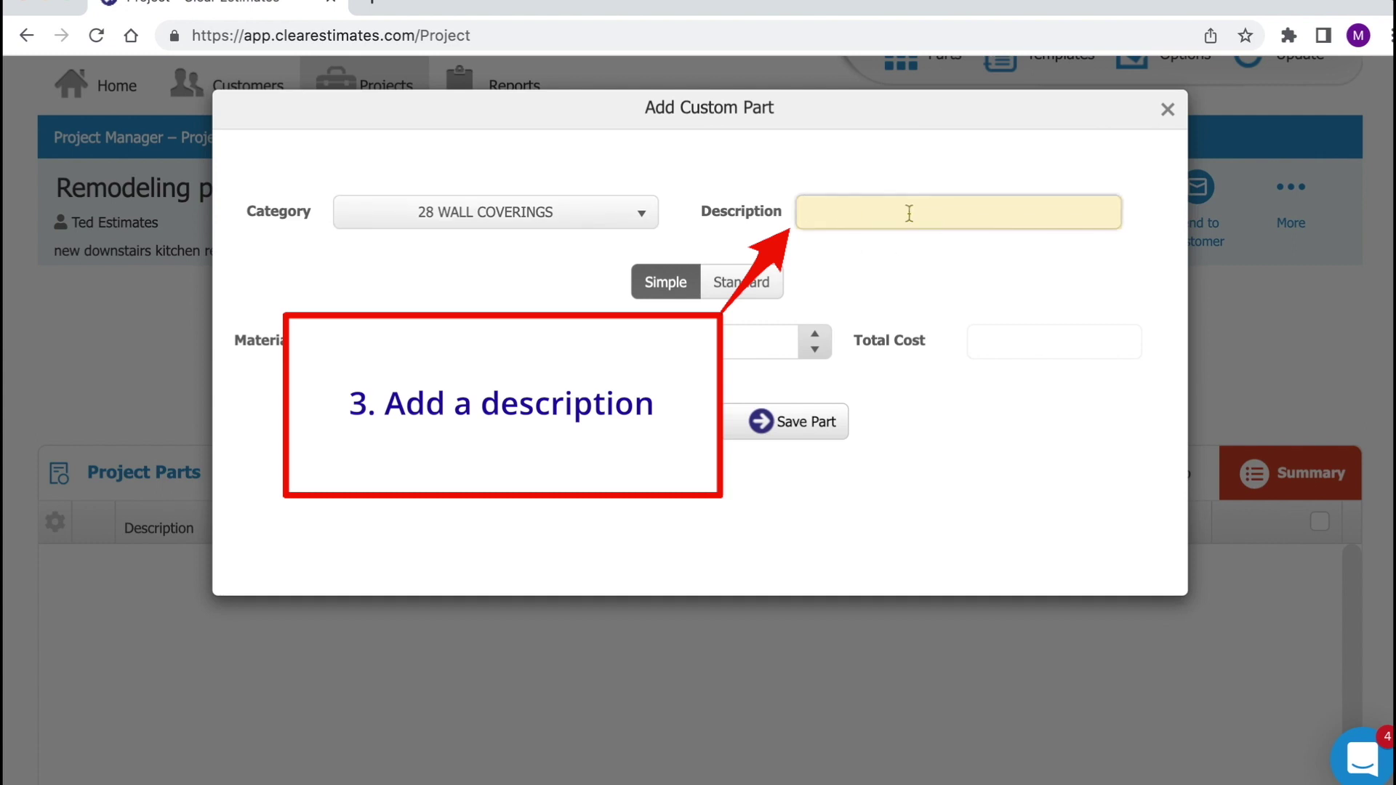
type("Drywall install")
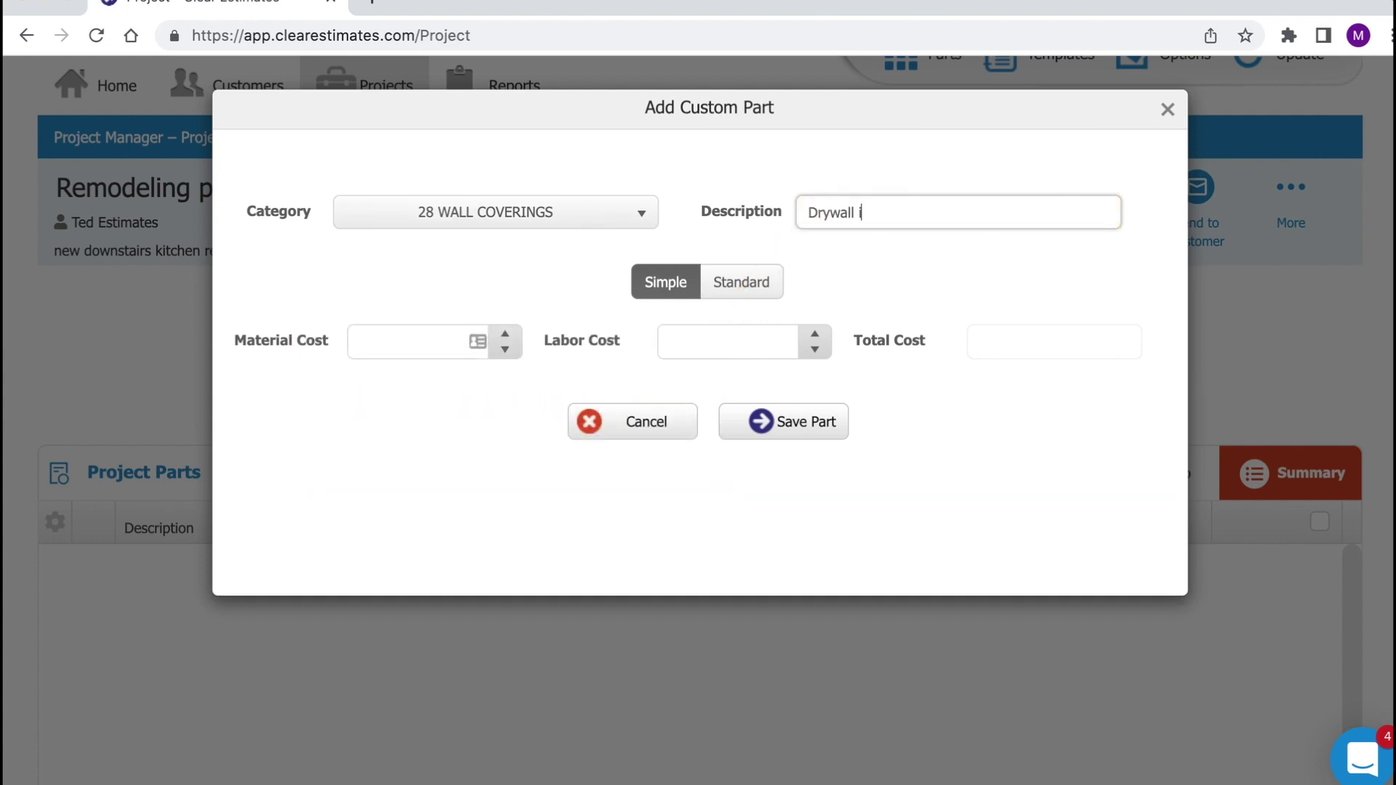
left_click(944, 293)
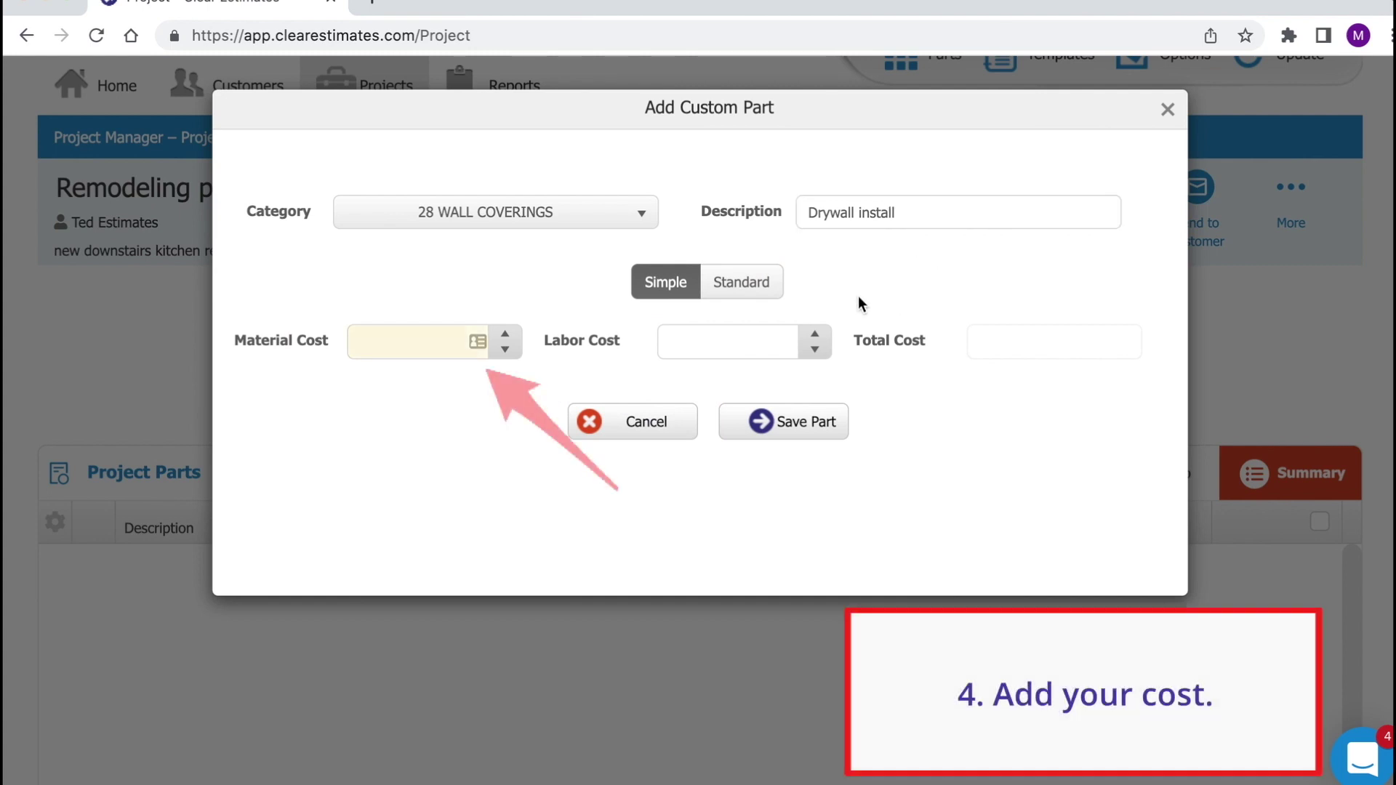
Step: Enter 200 material cost and 300 labor cost for a 500.00 total
left_click(408, 345)
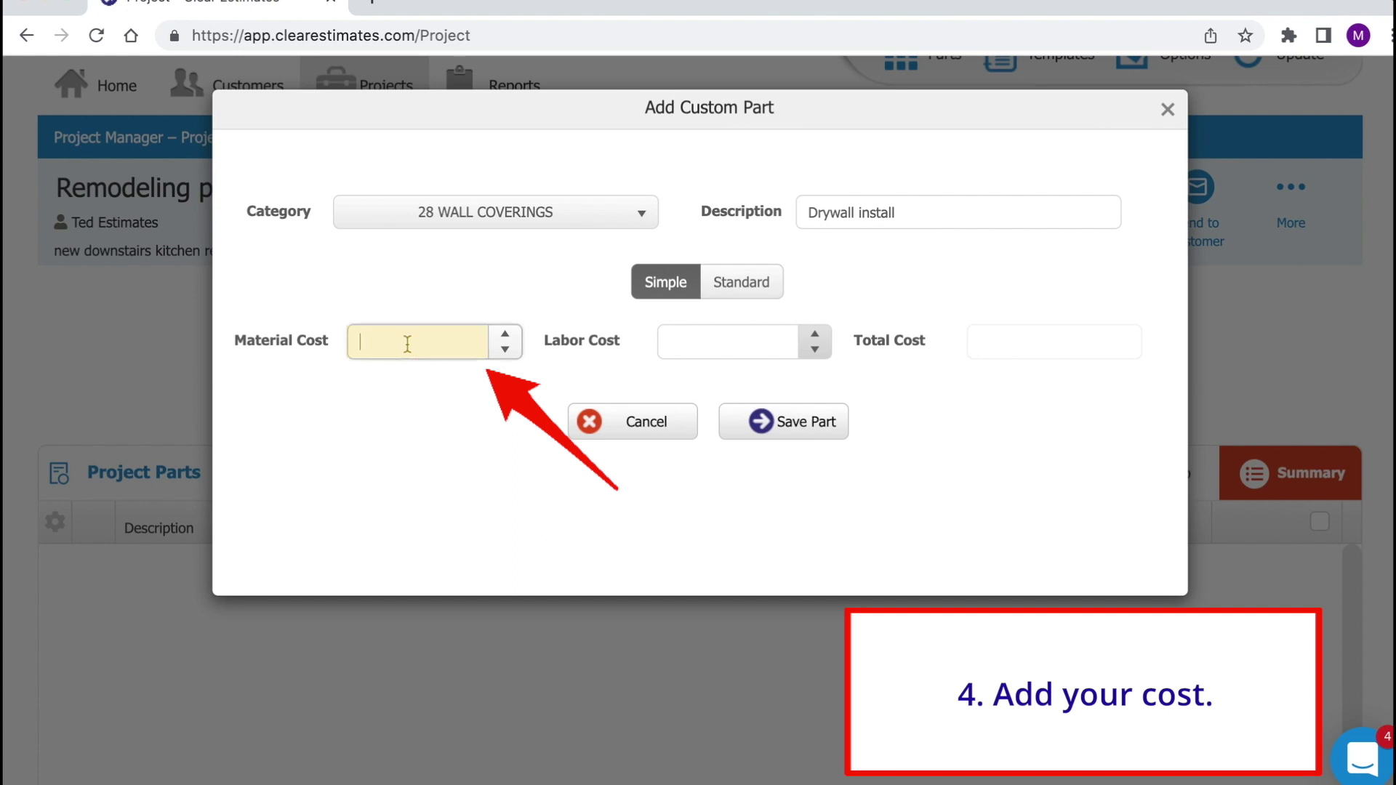
type("200")
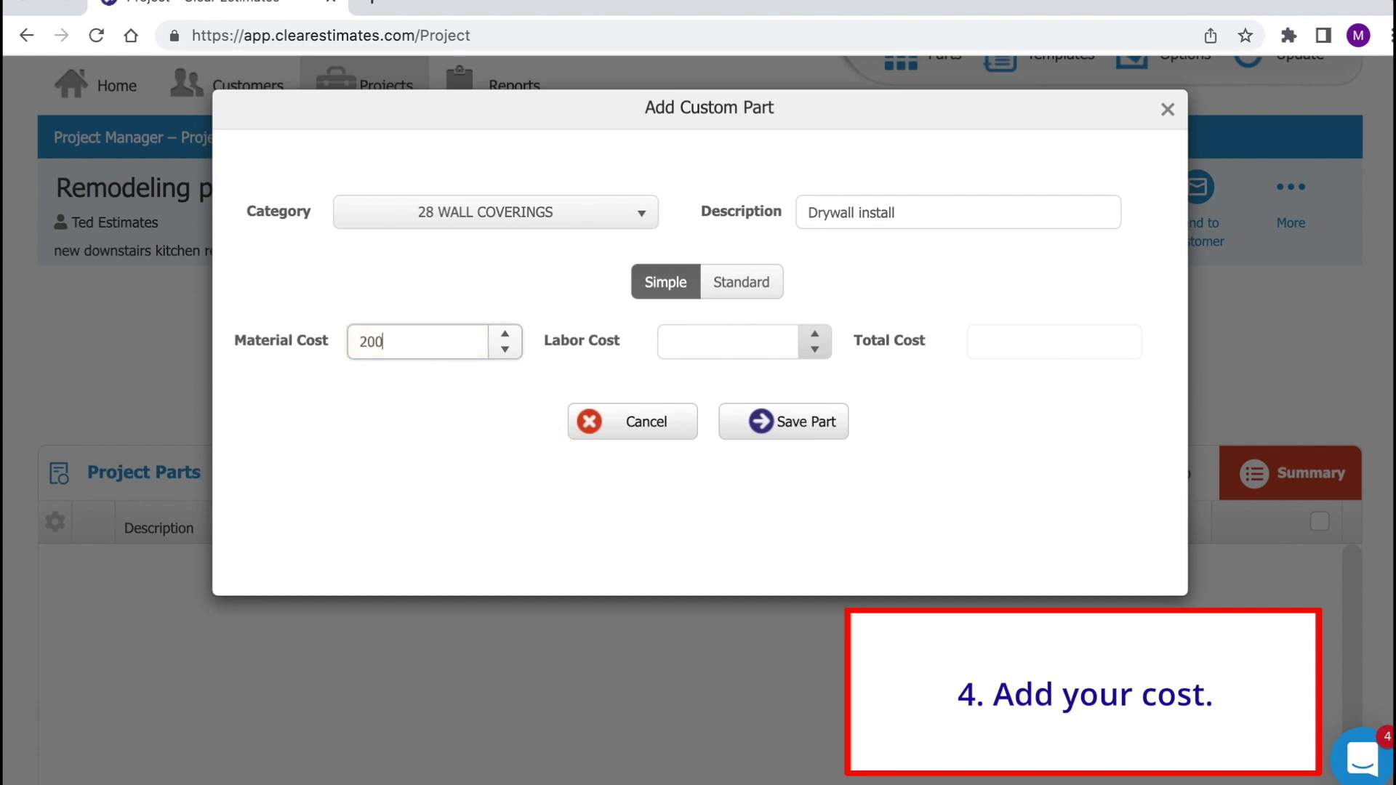
key("Tab")
left_click(720, 334)
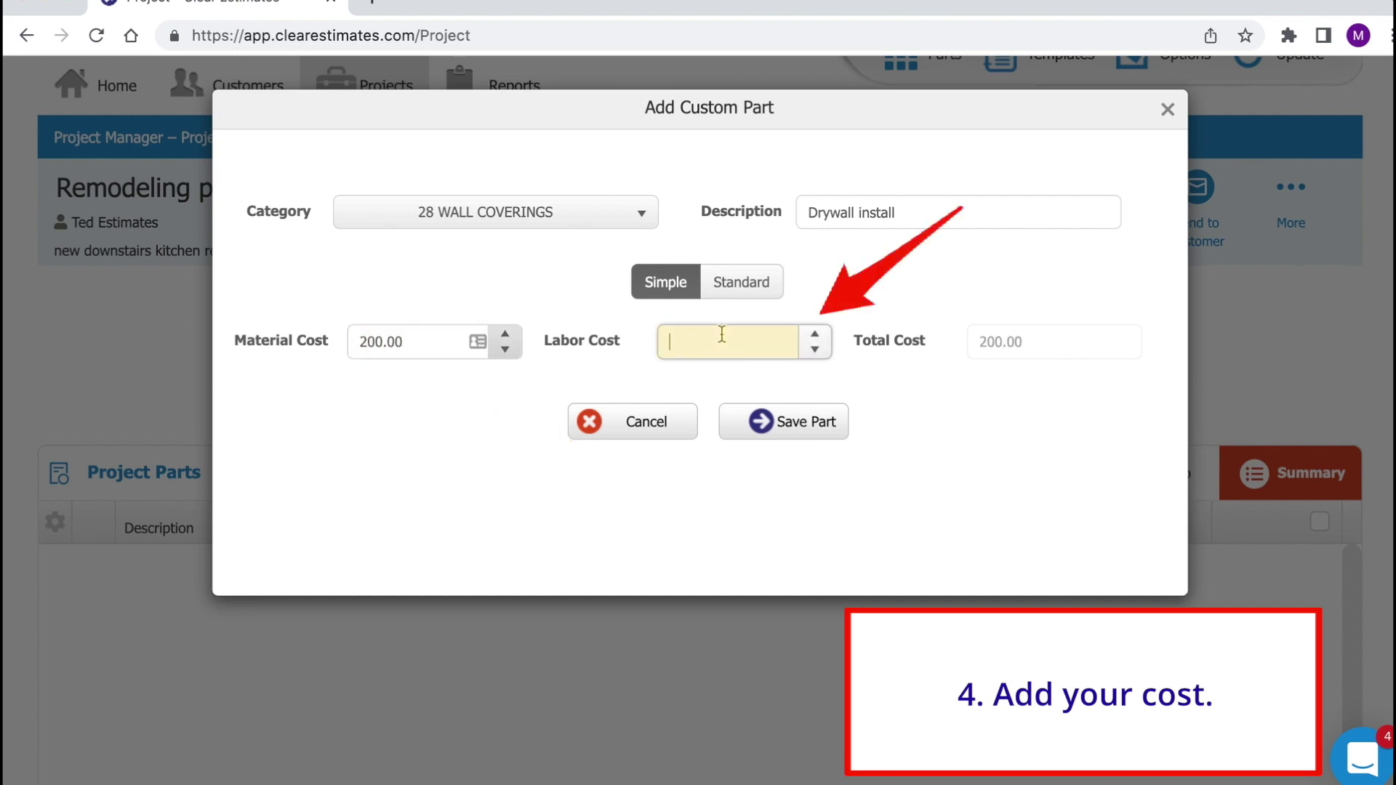
type("300")
left_click(928, 434)
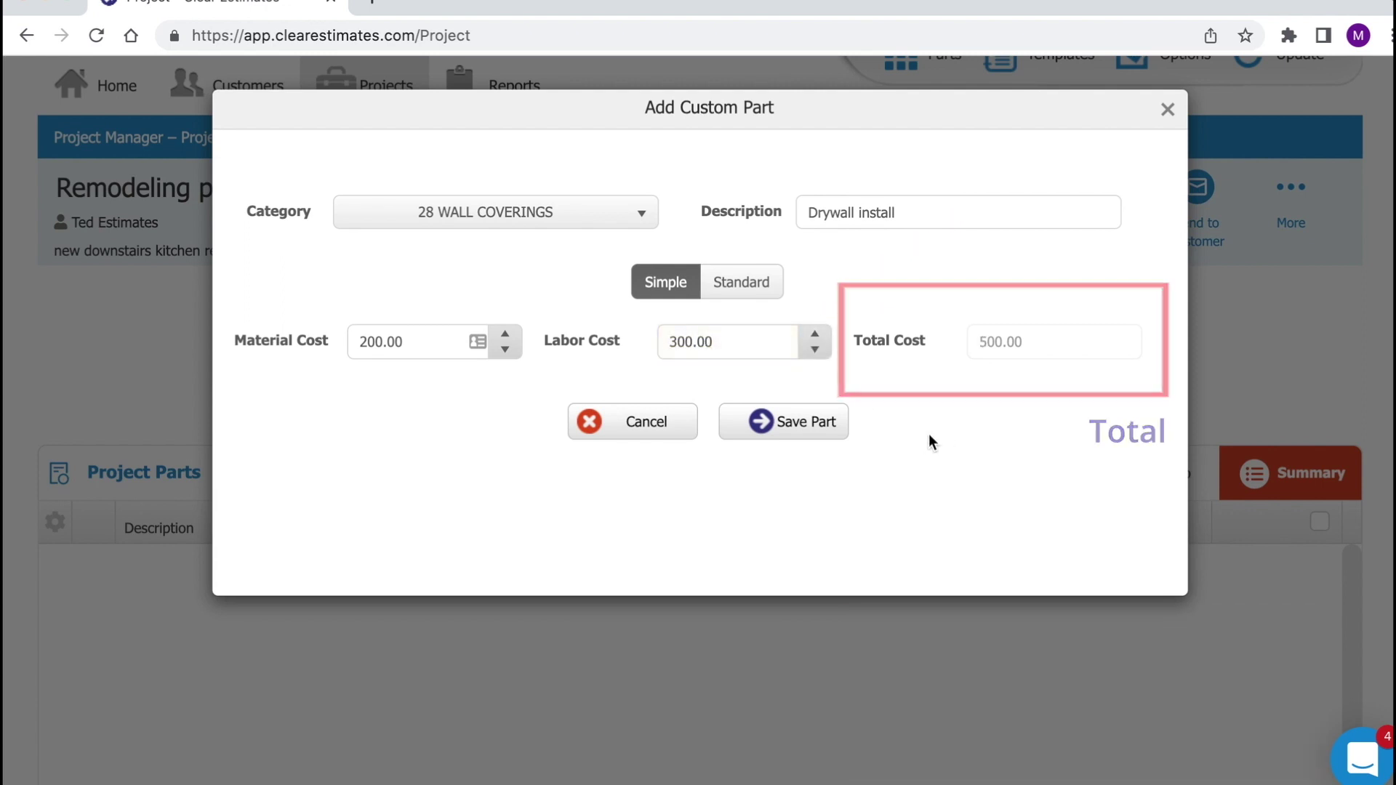
Step: Save the Drywall install part and switch the new custom part form to Standard mode
left_click(799, 430)
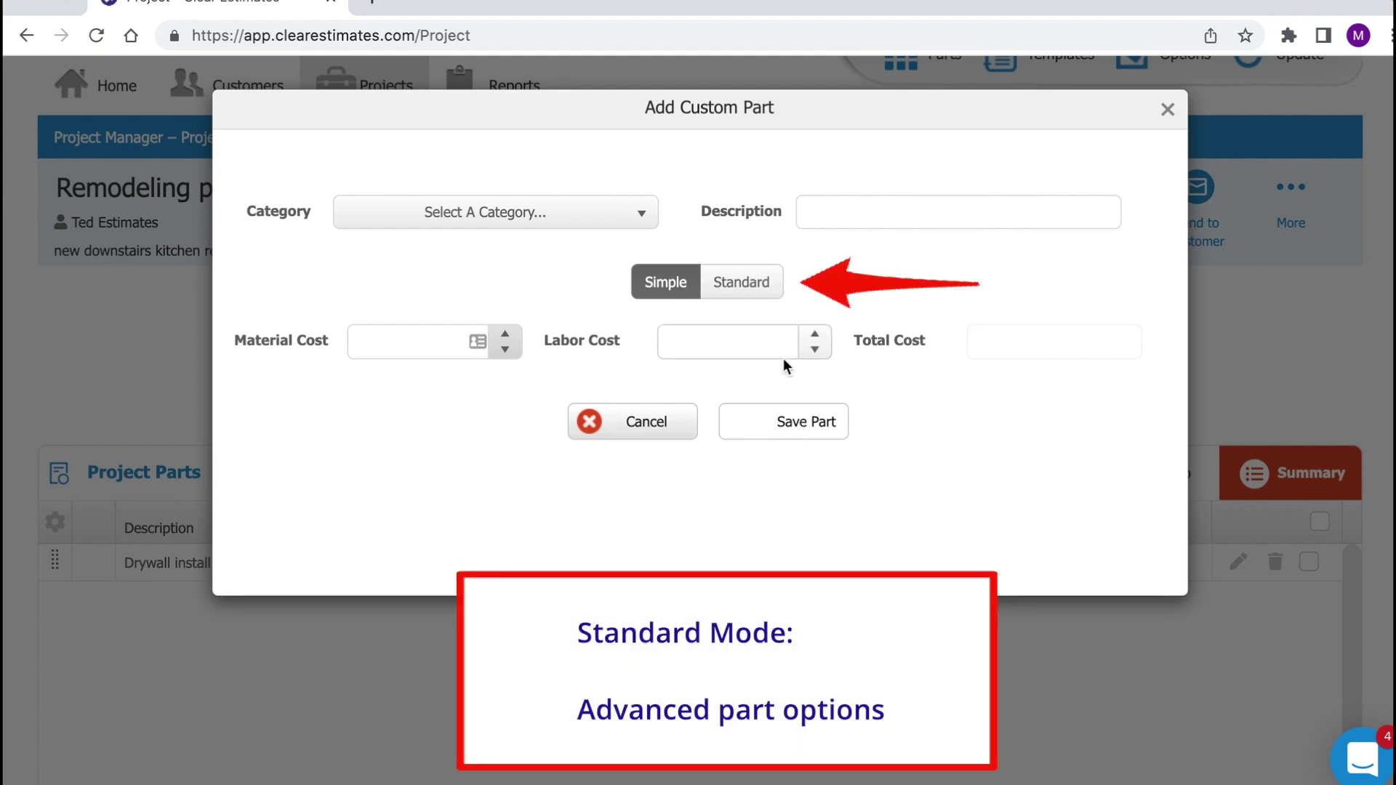
left_click(739, 285)
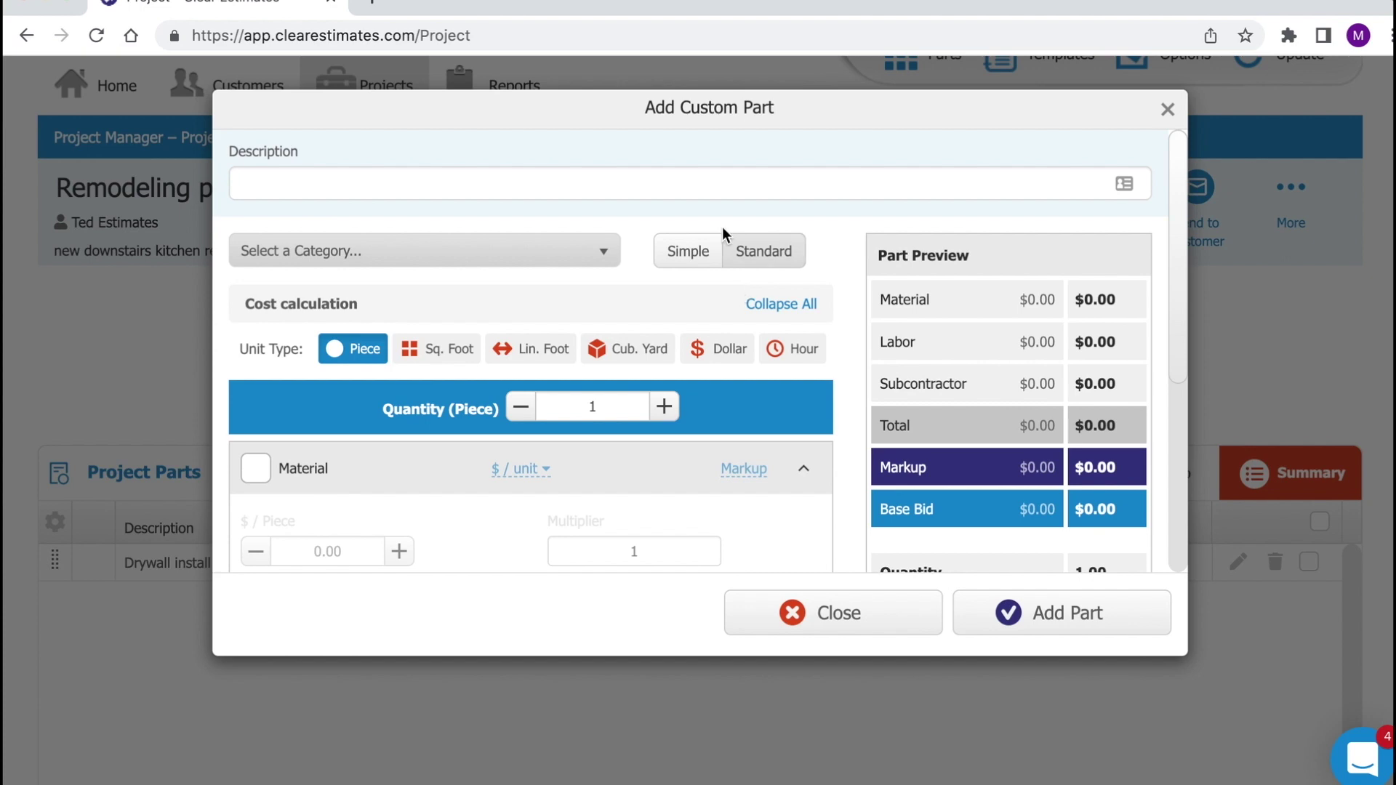
Step: Name the custom part 'Drywall sub hours' and put it in the 28 WALL COVERINGS category
left_click(702, 185)
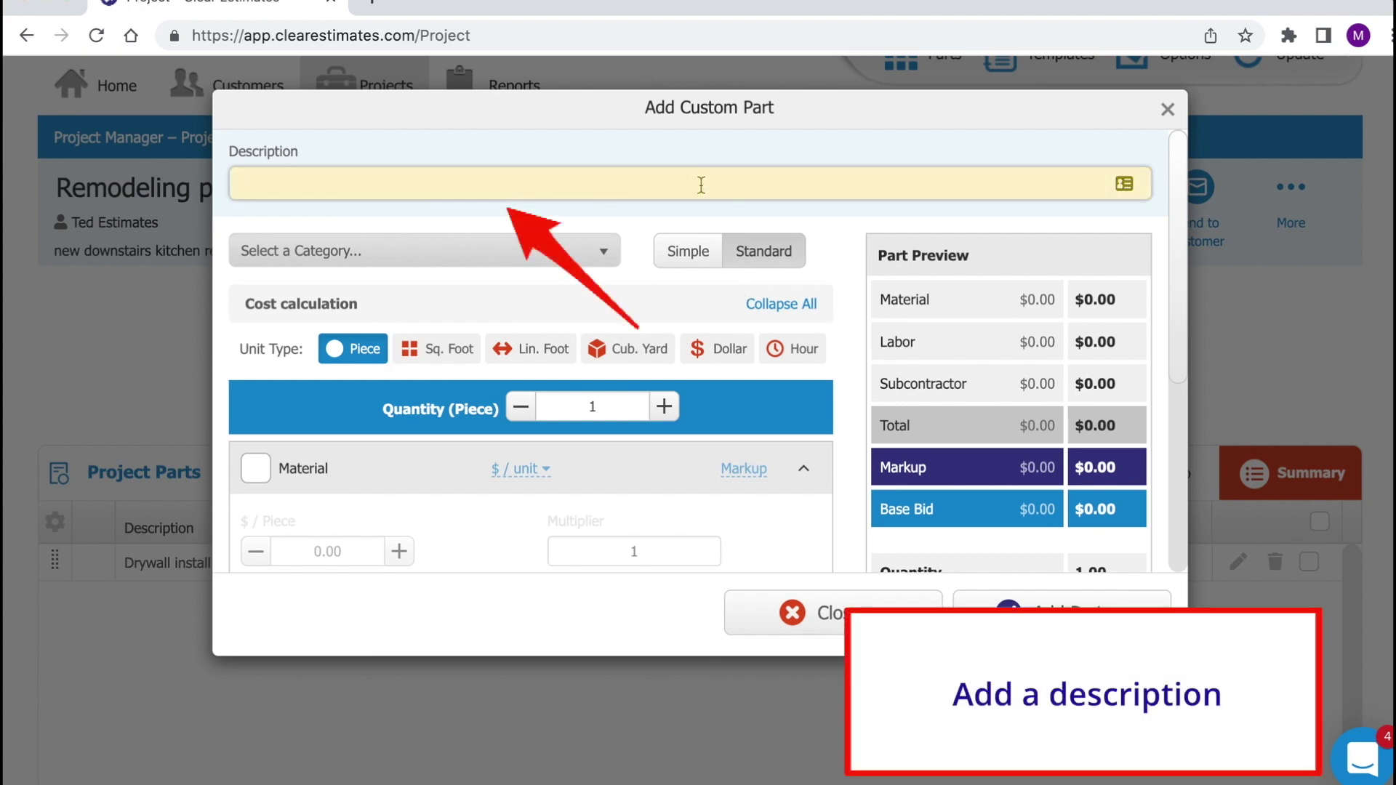
type("Drywal")
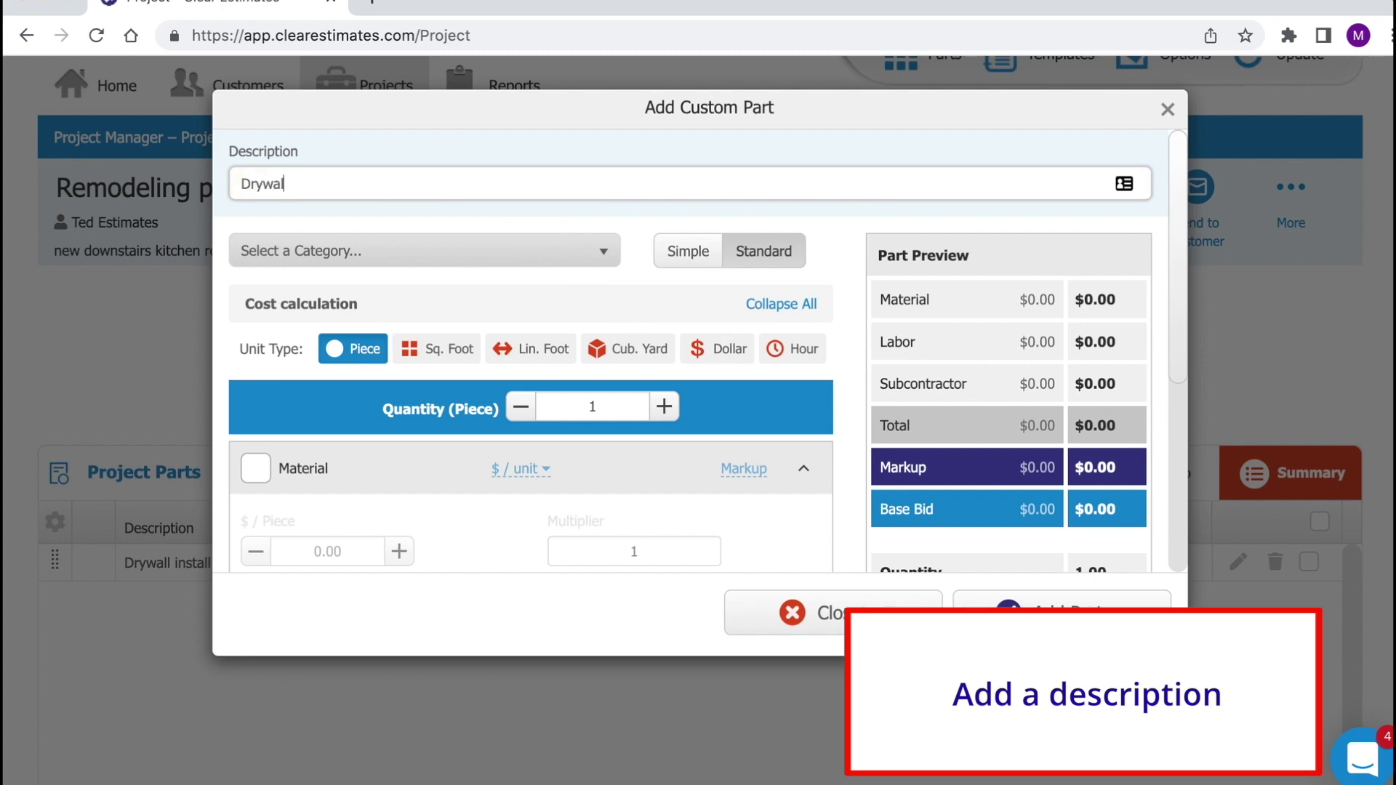
type("l sub hours")
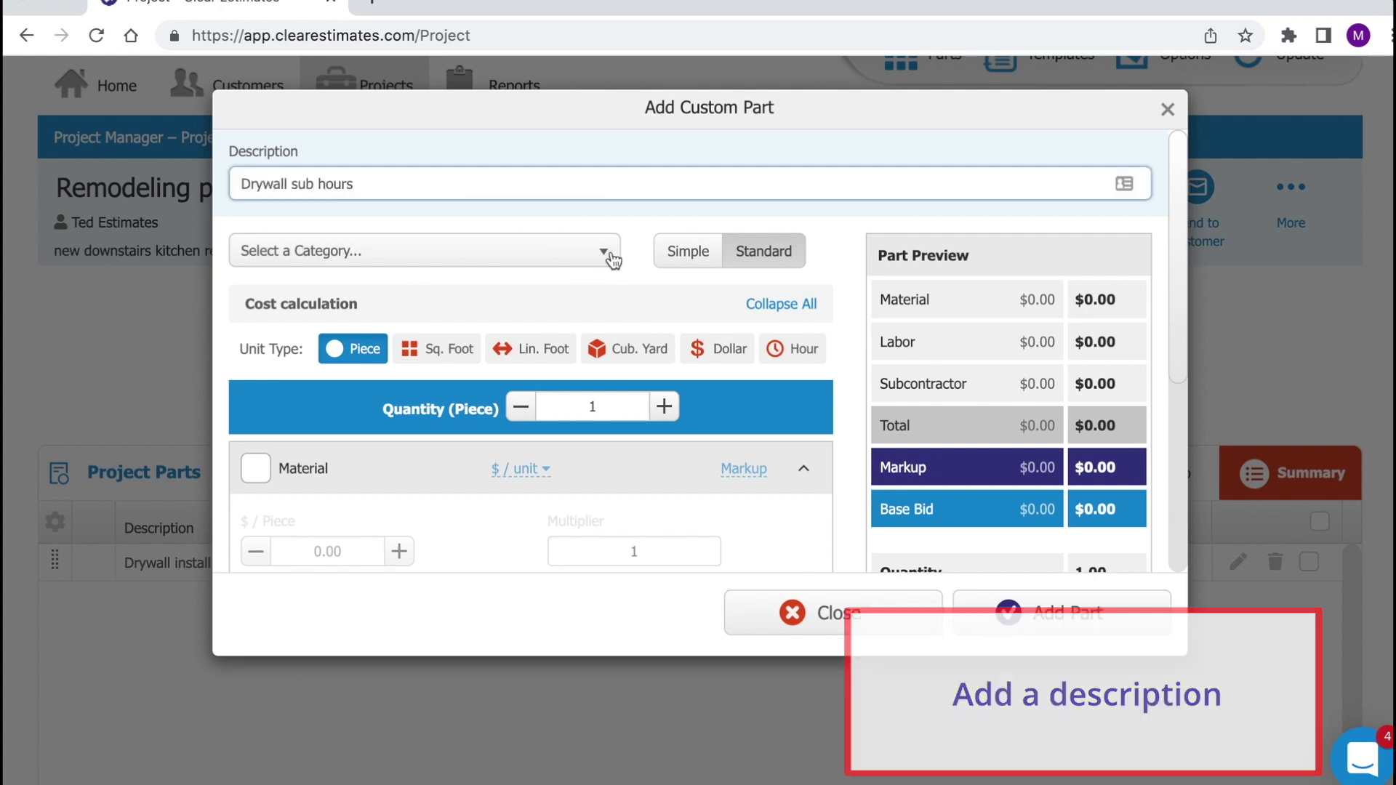
left_click(656, 288)
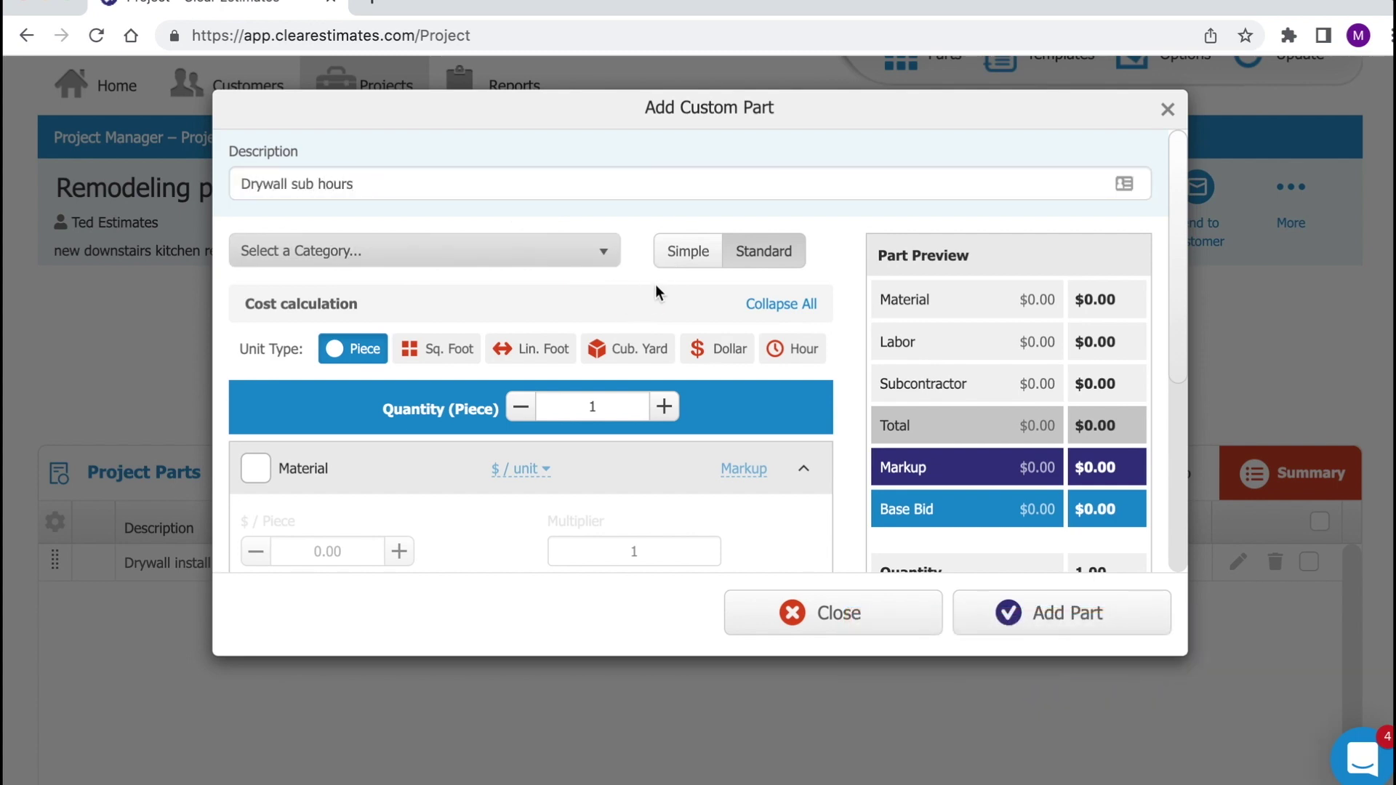
left_click(604, 252)
left_click_drag(605, 305, 604, 379)
left_click(381, 422)
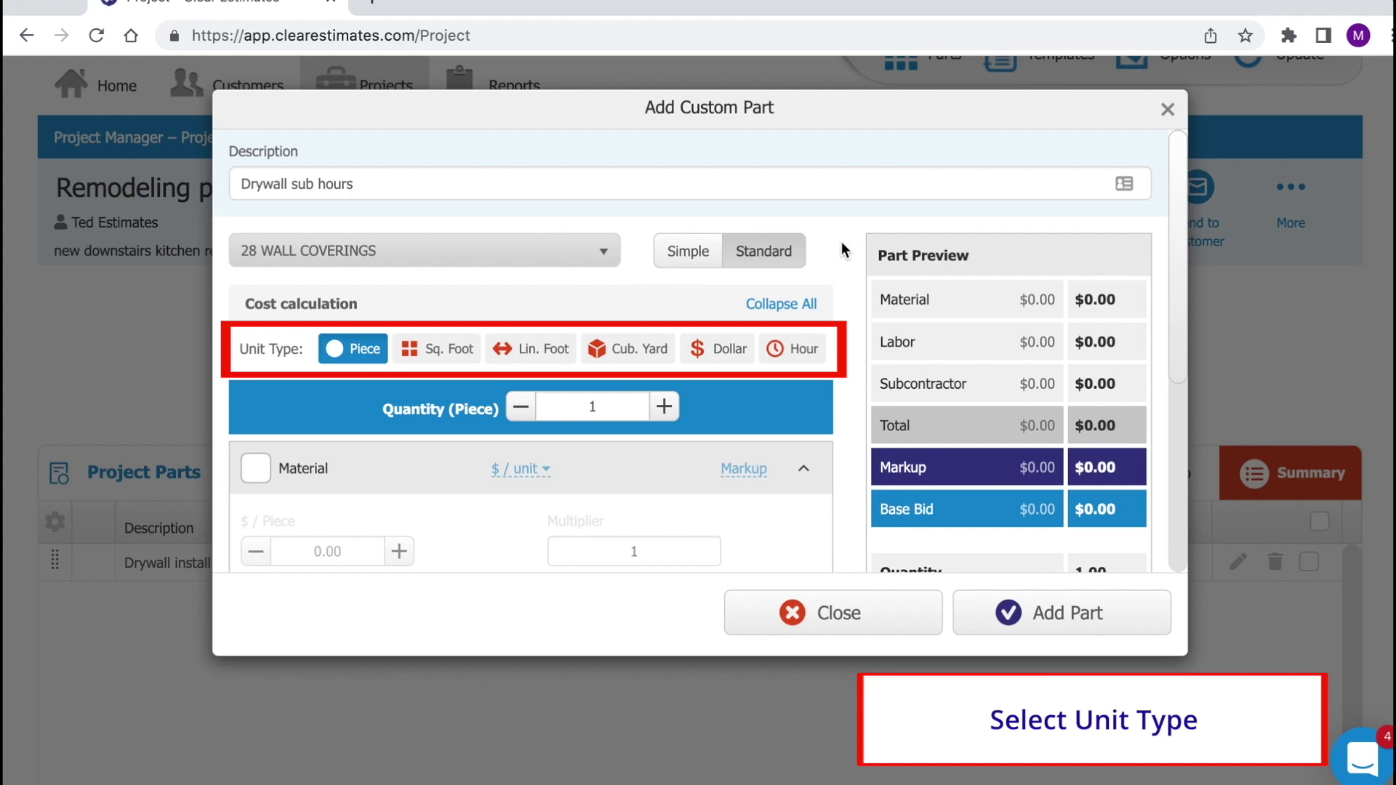
Step: Price the part per Sq. Foot with a quantity of 100.00
left_click(459, 348)
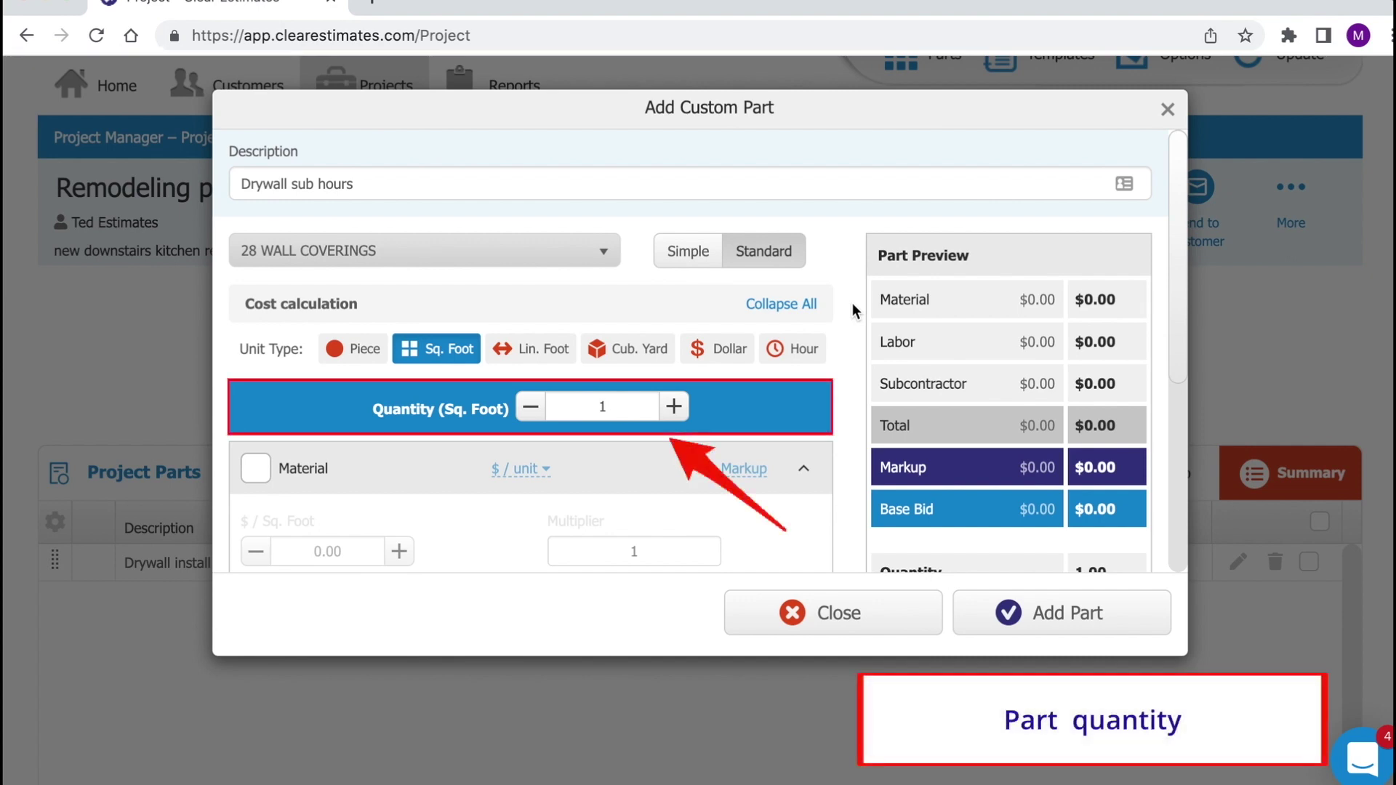
left_click(630, 408)
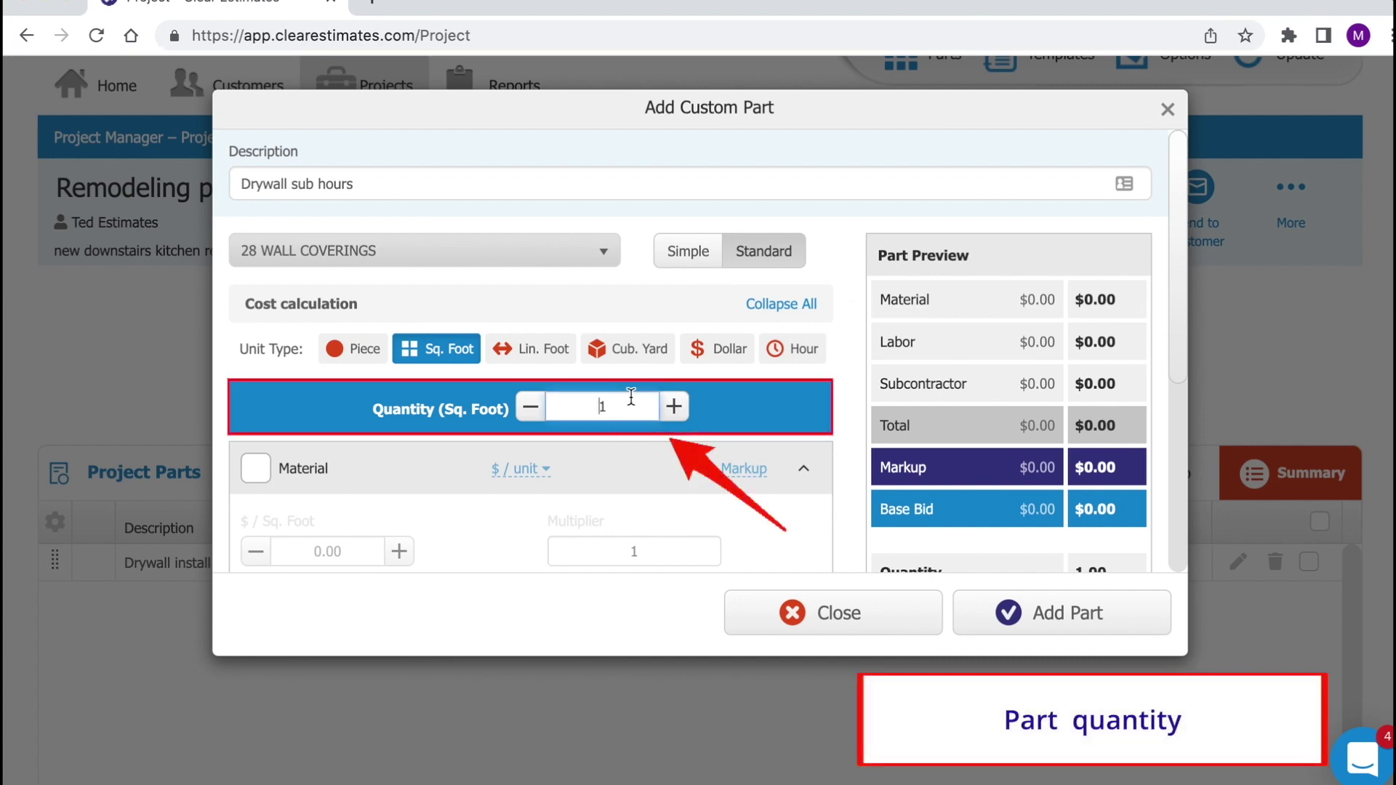
type("00")
left_click(849, 352)
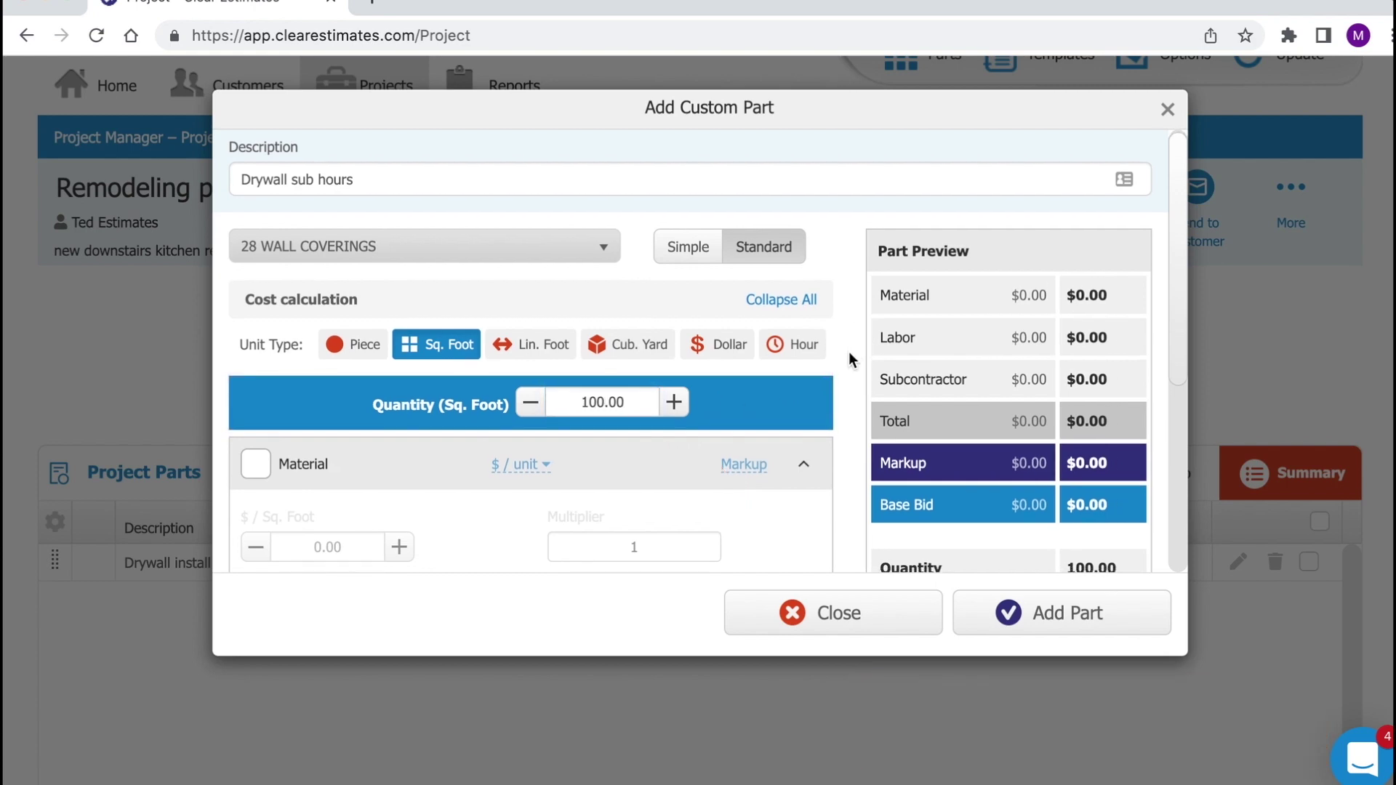
Step: Enable Material on the Drywall sub hours part at $2.00 per square foot
scroll(849, 351, "down", 3)
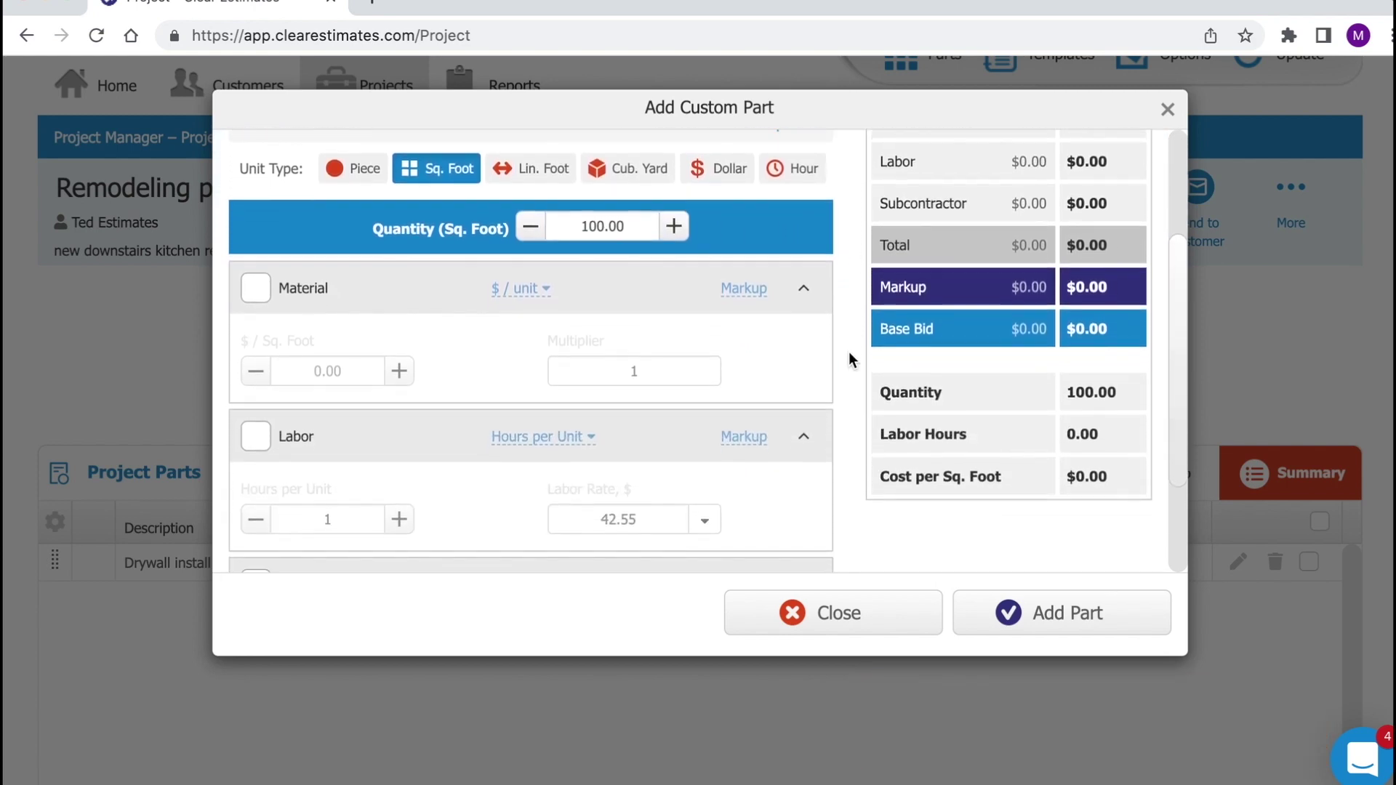
scroll(849, 351, "down", 1)
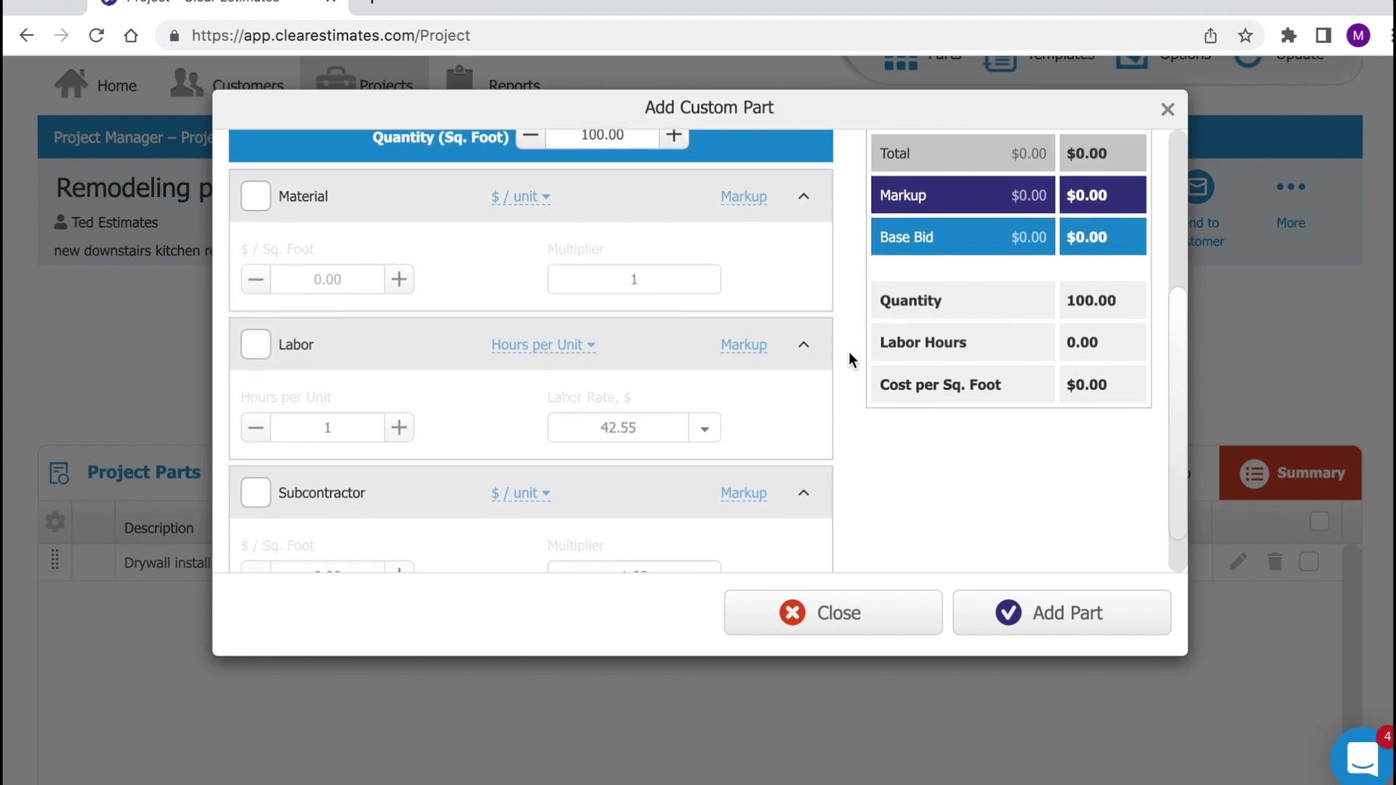
scroll(848, 351, "down", 1)
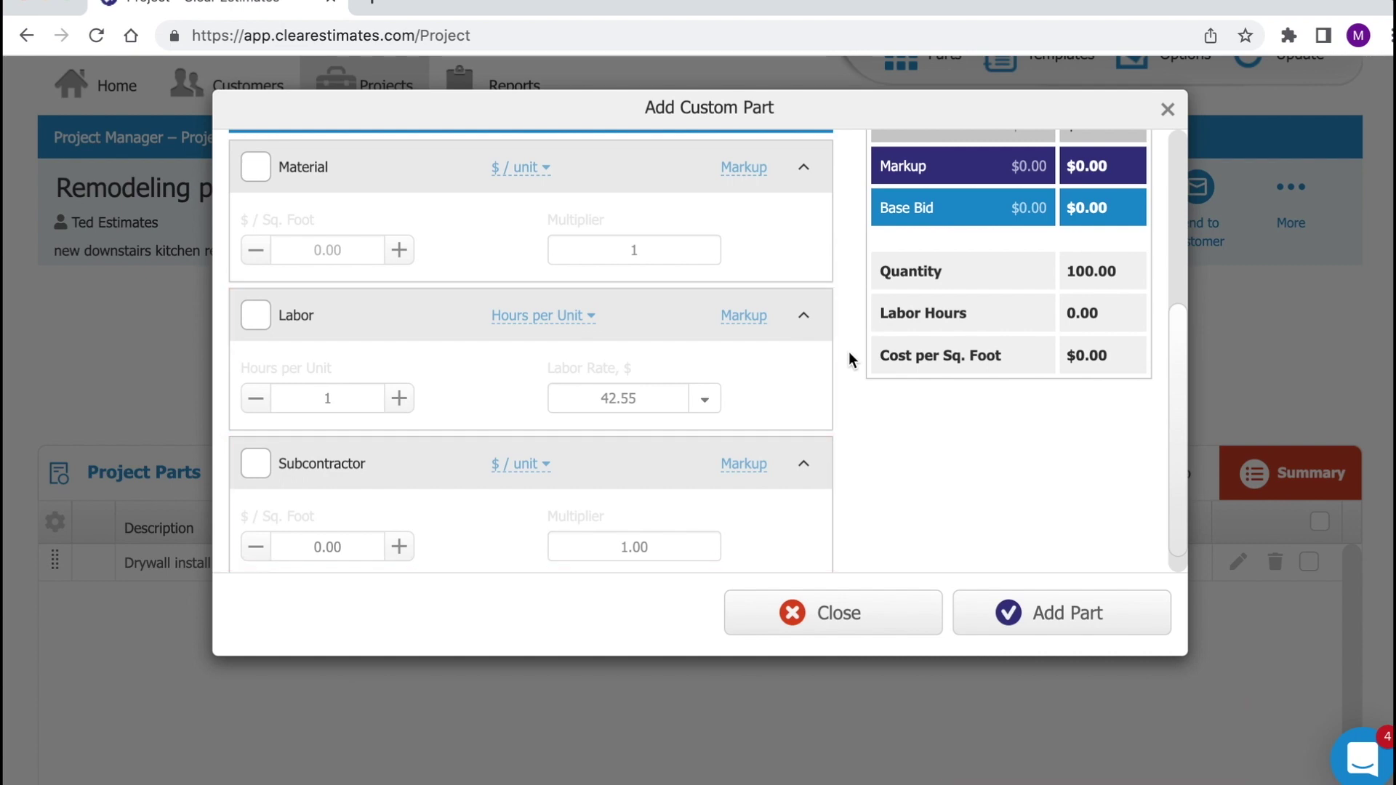
left_click(254, 179)
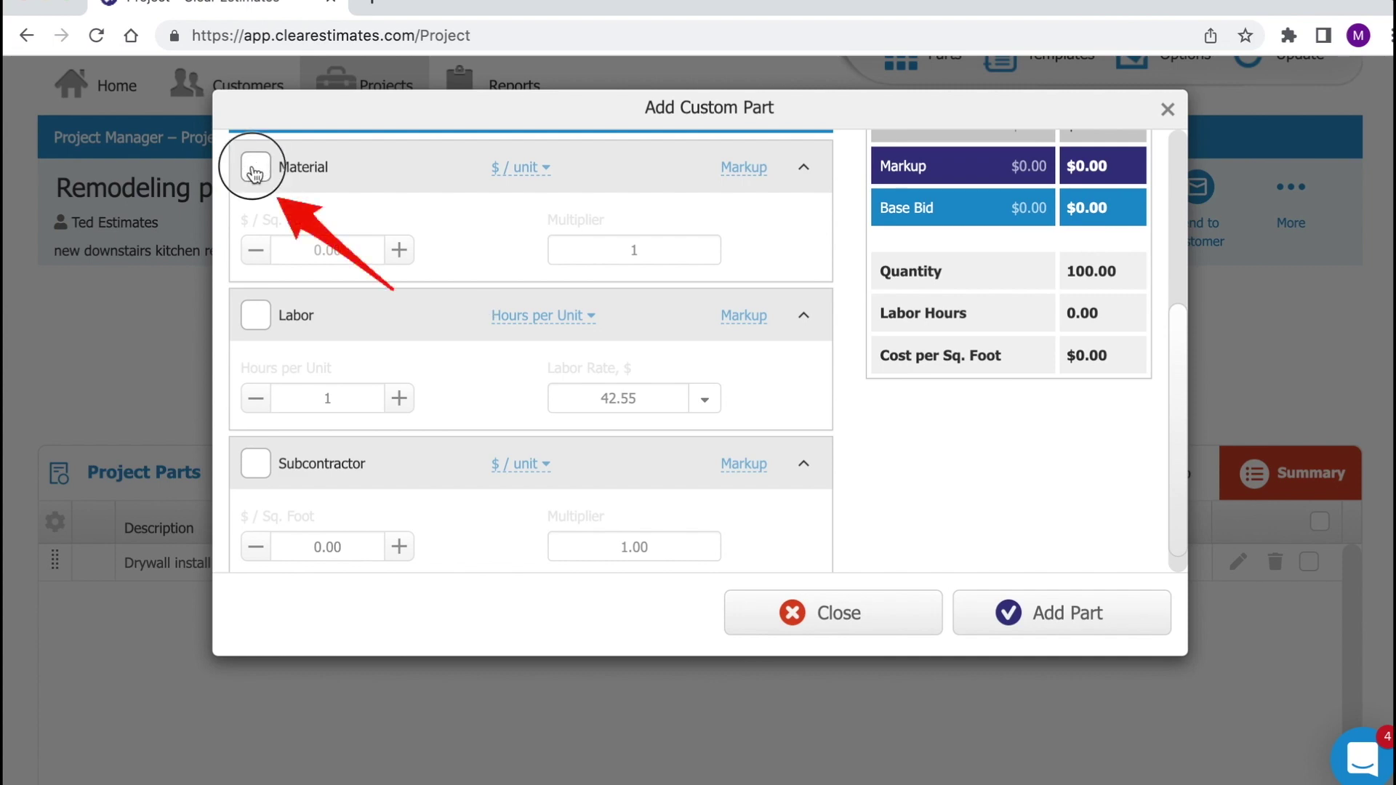
left_click(349, 243)
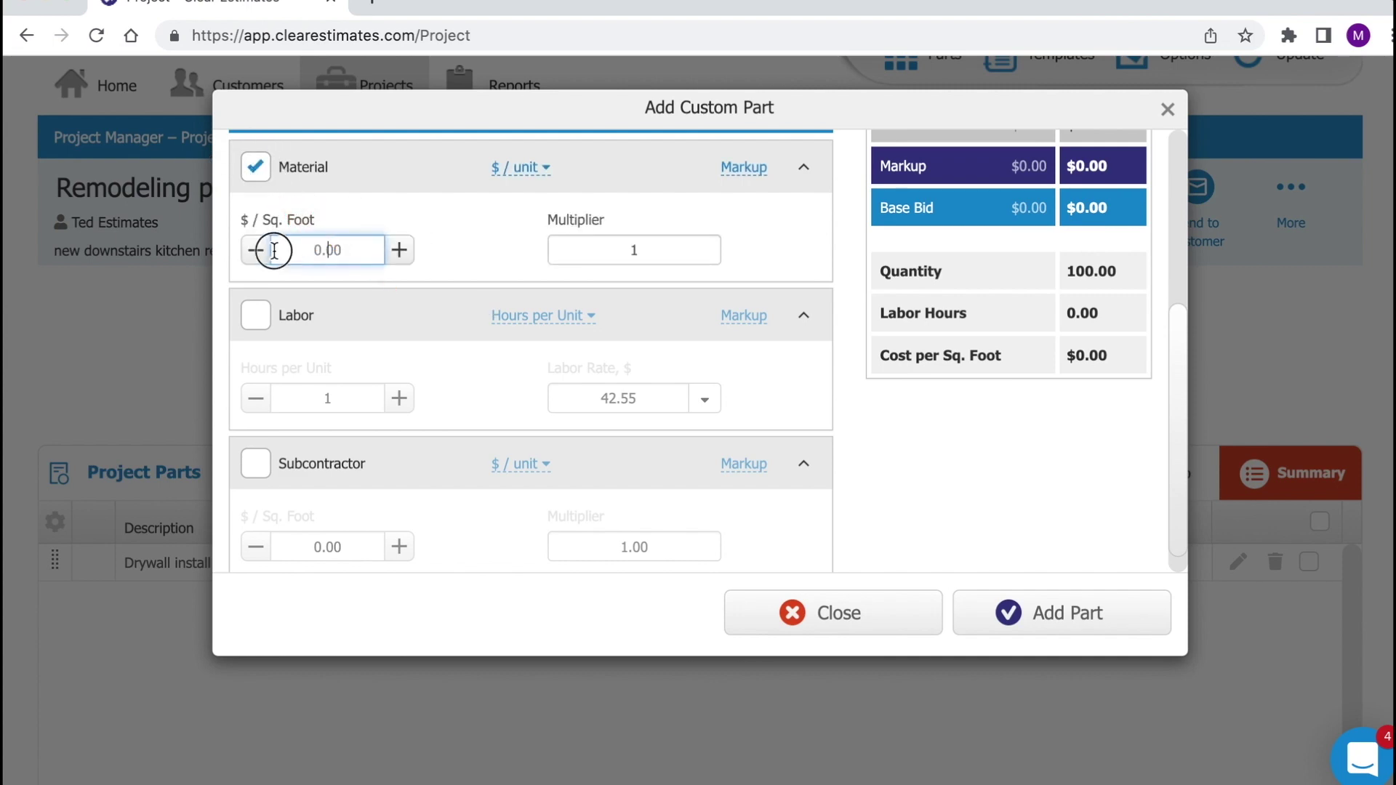
type("2.00")
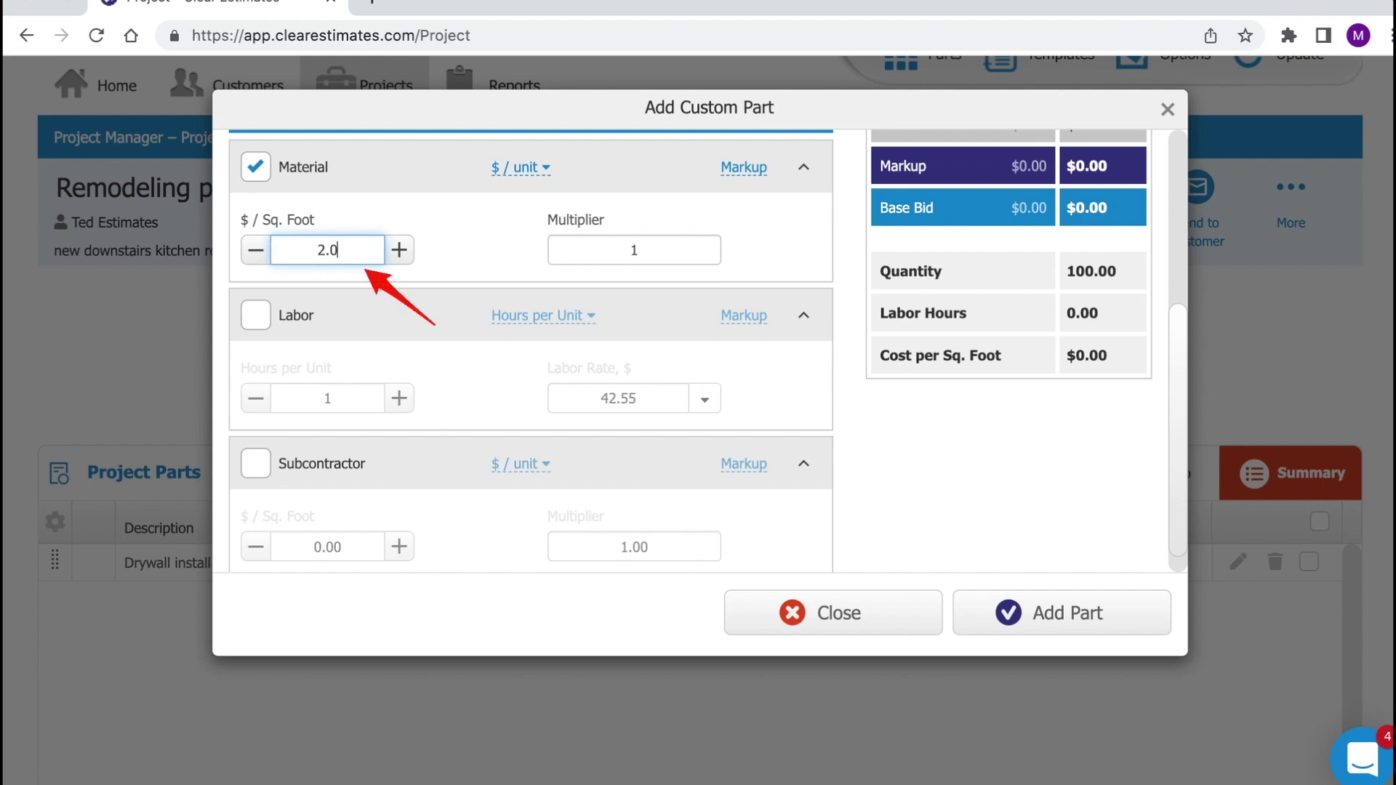
left_click(464, 253)
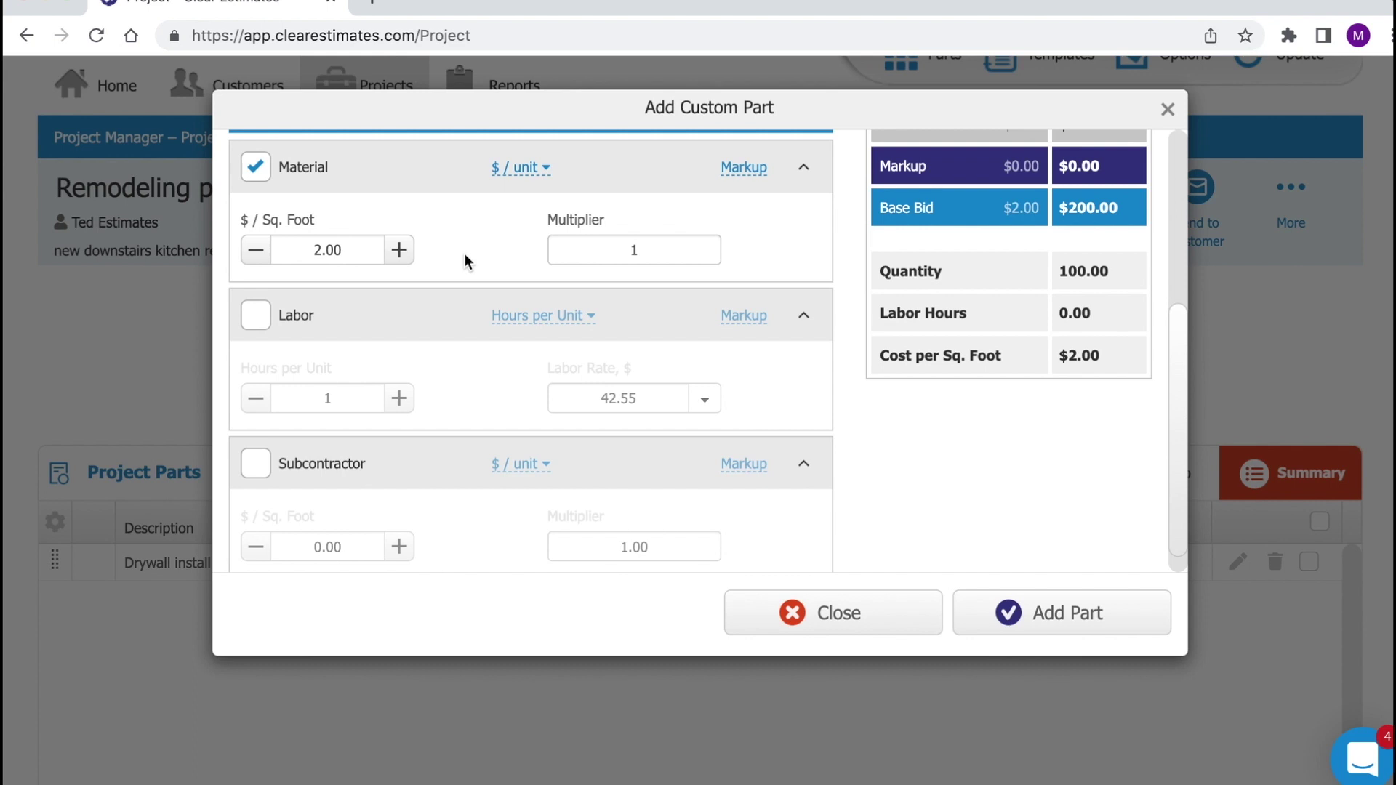
Step: Enable Subcontractor at $3.00 per square foot and review the $650.00 Part Preview
left_click(256, 467)
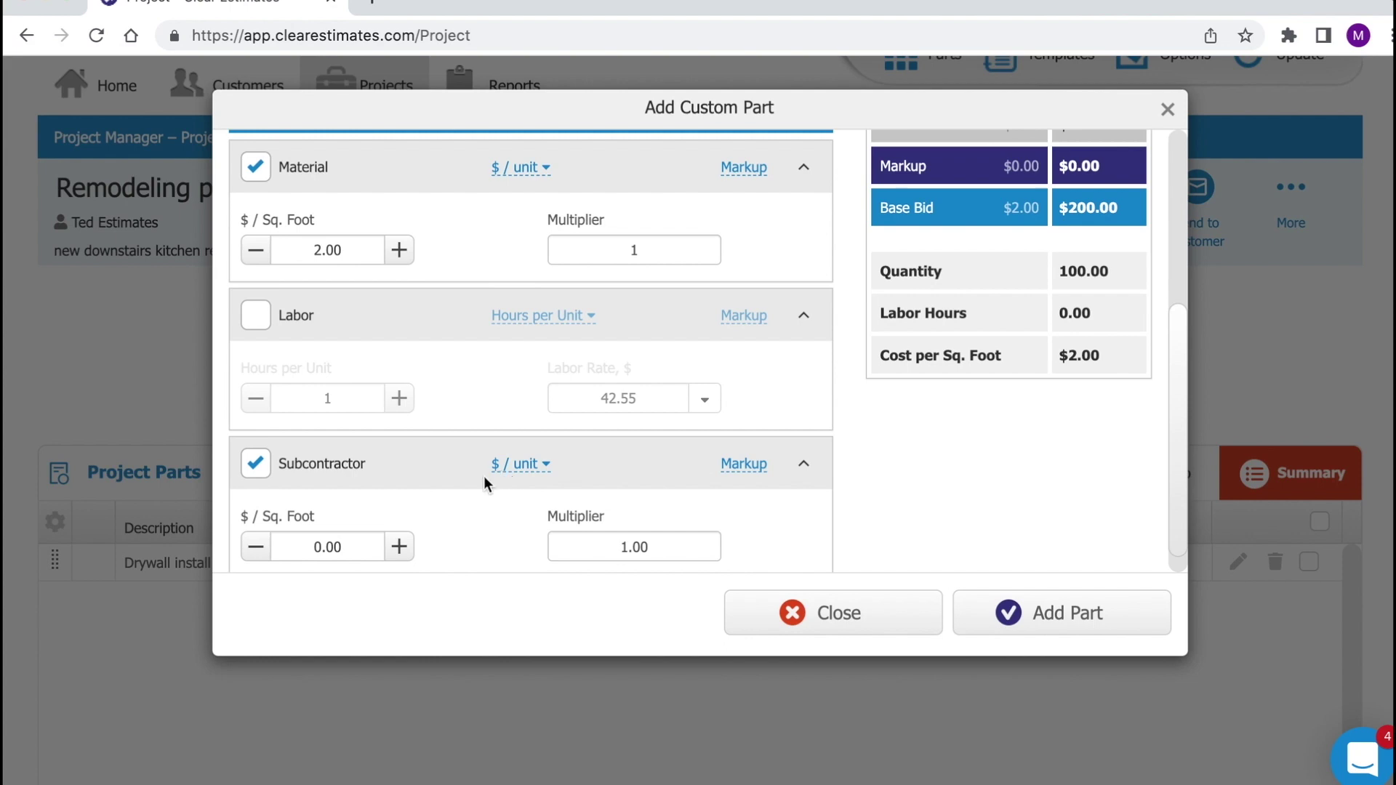
left_click(292, 547)
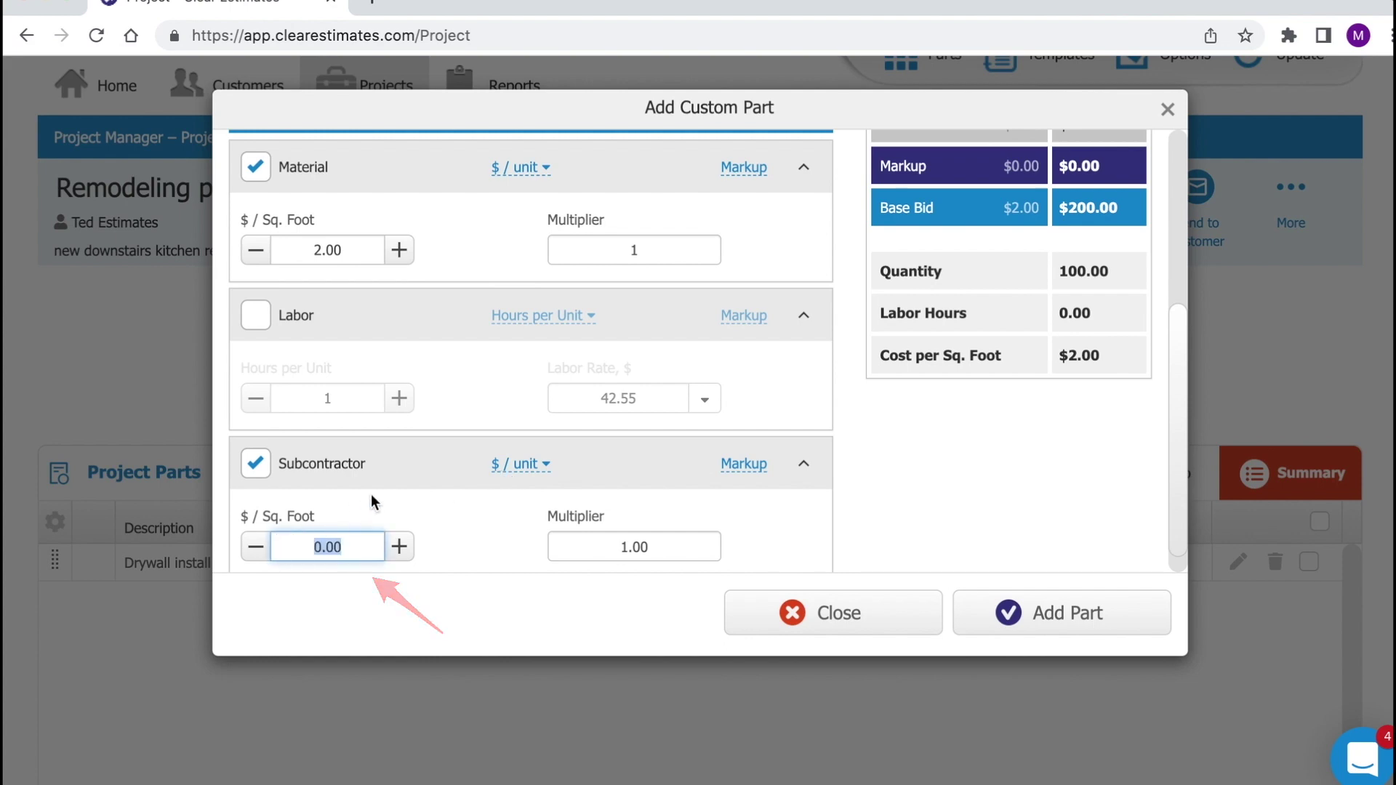
type("3.00")
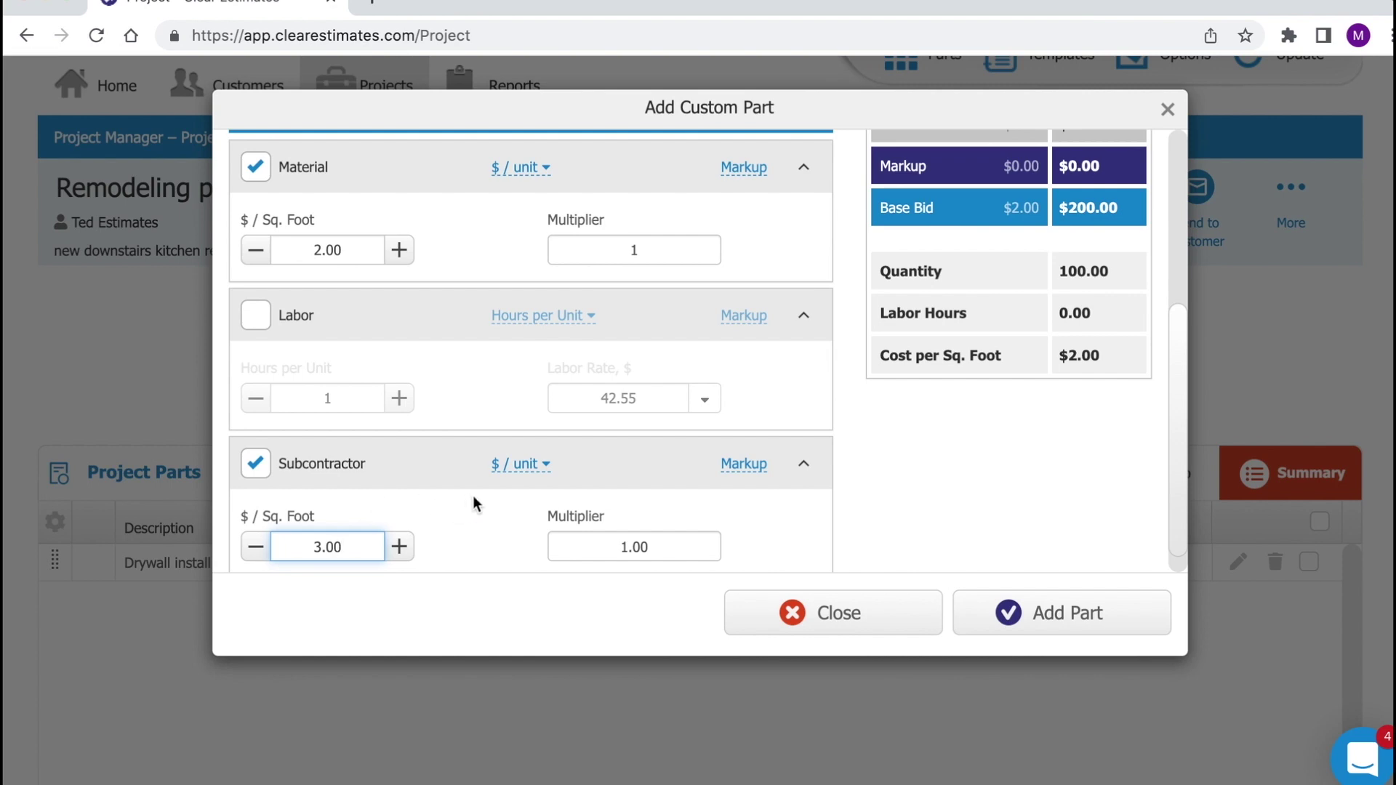
left_click(483, 495)
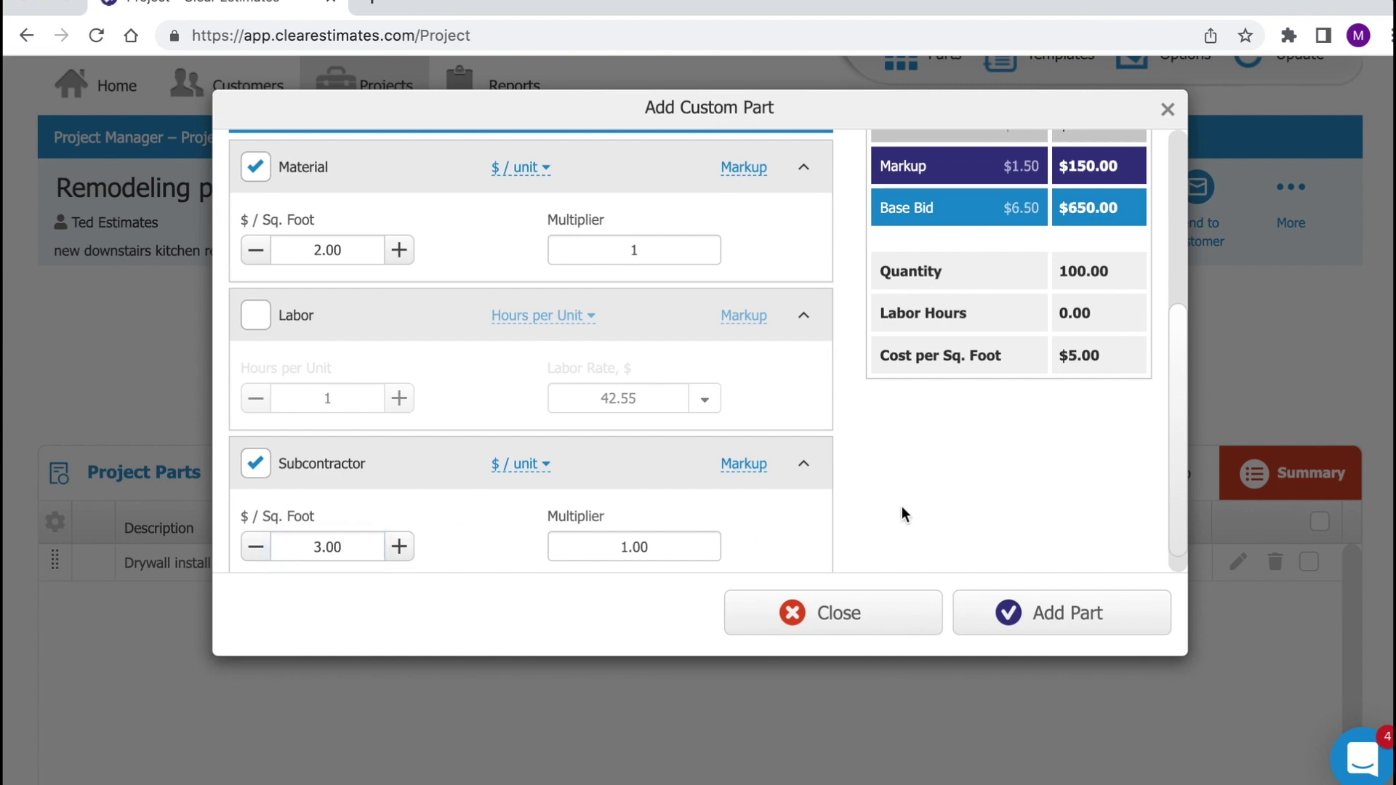
scroll(902, 506, "up", 5)
scroll(879, 513, "down", 1)
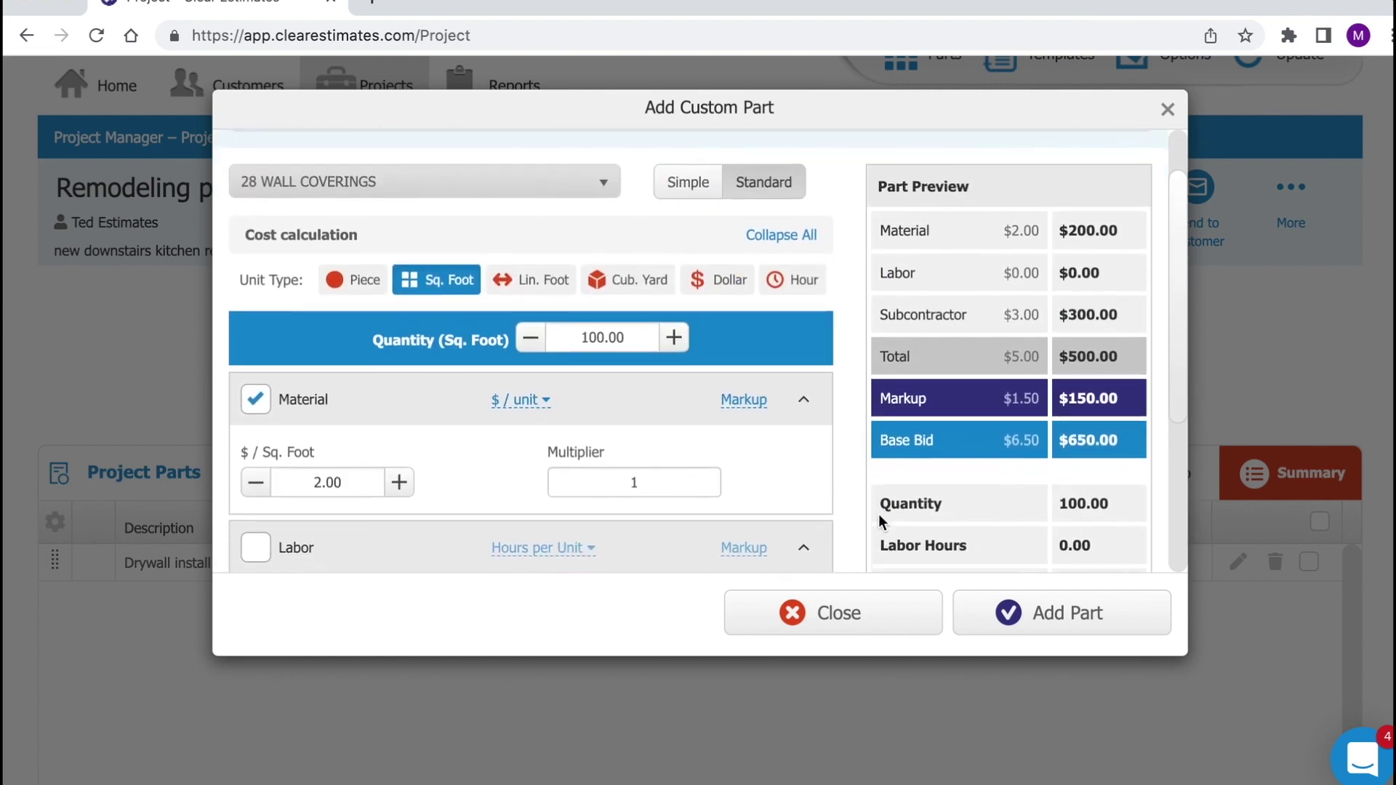
scroll(879, 513, "down", 1)
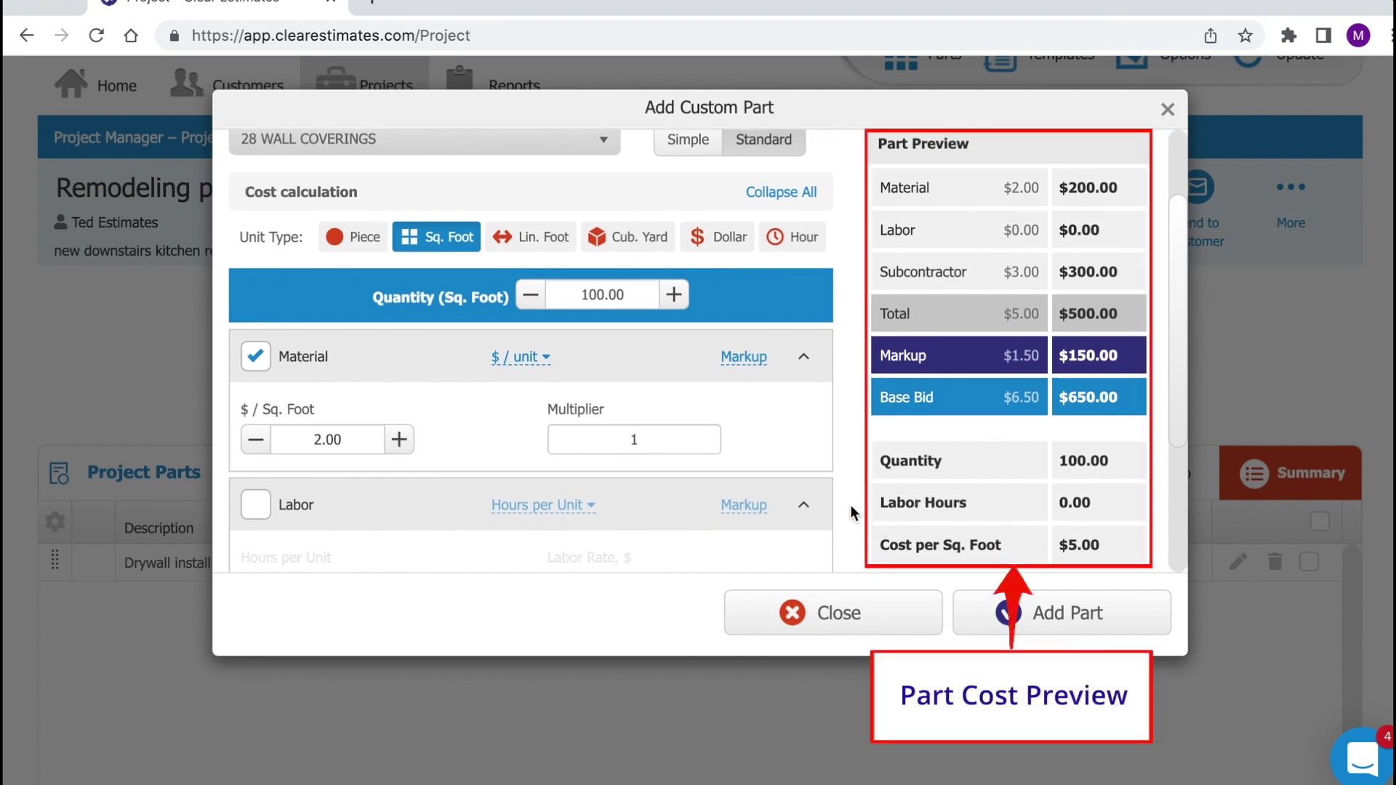
scroll(843, 480, "up", 1)
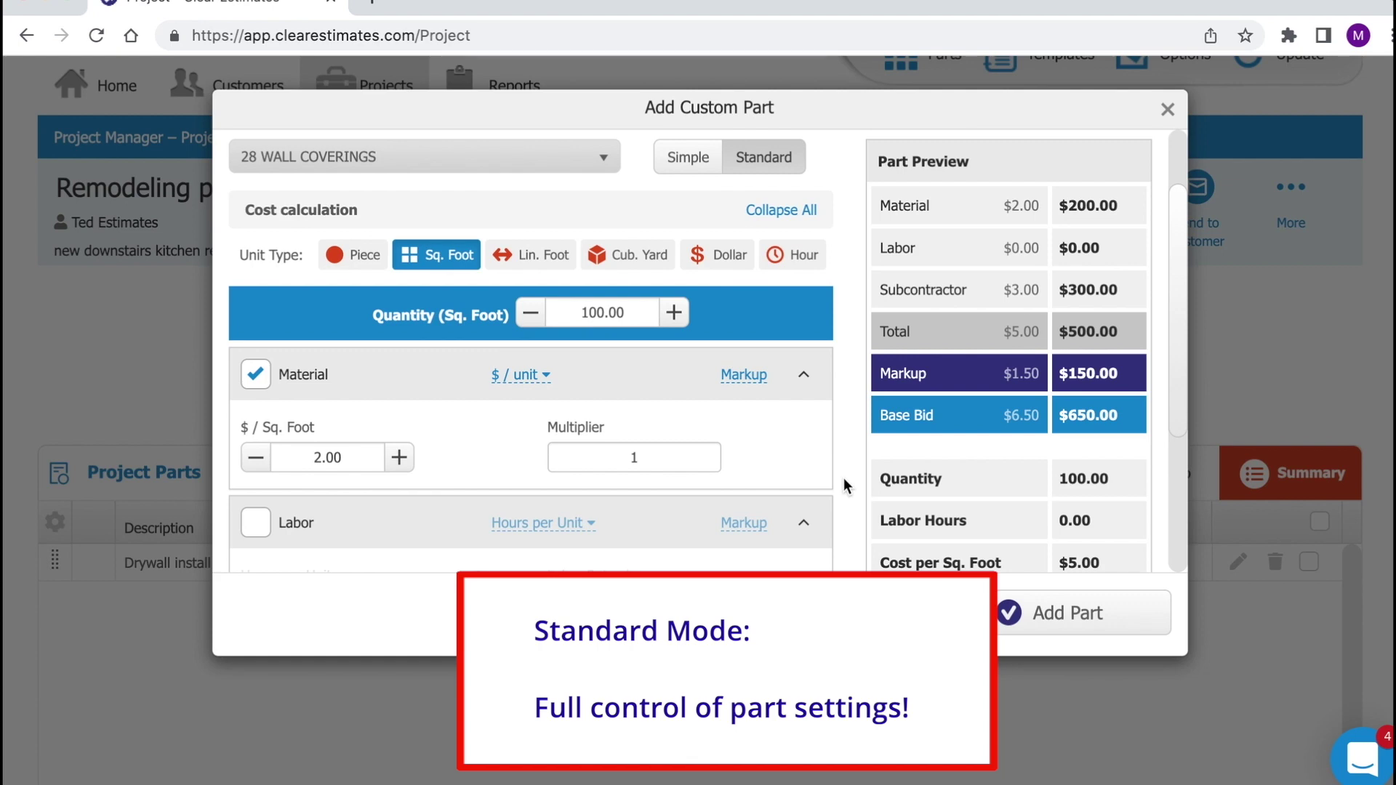
scroll(843, 478, "down", 3)
scroll(844, 478, "up", 1)
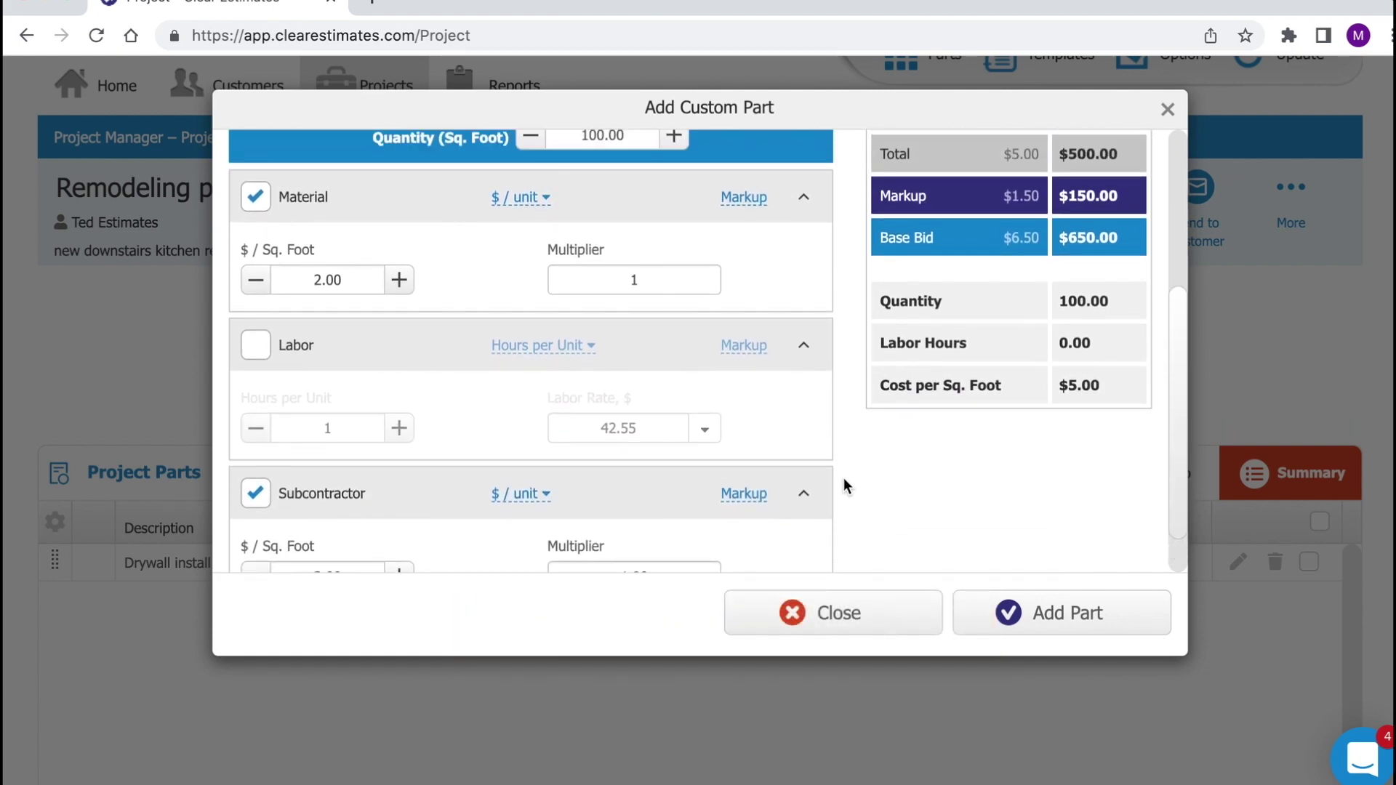
scroll(843, 477, "up", 4)
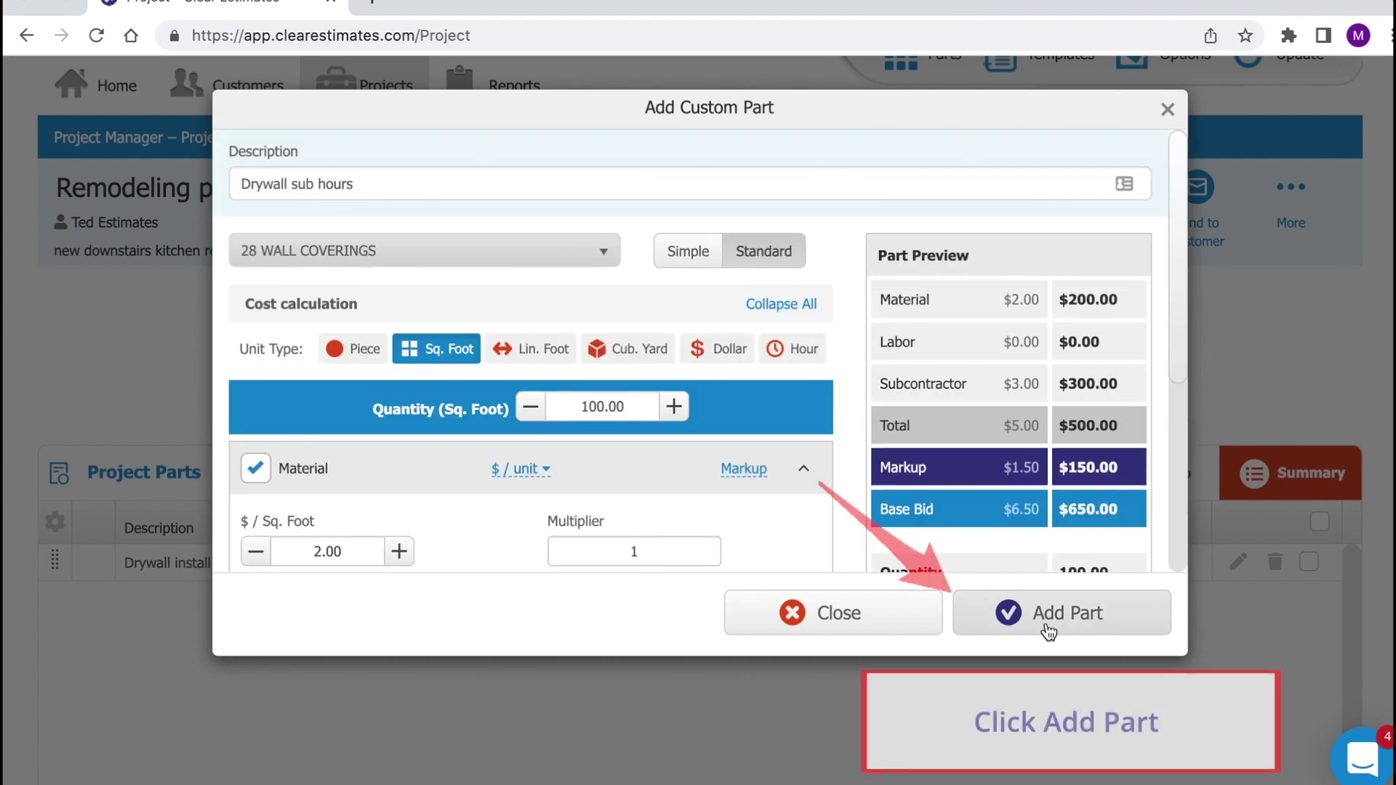
left_click(1047, 619)
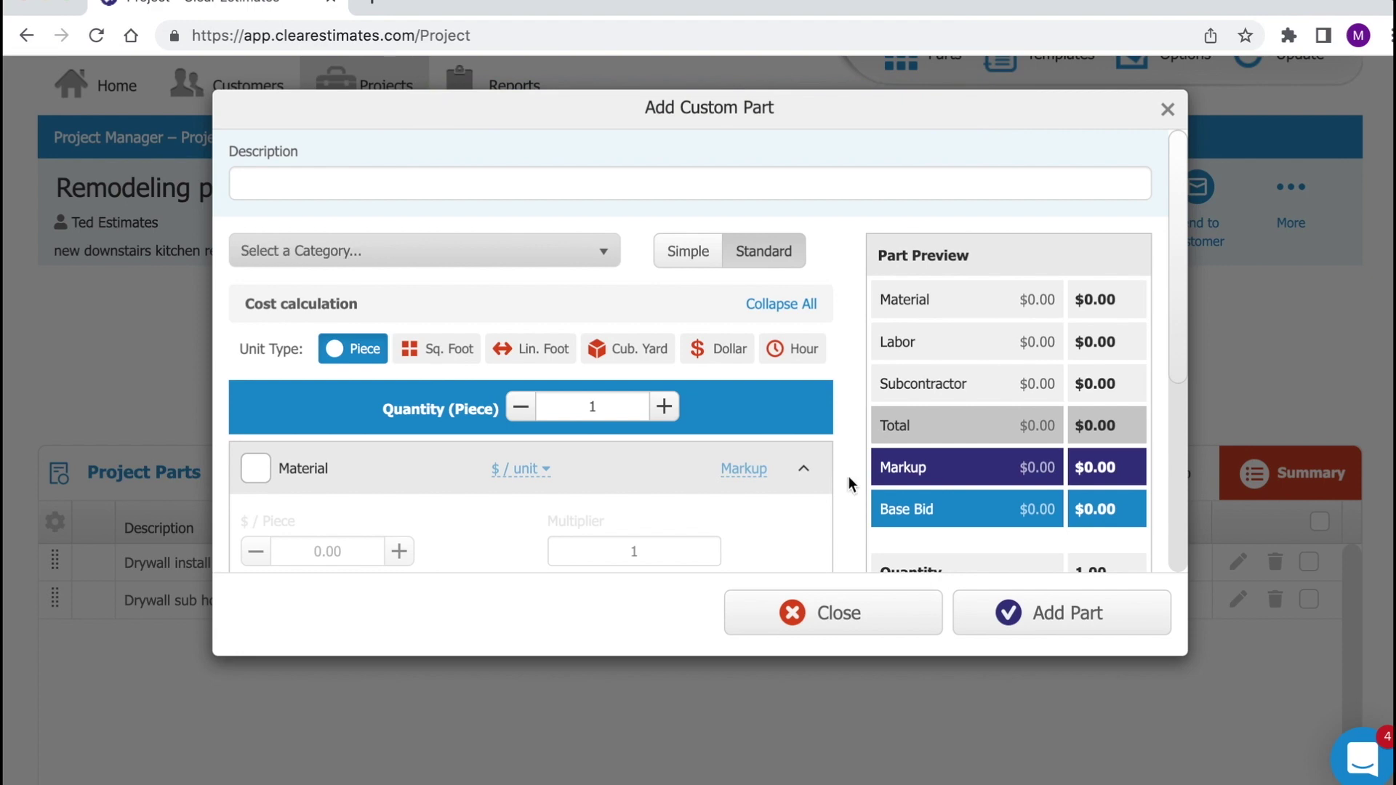
left_click(689, 254)
left_click(793, 480)
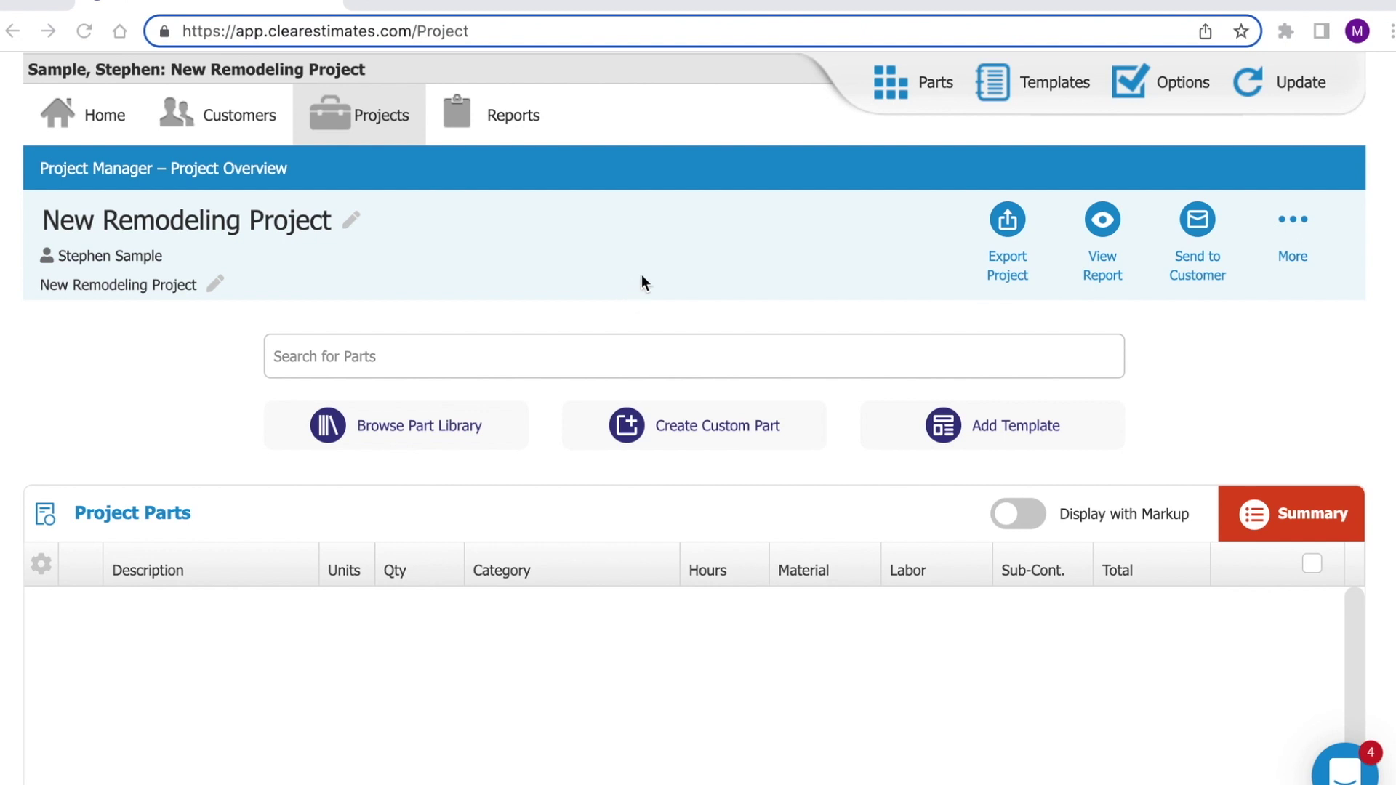
Step: In Add Template, pick the Kitchens category and the Kitchen, Remodel, Average Grade template
left_click(985, 433)
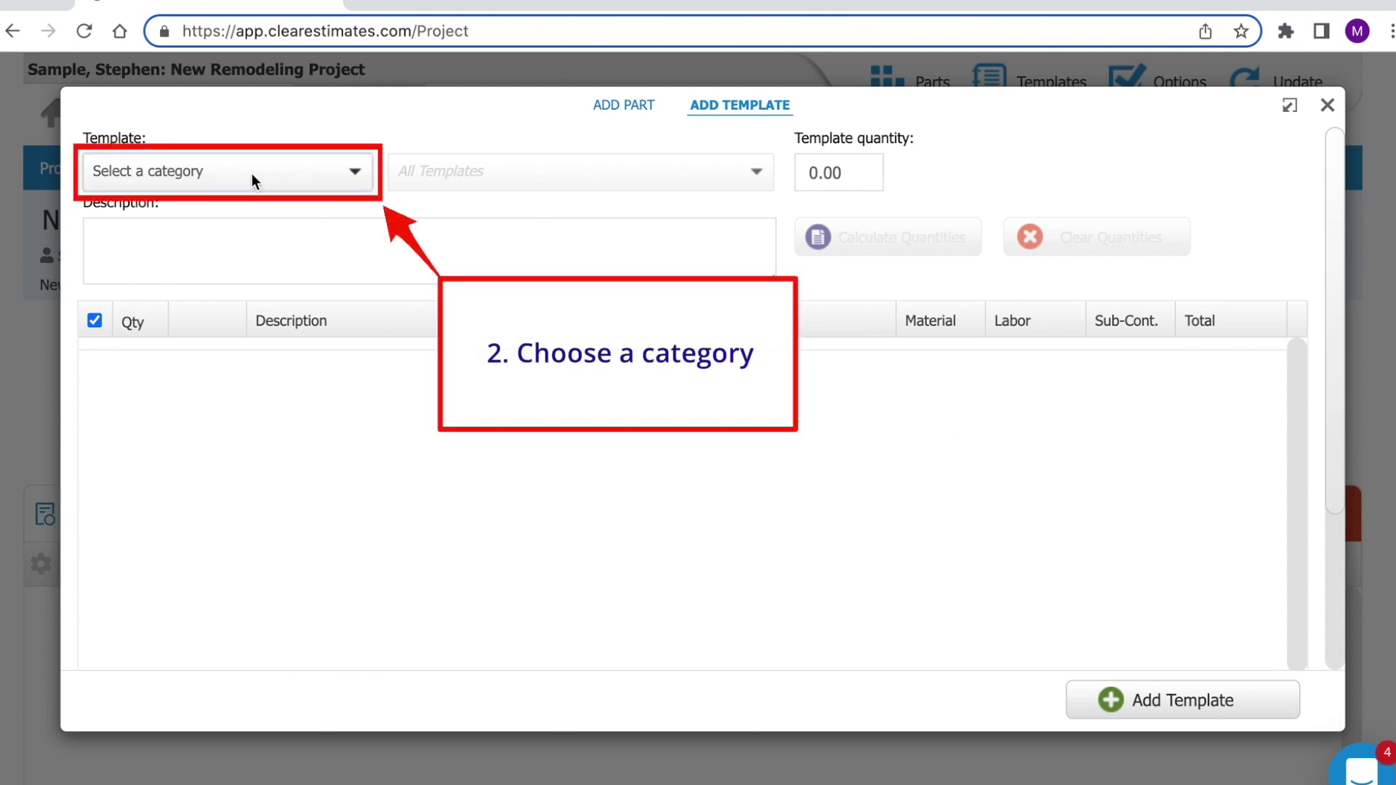
left_click(228, 173)
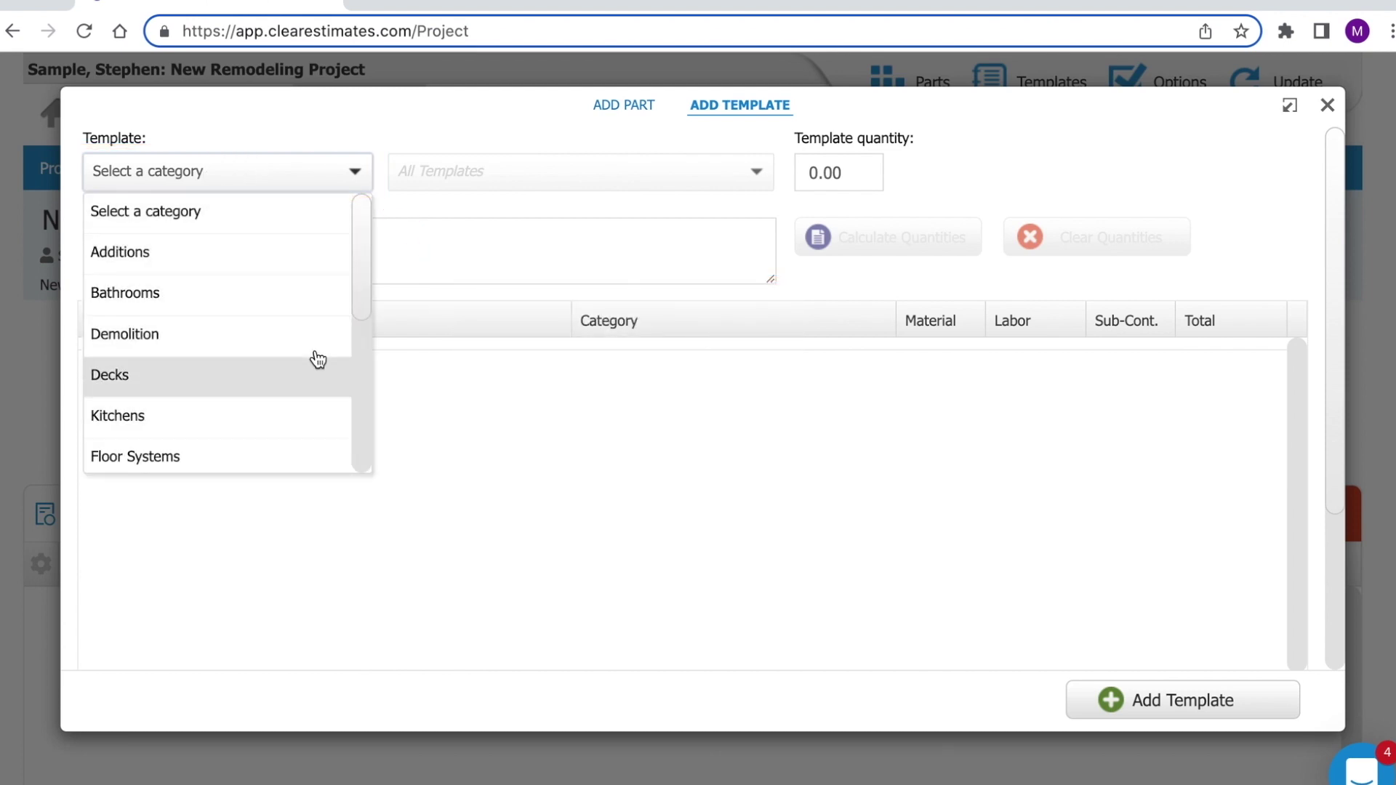
mouse_move(358, 290)
left_mouse_down()
mouse_move(362, 368)
mouse_move(367, 318)
left_mouse_up()
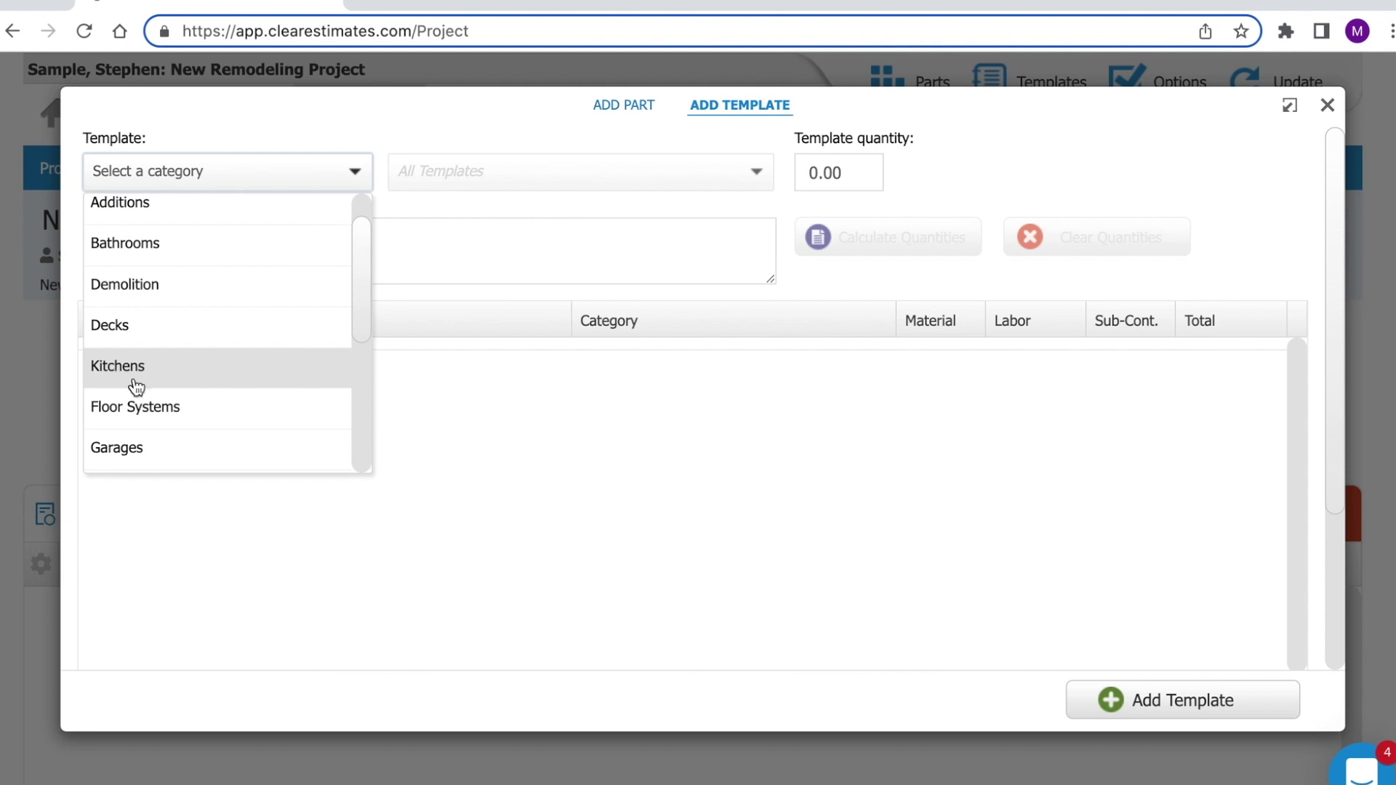
left_click(122, 377)
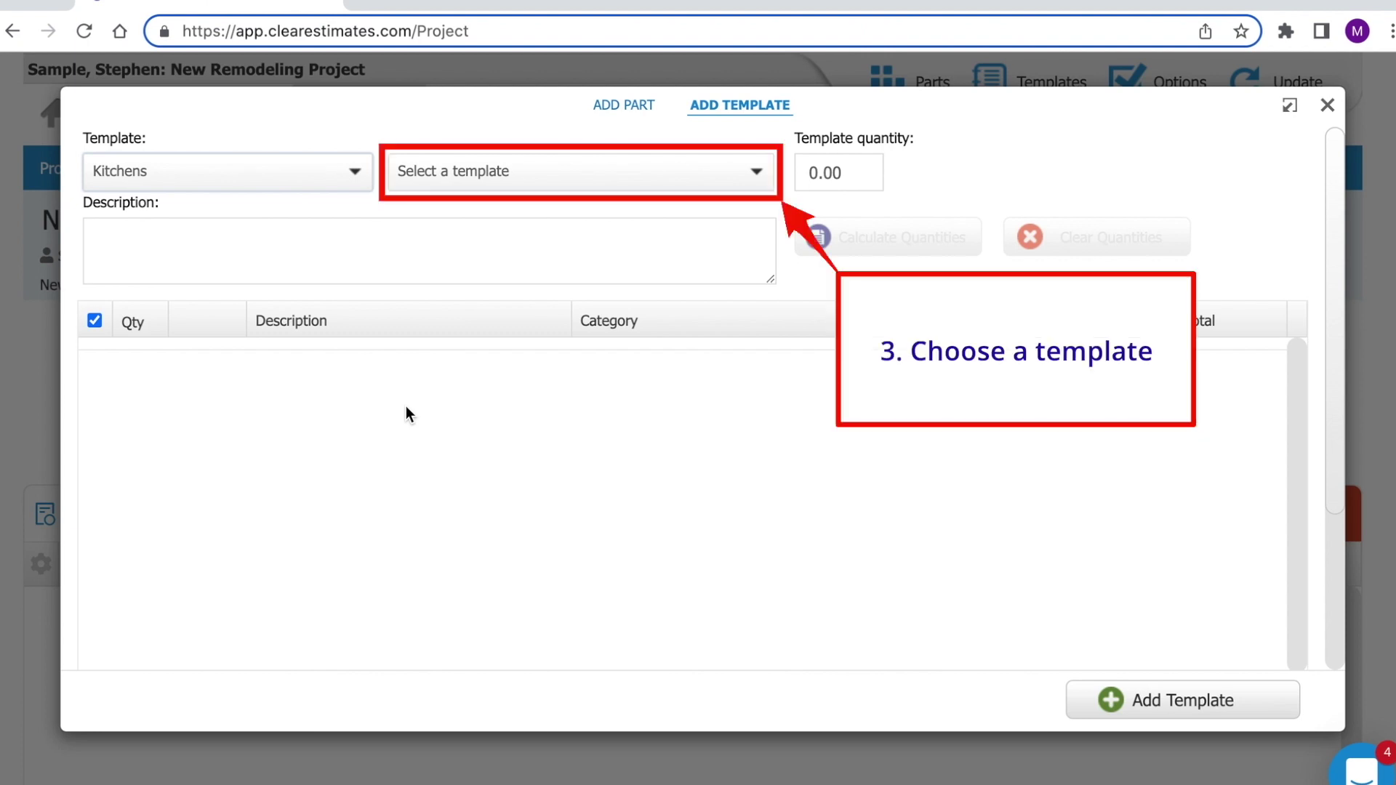
left_click(512, 172)
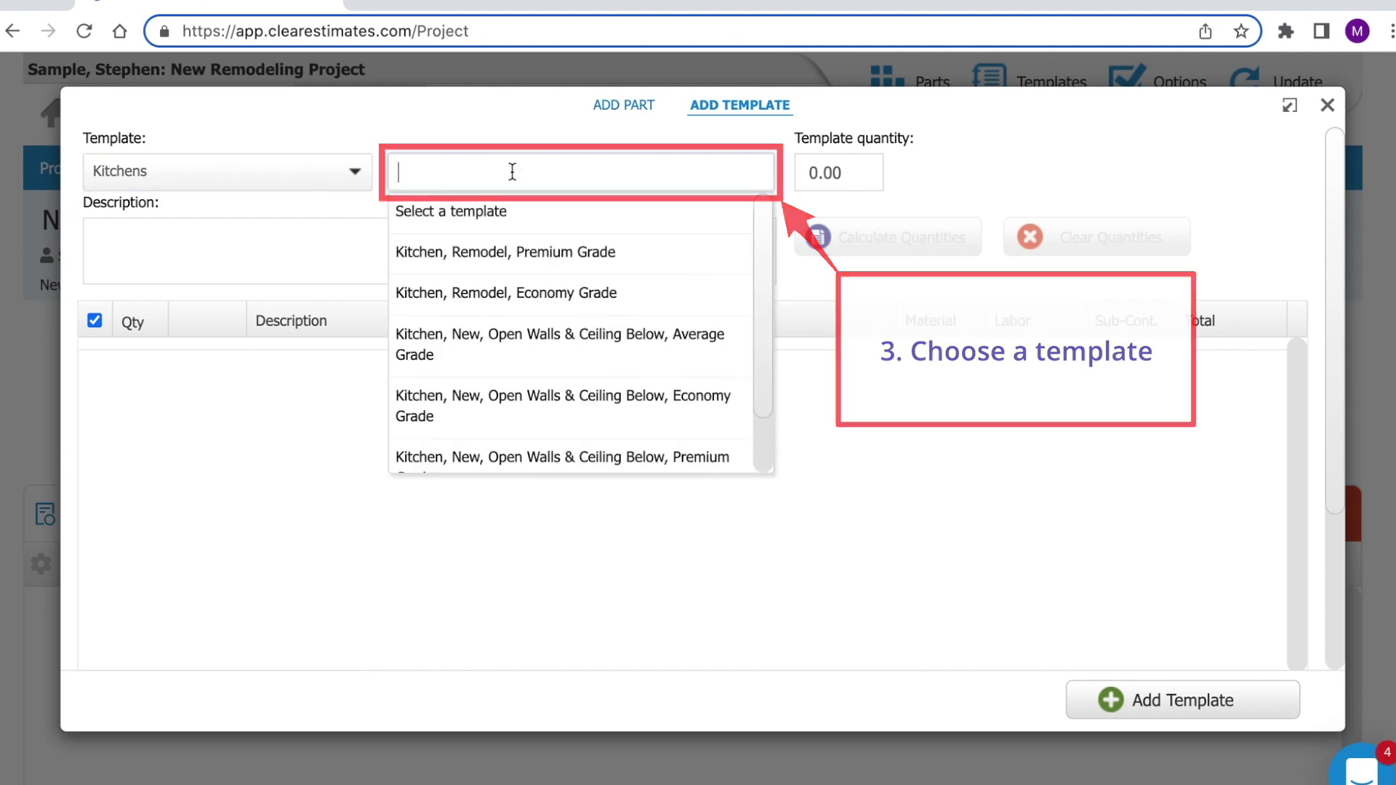
left_click(763, 227)
left_click_drag(765, 233, 761, 315)
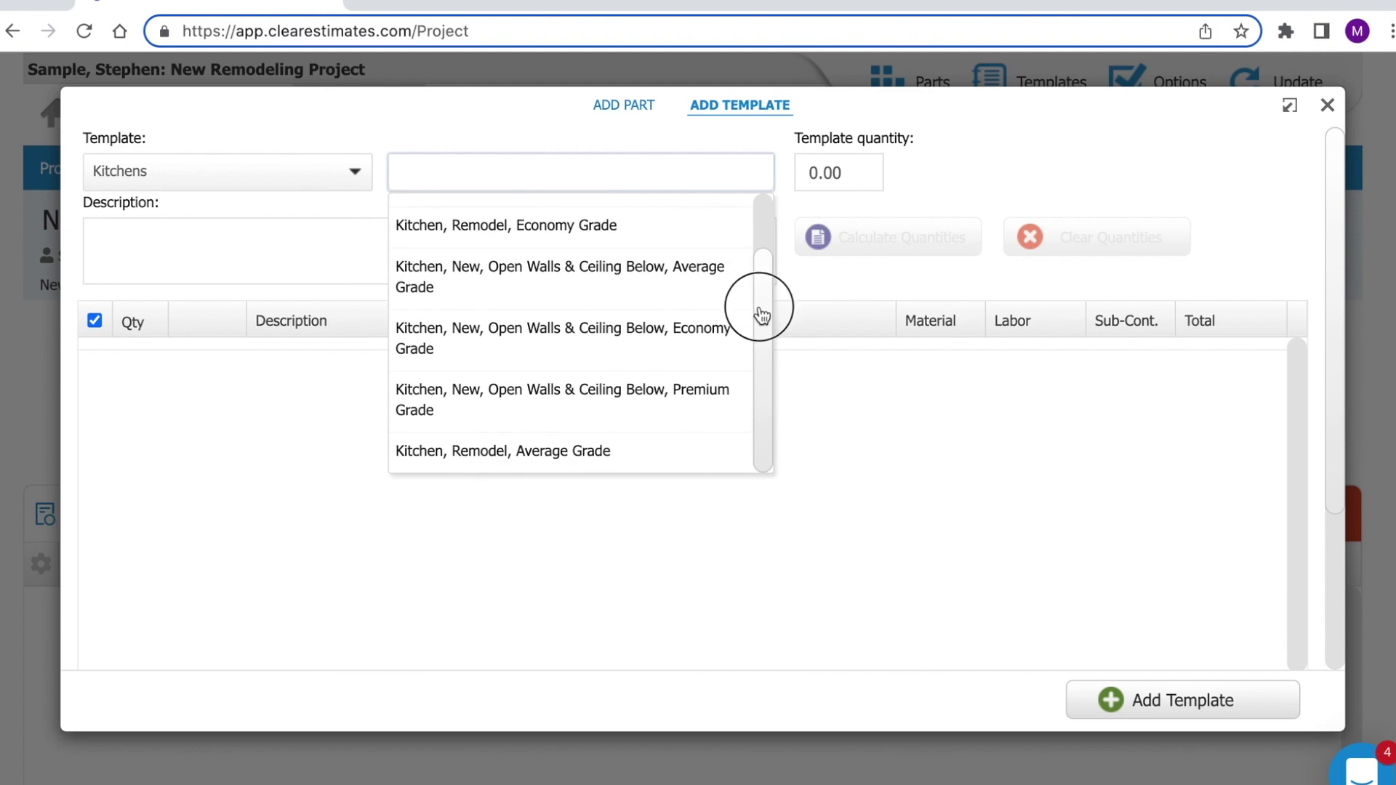
left_click(509, 453)
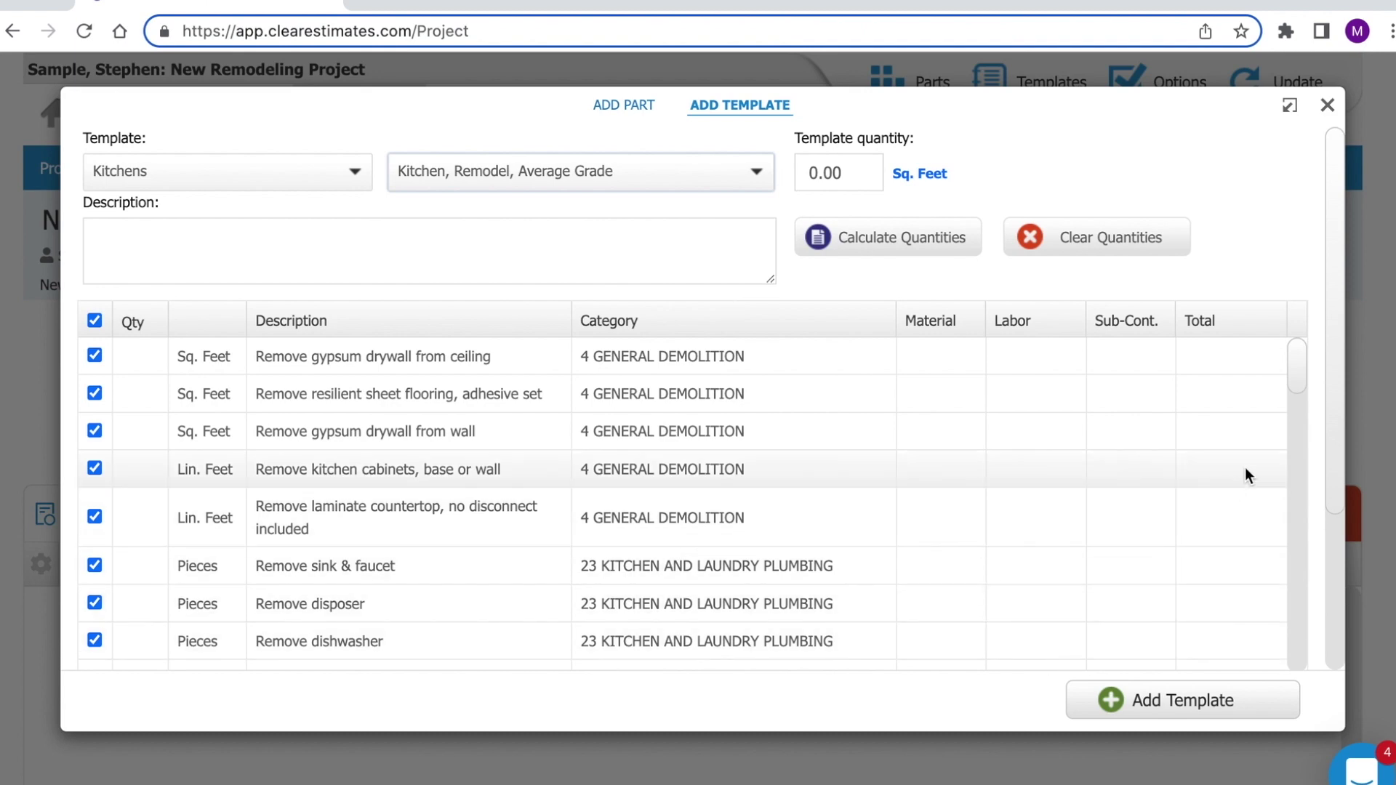
Step: Set the template quantity to 60 sq. feet and calculate the part quantities
mouse_move(1294, 376)
left_mouse_down()
mouse_move(1297, 409)
mouse_move(1294, 374)
left_mouse_up()
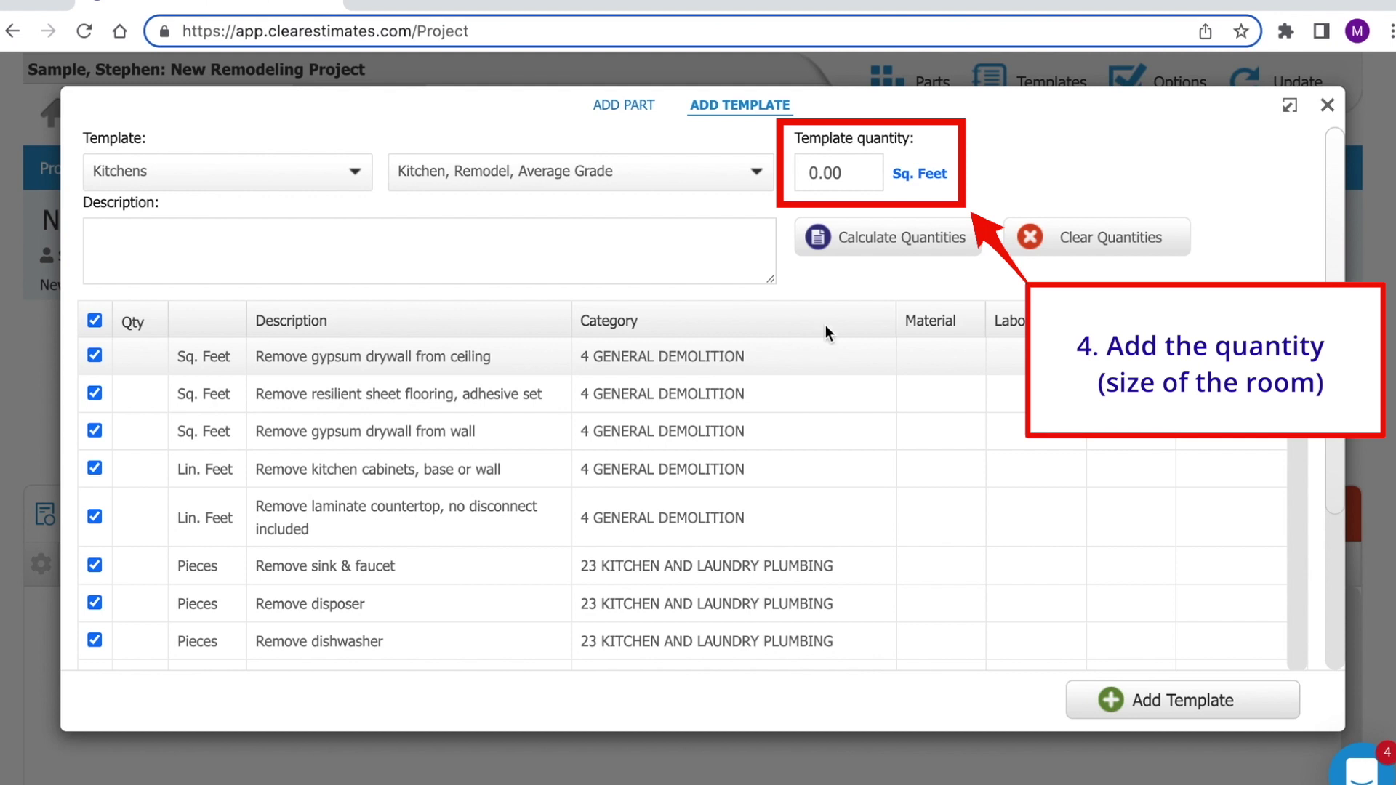
left_click_drag(836, 173, 789, 179)
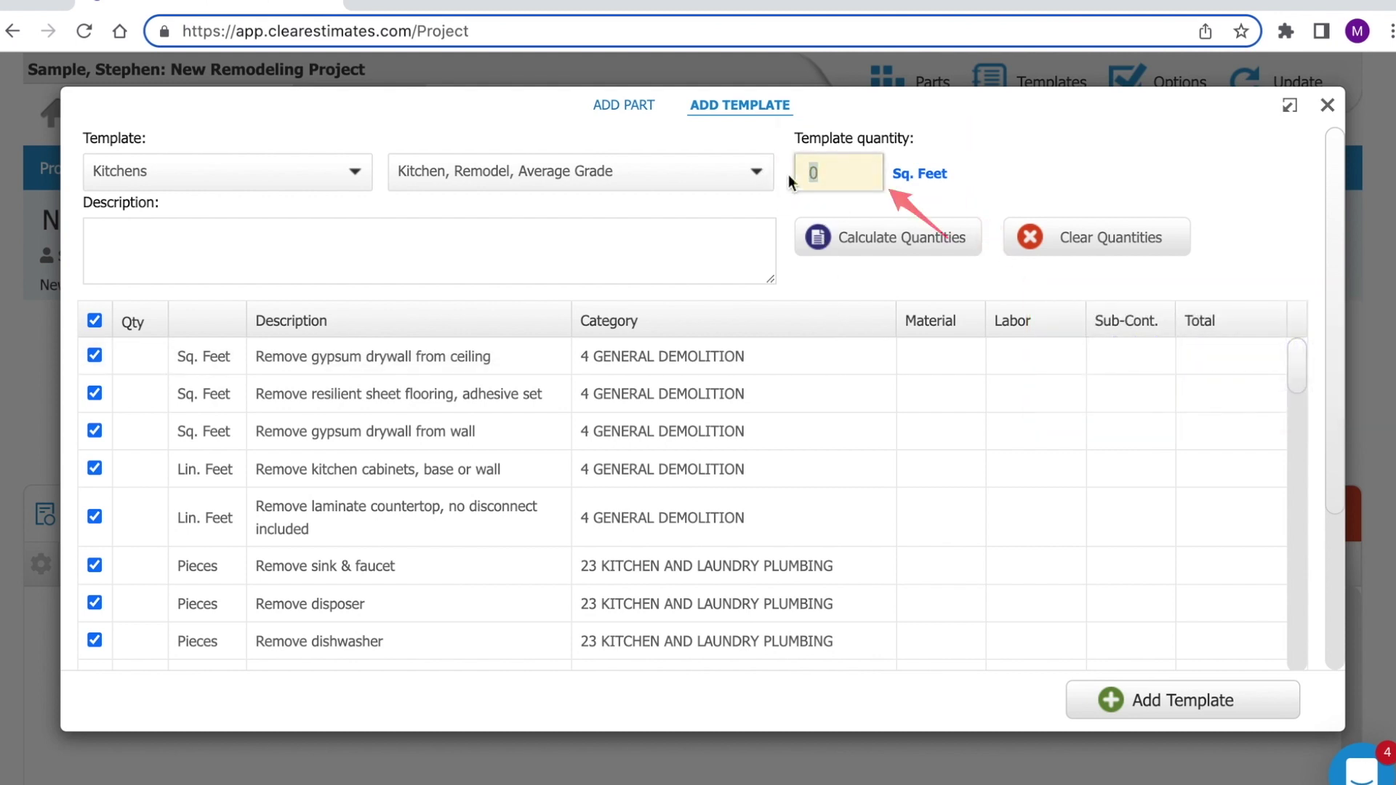
type("60")
left_click(984, 142)
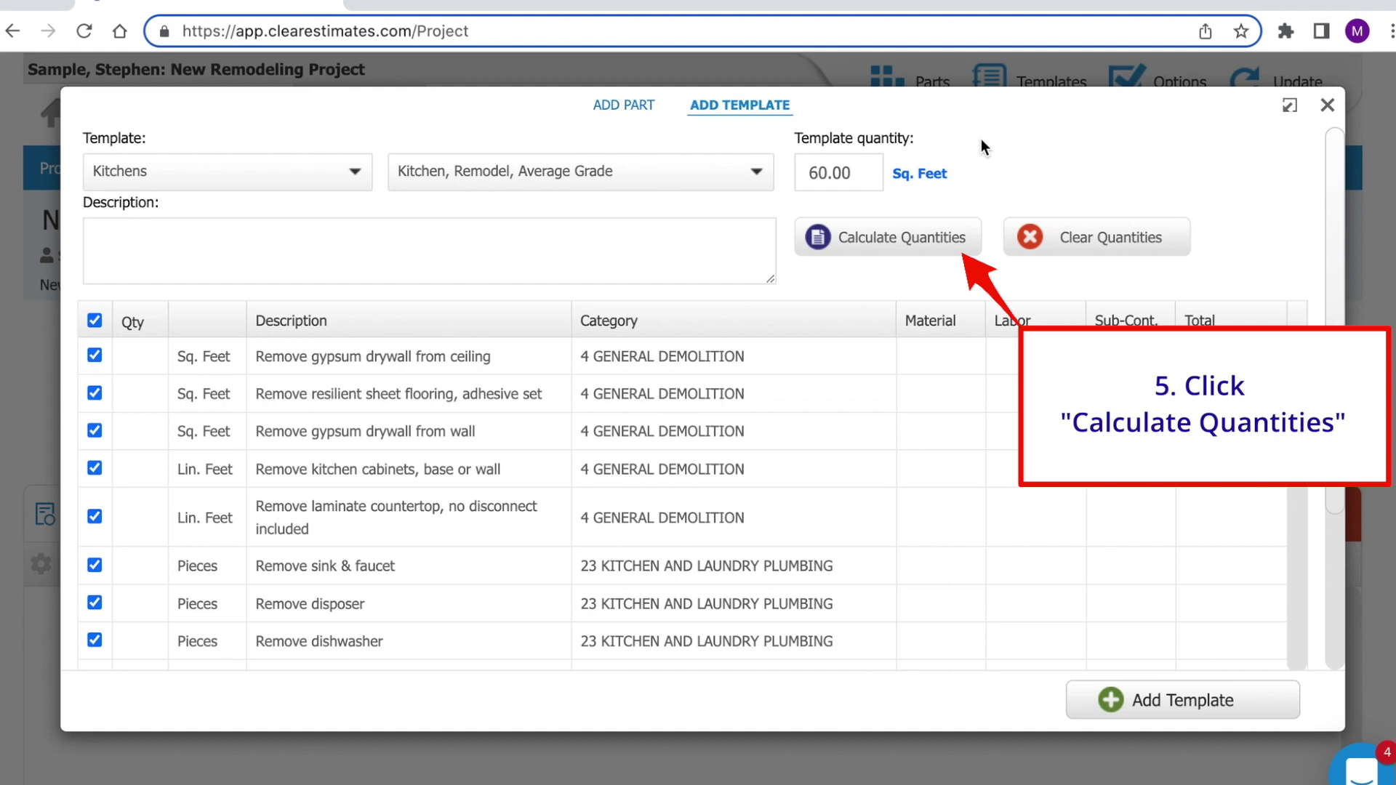
left_click(870, 250)
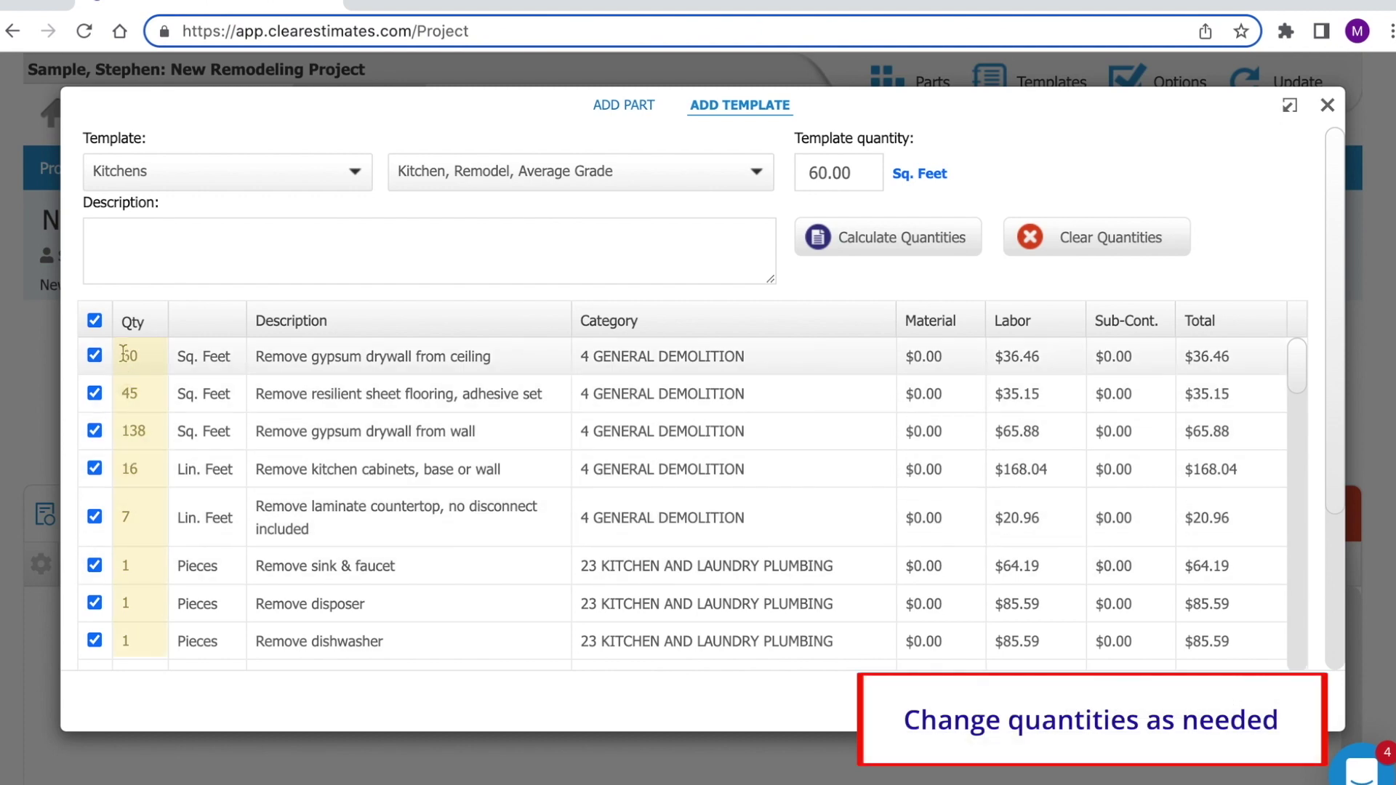
Step: Change Remove sink & faucet quantity to 2 and uncheck Remove disposer
left_click(128, 571)
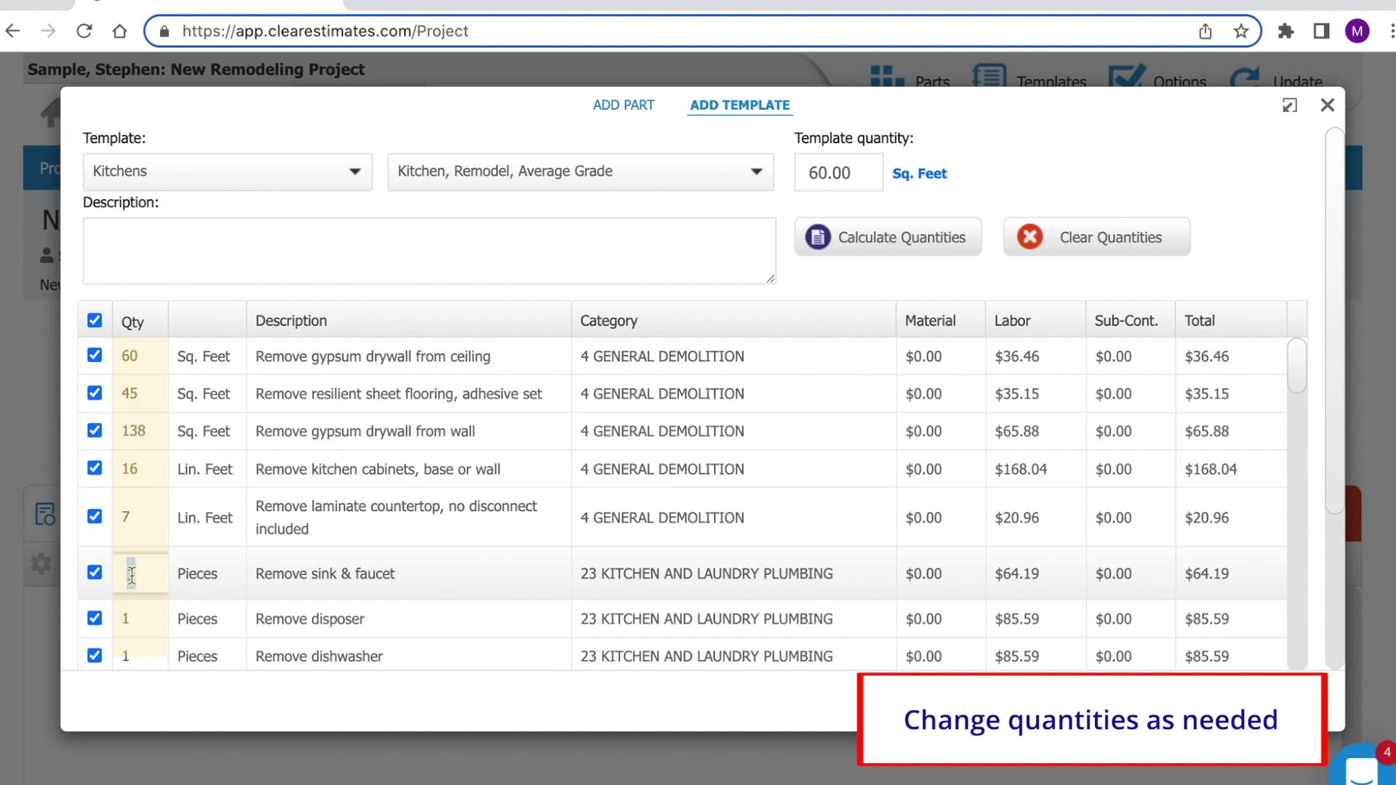
type("2")
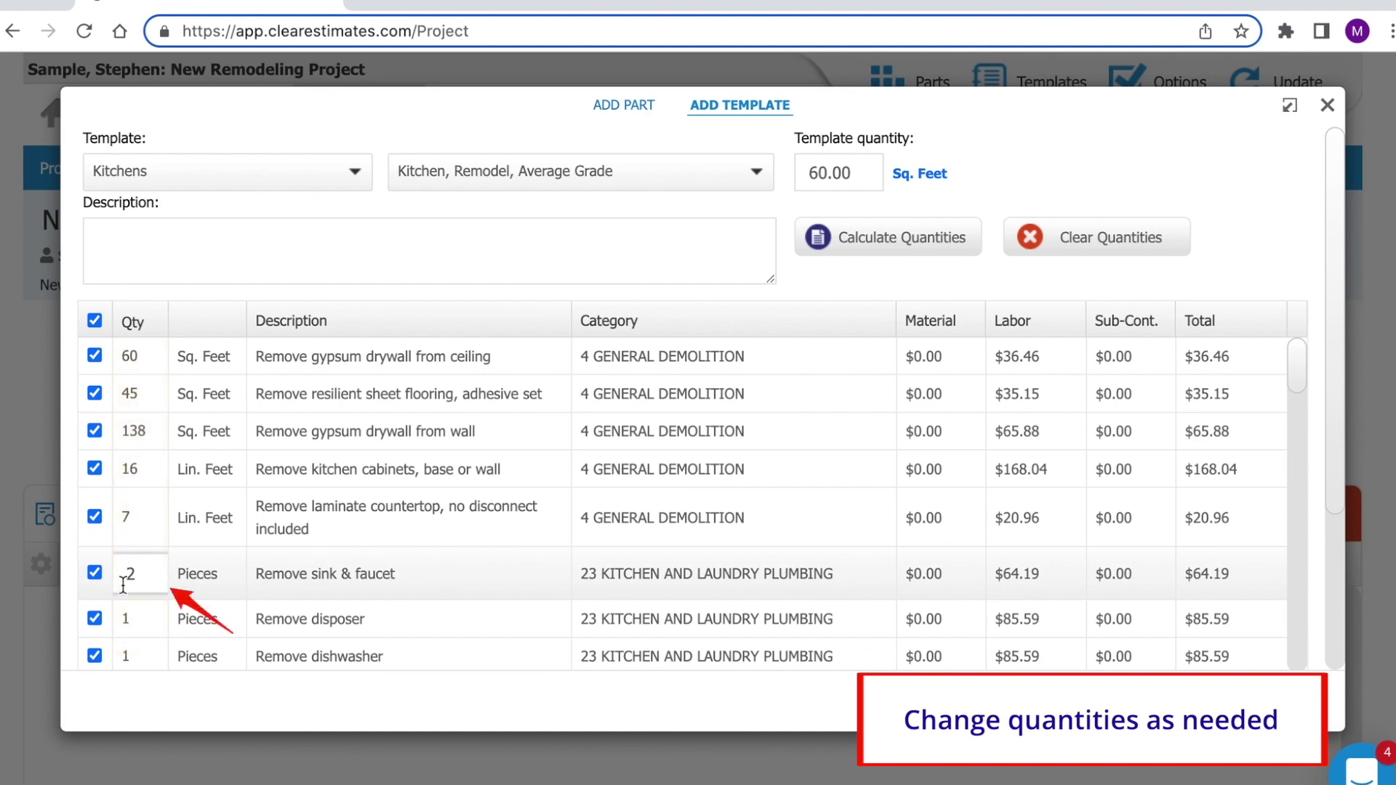
left_click(240, 260)
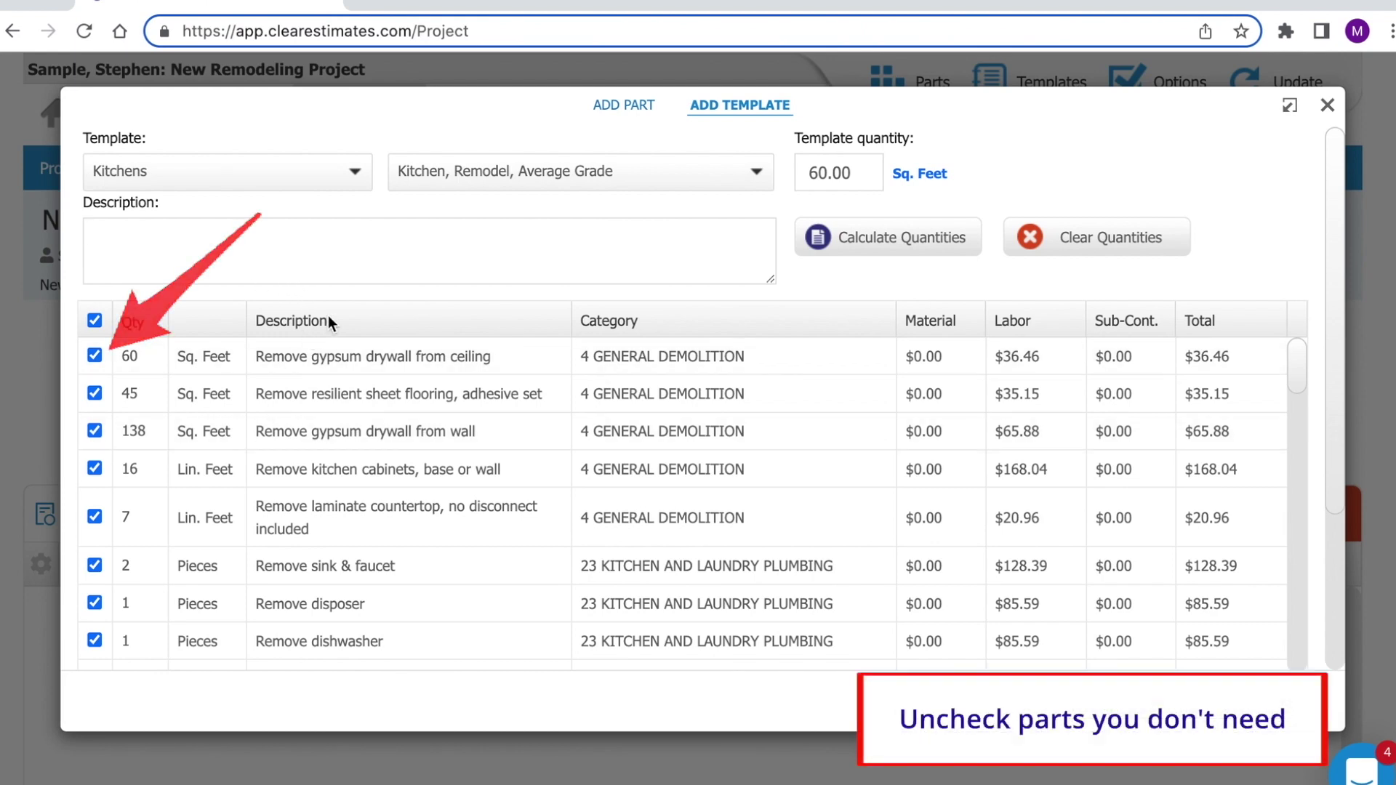
left_click(95, 603)
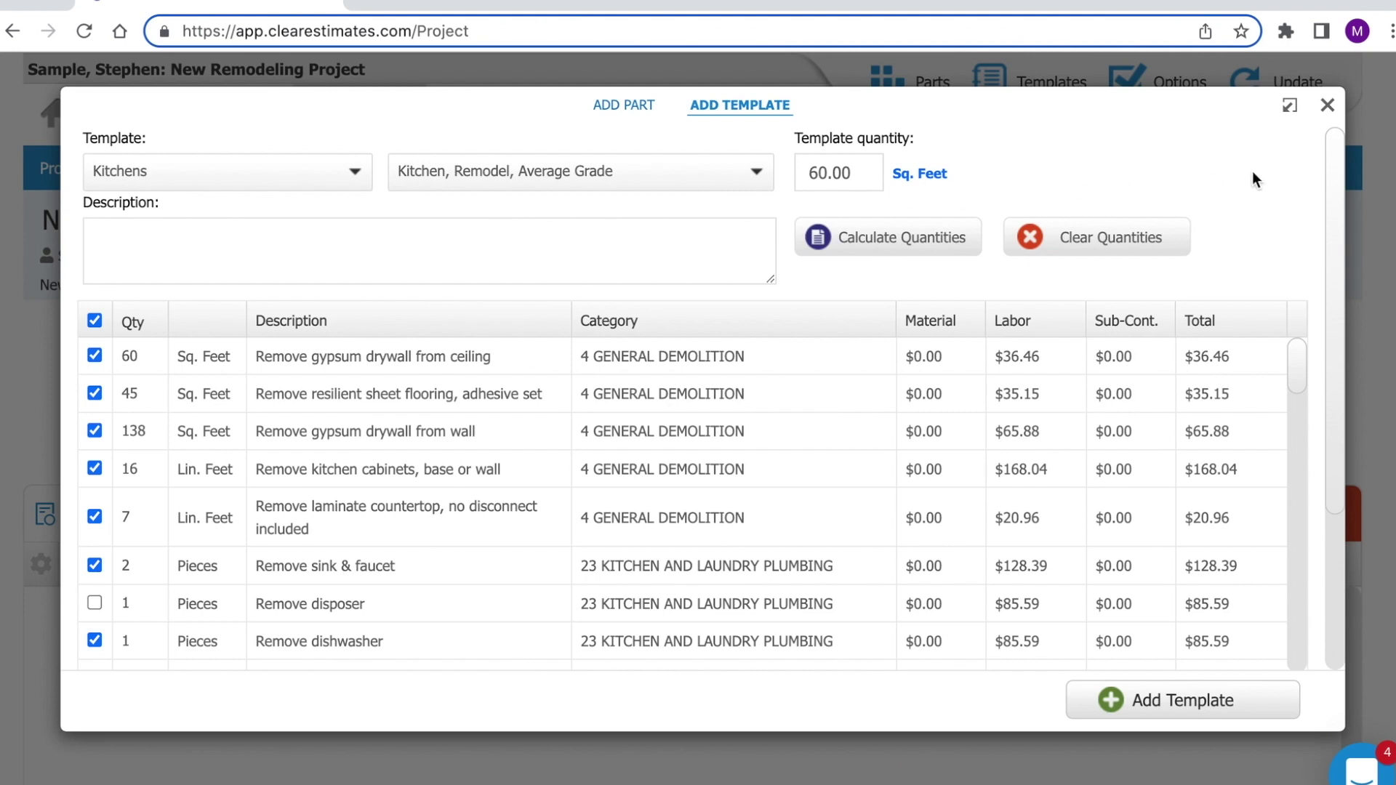
scroll(1252, 172, "down", 3)
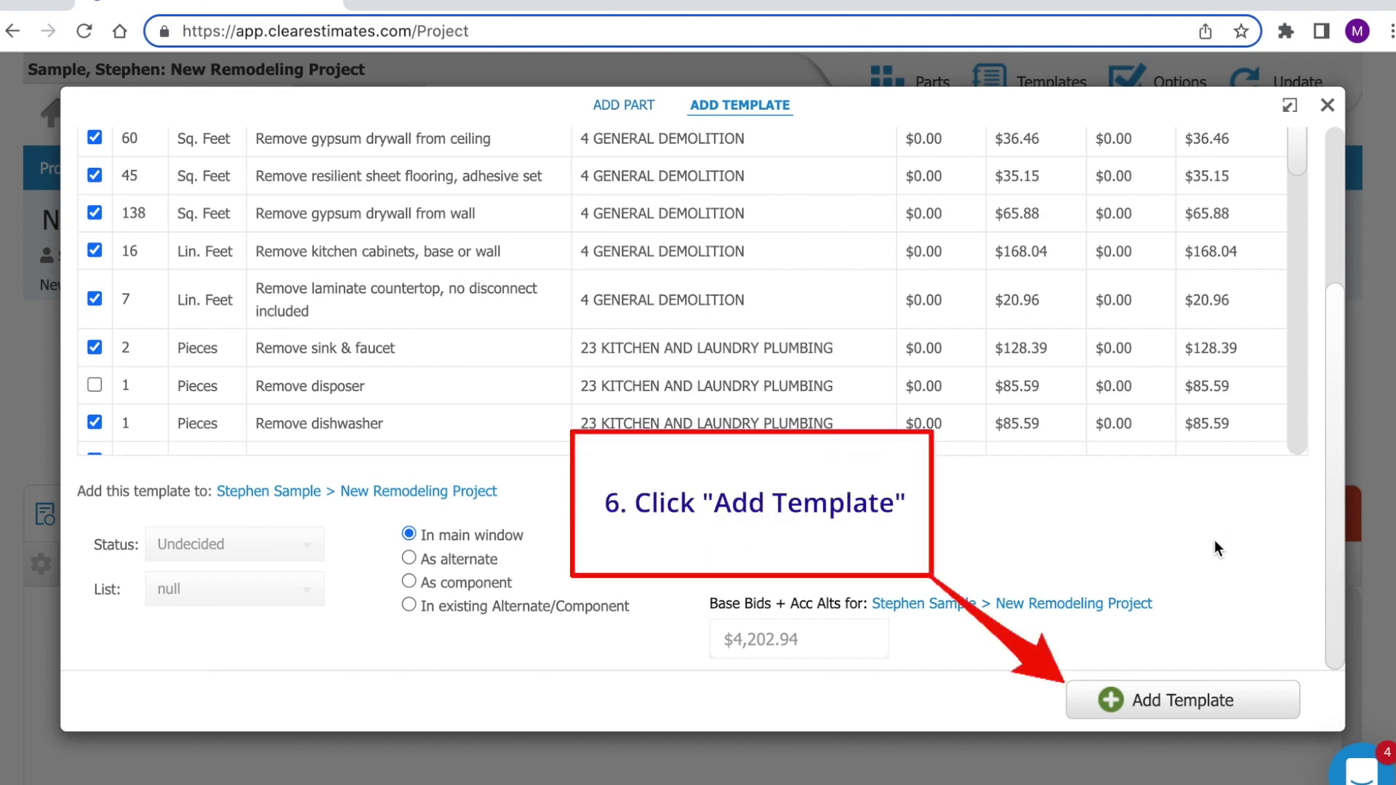
Step: Add the kitchen template parts, then inspect wall drywall removal's material and labor pricing
left_click(1186, 700)
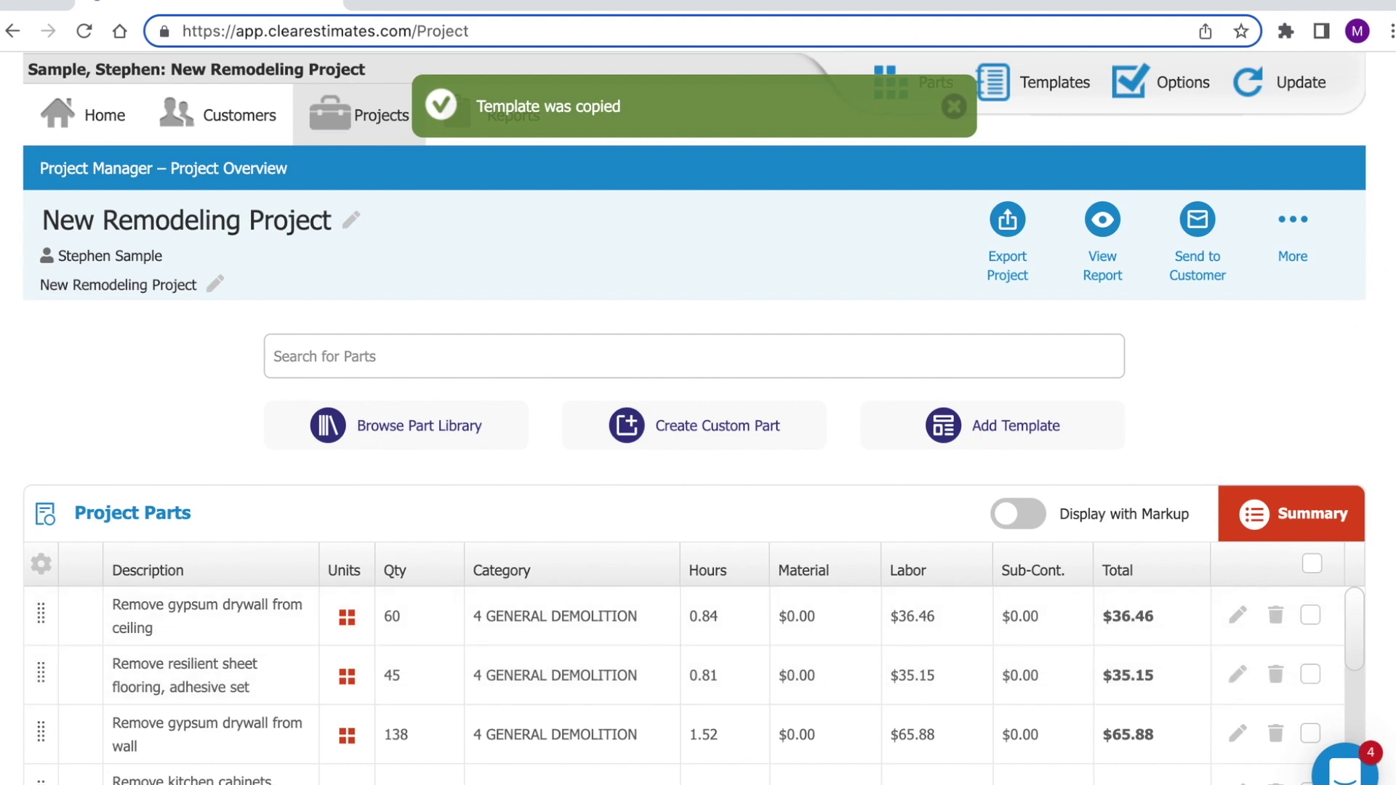
scroll(698, 436, "down", 4)
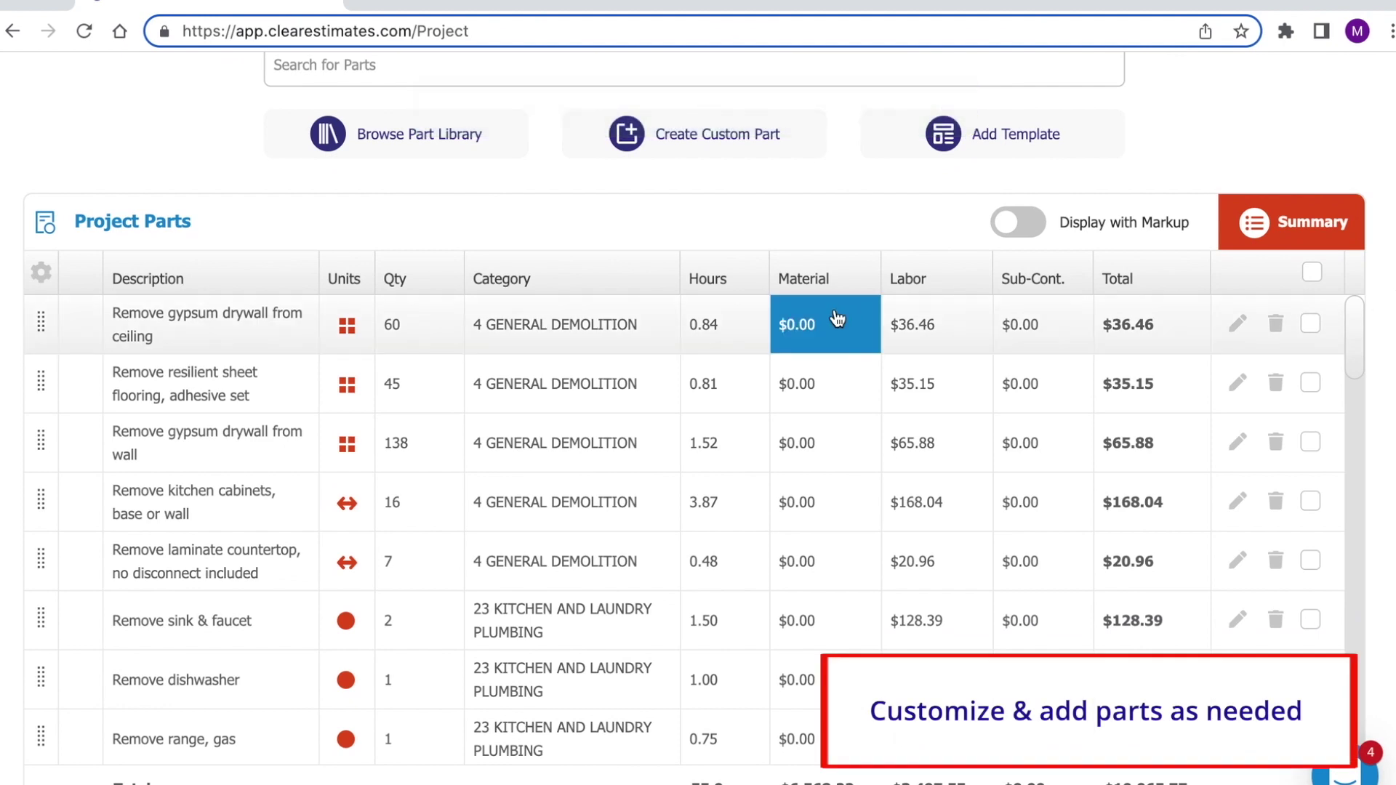
left_click(808, 442)
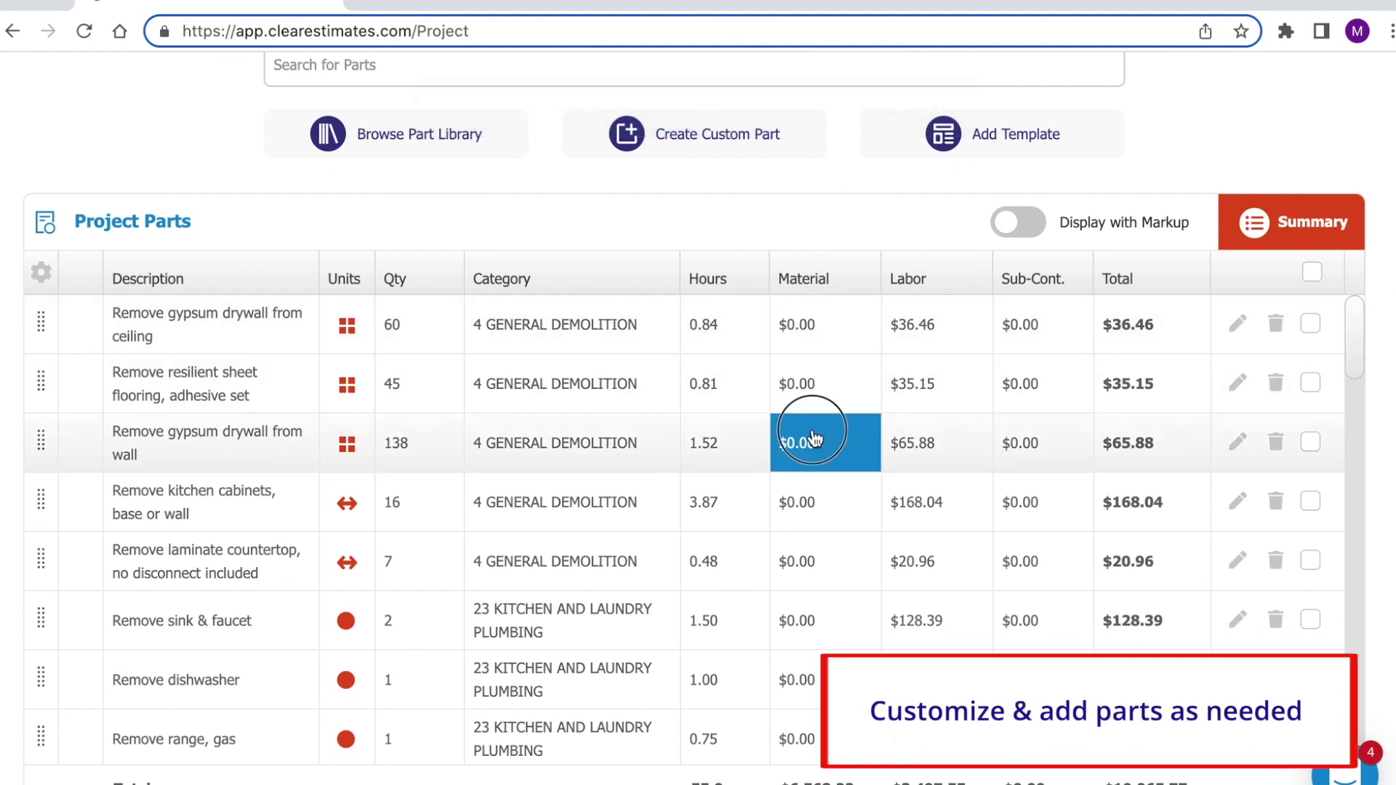
left_click(902, 449)
left_click(929, 442)
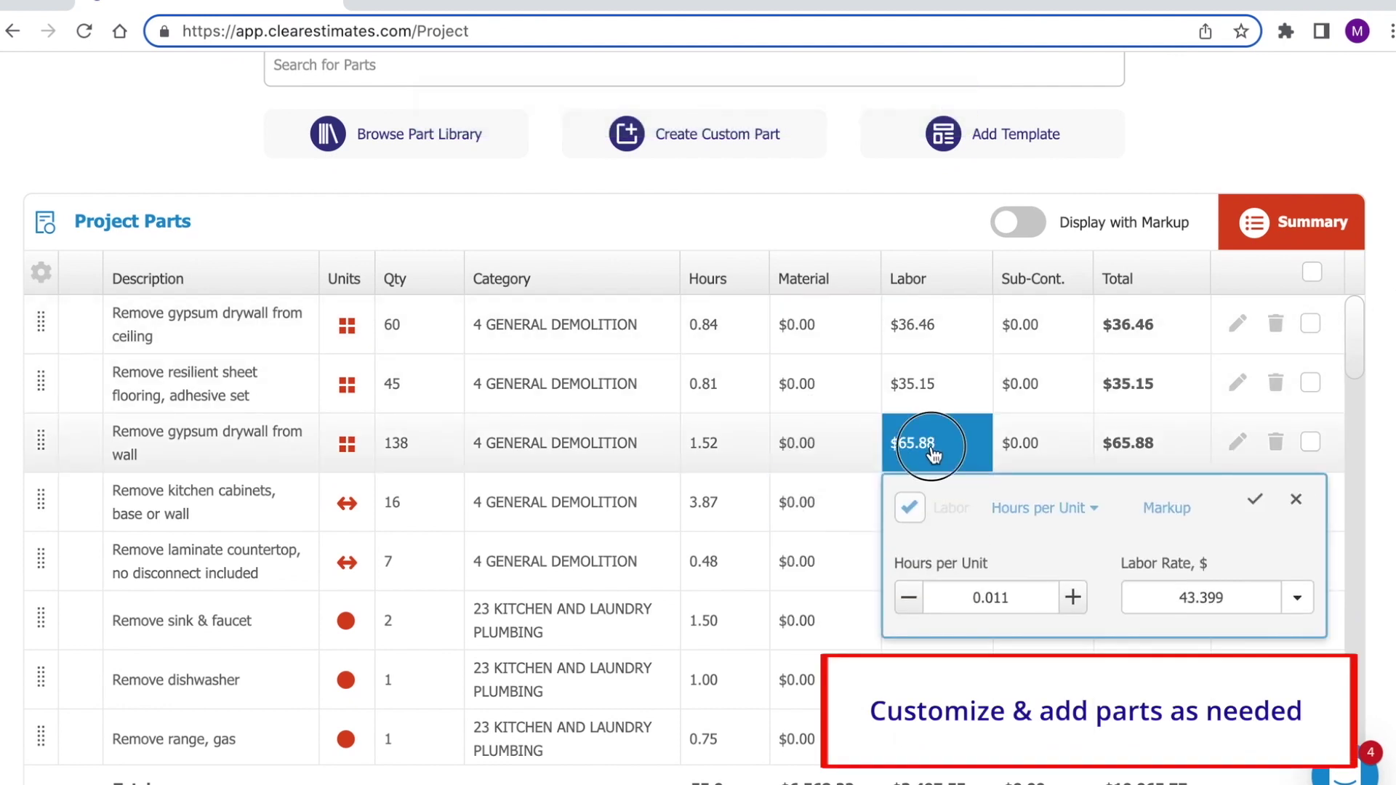
left_click(912, 204)
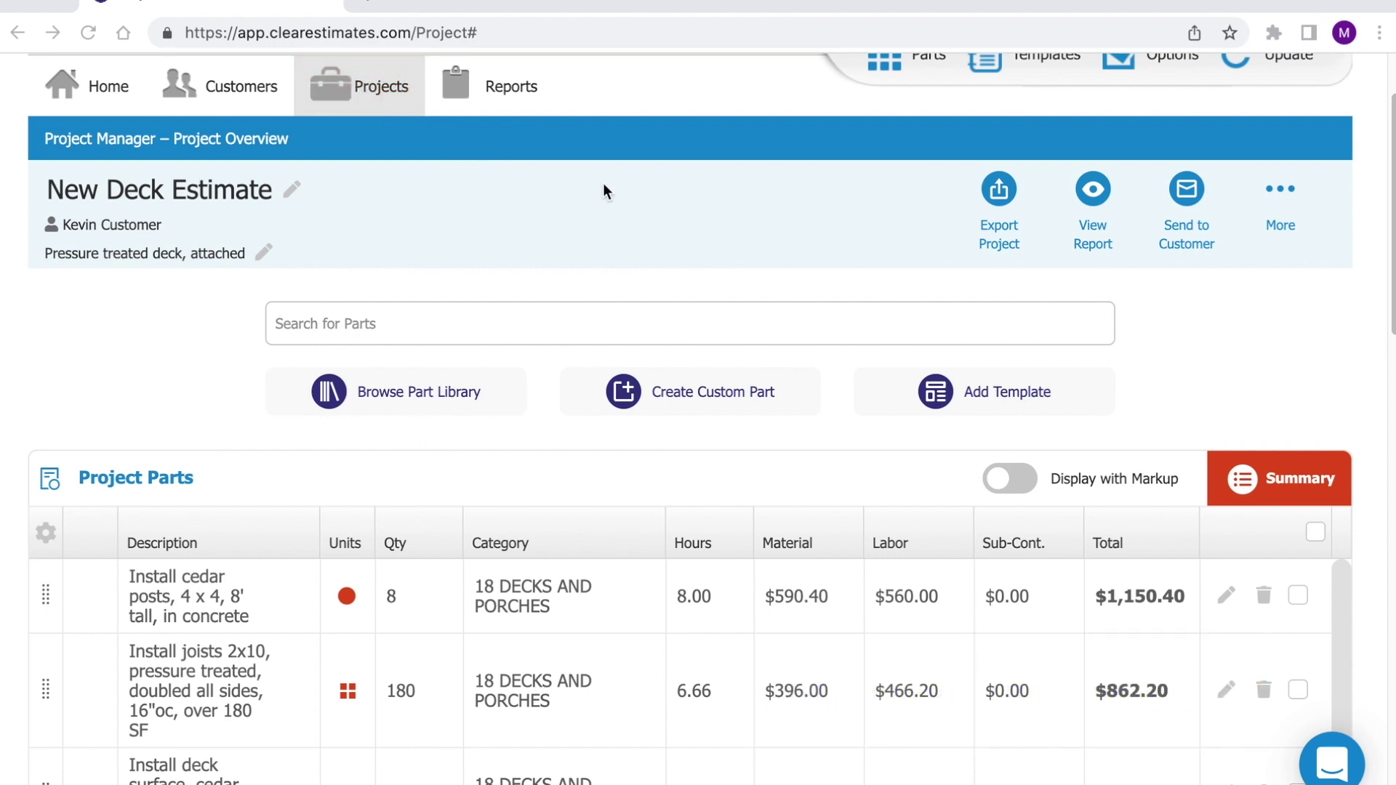
Step: Scroll the deck estimate down to the Markup panel showing 50% markups
scroll(1178, 349, "down", 3)
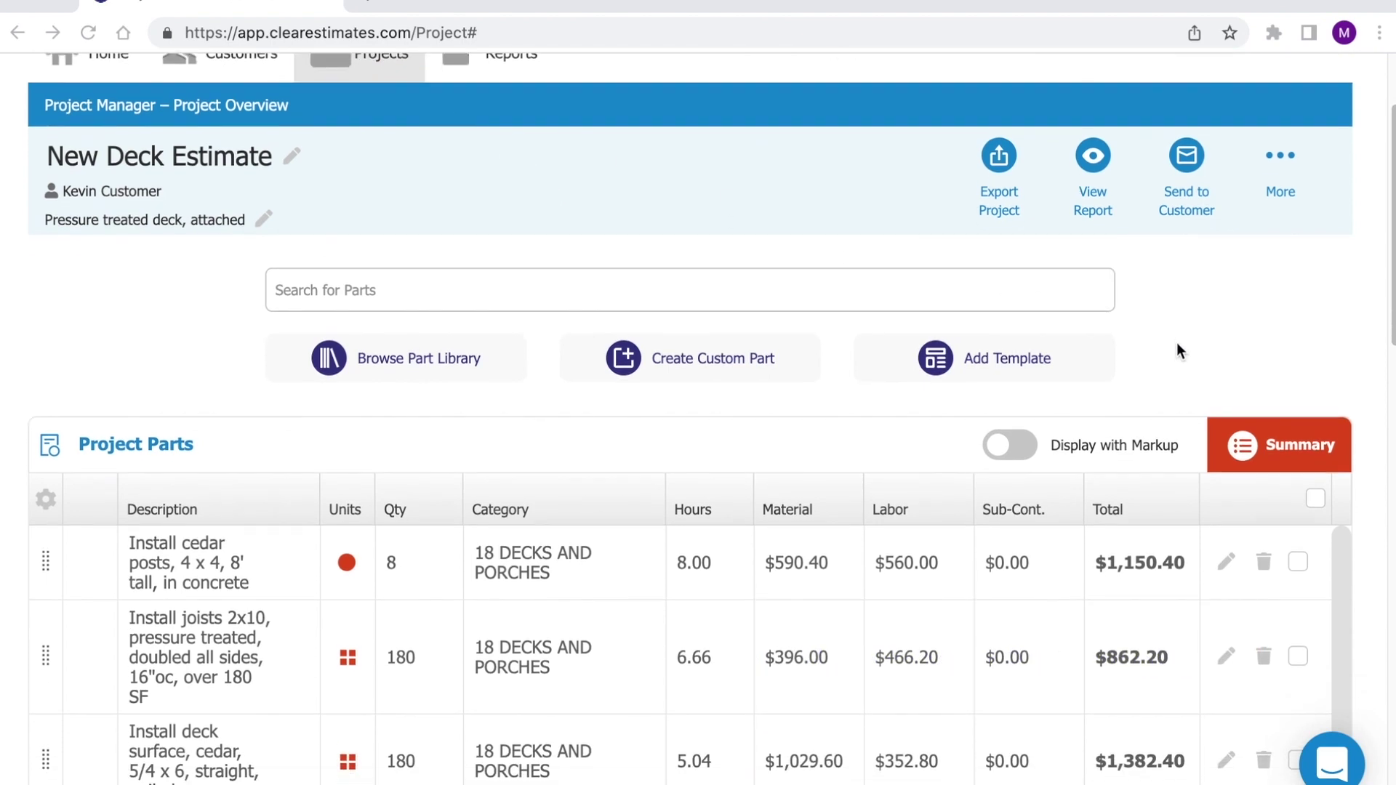
scroll(1177, 342, "down", 2)
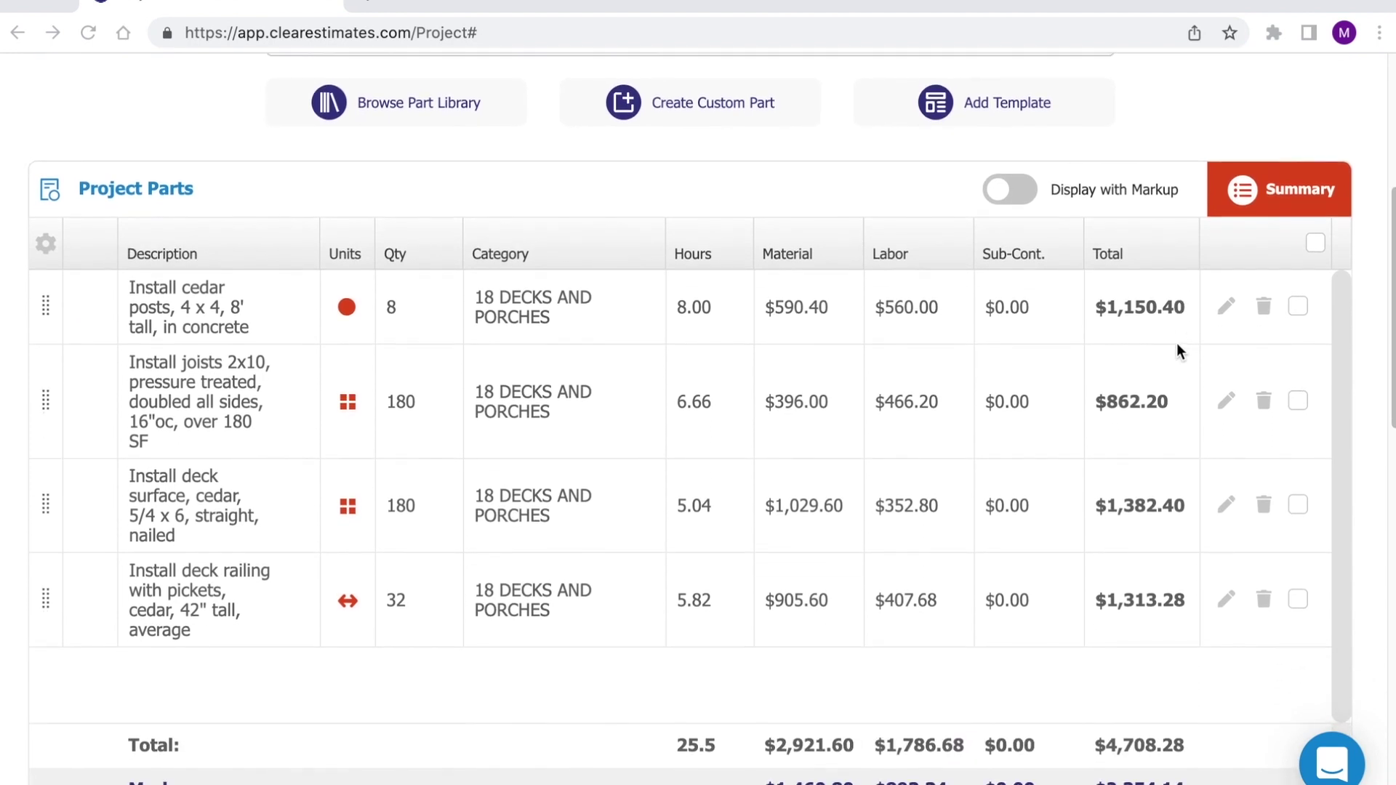
scroll(1176, 343, "down", 1)
scroll(1164, 341, "down", 1)
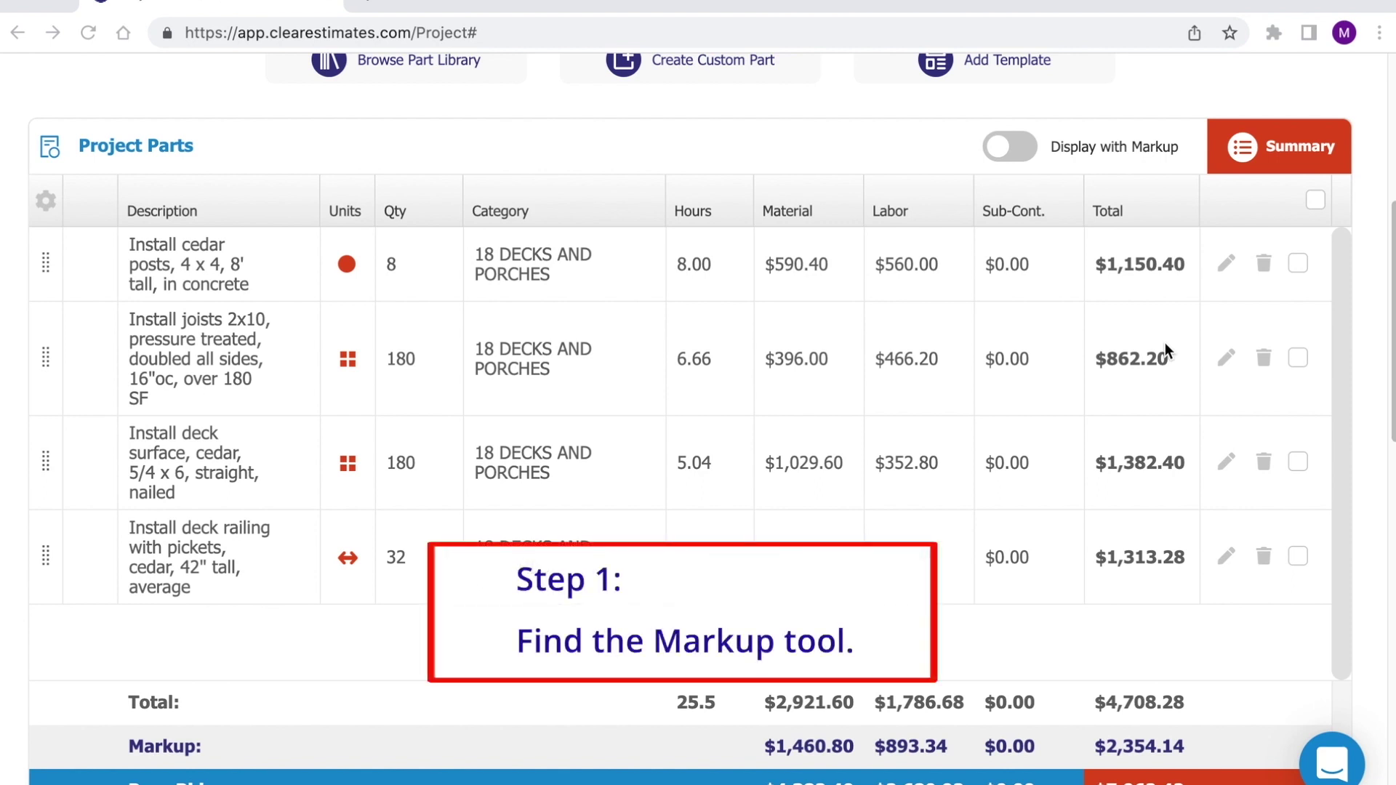
scroll(1162, 346, "down", 6)
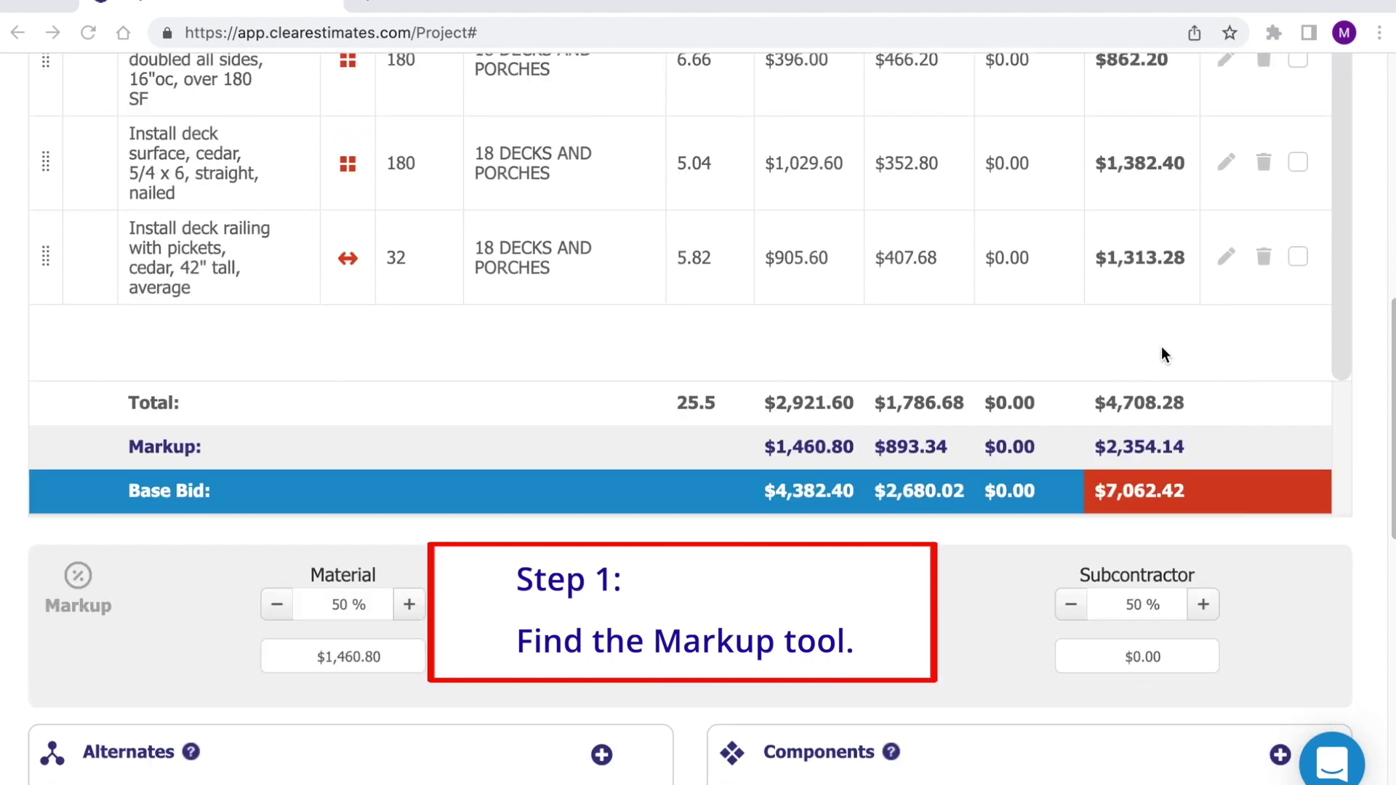
scroll(1162, 346, "down", 2)
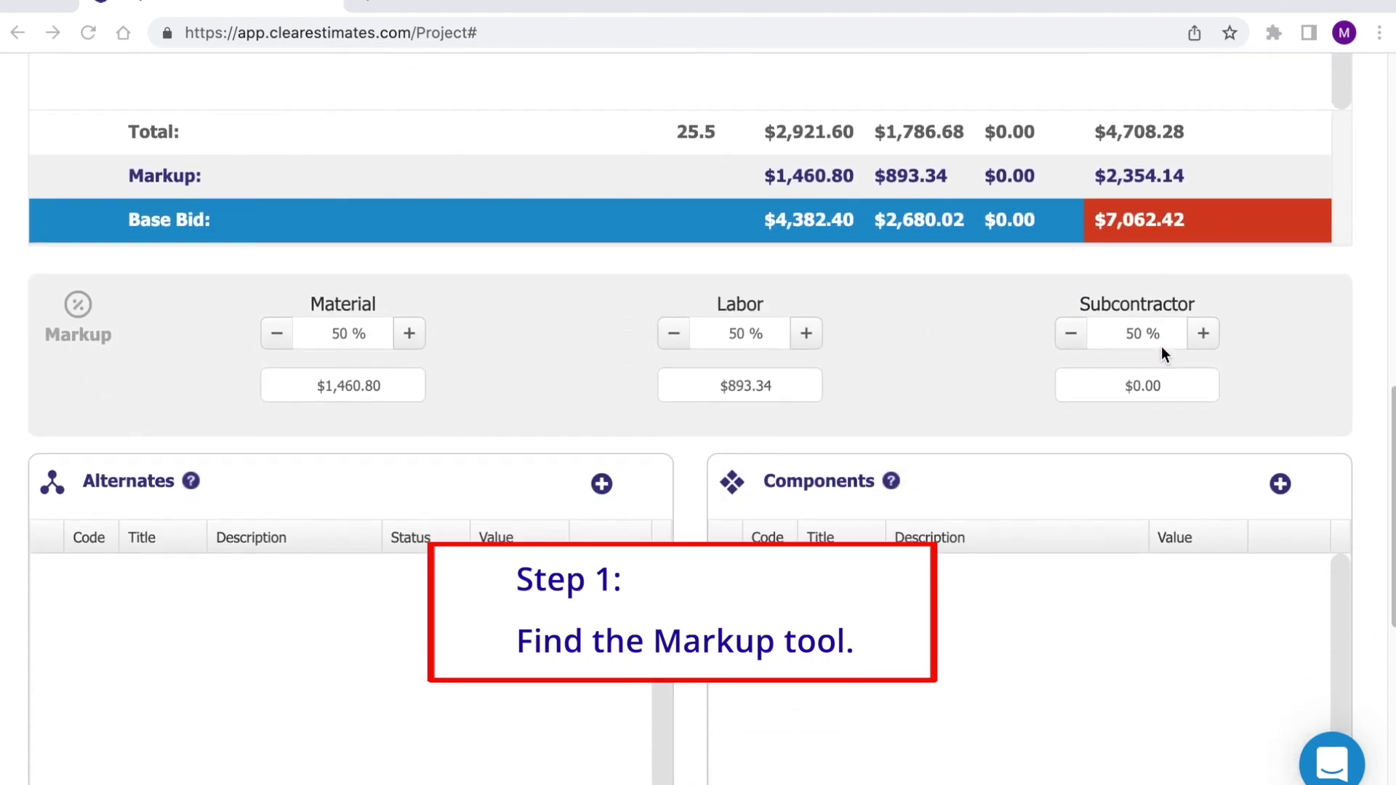
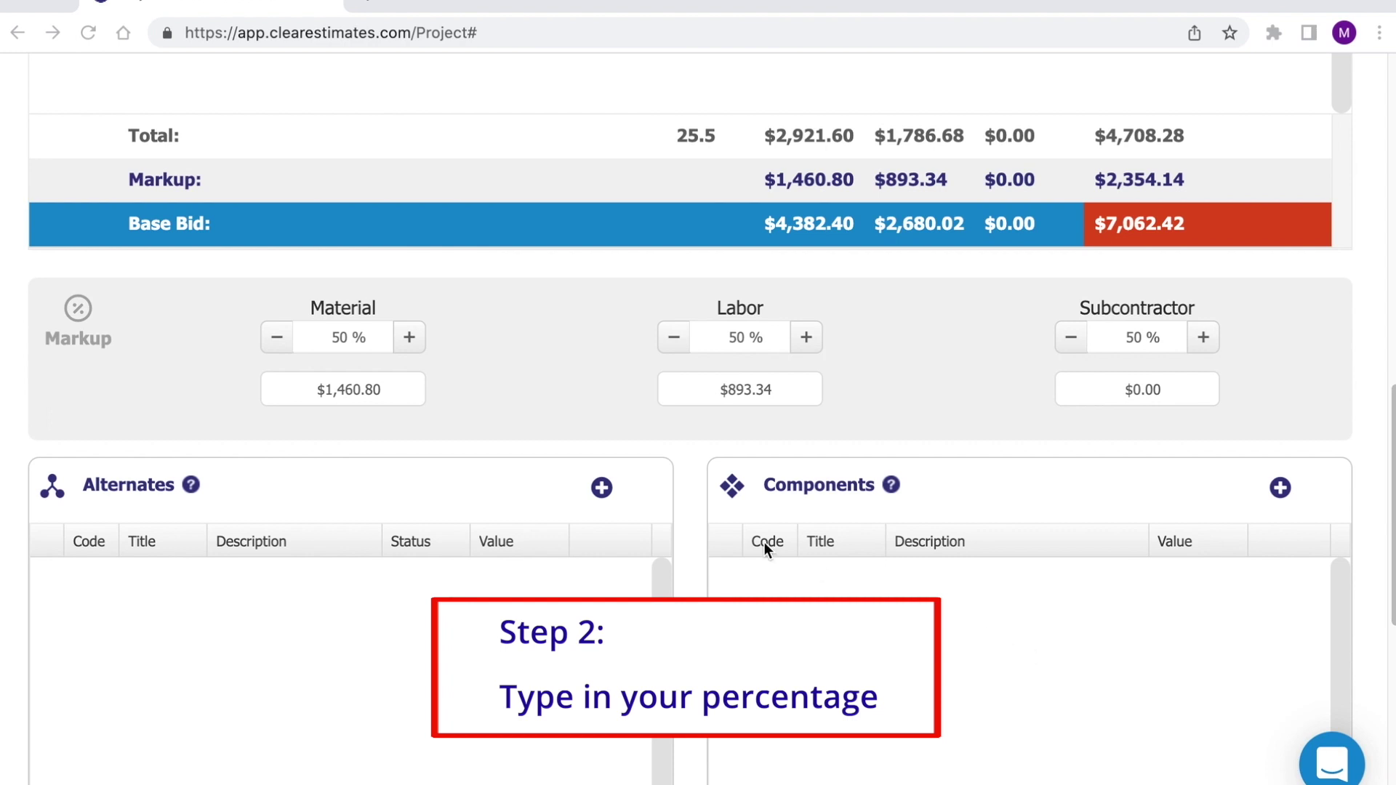
Step: Enter a 30% Material markup, then raise the Labor markup in five increments toward 60%
left_click(341, 334)
double_click(348, 337)
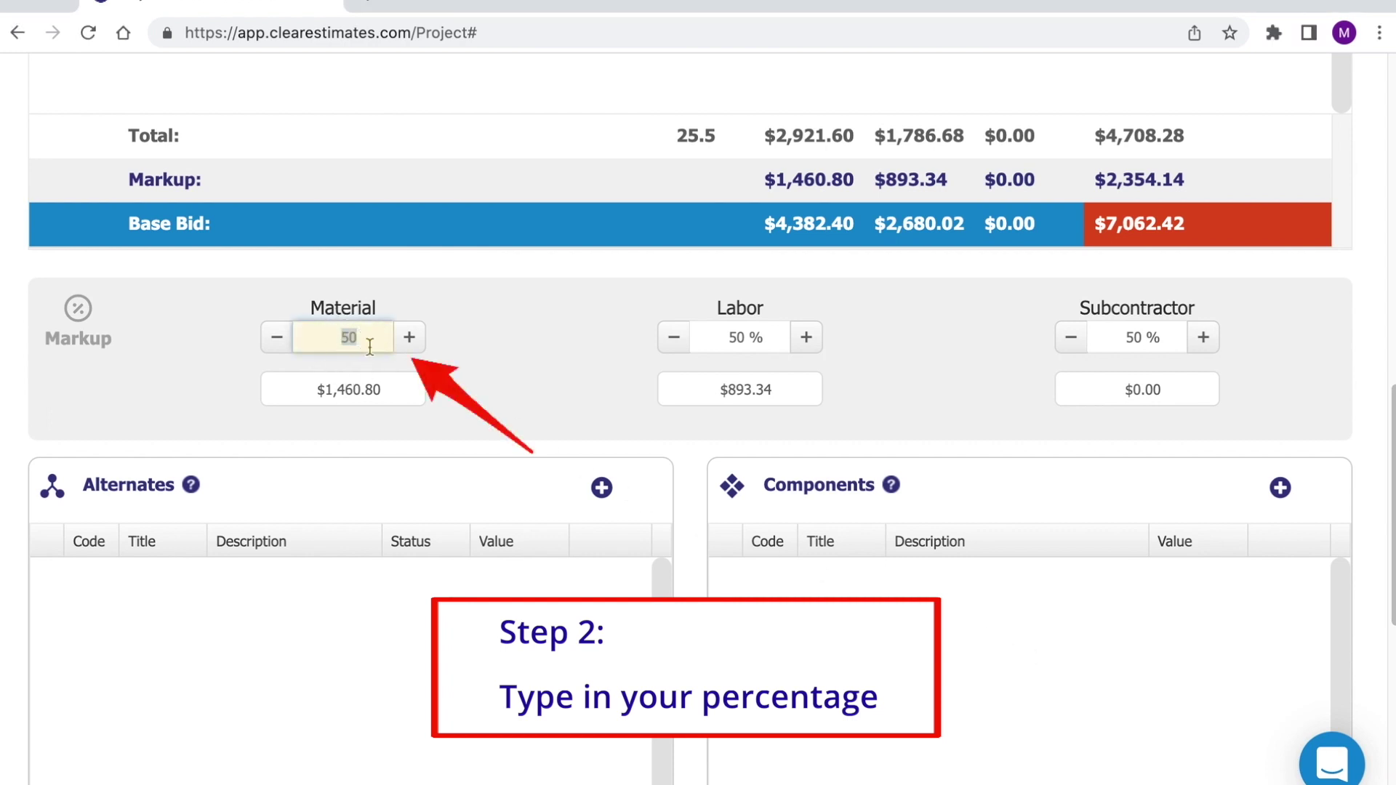
type("30")
left_click(528, 395)
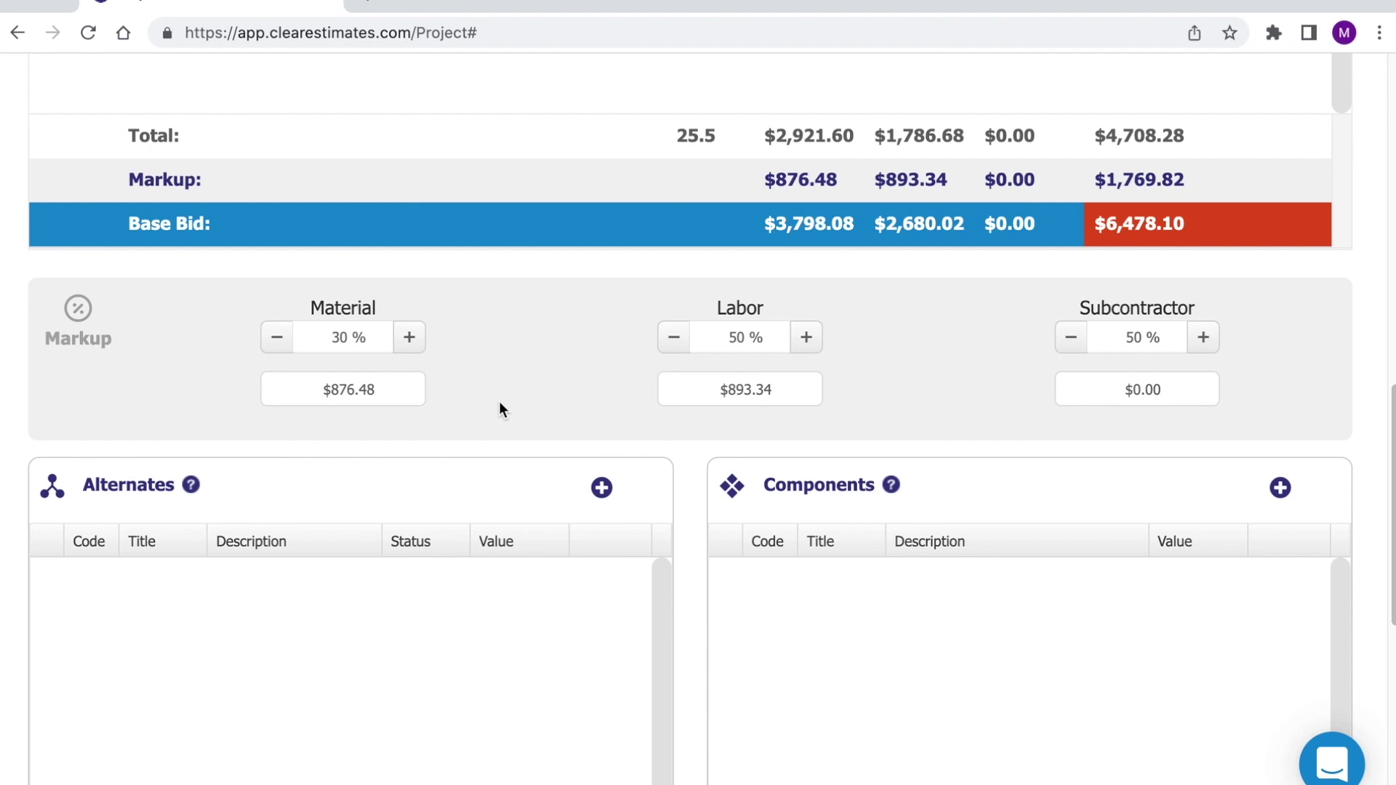
left_click(741, 337)
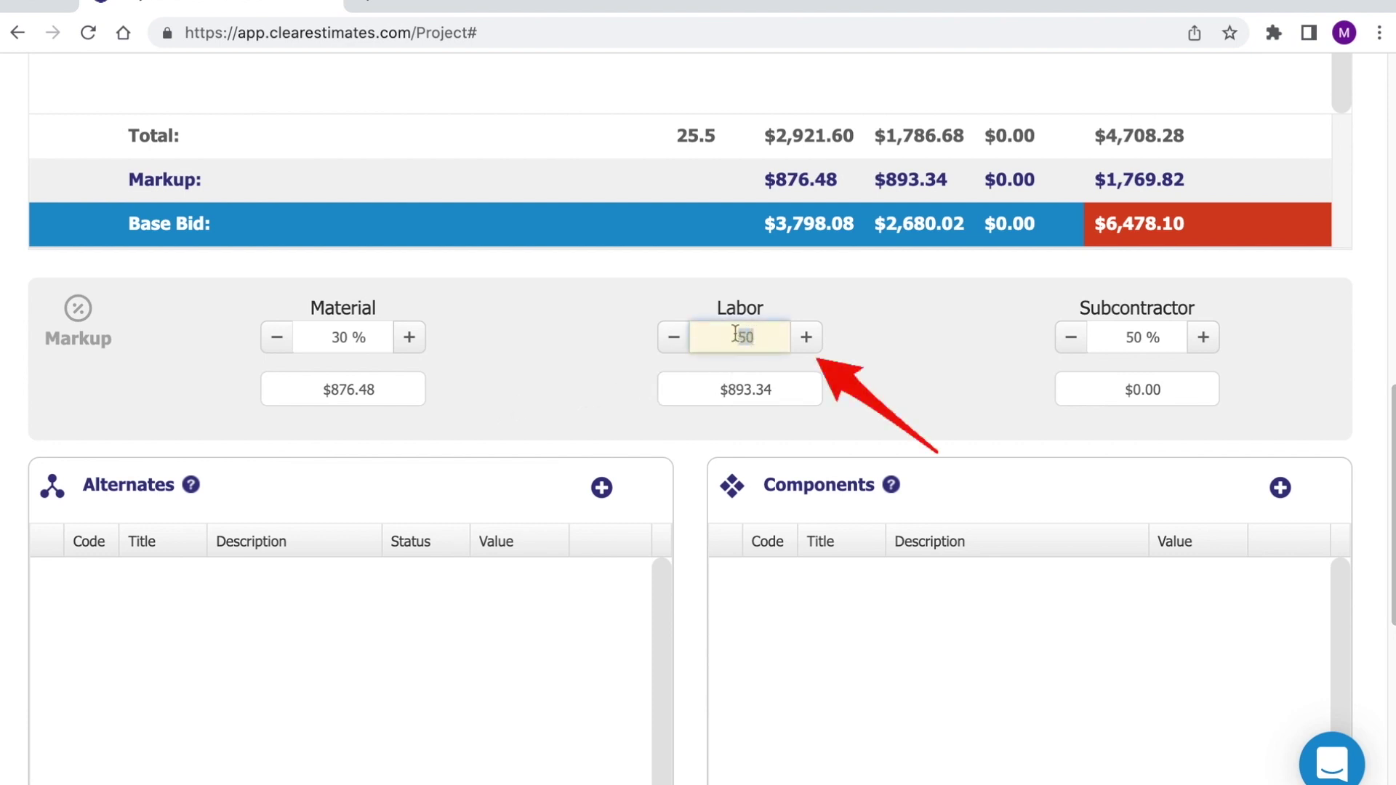
left_click(875, 382)
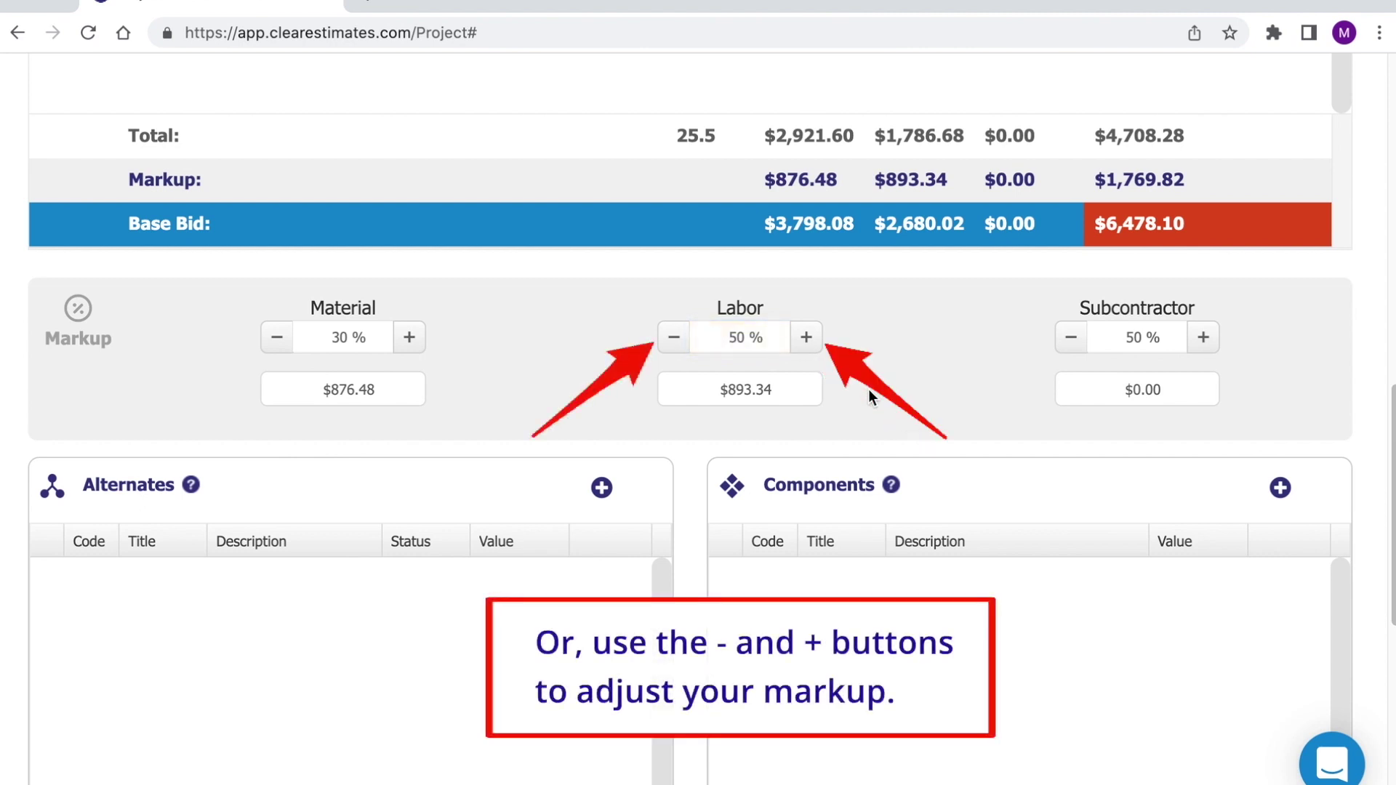
left_click(808, 340)
left_click(807, 341)
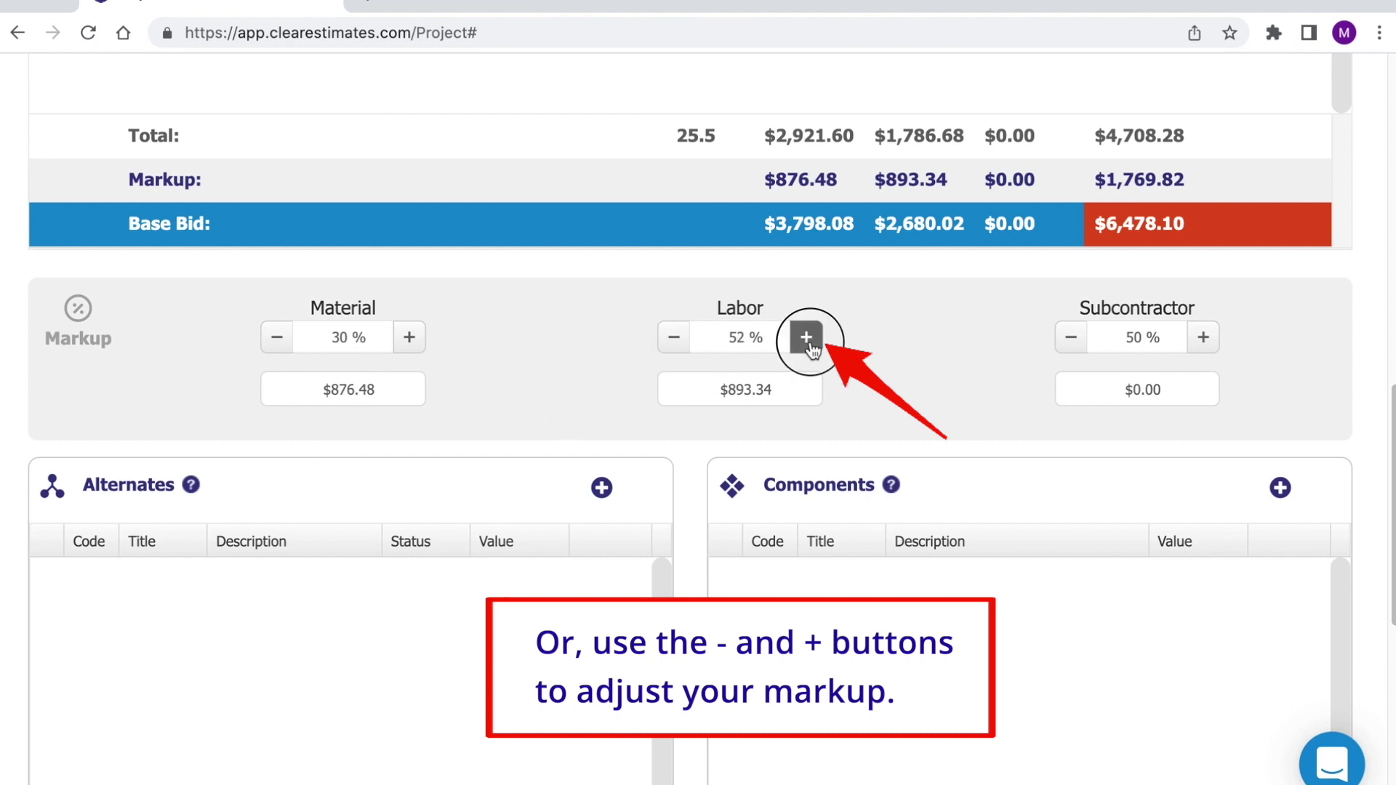
left_click(807, 340)
left_click(807, 341)
left_click(807, 341)
left_click(807, 340)
left_click(807, 340)
left_click(807, 341)
left_click(807, 340)
left_click(808, 340)
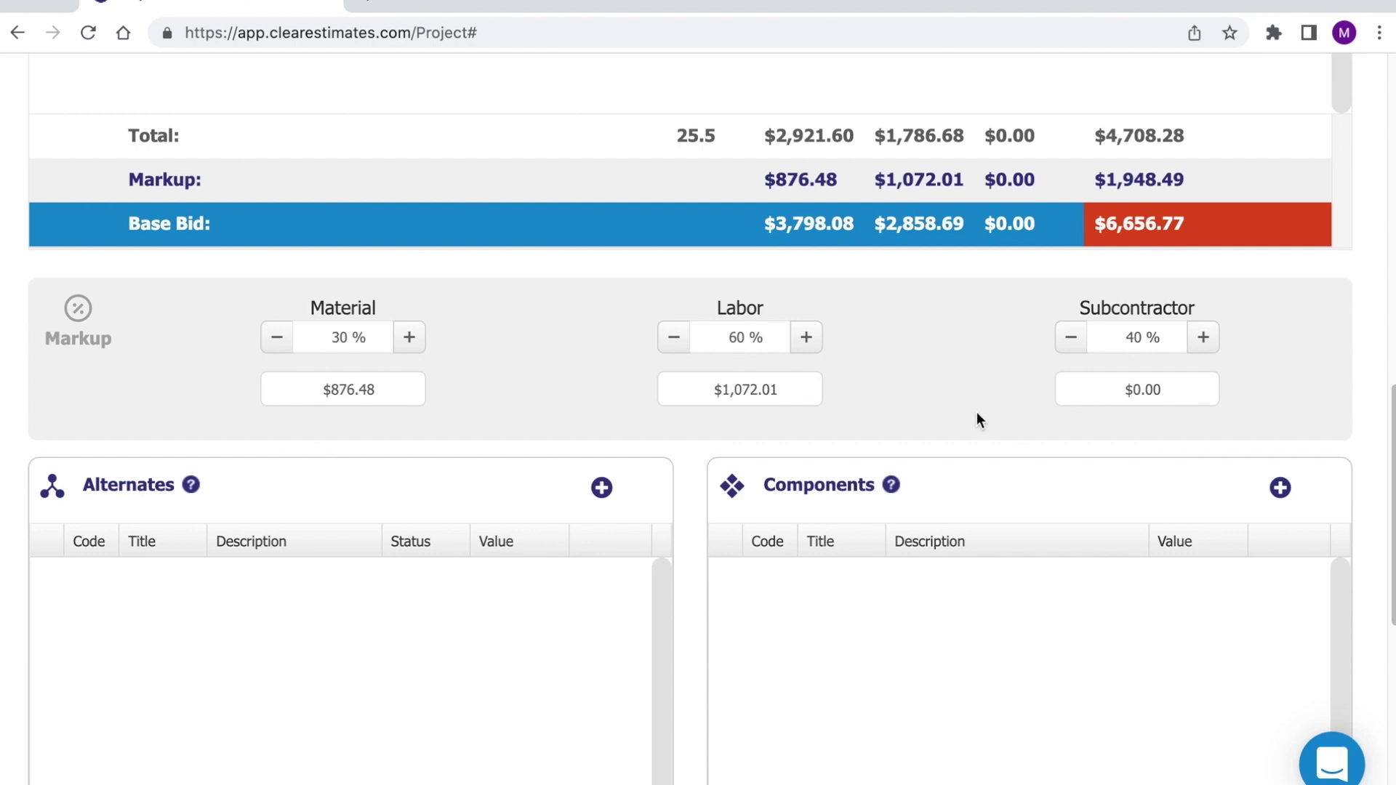
mouse_move(1392, 500)
left_mouse_down()
mouse_move(1388, 251)
mouse_move(1316, 262)
left_mouse_up()
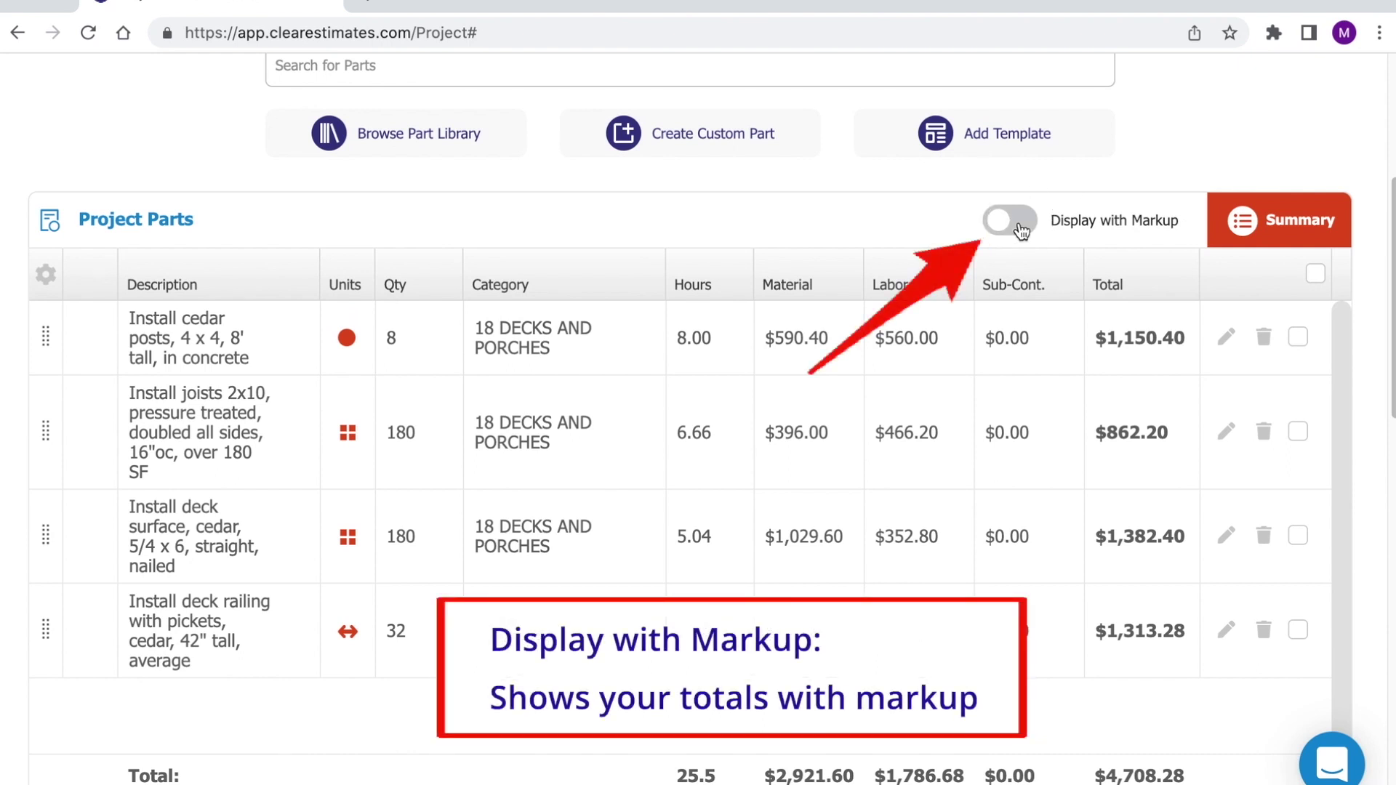
left_click(1021, 231)
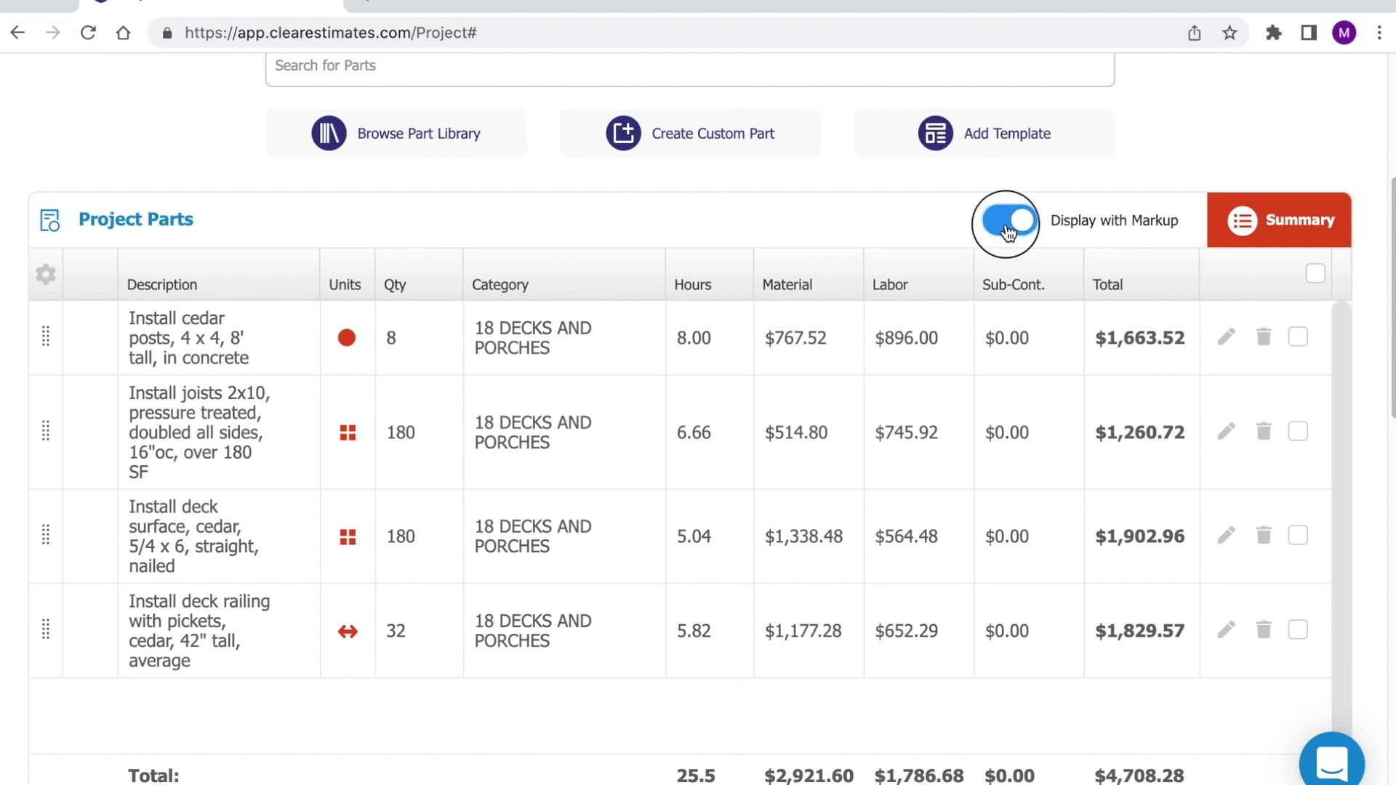
left_click(1007, 229)
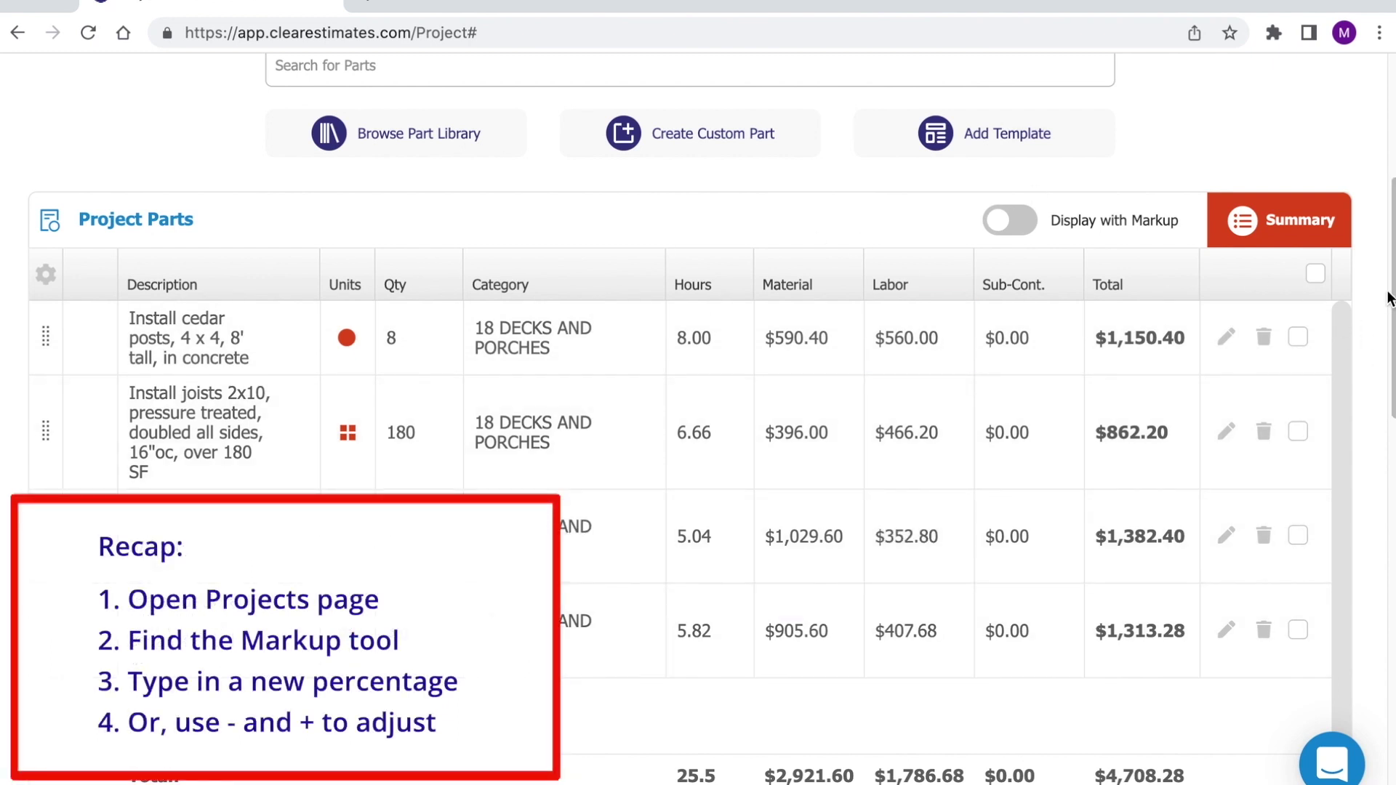
left_click_drag(1388, 299, 1386, 459)
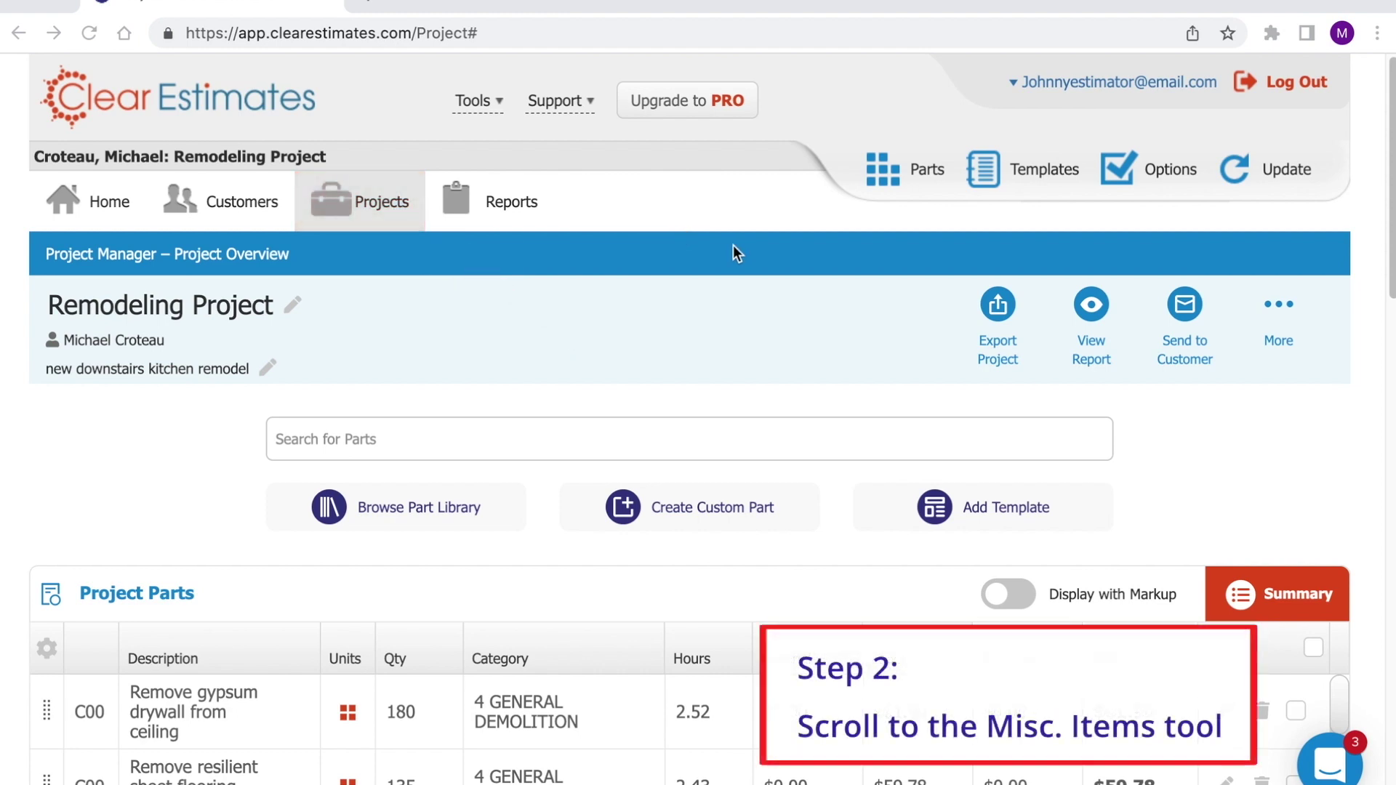
Step: Scroll down the Remodeling Project page to its empty Misc. Items list
scroll(733, 246, "down", 1)
scroll(733, 246, "down", 15)
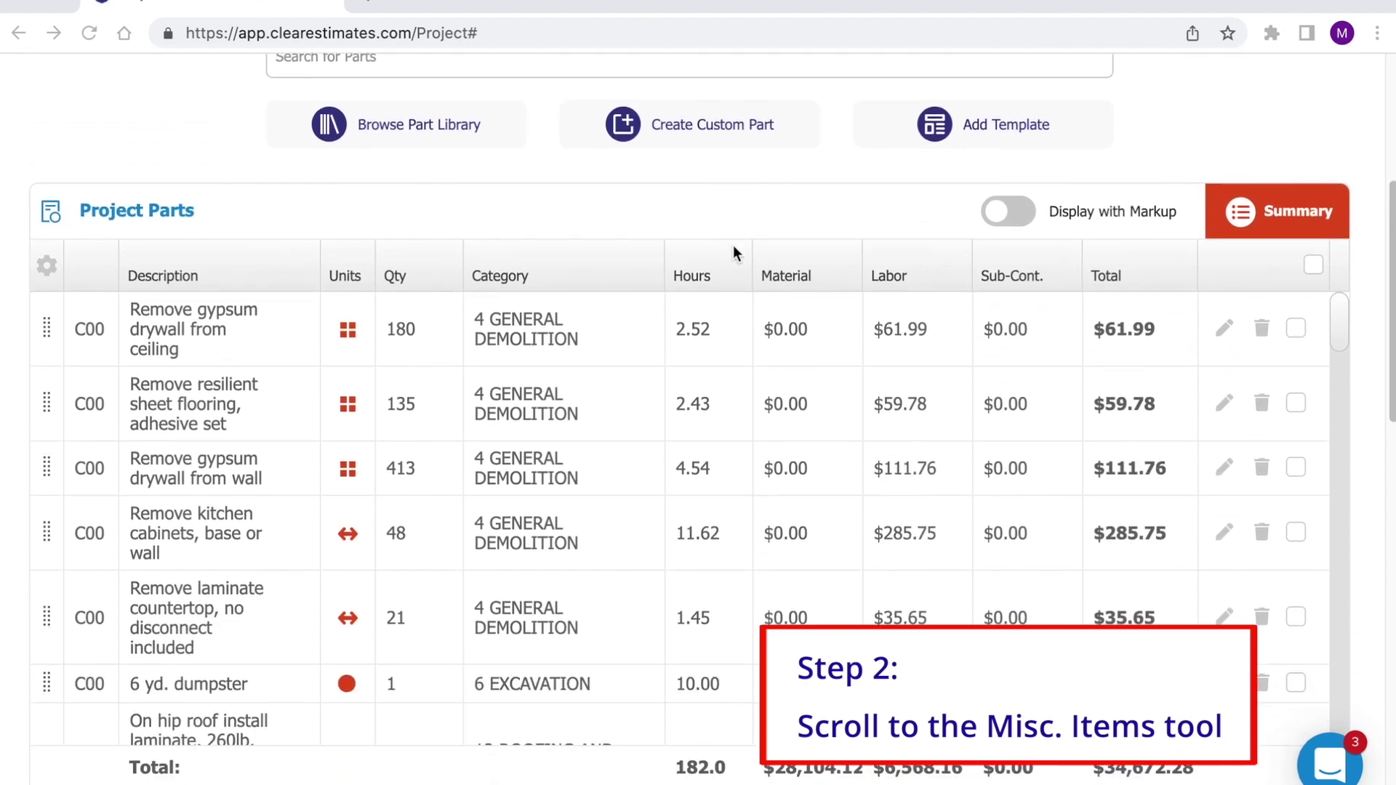
scroll(734, 247, "down", 5)
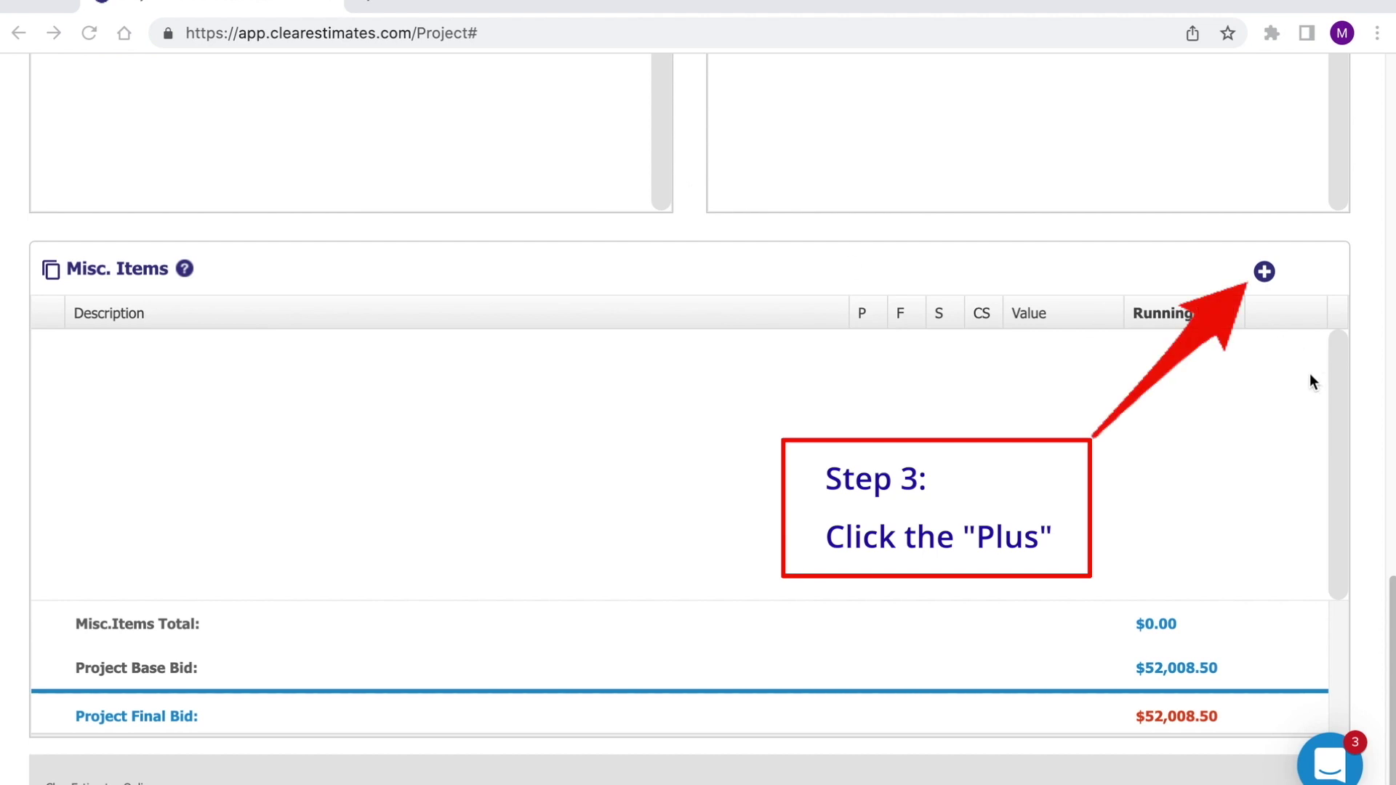
Step: Add a misc. line item described 'tax' with a value of 6%
left_click(1264, 273)
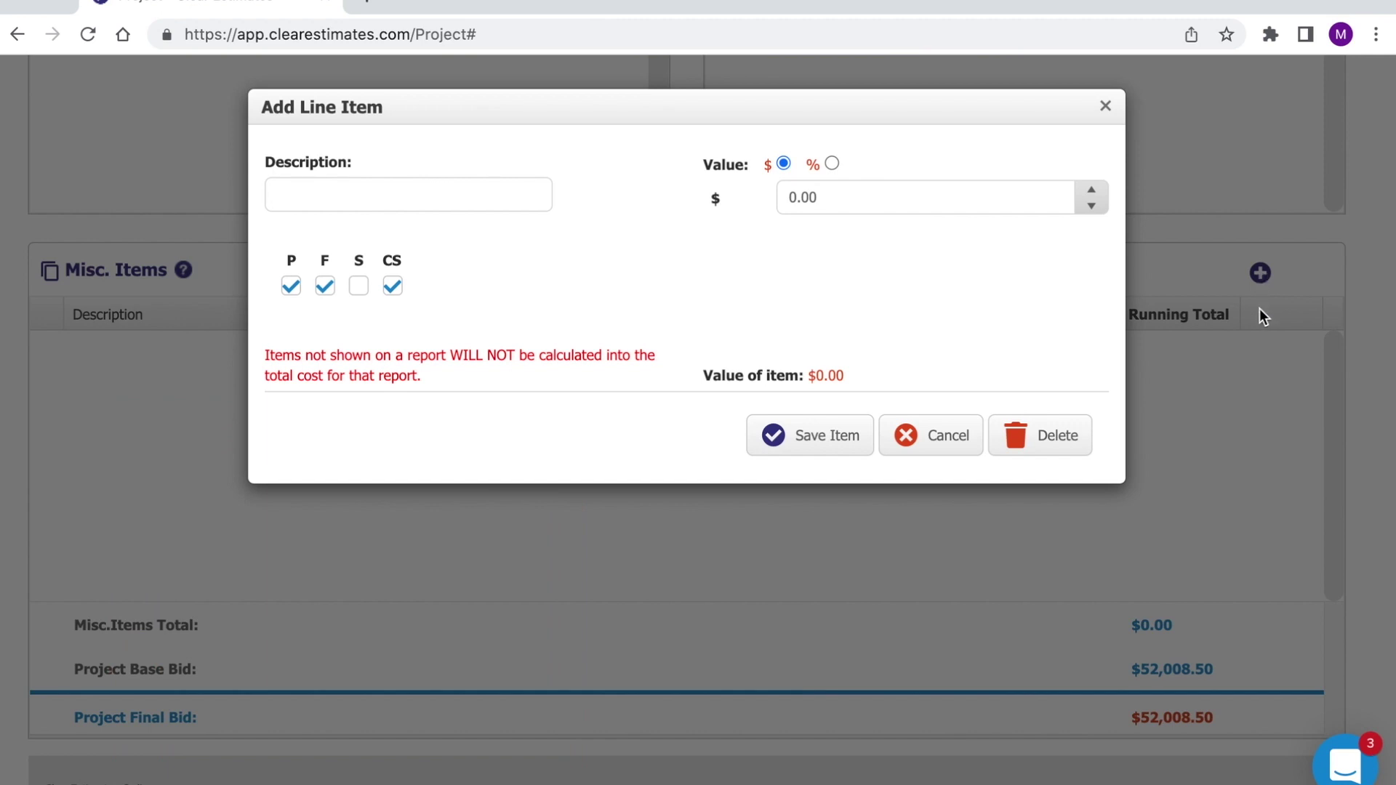
left_click(512, 201)
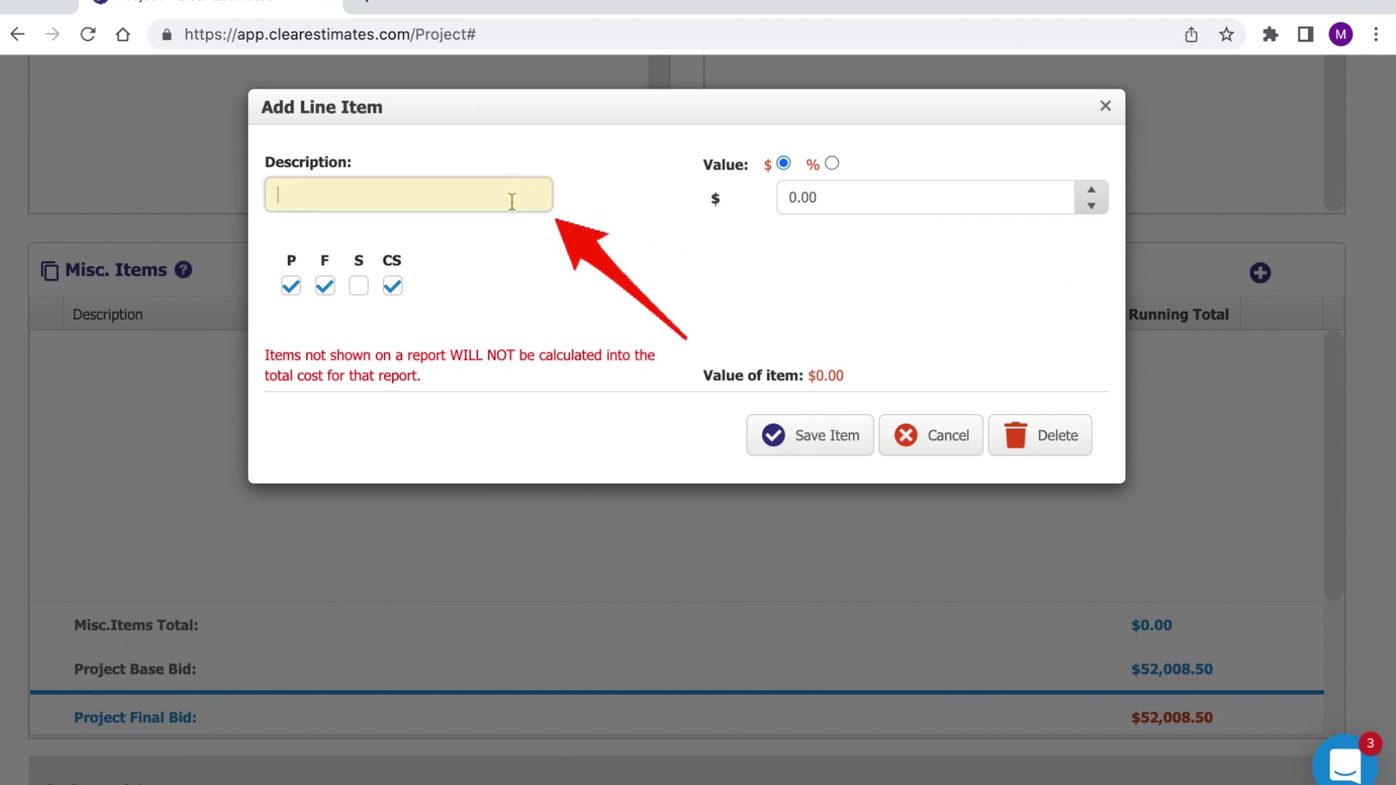
type("tax")
left_click(600, 238)
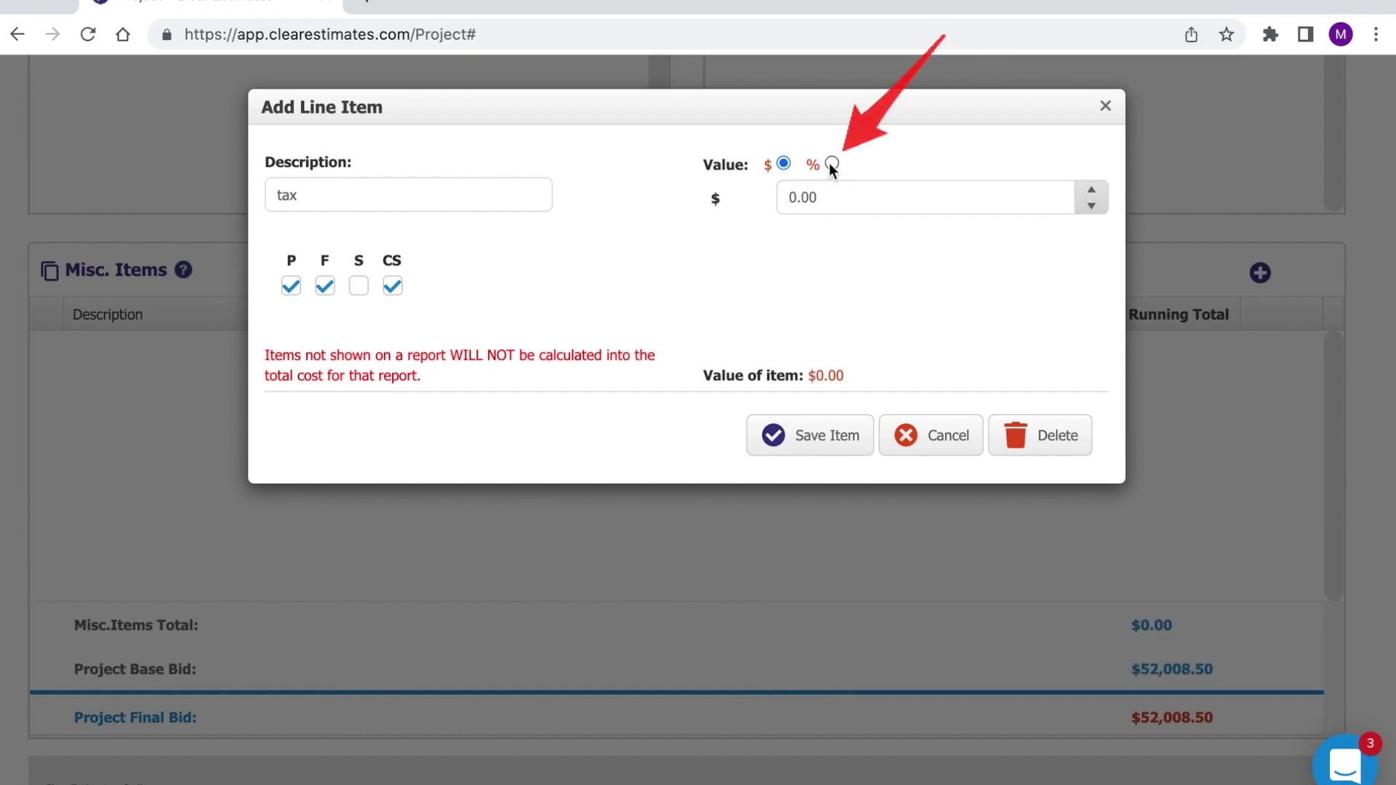
left_click(832, 164)
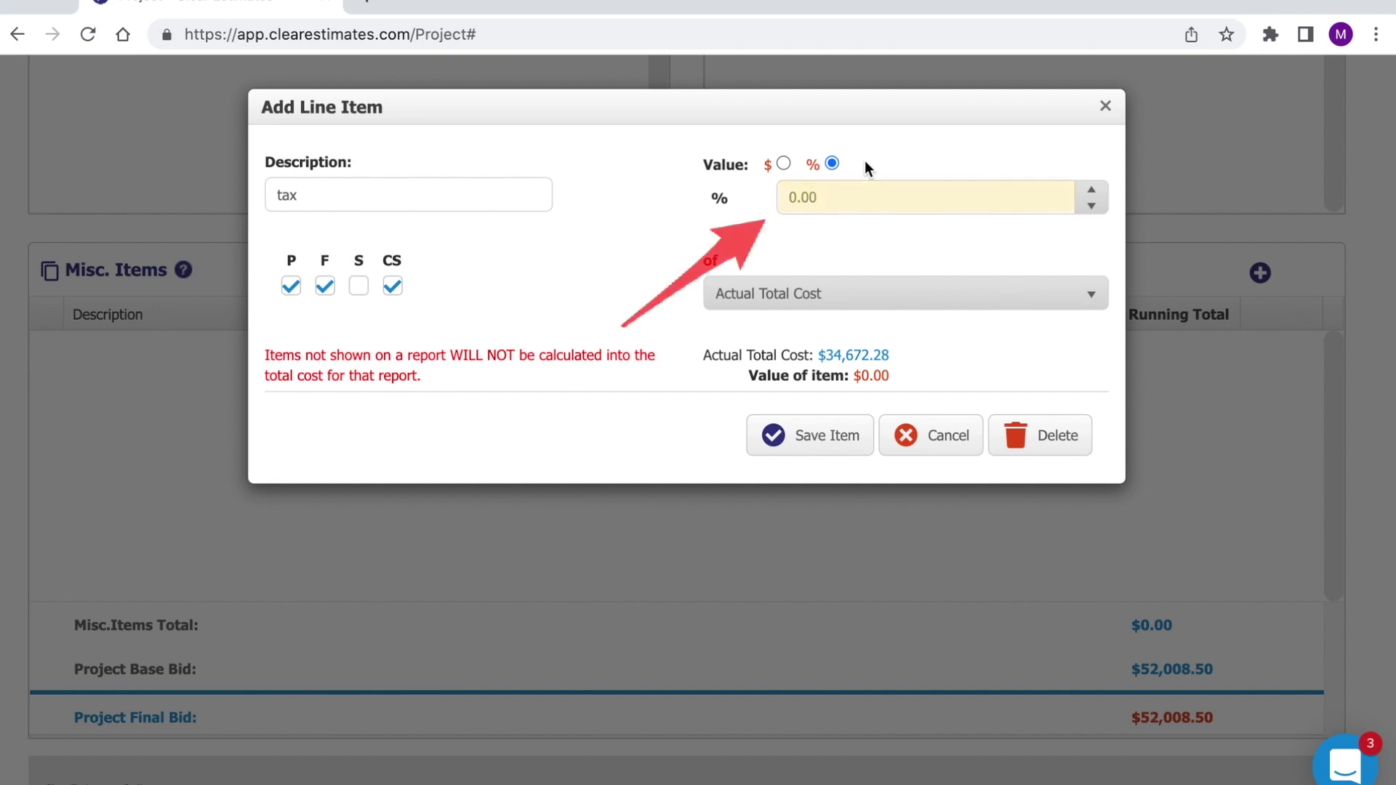
left_click(851, 207)
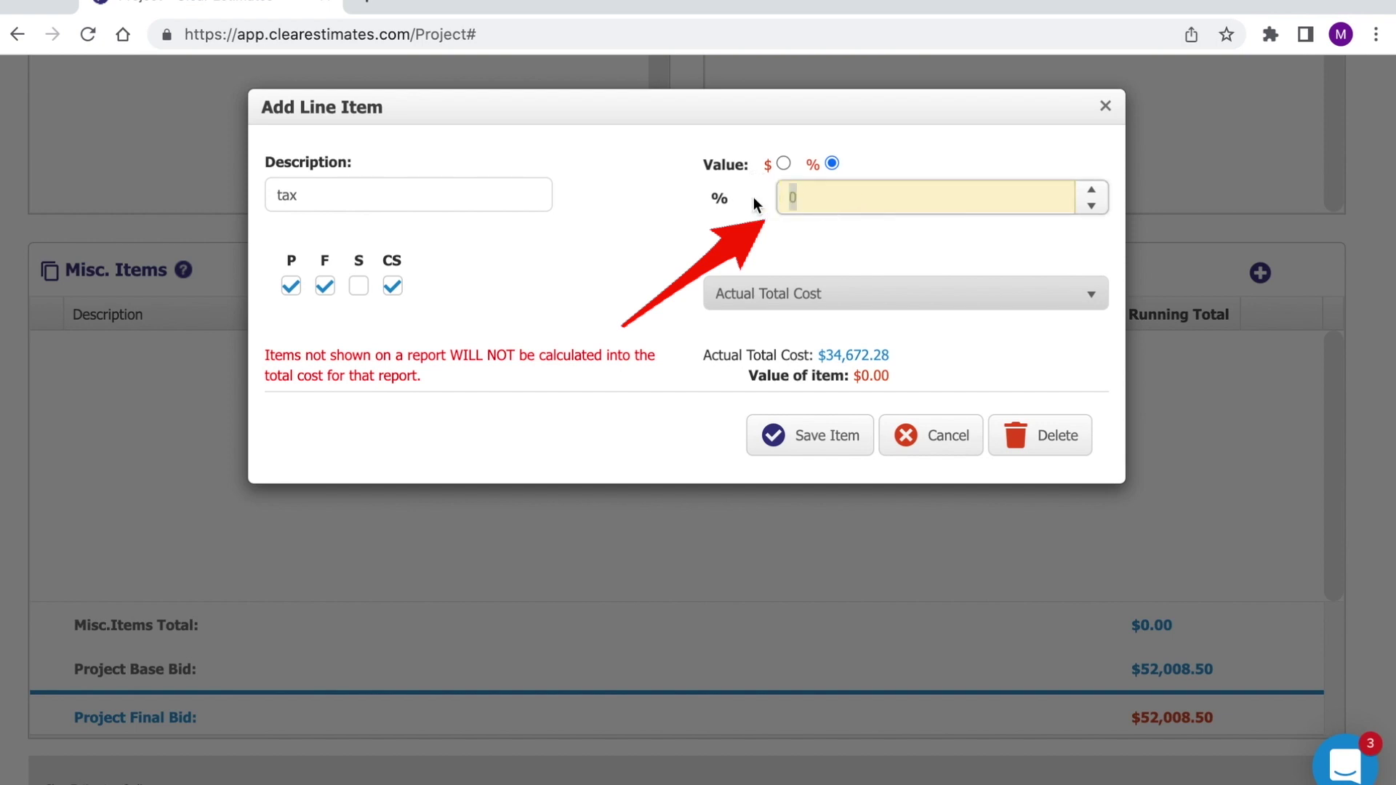
type("6")
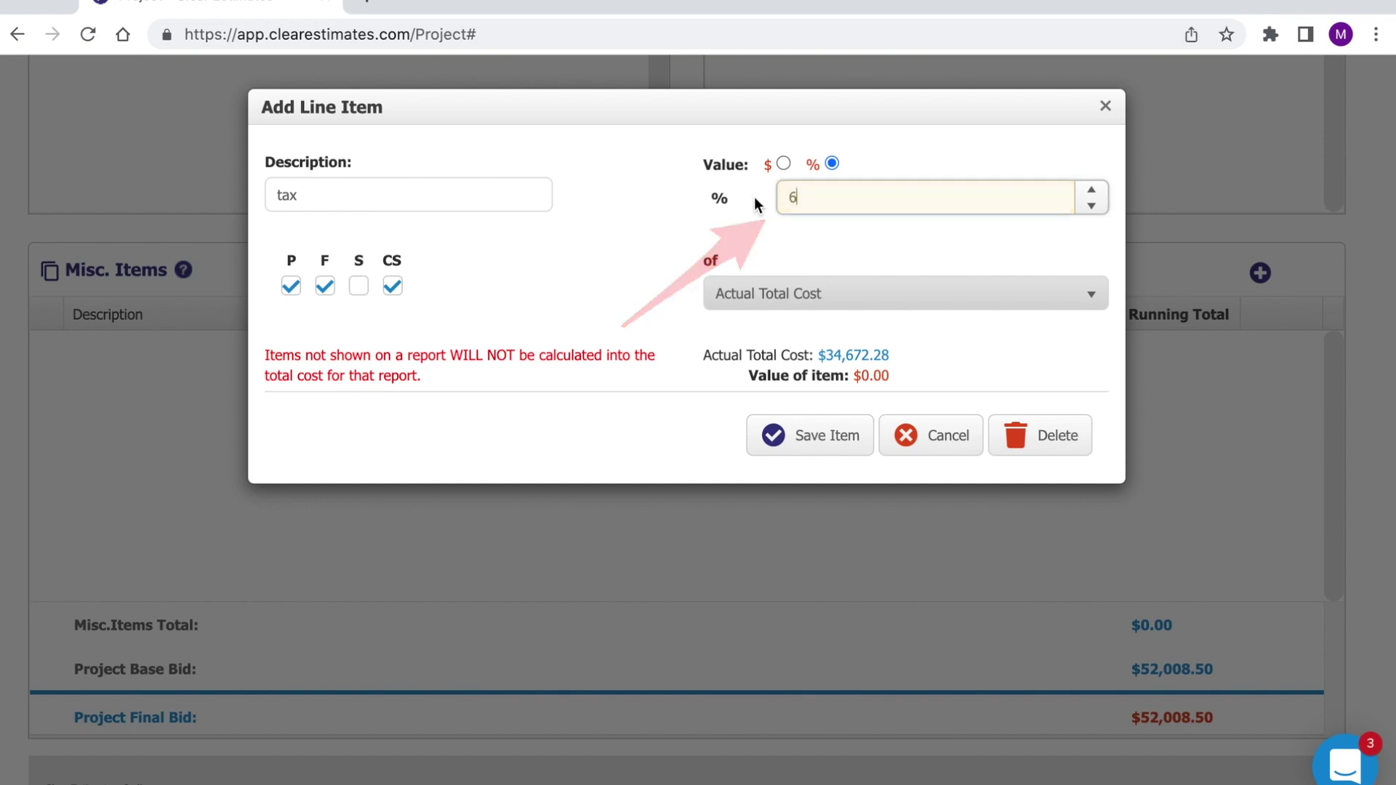
left_click(763, 224)
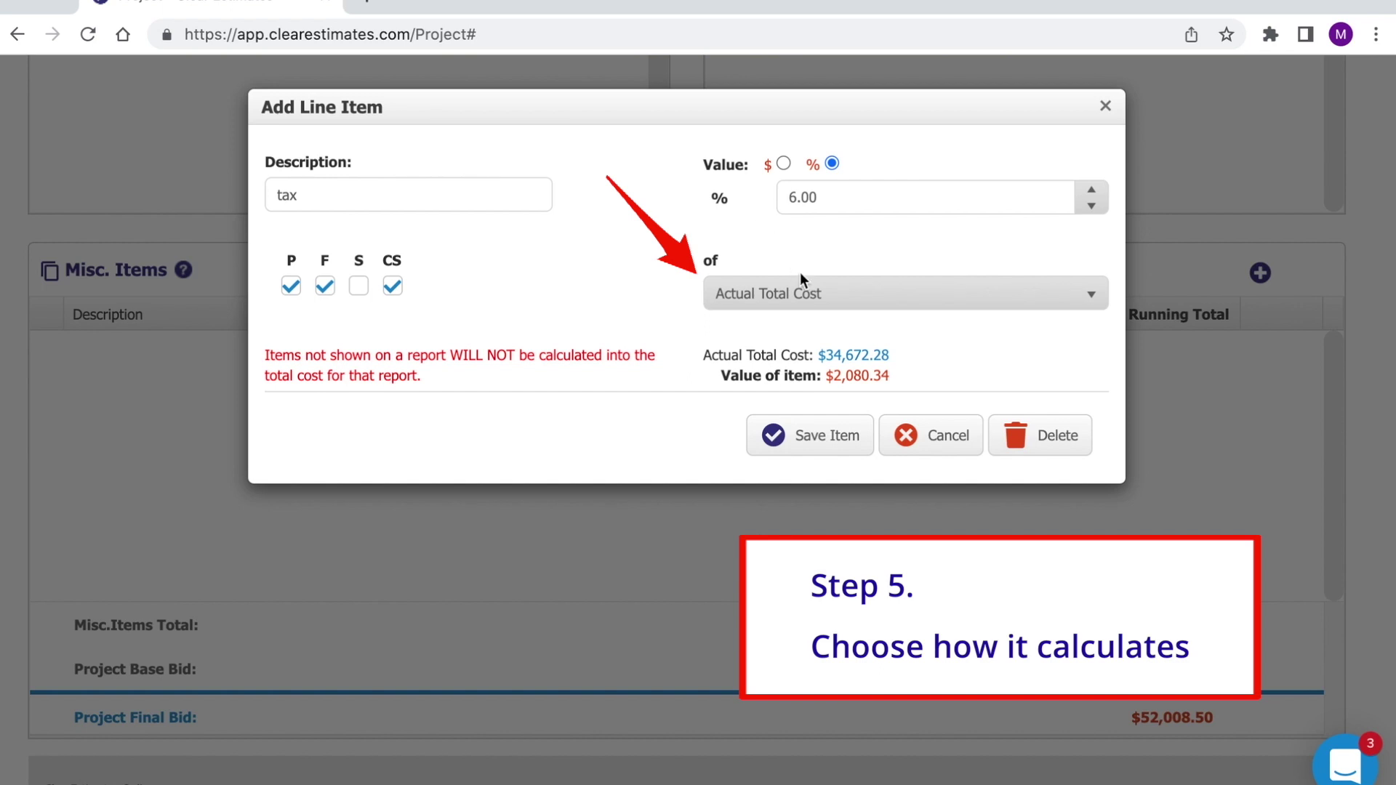
Step: Base the 6% tax on Actual Total Cost, include it on the S report, and save it
left_click(847, 304)
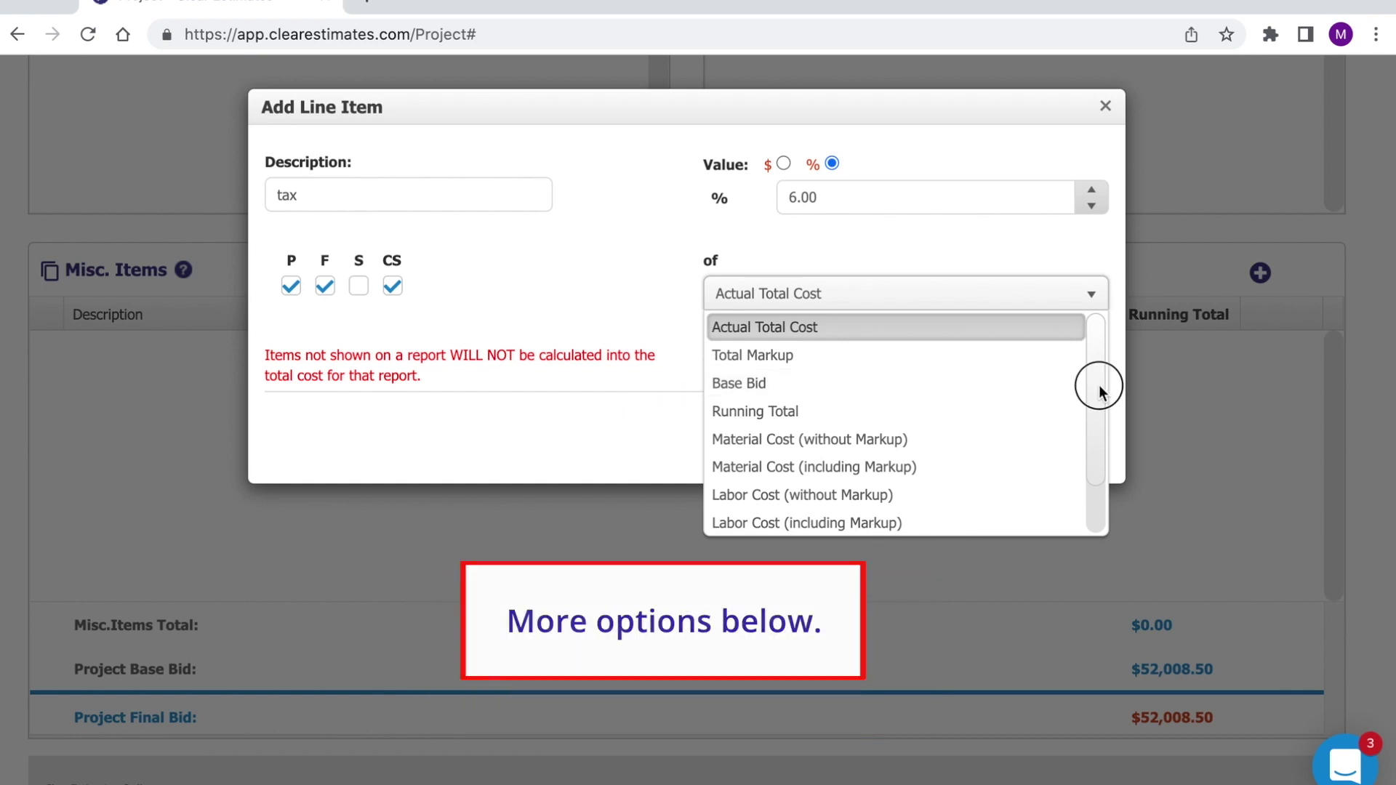
mouse_move(1099, 391)
left_mouse_down()
mouse_move(1097, 441)
mouse_move(1086, 384)
left_mouse_up()
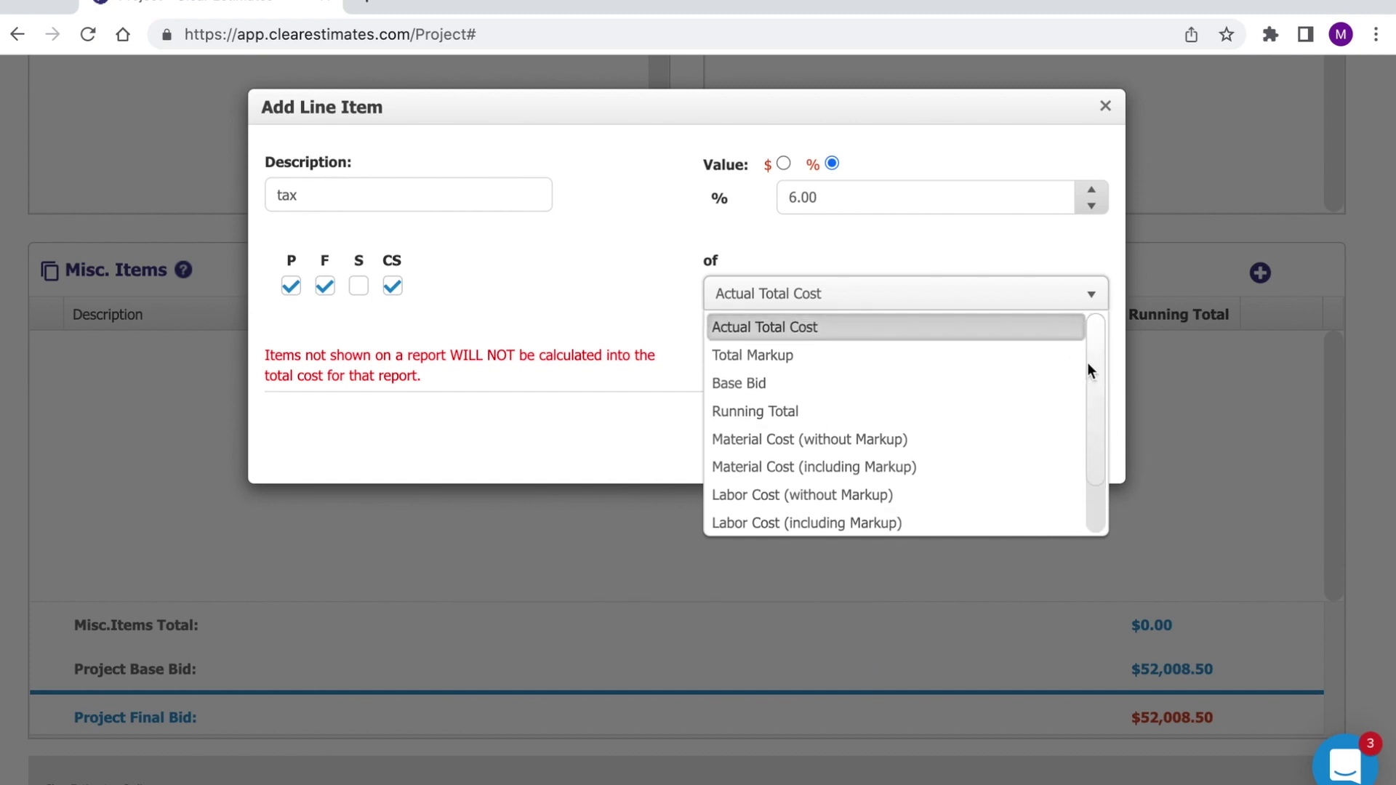
left_click(743, 333)
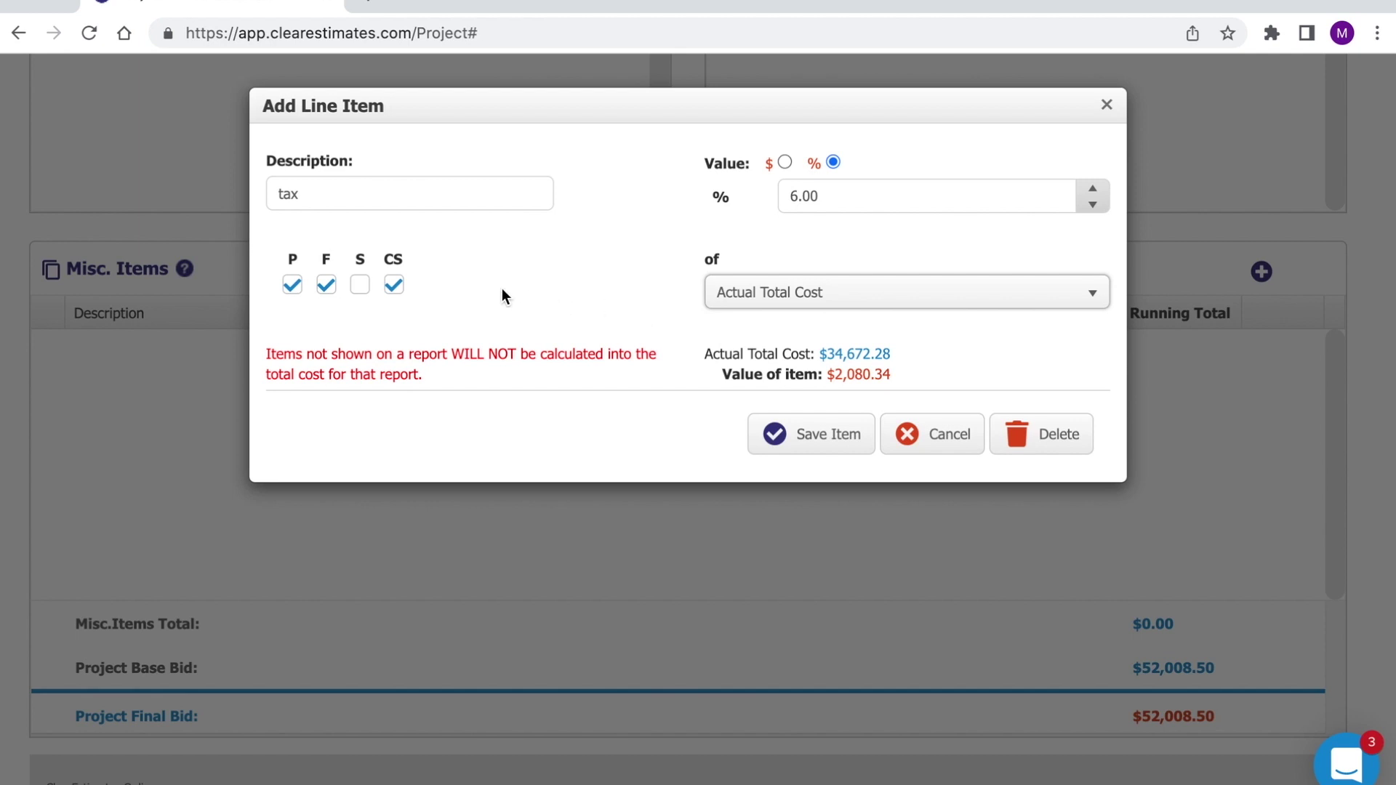
left_click(359, 286)
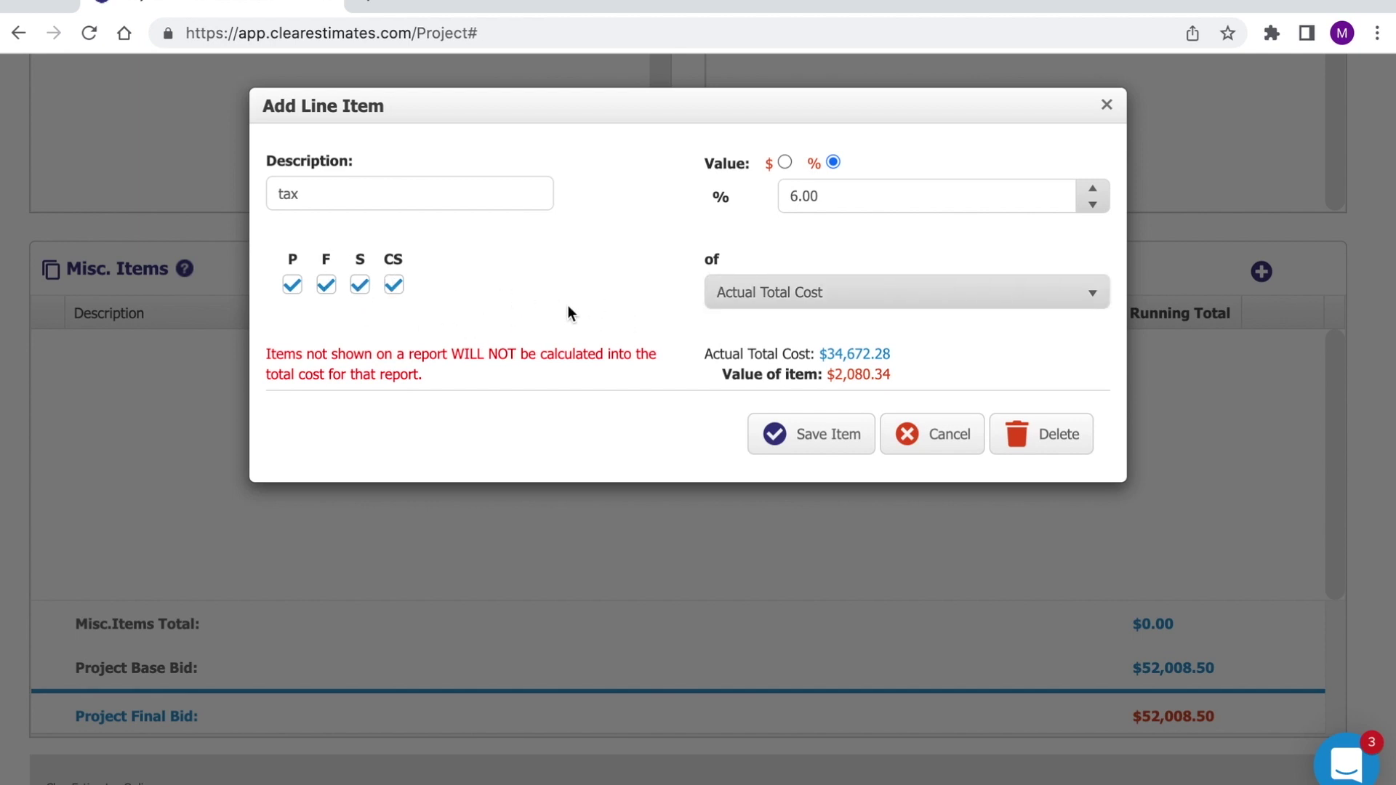
left_click(800, 443)
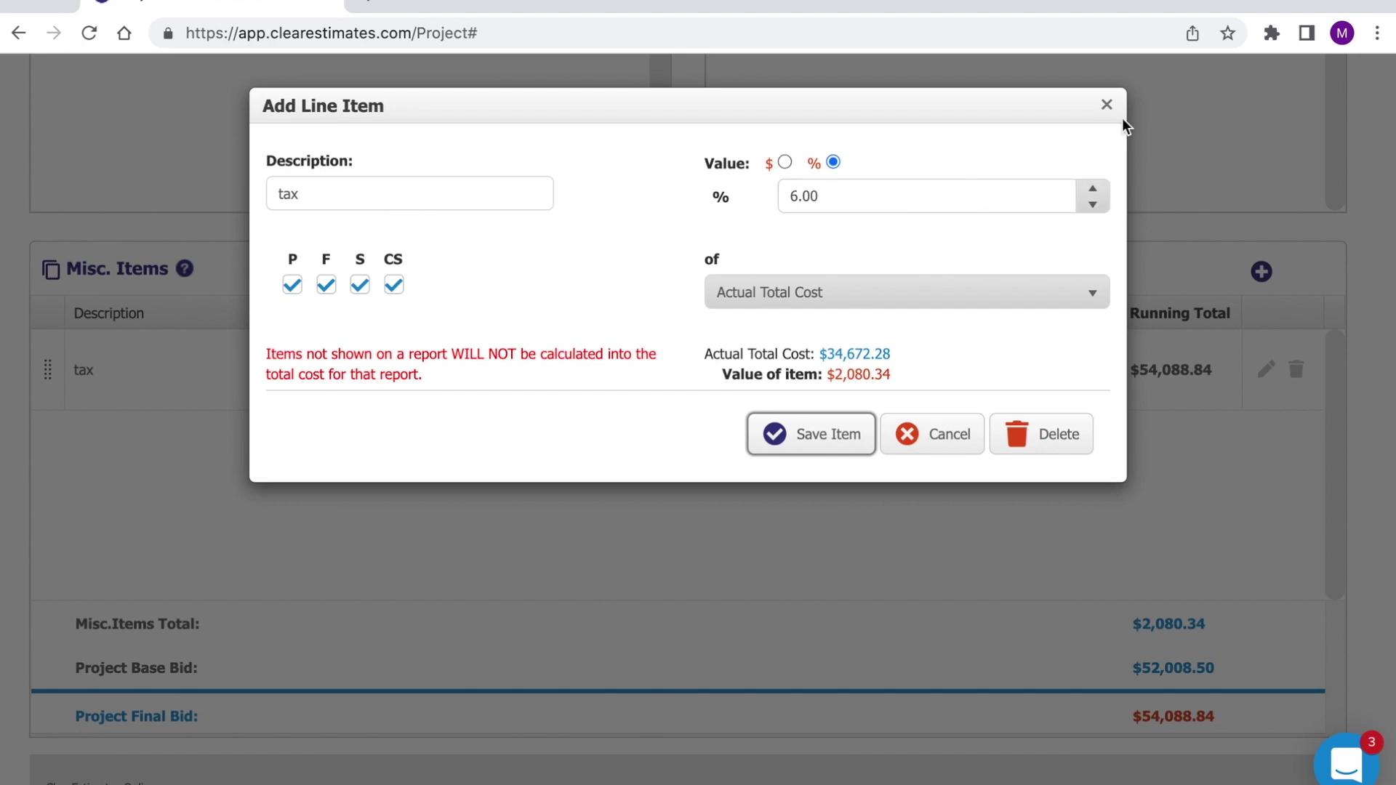
left_click(1105, 105)
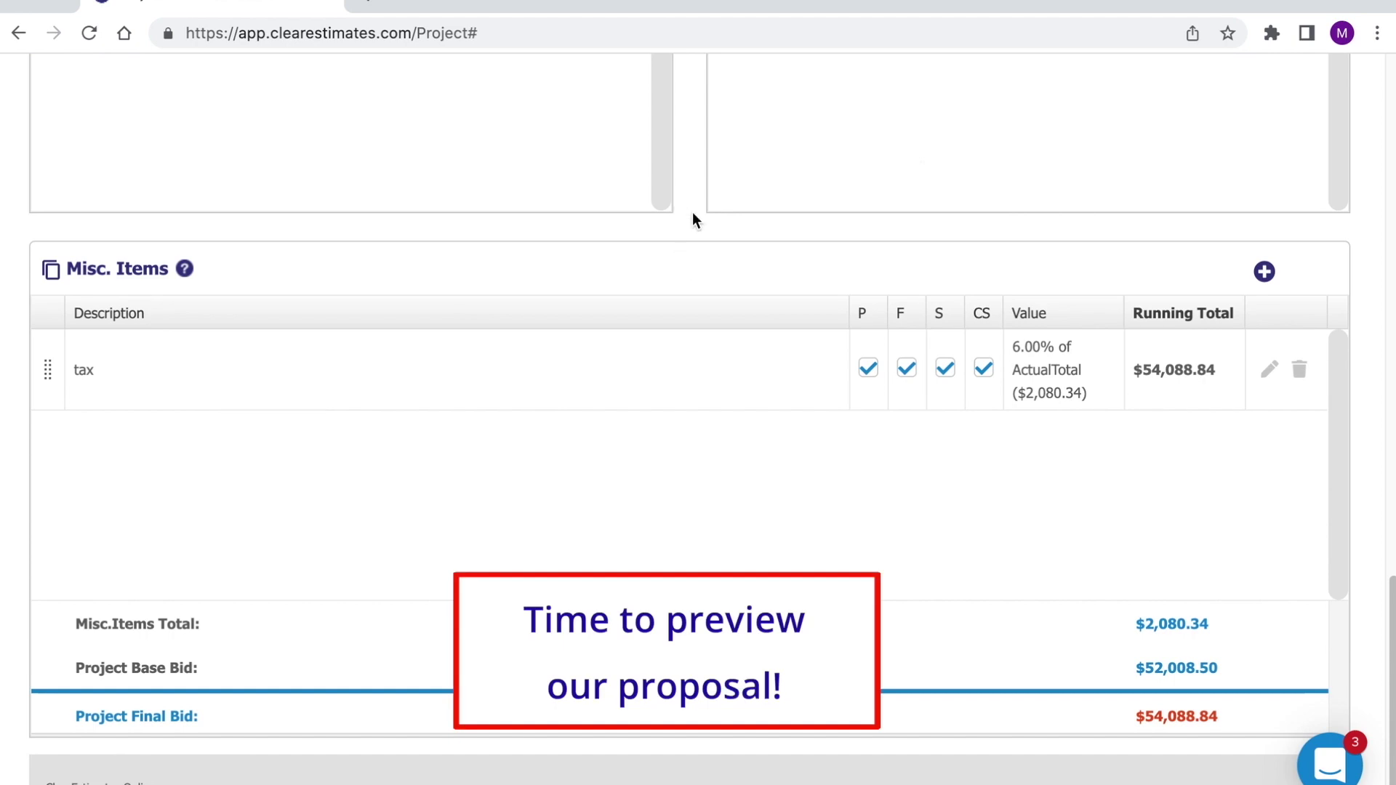
Step: Scroll back up to the top of the Remodeling Project page
scroll(692, 211, "up", 8)
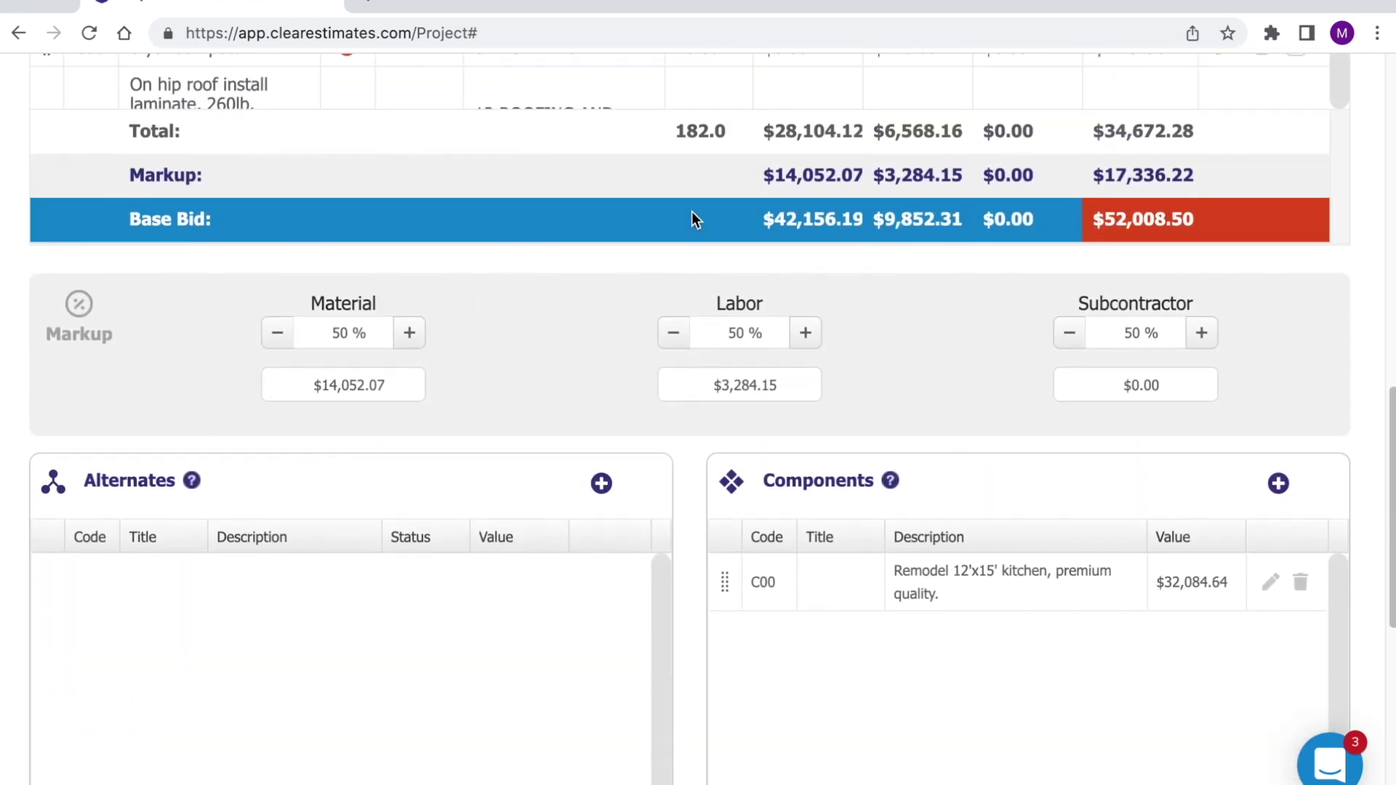
scroll(691, 211, "up", 14)
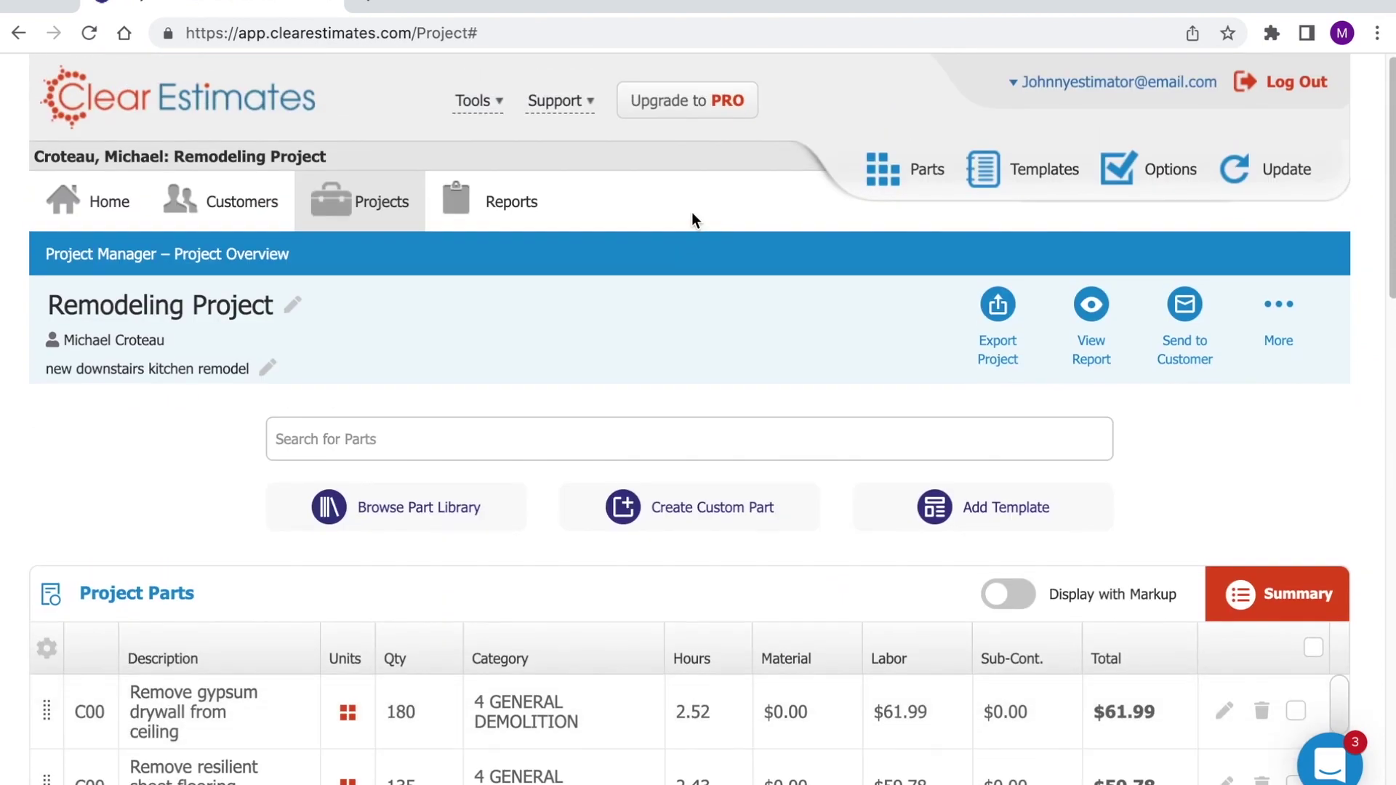
Step: Generate the proposal as a PDF and scroll to its $2,080.34 tax and $54,088.84 total
left_click(1098, 312)
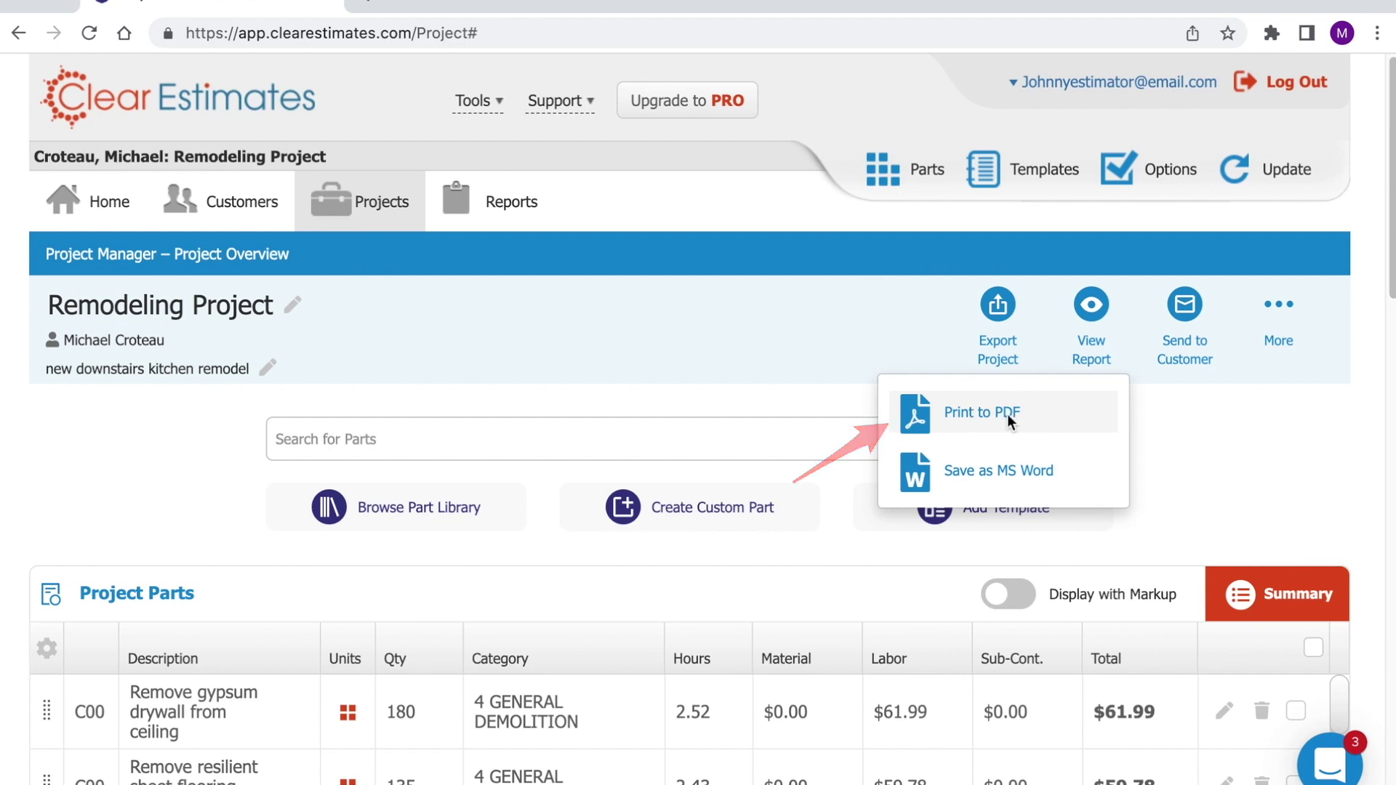
left_click(1009, 414)
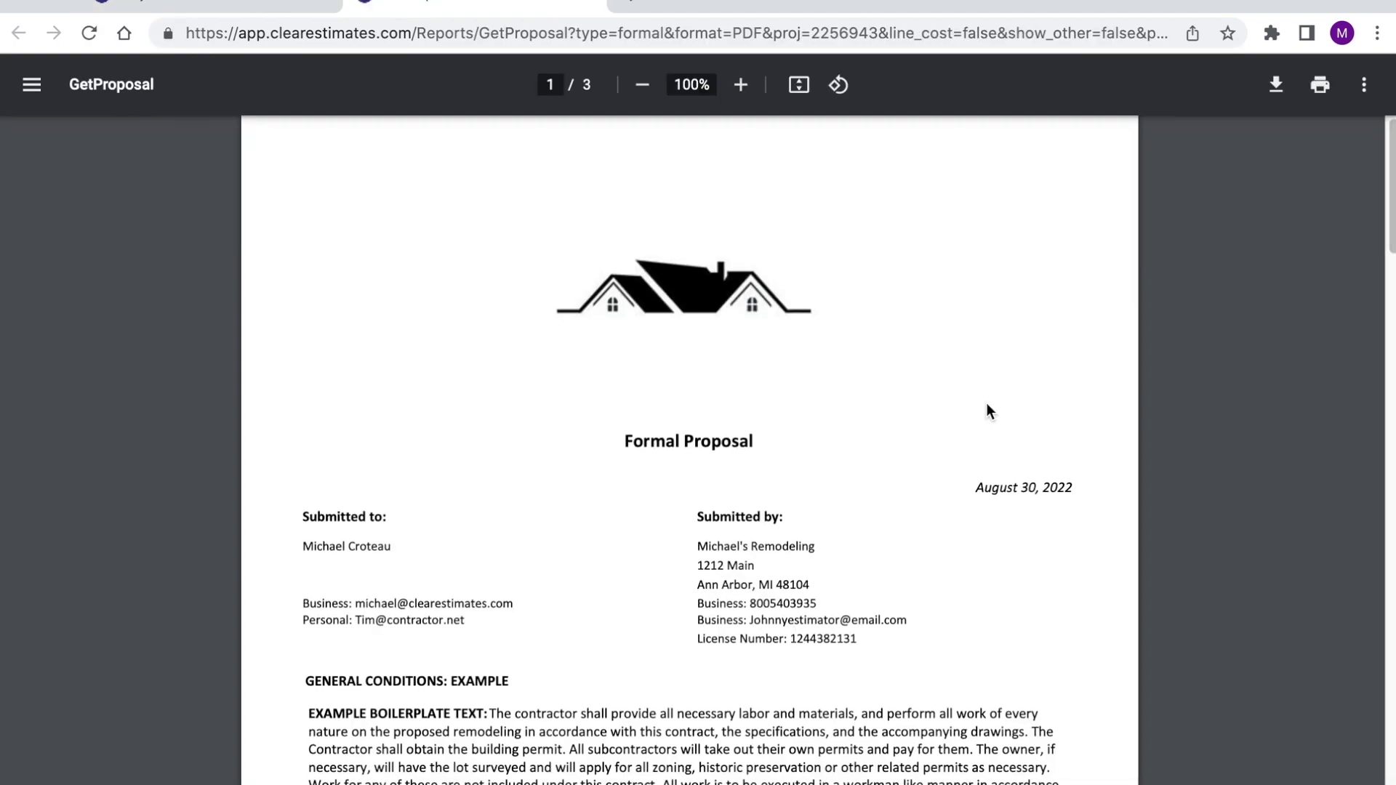
scroll(987, 405, "down", 20)
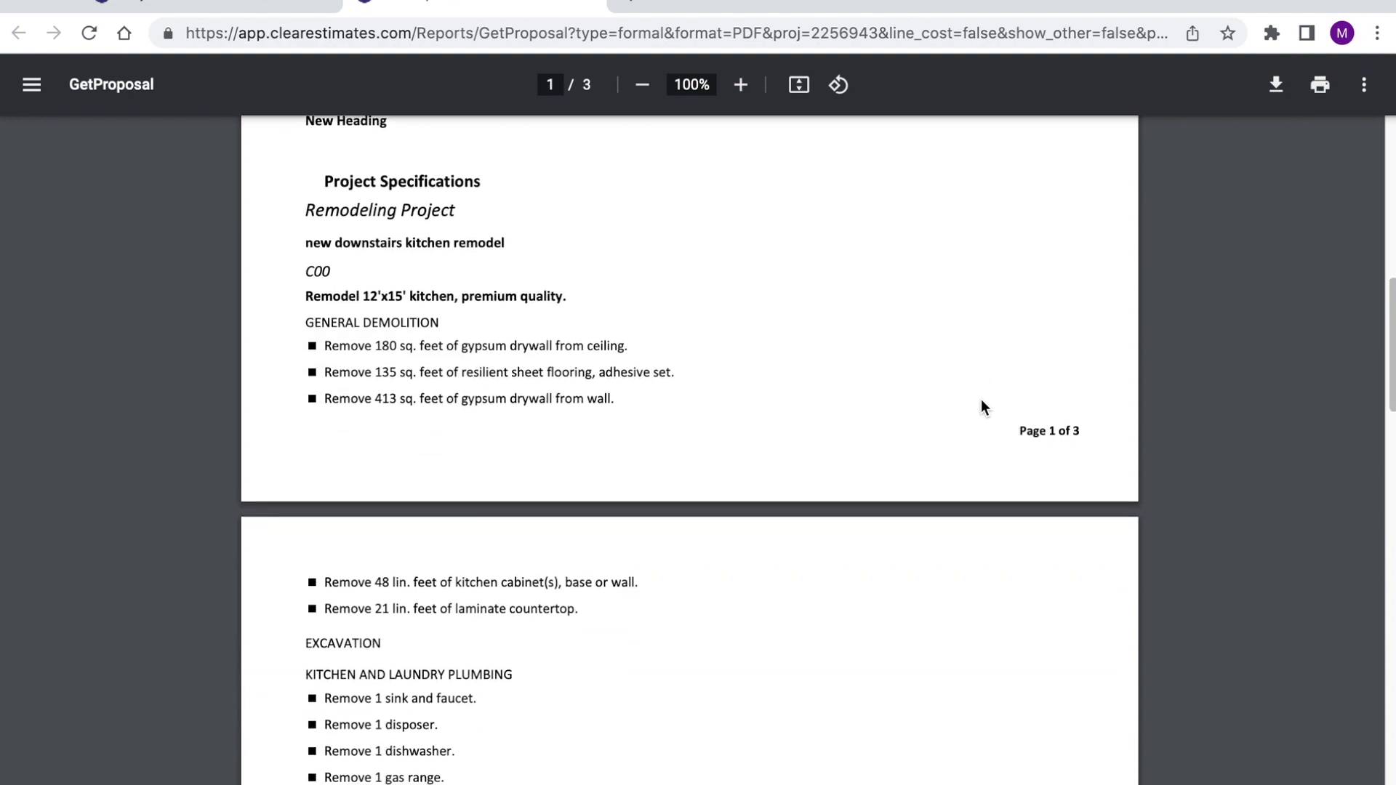
scroll(981, 401, "down", 11)
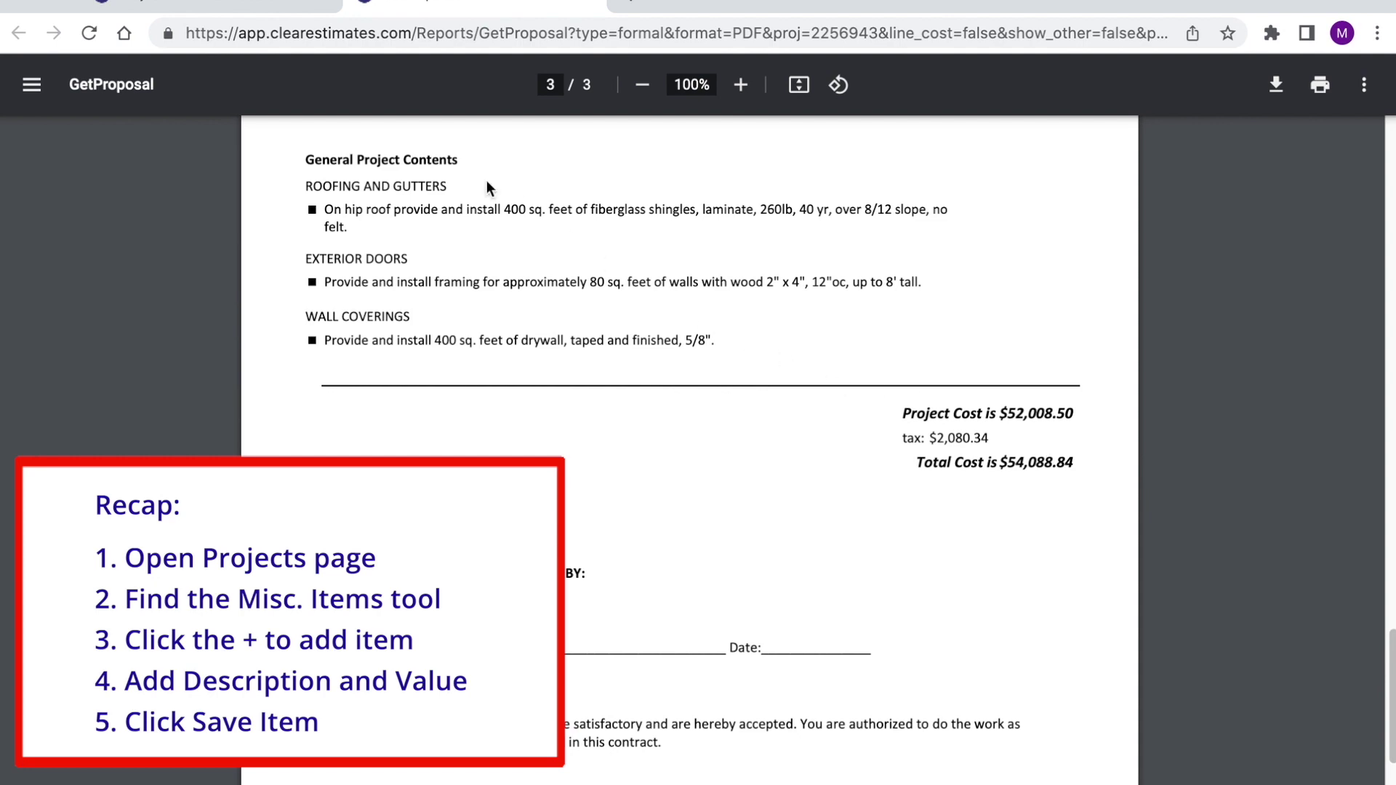
Step: Return to the Clear Estimates project page and start another misc. line item
left_click(287, 7)
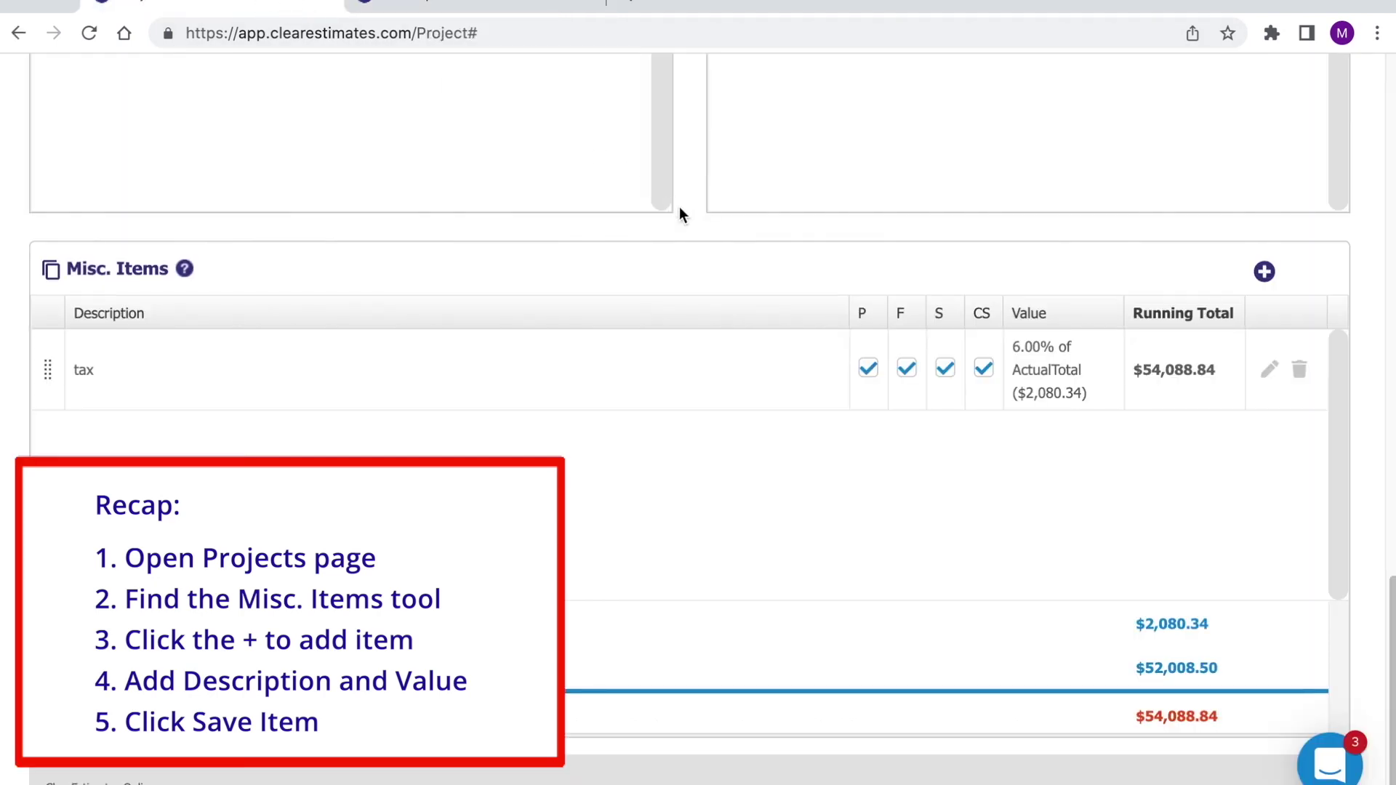
scroll(681, 211, "up", 15)
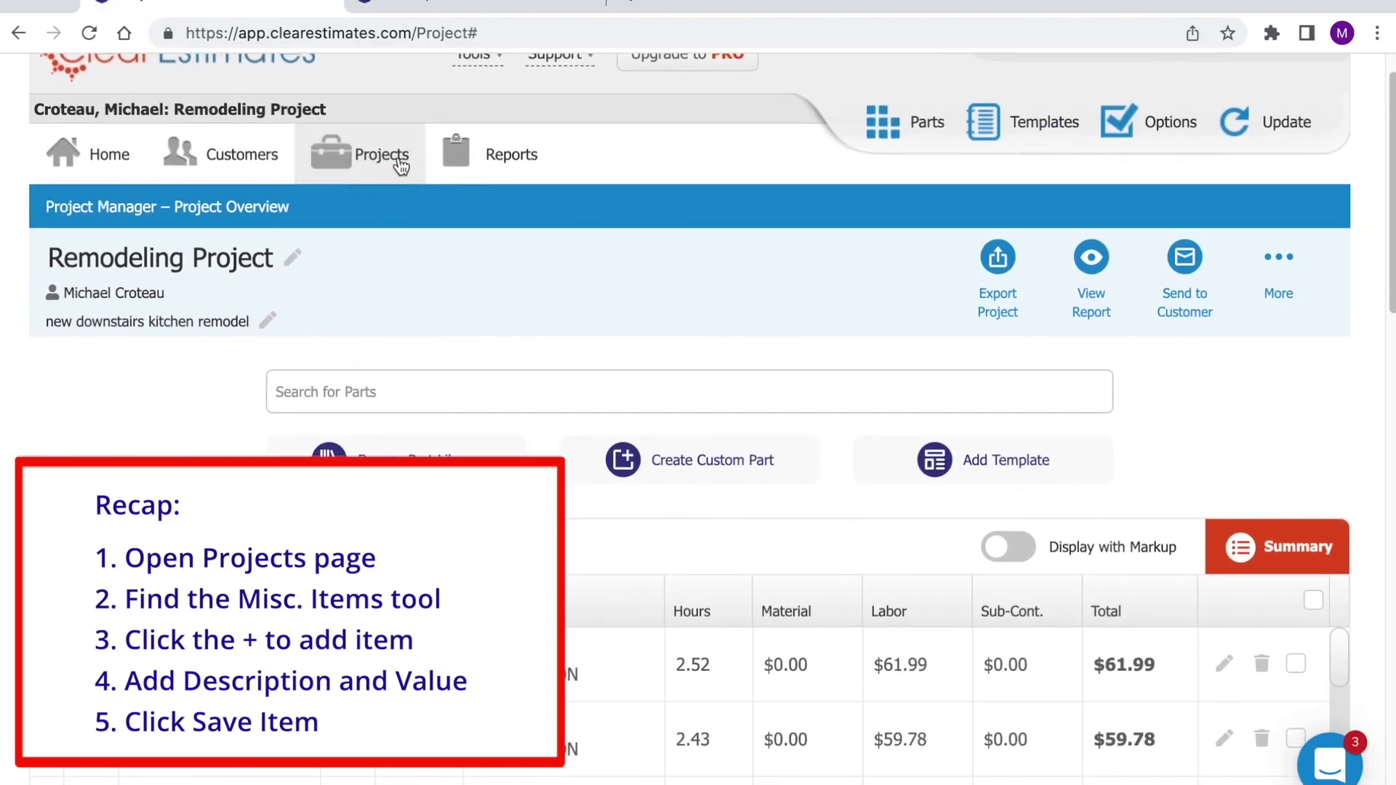
scroll(720, 237, "down", 15)
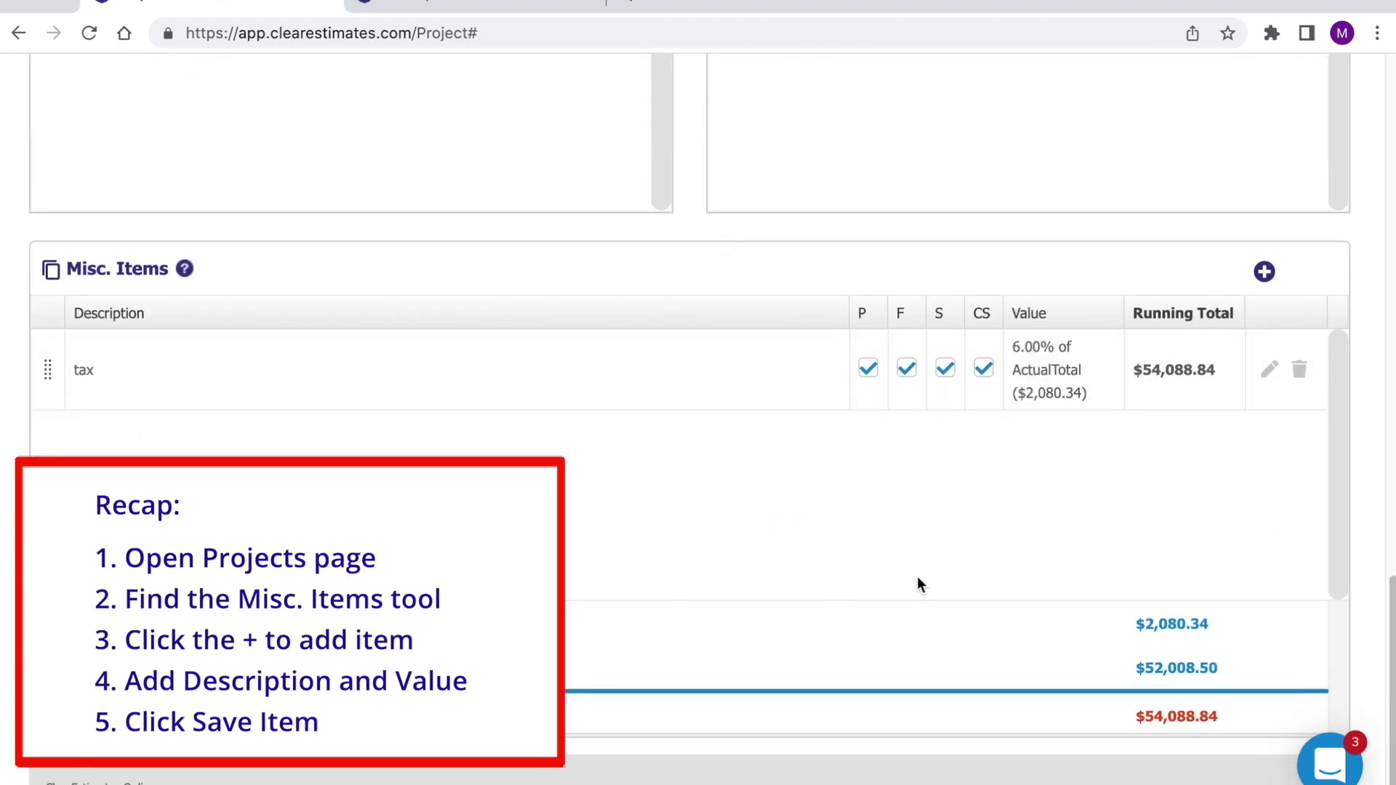
left_click(1264, 271)
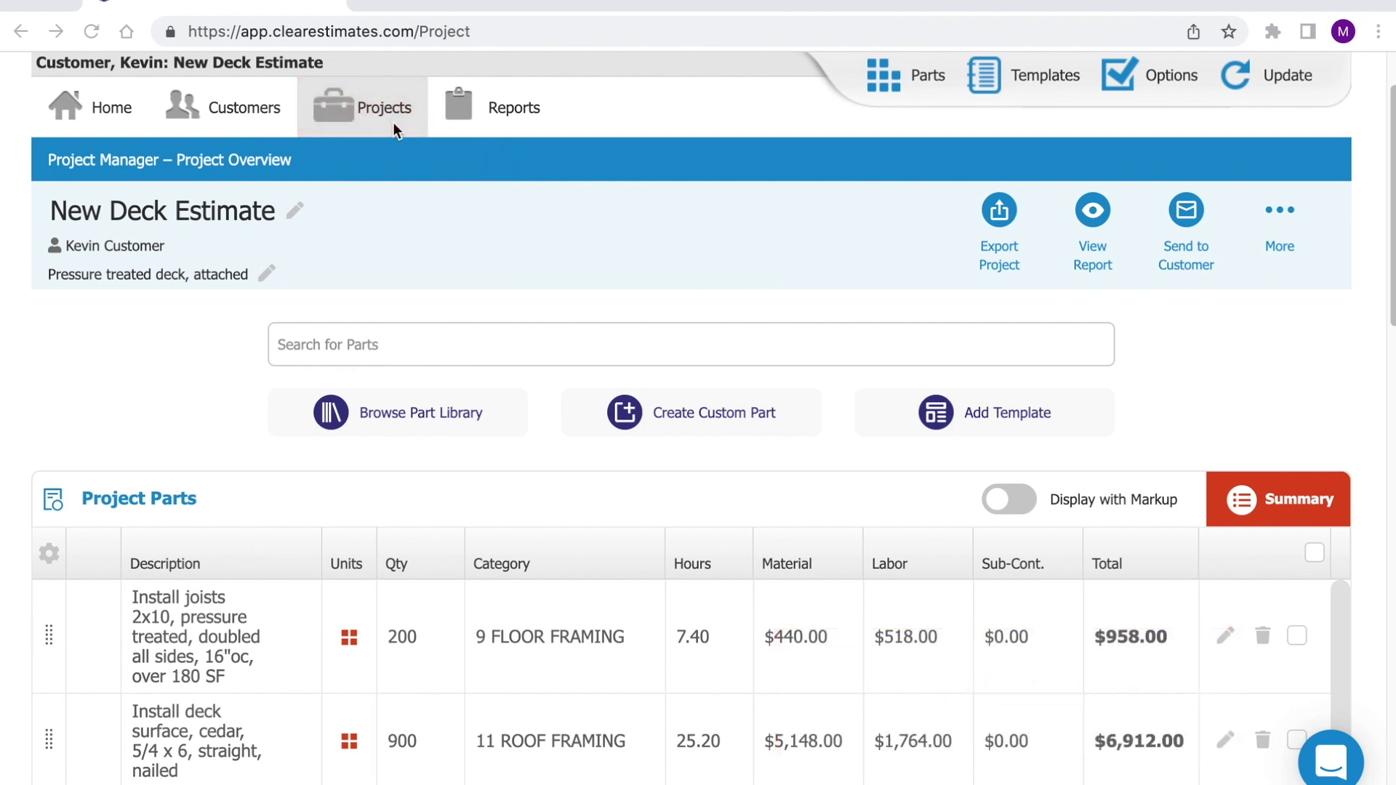
Step: Scroll the New Deck Estimate down to the Alternates list with A00 Demolition of Kitchen
scroll(761, 331, "down", 15)
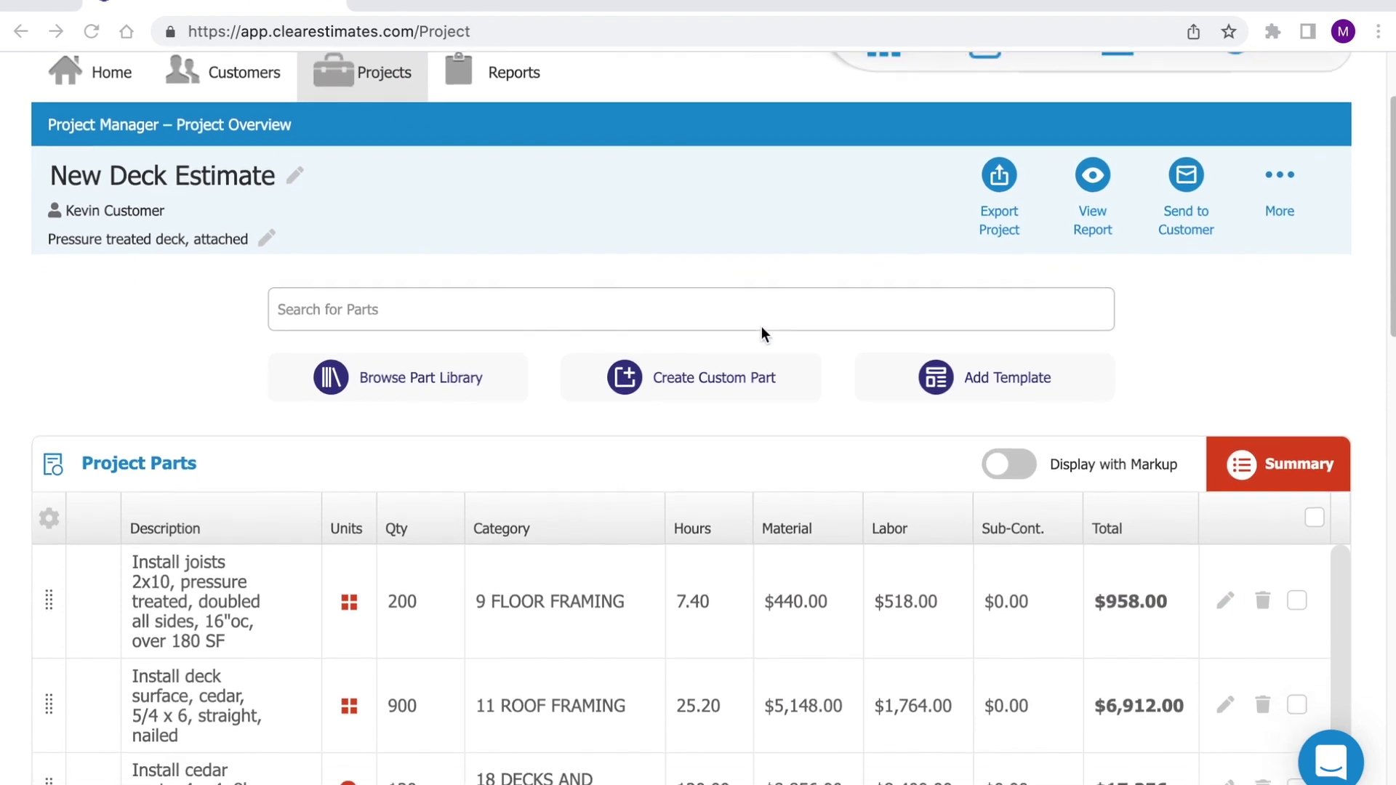
scroll(761, 331, "down", 3)
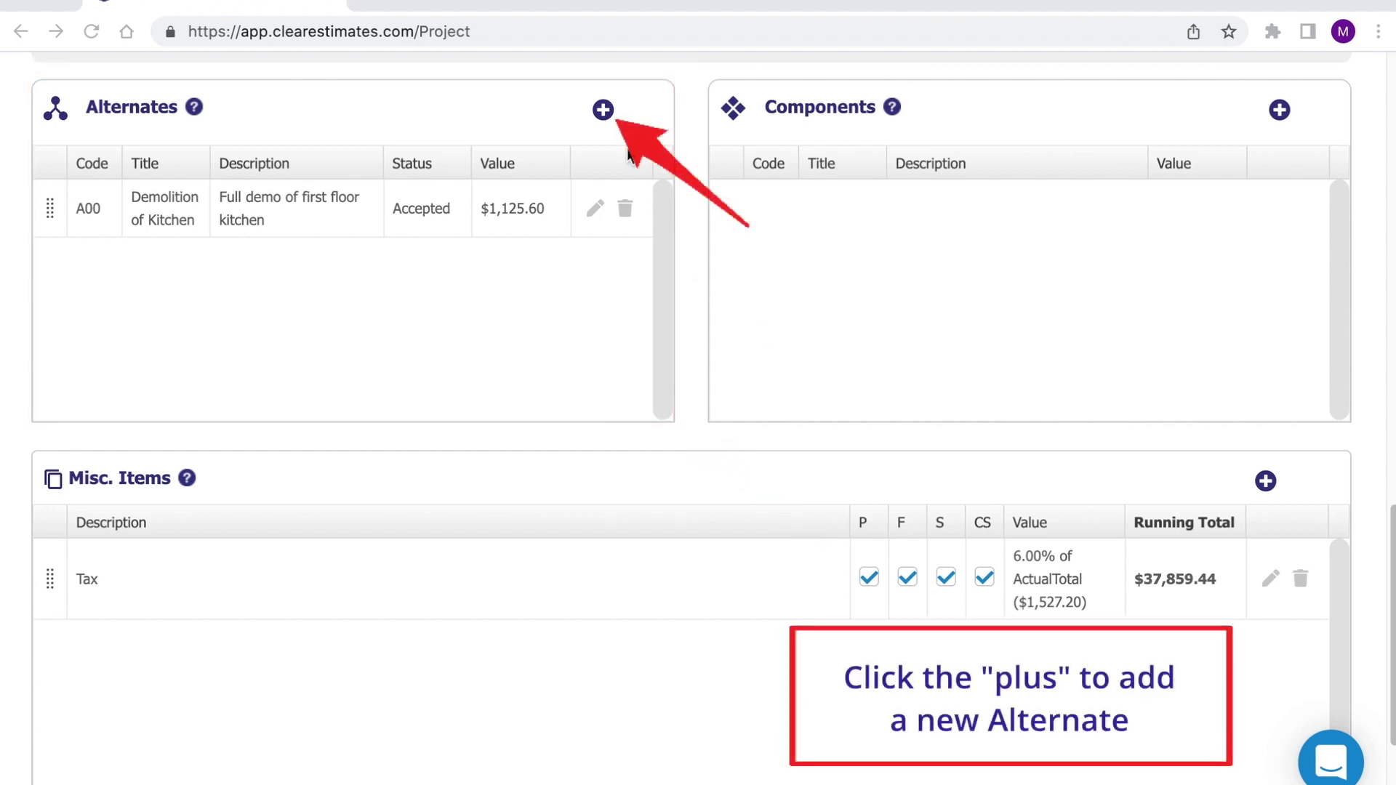
Step: Add an alternate, retitle it 'New Alternate Title' and describe it as 'Your Description Here'
left_click(604, 111)
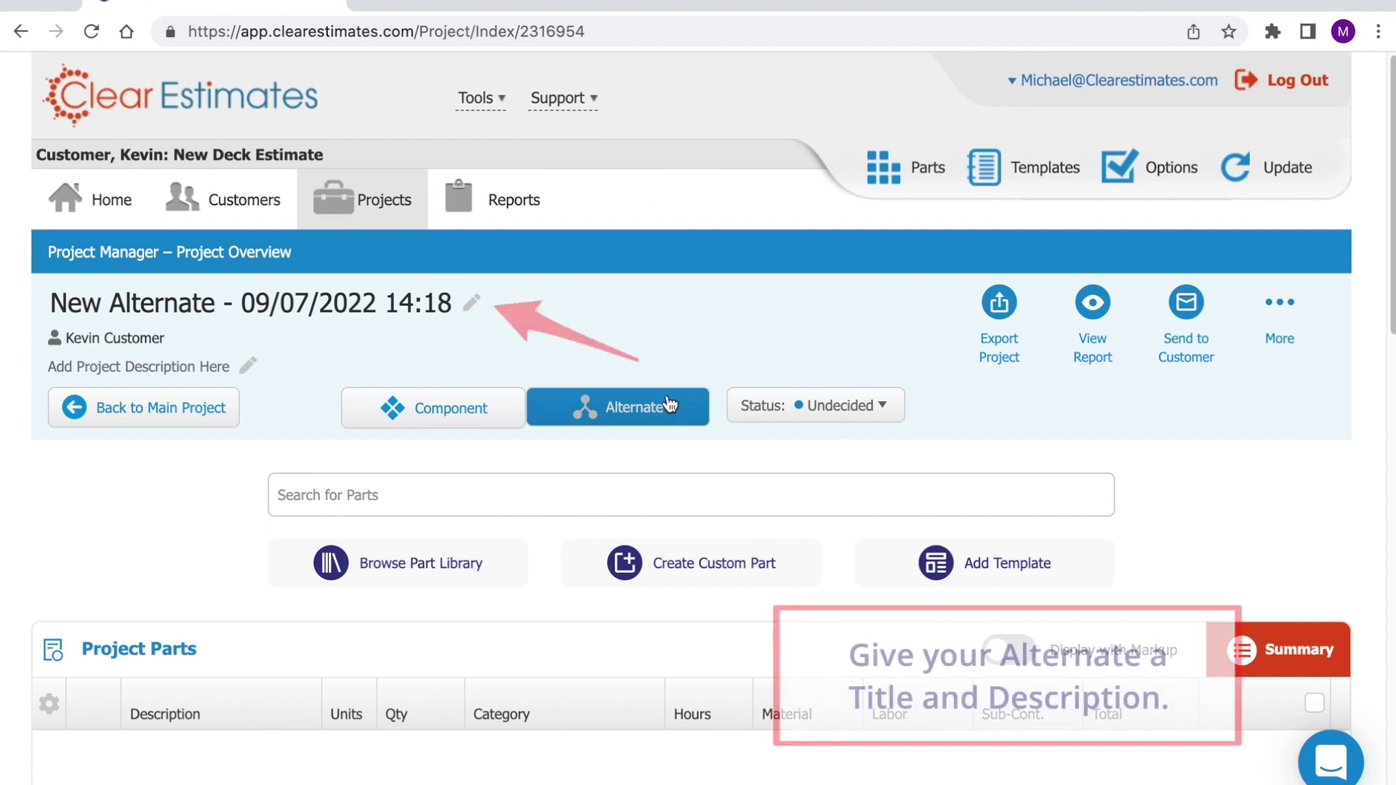
left_click(364, 301)
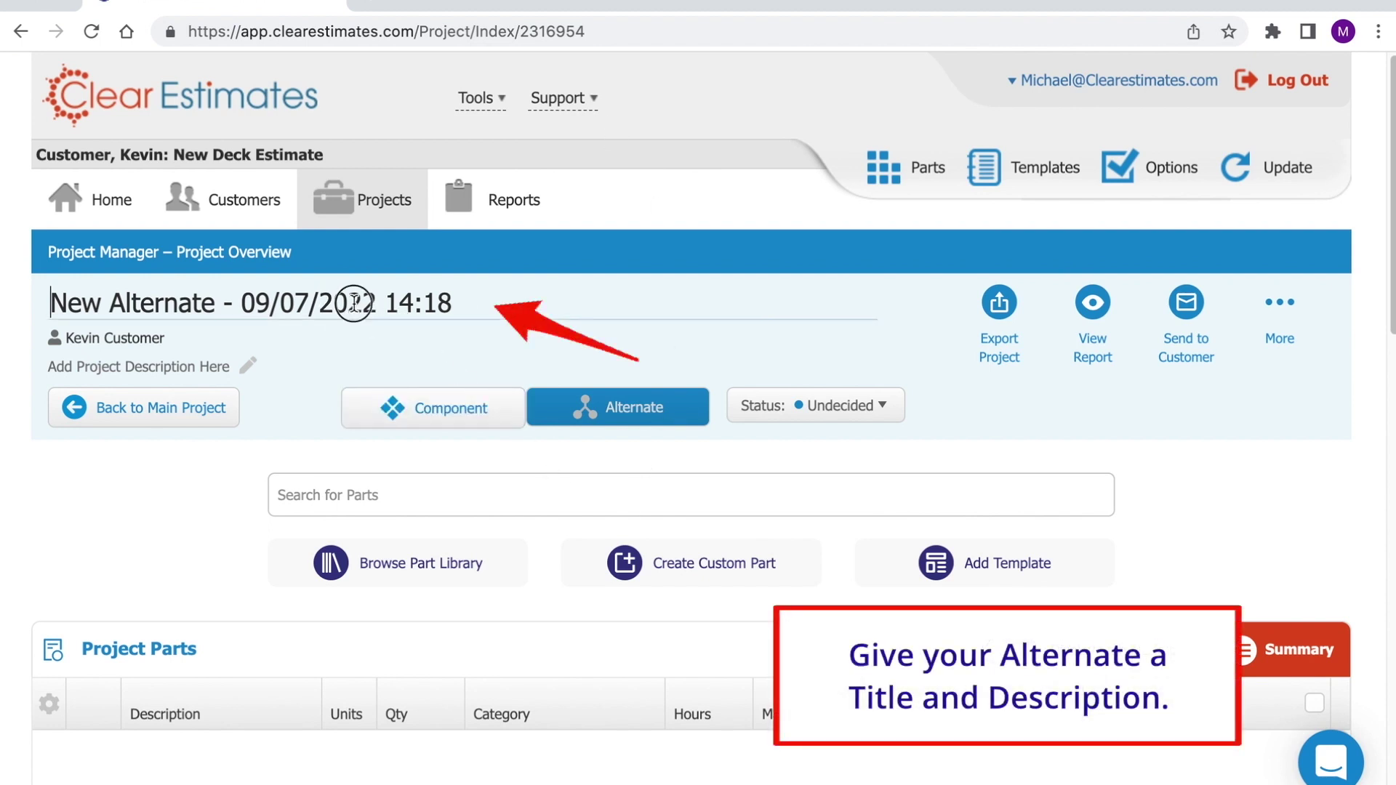
triple_click(354, 303)
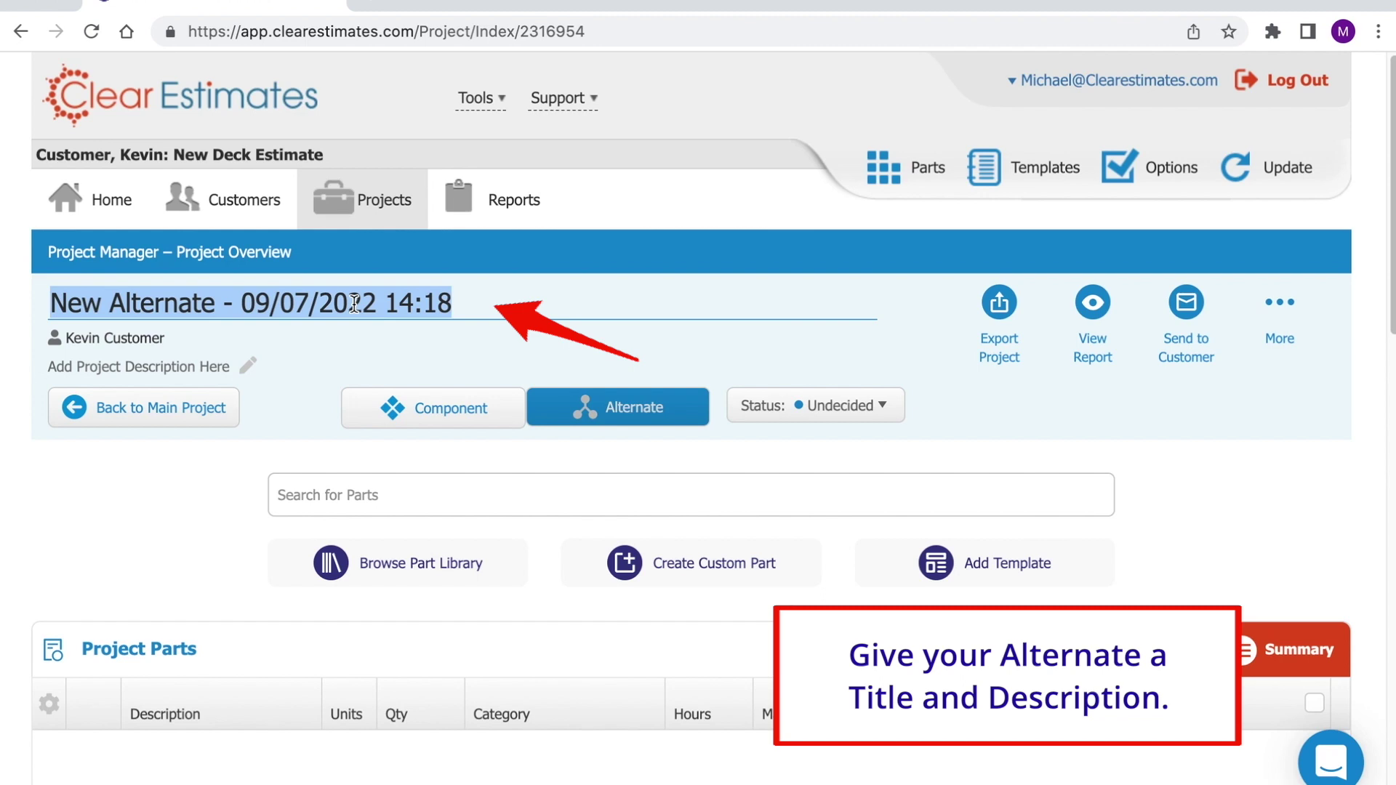
type("Ne")
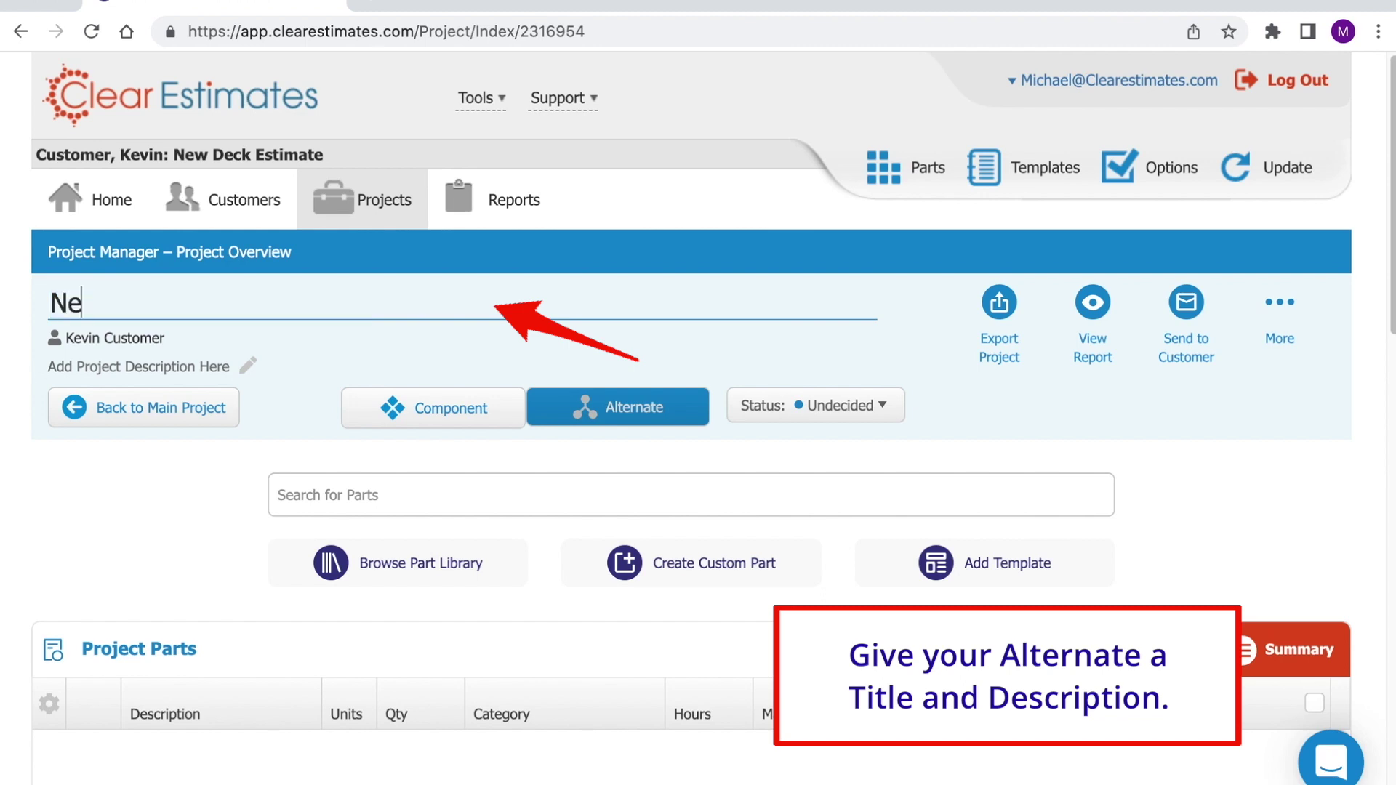
type("w Alternate Title")
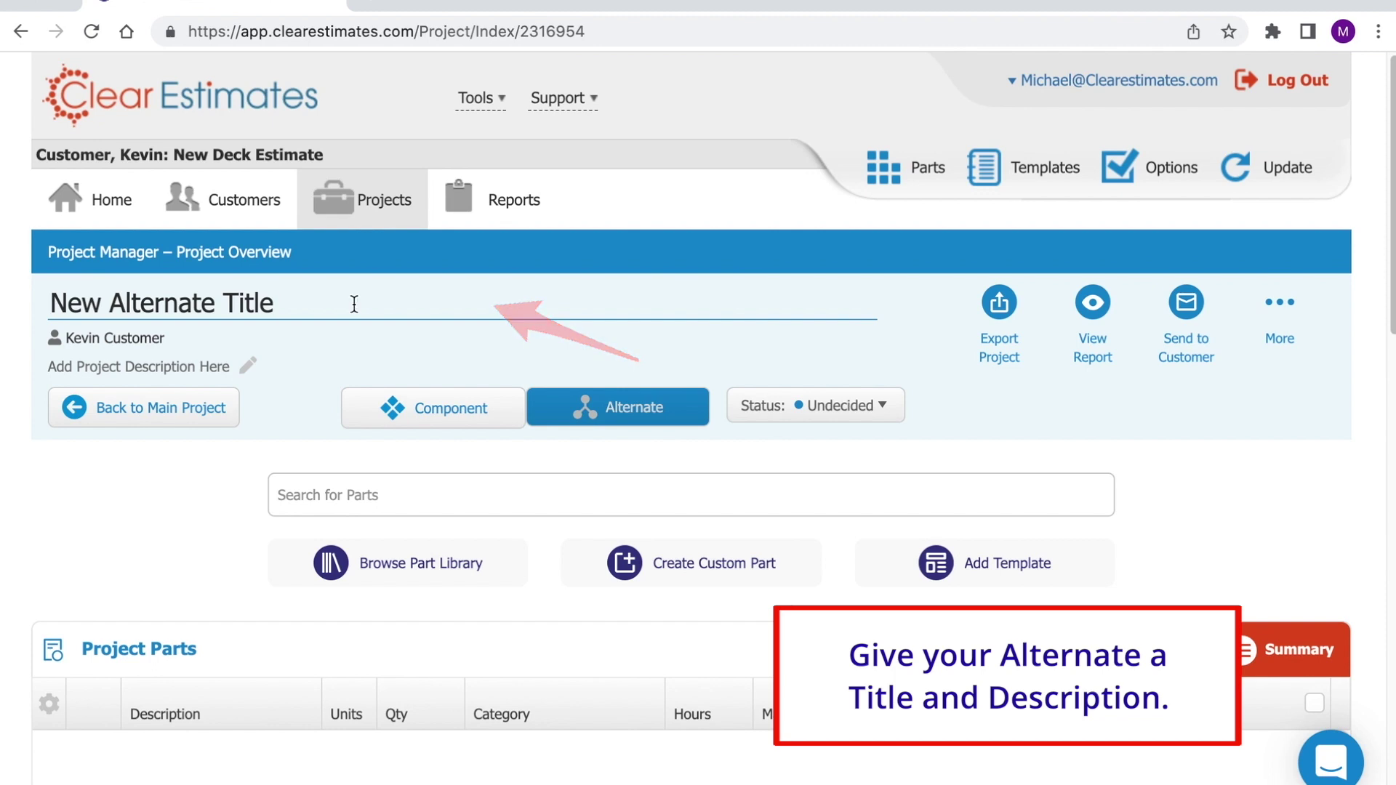
left_click(208, 371)
type("Your Description Her")
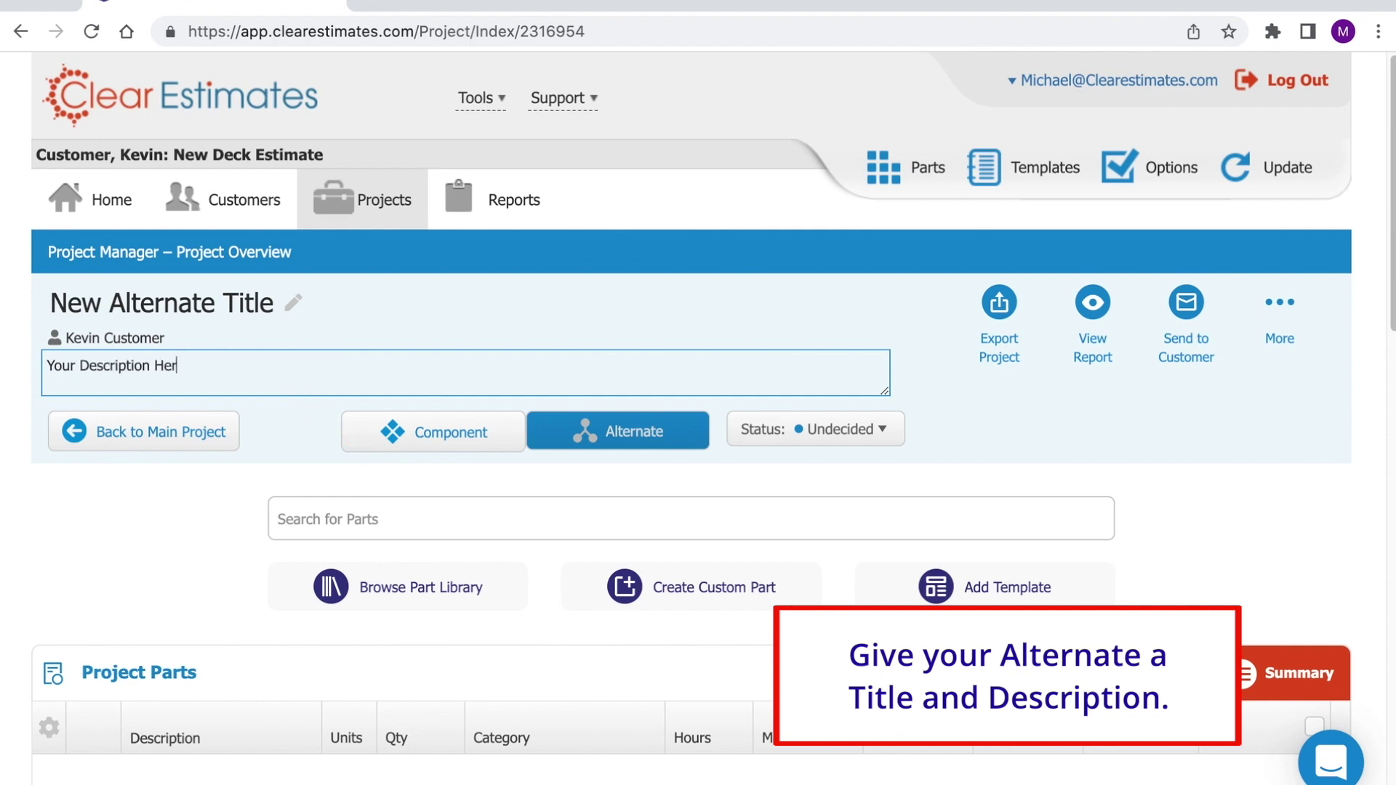
type("e")
left_click(197, 520)
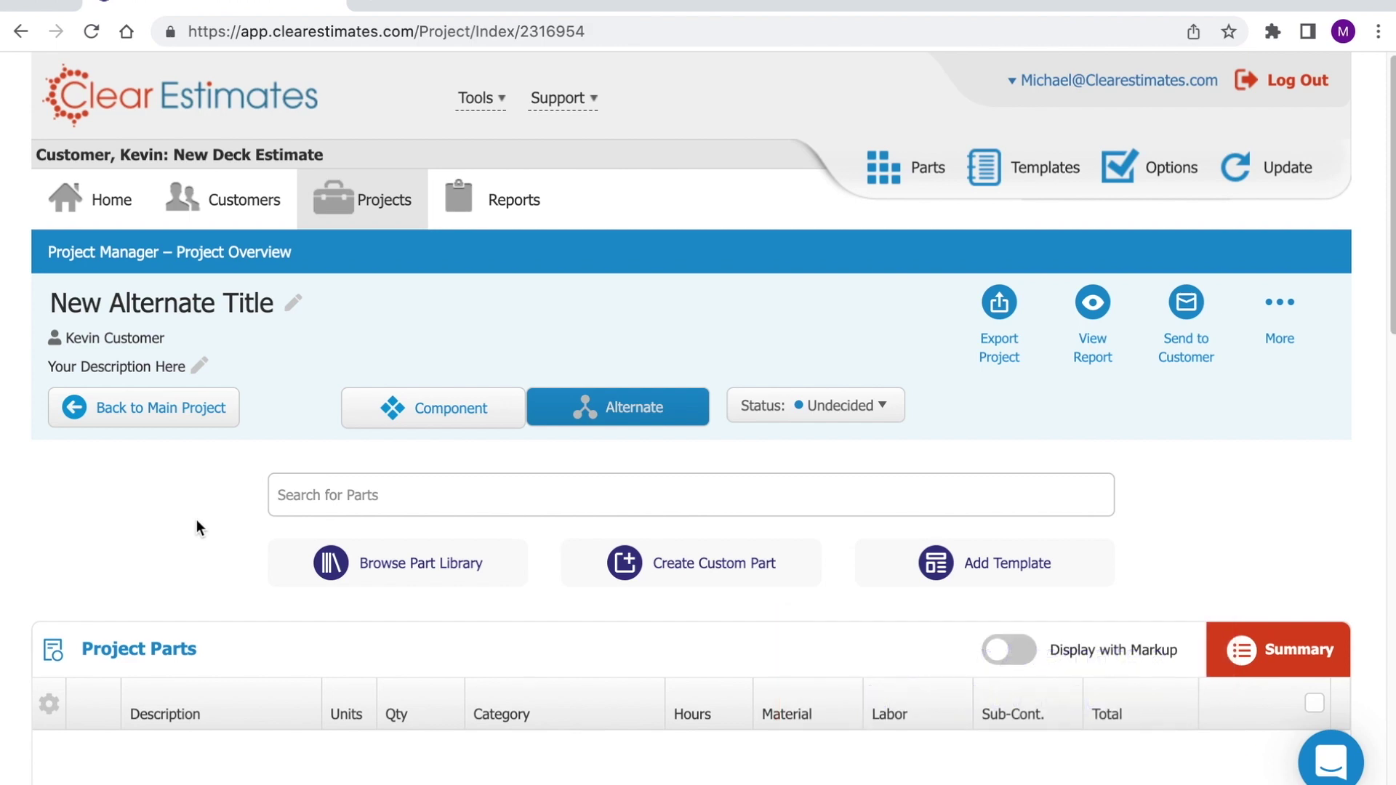
left_click(849, 411)
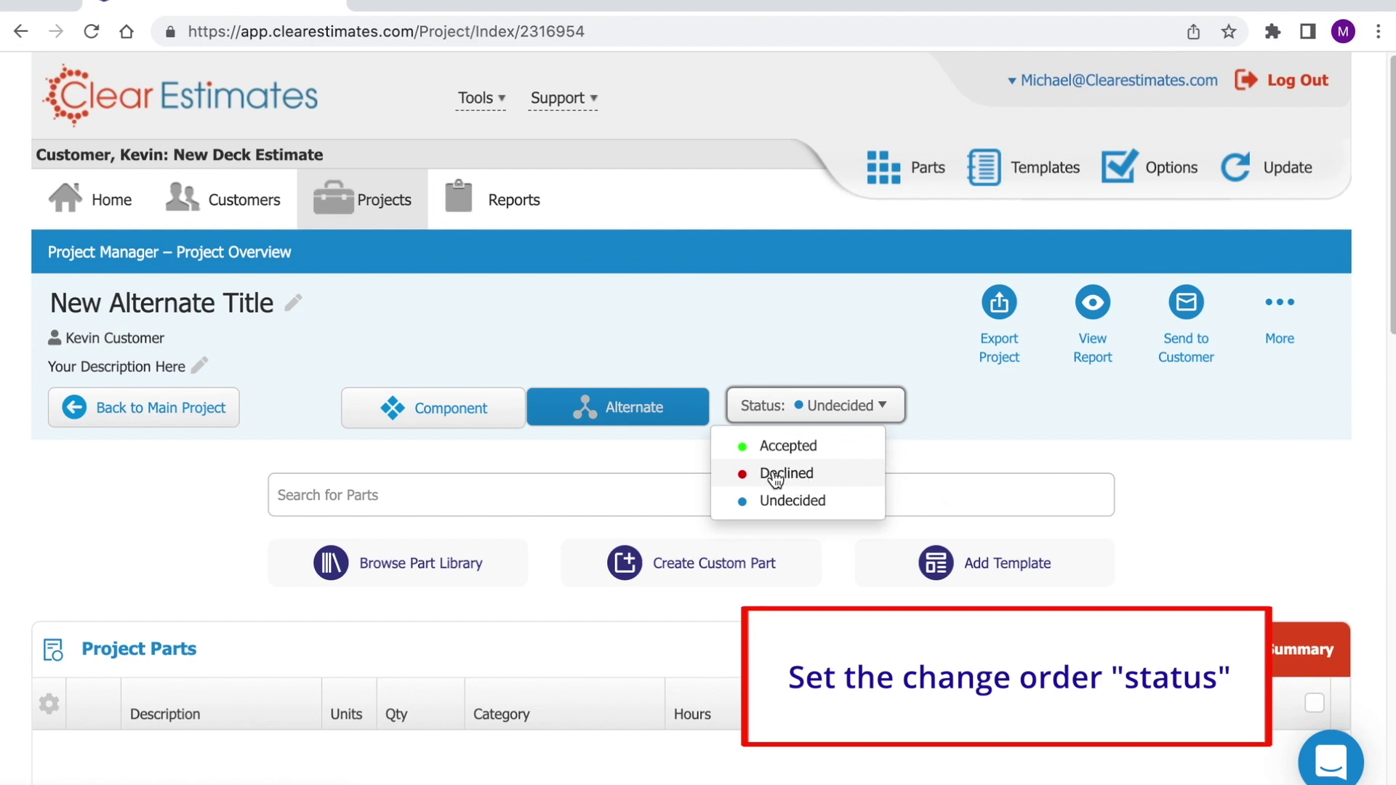
left_click(894, 349)
scroll(895, 347, "down", 3)
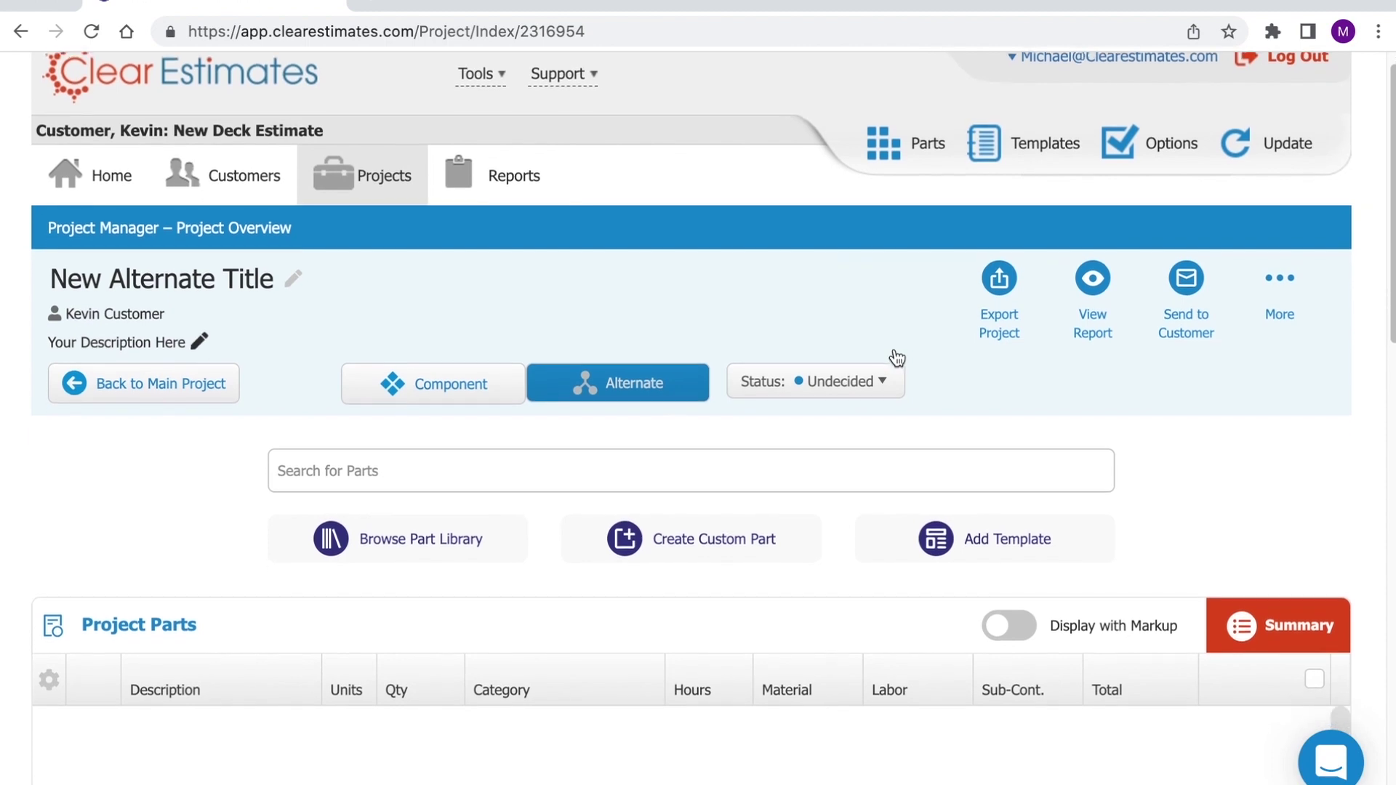
scroll(895, 352, "down", 5)
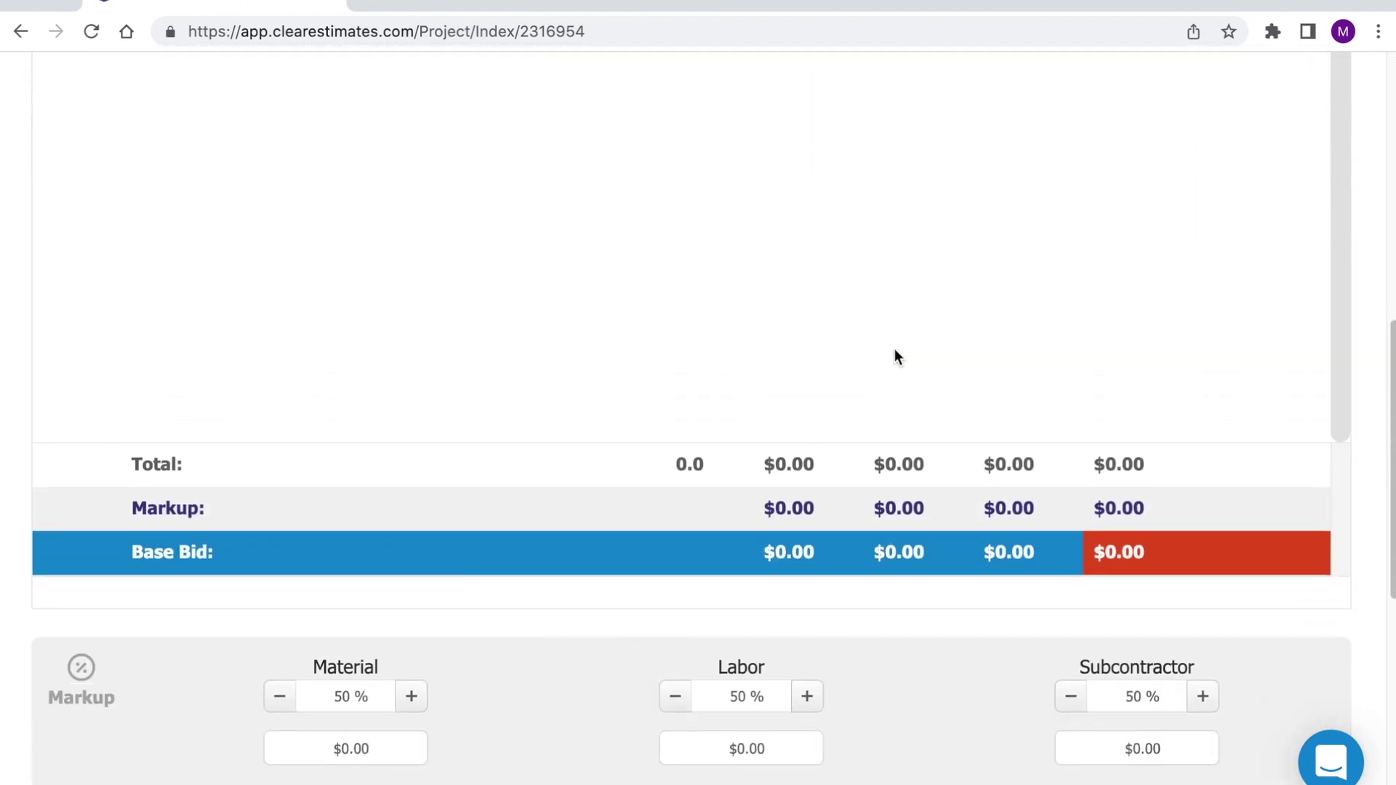
scroll(895, 352, "down", 4)
scroll(896, 354, "down", 1)
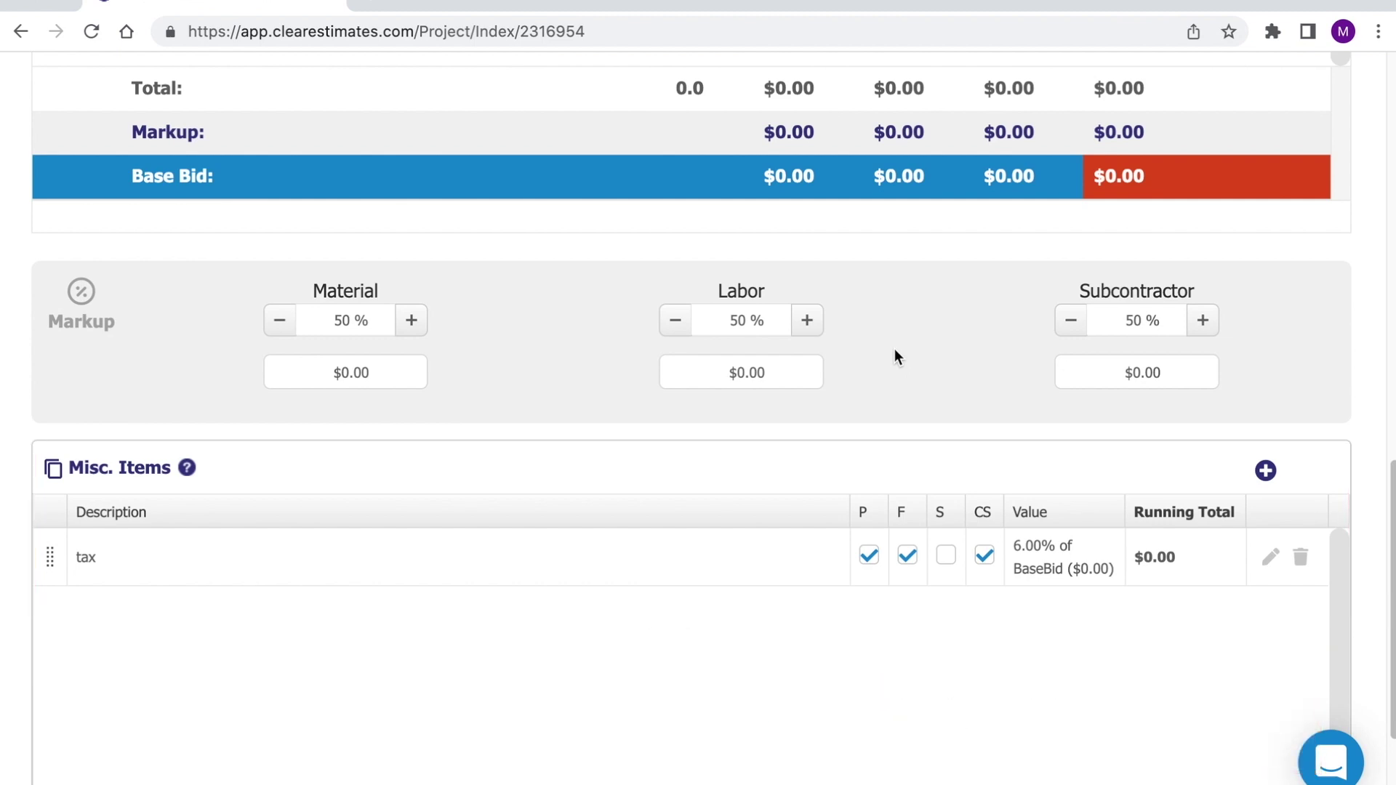
scroll(894, 348, "up", 13)
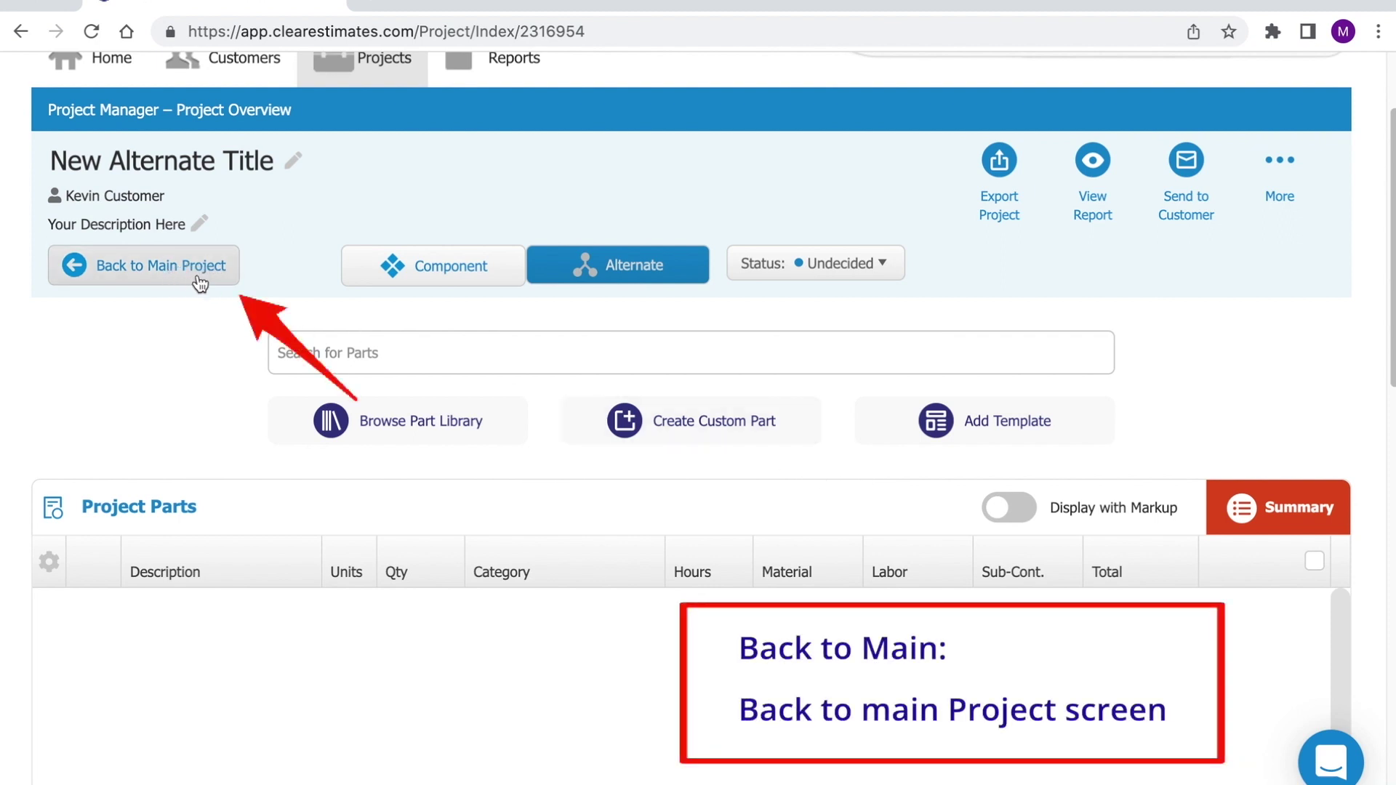
Step: Go back to the main New Deck Estimate project and scroll to the Alternates table
left_click(172, 276)
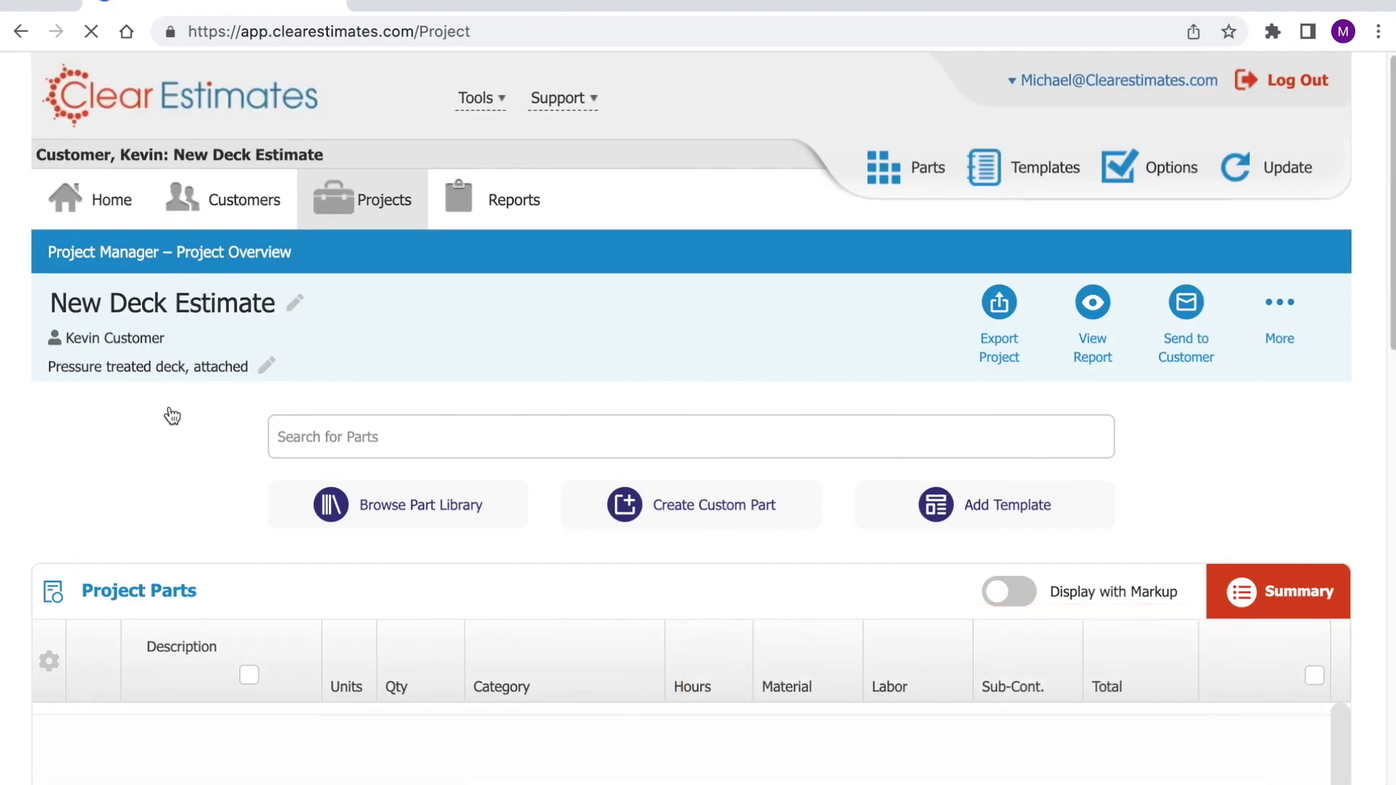
scroll(541, 376, "down", 12)
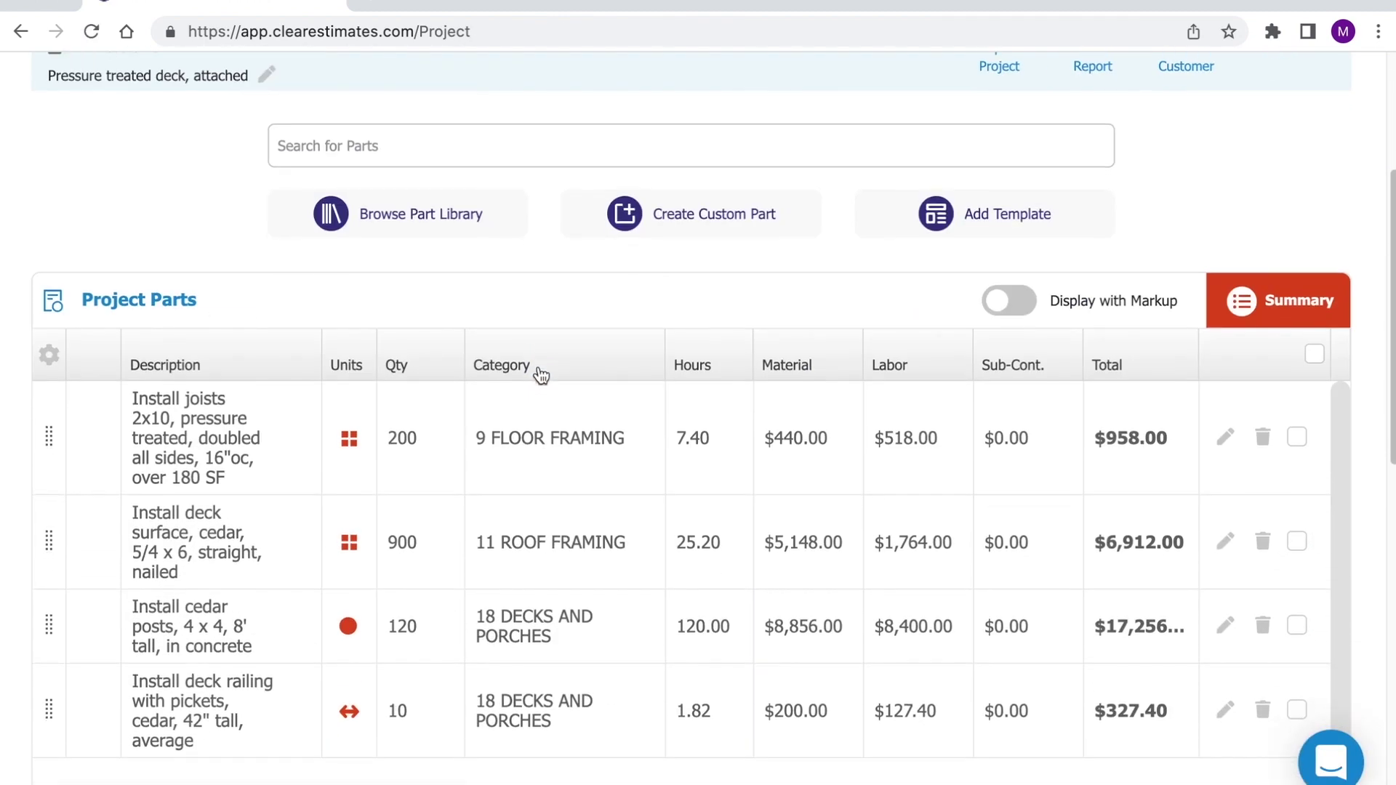
scroll(541, 376, "down", 3)
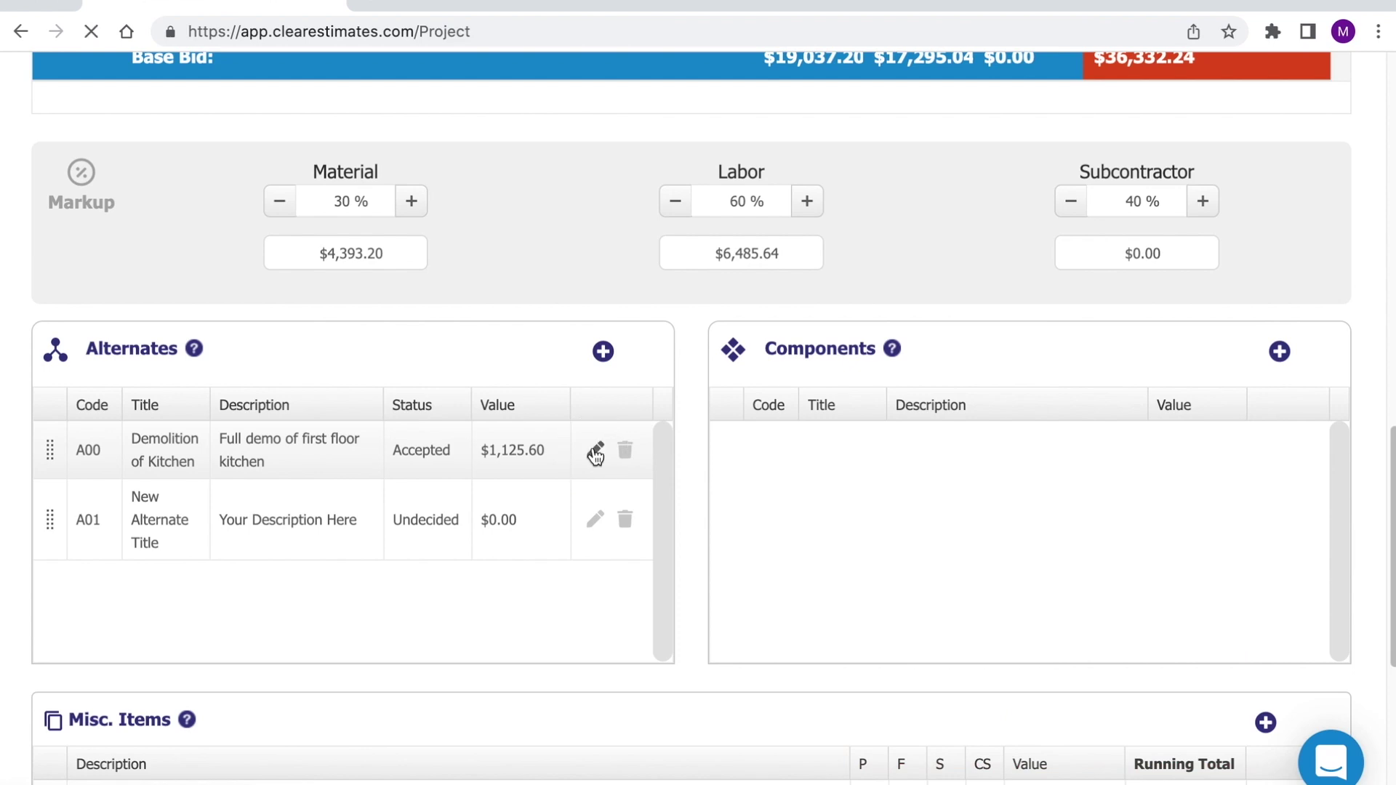
Step: Generate the Demolition of Kitchen alternate's work order as a PDF via View Report > Print to PDF
scroll(879, 458, "down", 3)
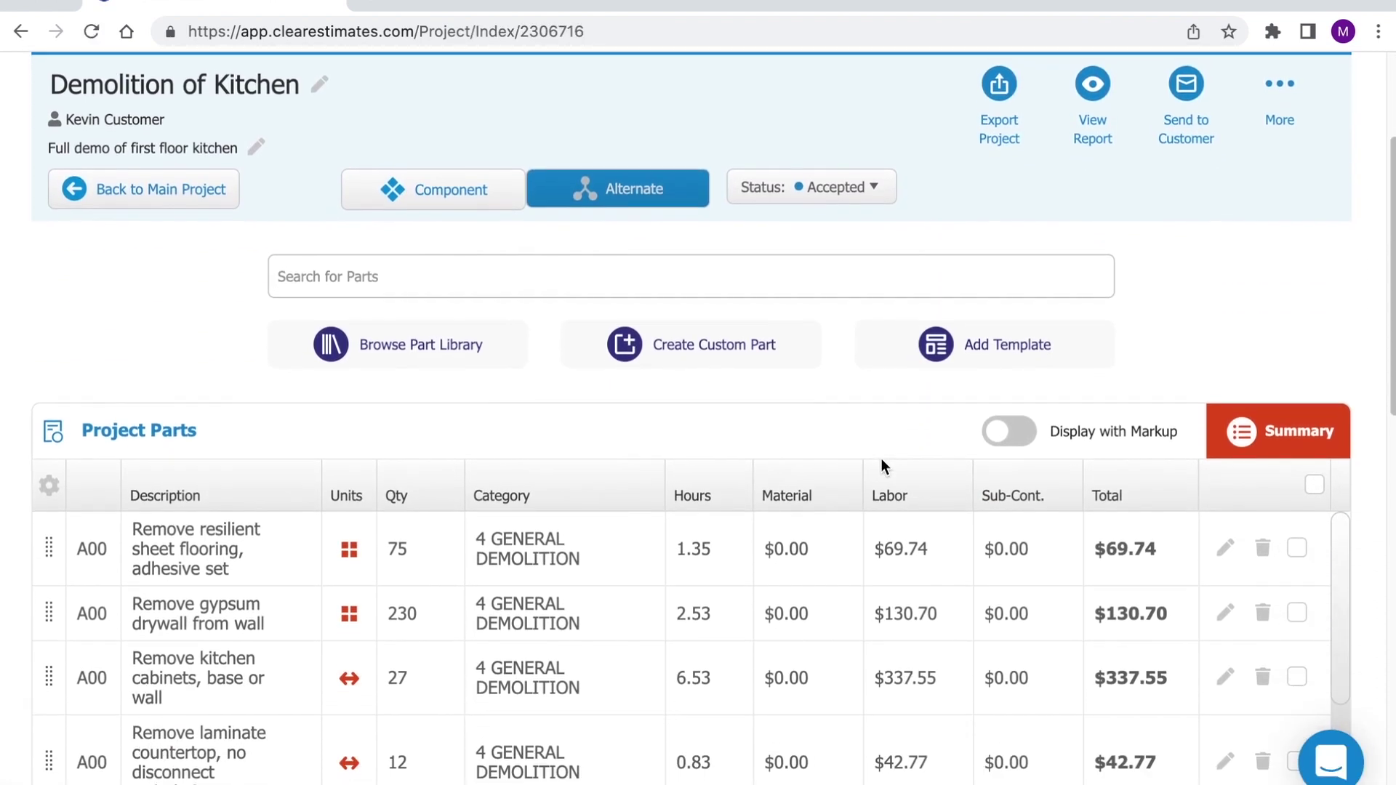
scroll(880, 458, "down", 5)
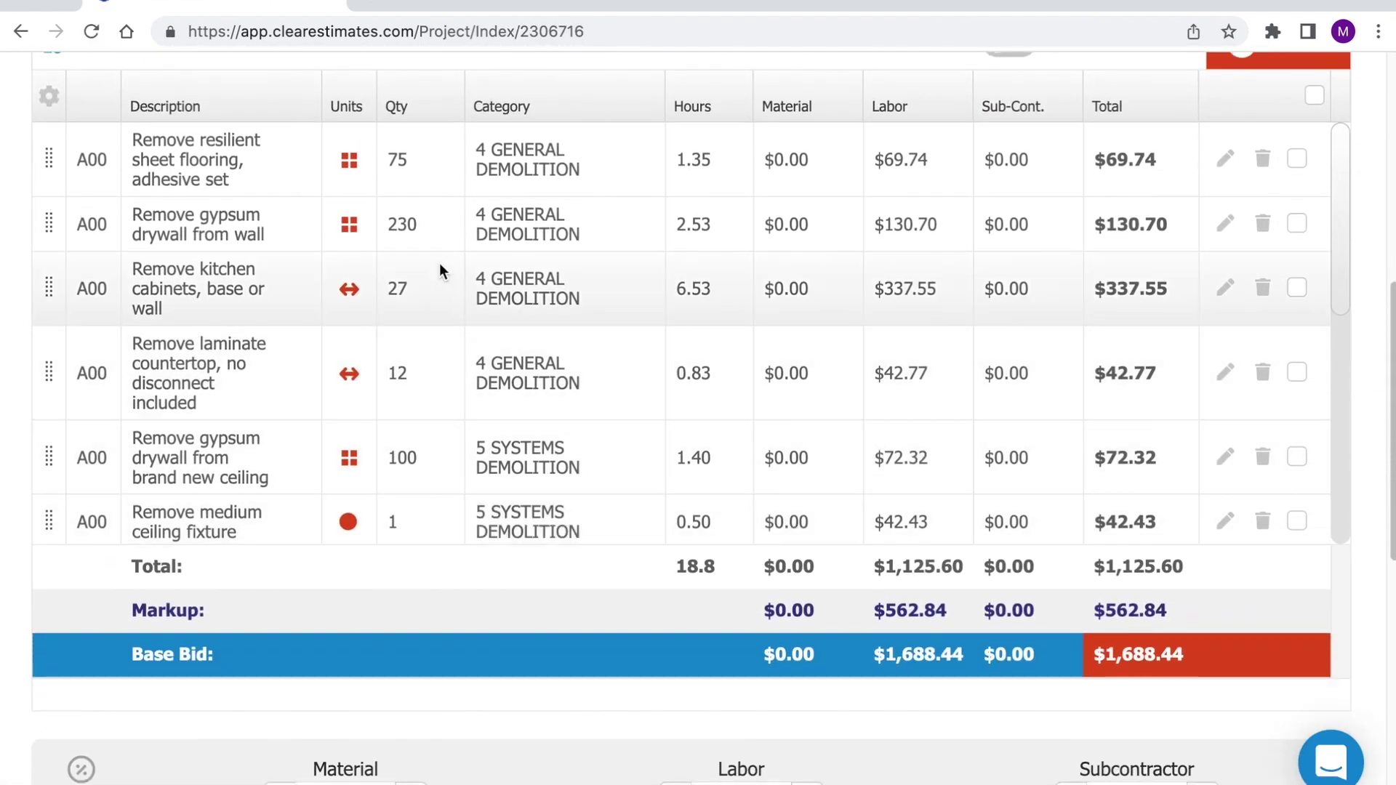
scroll(437, 306, "up", 7)
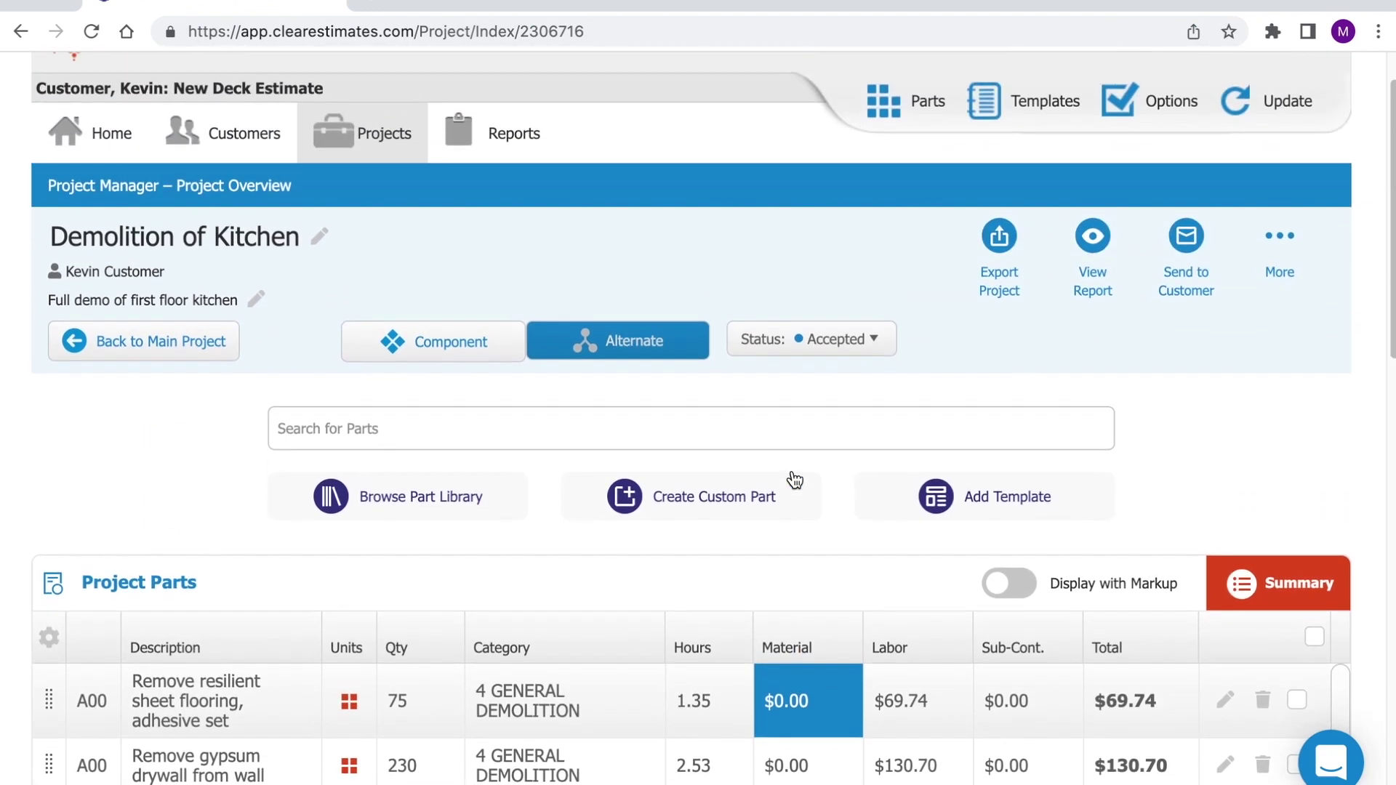
scroll(794, 479, "up", 1)
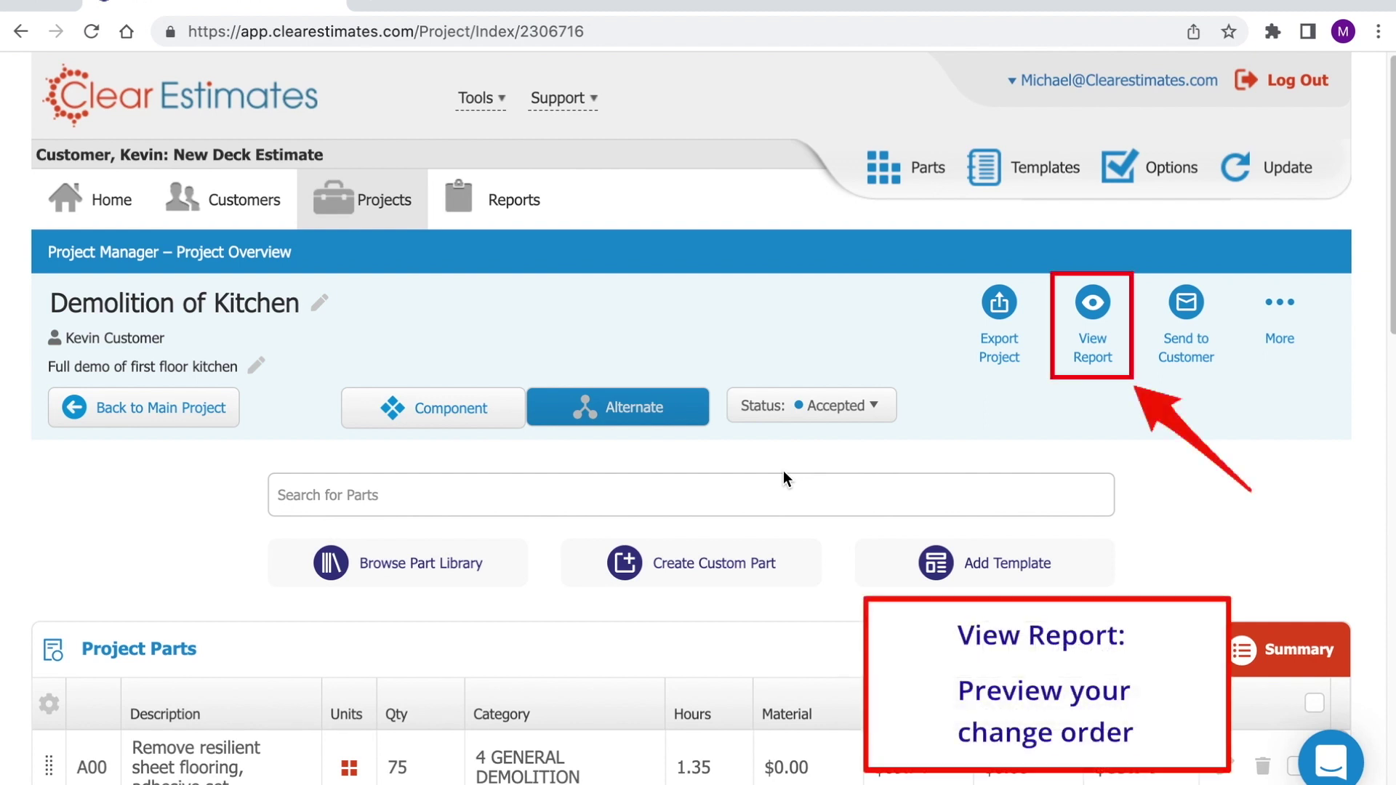
left_click(1101, 312)
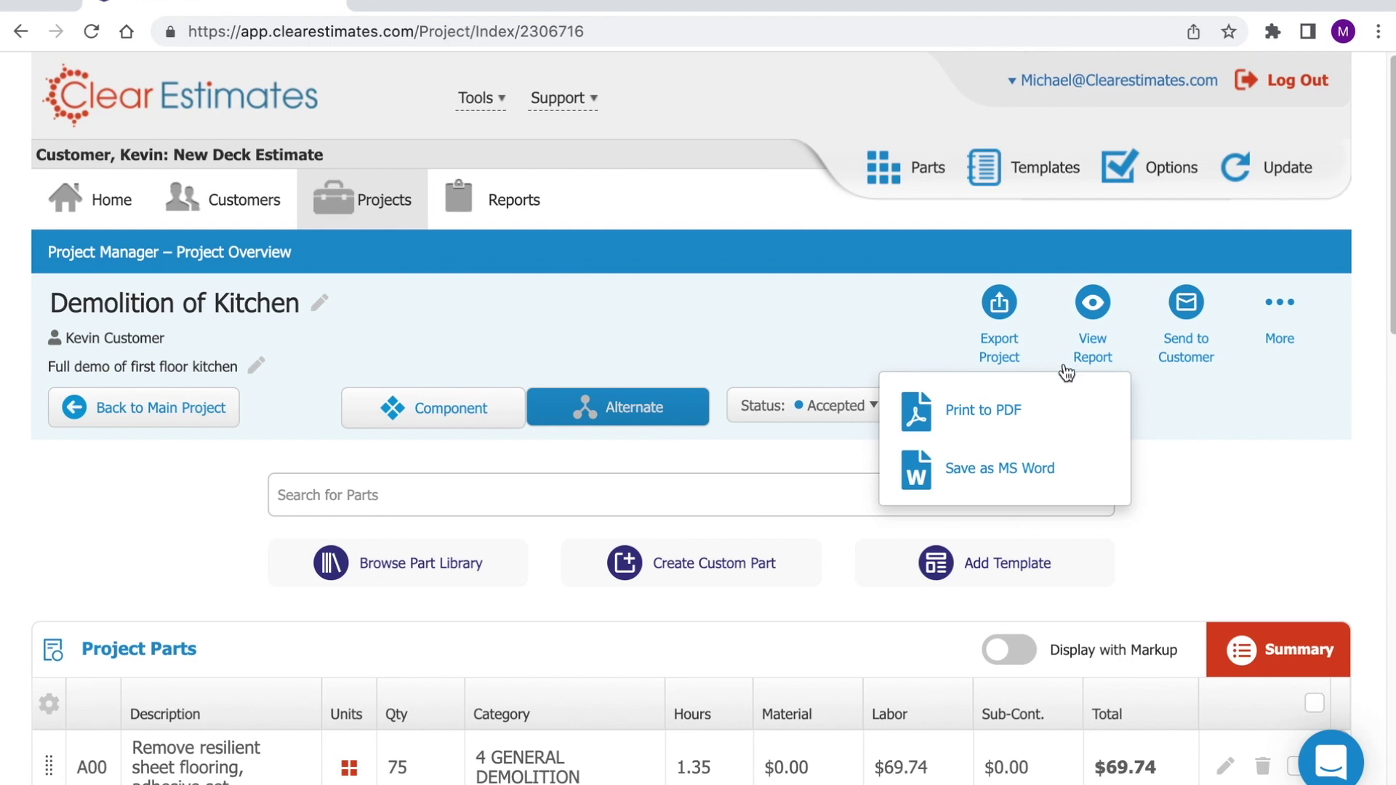
left_click(990, 412)
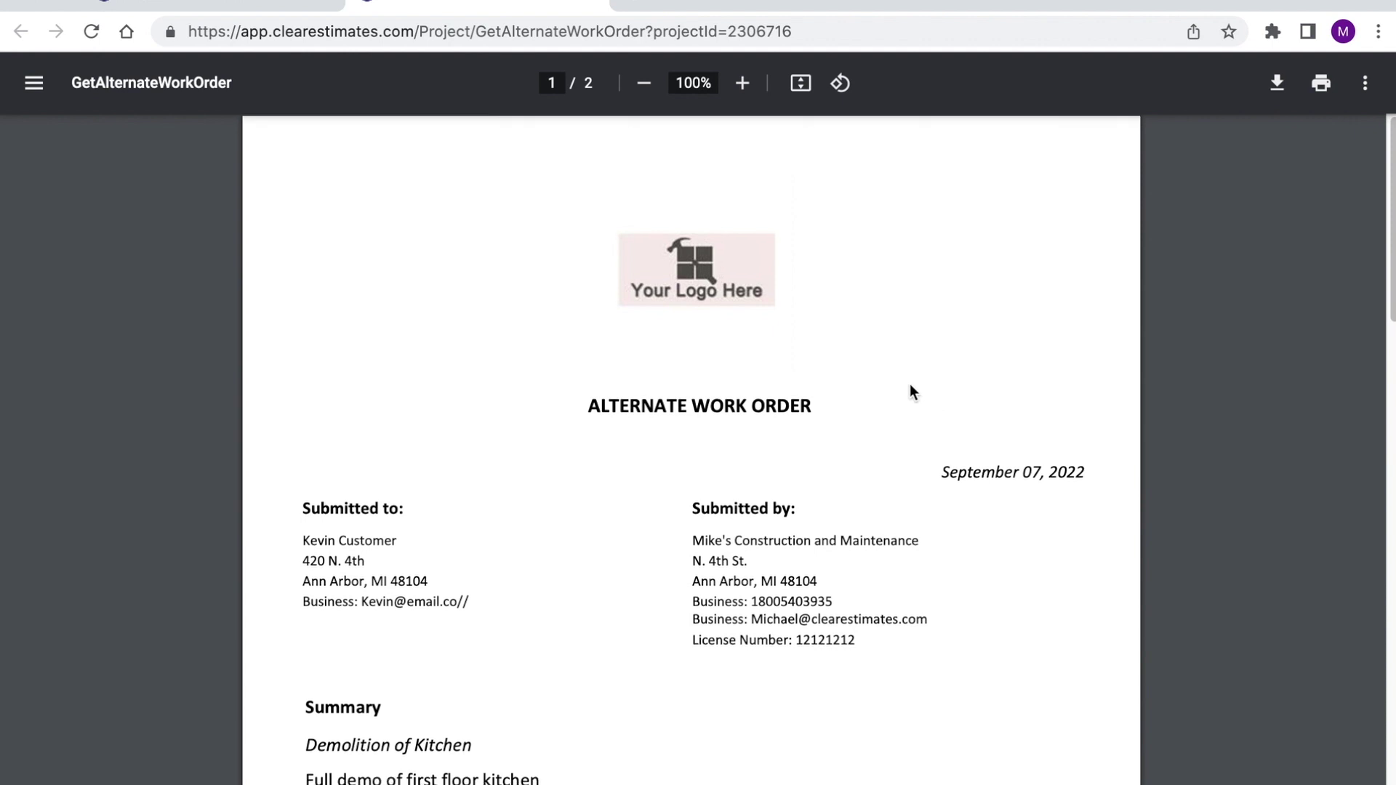
Step: Read the GetAlternateWorkOrder PDF down to its signature lines, then close it to return to the alternate
scroll(910, 384, "down", 1)
scroll(910, 386, "down", 4)
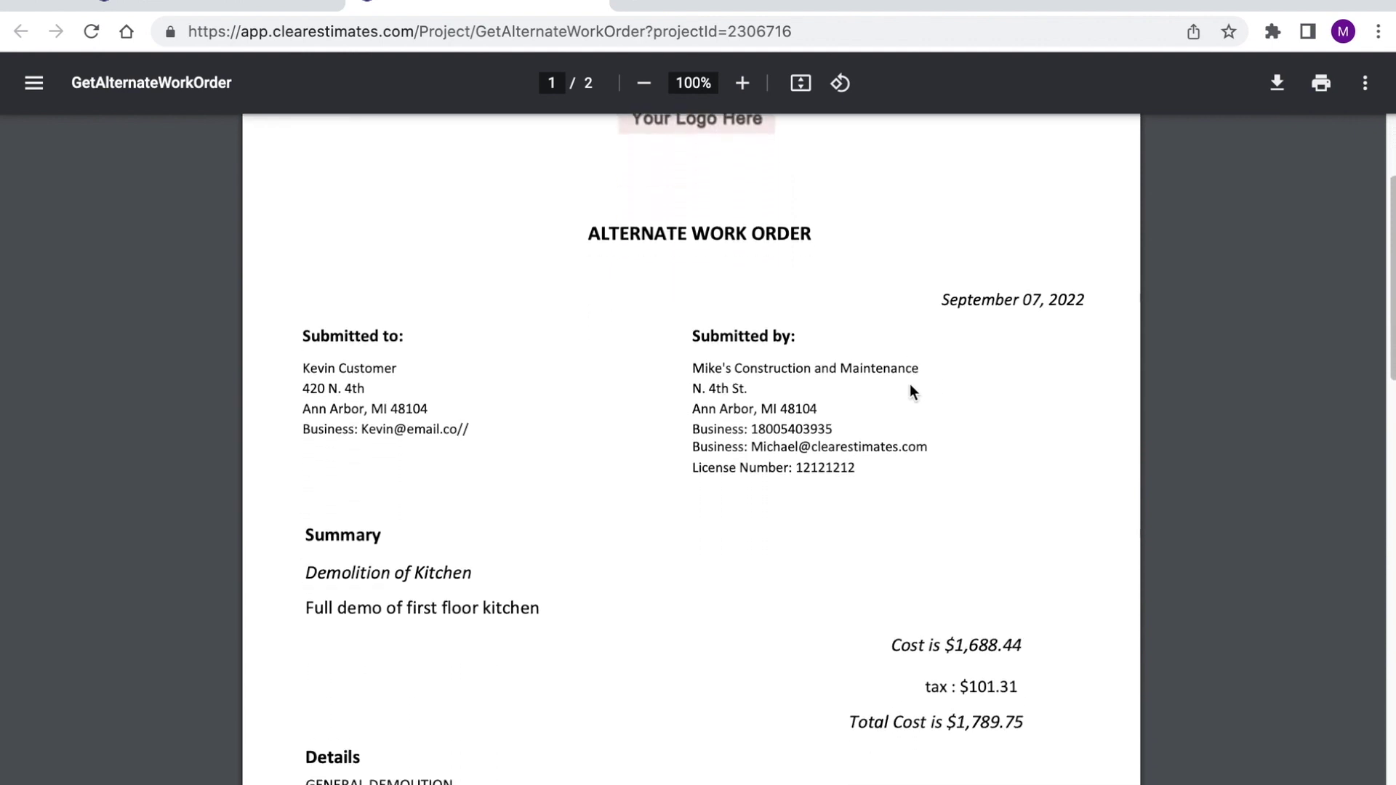
scroll(909, 393, "down", 3)
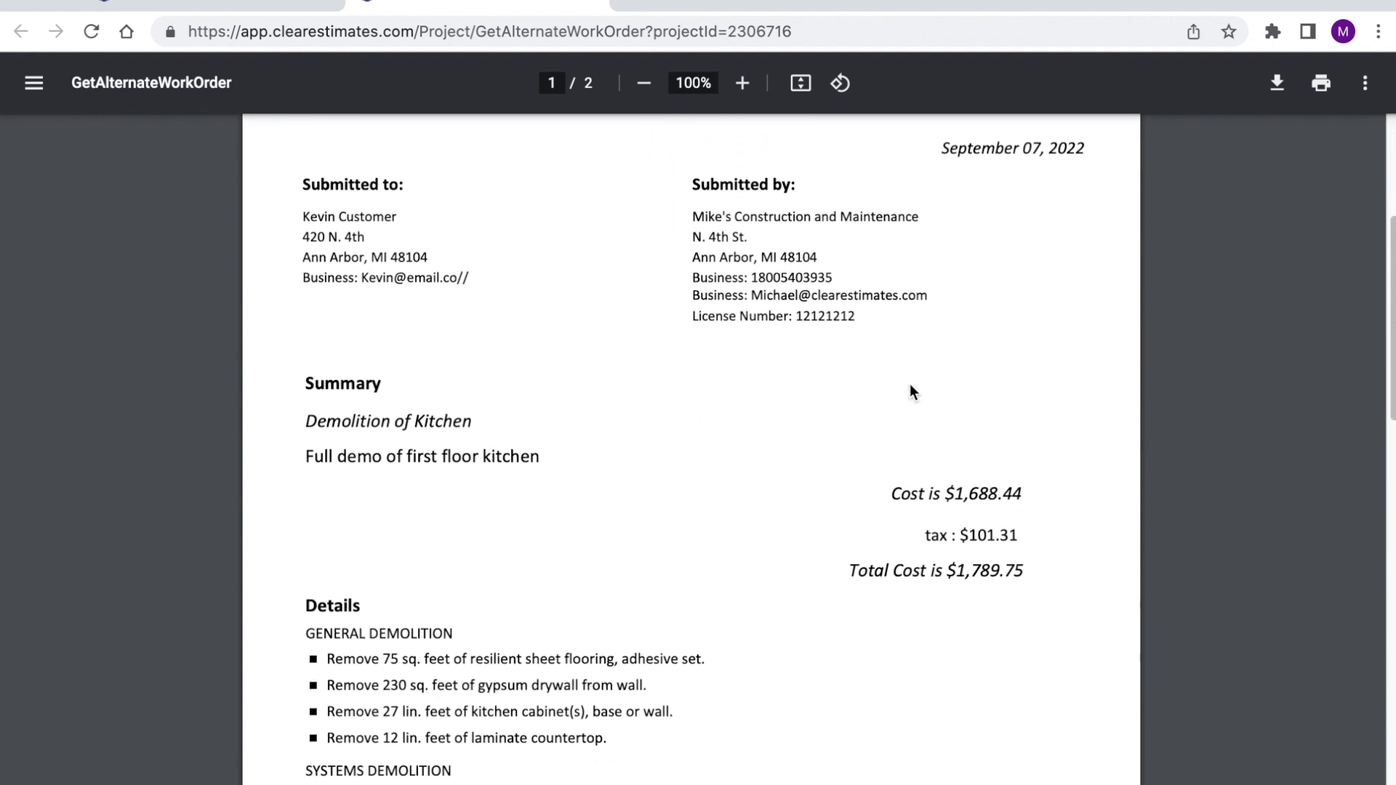
scroll(909, 384, "down", 1)
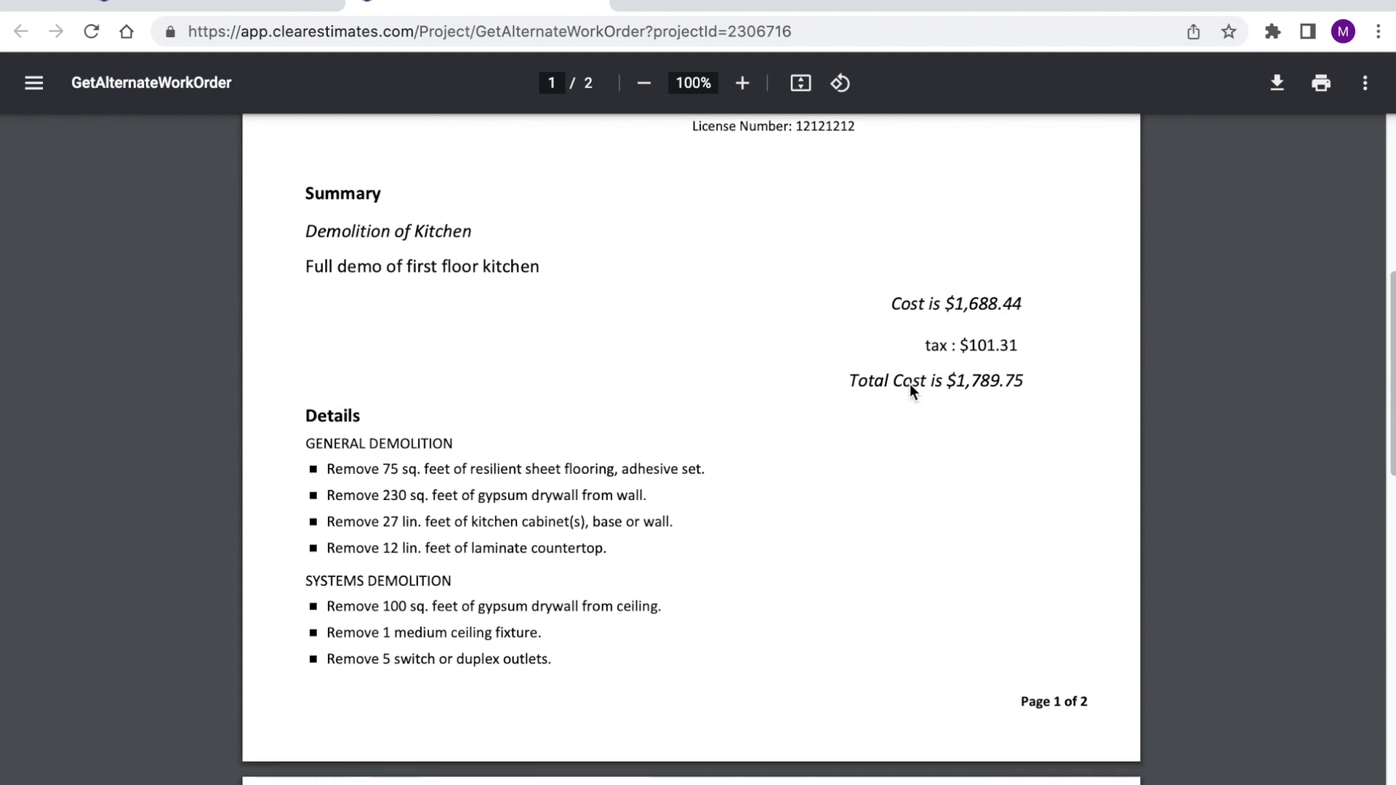
scroll(910, 386, "down", 1)
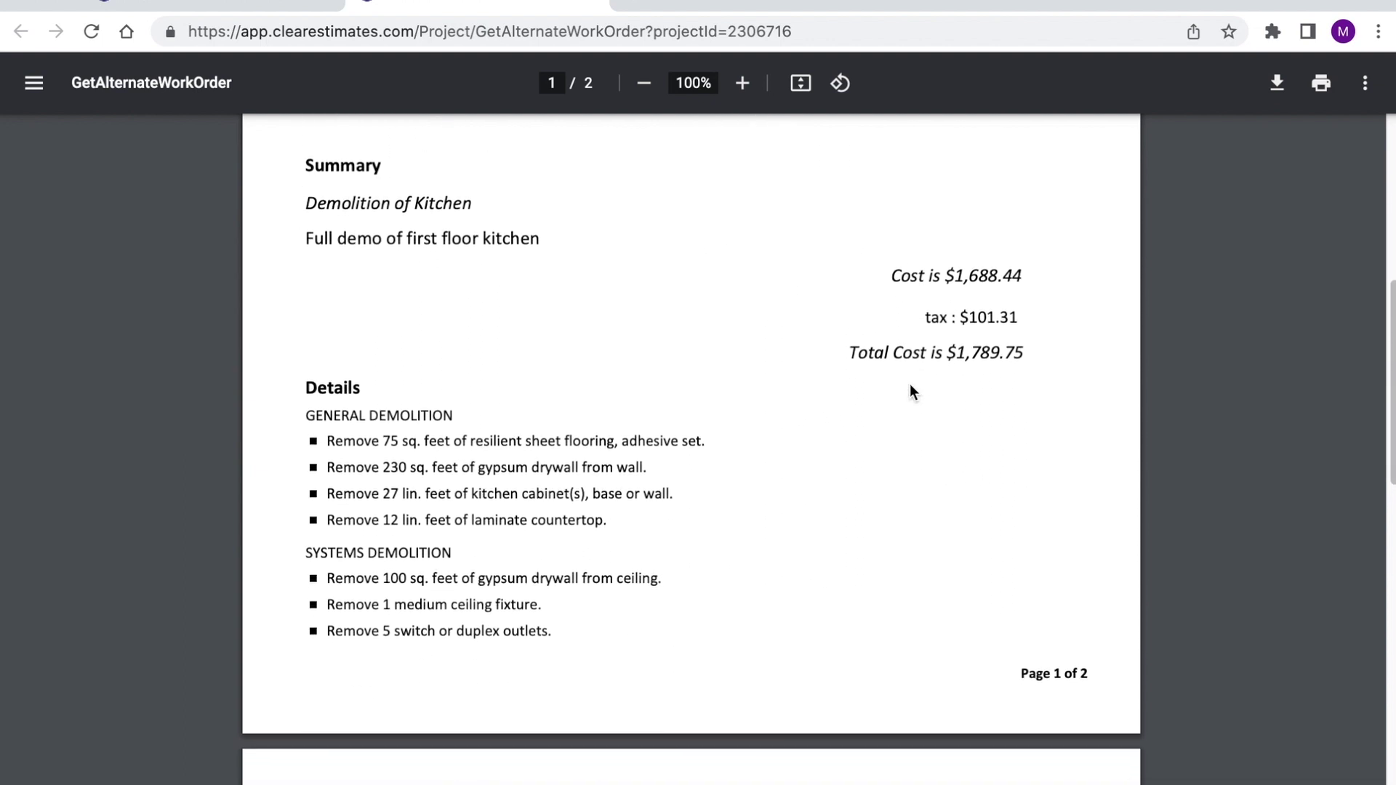
scroll(910, 393, "down", 7)
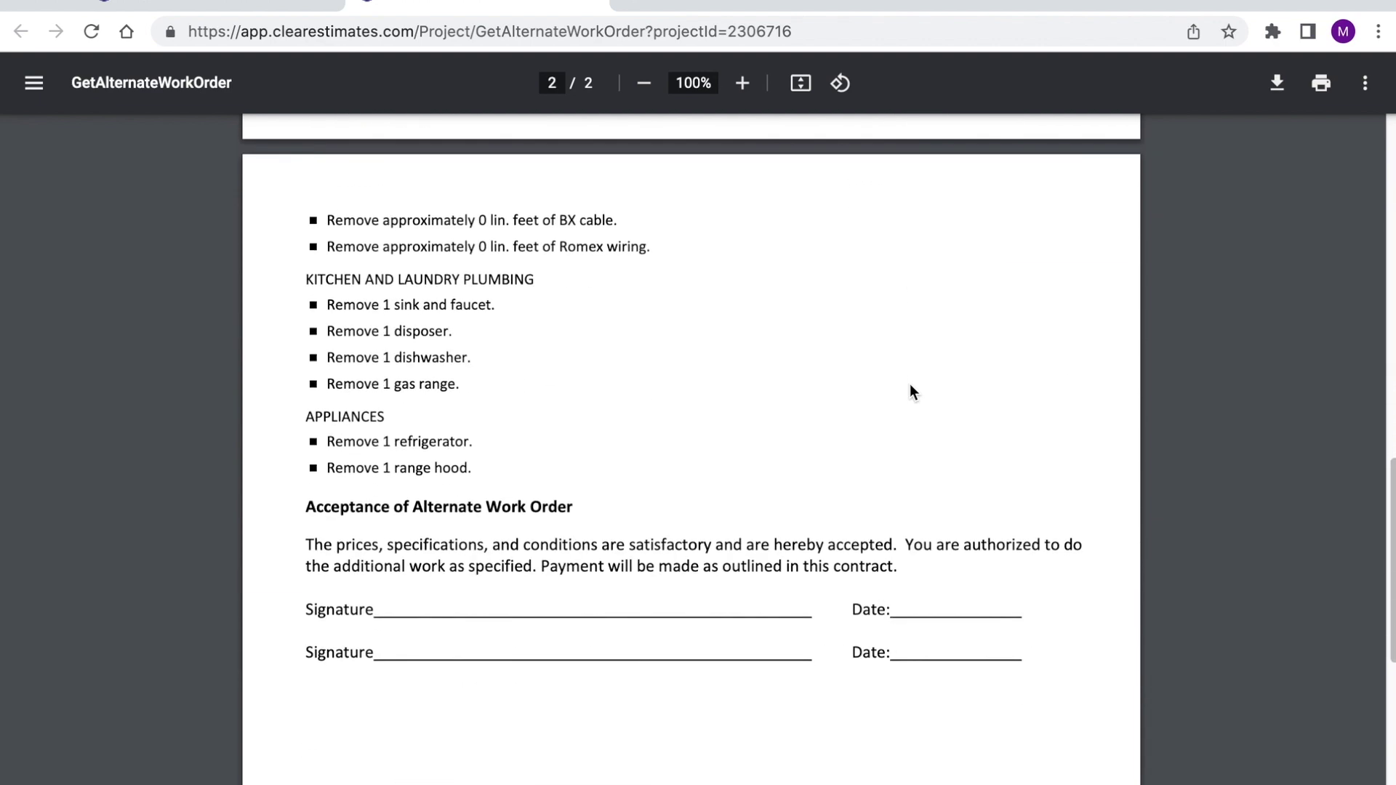
scroll(909, 393, "down", 2)
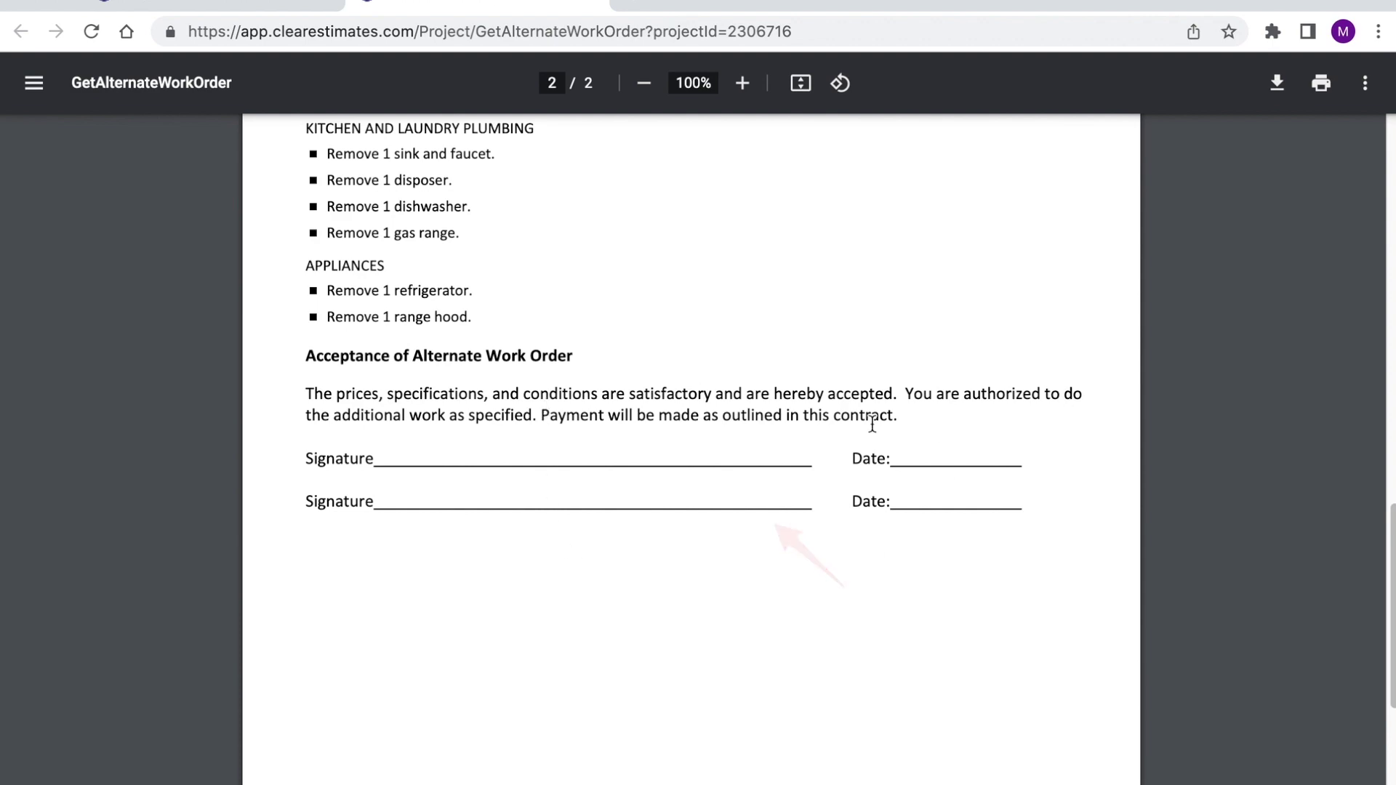
scroll(652, 368, "up", 3)
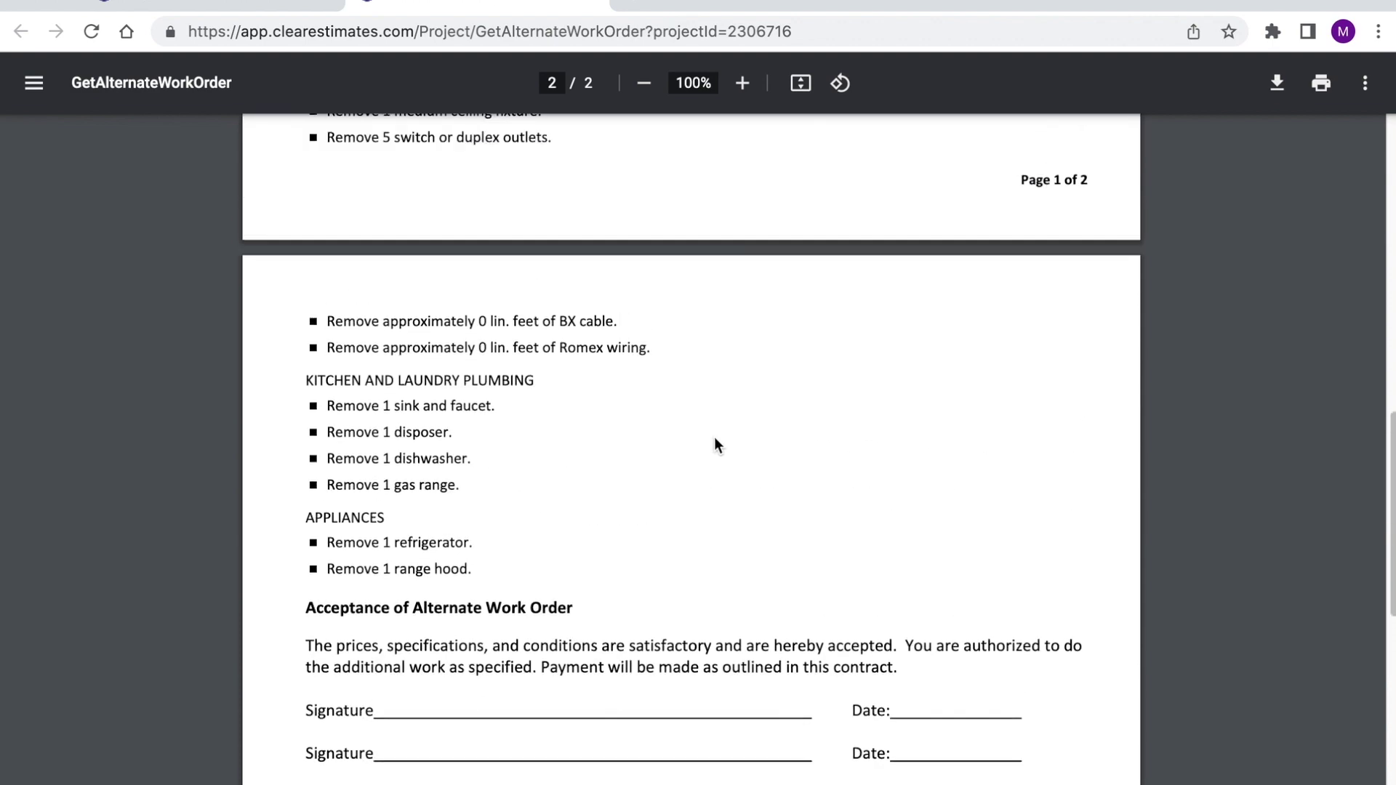
scroll(715, 440, "up", 10)
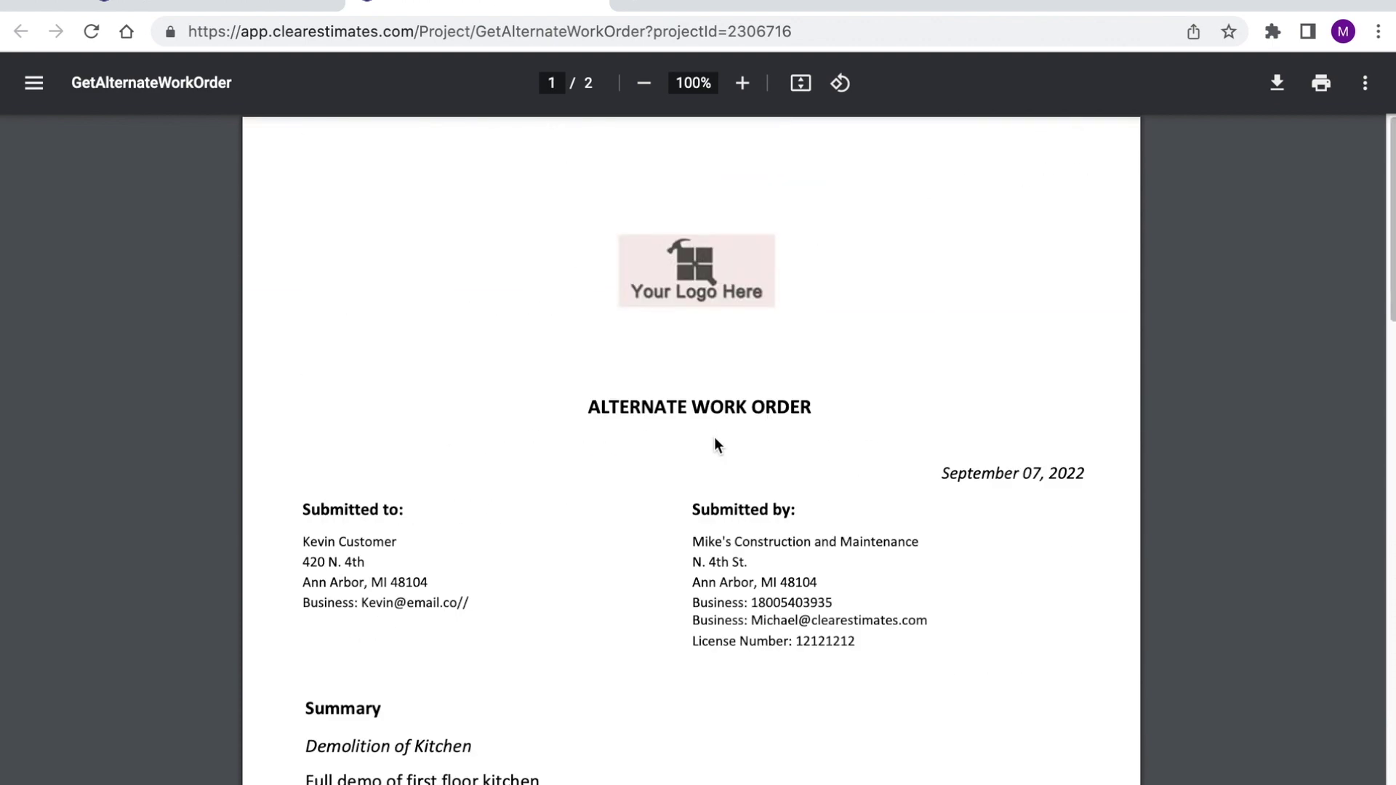
left_click(594, 2)
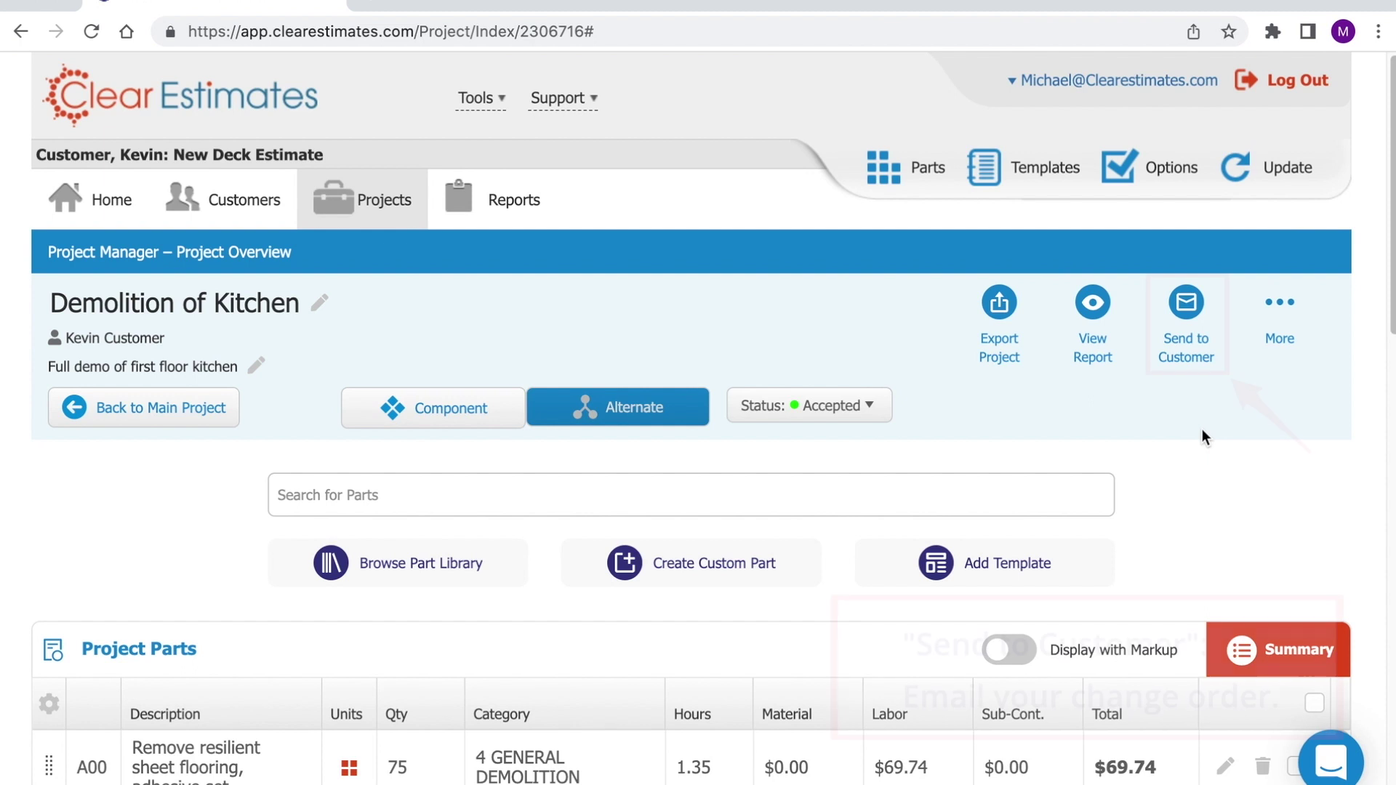
left_click(1192, 307)
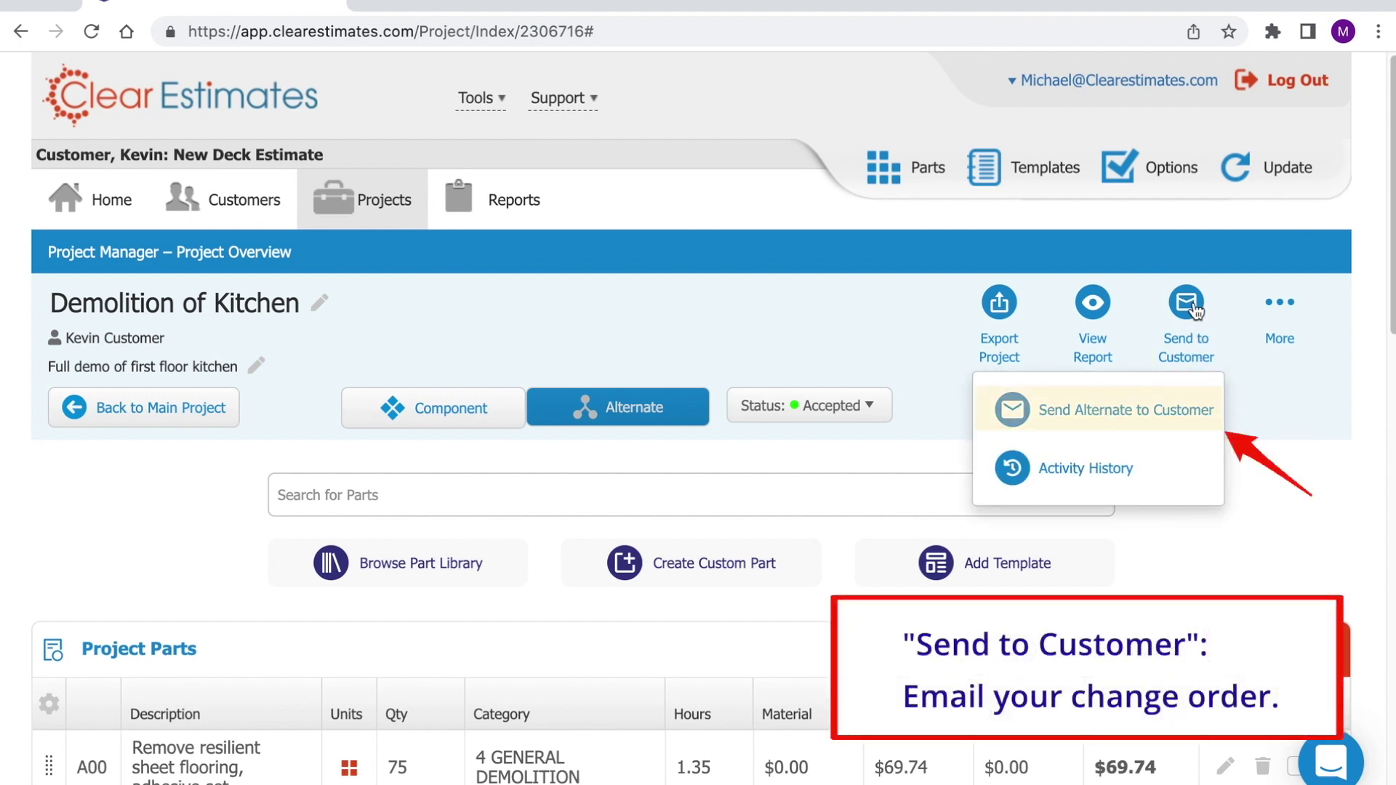
left_click(1195, 309)
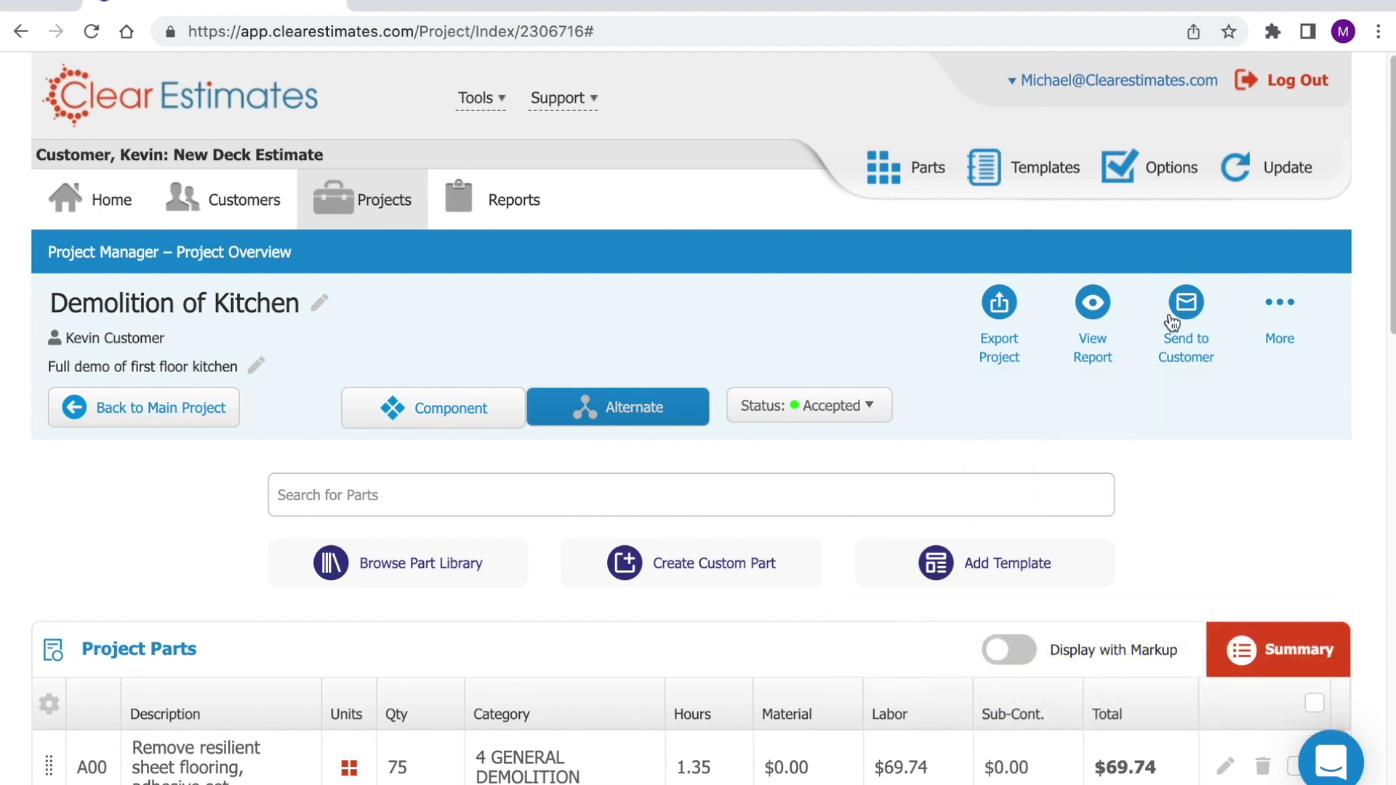
left_click(828, 412)
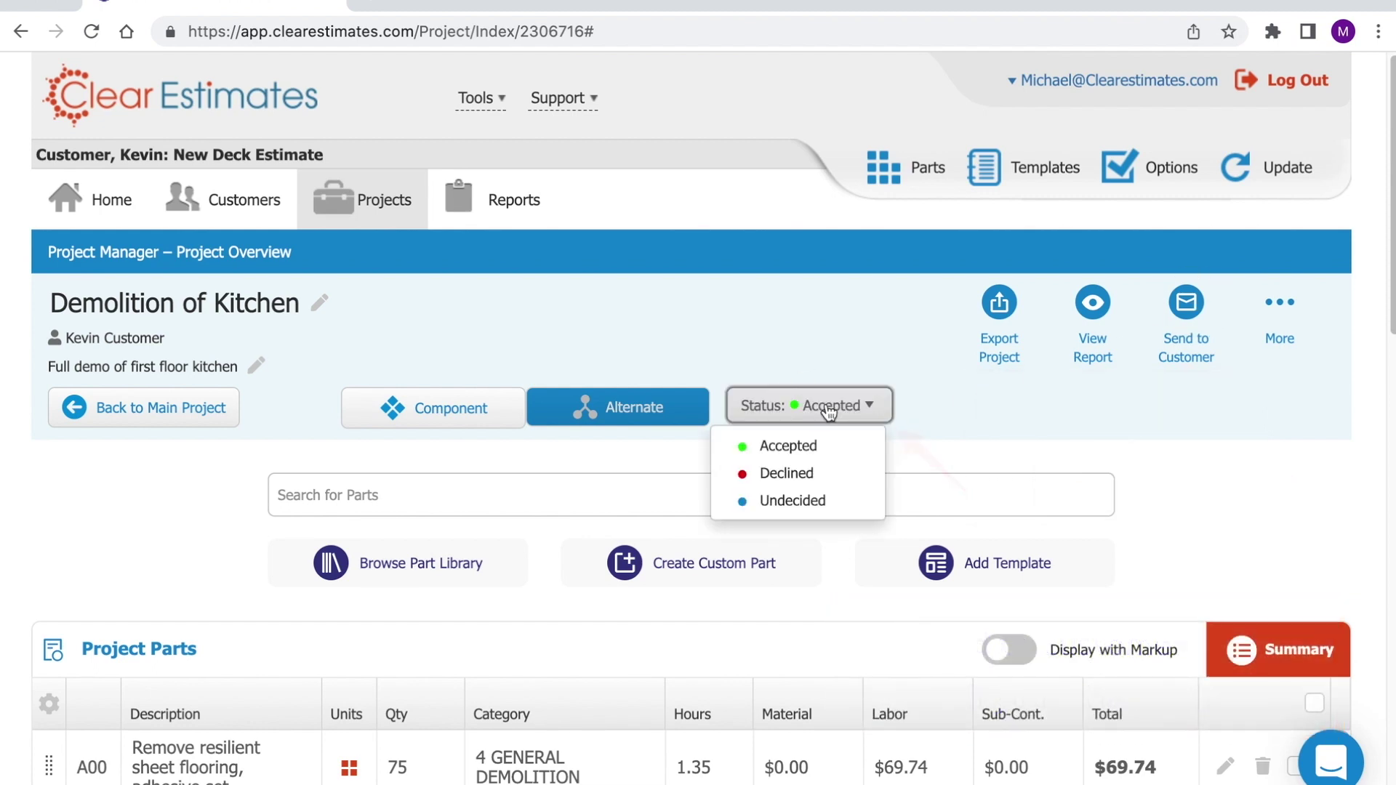
left_click(764, 453)
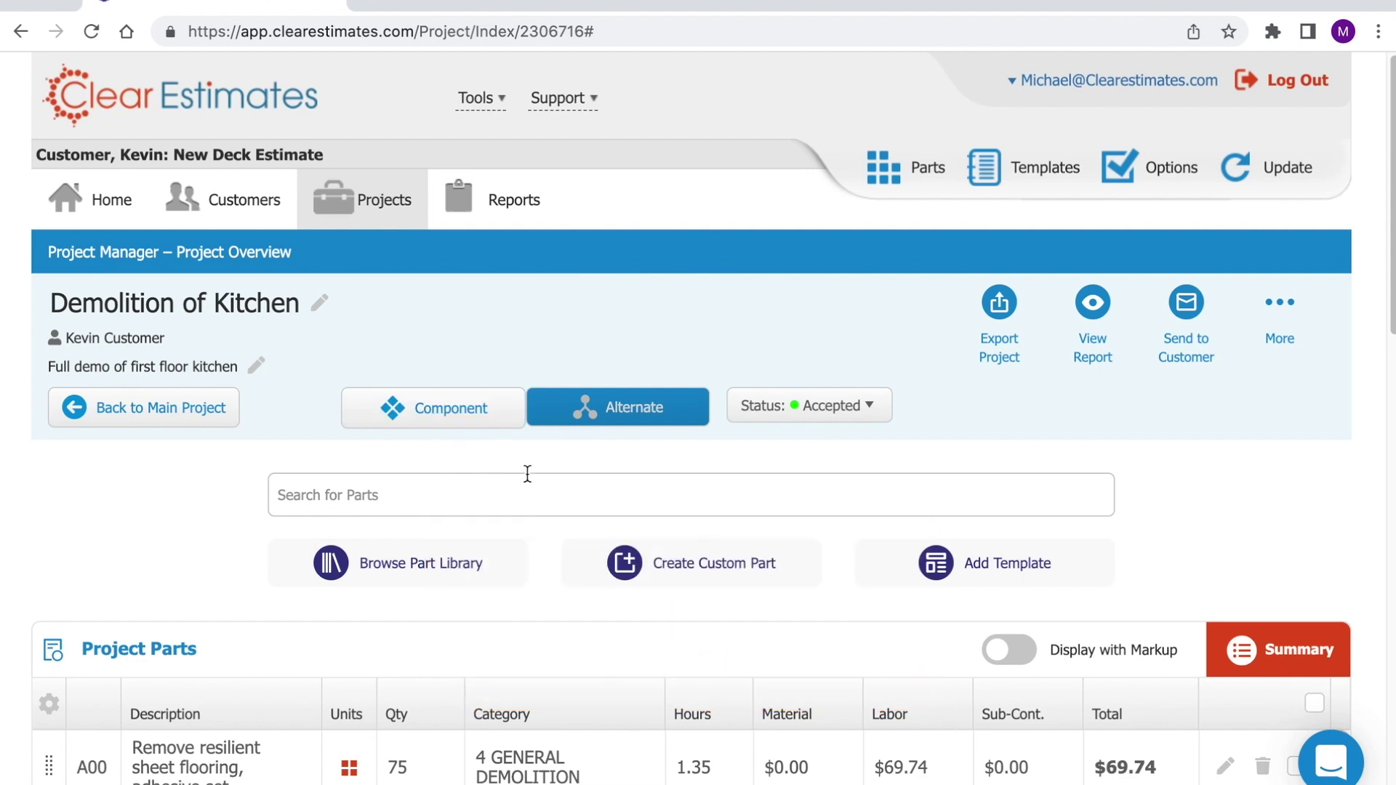
scroll(770, 651, "down", 1)
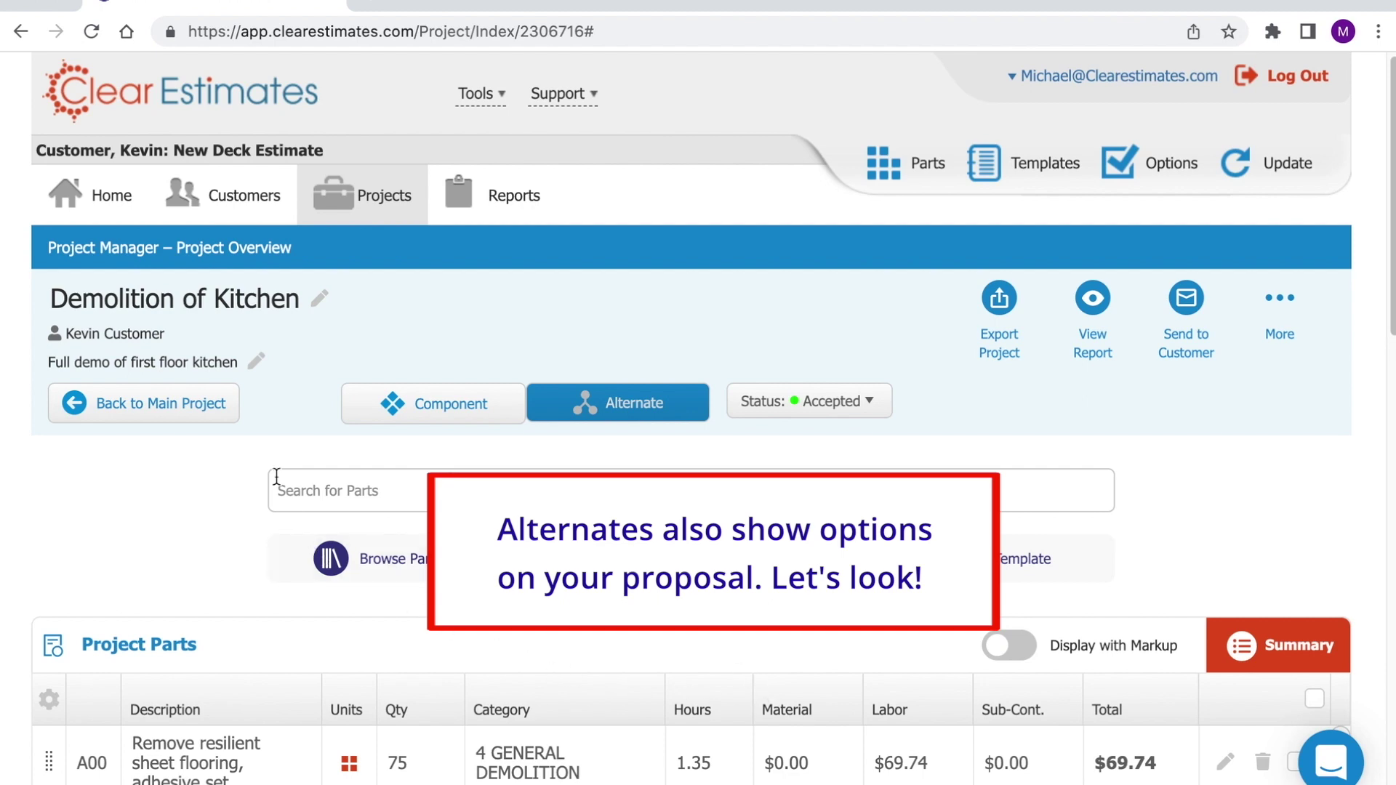
Step: Return to the New Deck Estimate project and print its proposal to PDF for review
left_click(205, 411)
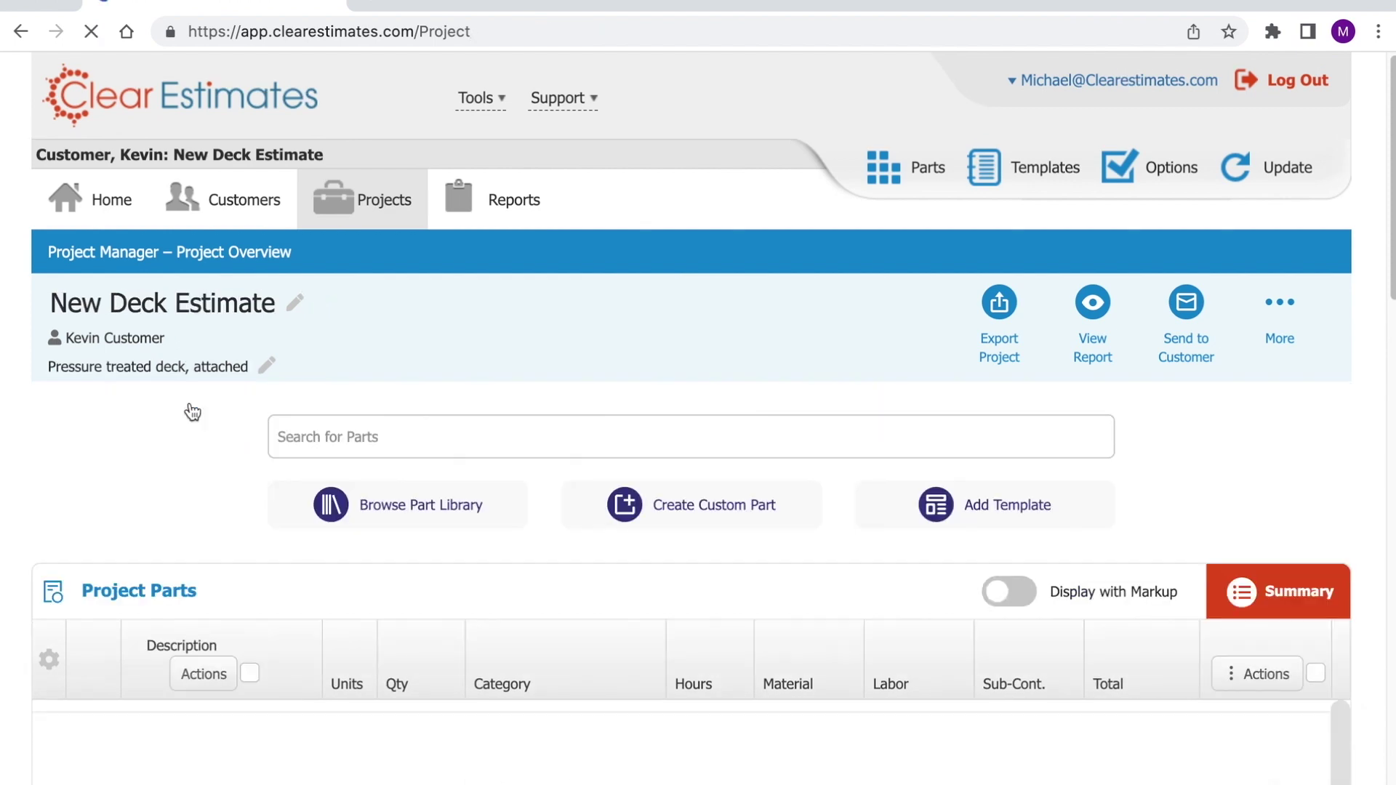
left_click(1091, 315)
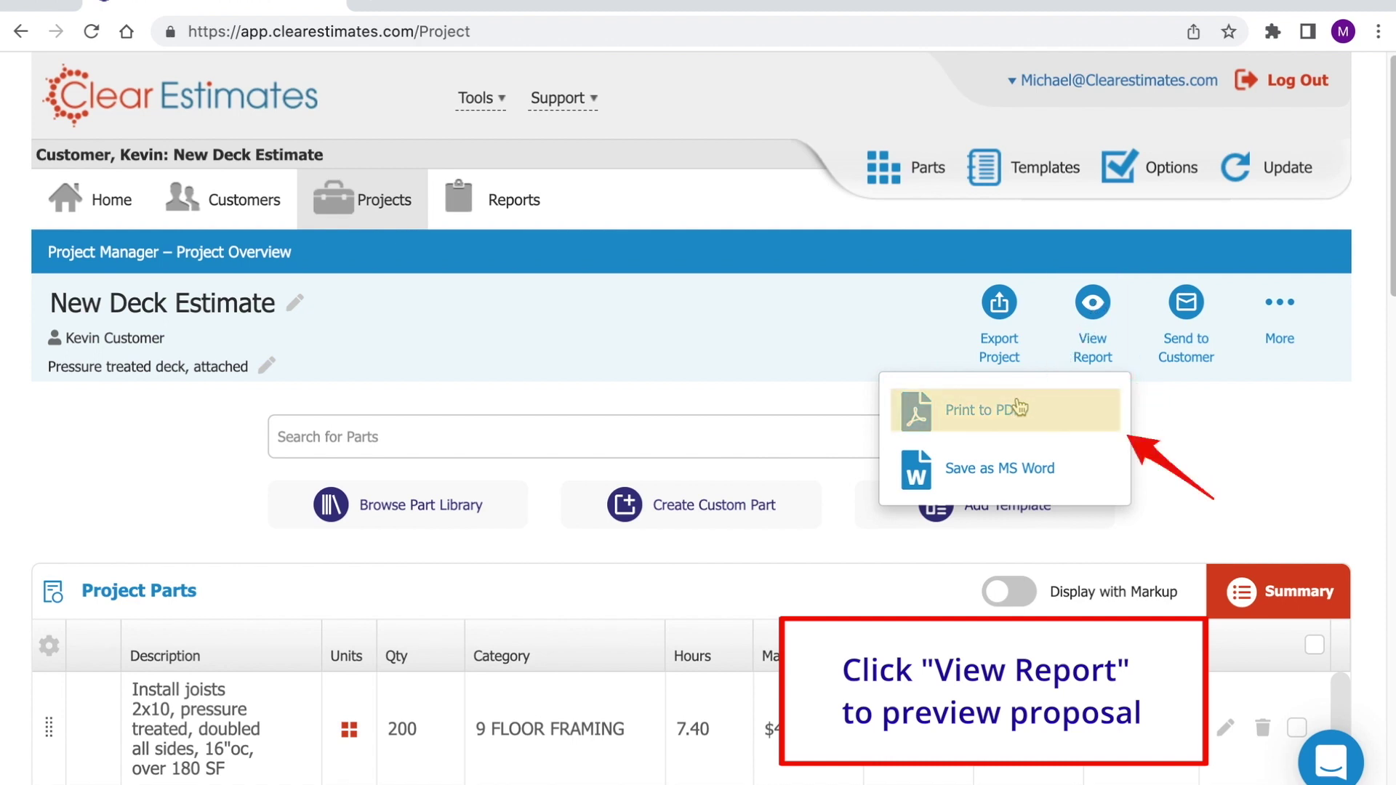
left_click(983, 412)
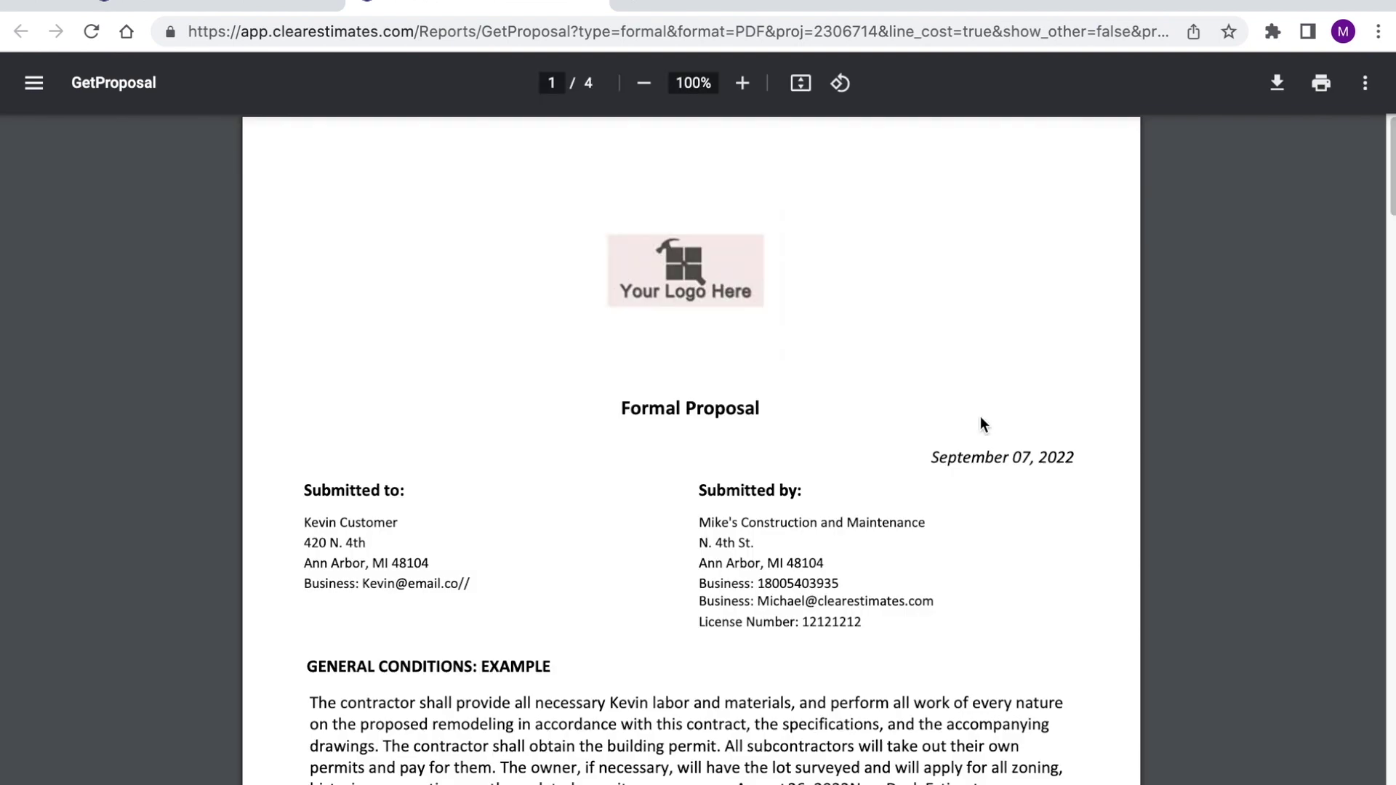
scroll(981, 418, "down", 10)
scroll(980, 421, "down", 8)
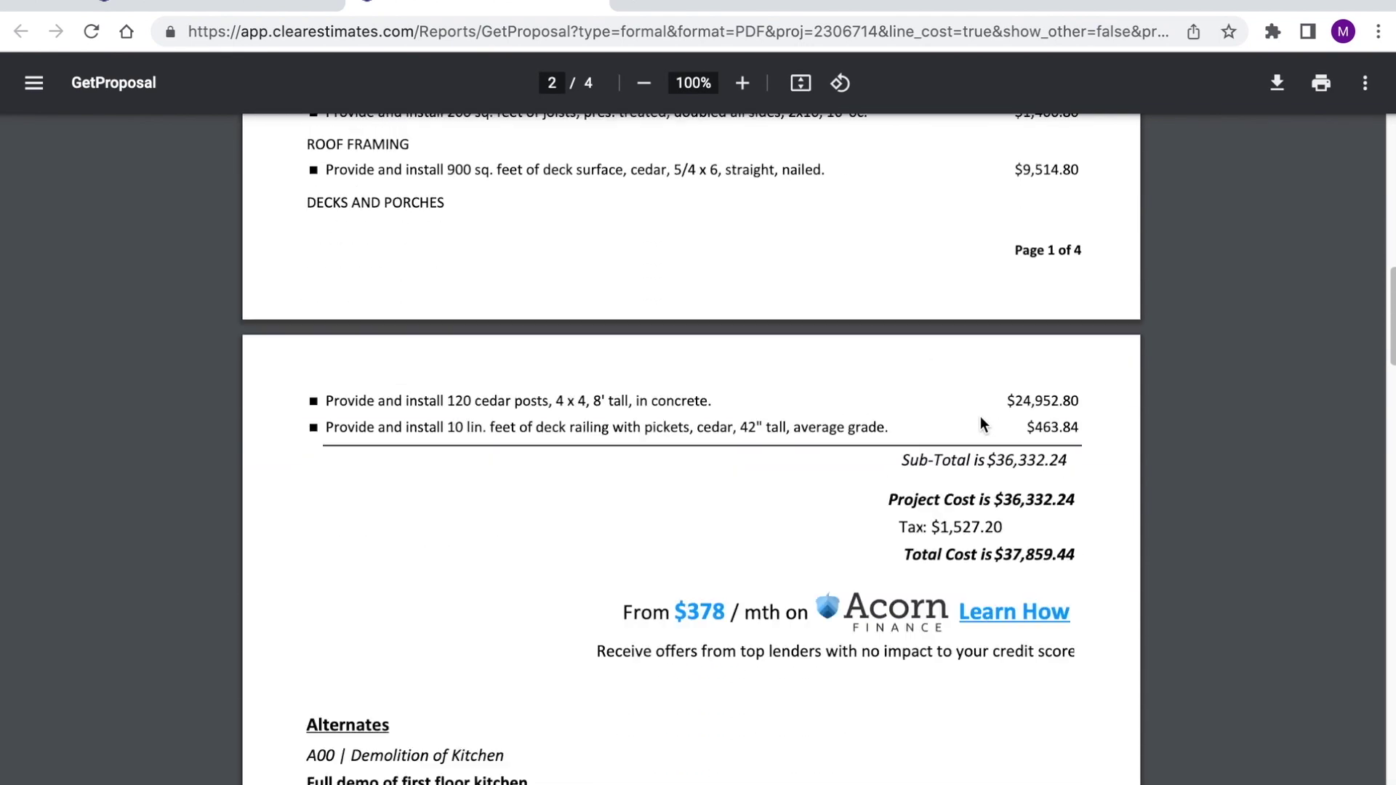
scroll(981, 425, "down", 1)
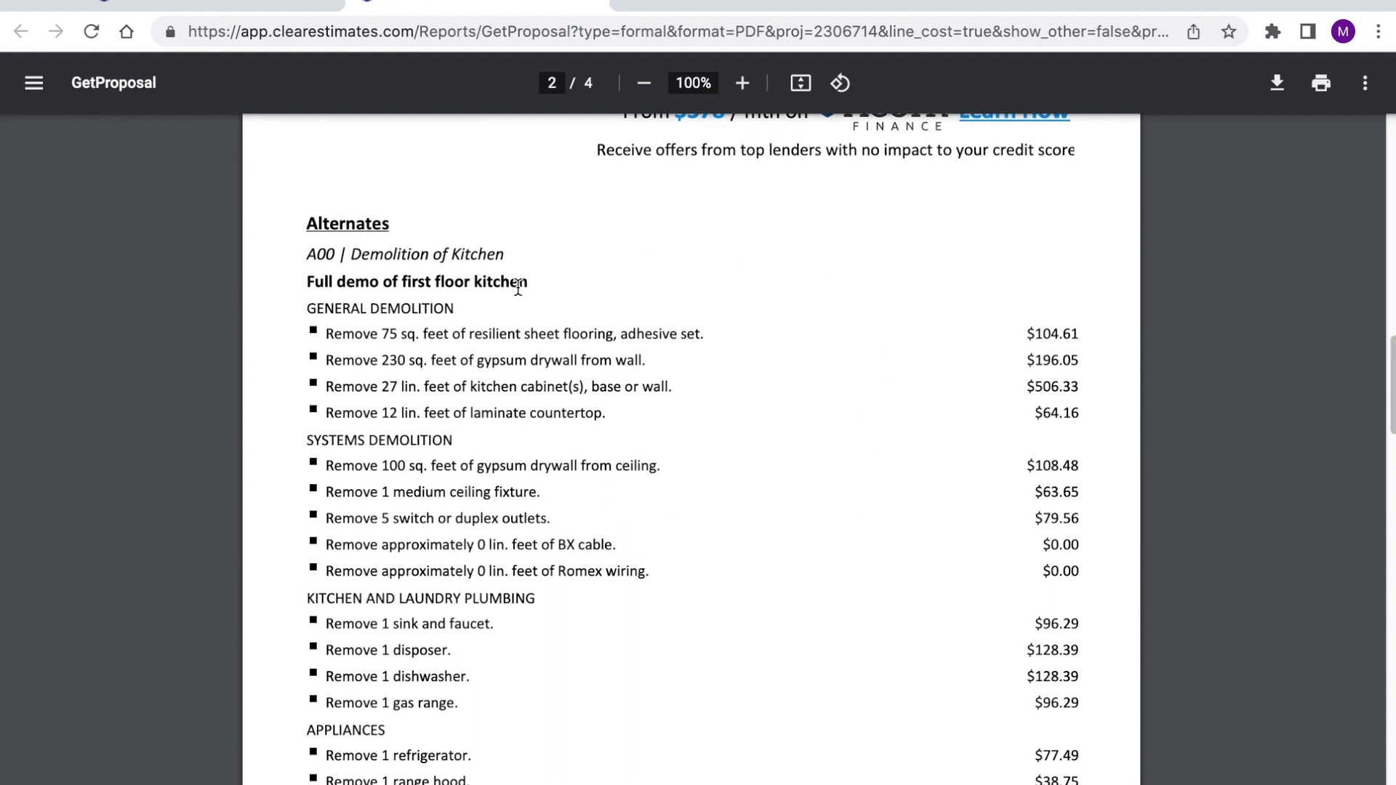
scroll(863, 447, "down", 2)
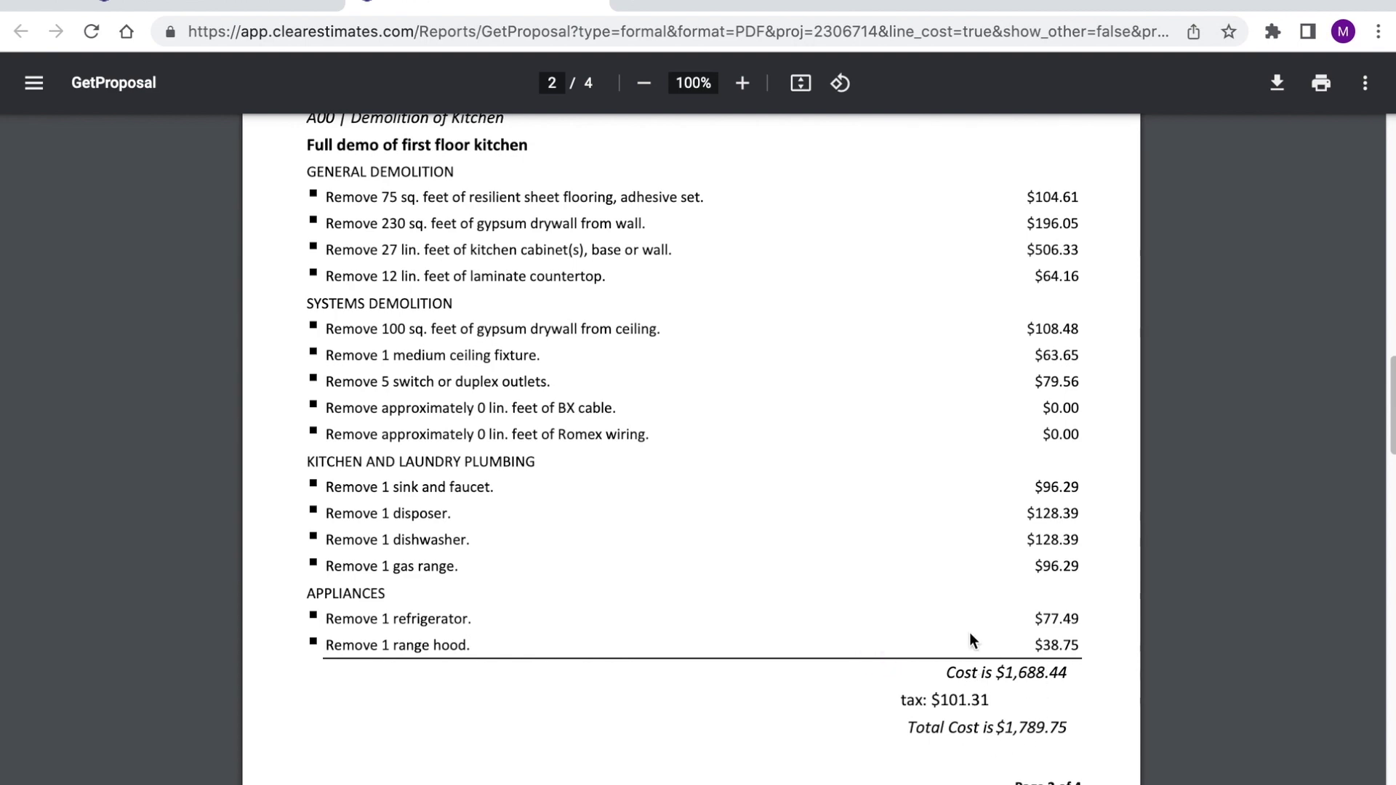
scroll(972, 639, "up", 9)
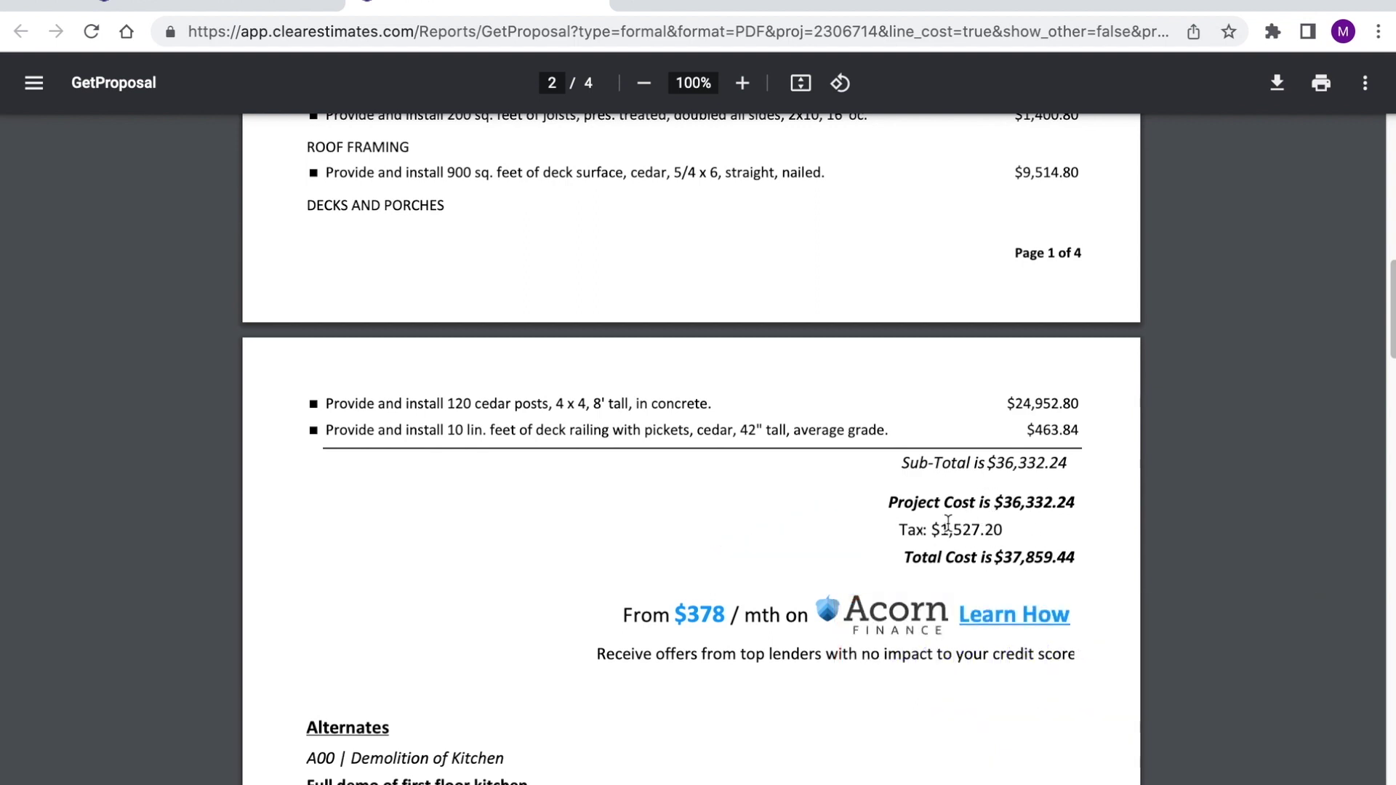
Step: Back on the project page, add a new Undecided alternate from the Alternates panel
left_click(286, 13)
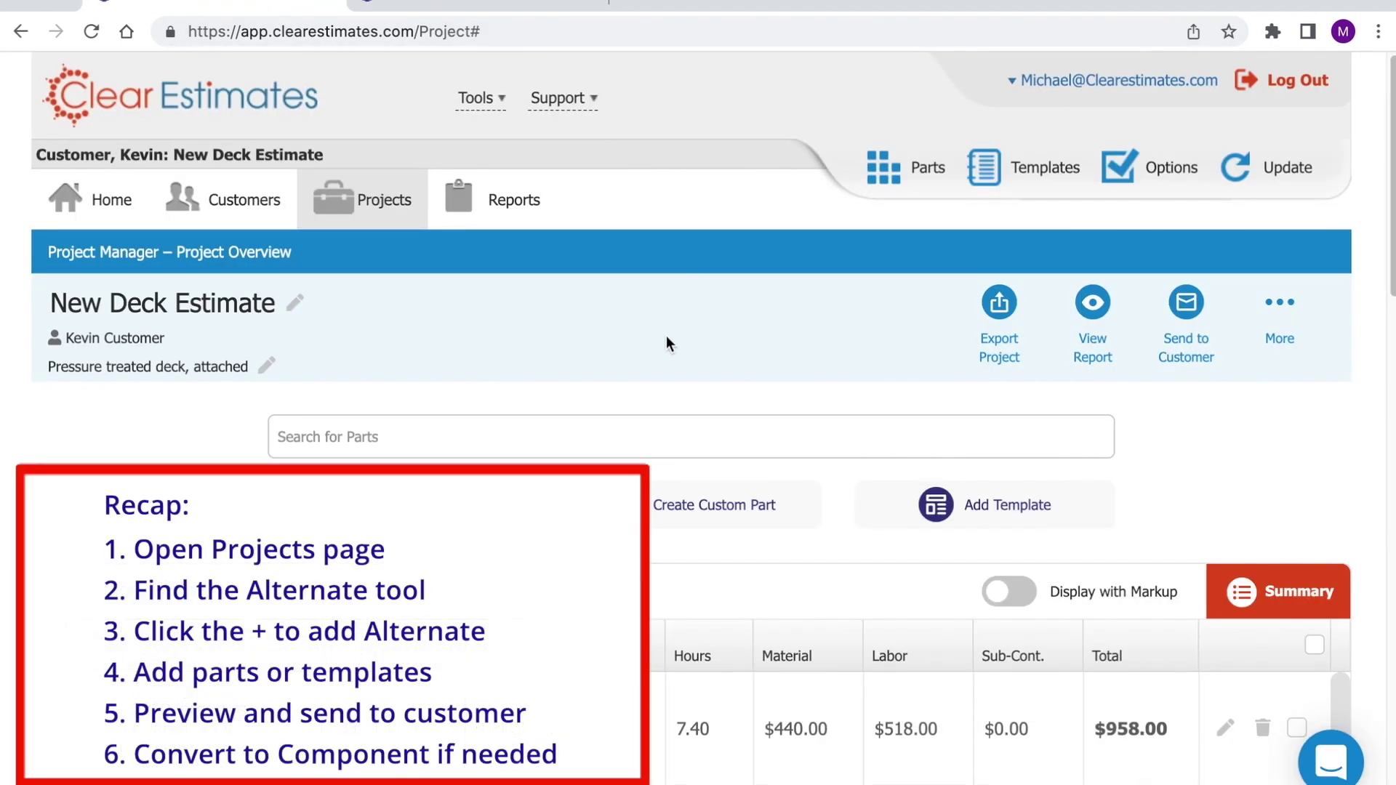
scroll(668, 341, "down", 15)
scroll(667, 338, "down", 1)
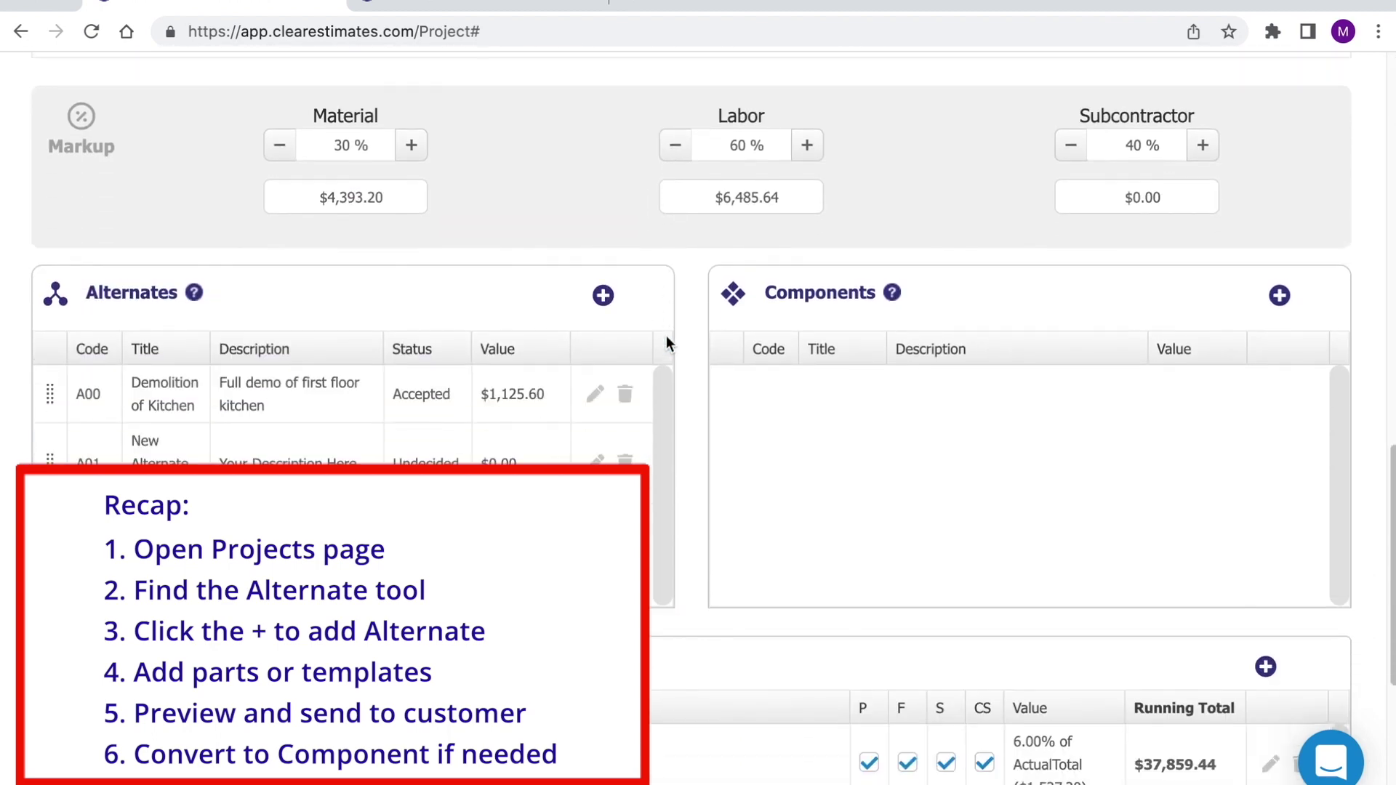
left_click(604, 296)
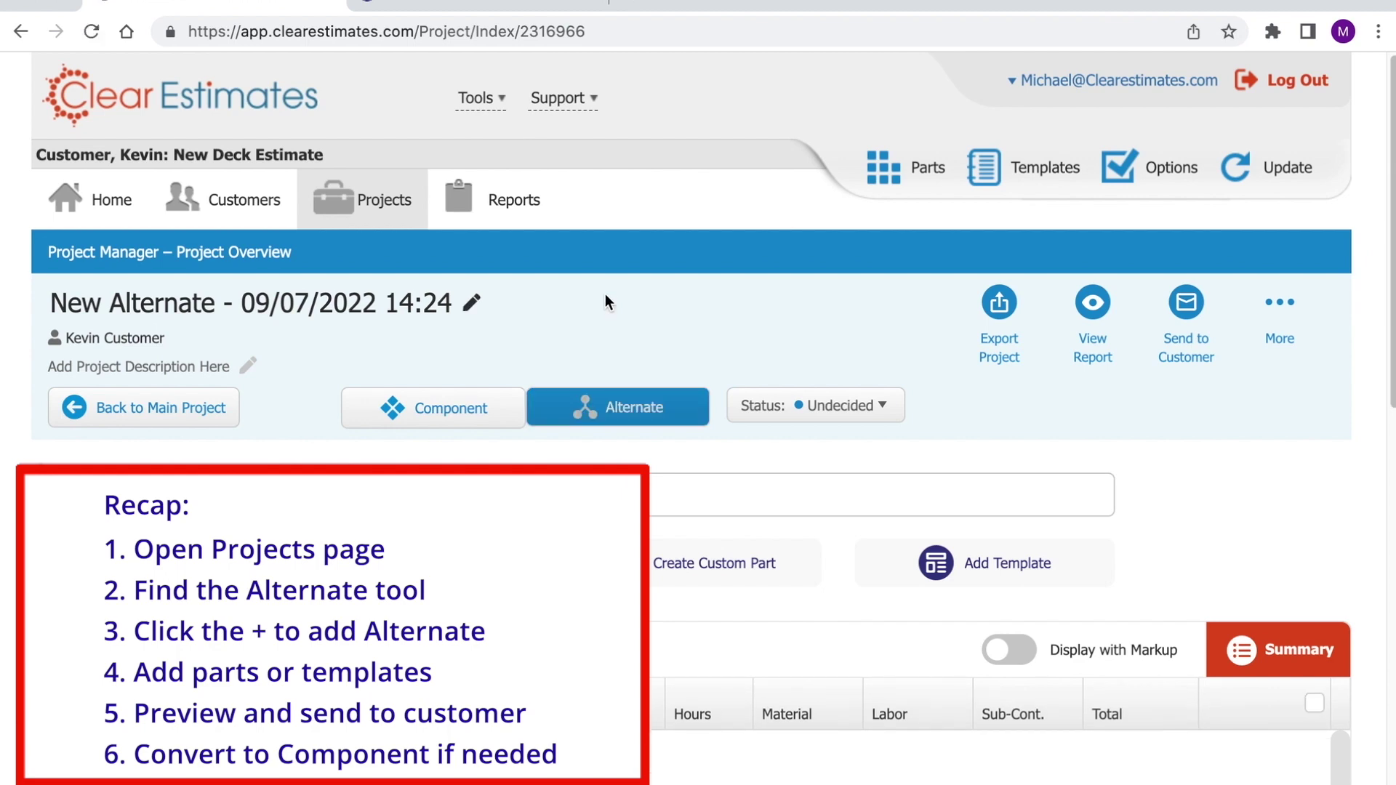
Step: Convert the new alternate into a component using the Component button in its header
scroll(605, 294, "down", 1)
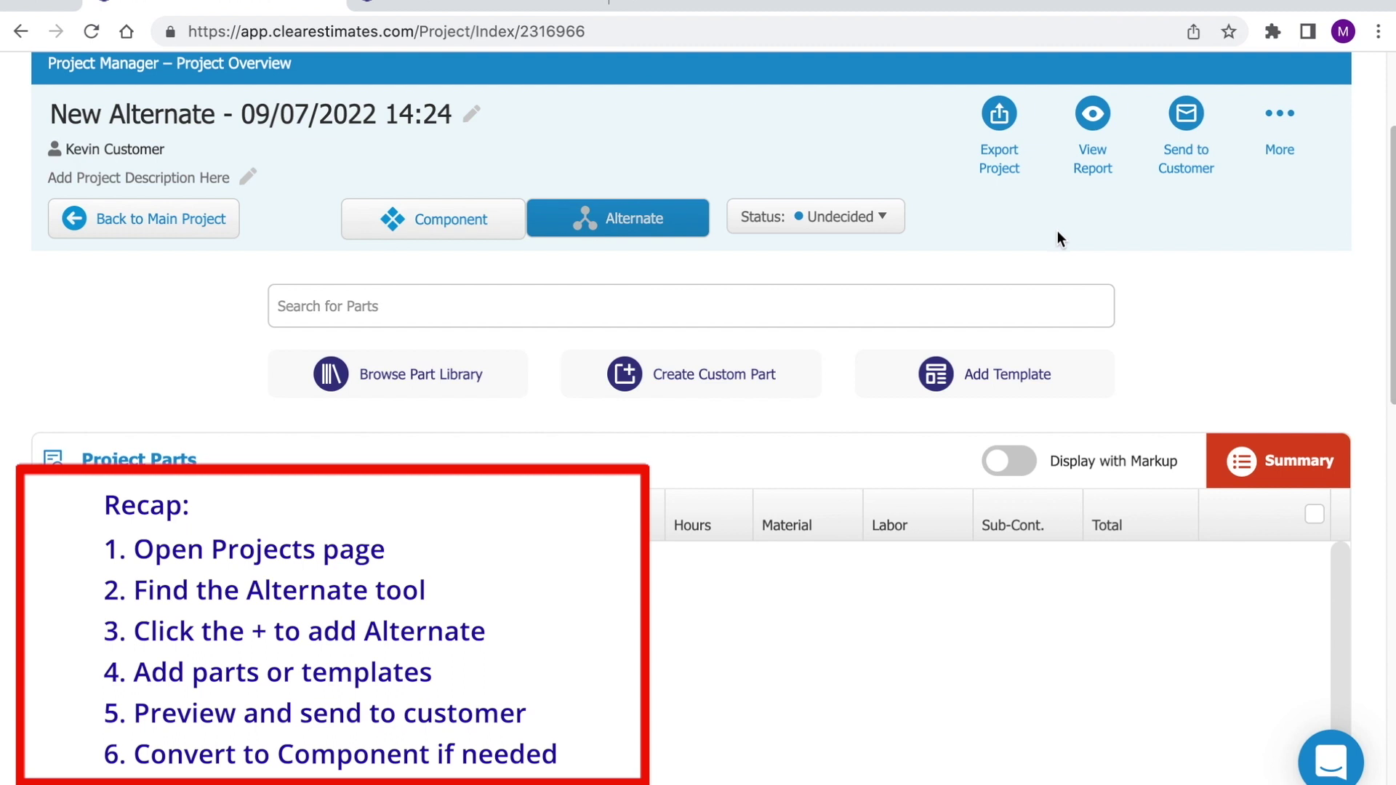
left_click(449, 231)
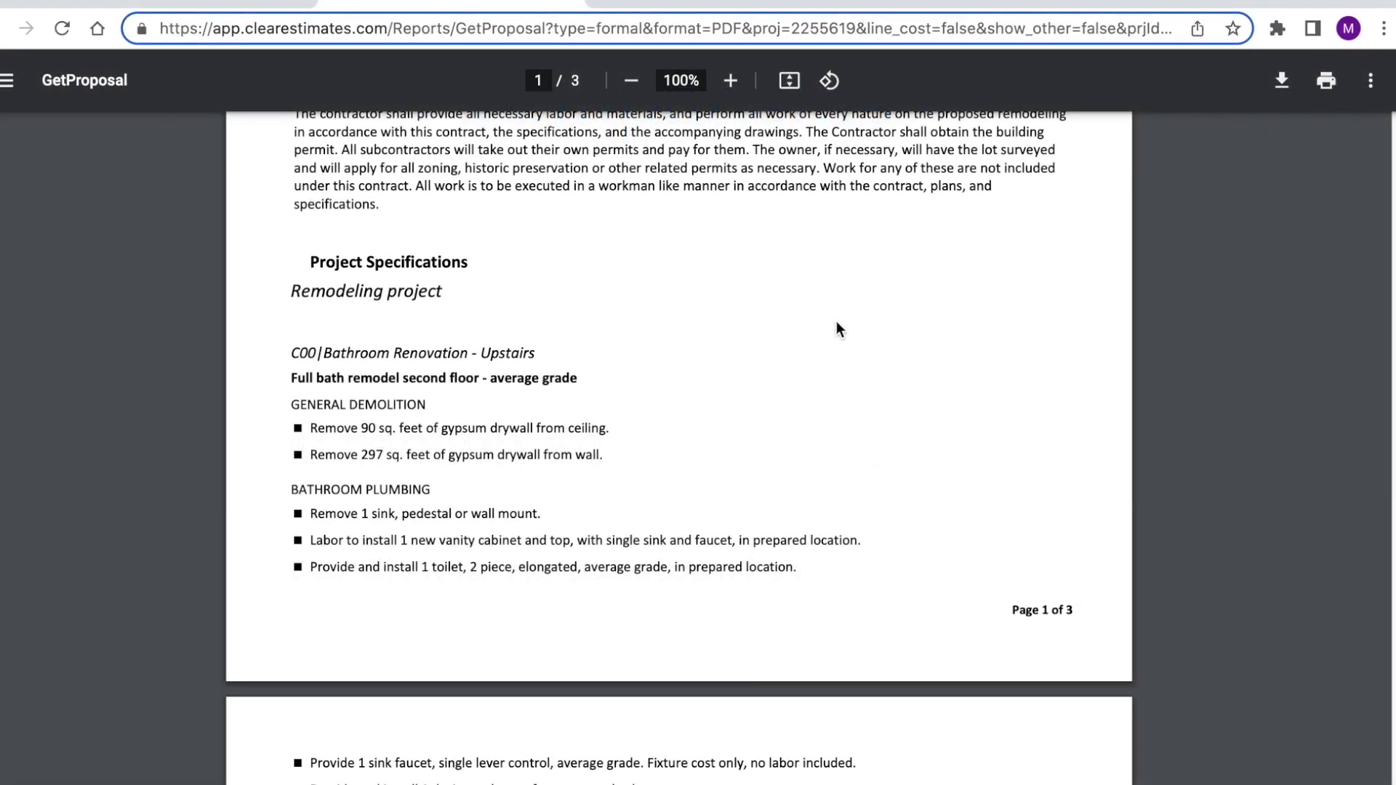
Step: Highlight the Bathroom Renovation - Upstairs component title and its description line in the proposal
scroll(834, 304, "down", 1)
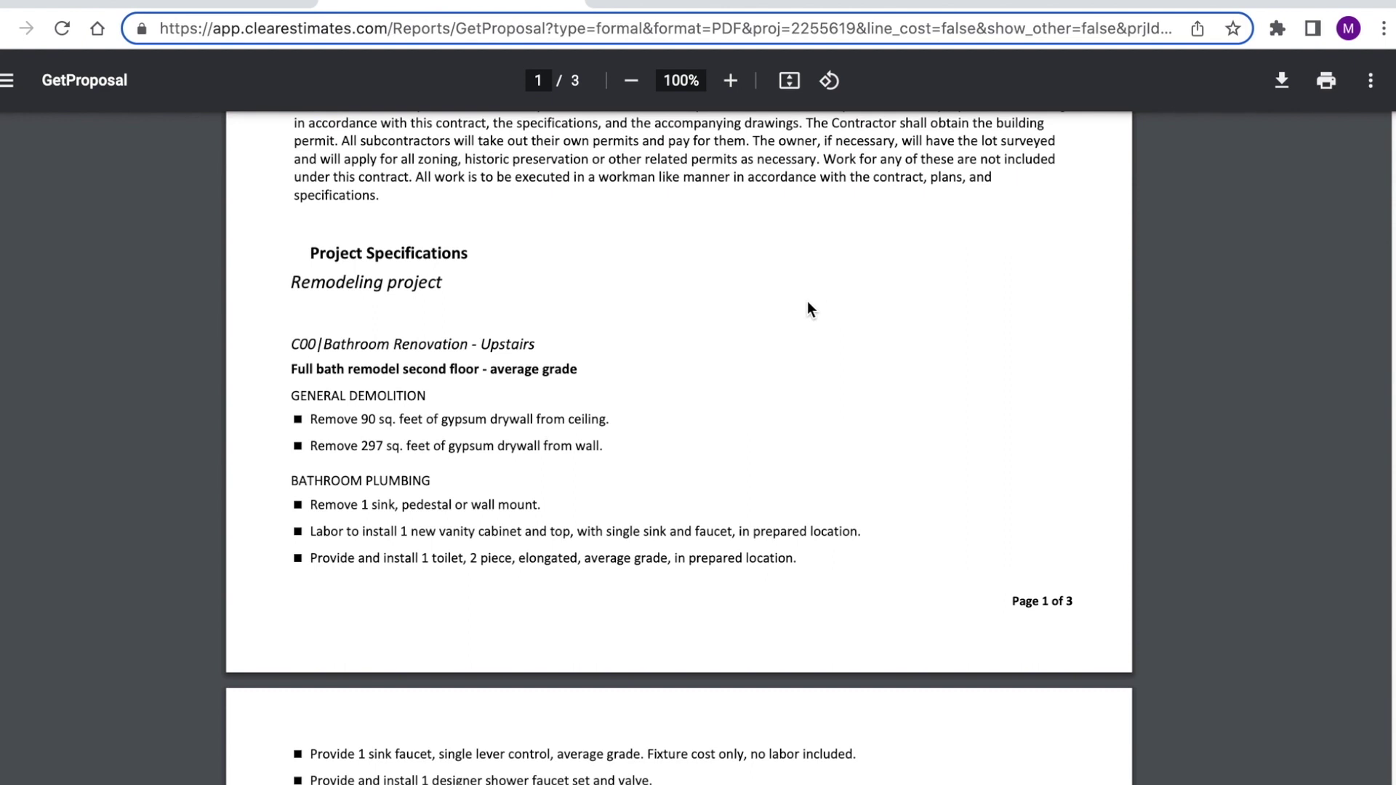
scroll(807, 301, "down", 2)
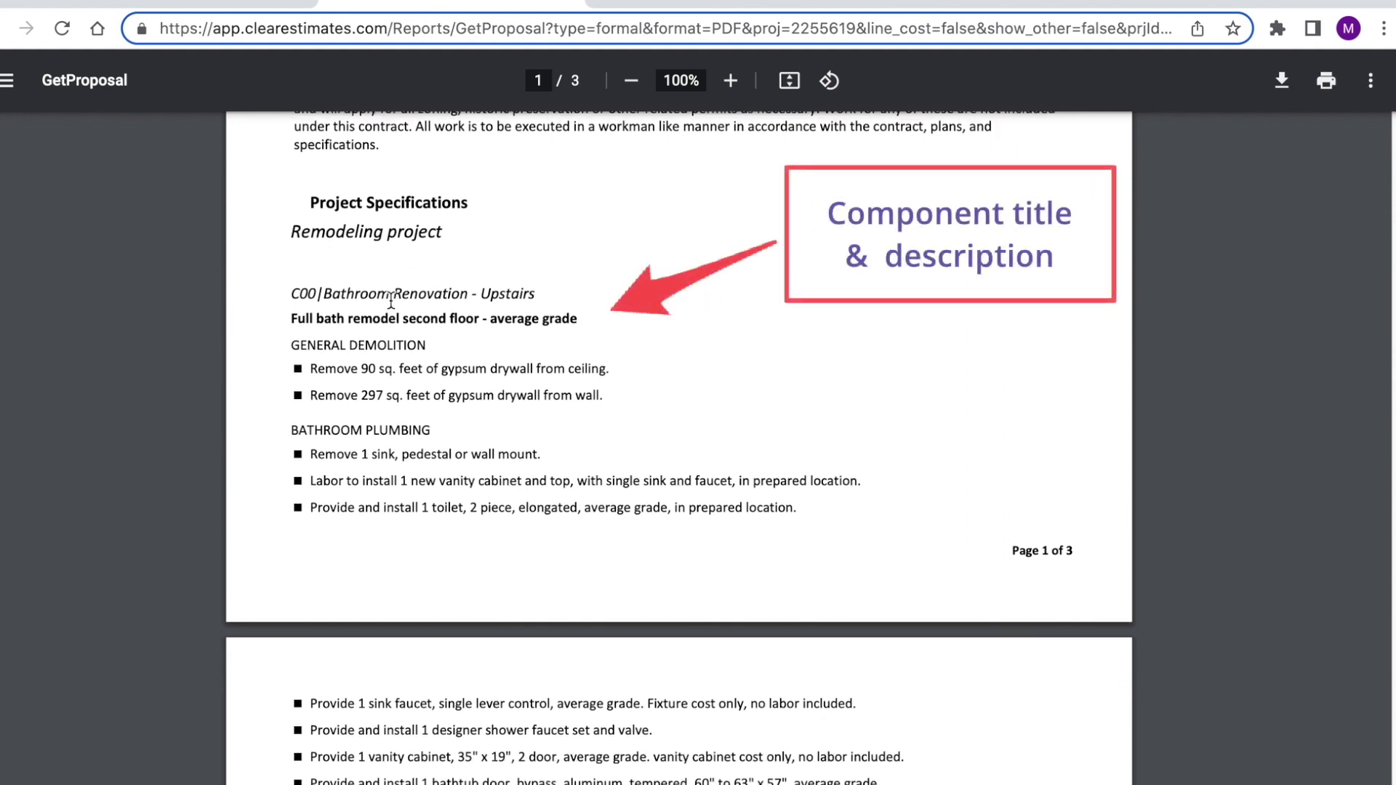
left_click_drag(319, 294, 553, 290)
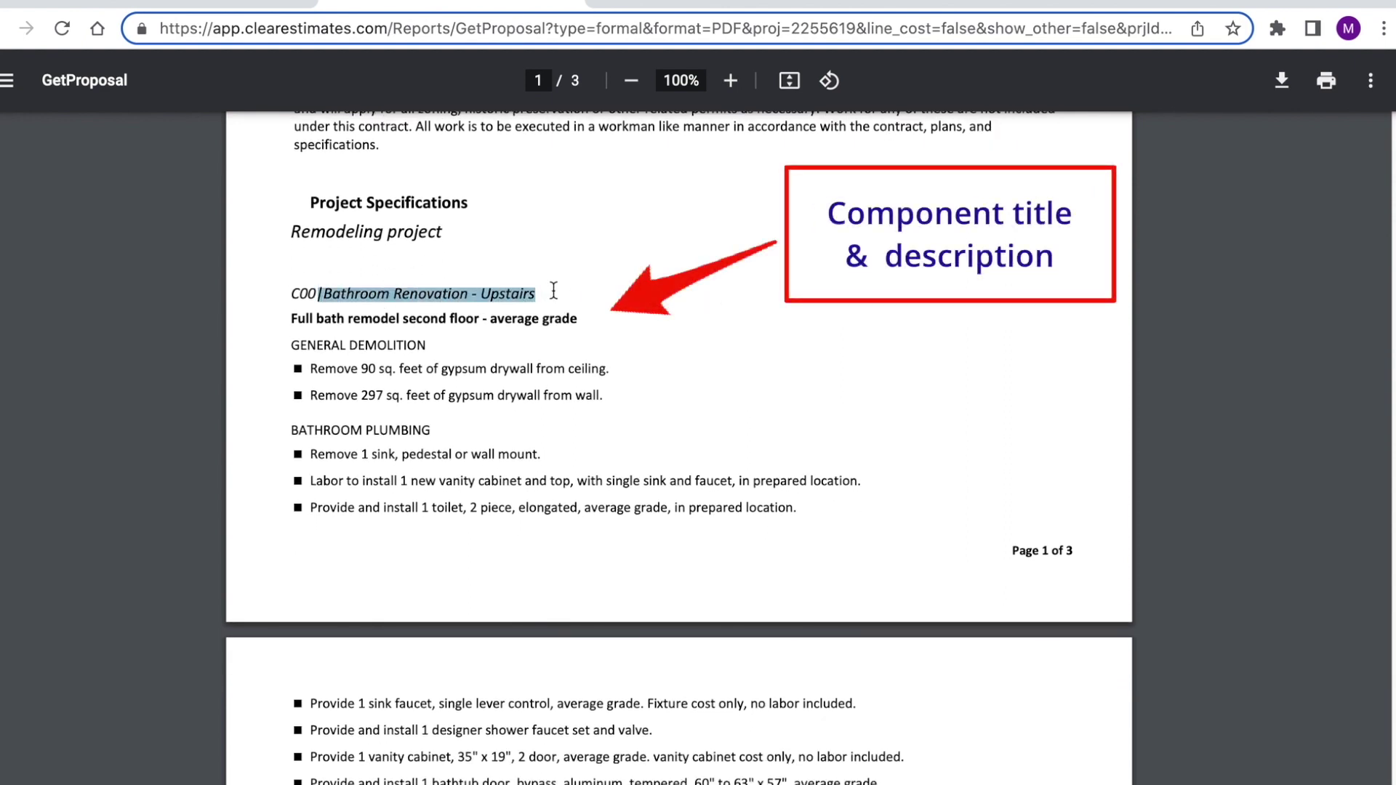
left_click(668, 315)
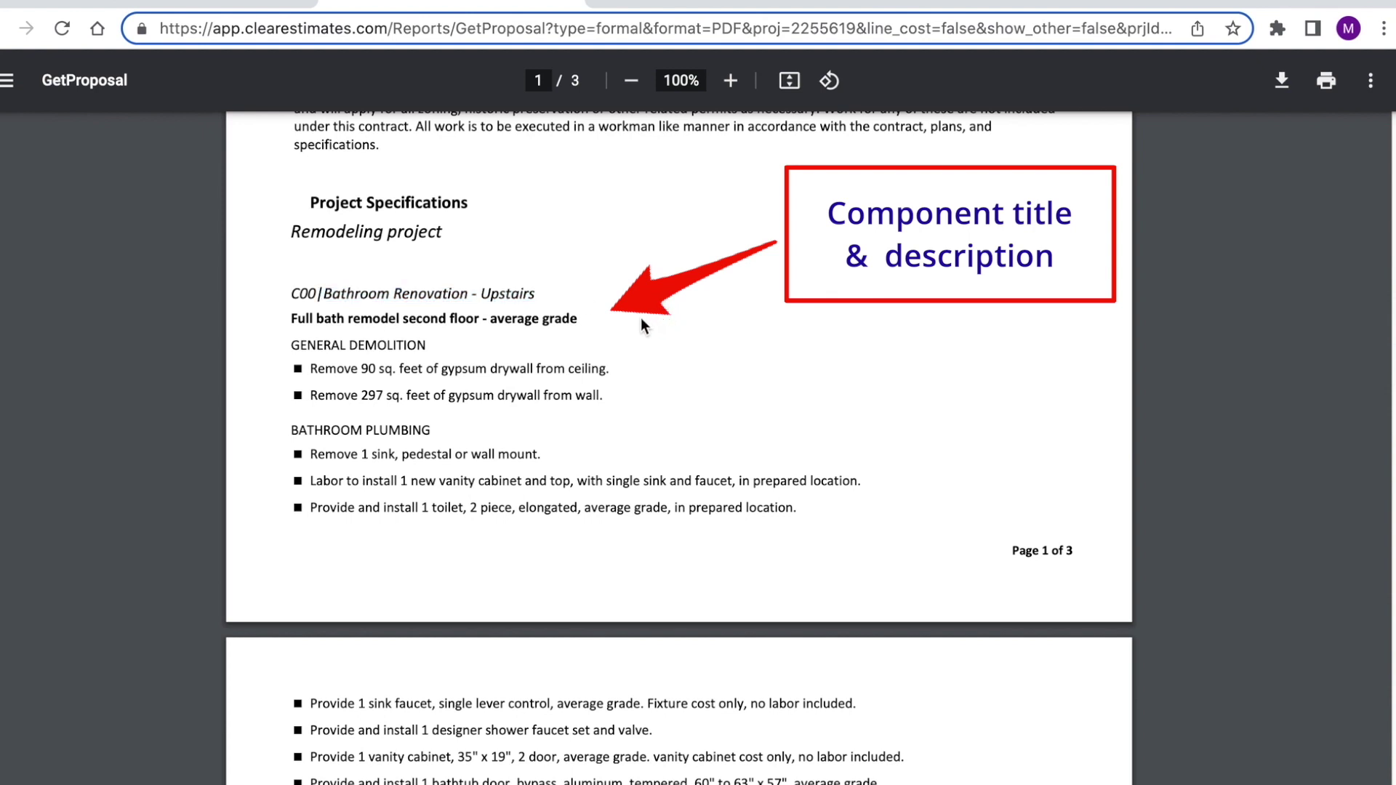
left_click_drag(292, 318, 593, 318)
left_click(662, 317)
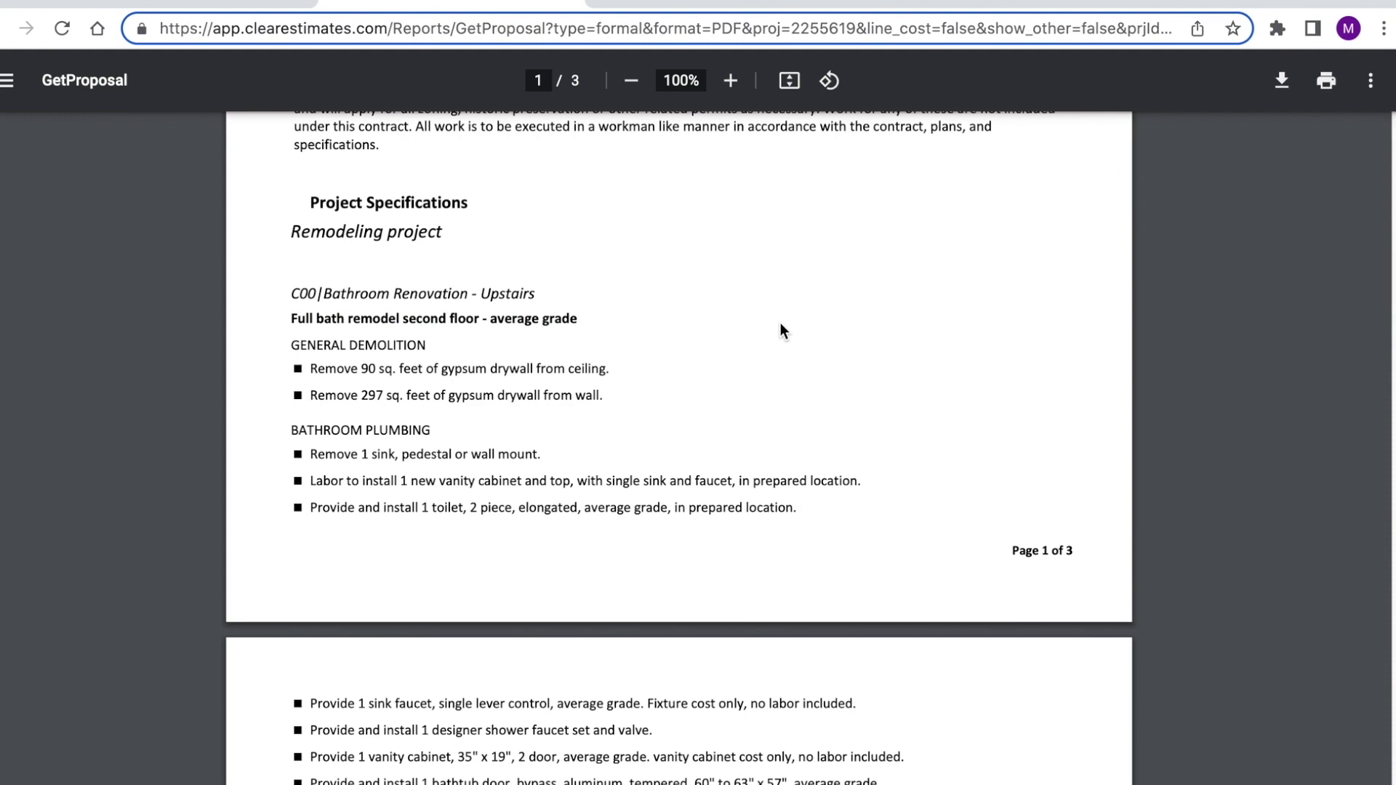
Step: Scroll to page 3 showing the $8,034.45 subtotal, $16,915.00 project cost and payment schedule
scroll(781, 331, "down", 6)
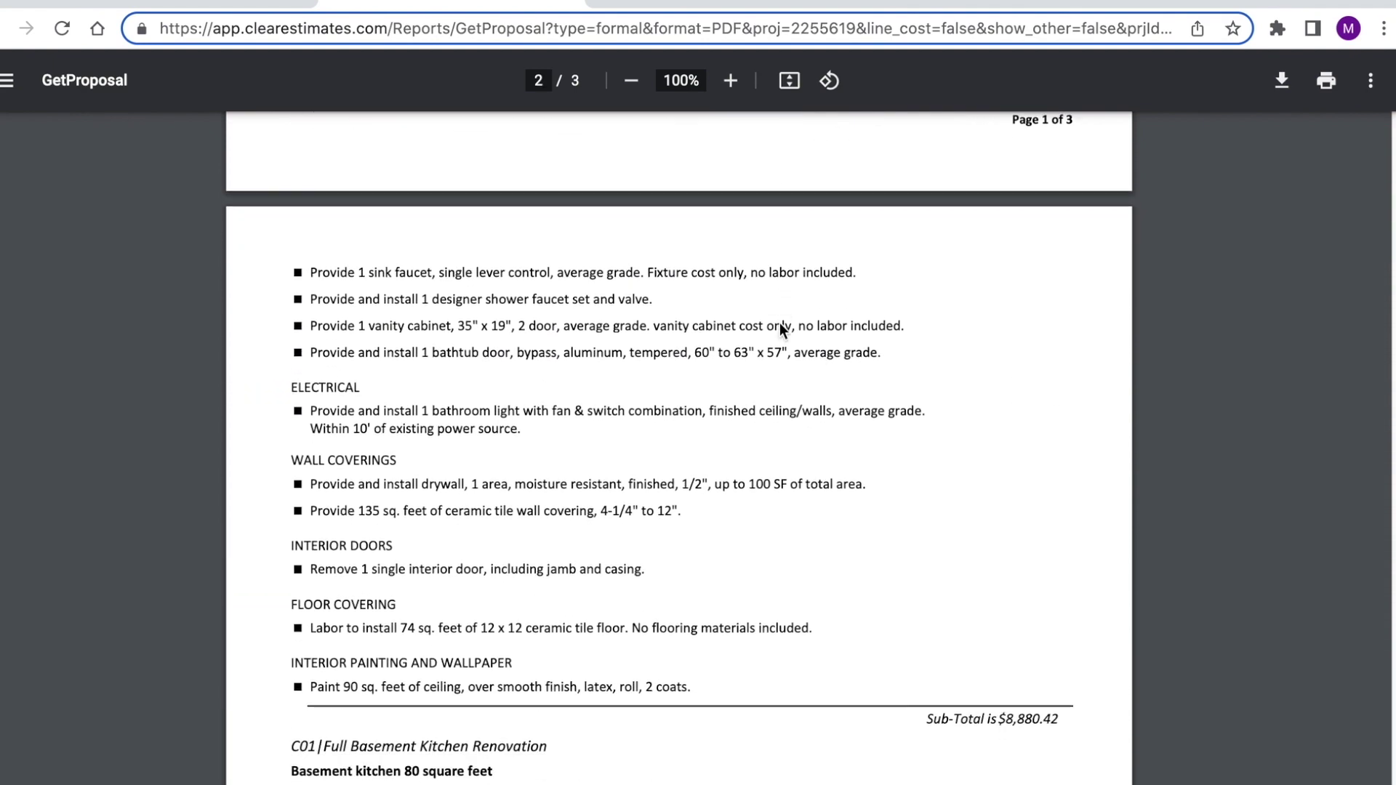
scroll(780, 326, "down", 3)
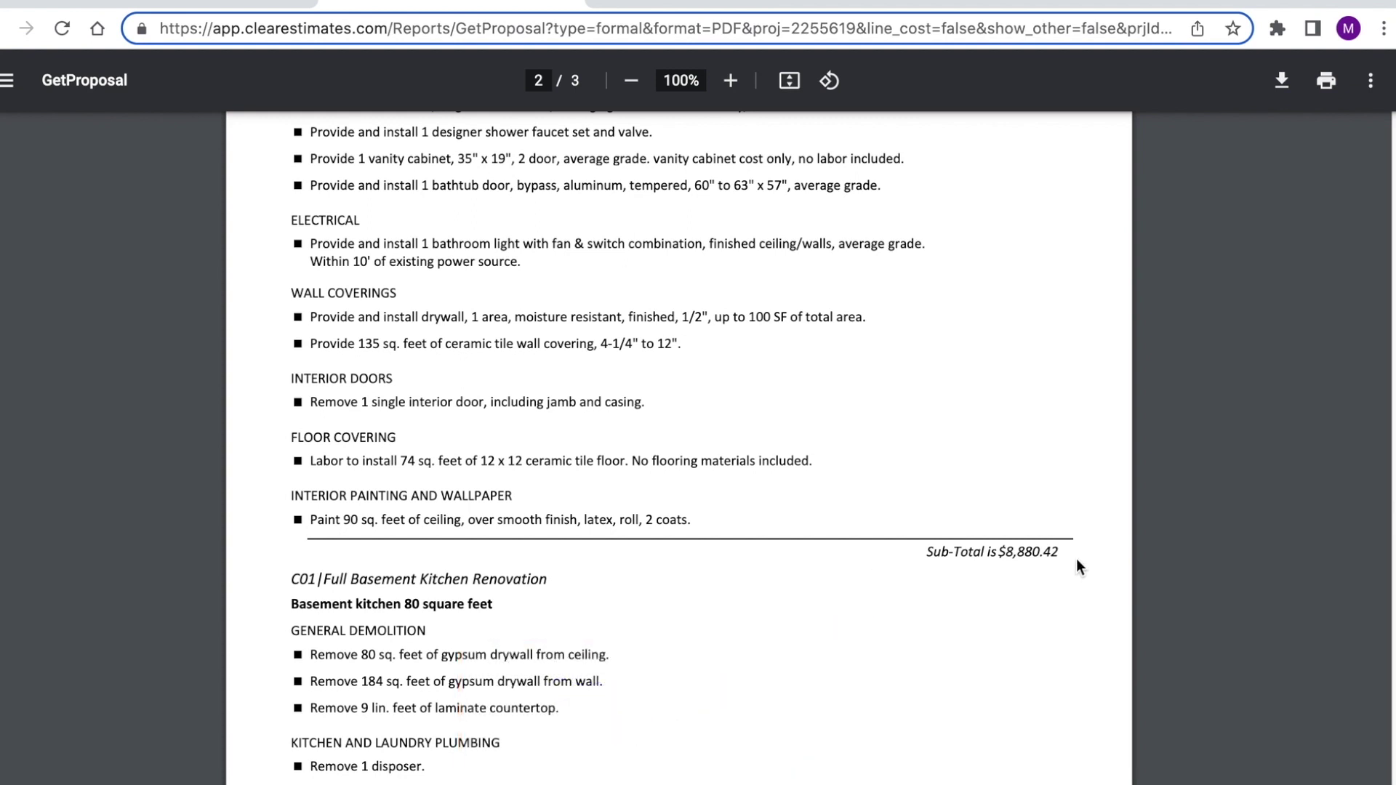
scroll(1077, 560, "down", 1)
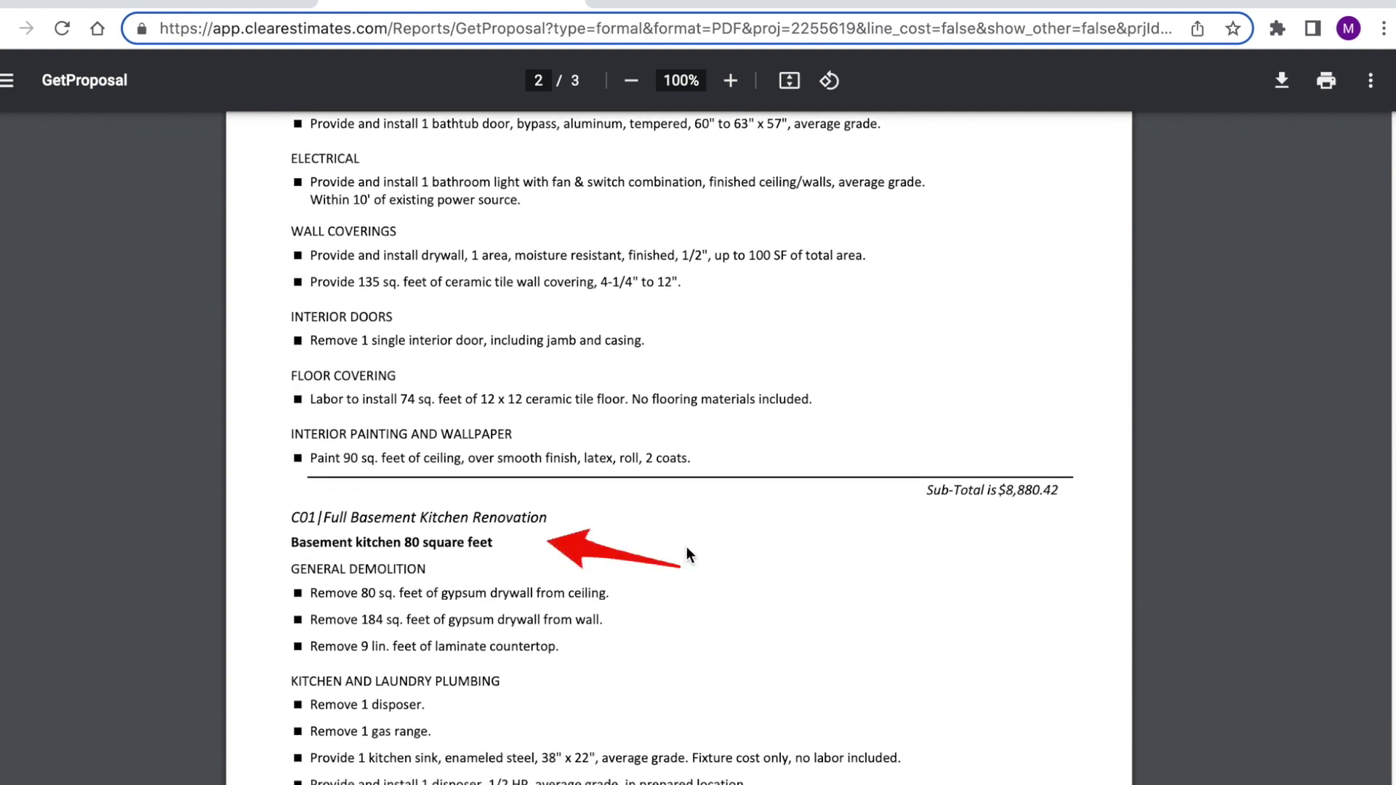
scroll(687, 547, "down", 6)
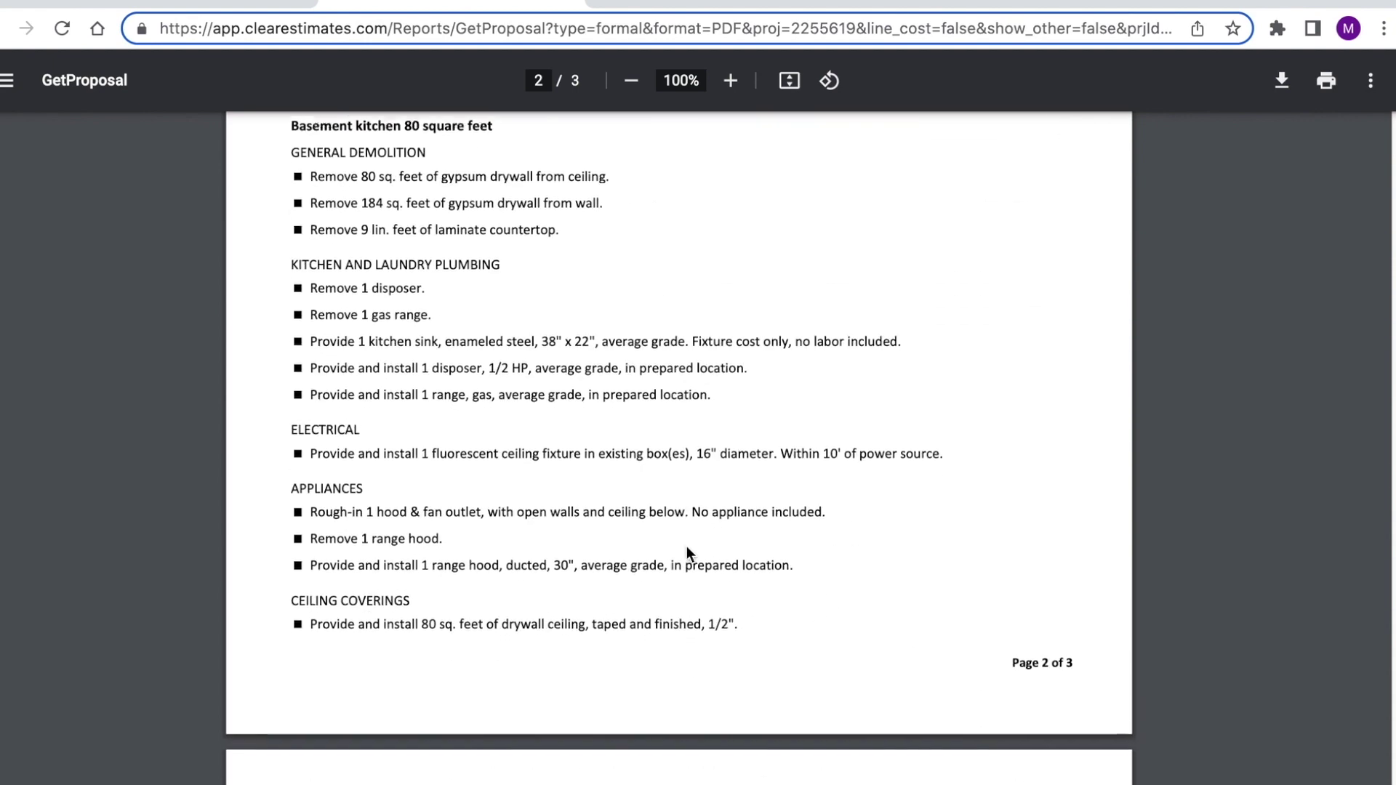
scroll(686, 553, "down", 5)
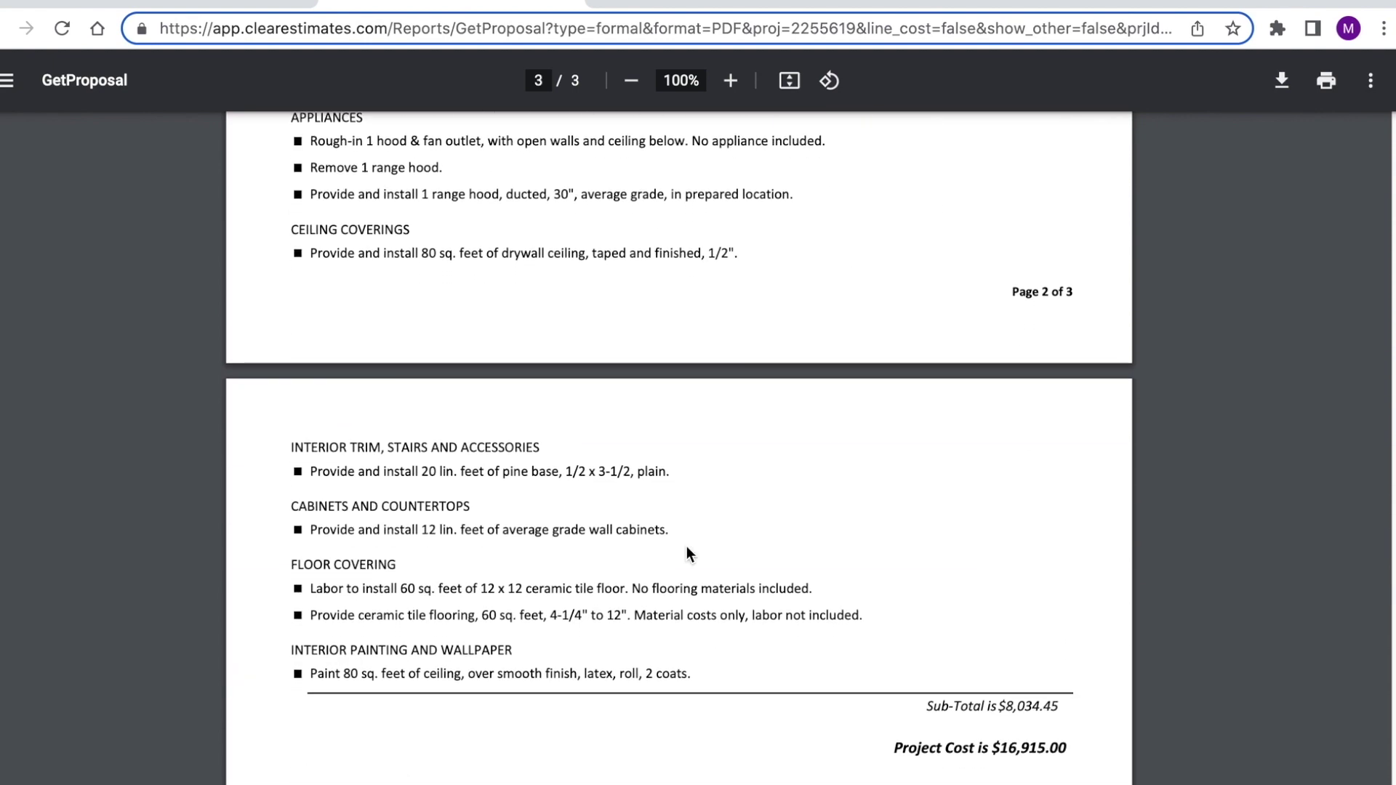
scroll(687, 554, "down", 2)
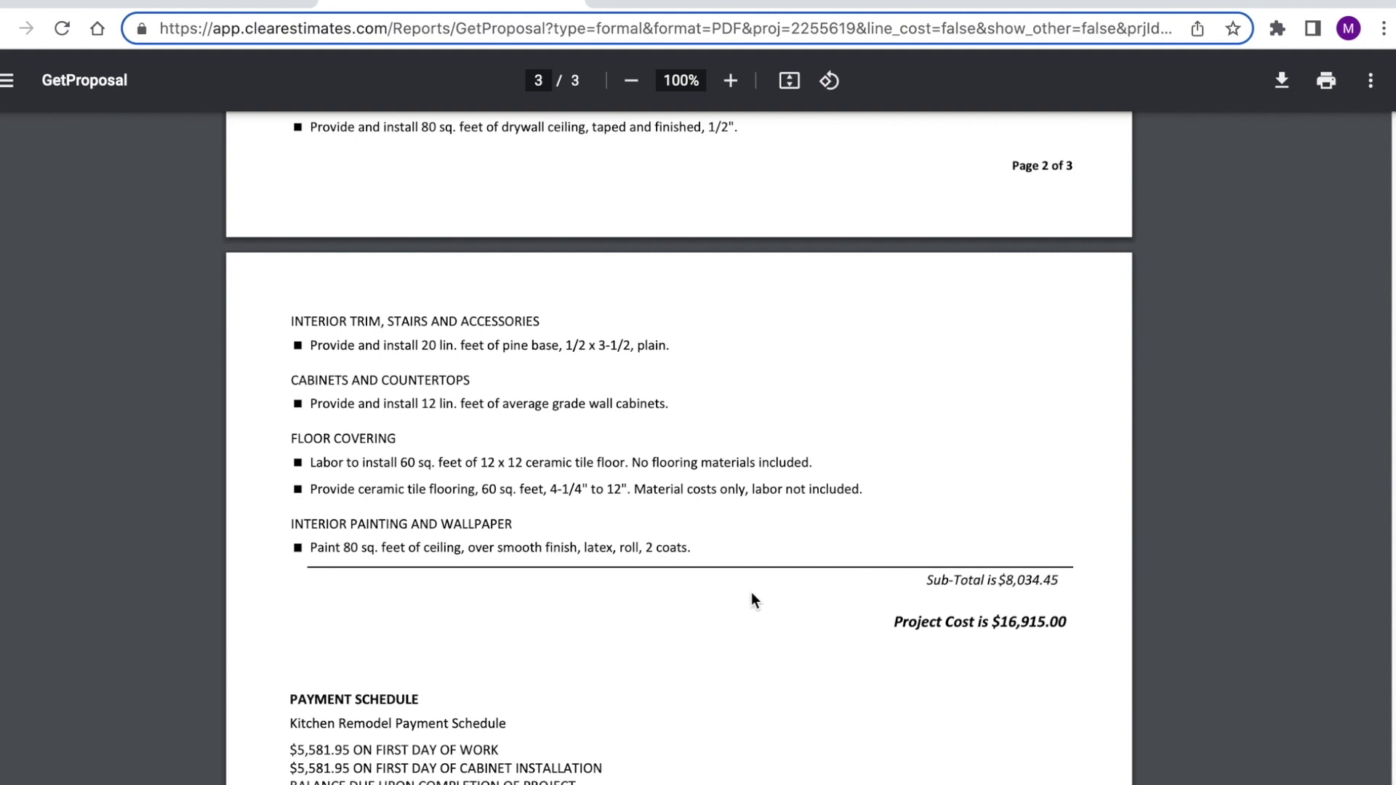
Step: Switch back to the Remodeling project tab and scroll down to its Components panel
left_click(240, 6)
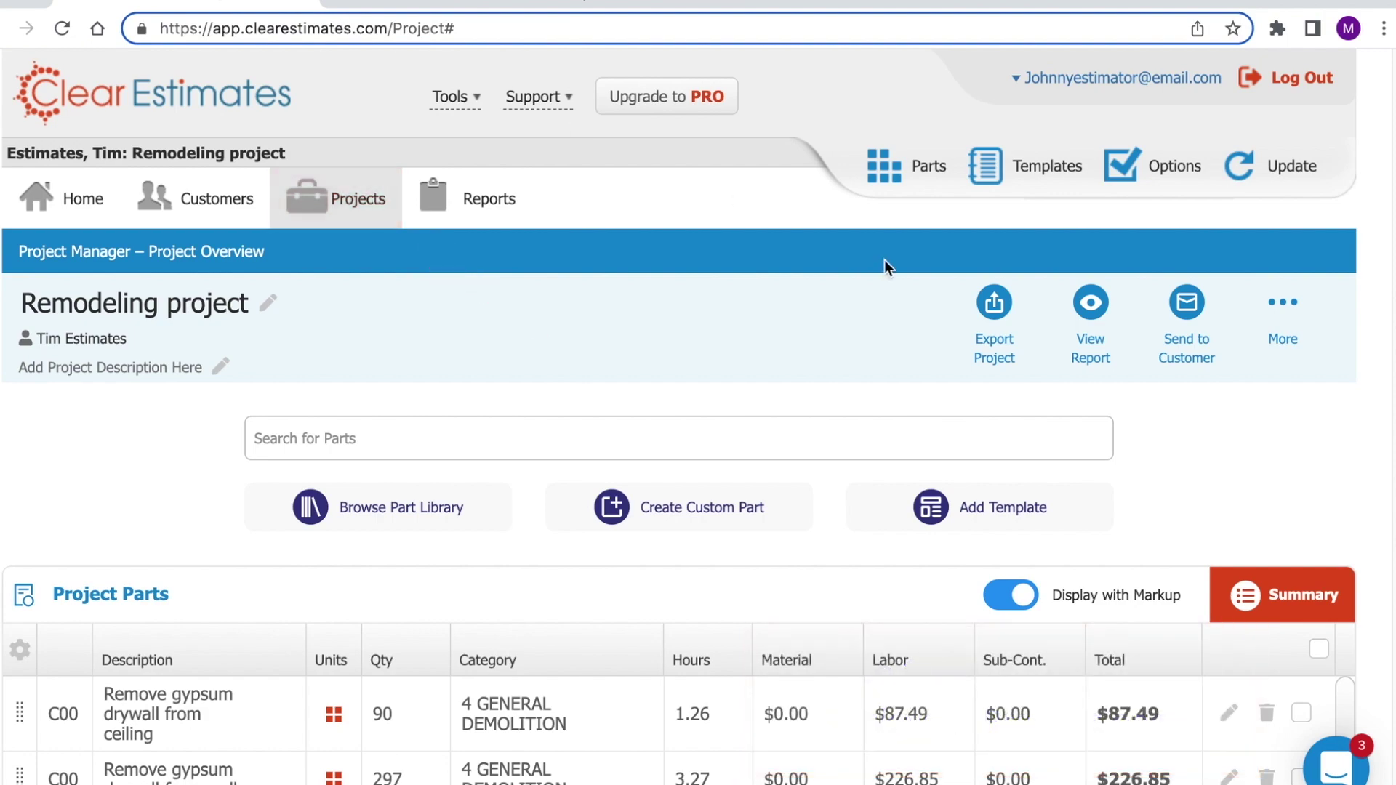
scroll(885, 260, "down", 18)
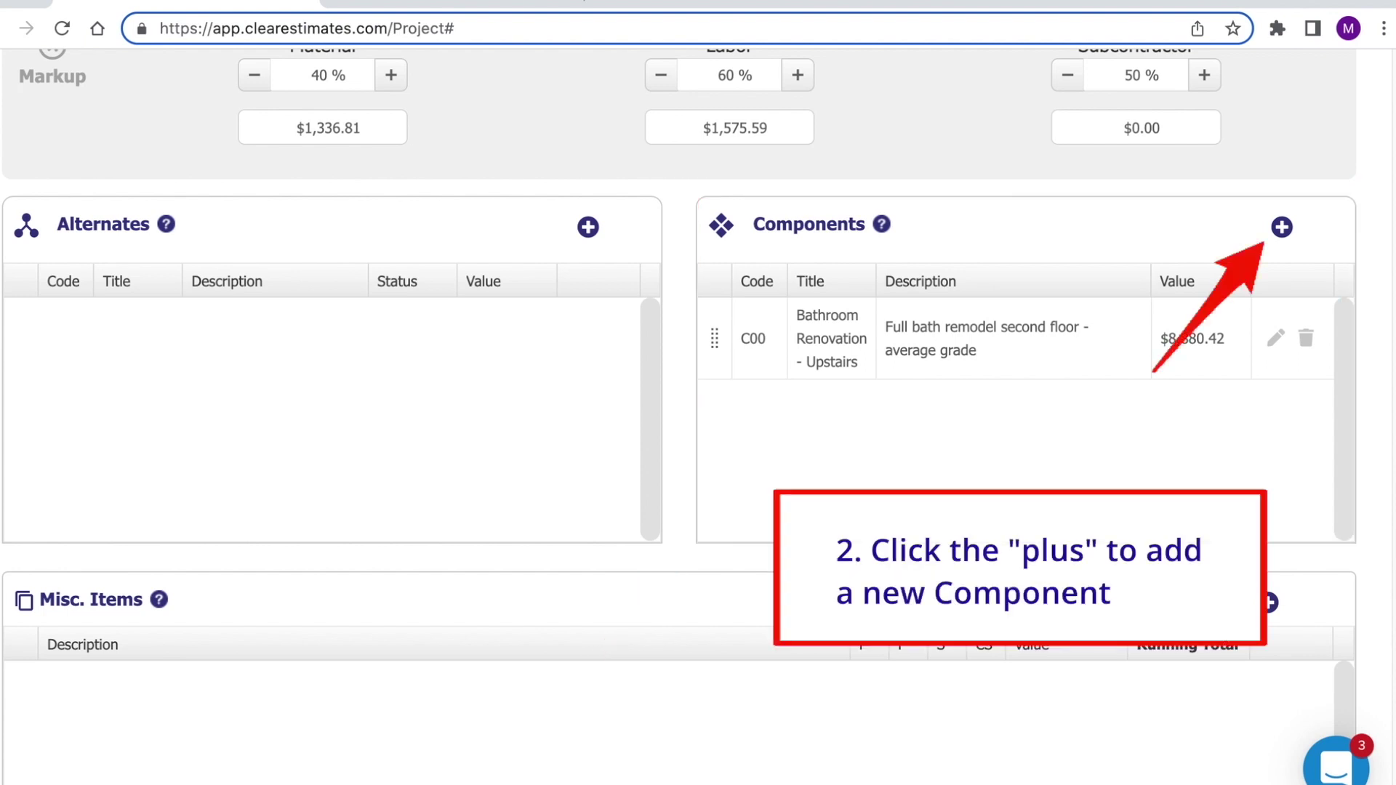
Step: Add a new component to the Remodeling project with the Components panel's plus button
left_click(1281, 230)
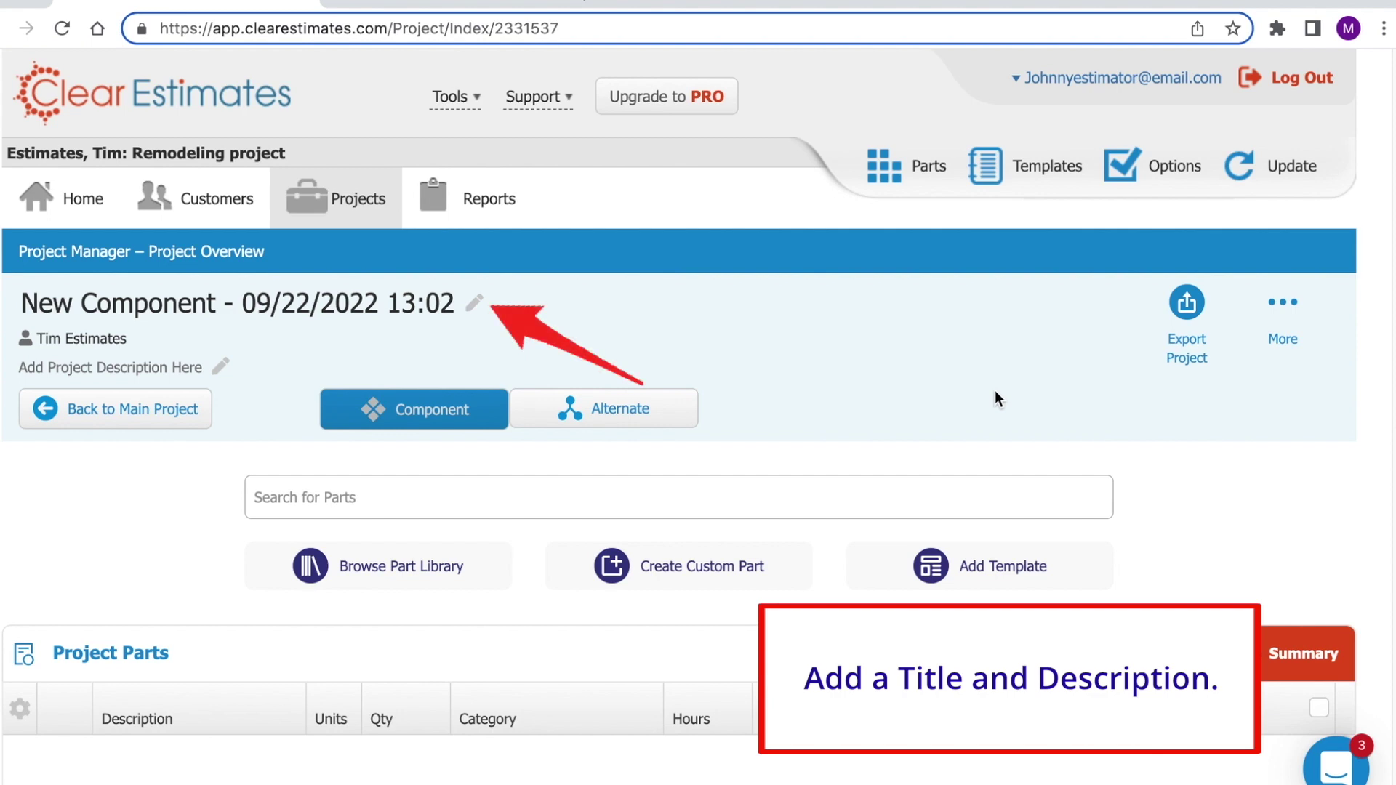
Step: Title the new component 'New Downstairs Kitchen Remodel'
left_click(342, 300)
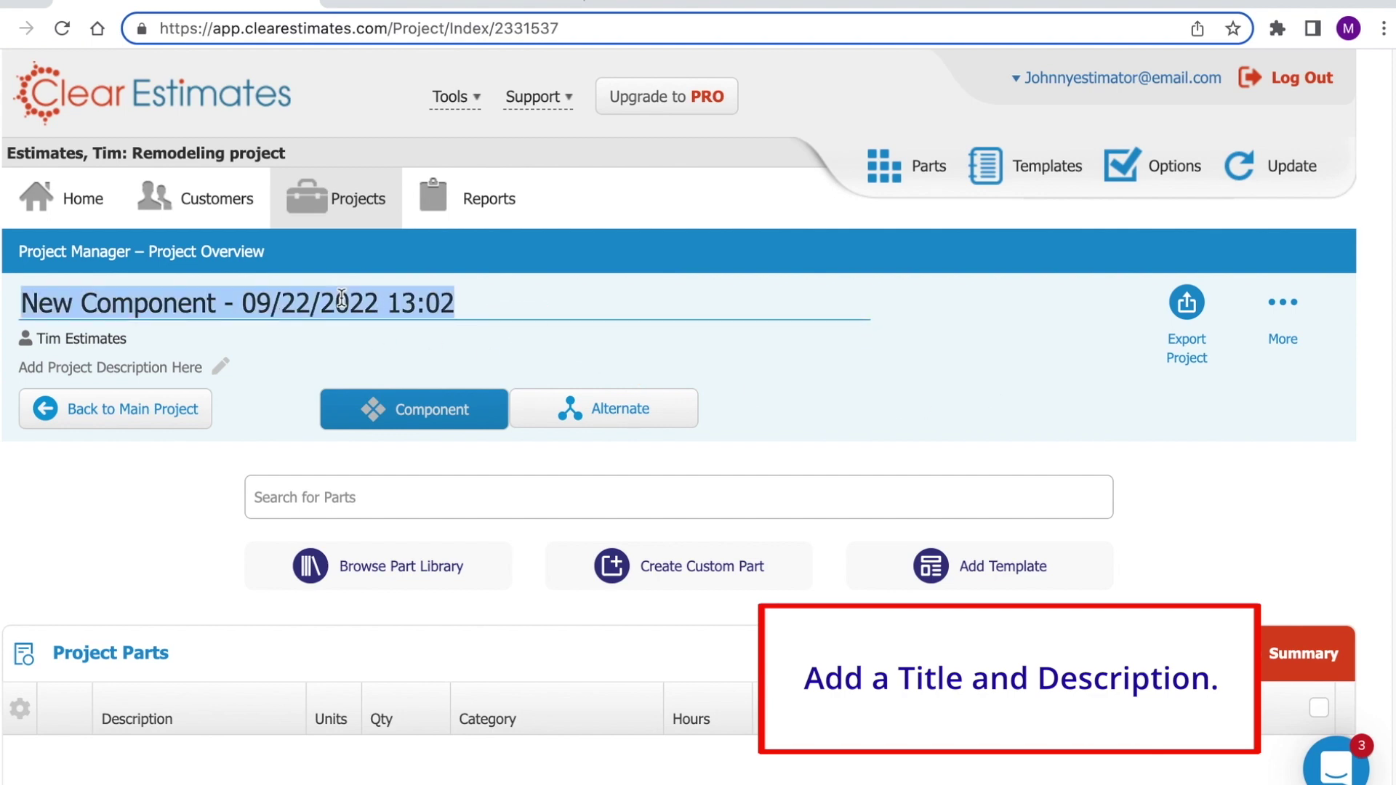
type("New ")
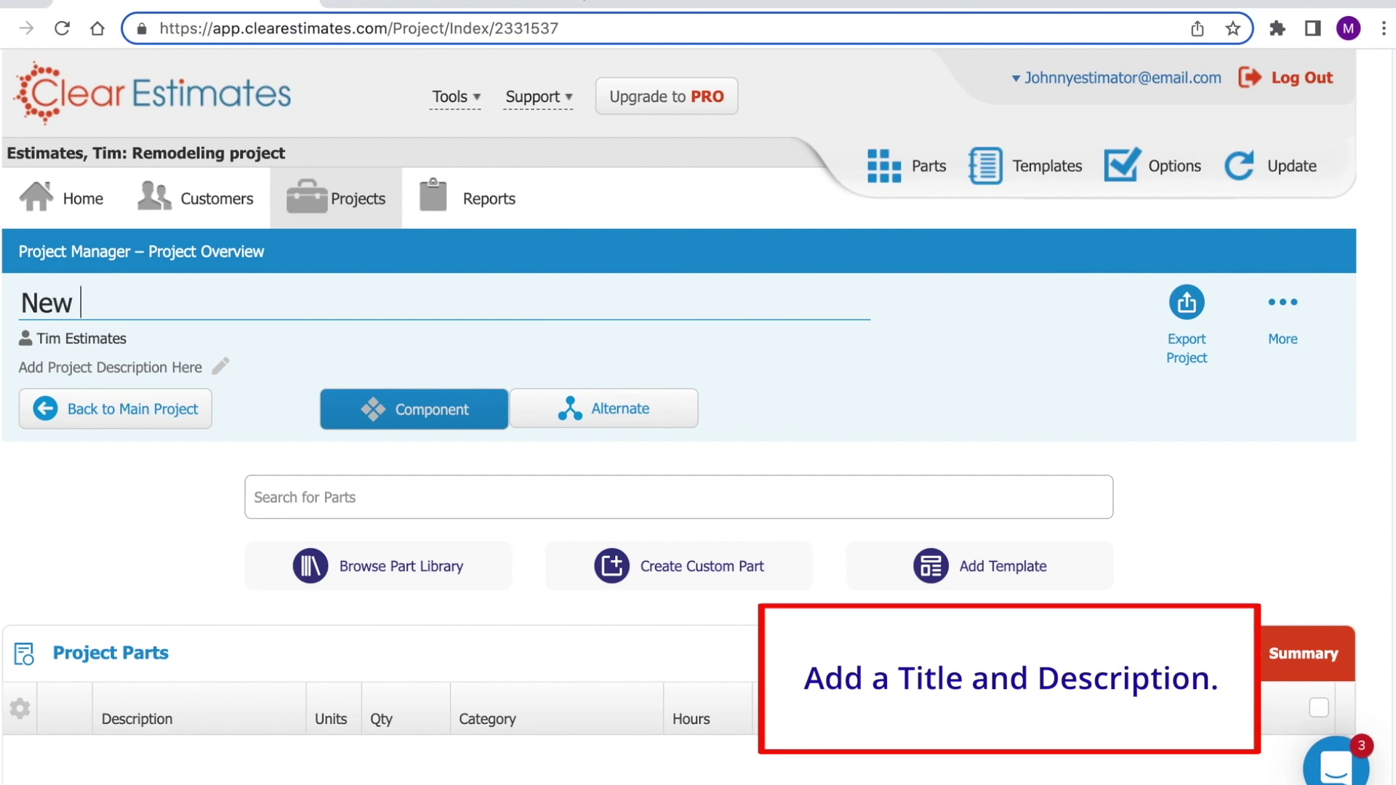
type("Downstairs K")
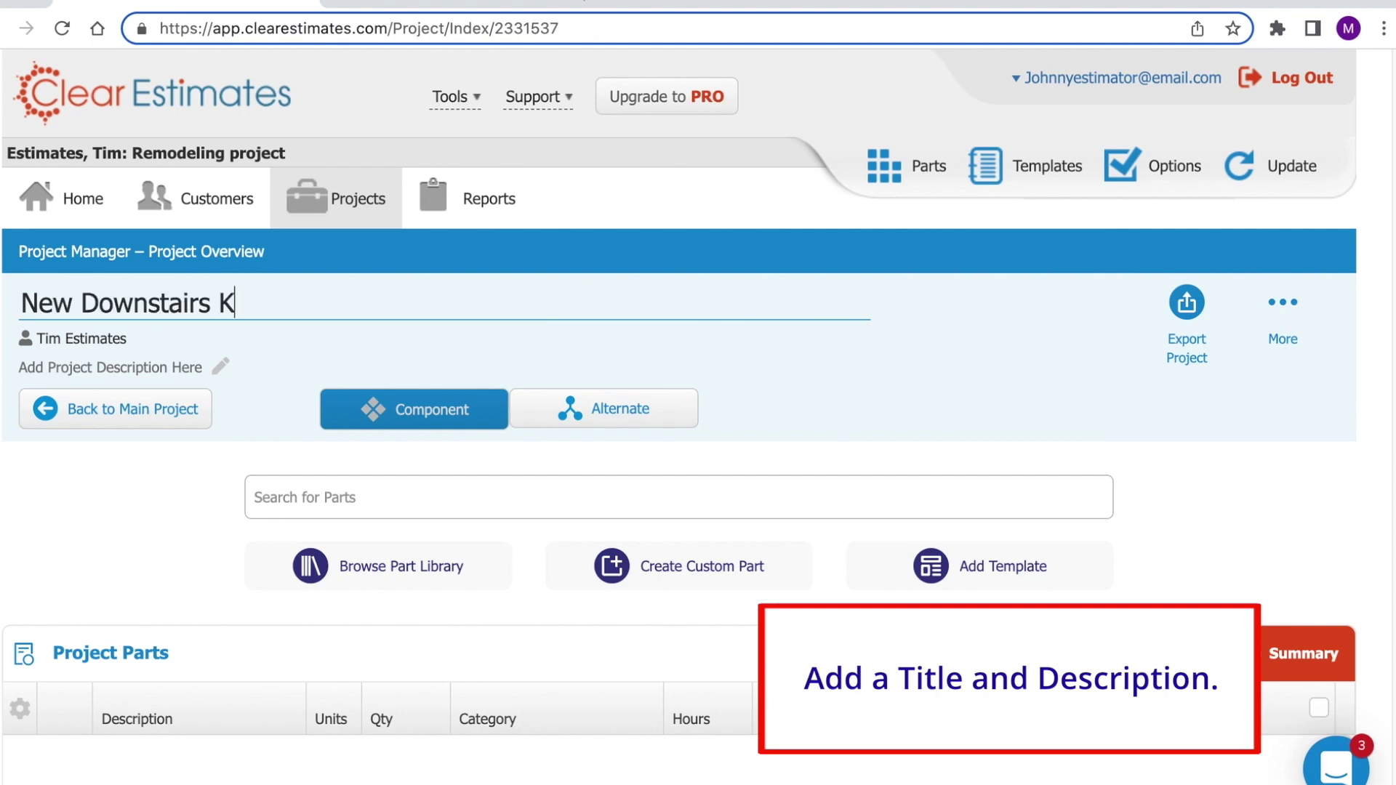
type("itchen Remodel")
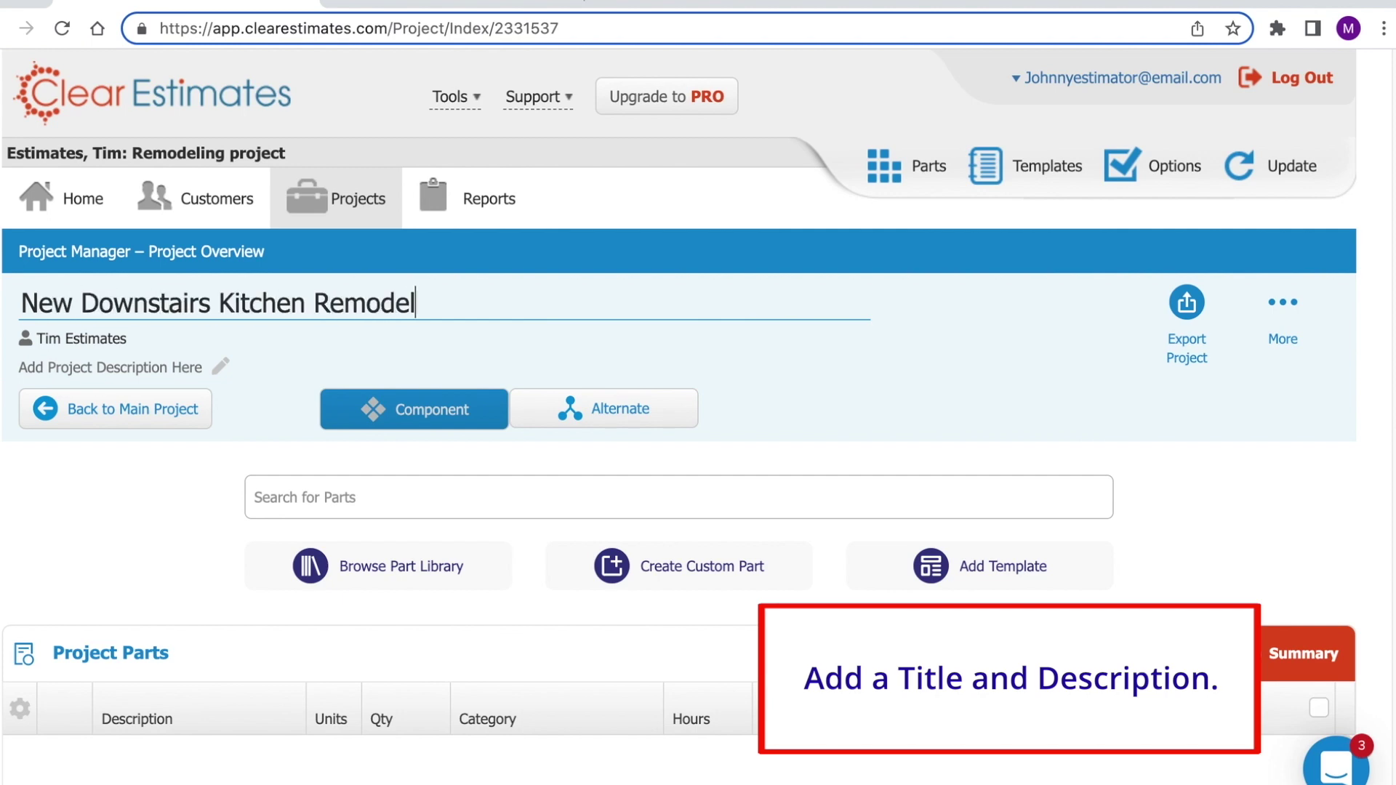
key("Return")
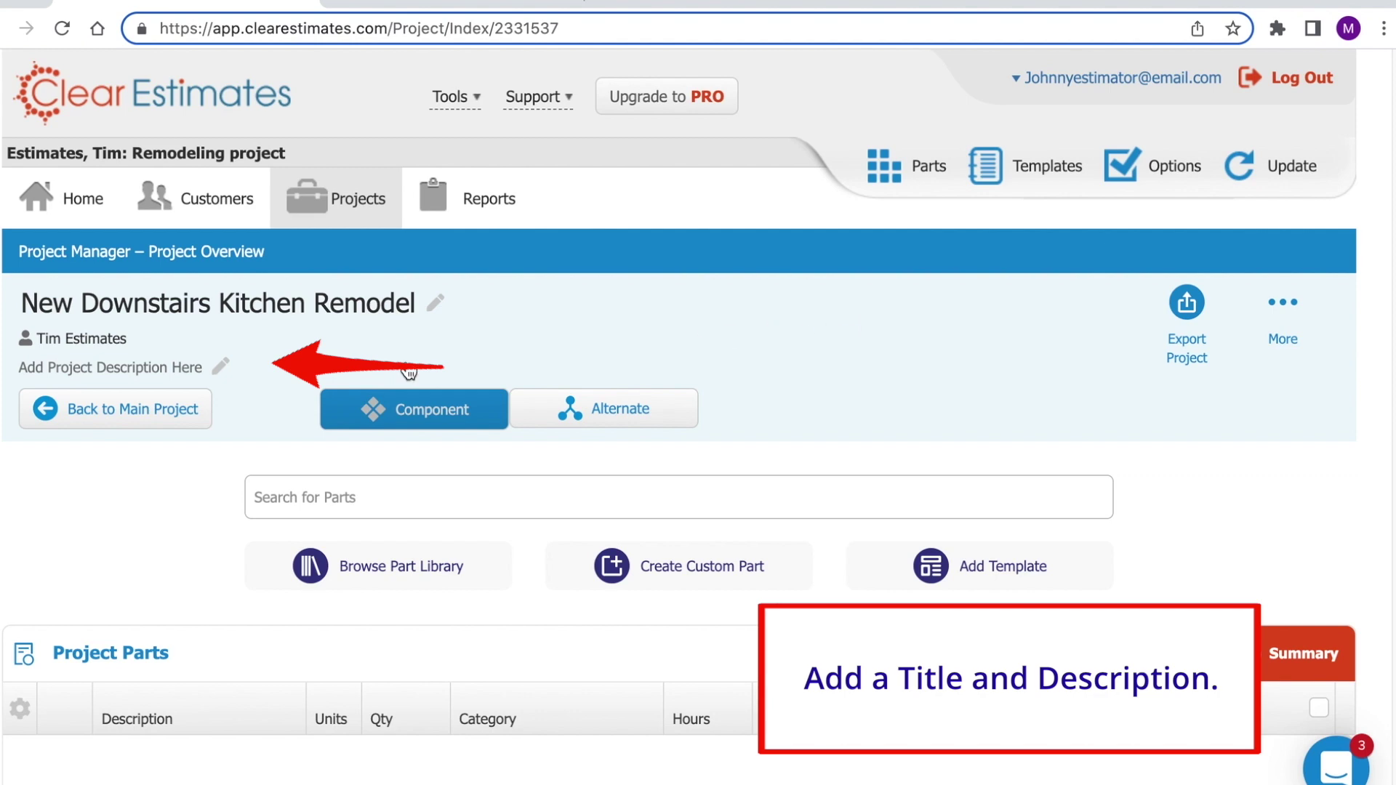
Step: Give the component the description 'Downstairs Kitchen 80 SF'
left_click(118, 371)
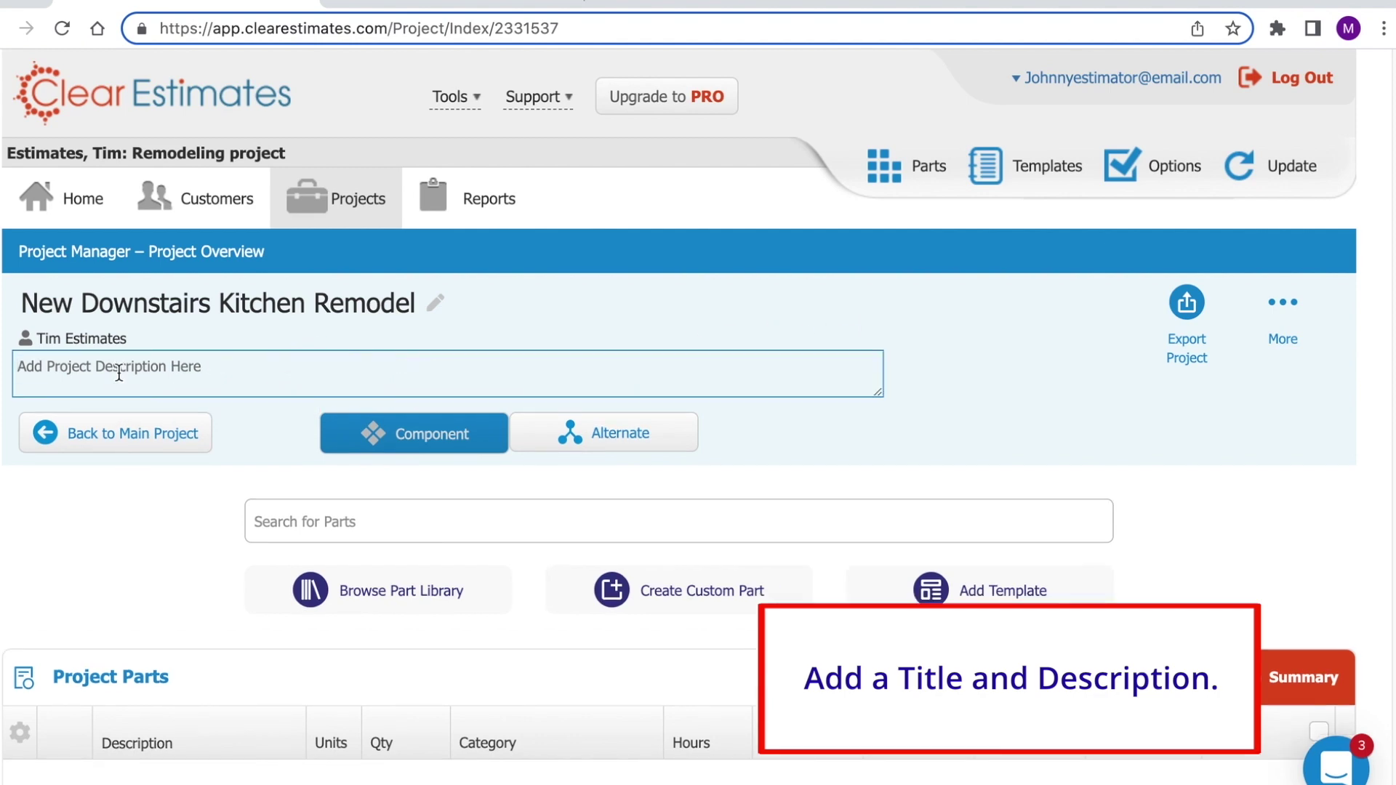
type("Downstairs K")
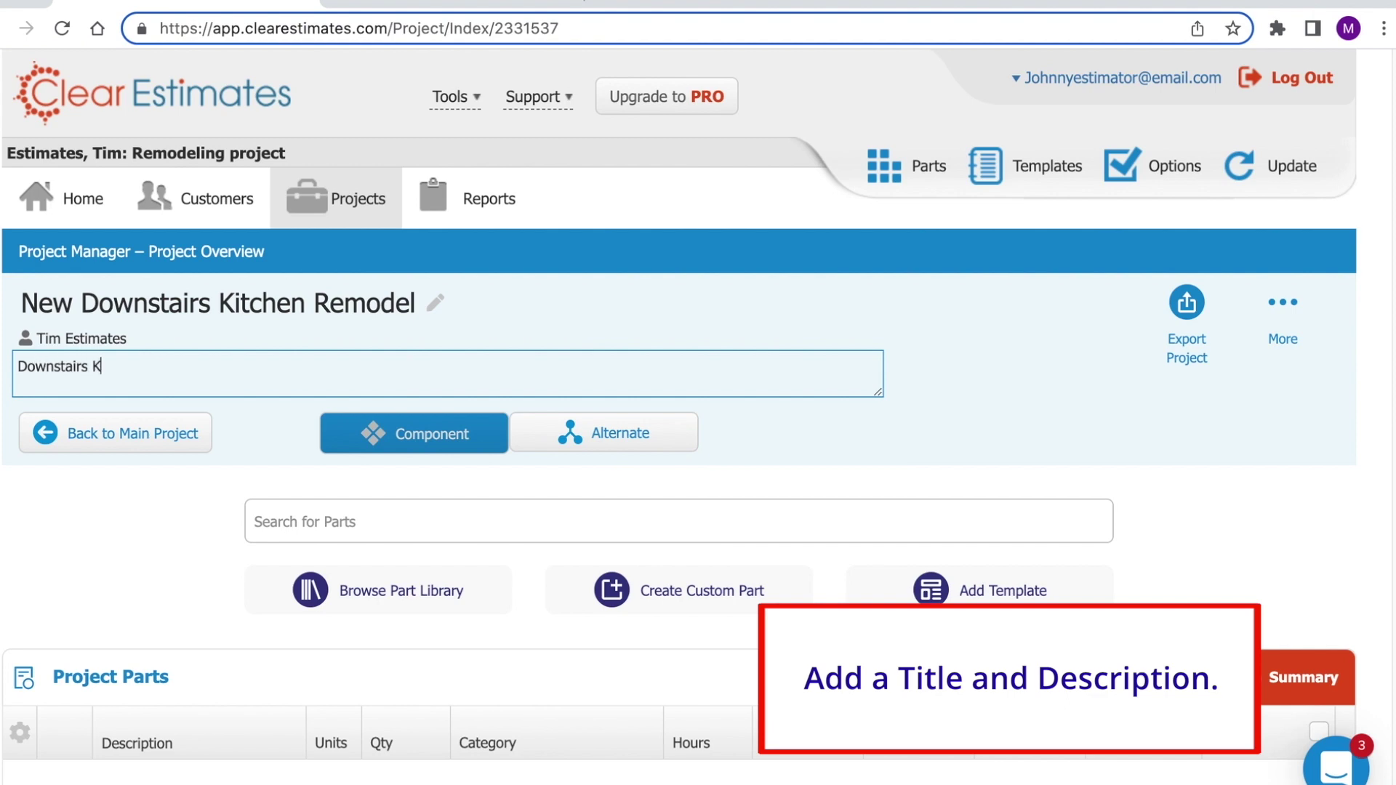
type("itchen 80")
type("SF")
left_click(832, 426)
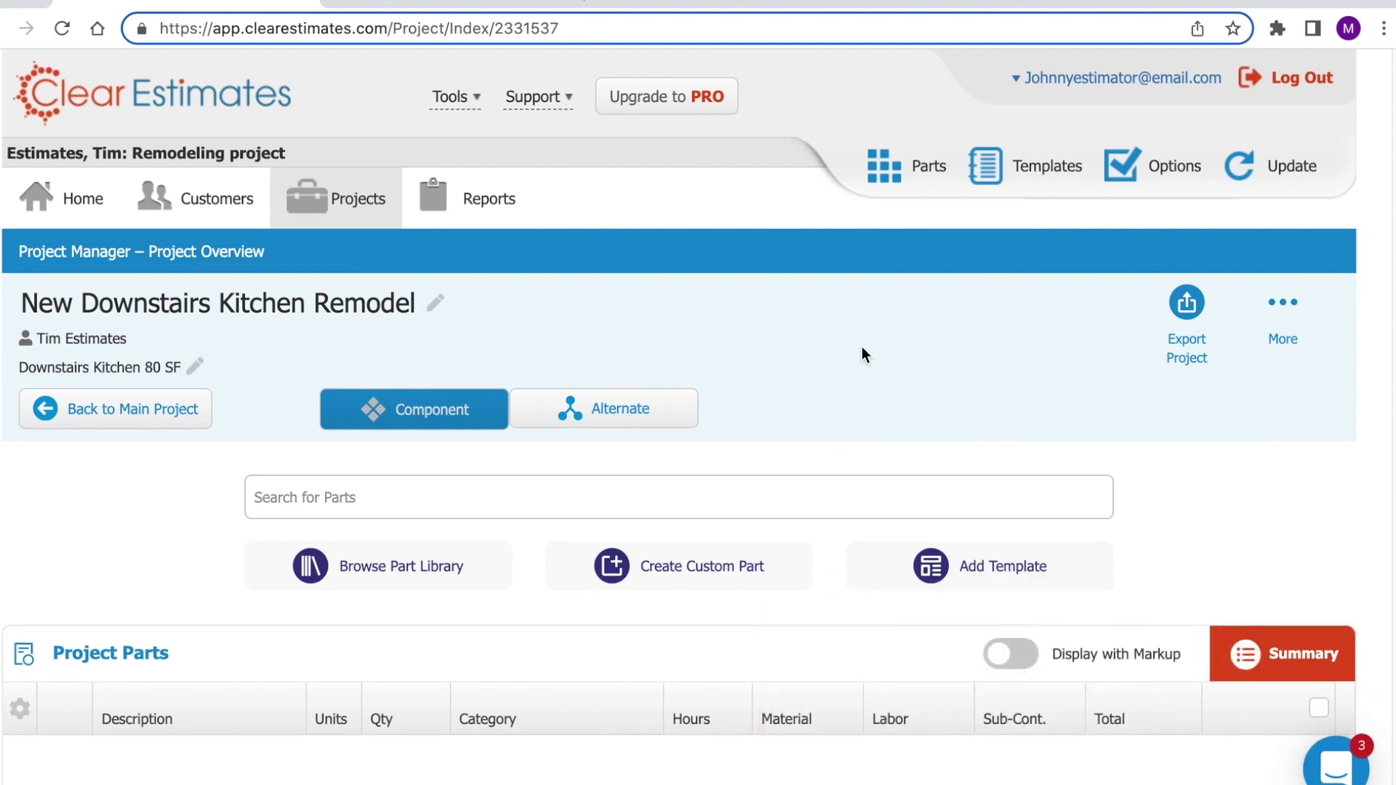
scroll(963, 365, "down", 4)
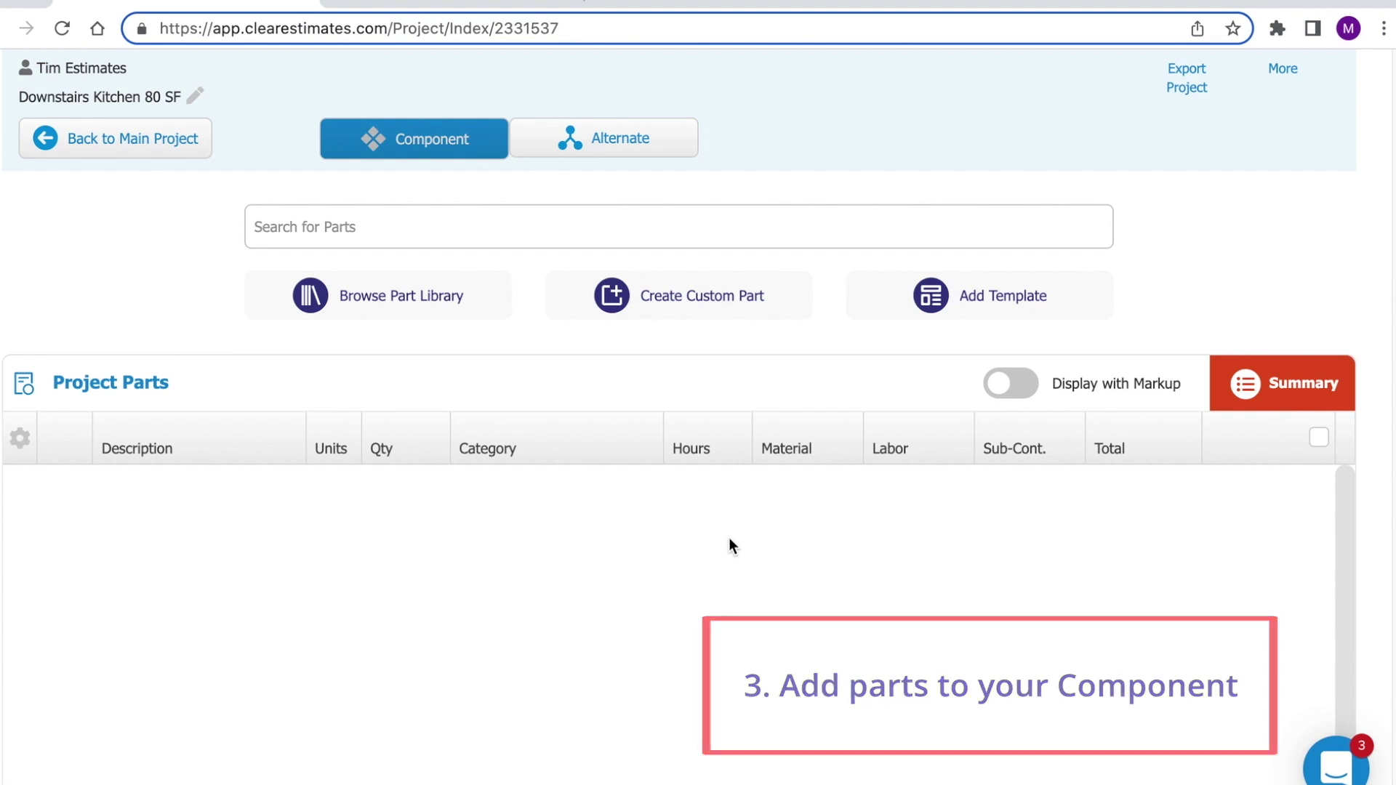
Step: Add the Kitchens new open-walls kitchen template to the component, quantities calculated for 80 square feet
left_click(953, 300)
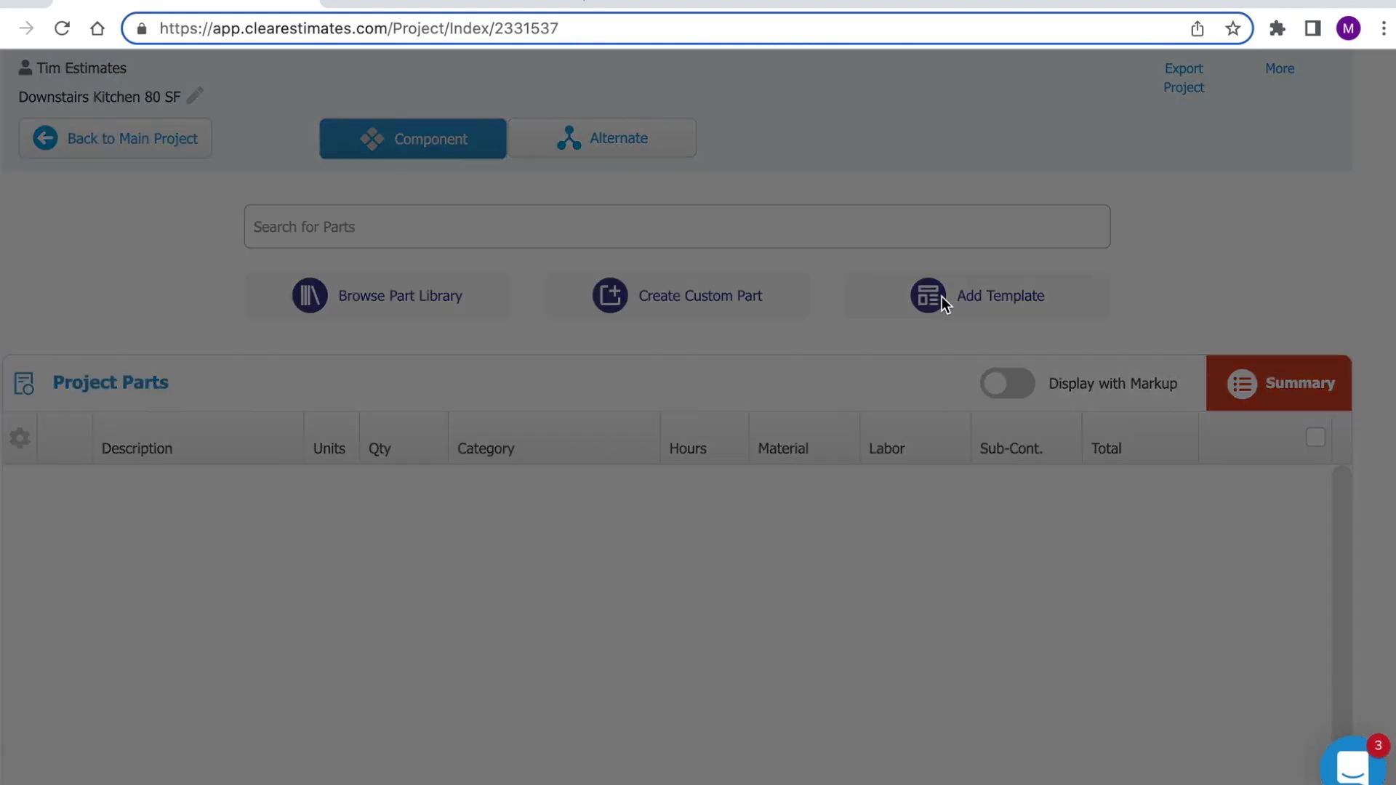
left_click(356, 169)
left_click(291, 408)
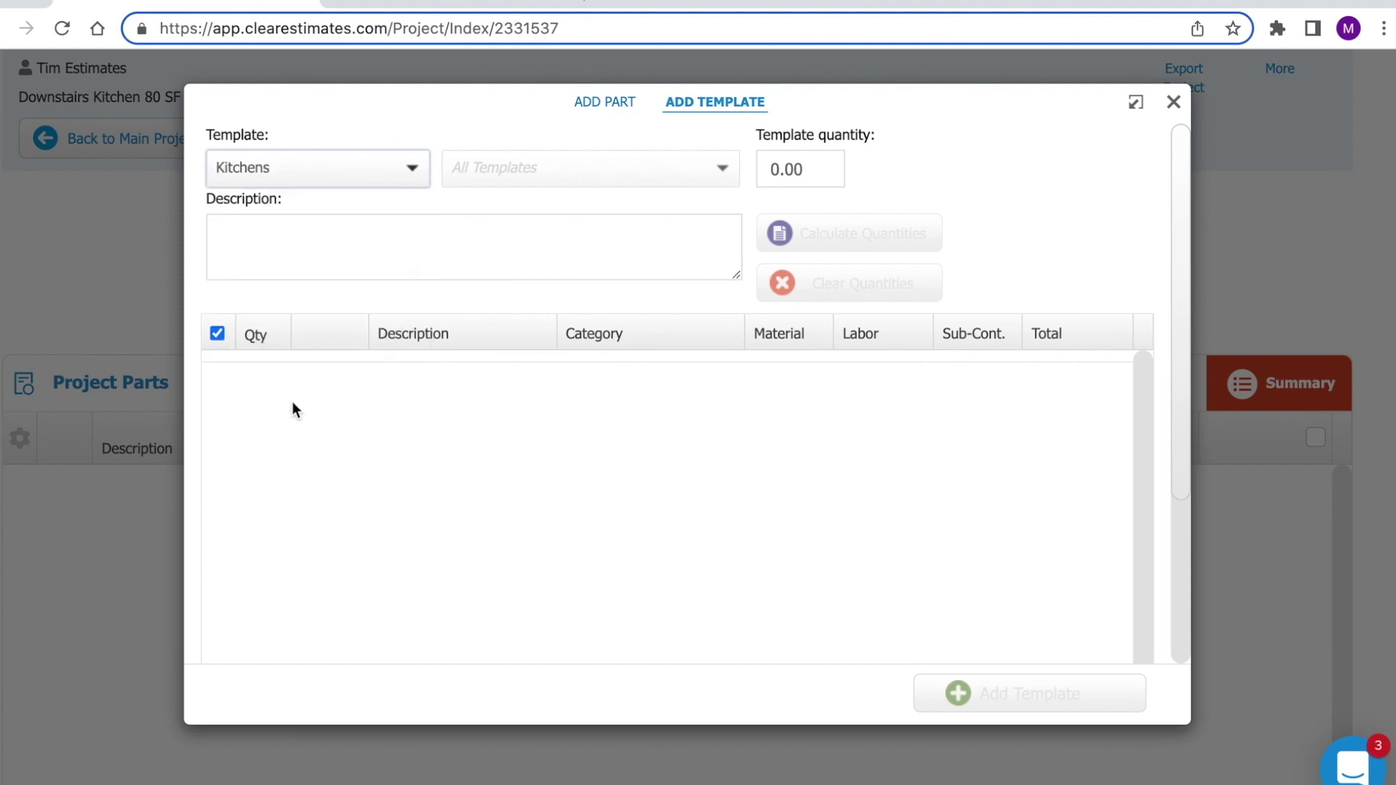
left_click(560, 169)
left_click(560, 324)
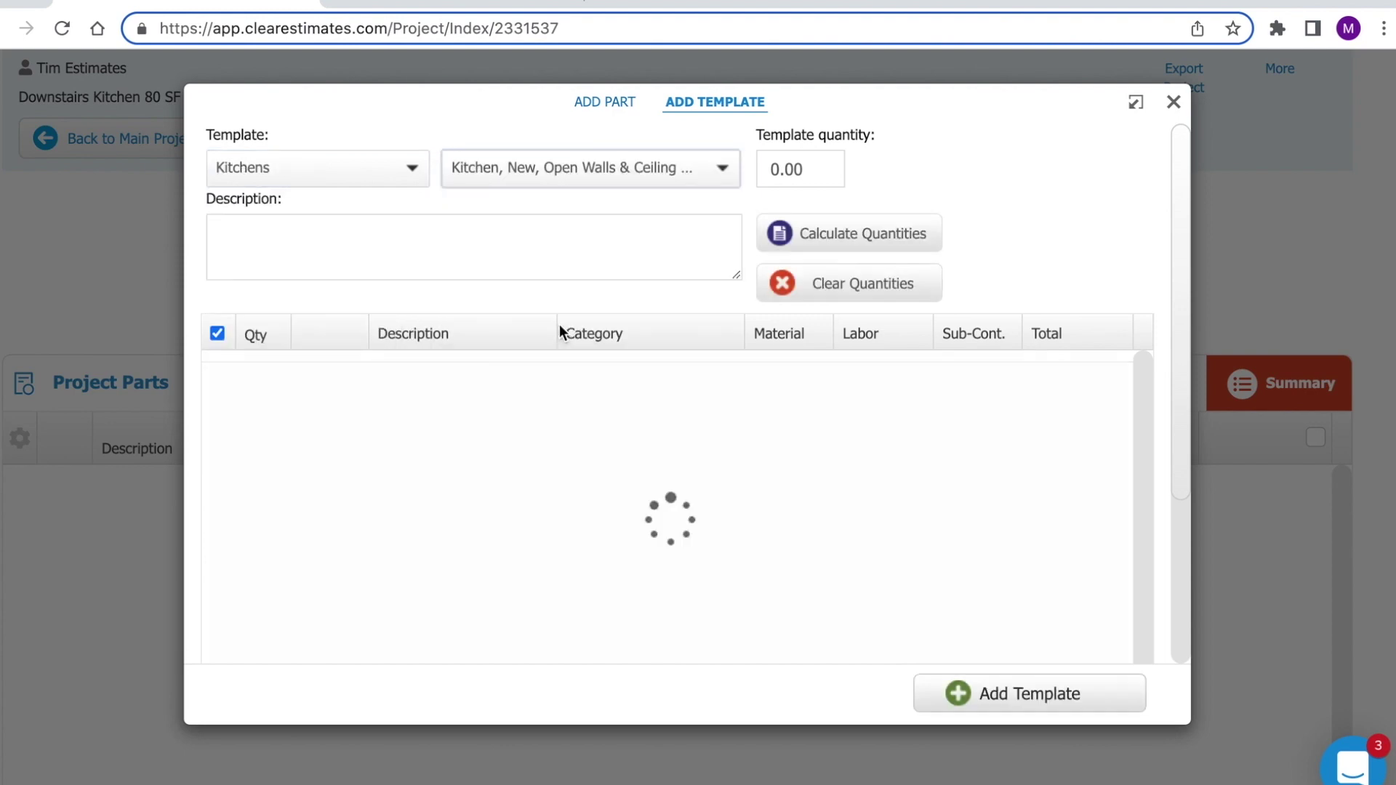
left_click(758, 168)
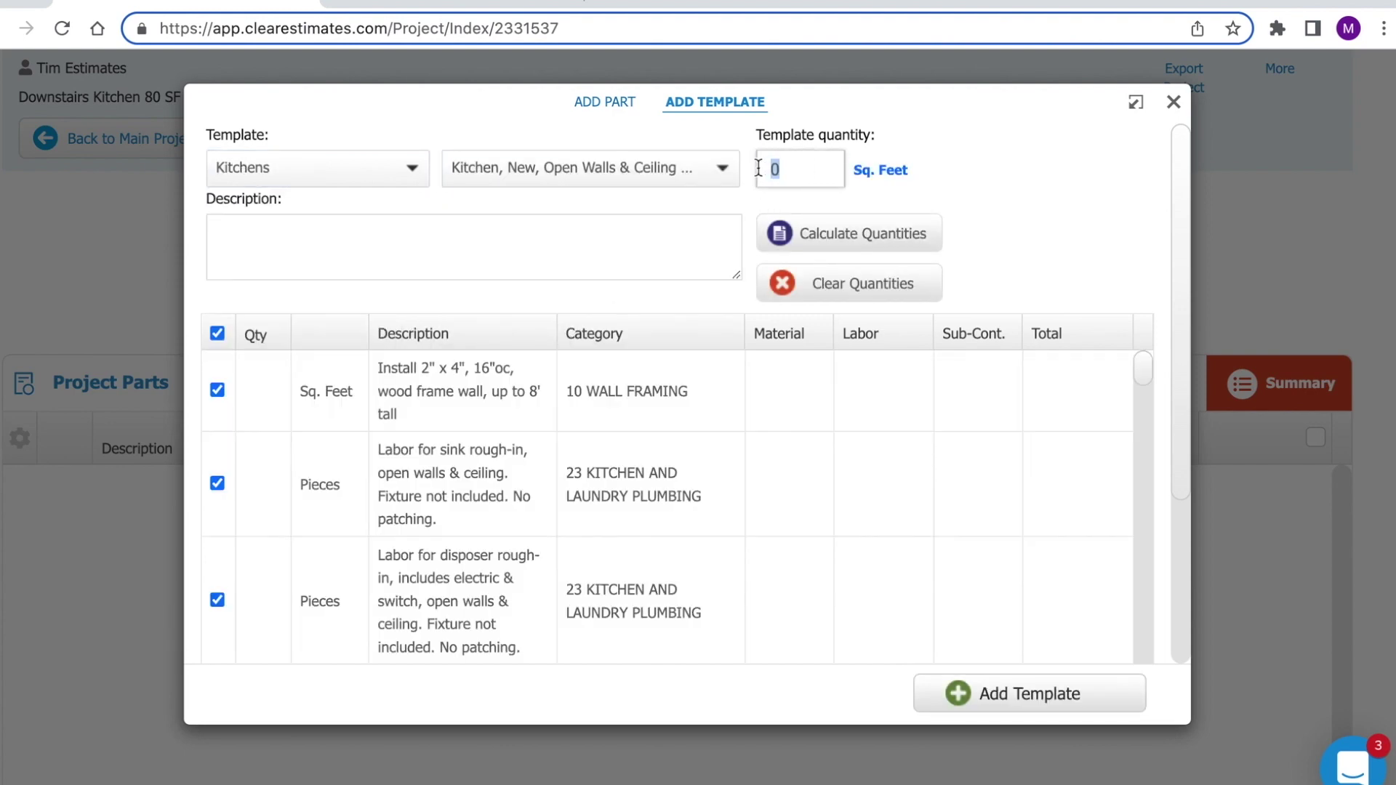
type("80")
left_click(889, 243)
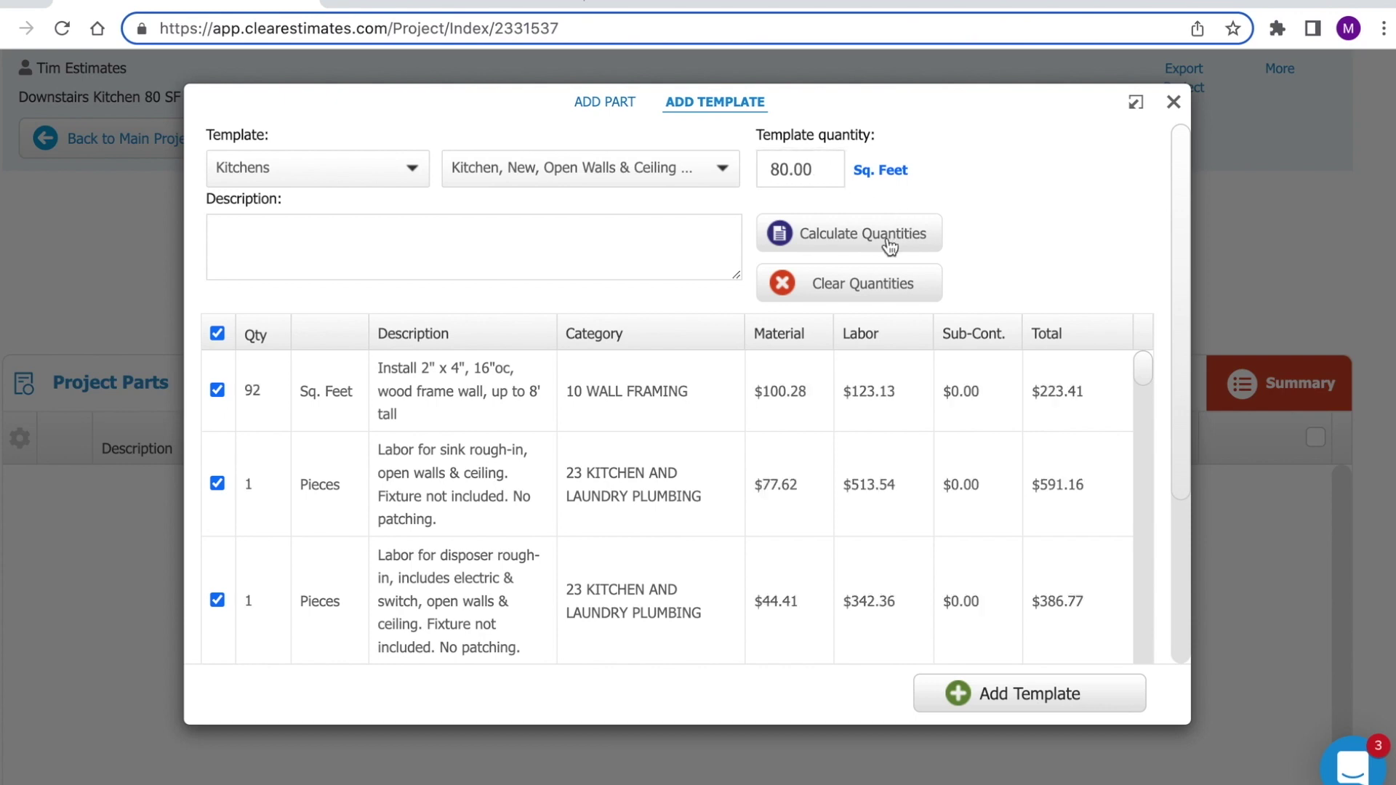
scroll(1051, 258, "down", 3)
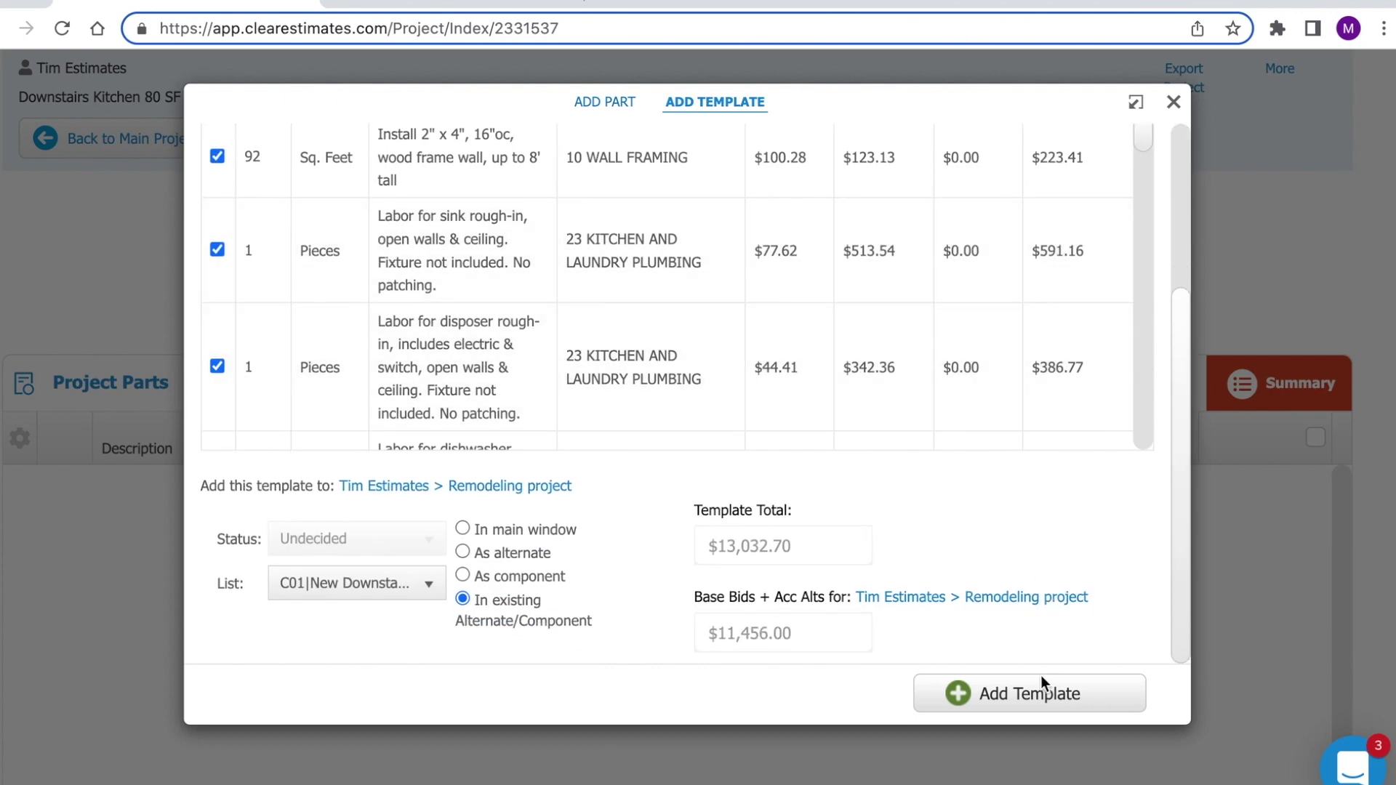
left_click(1021, 709)
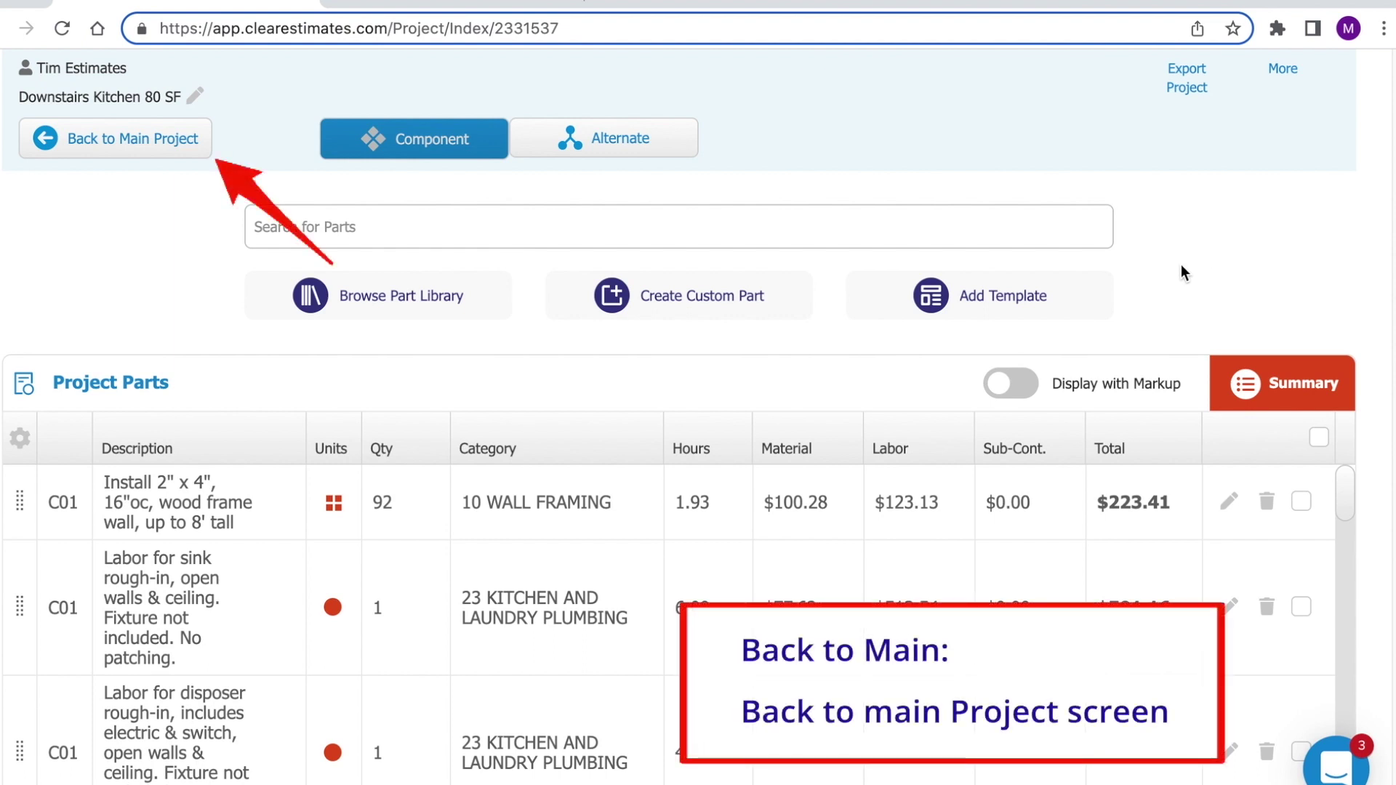
left_click(149, 149)
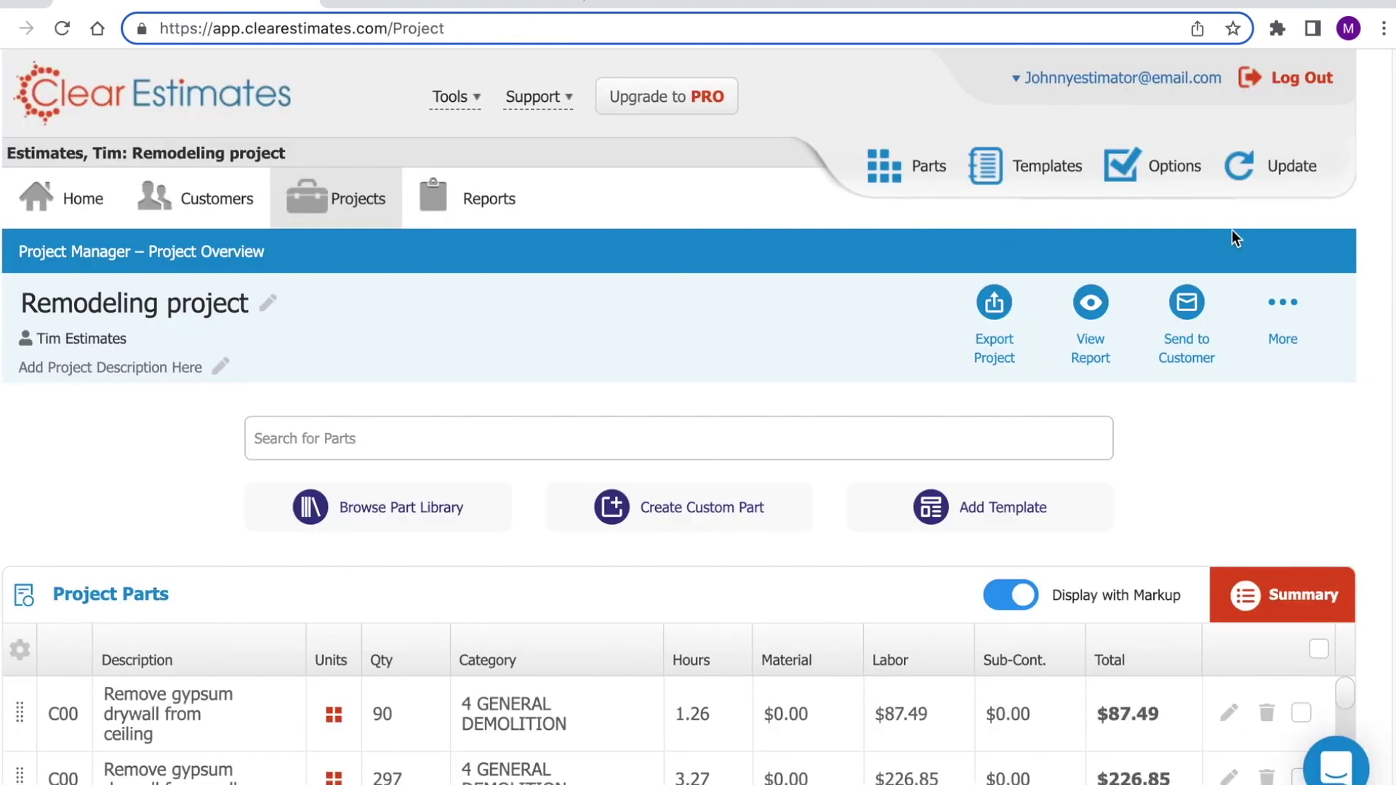
scroll(1232, 232, "down", 3)
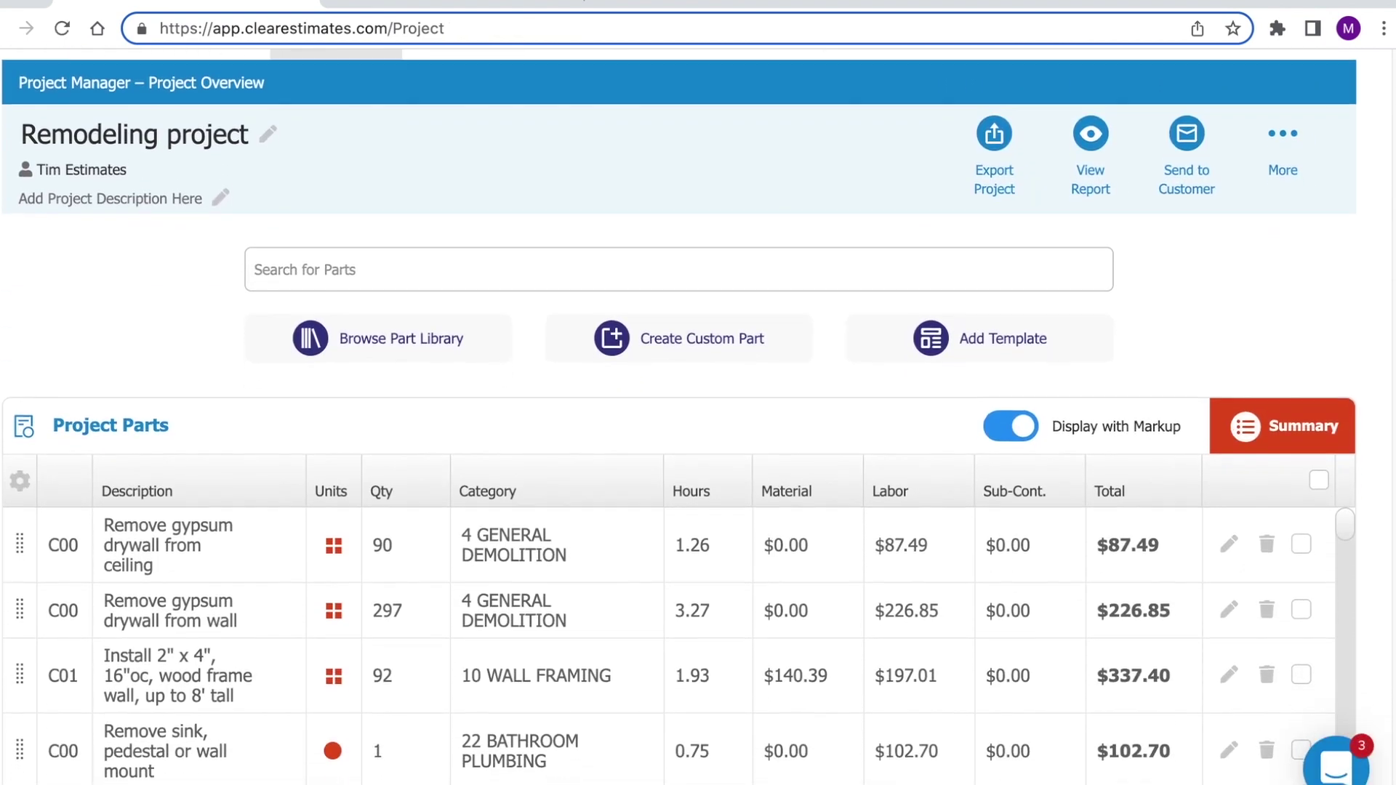
scroll(678, 417, "down", 4)
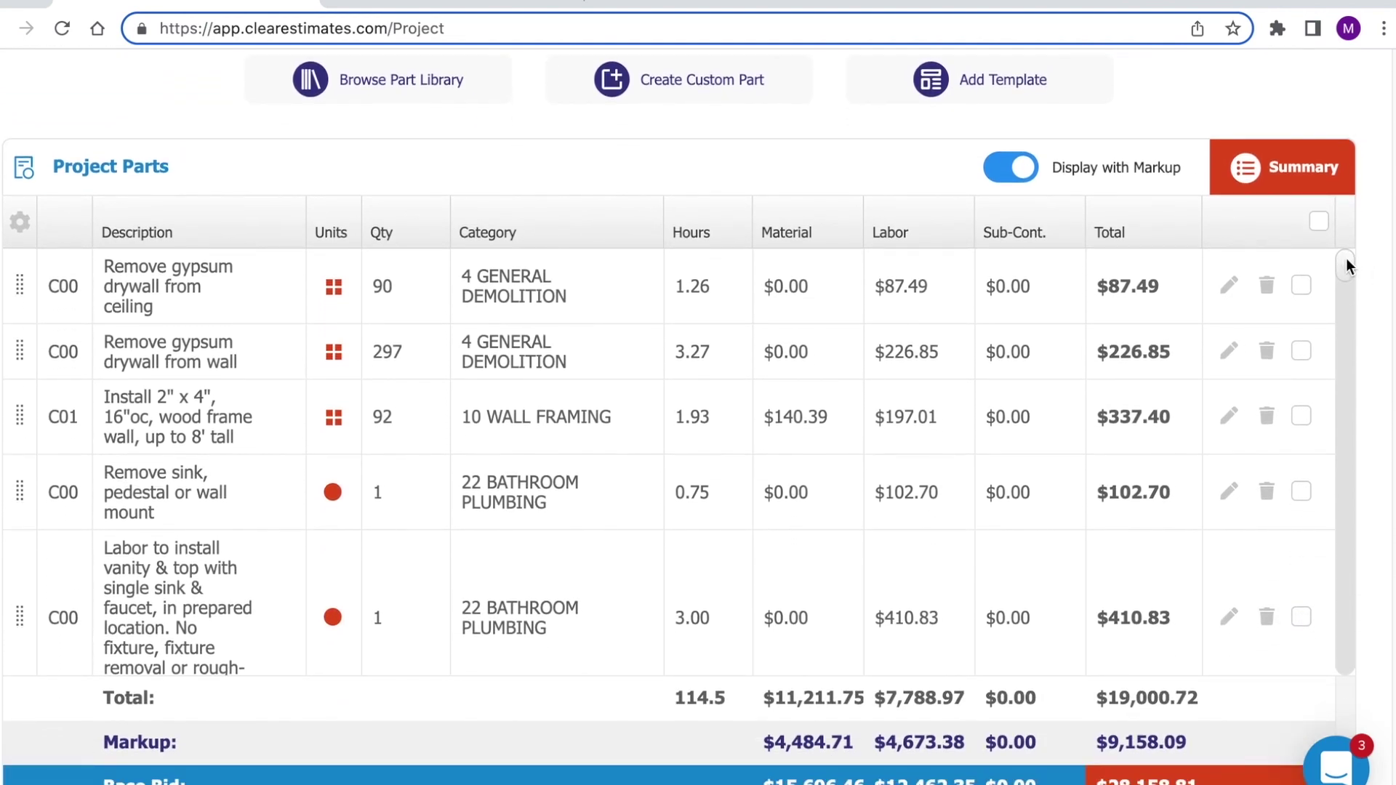
left_click_drag(1346, 258, 1344, 338)
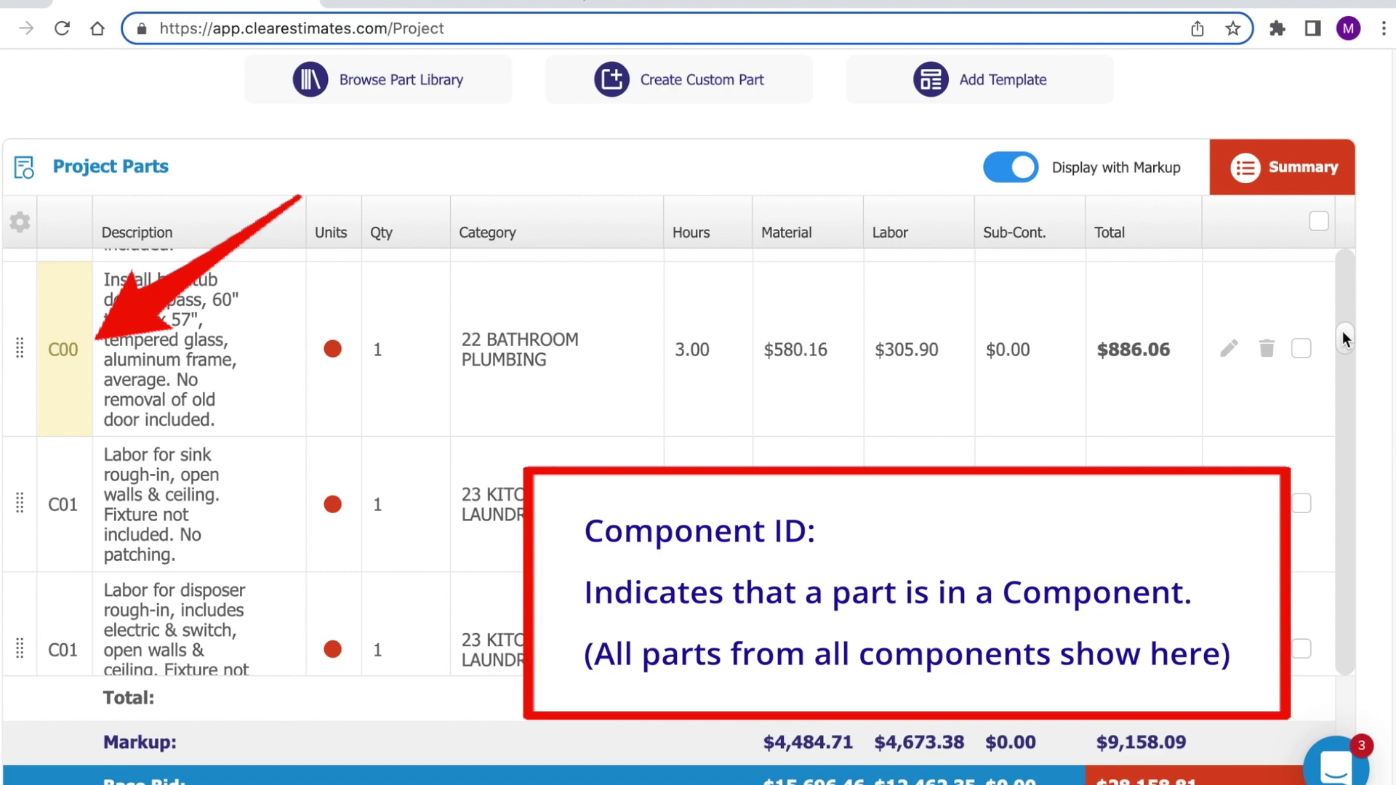
scroll(1392, 451, "down", 7)
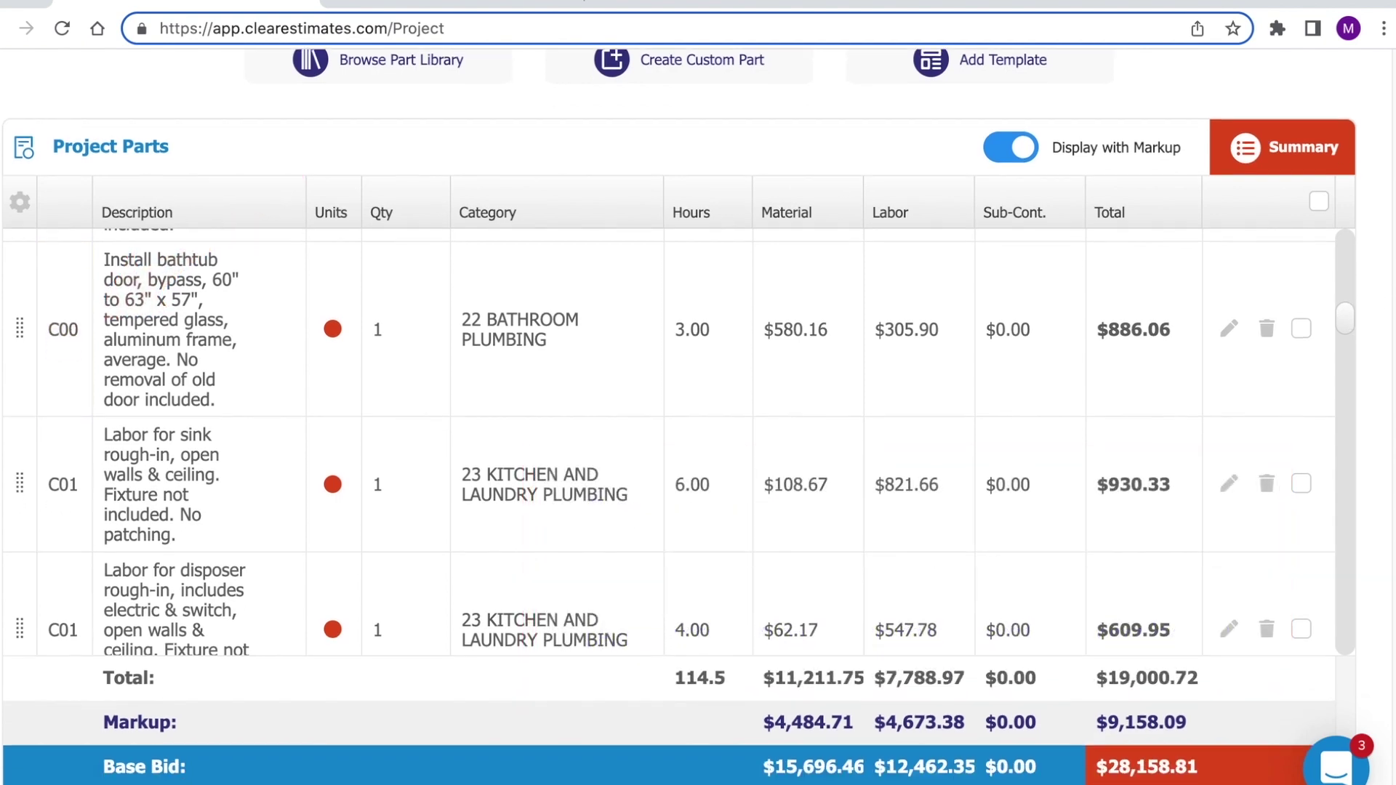
scroll(1392, 451, "down", 3)
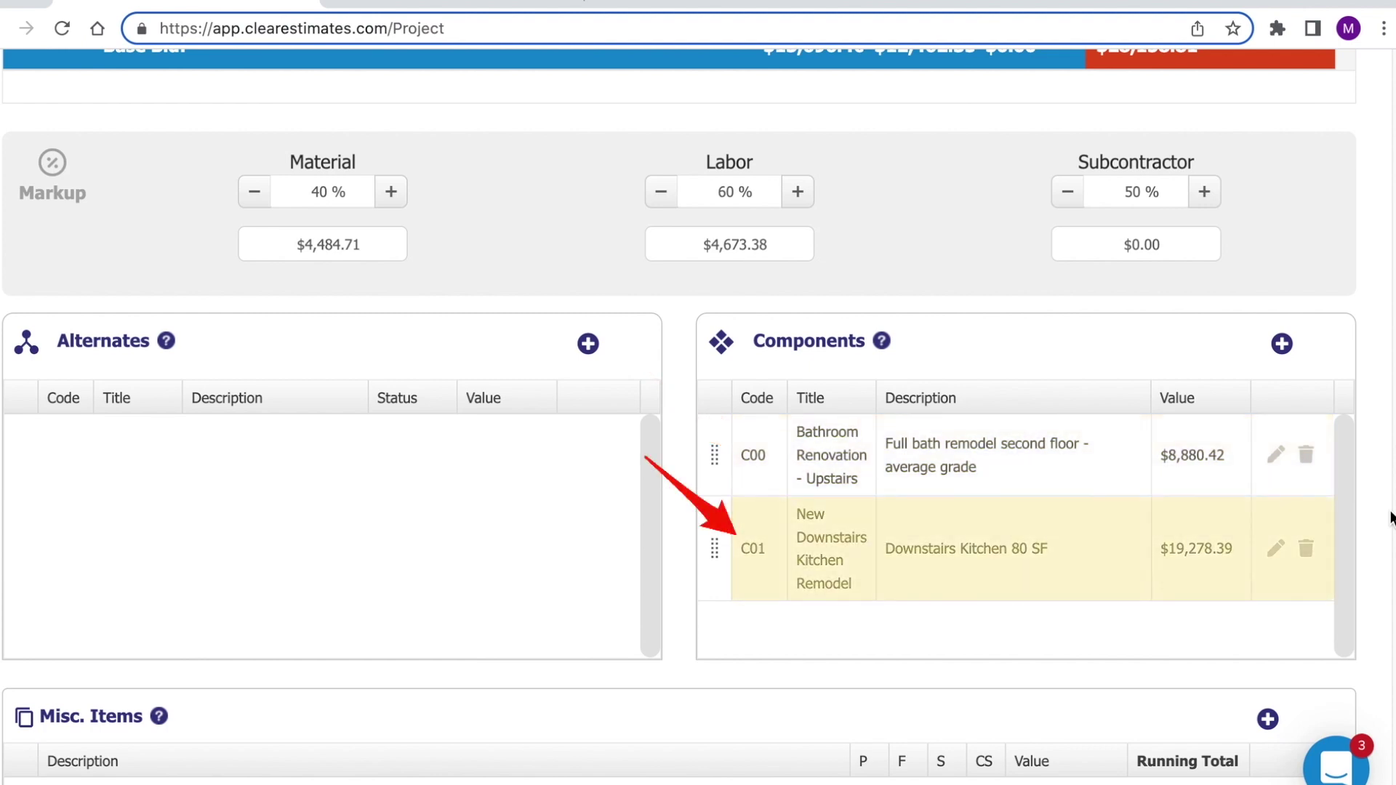
scroll(1386, 390, "up", 7)
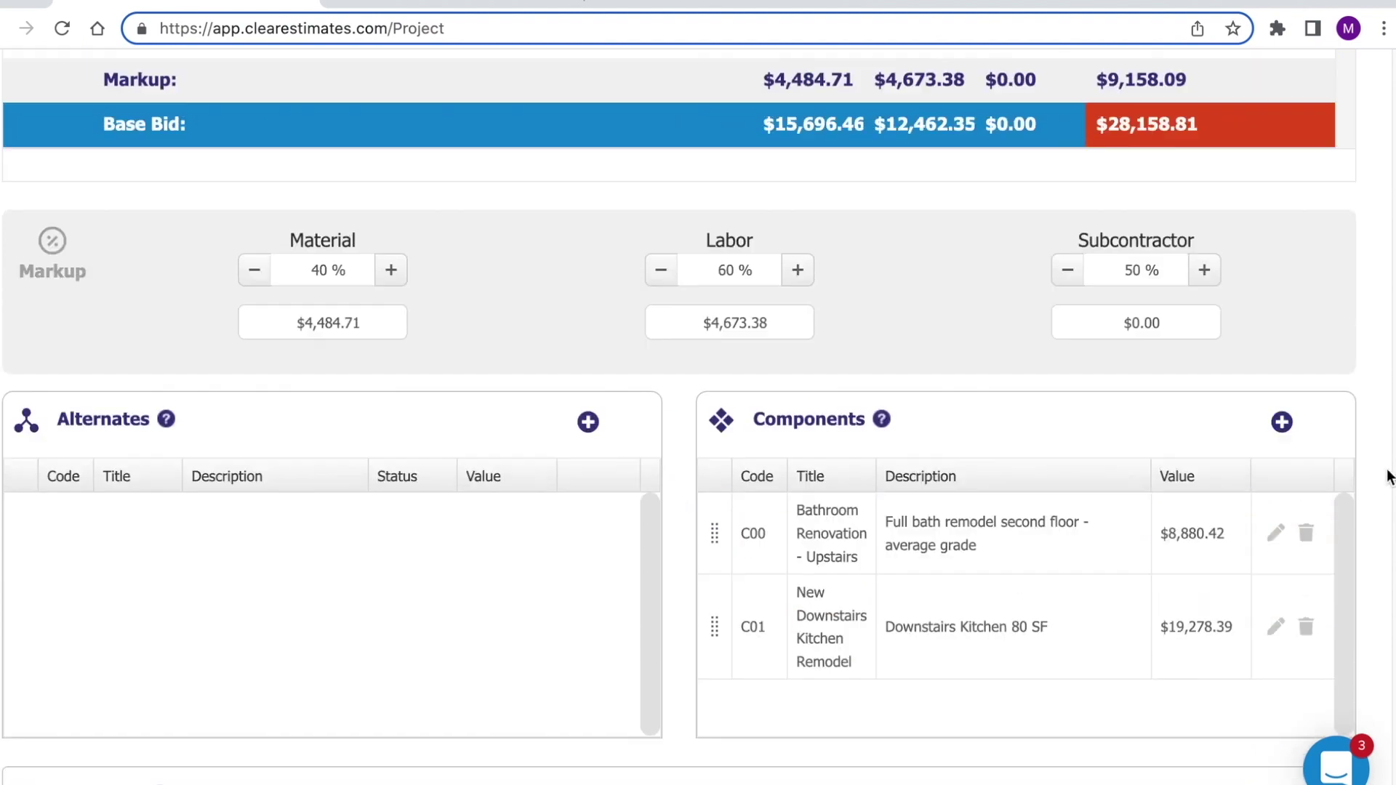
scroll(1358, 339, "up", 3)
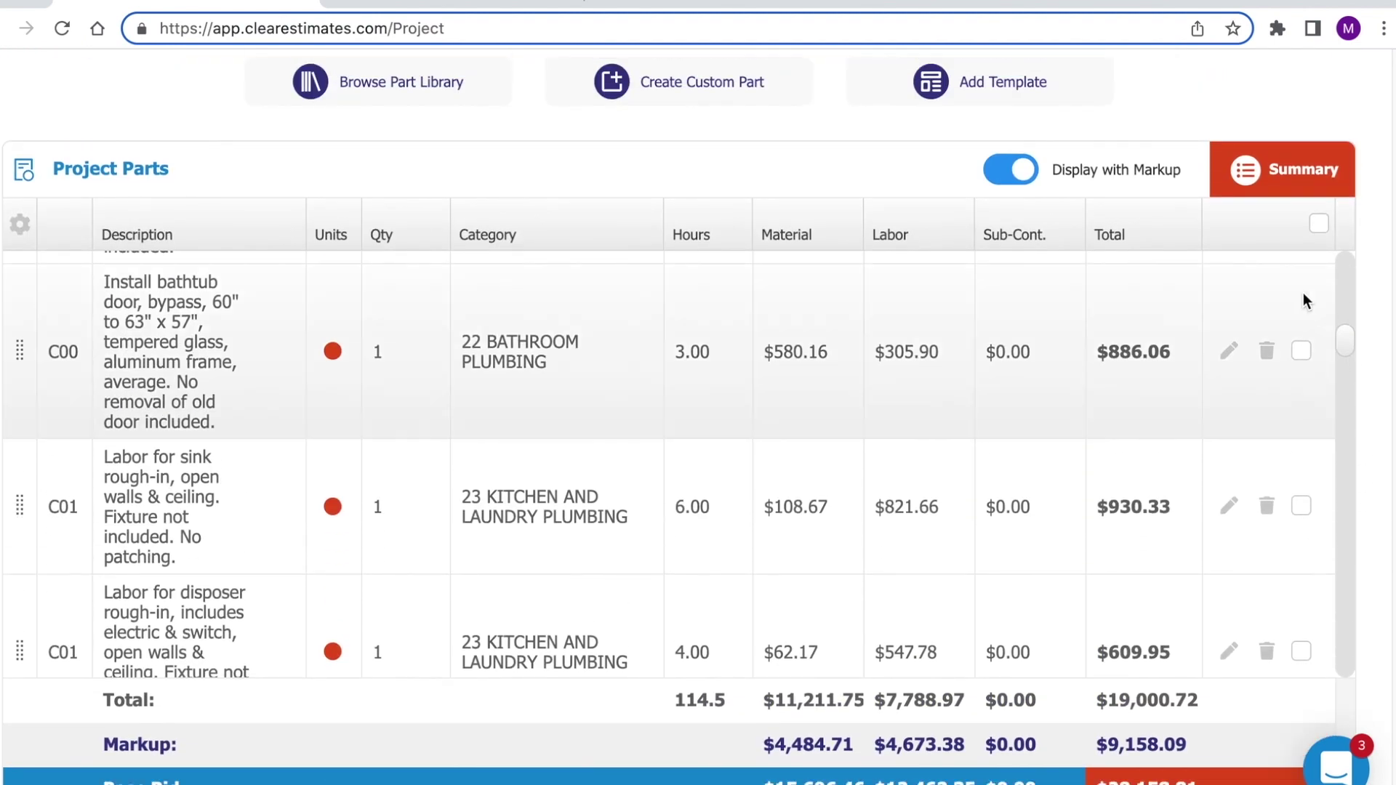
mouse_move(1345, 343)
left_mouse_down()
mouse_move(1343, 367)
mouse_move(1344, 339)
left_mouse_up()
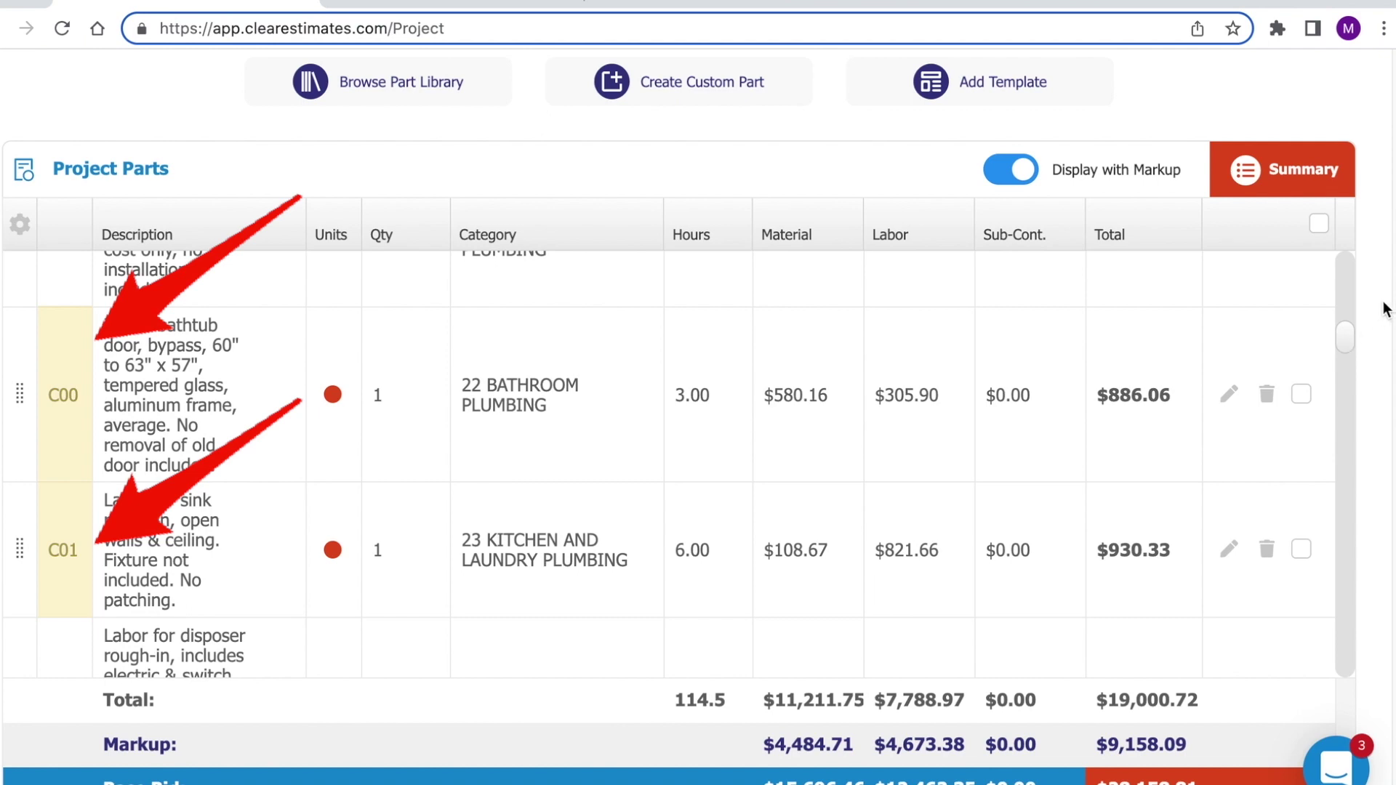
scroll(1390, 446, "down", 10)
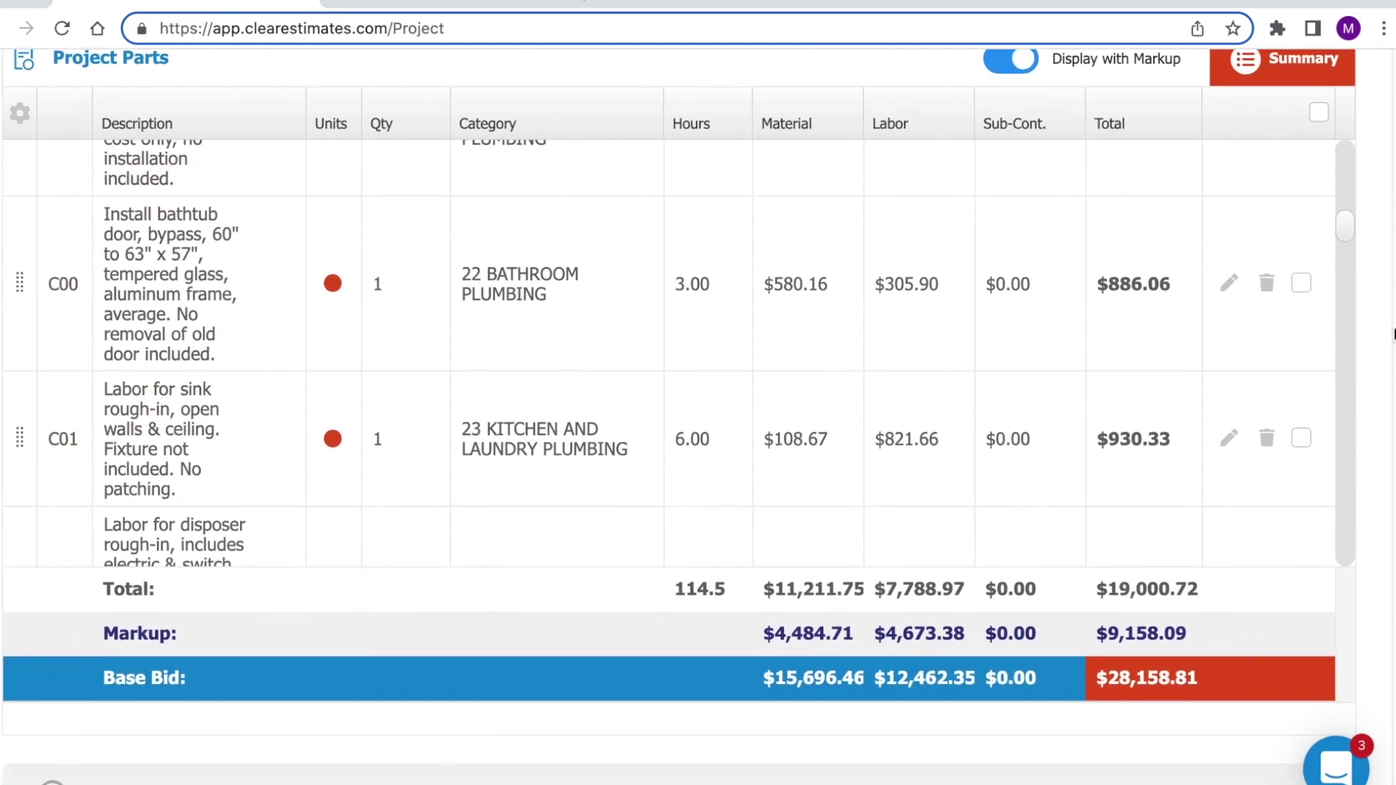
scroll(1390, 447, "down", 7)
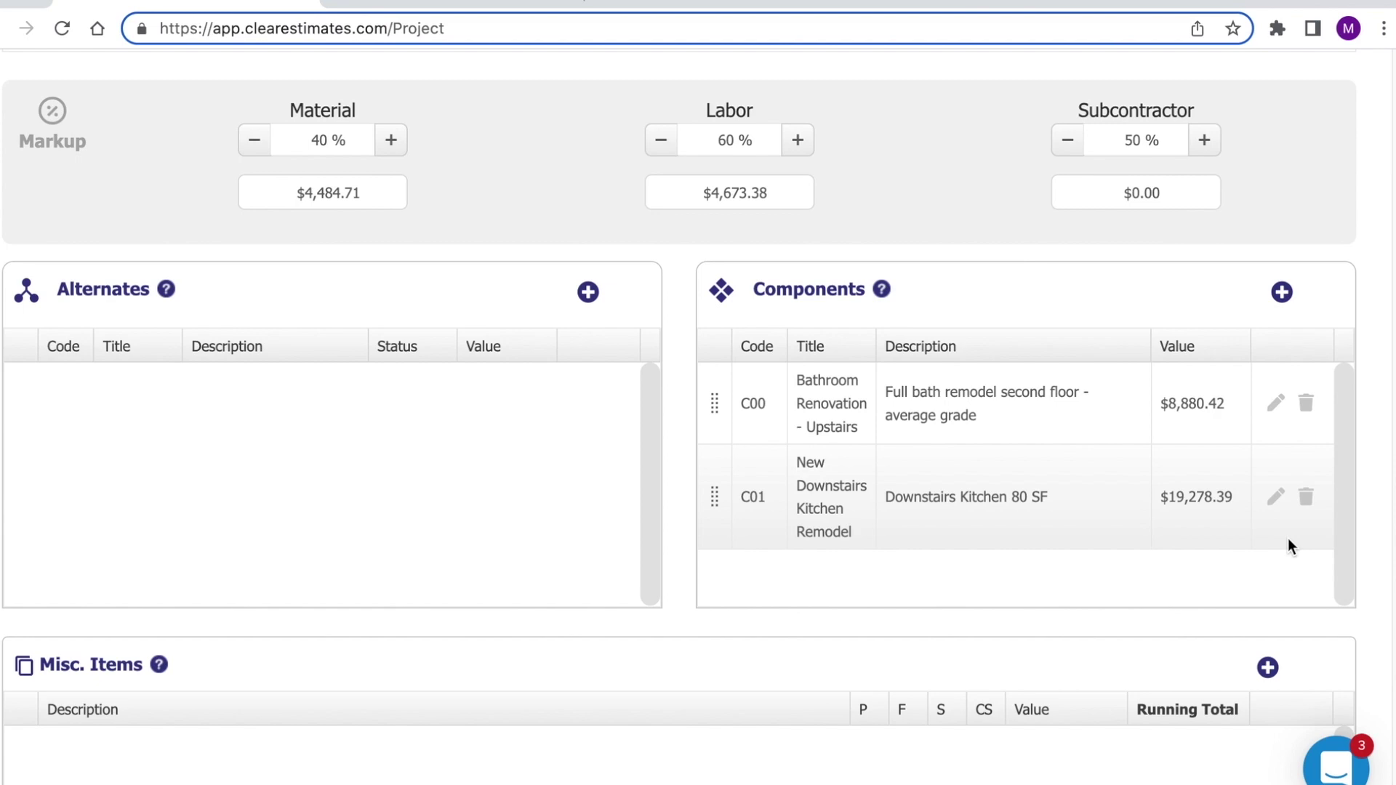
scroll(1221, 493, "up", 15)
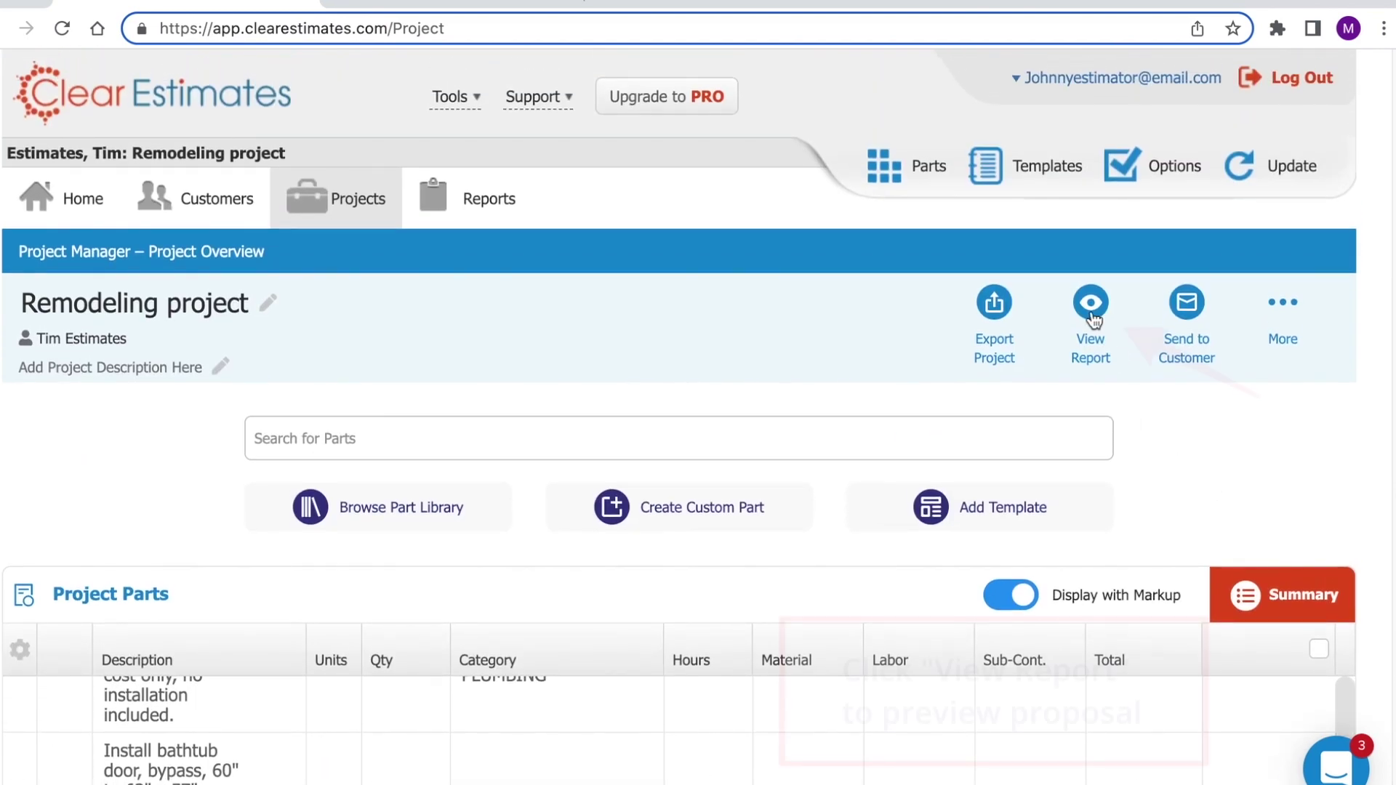
left_click(1091, 331)
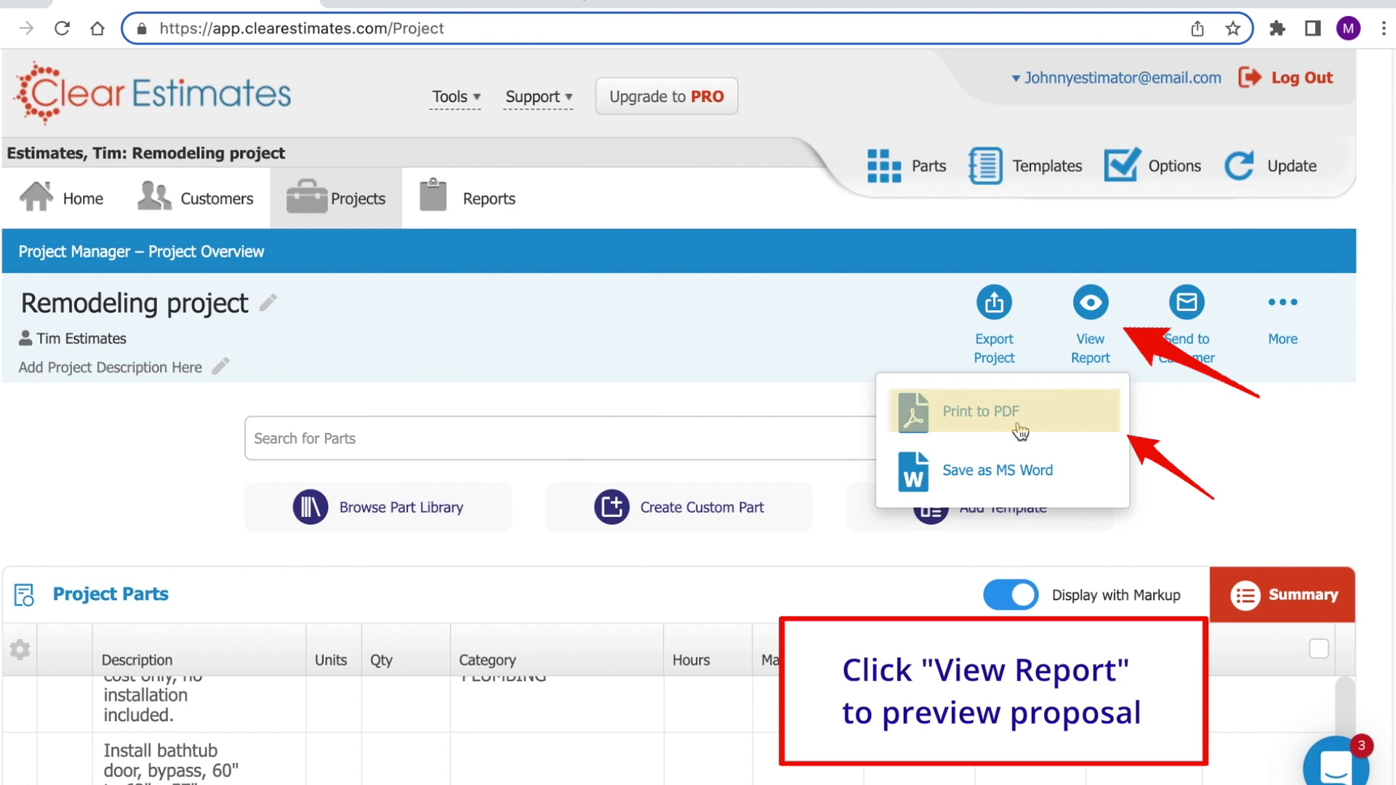
left_click(1231, 412)
scroll(1231, 410, "down", 10)
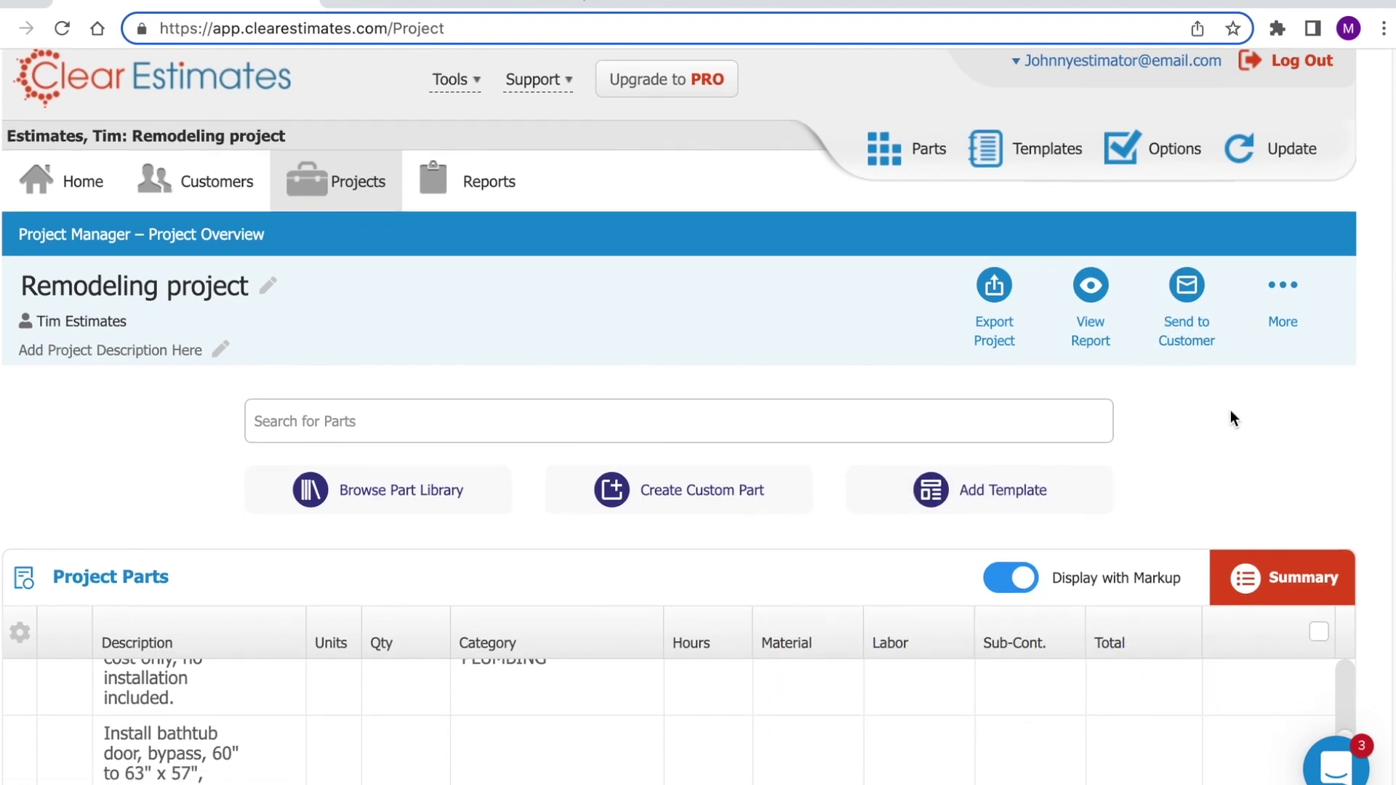
scroll(1230, 410, "down", 5)
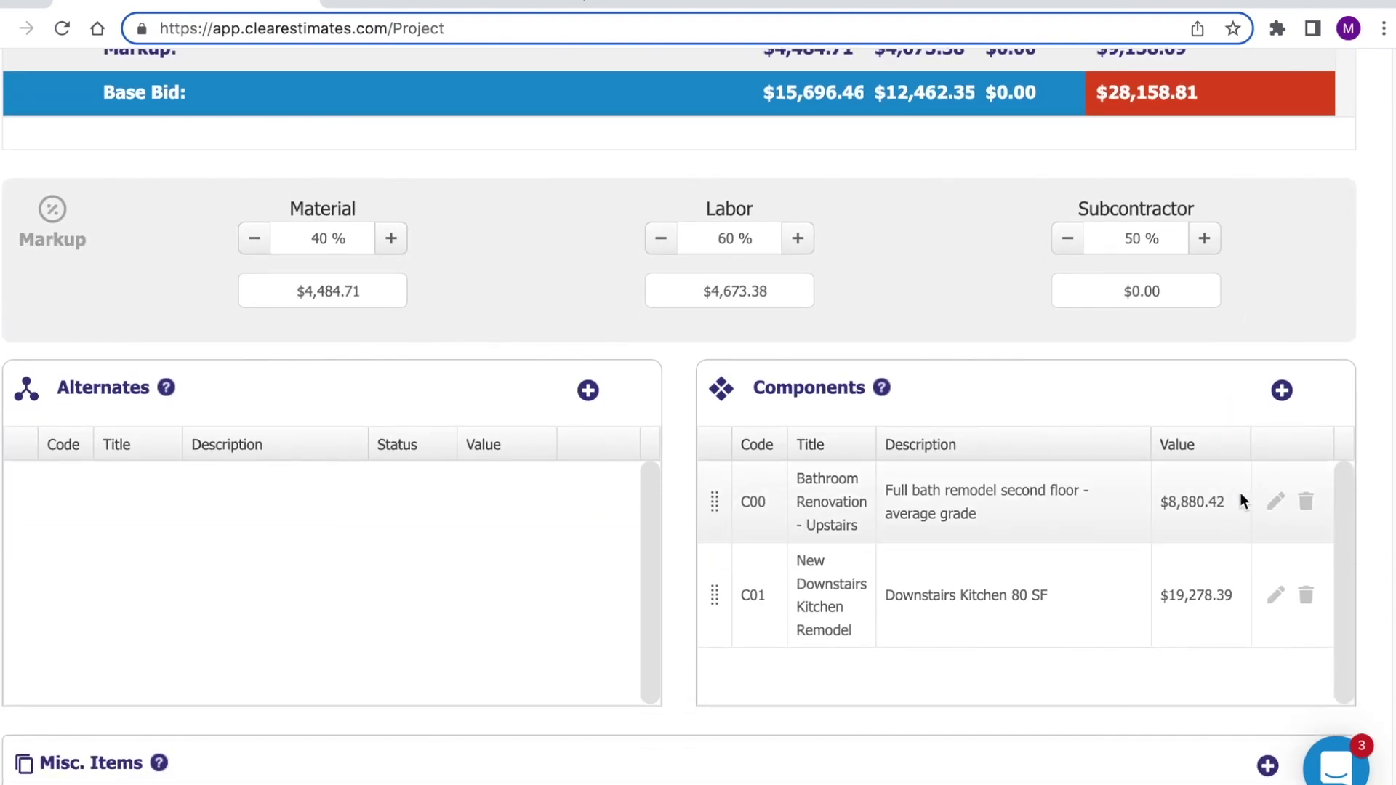
left_click(1276, 504)
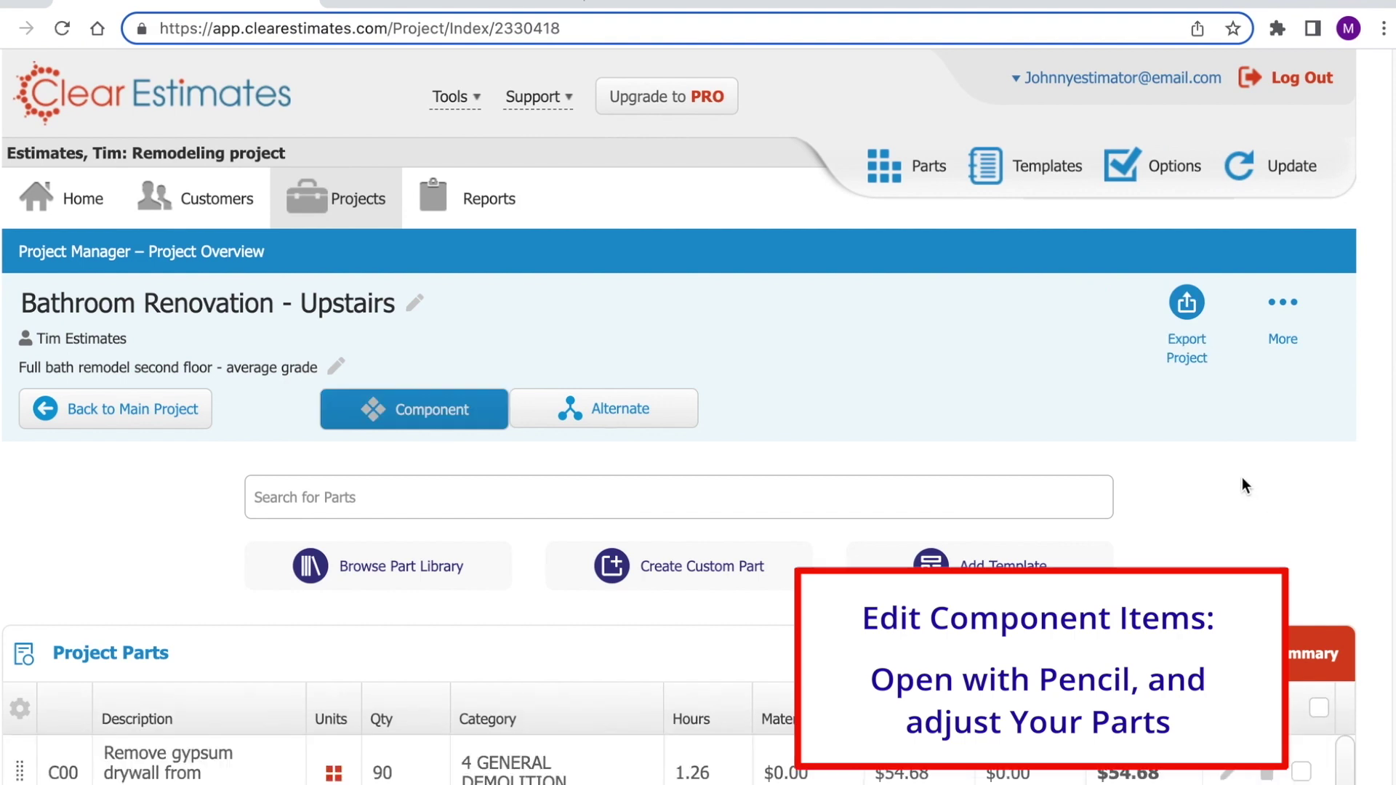
scroll(1242, 480, "down", 3)
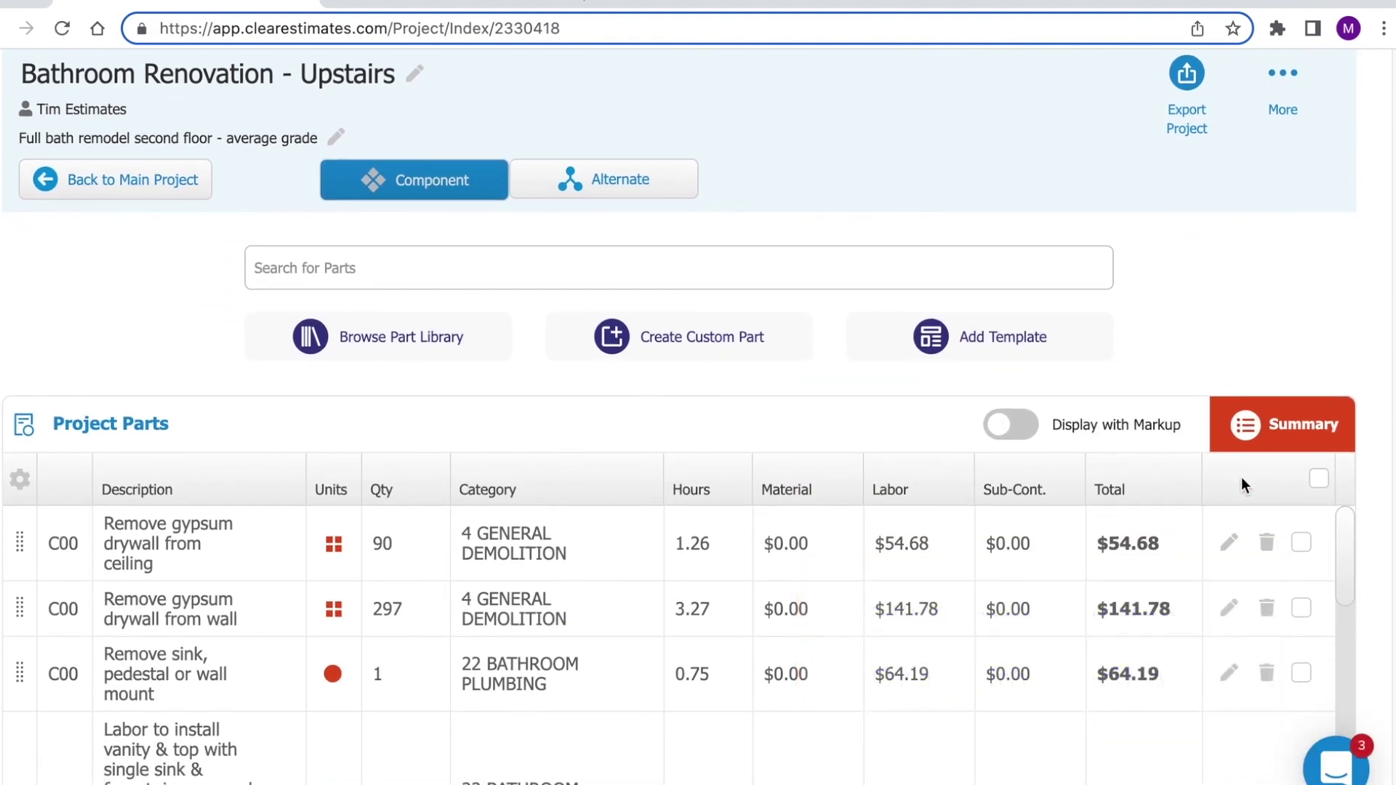
left_click(129, 191)
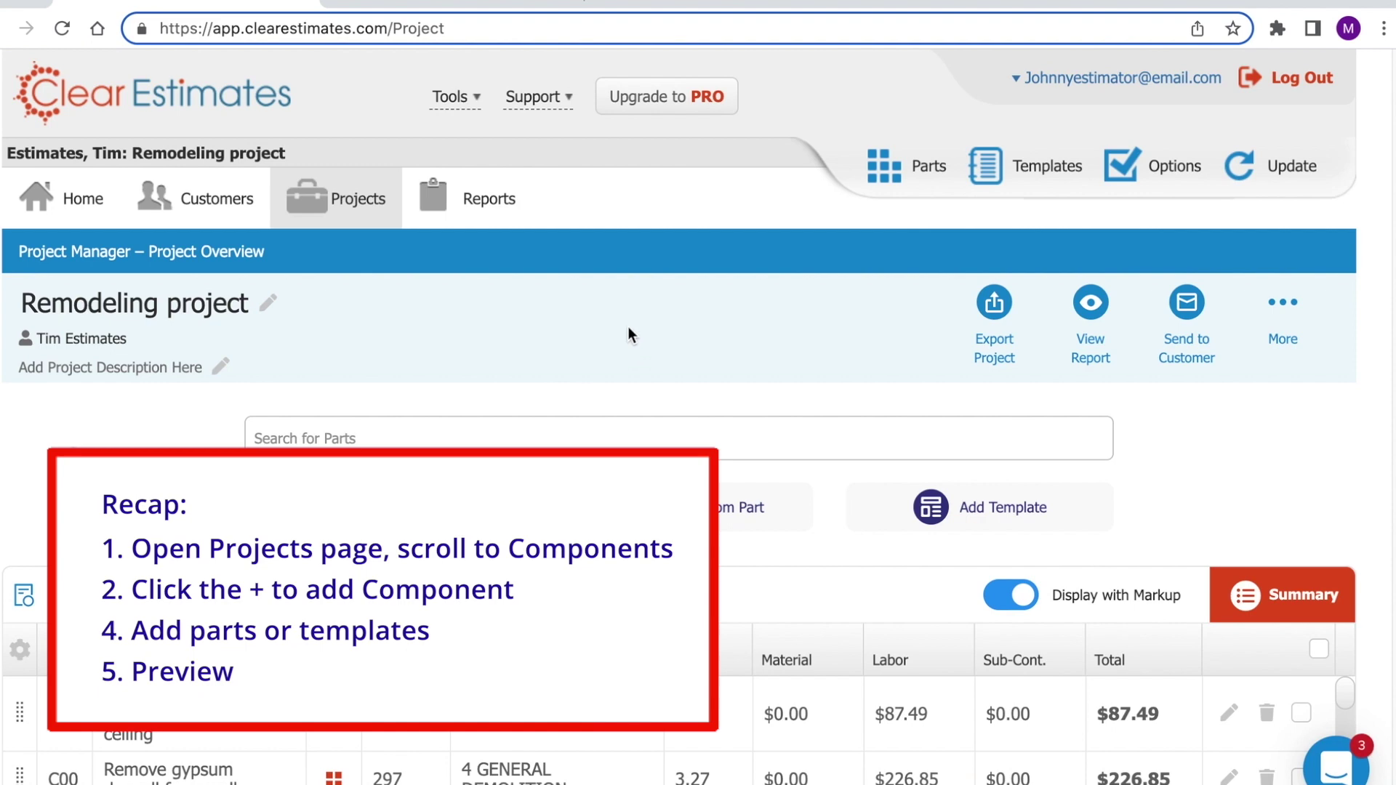
Step: Scroll the GetProposal PDF to its Payment Schedule, then go back to the Remodeling Project tab
scroll(627, 334, "down", 15)
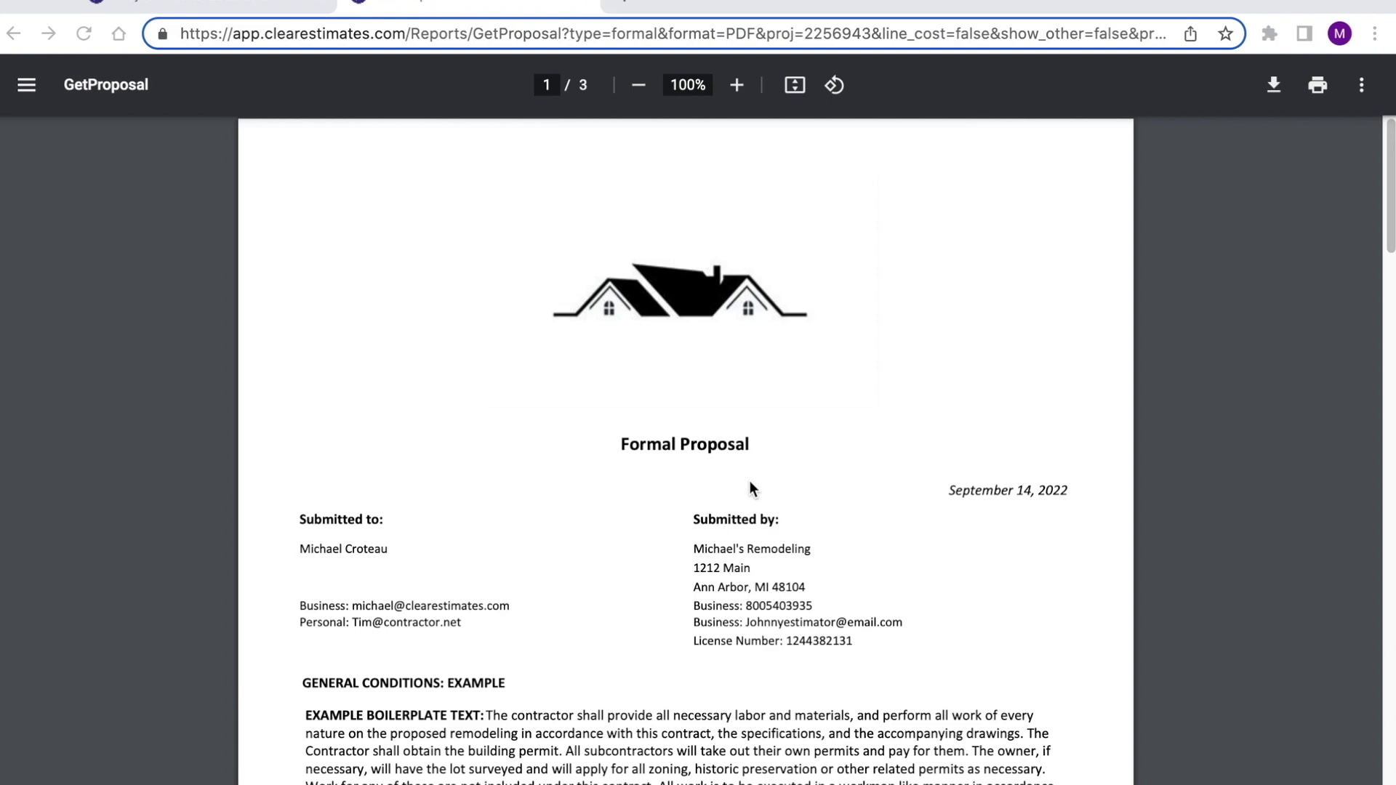
scroll(749, 481, "down", 15)
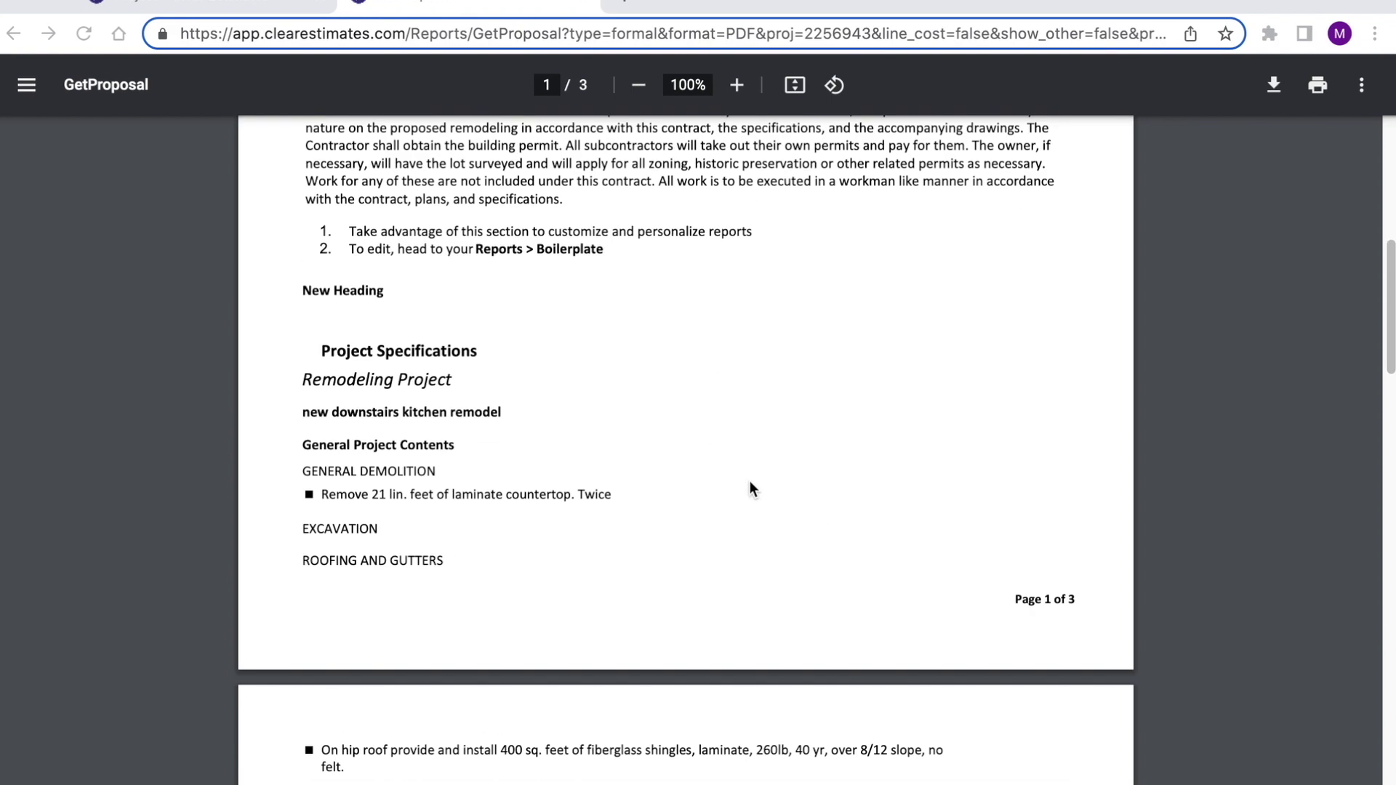
scroll(749, 481, "down", 4)
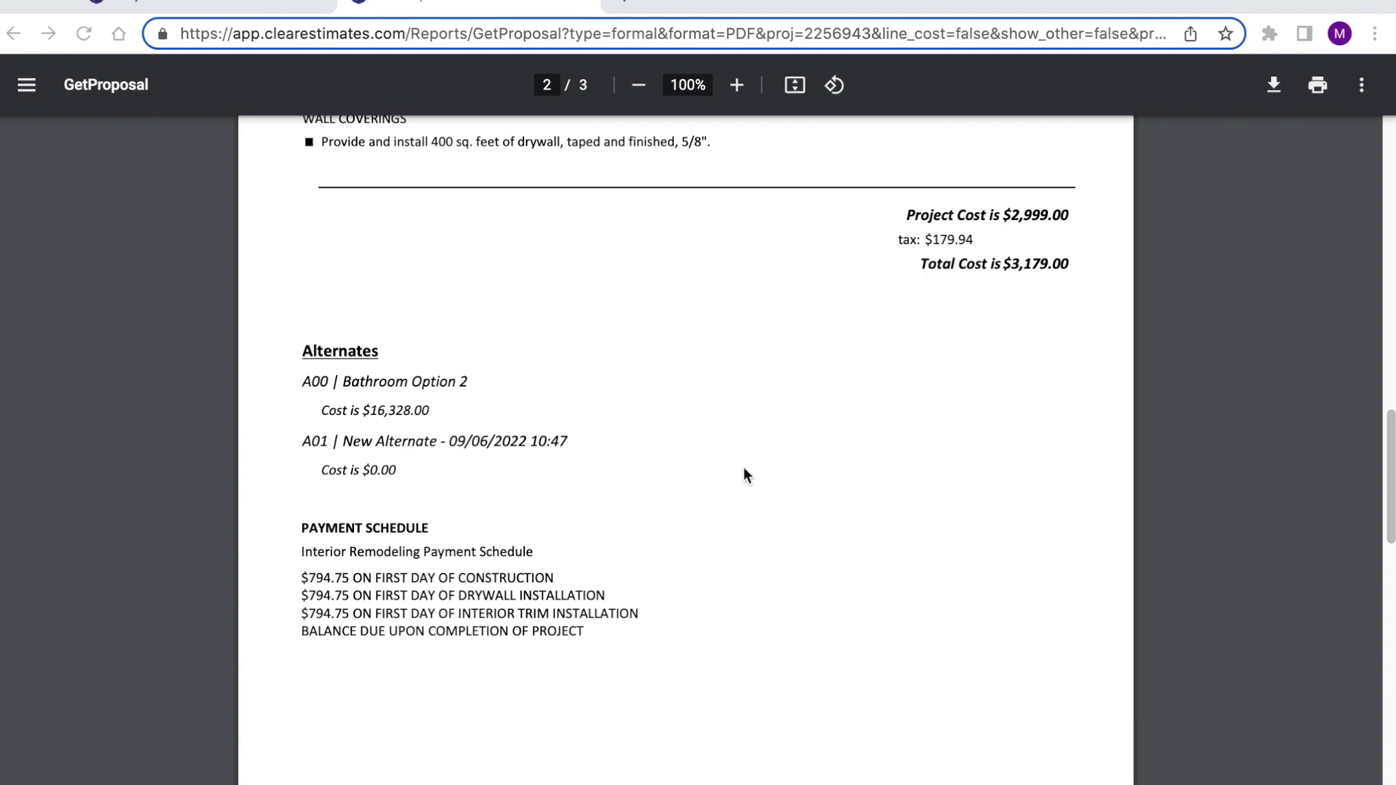
left_click(264, 8)
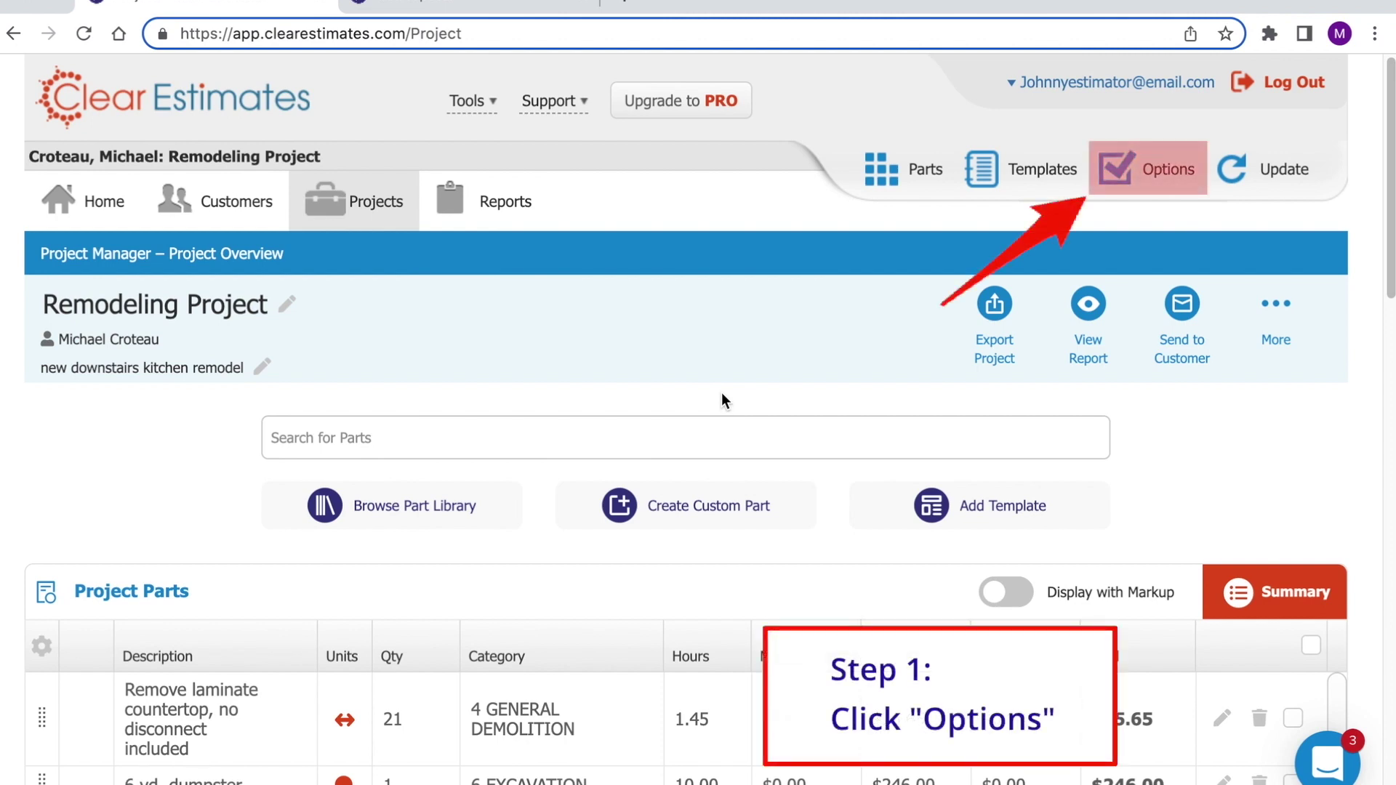
Step: Open the Payment Schedule Editor from Options and review the Standard Payment Schedule's installments
left_click(1153, 175)
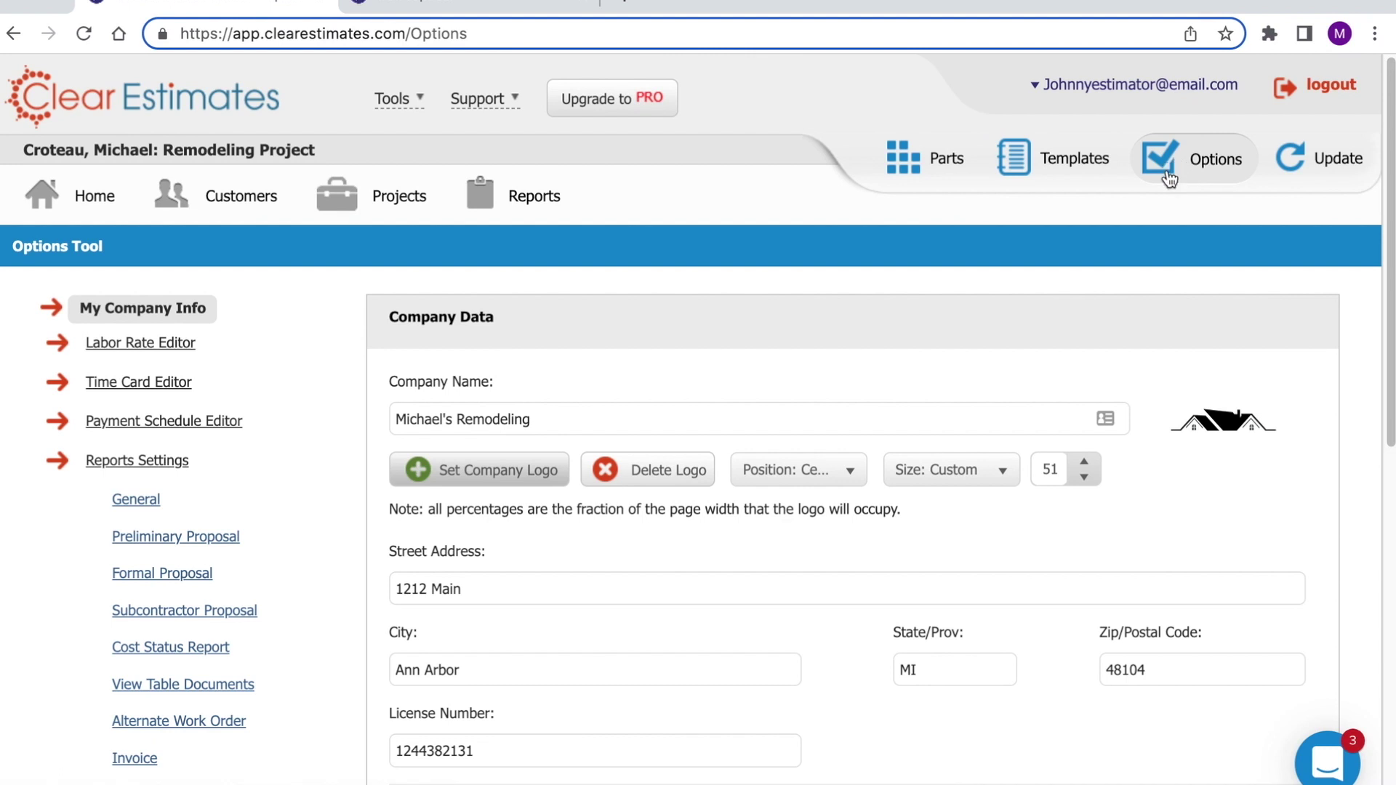
left_click(232, 425)
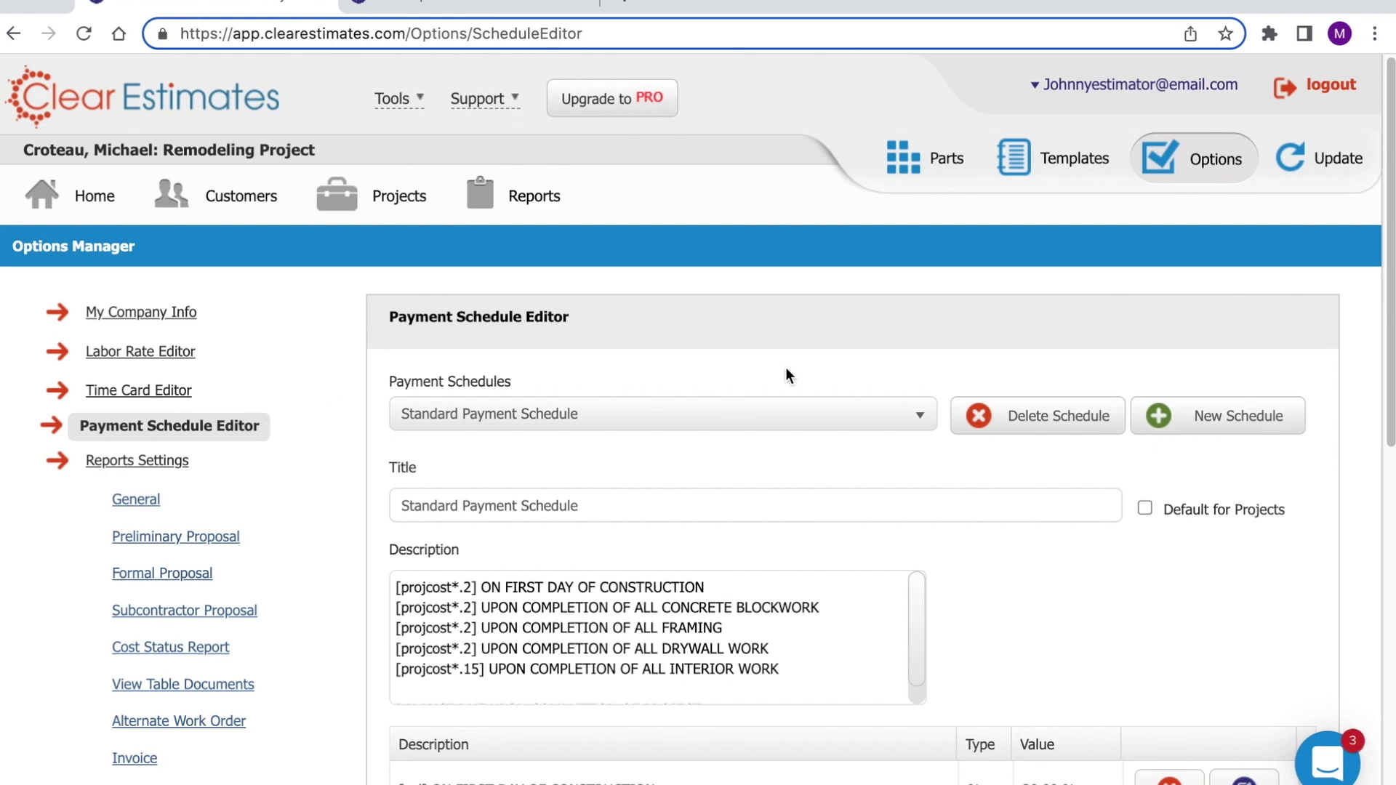
scroll(932, 344, "down", 2)
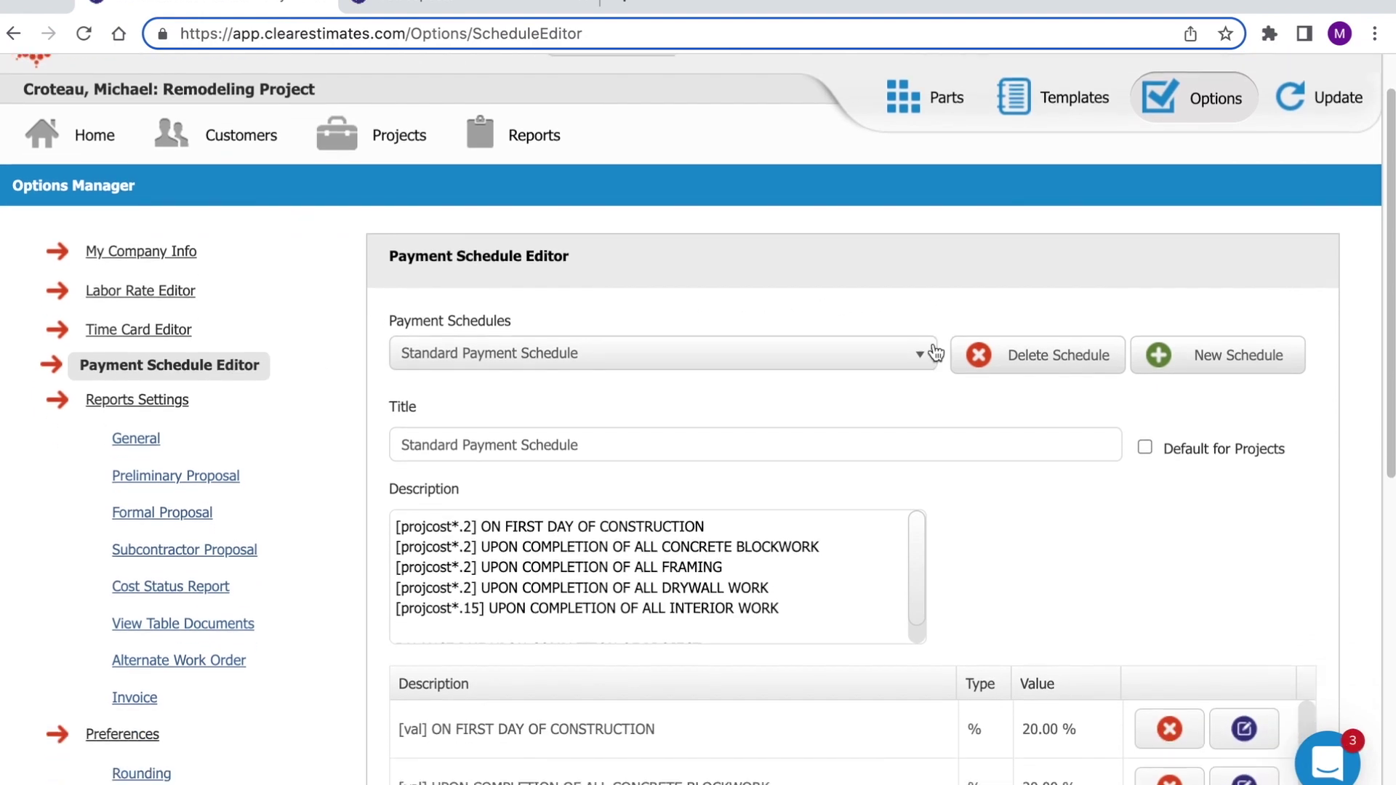
scroll(936, 353, "down", 1)
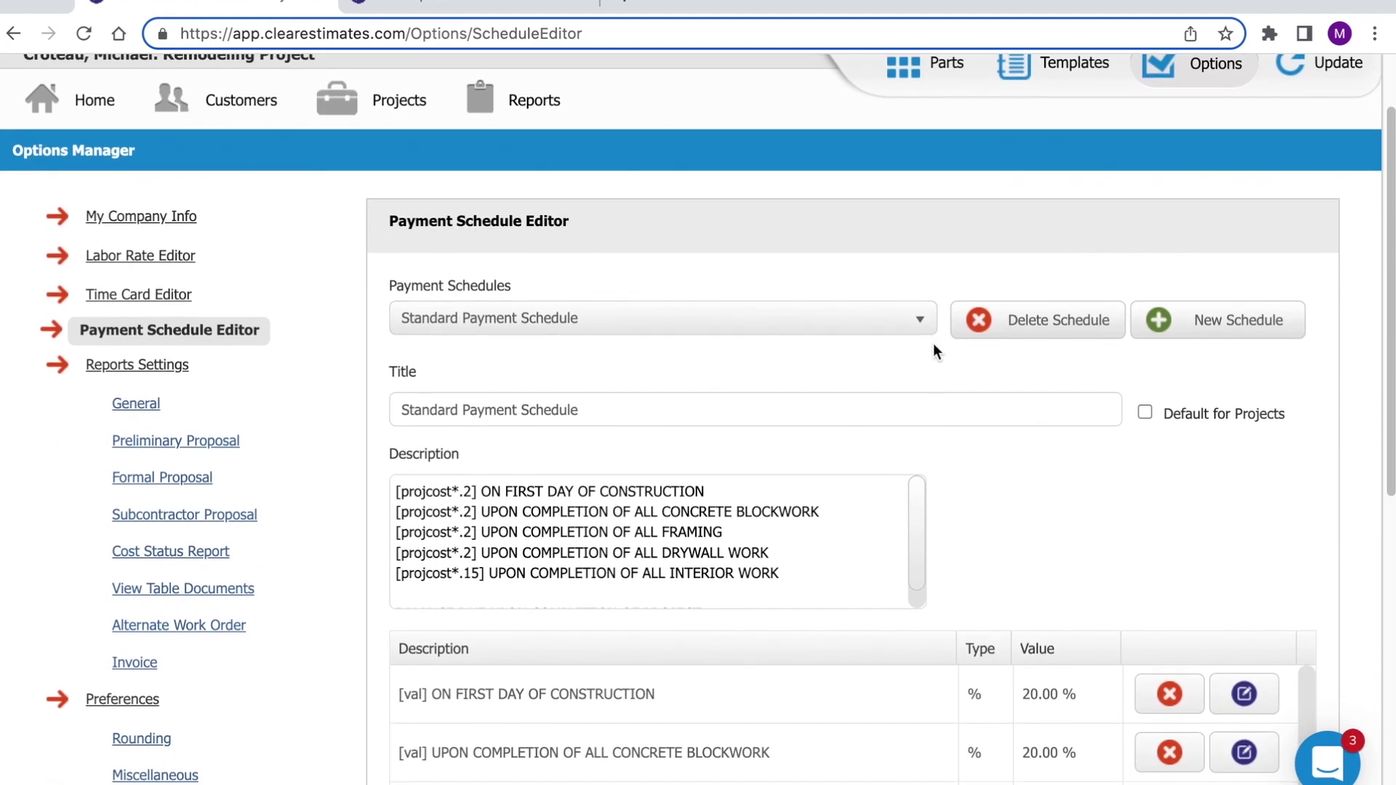
scroll(933, 345, "down", 1)
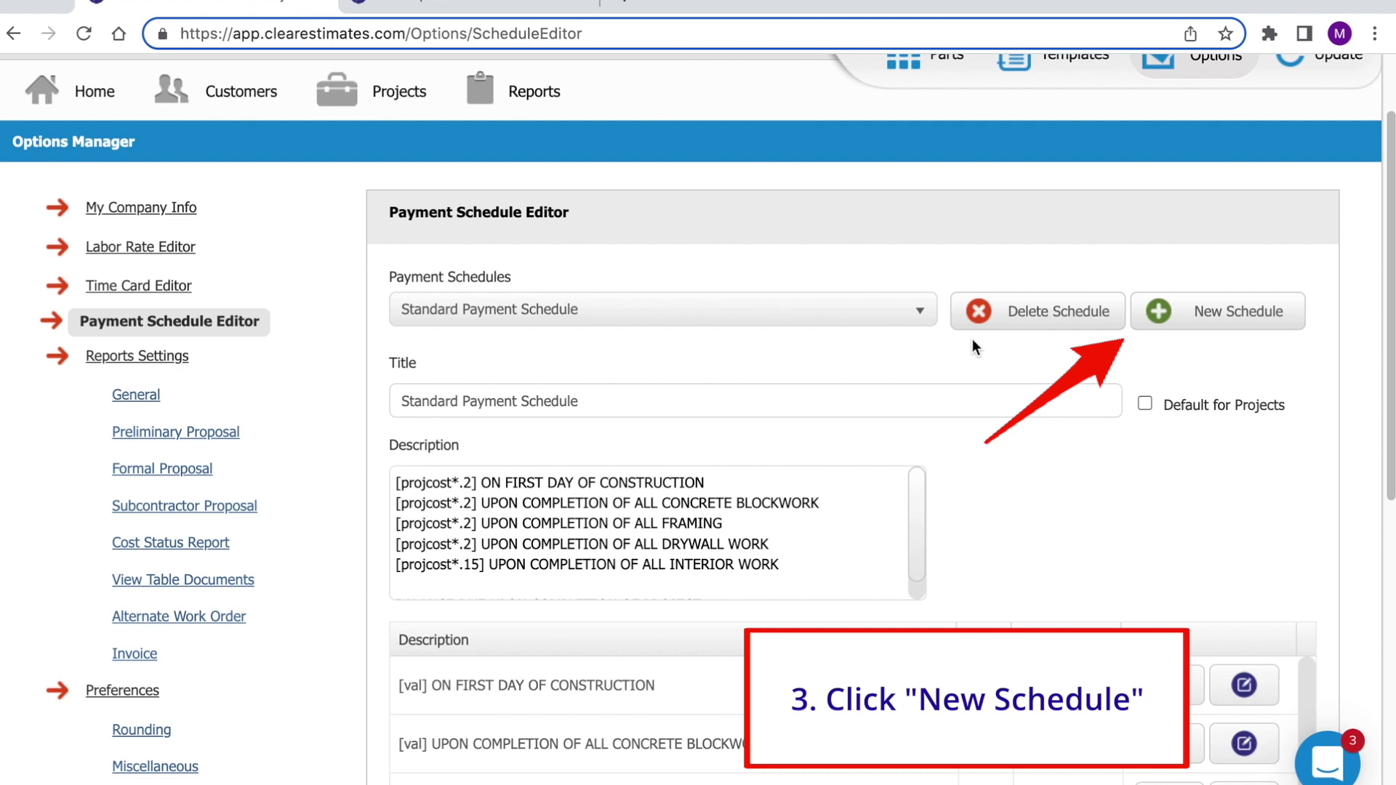
Step: Add a new schedule and replace its default title with 'New Interior Kitchen Payment Schedule'
left_click(1200, 315)
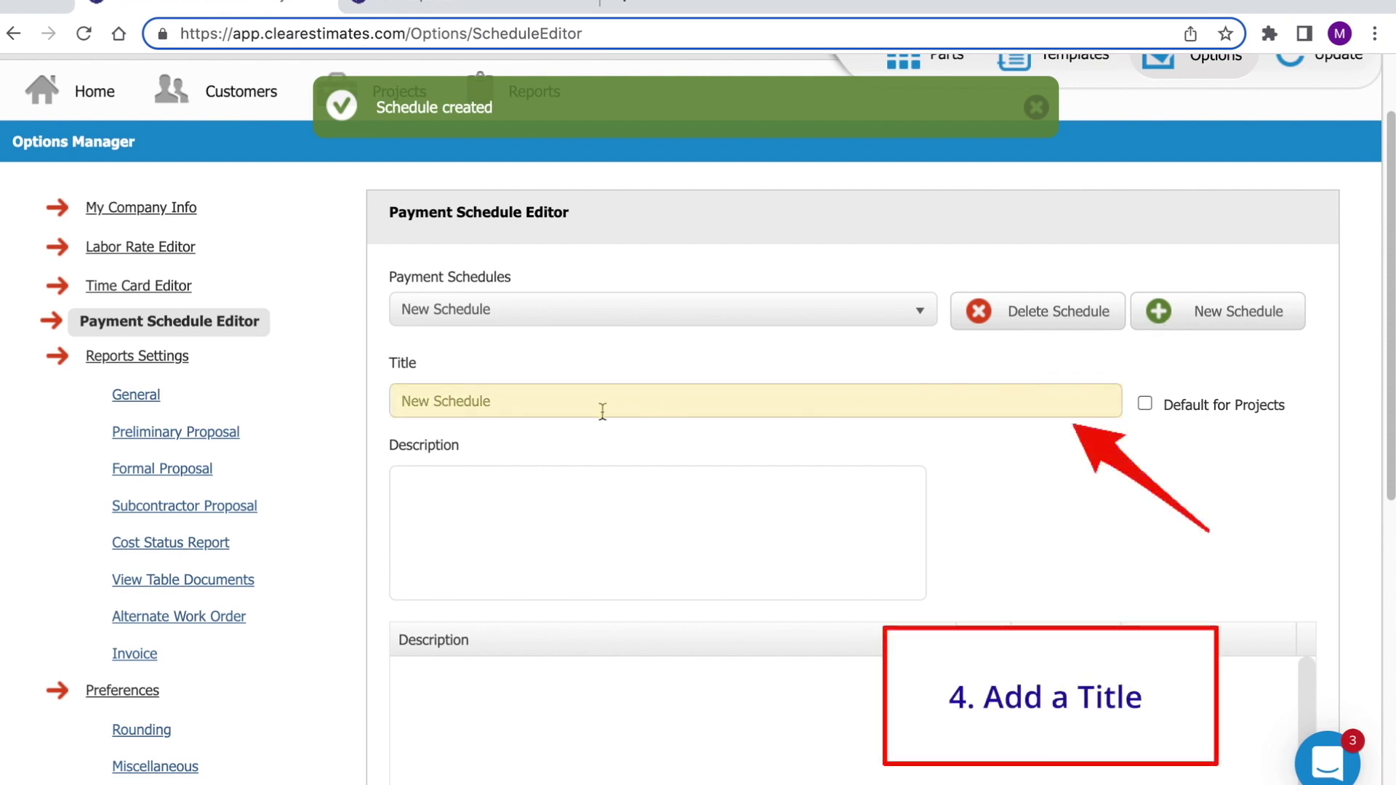
left_click_drag(492, 404, 392, 406)
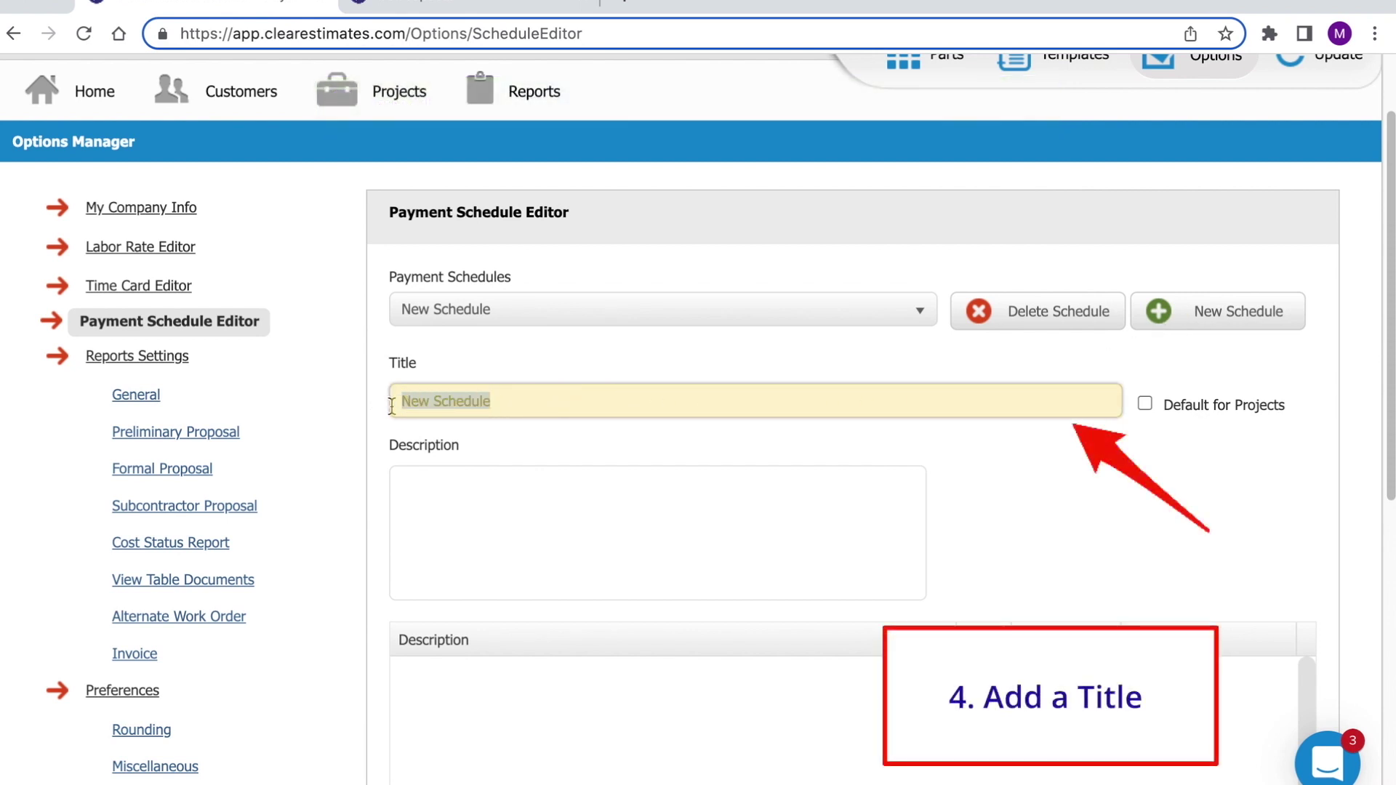
type("New Inter")
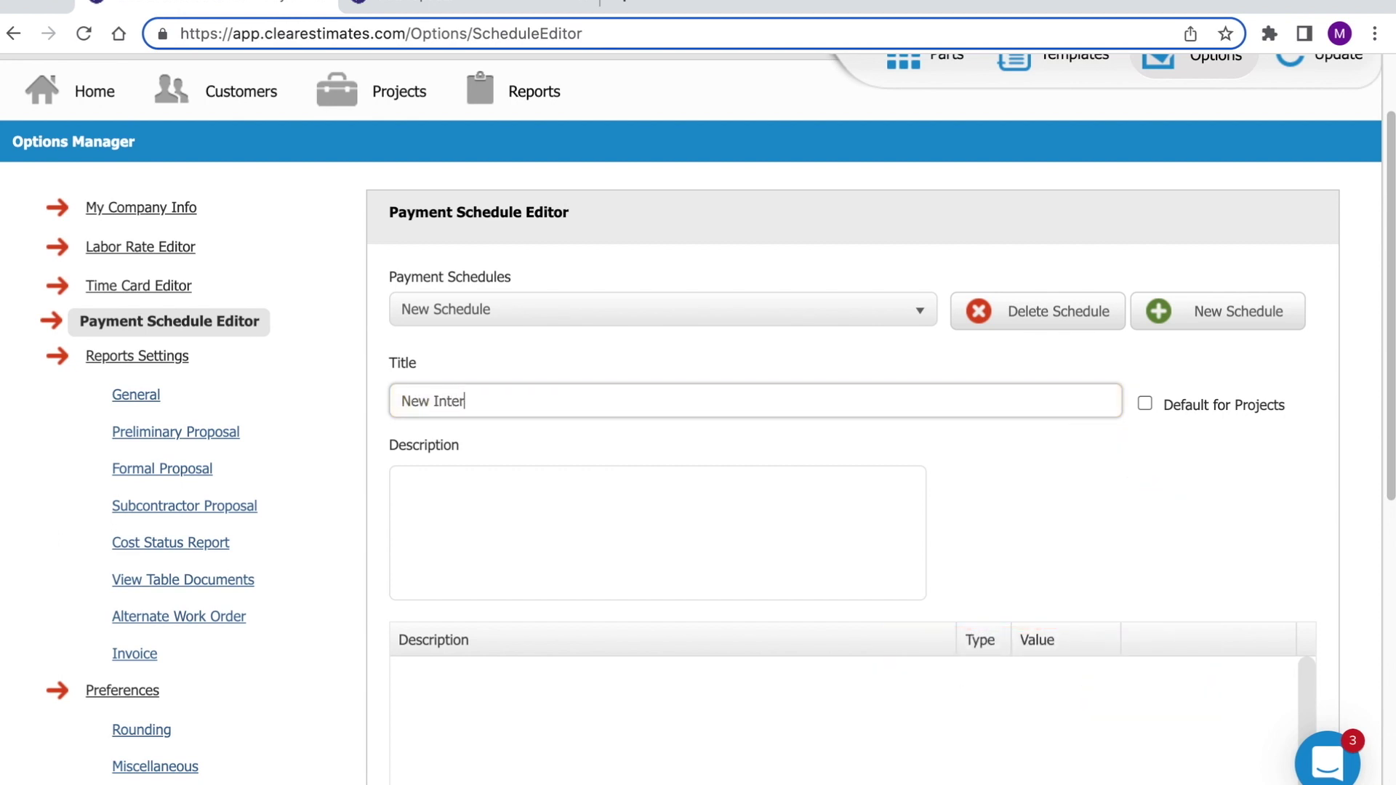
type("ior Kitchen Payment Sched")
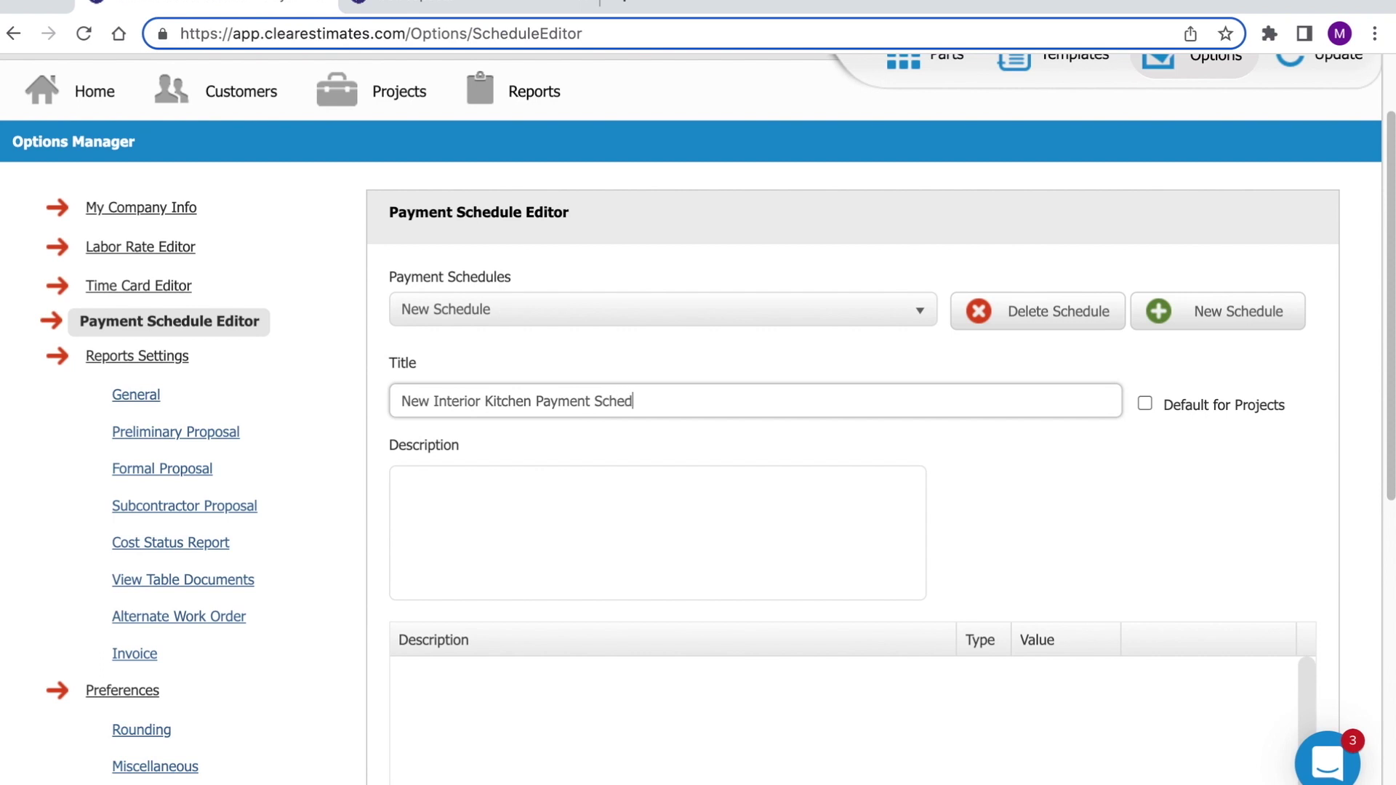
type("ule")
left_click(1033, 477)
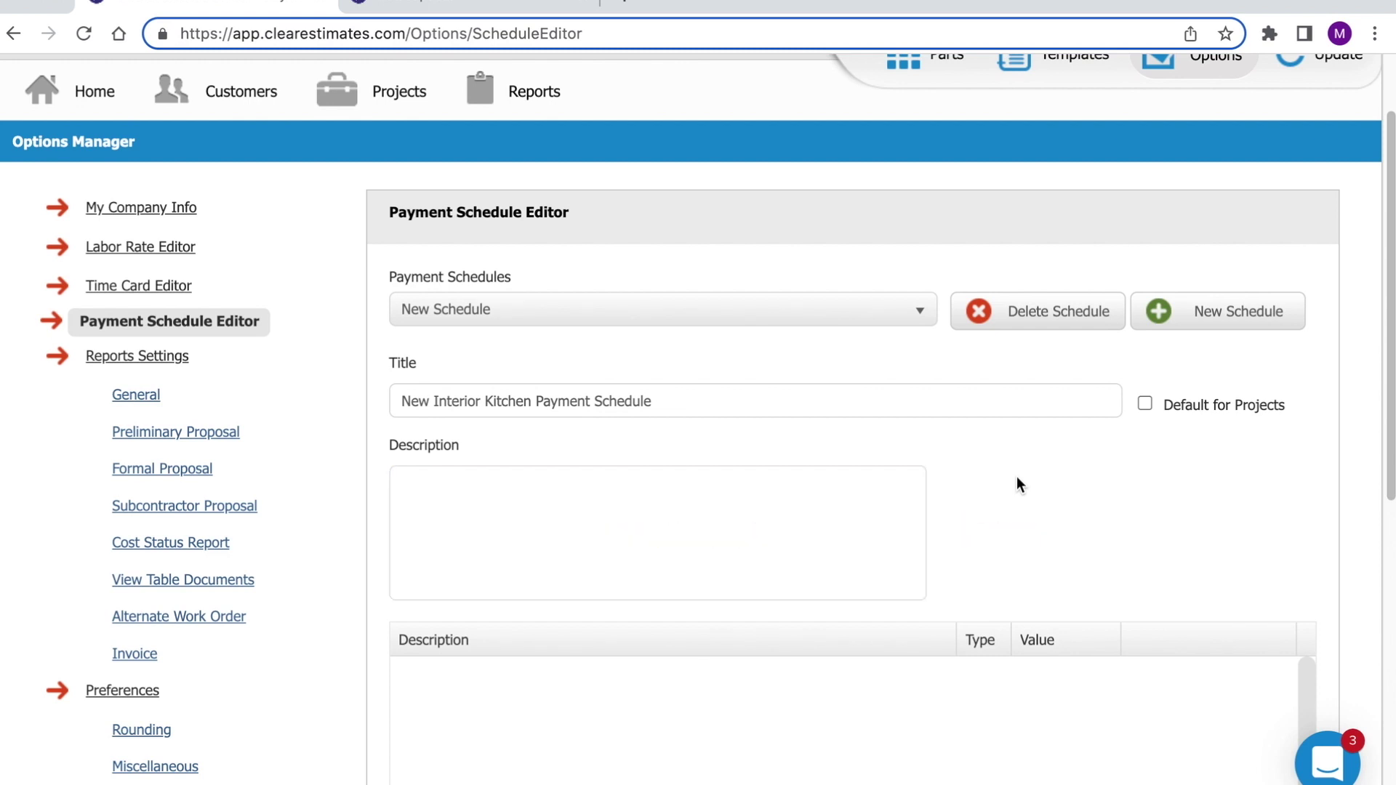
scroll(1018, 483, "down", 3)
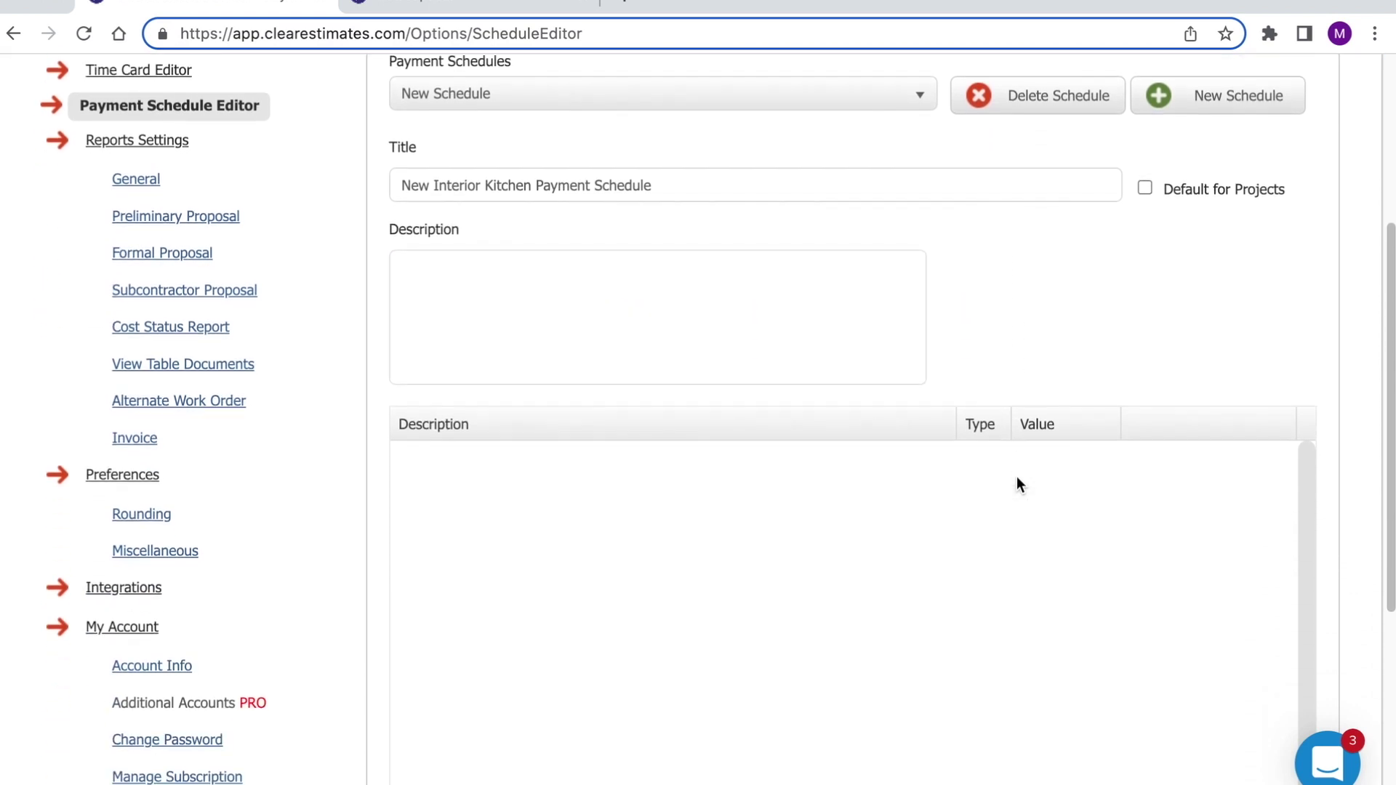
scroll(1016, 484, "down", 3)
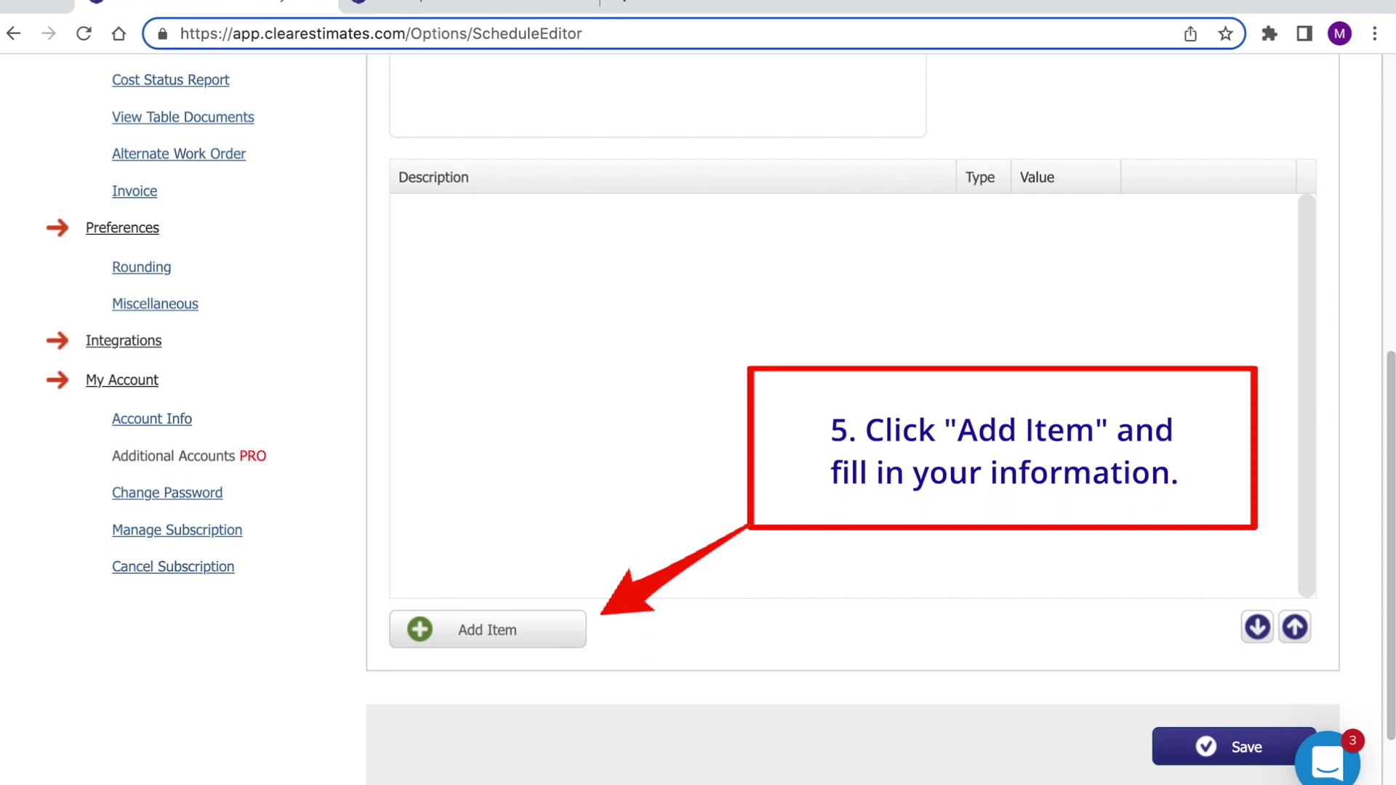
Step: Draft an item described 'Initial Deposit 25%' with type Percentage of and value 25
left_click(502, 632)
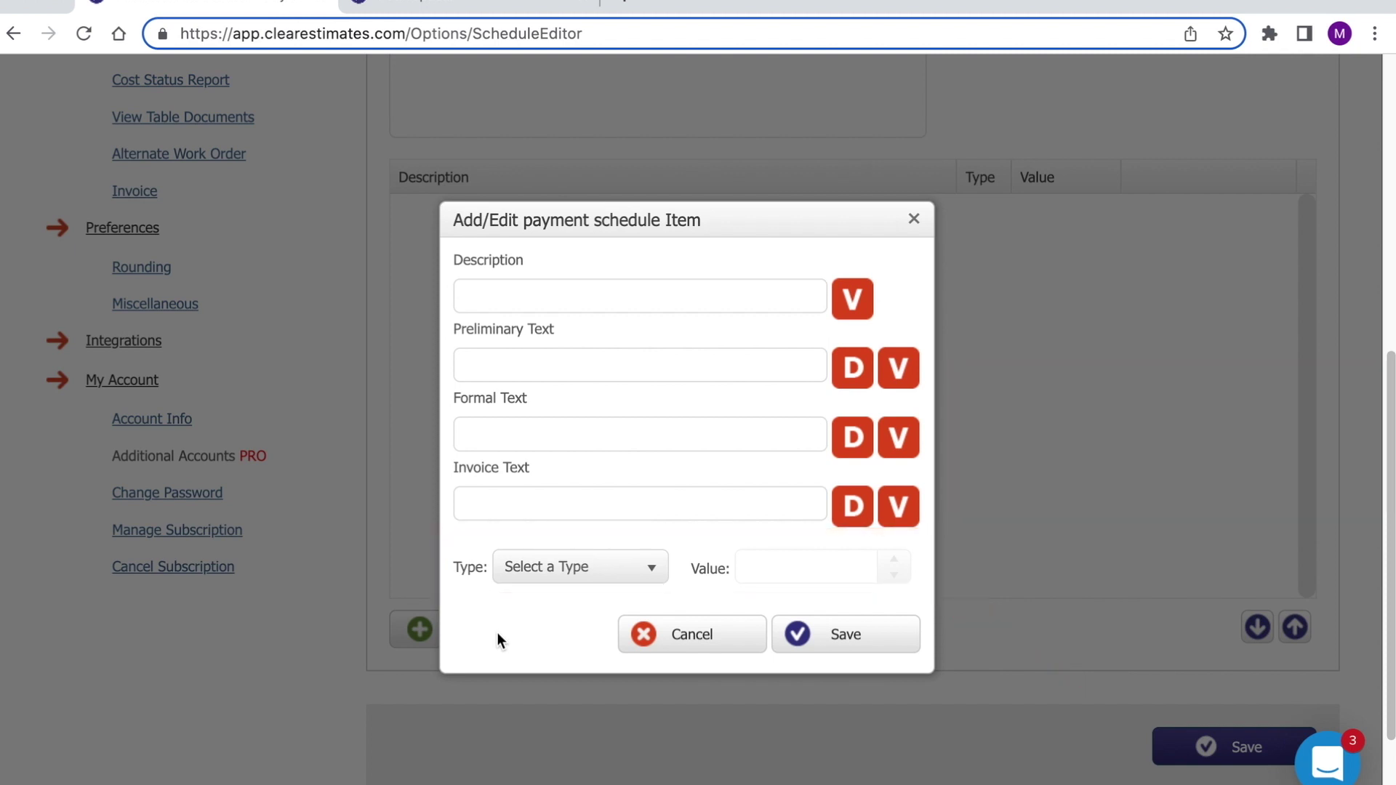
left_click(556, 298)
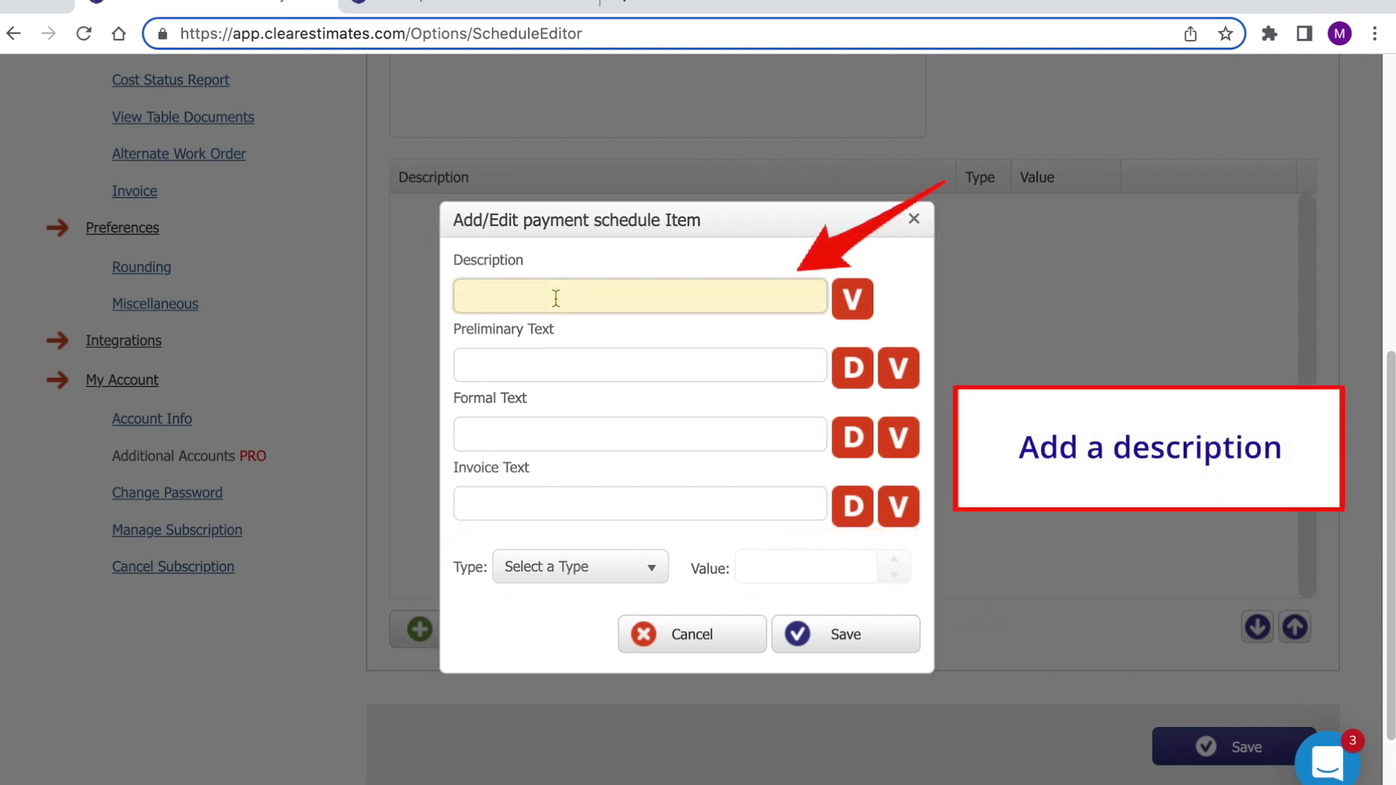
type("Initial Deposit 25%")
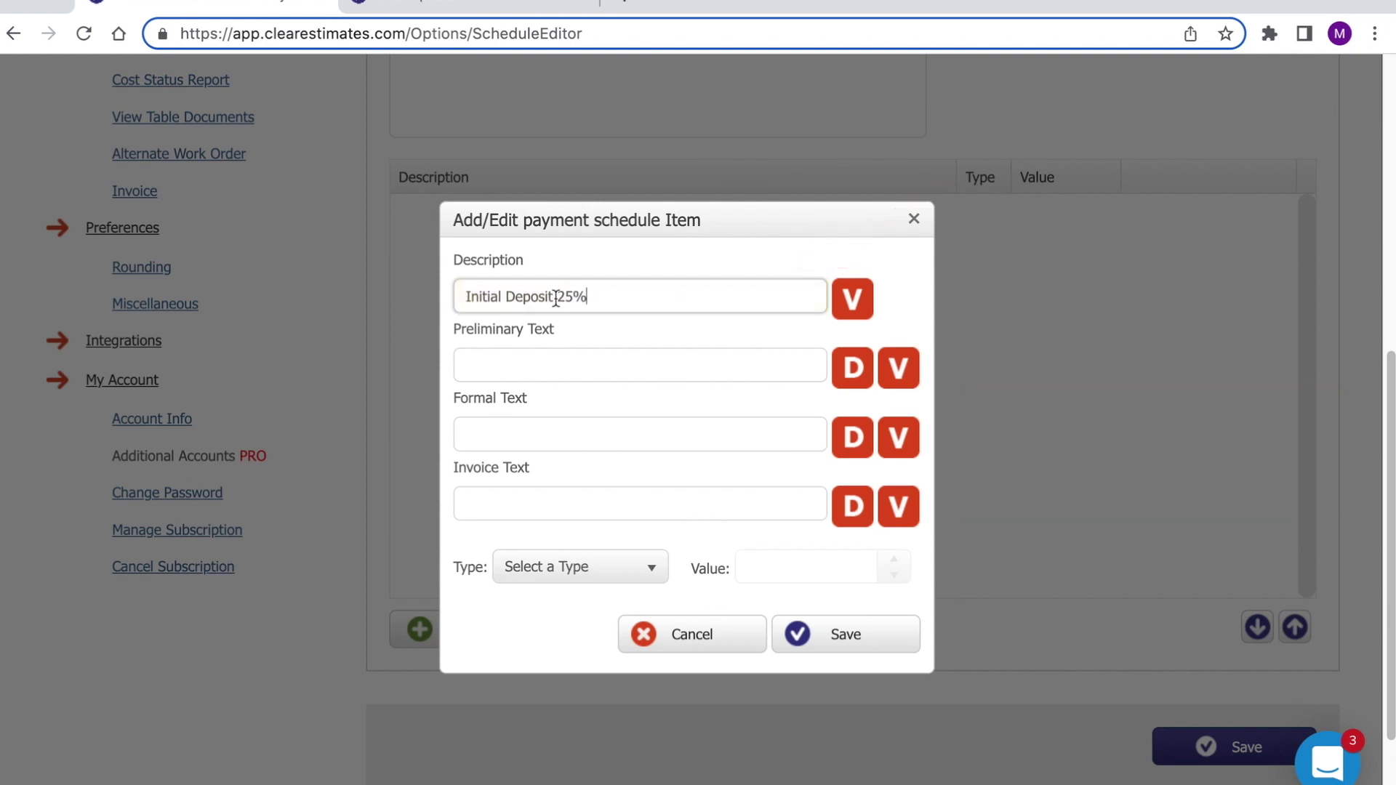
left_click(647, 258)
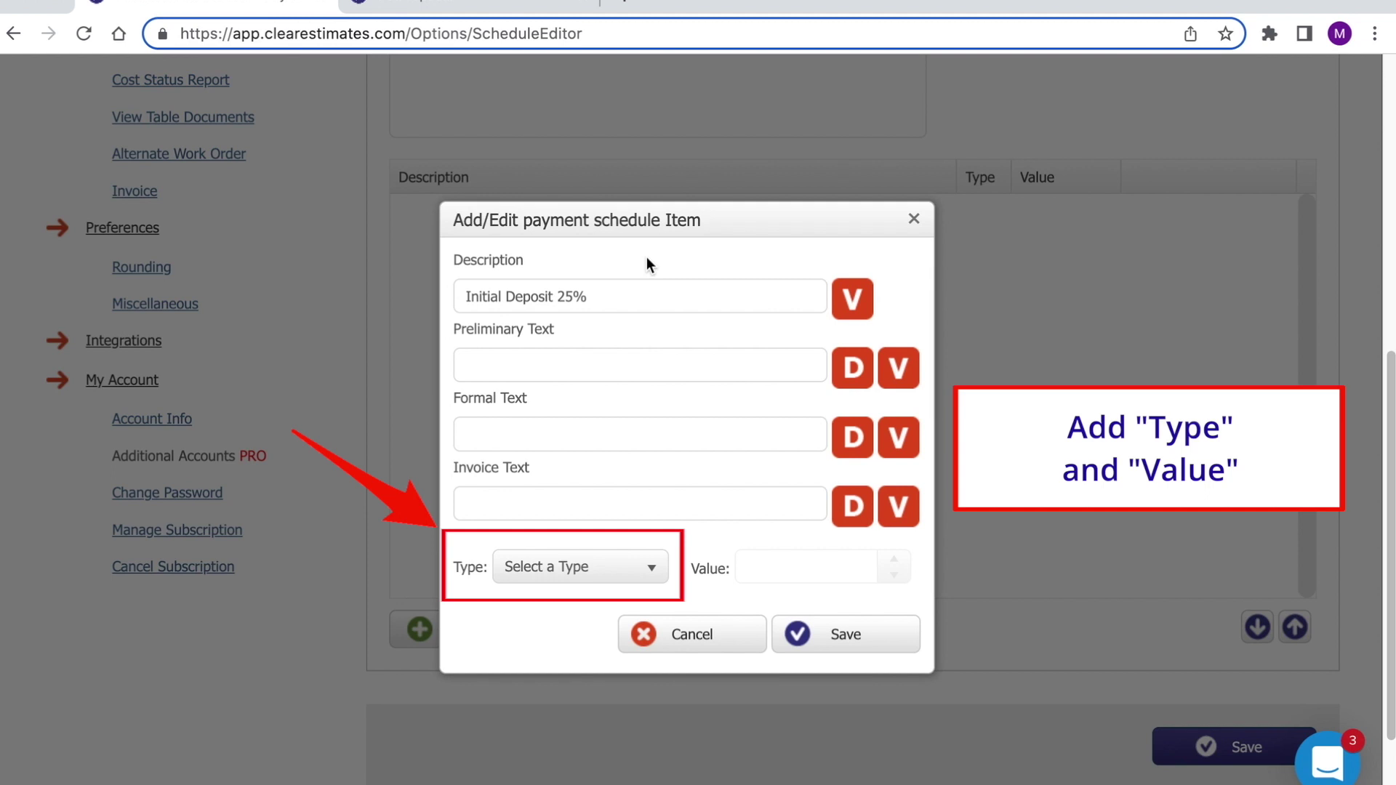
left_click(606, 568)
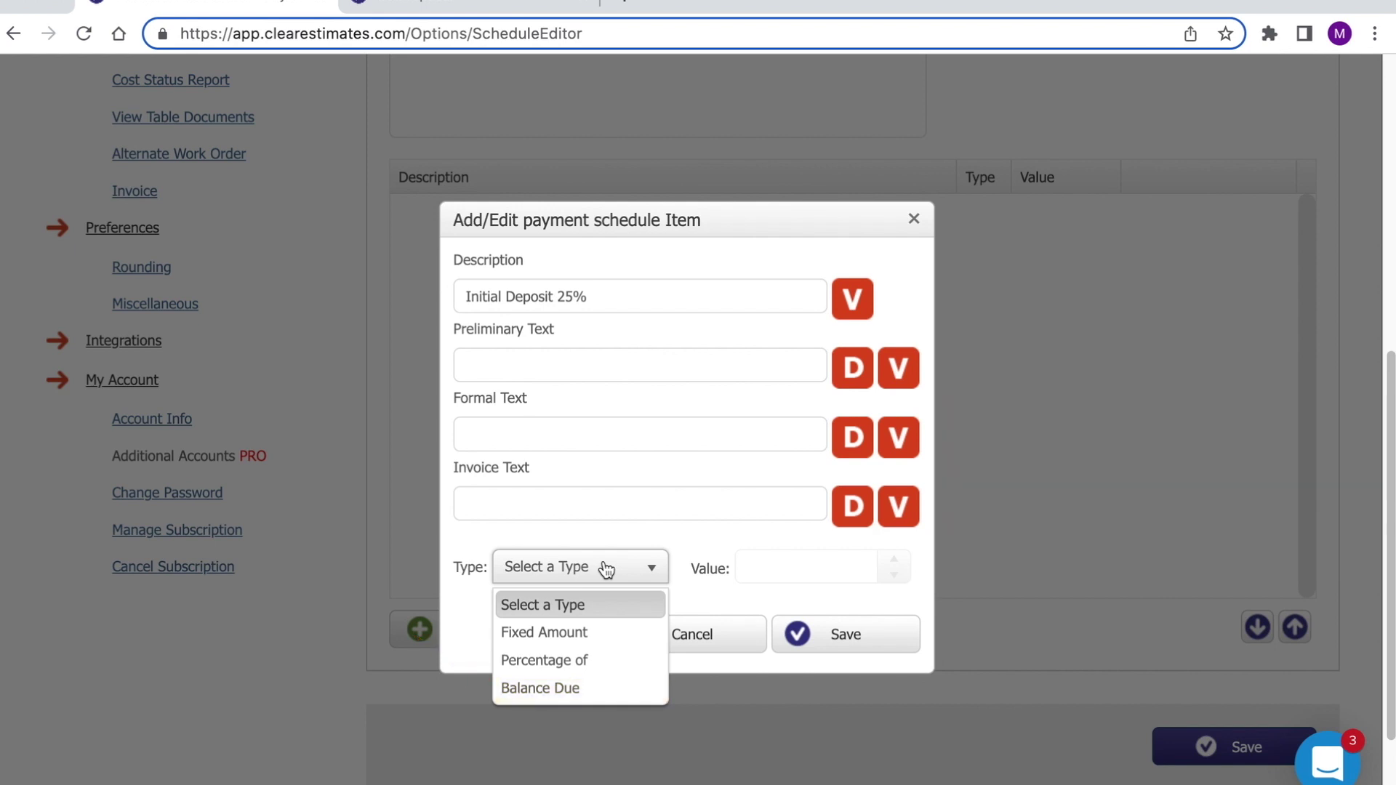
left_click(591, 661)
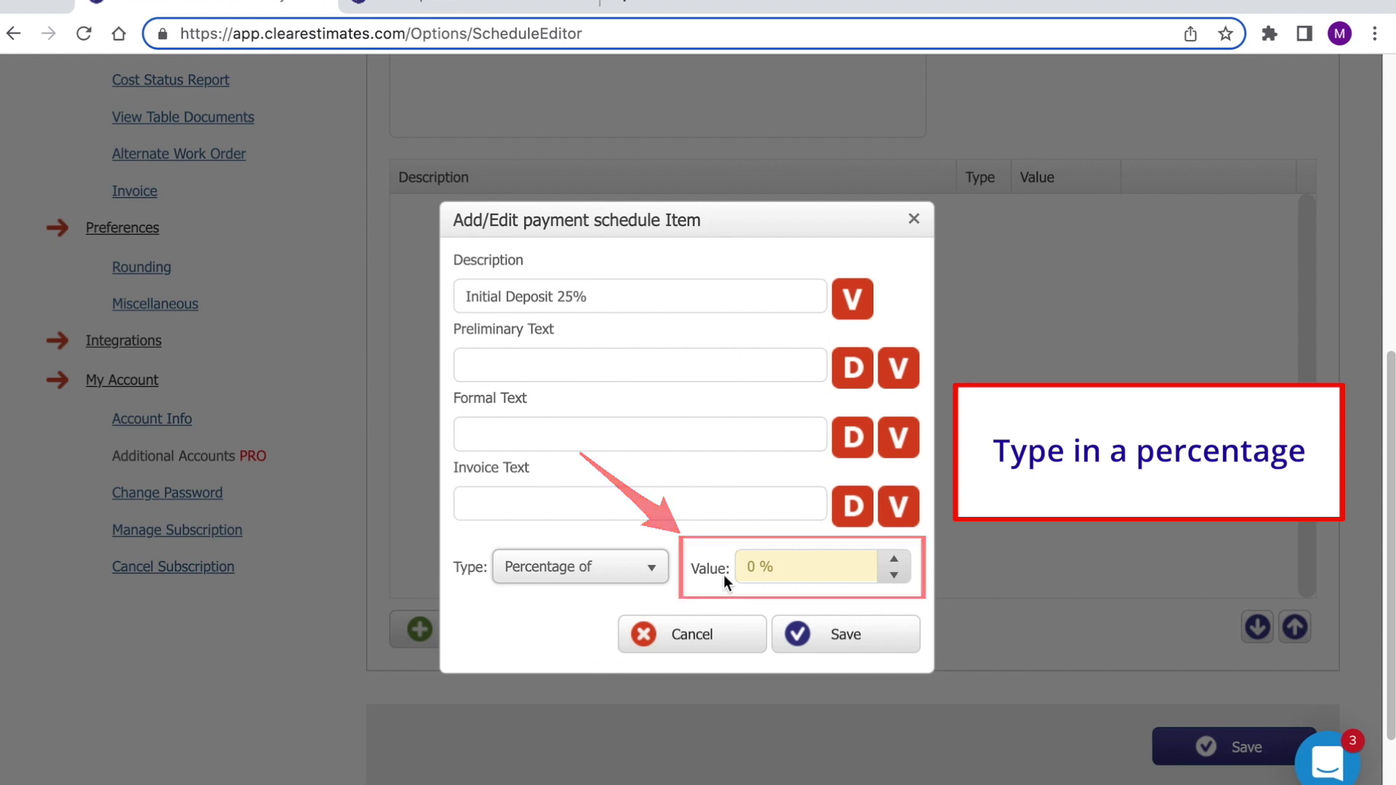
left_click(744, 568)
type("25")
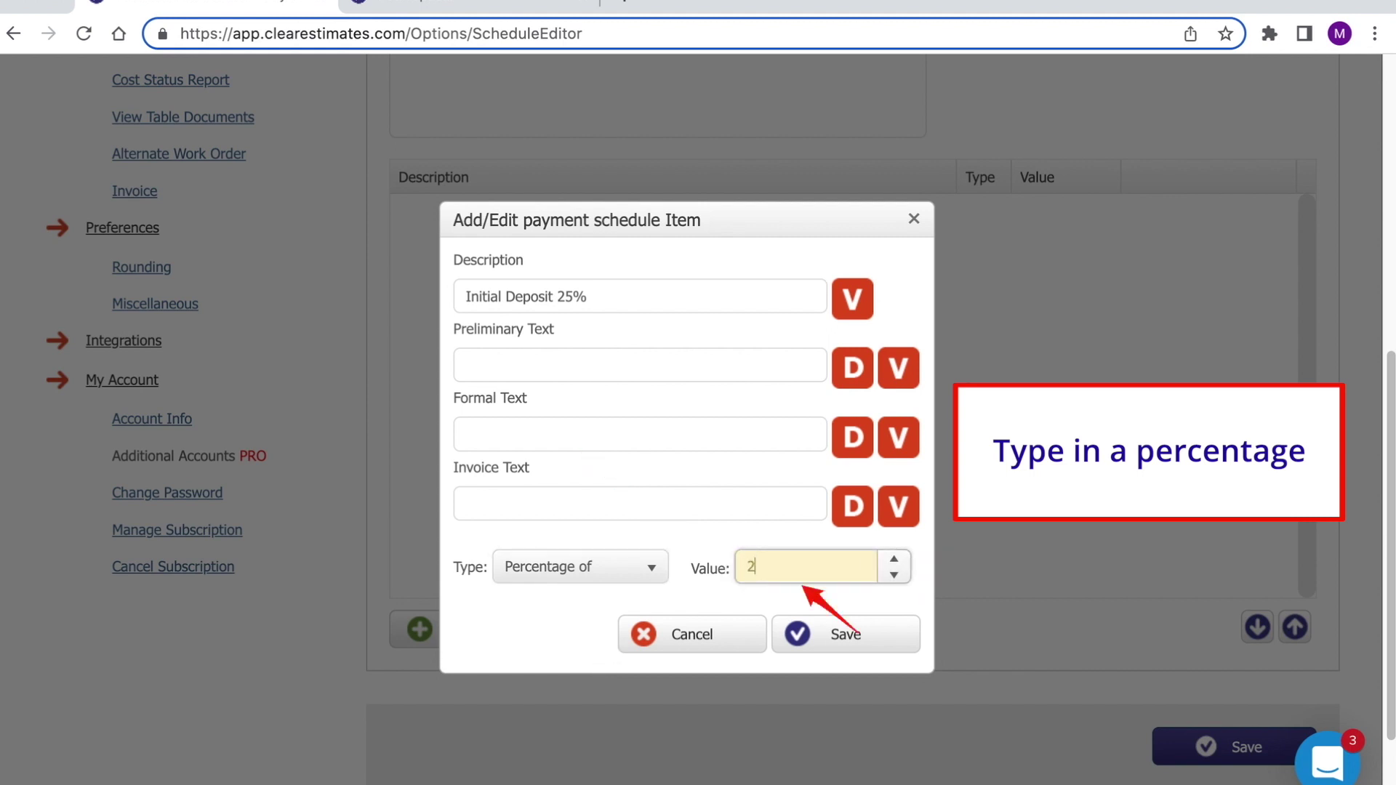
left_click(562, 616)
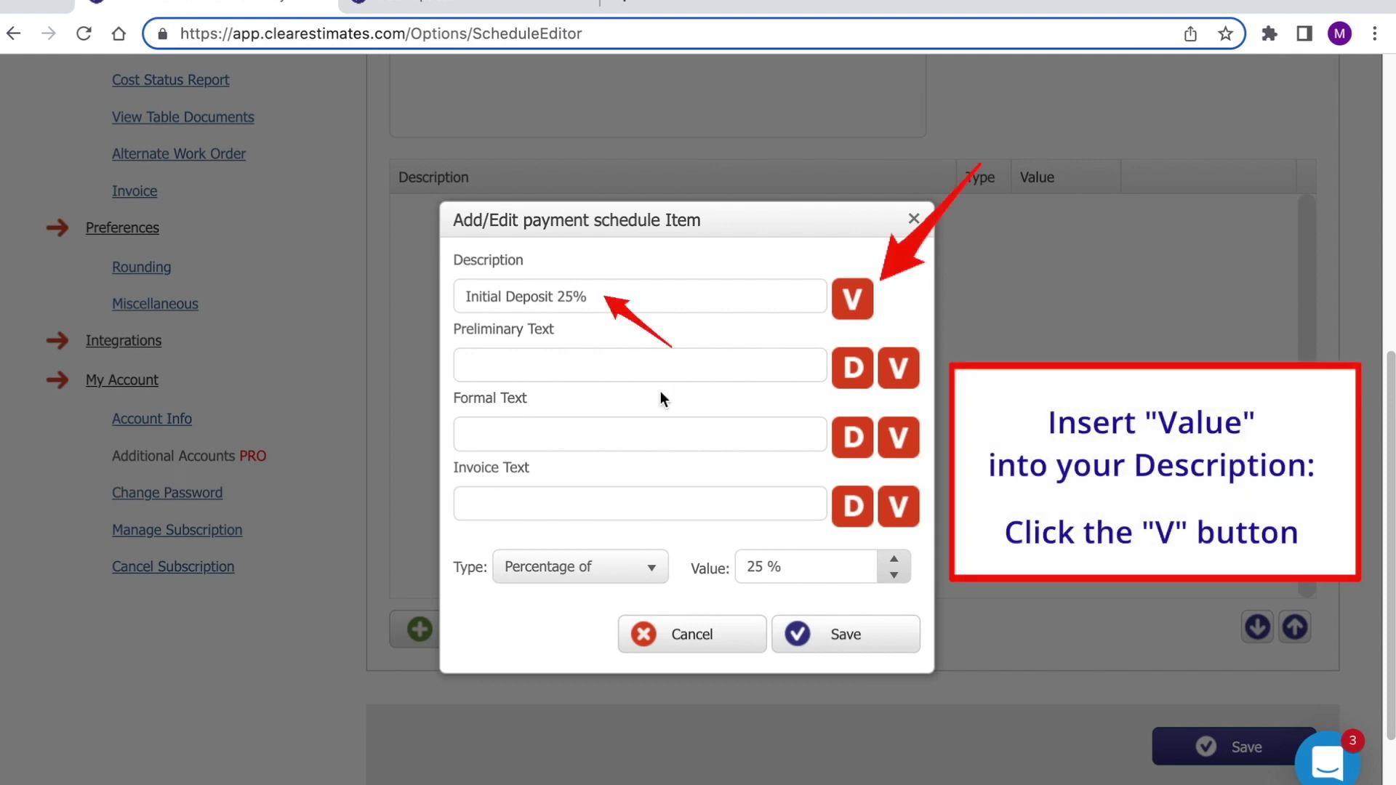
Step: Append [val] to the description, copy it into preliminary, formal and invoice text, and save
left_click(669, 295)
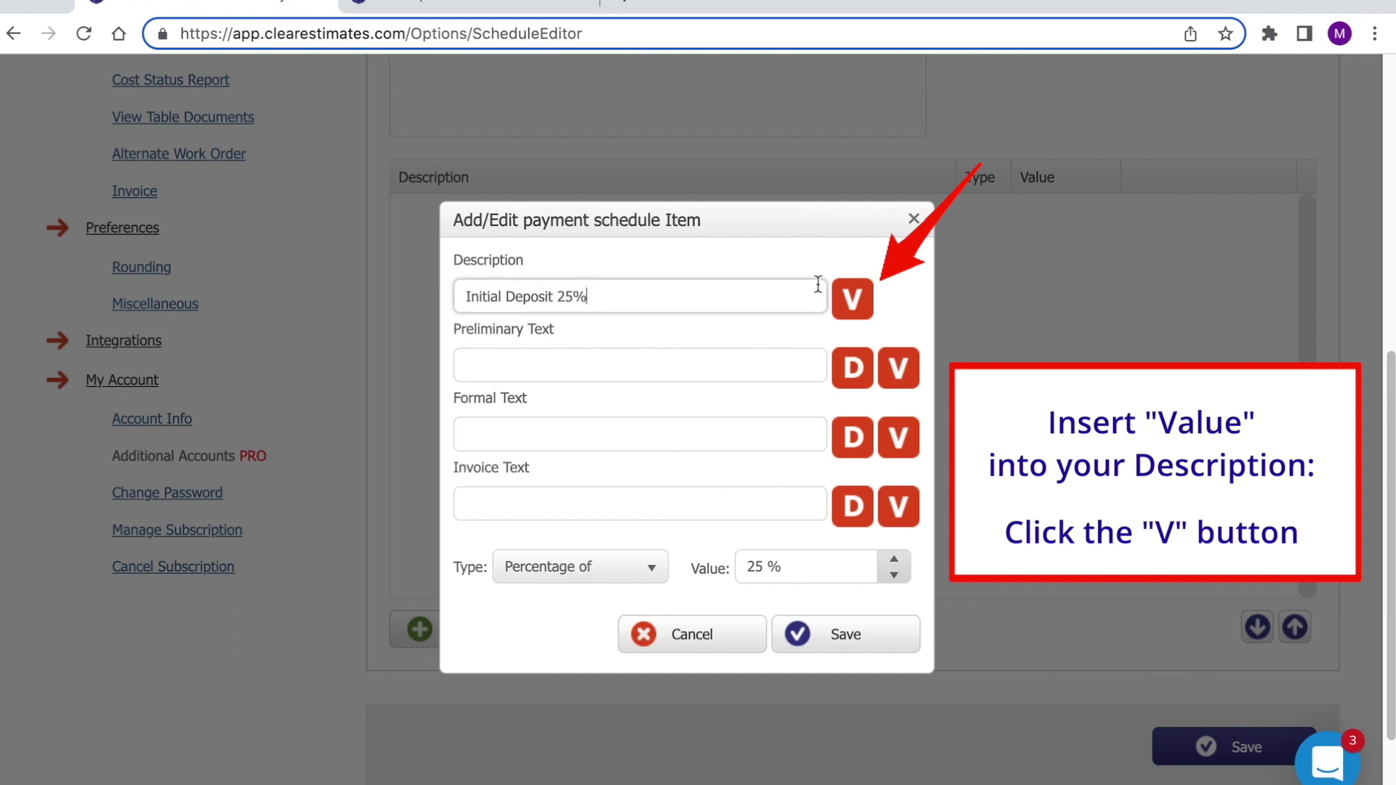
left_click(853, 309)
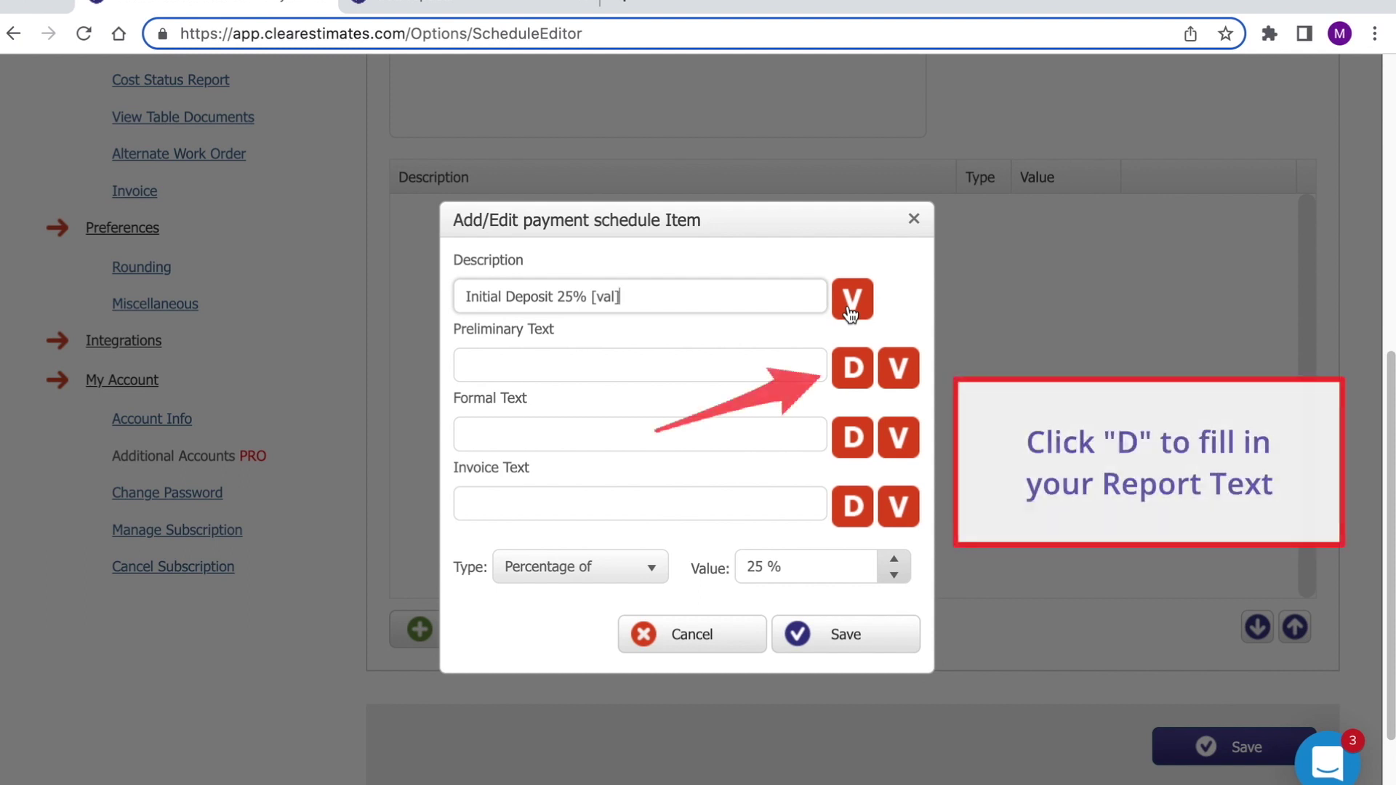
left_click(852, 377)
left_click(852, 440)
left_click(852, 502)
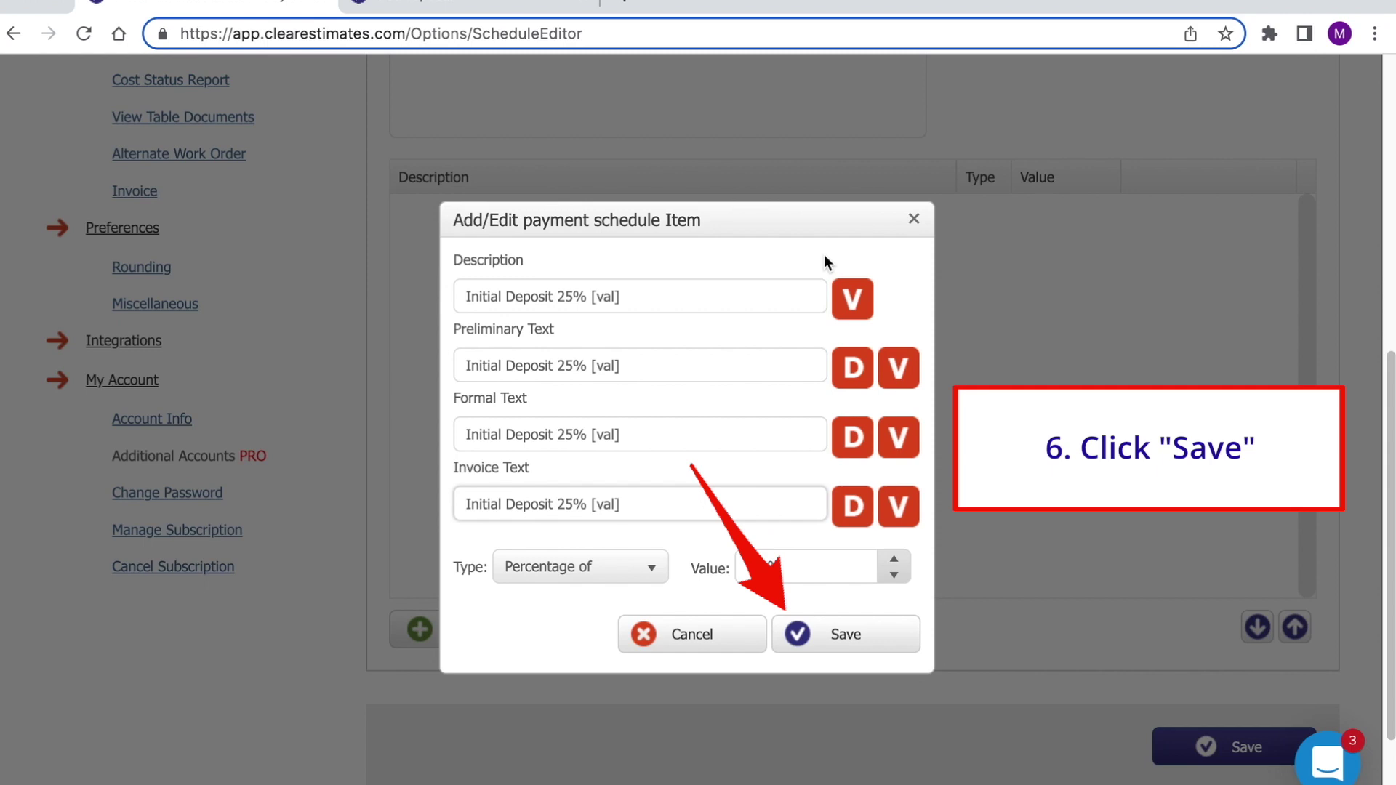
left_click(862, 637)
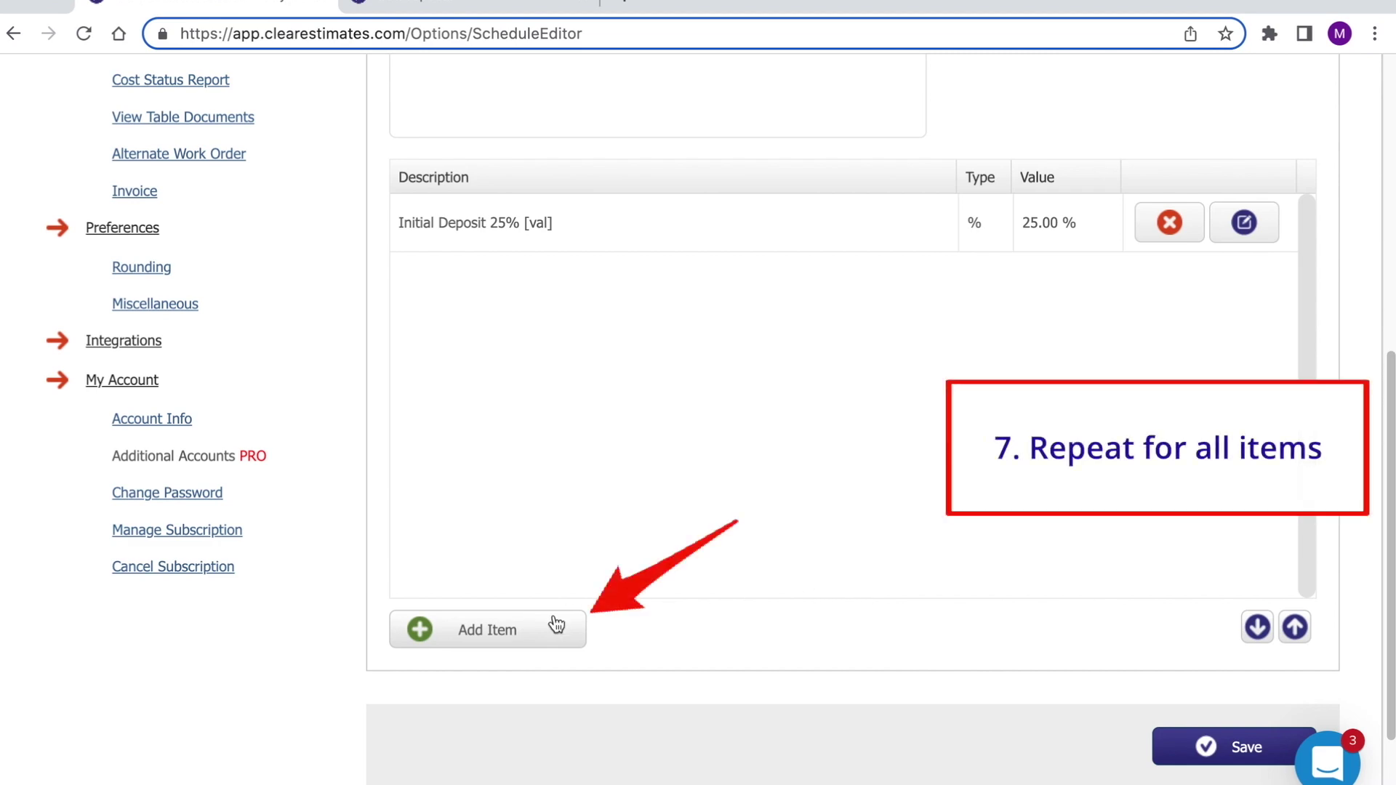
Step: Start a new item 'Two Week Checkin 25%' of type Percentage of with value 25
left_click(487, 633)
left_click(658, 300)
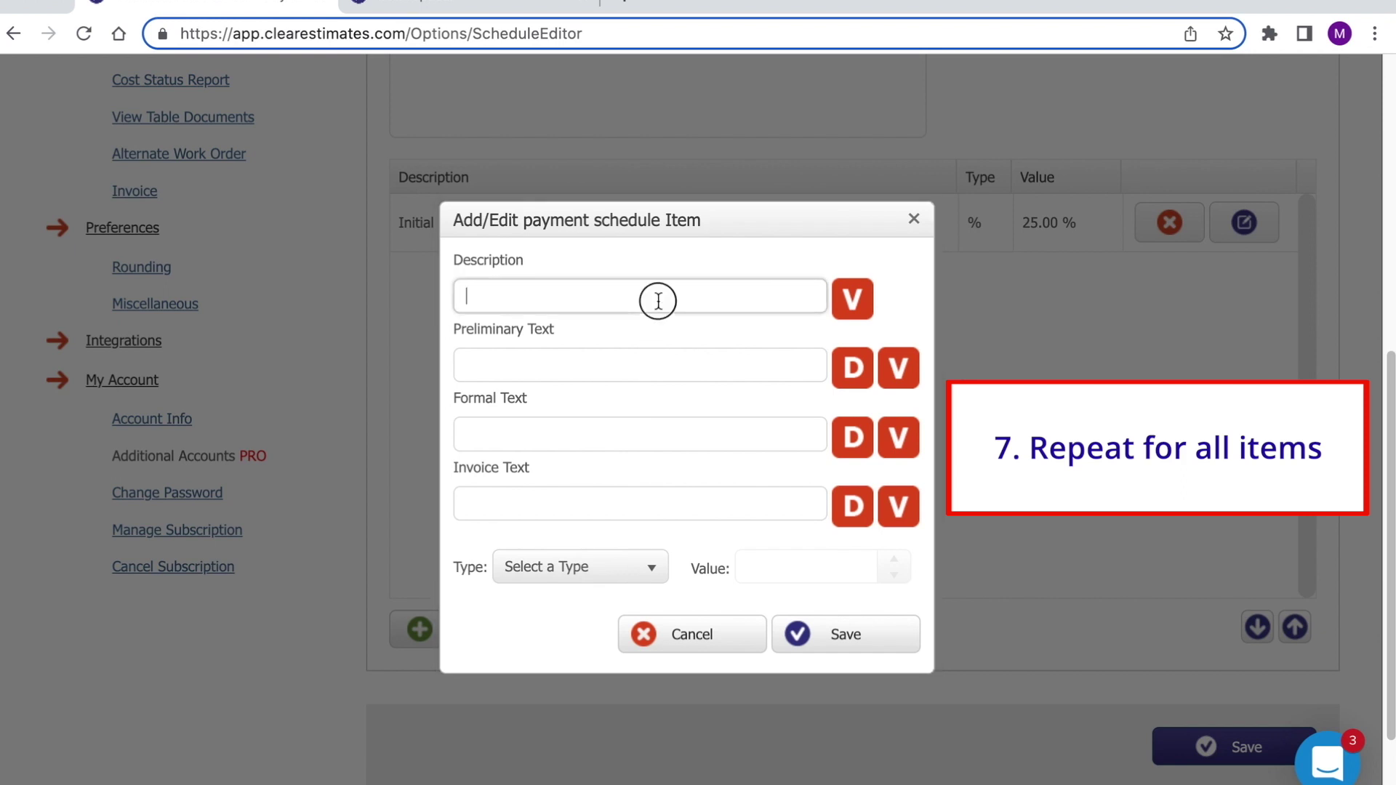
type("Two Week")
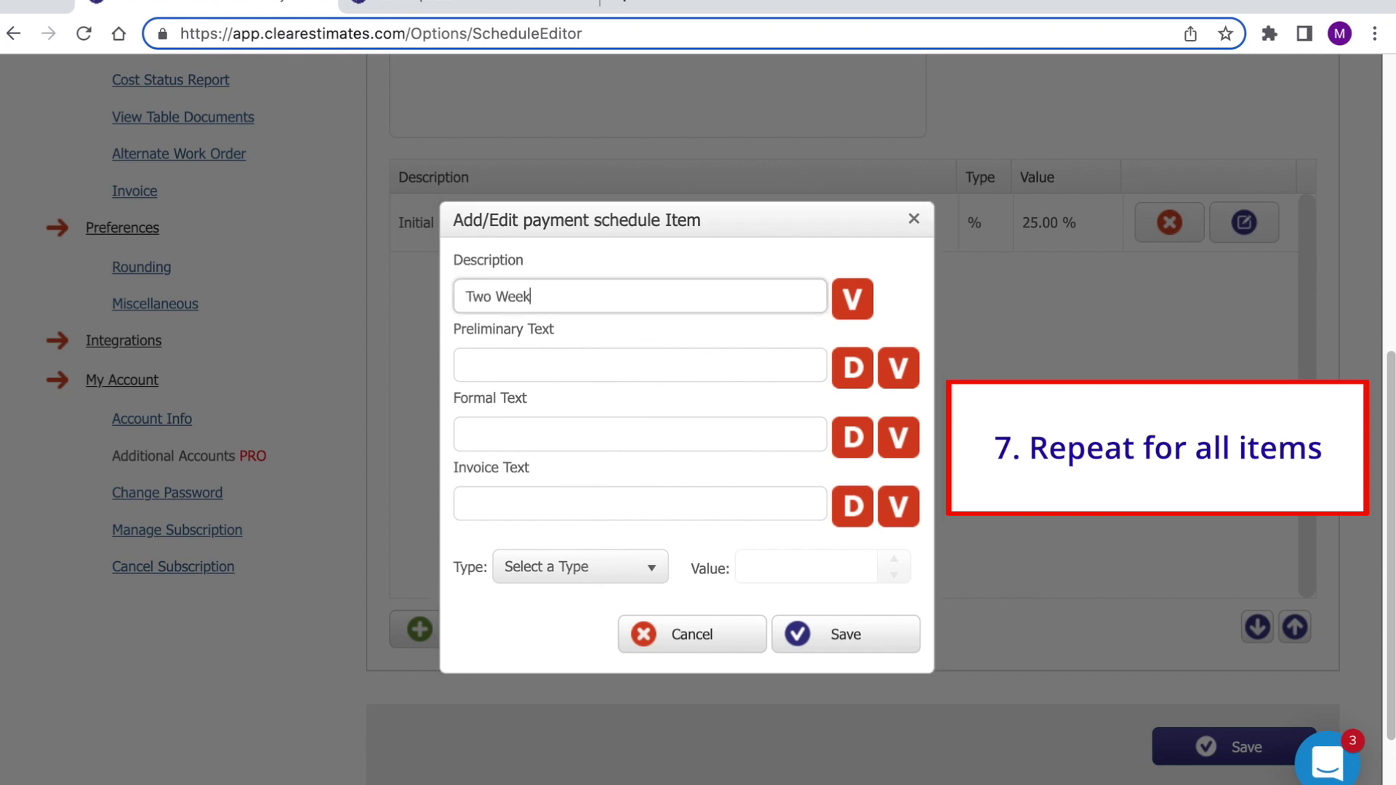
type(" Checkin 25%")
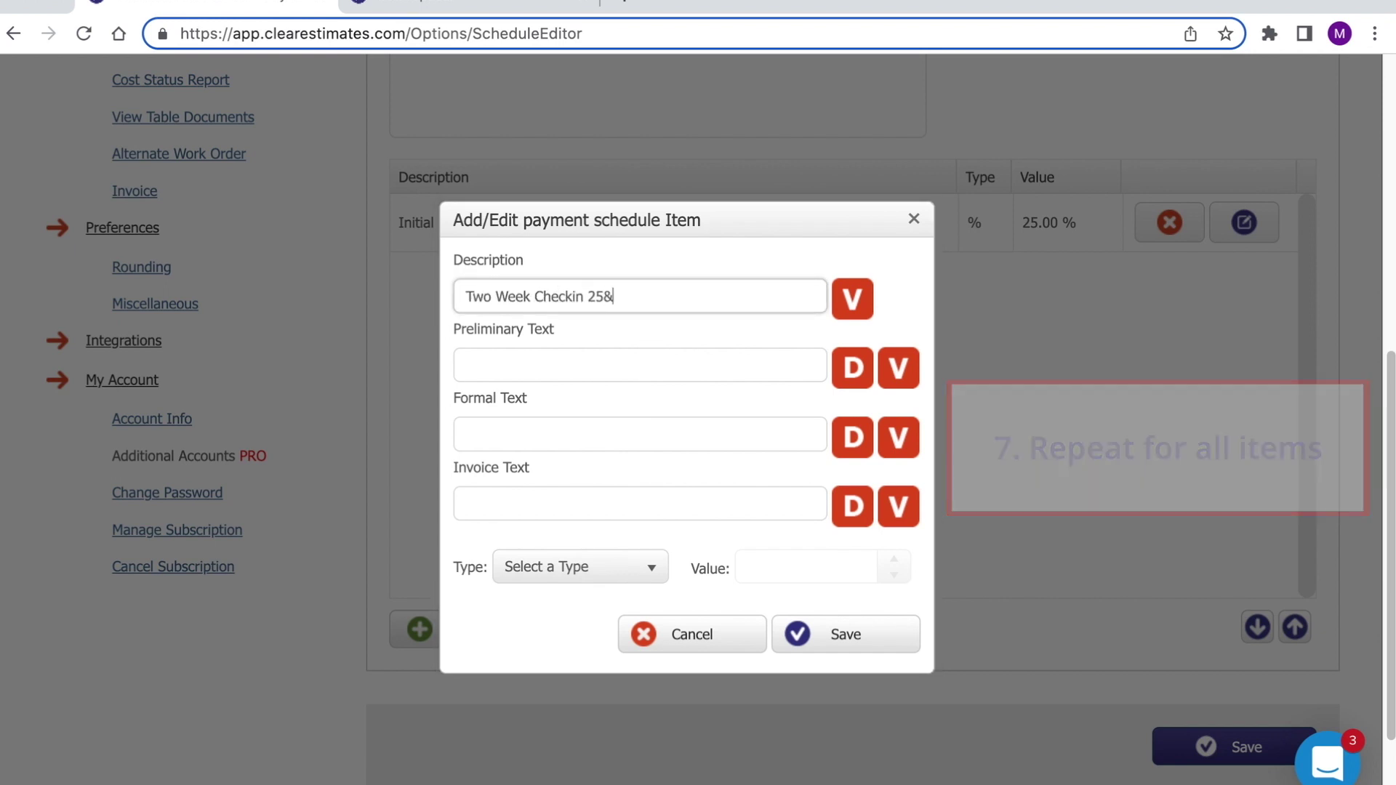
key("BackSpace")
type("%")
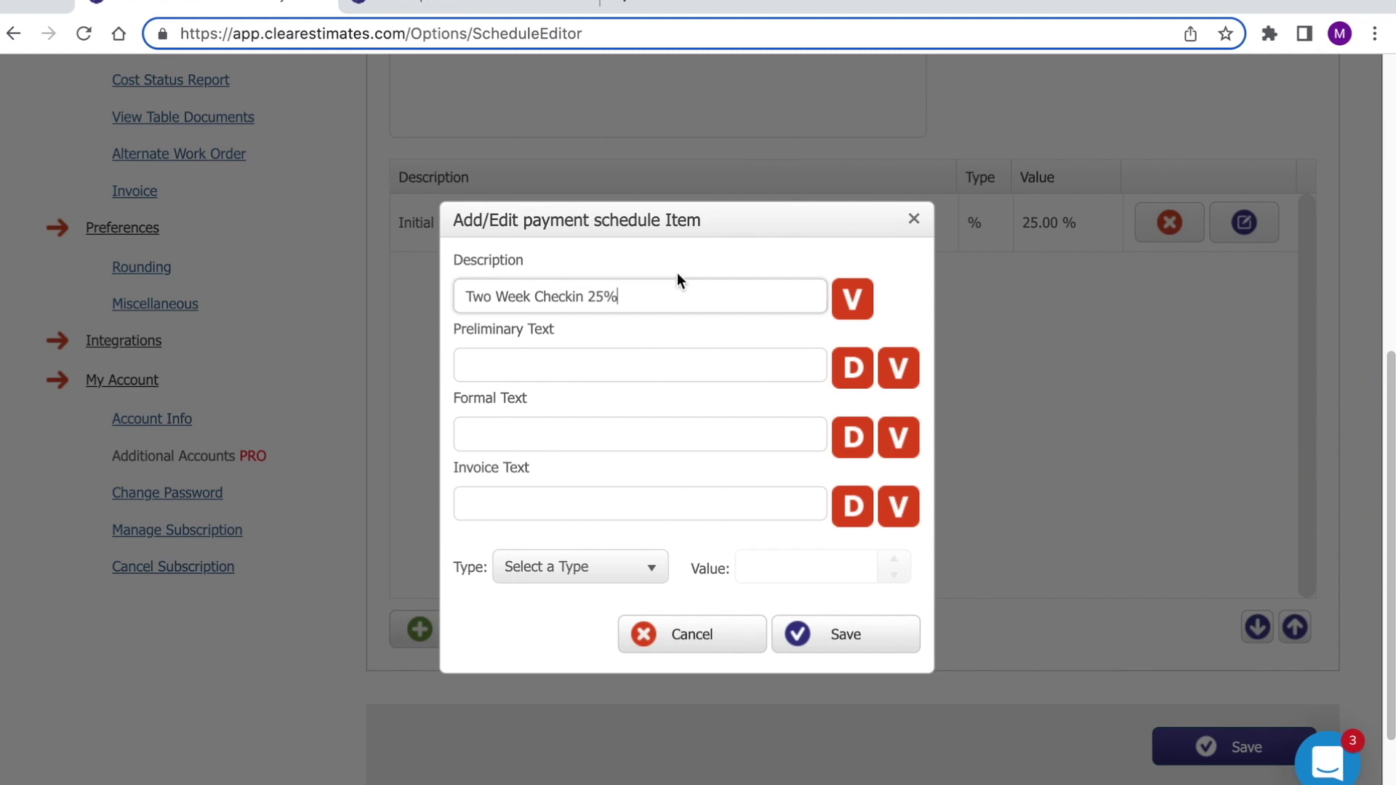
left_click(609, 574)
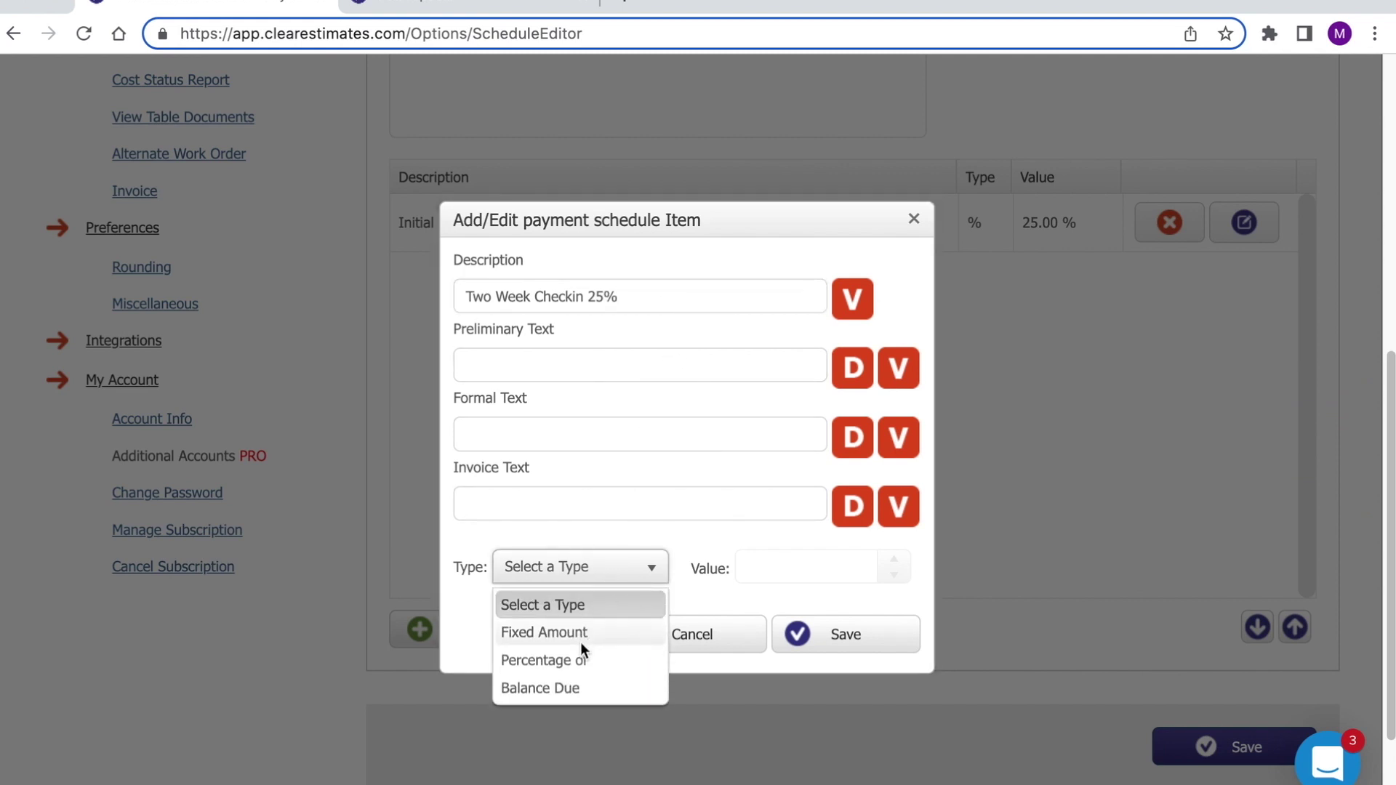
left_click(570, 664)
left_click(696, 568)
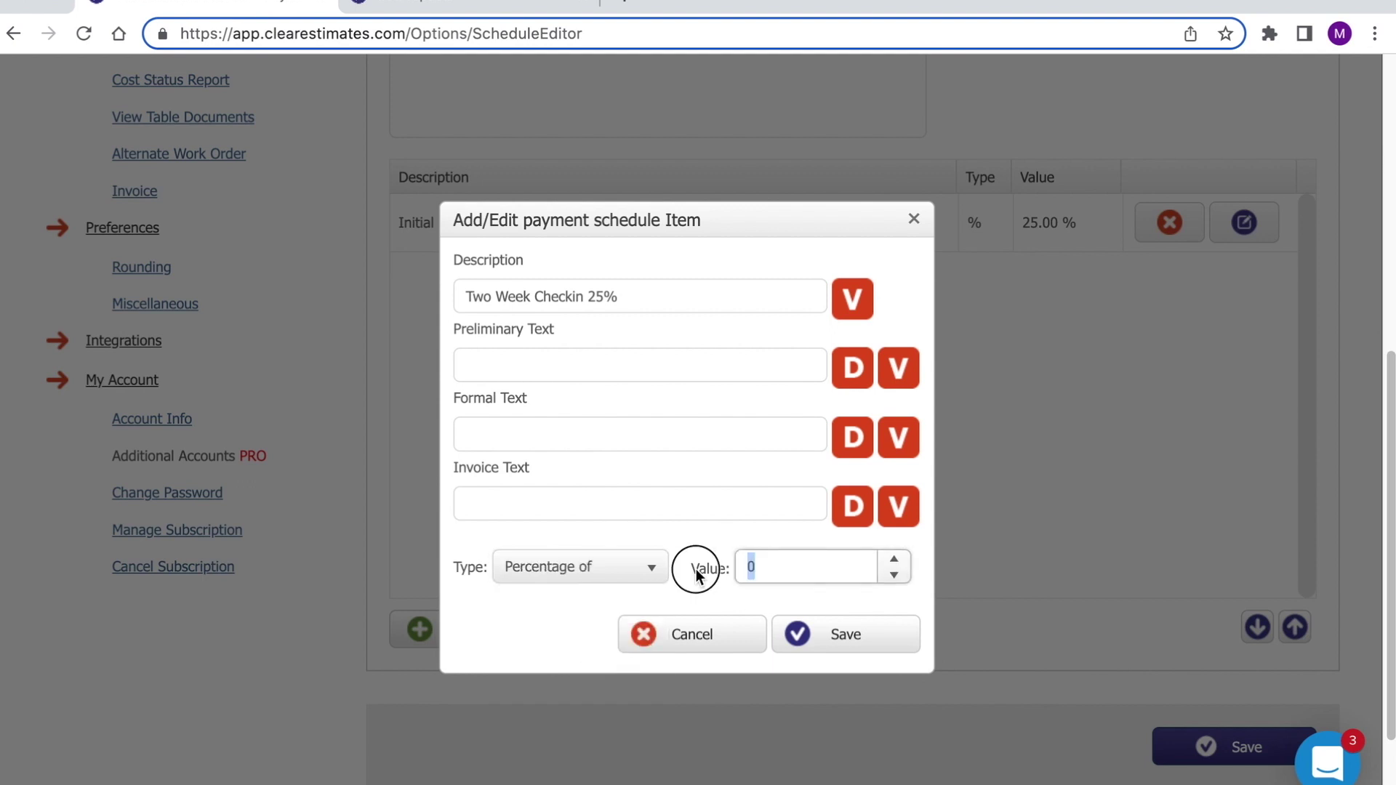
type("25")
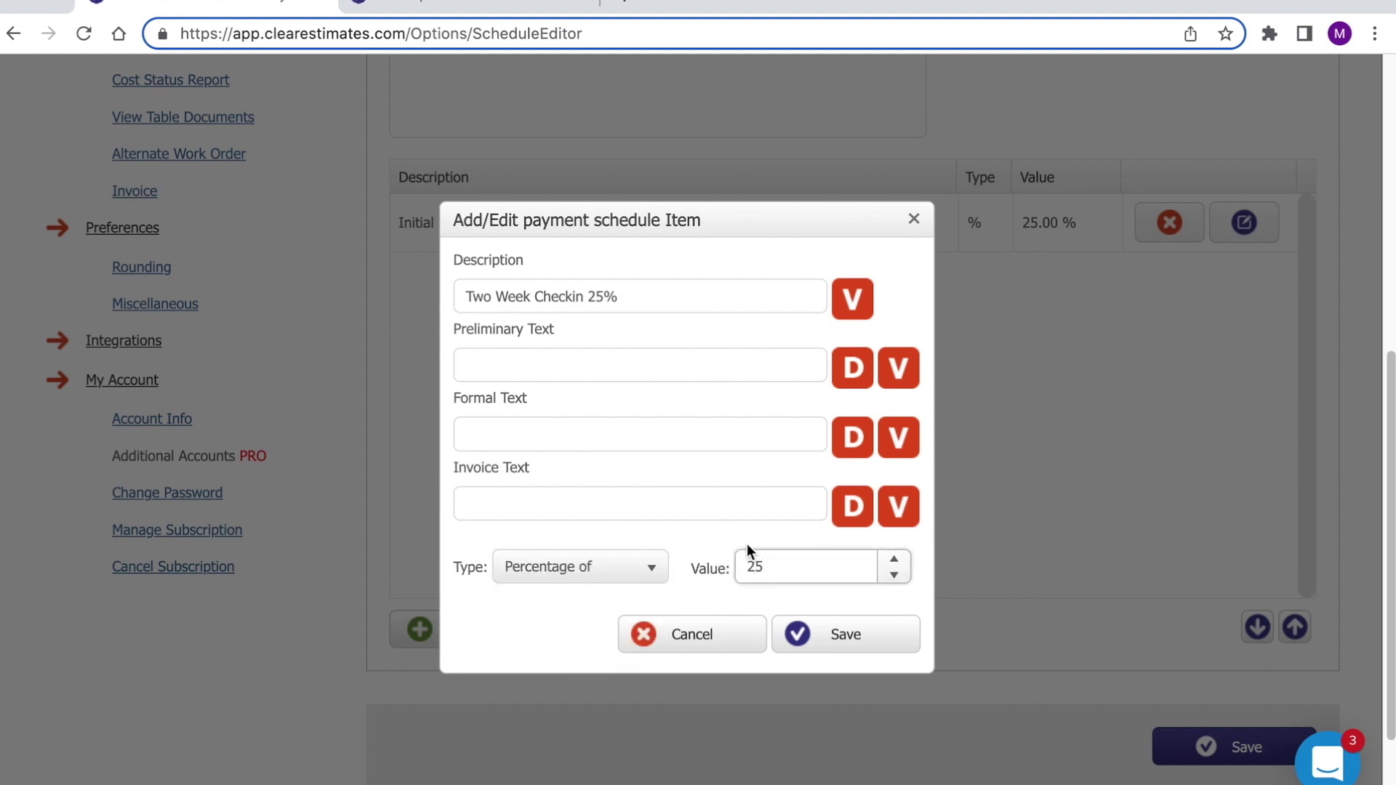
key("Tab")
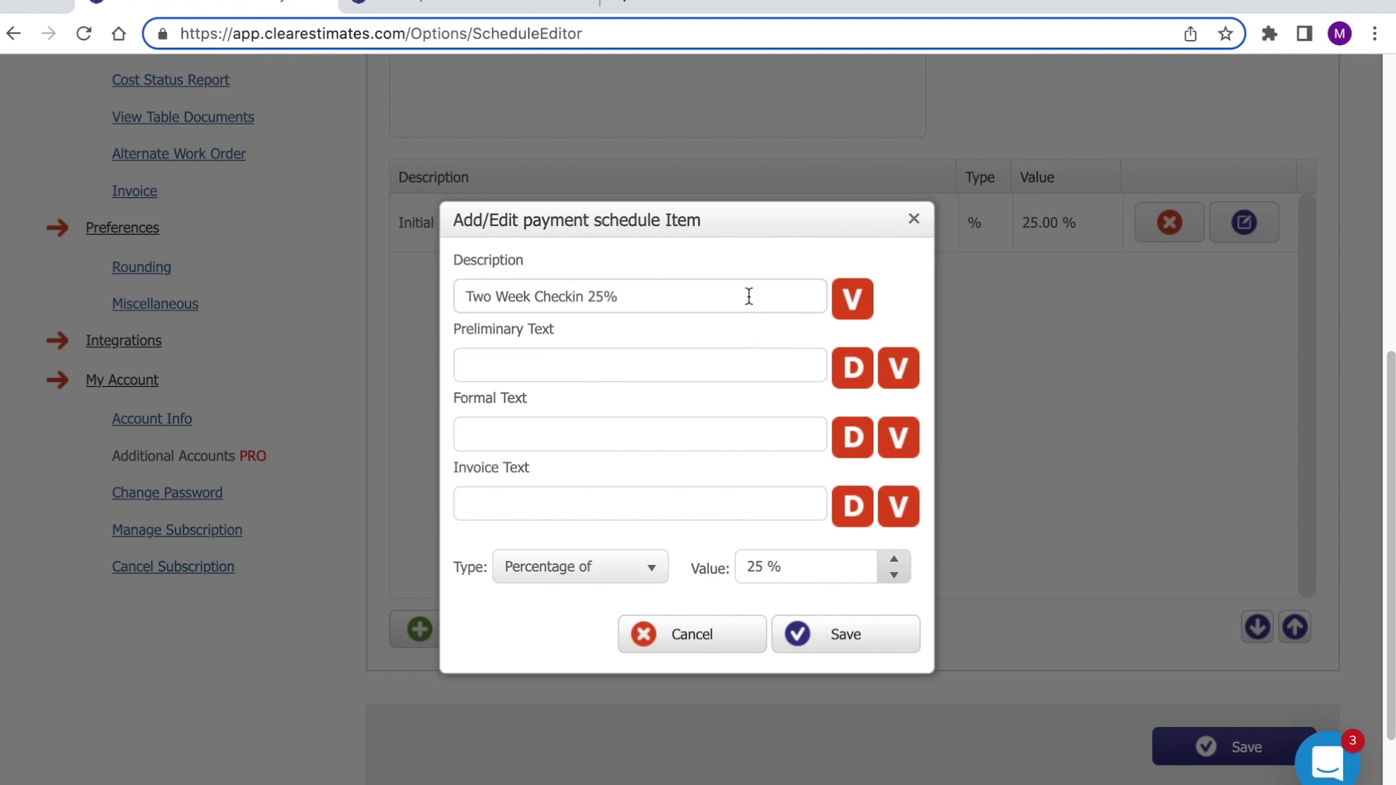
Step: Add the [val] placeholder, fill the three text fields from the description, and save
left_click(700, 294)
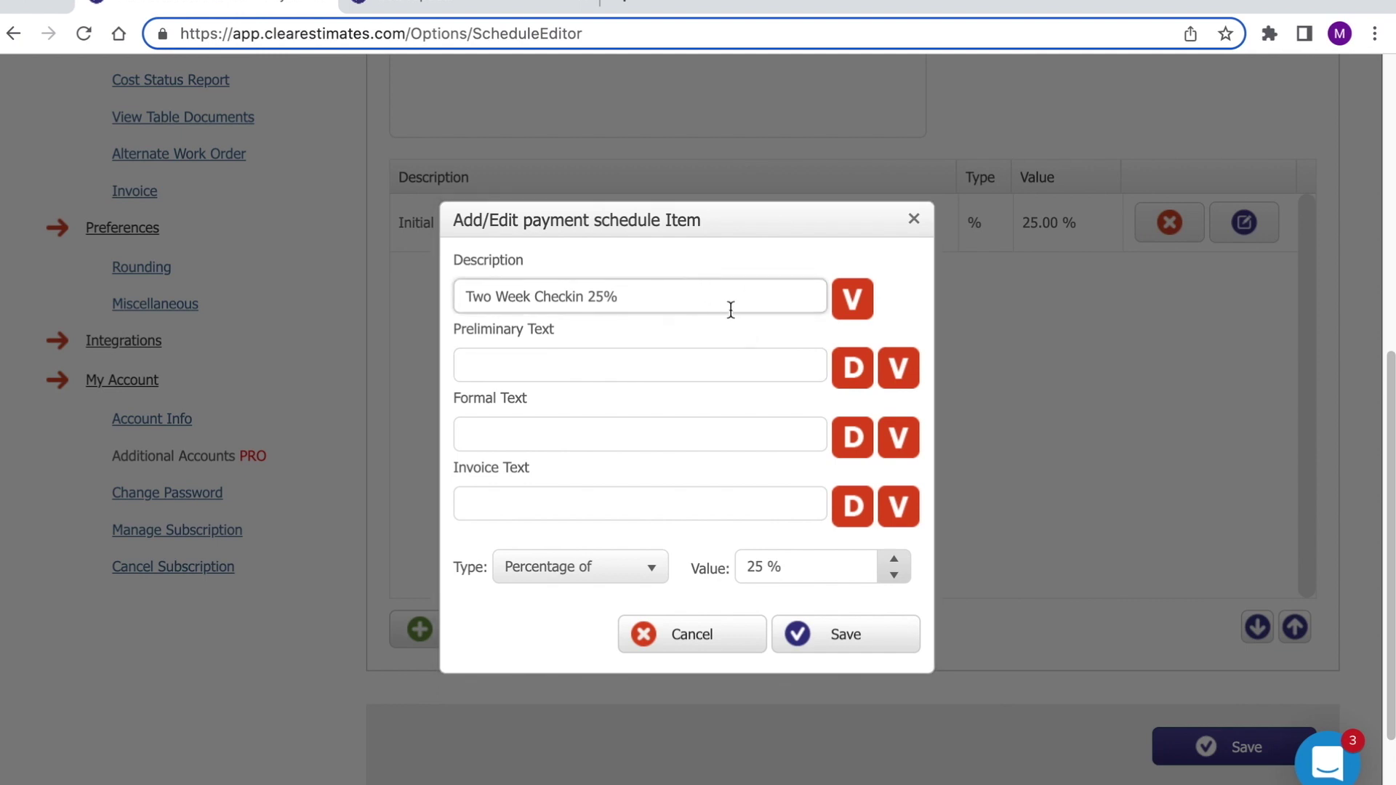
left_click(854, 302)
left_click(847, 364)
left_click(851, 435)
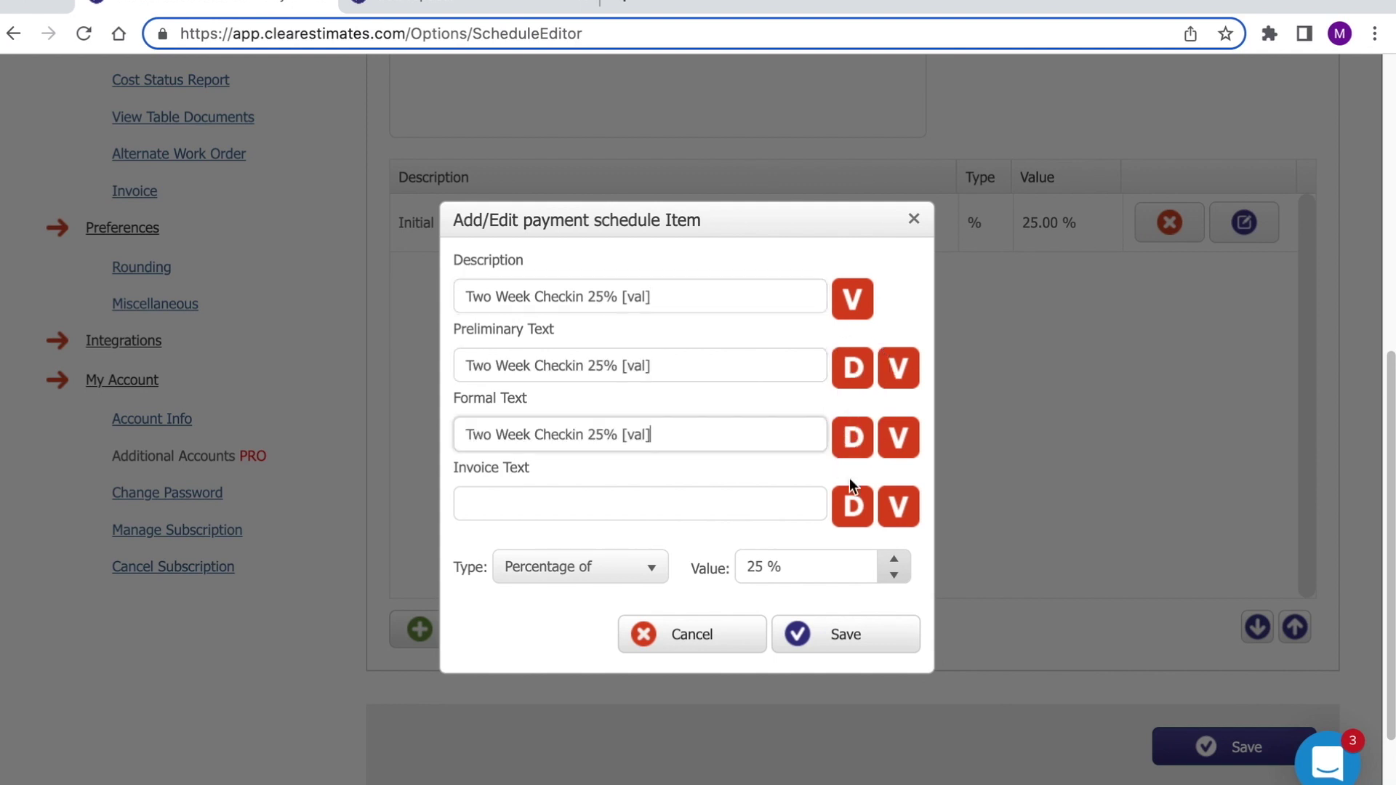
left_click(853, 509)
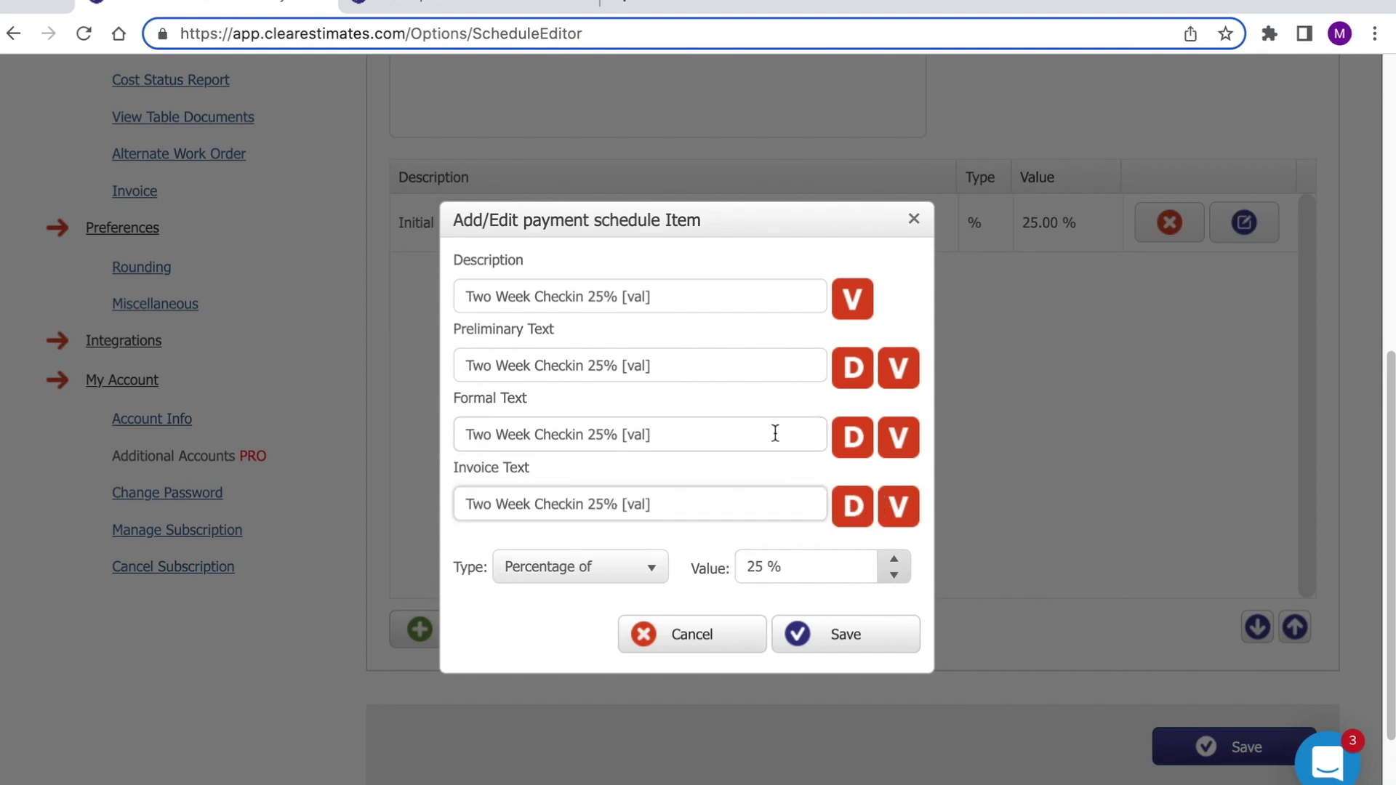
left_click(847, 637)
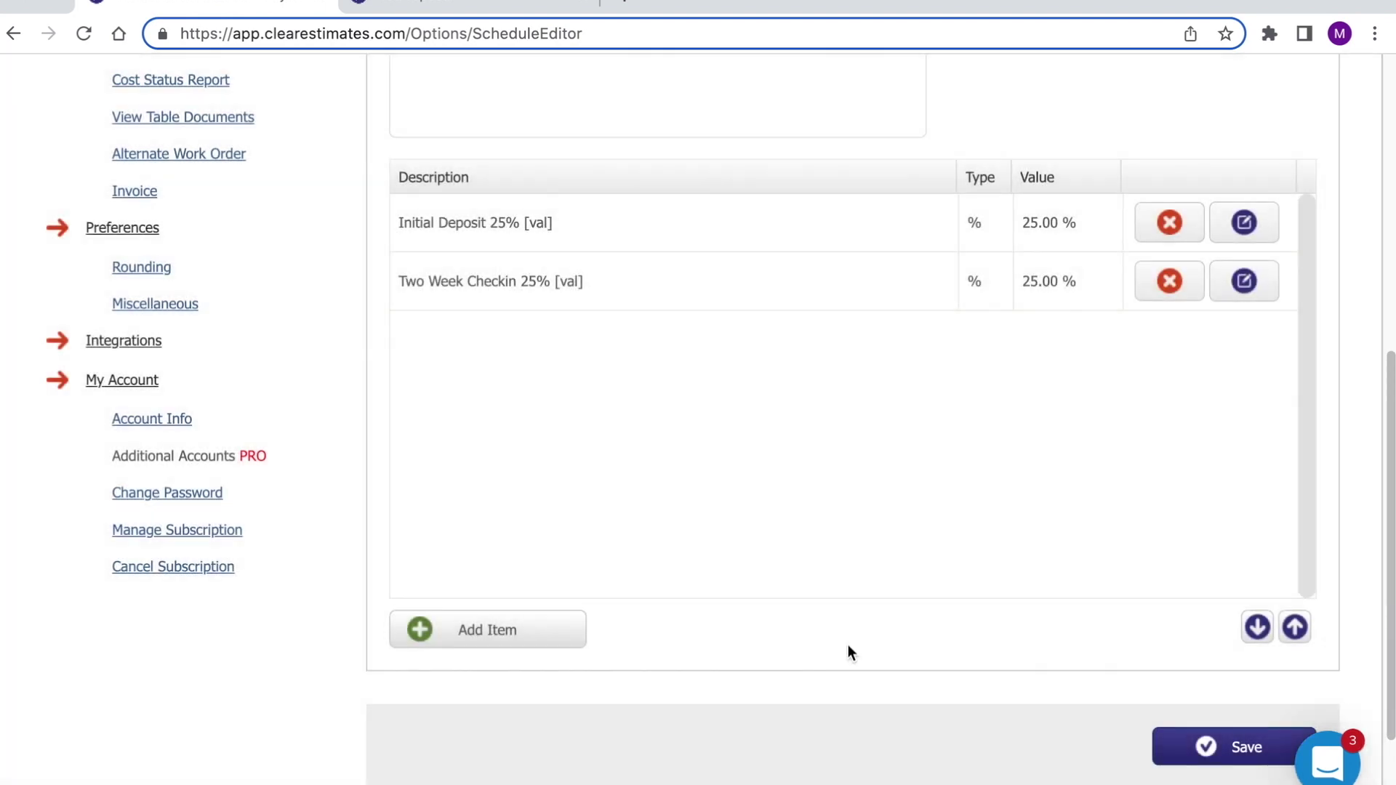
Step: Start a new item 'Third Deposit 25%' of type Percentage of with value 25
left_click(486, 634)
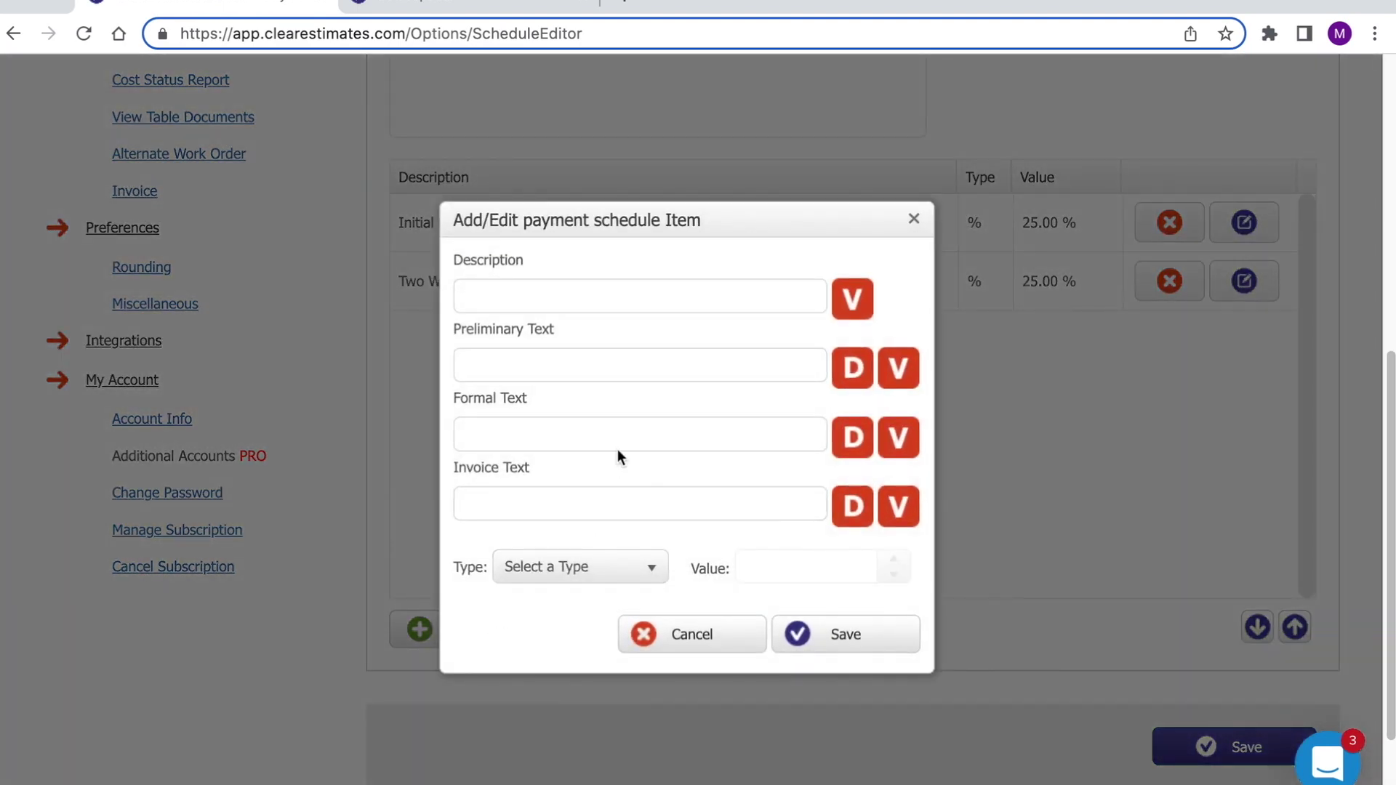
left_click(620, 306)
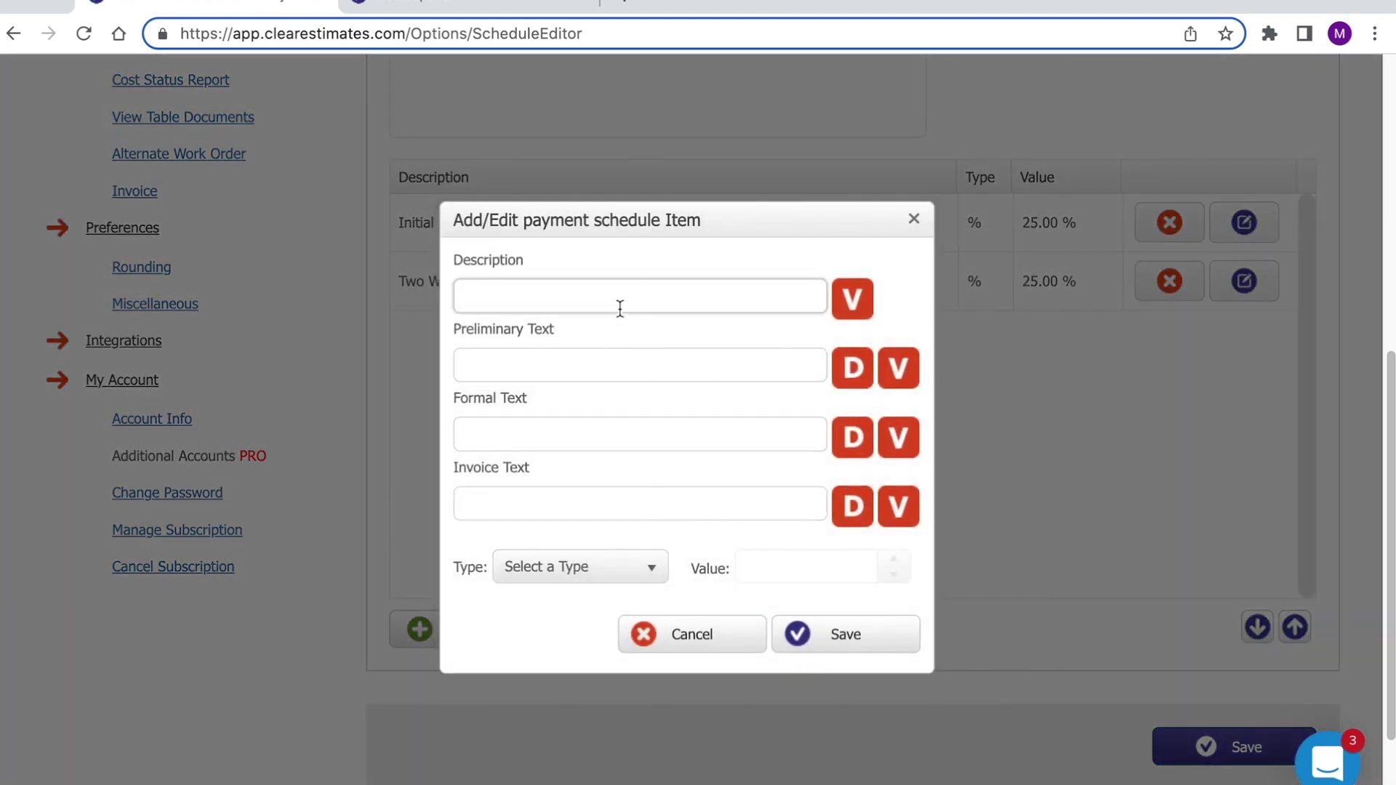
type("Third Depso")
type("osit 25^")
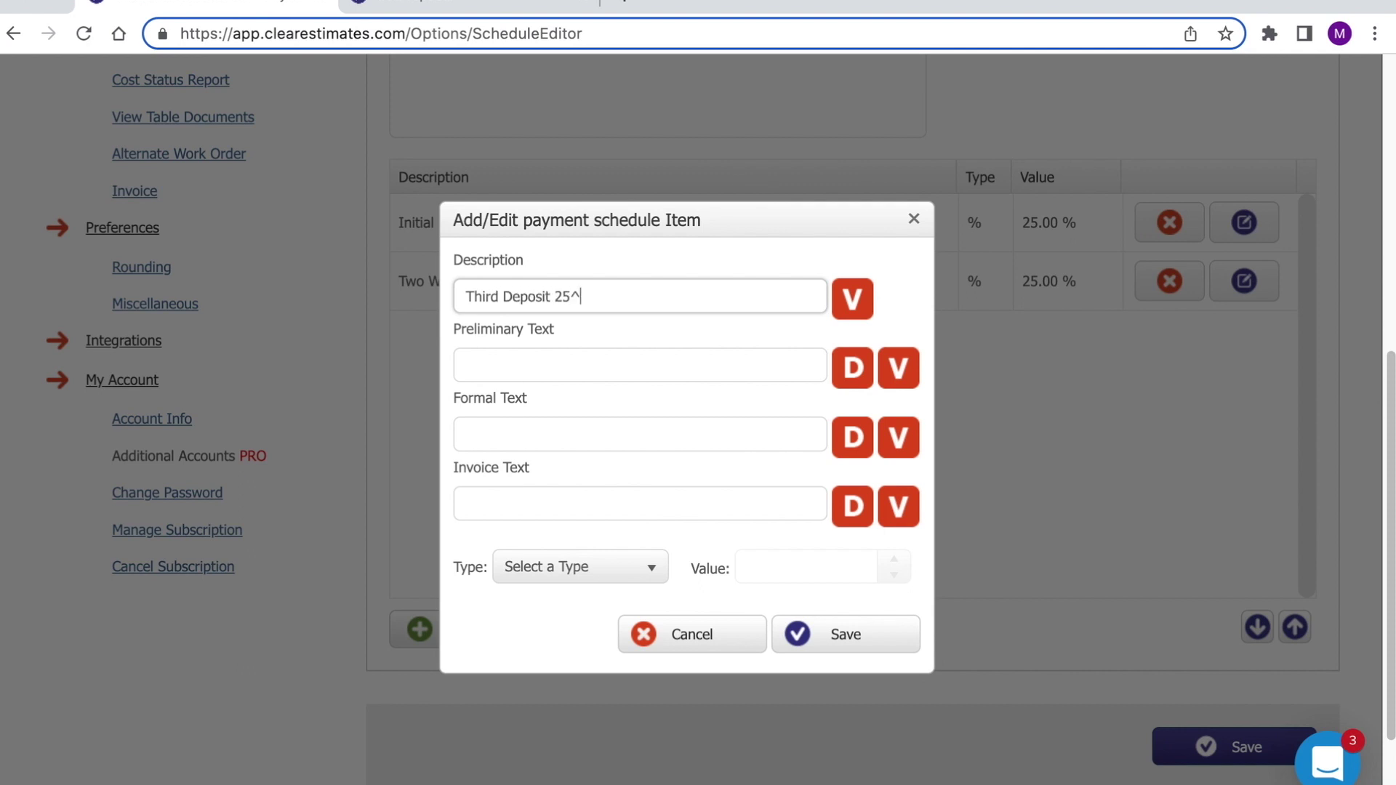
key("BackSpace")
type("%")
left_click(620, 575)
left_click(569, 658)
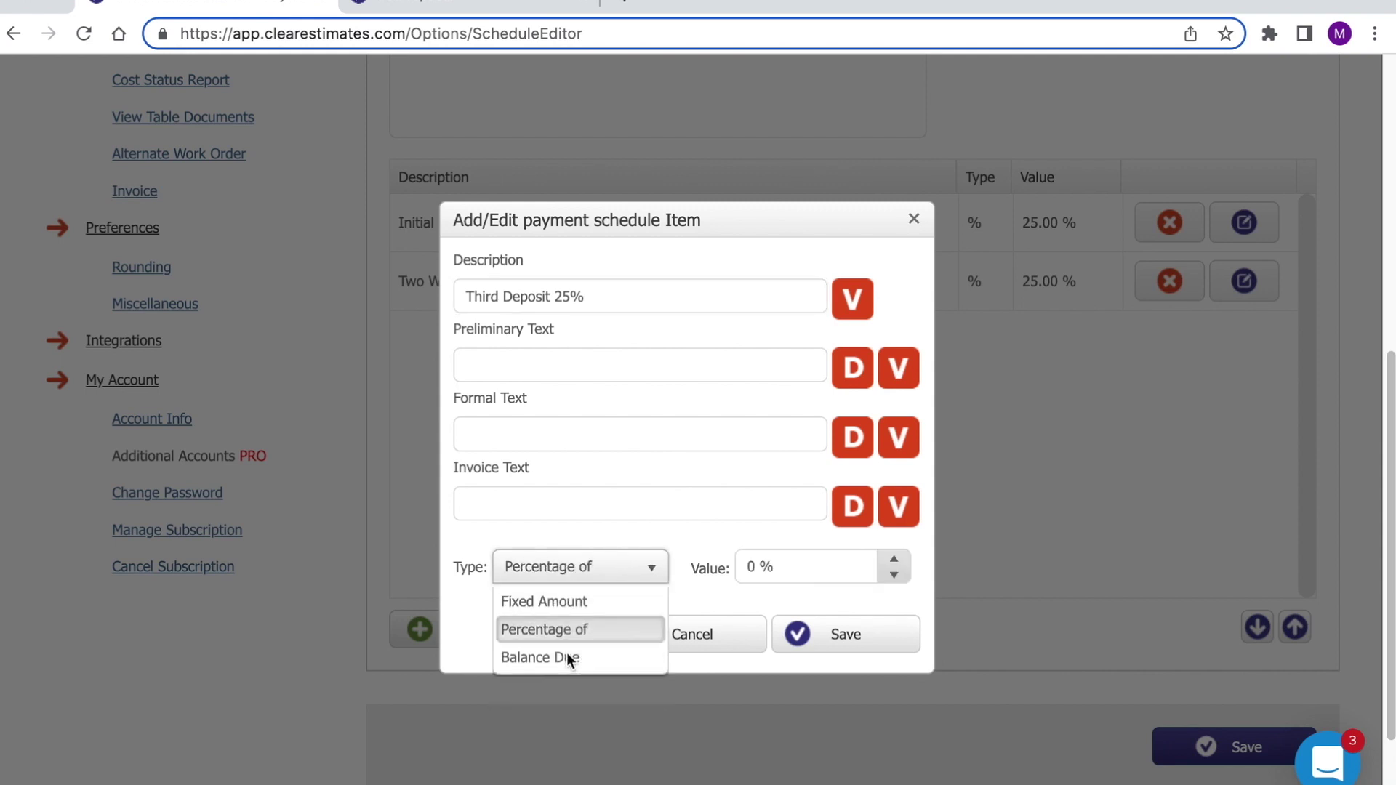
left_click(800, 566)
type("25")
left_click(692, 561)
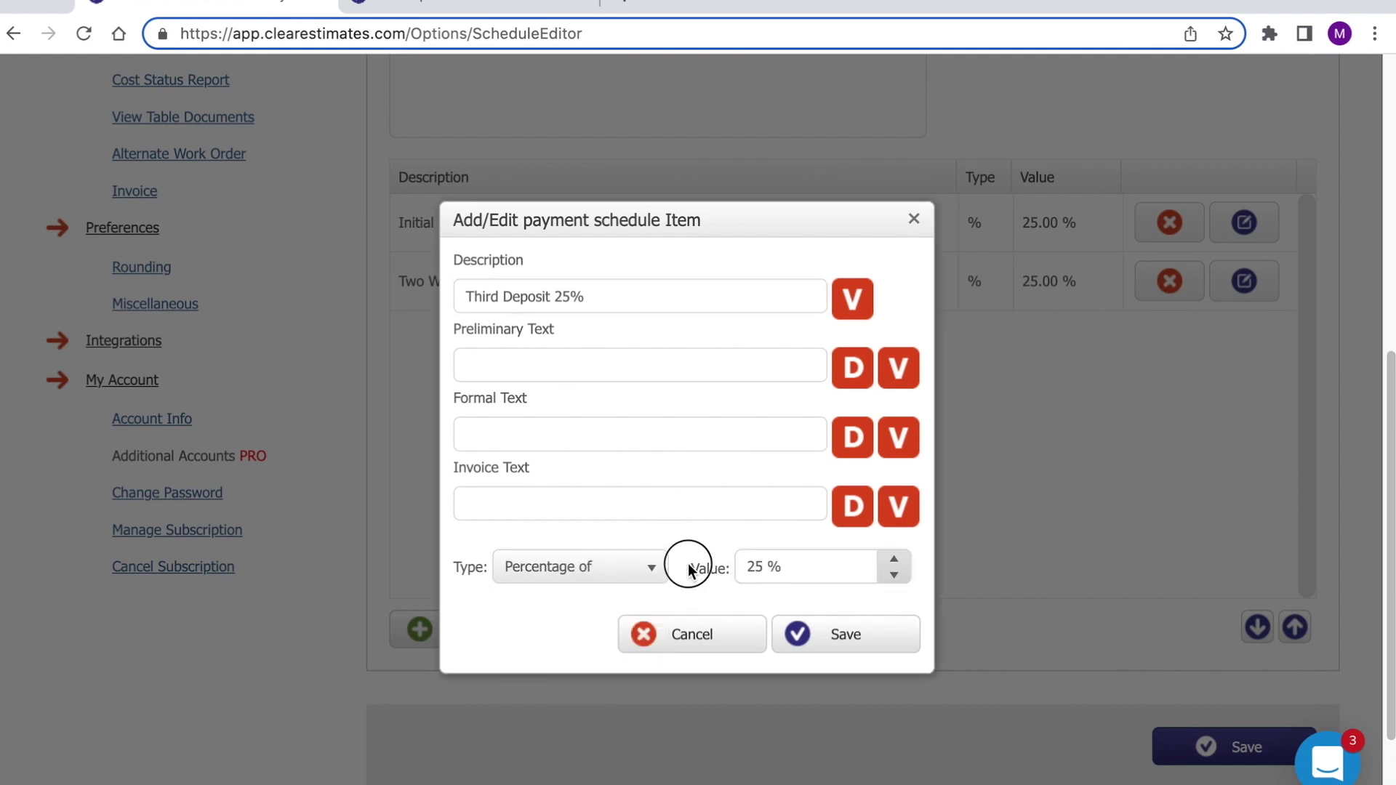
Step: Append [val], copy the description into preliminary, formal and invoice text, and save the item
left_click(800, 303)
left_click(852, 298)
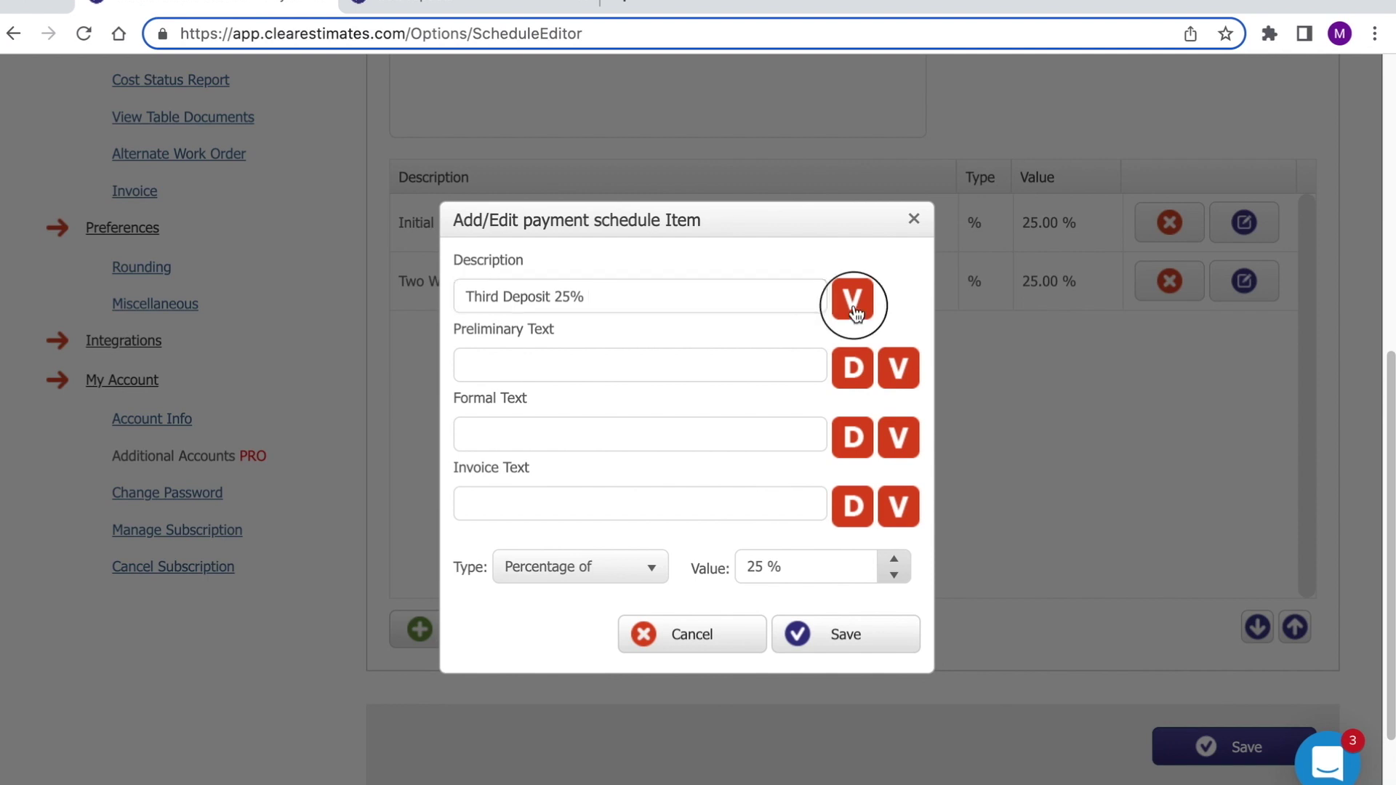
left_click(851, 366)
left_click(853, 436)
left_click(855, 505)
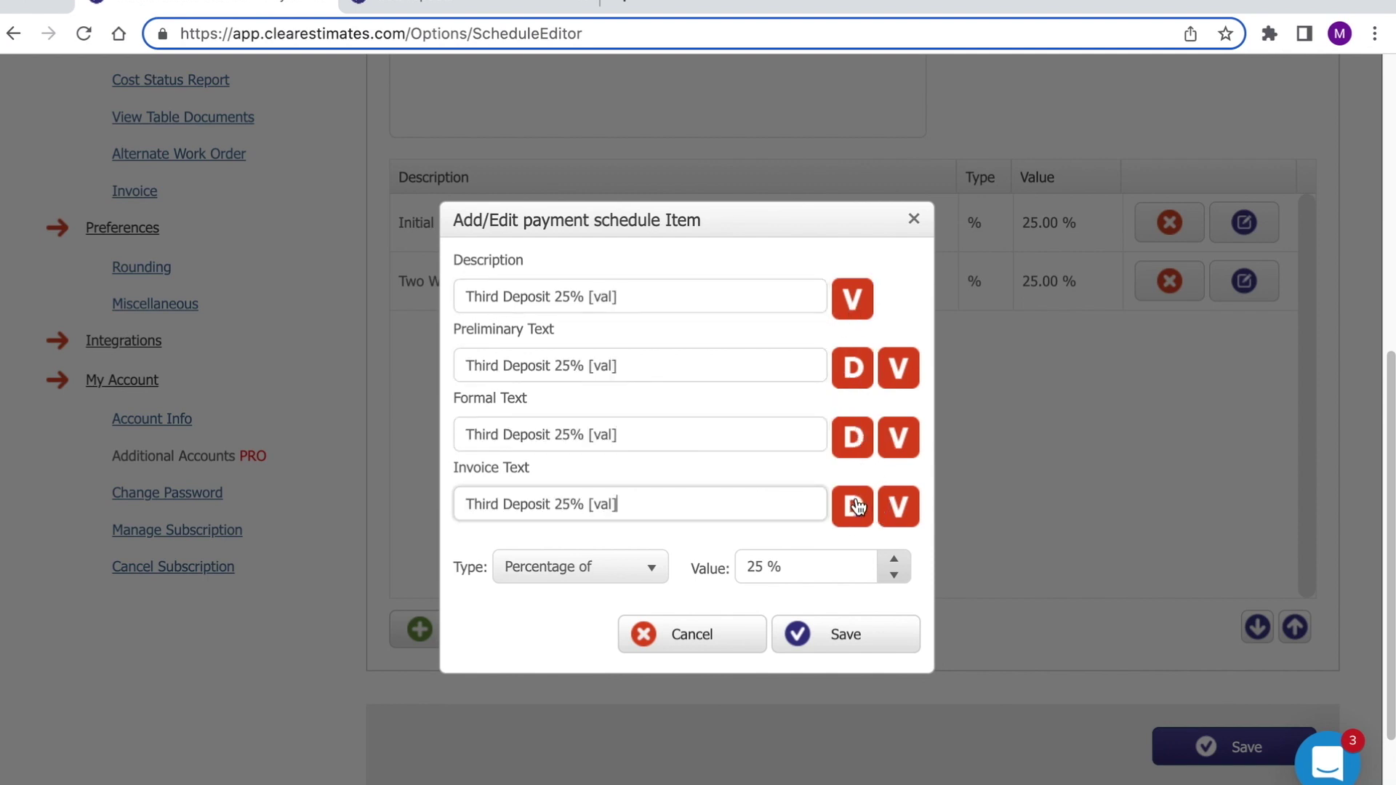
left_click(845, 641)
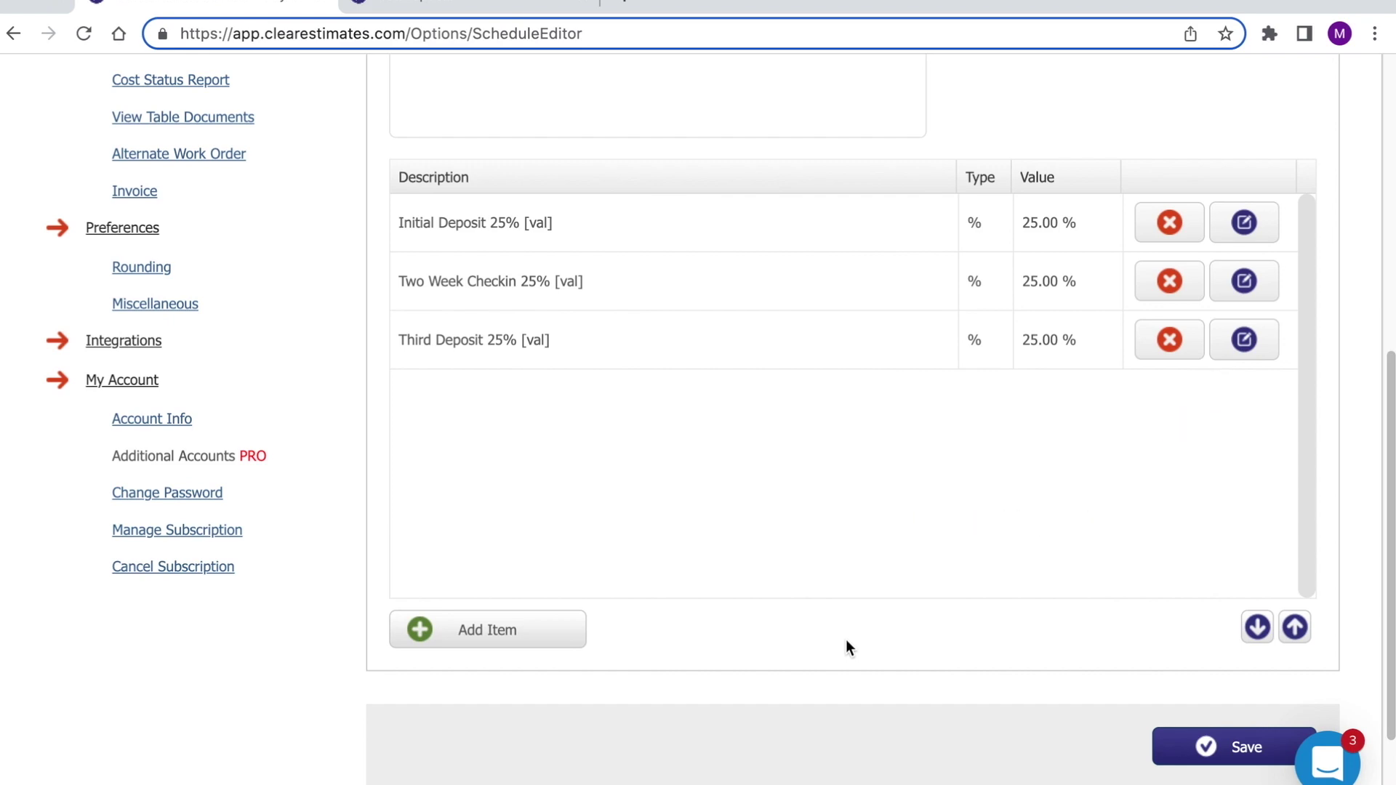
Step: Save a Balance Due item 'Balance Due At Completion of Project [val]' with its description copied into all three texts
left_click(505, 640)
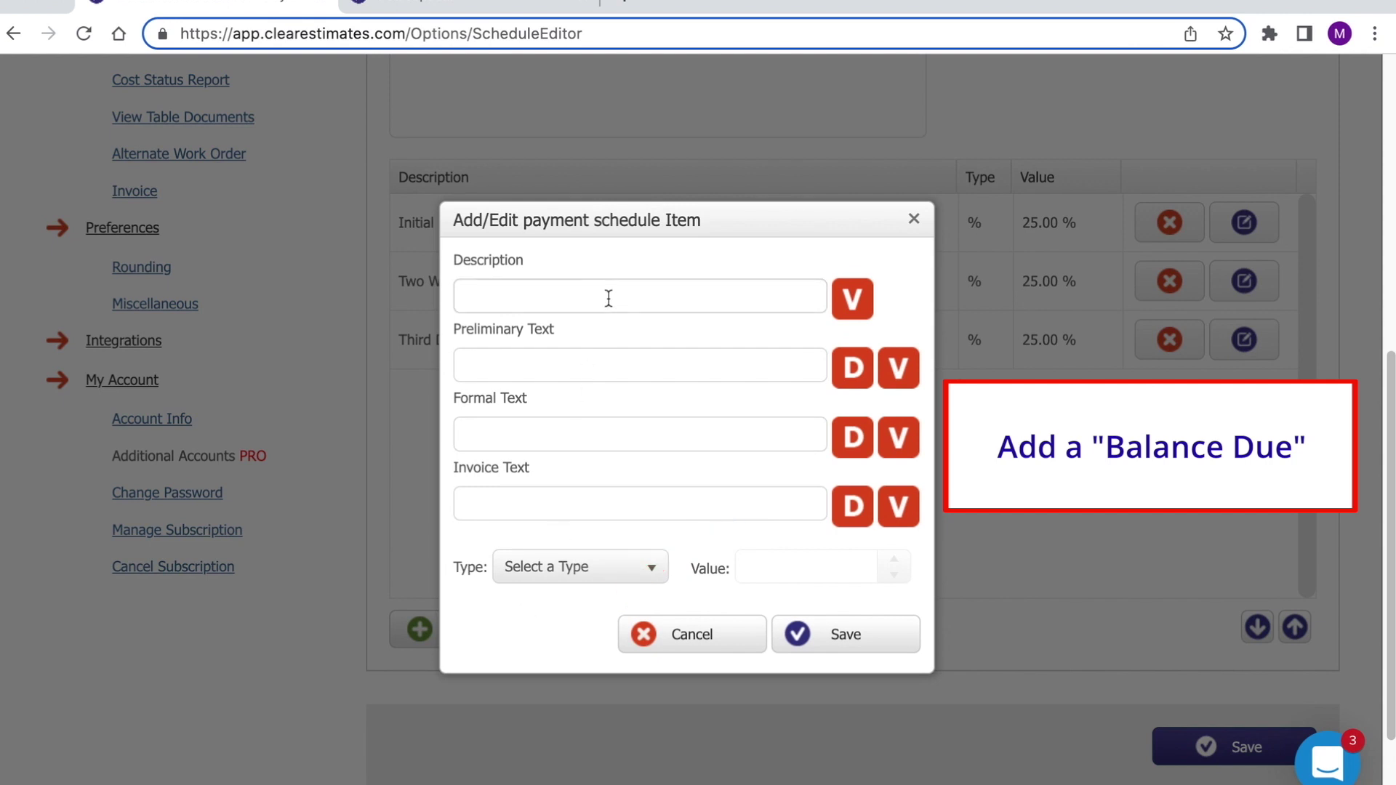
left_click(608, 298)
type("Balan")
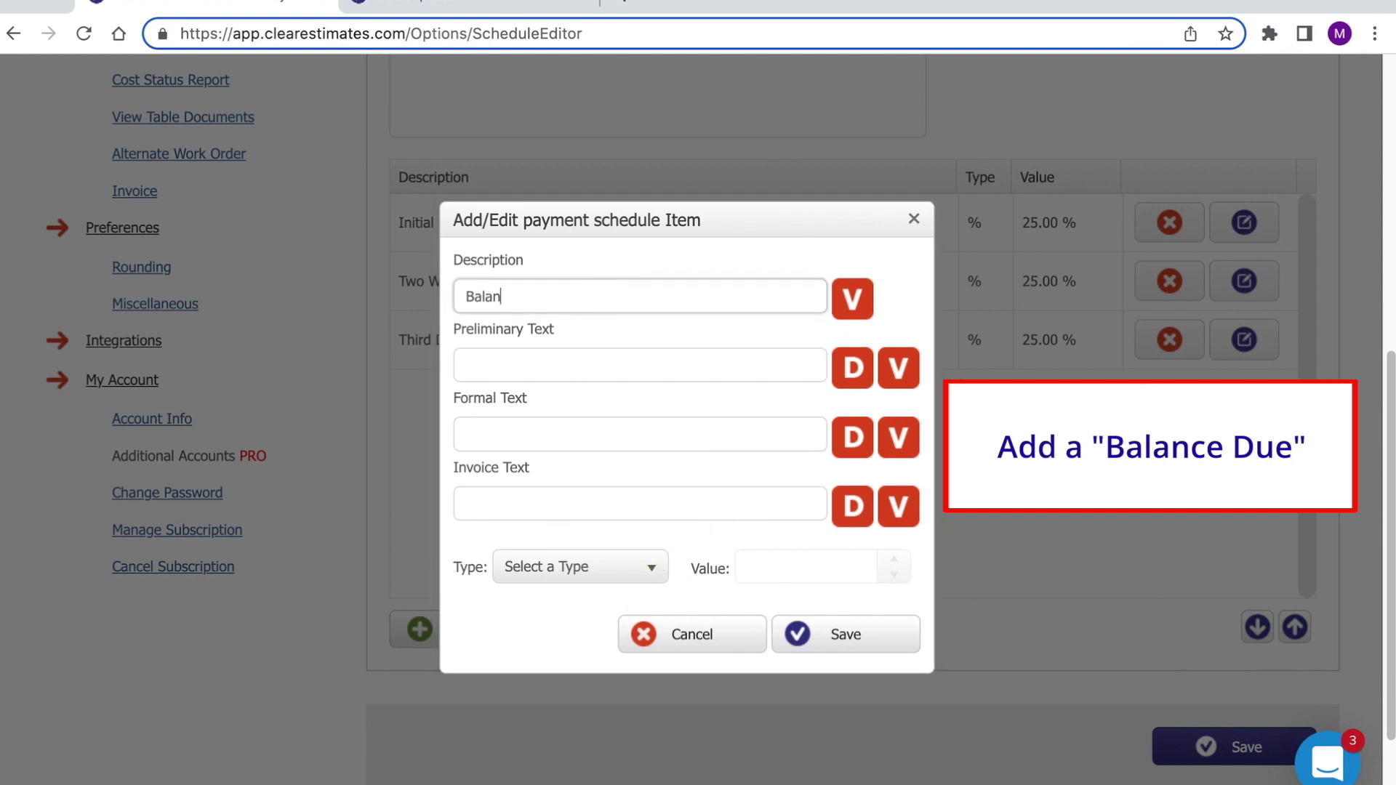
type("ce Due At Completion of Project")
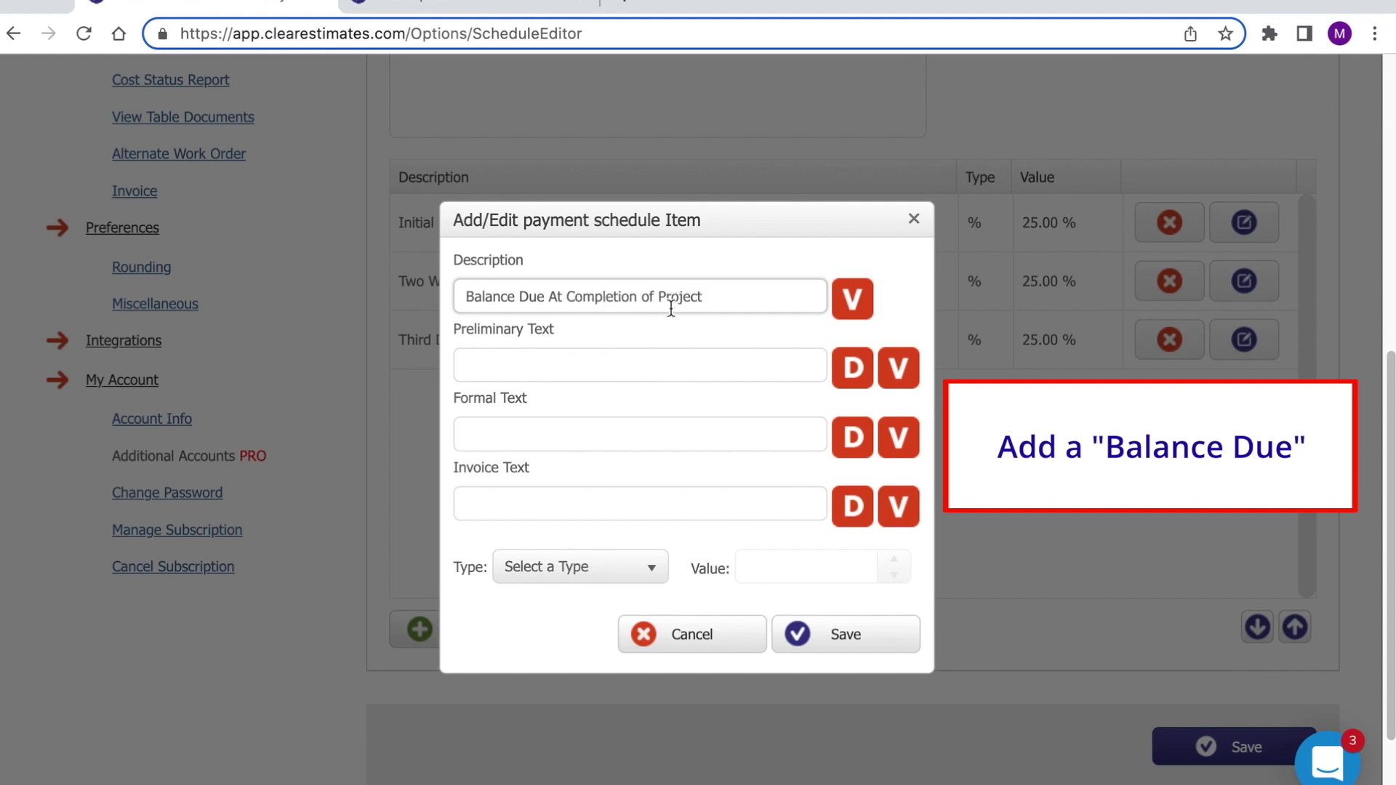
left_click(620, 571)
left_click(560, 687)
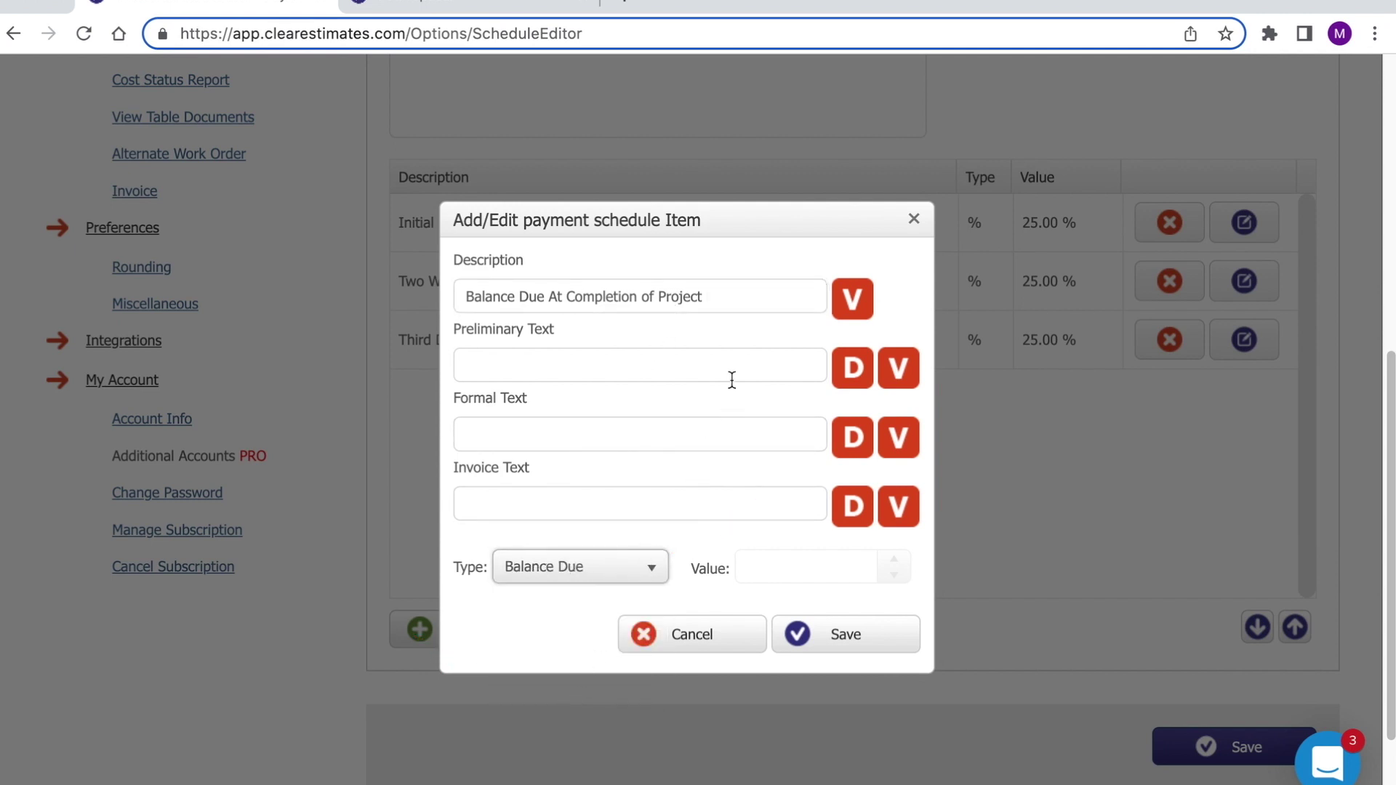
left_click(751, 301)
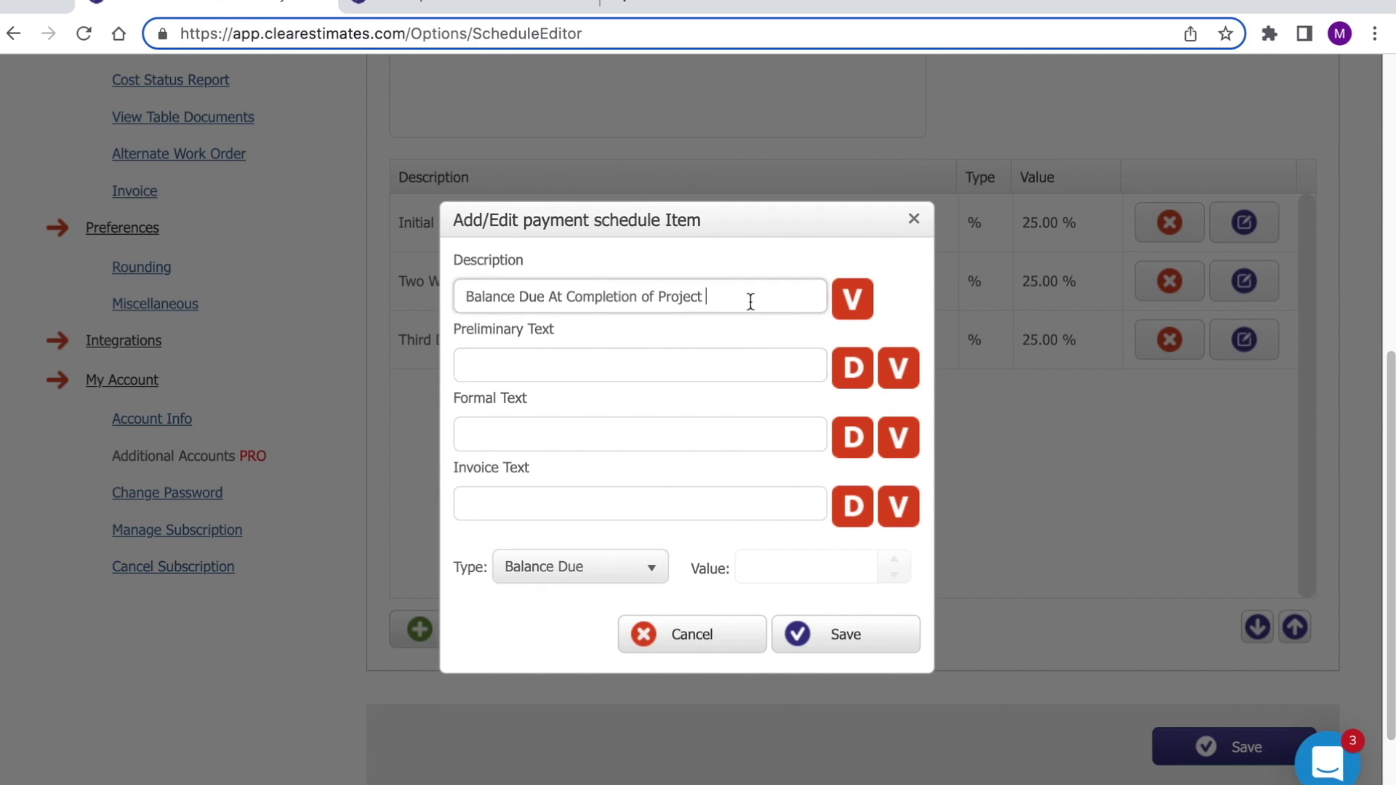
left_click(863, 309)
left_click(854, 370)
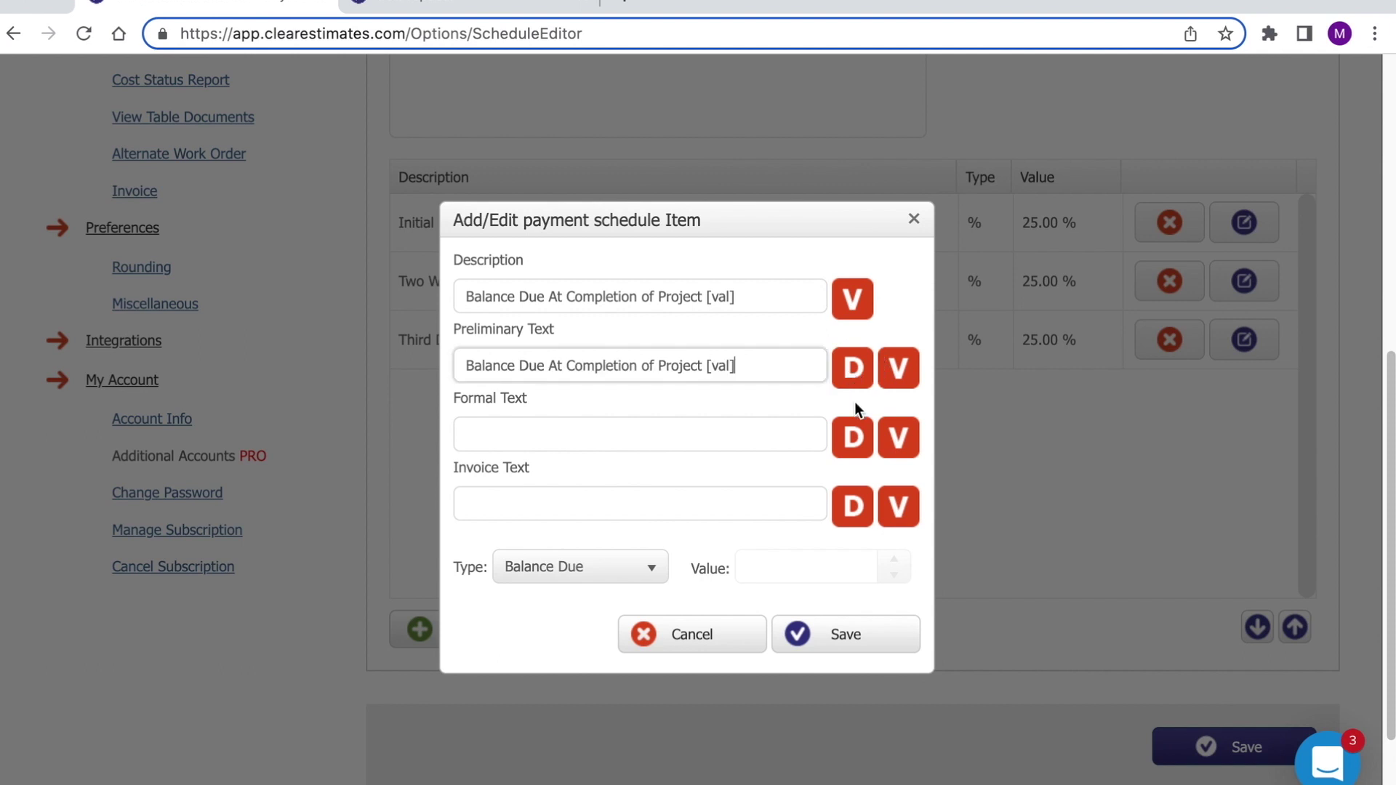
left_click(854, 436)
left_click(850, 505)
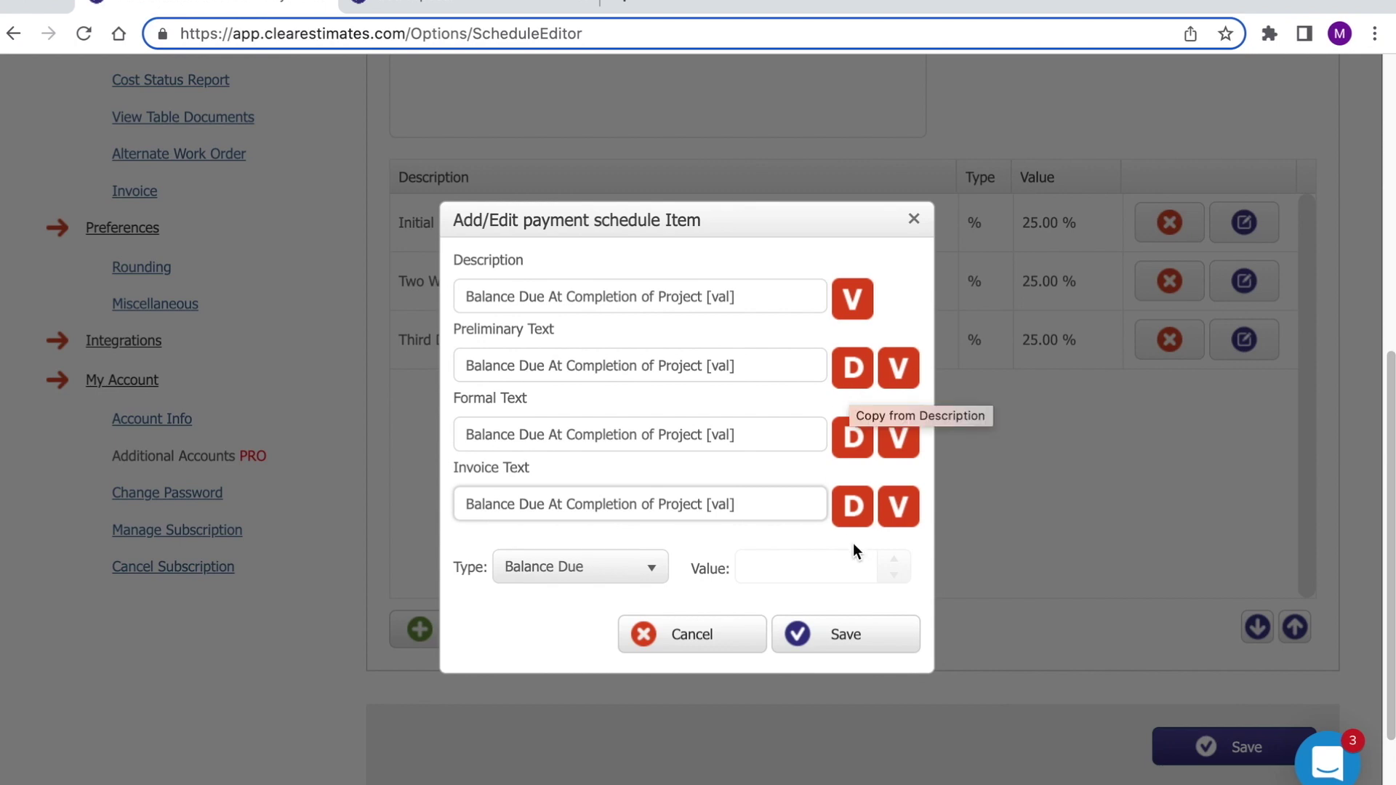
left_click(847, 641)
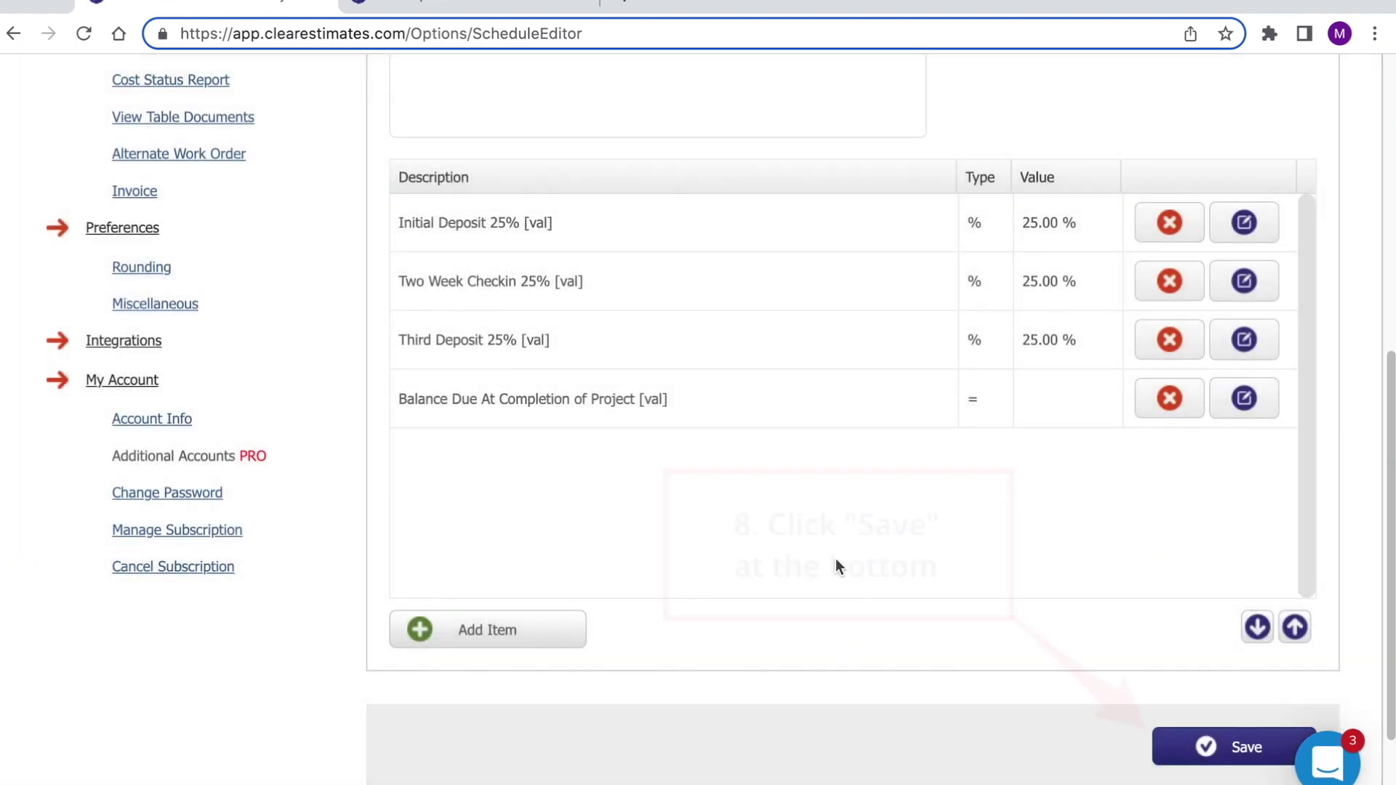
Step: Save the four-installment schedule in the Payment Schedule Editor and scroll back to the top
left_click(1228, 760)
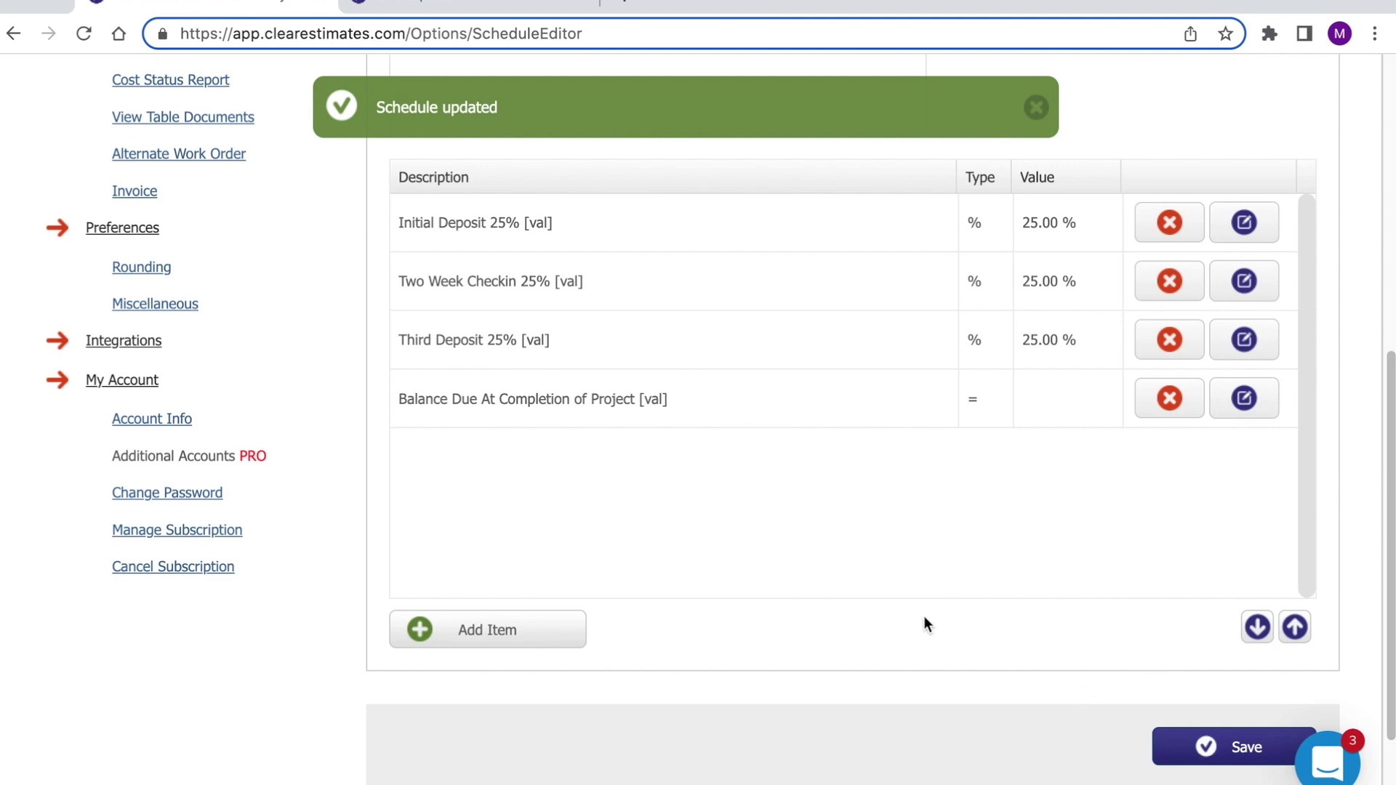
scroll(877, 592, "up", 6)
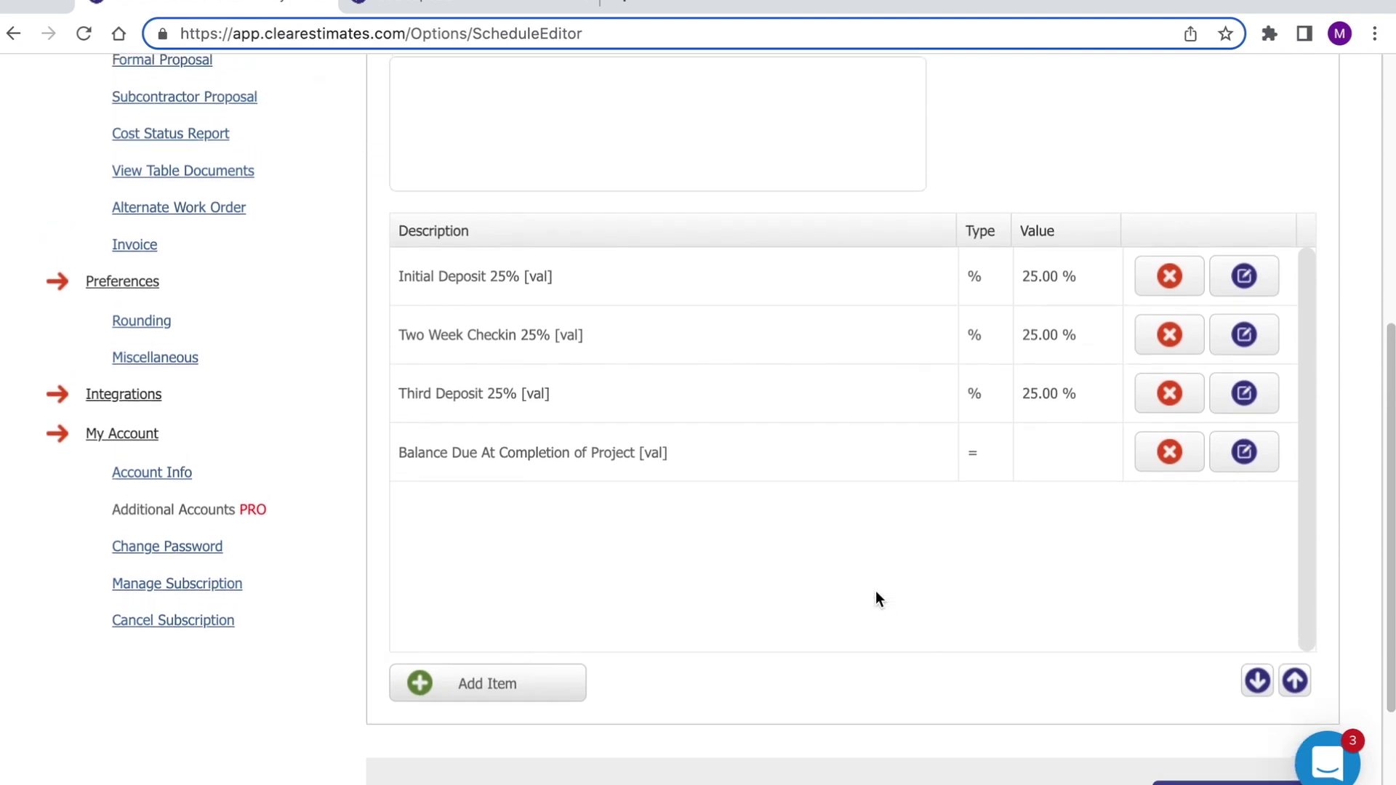
scroll(875, 591, "up", 2)
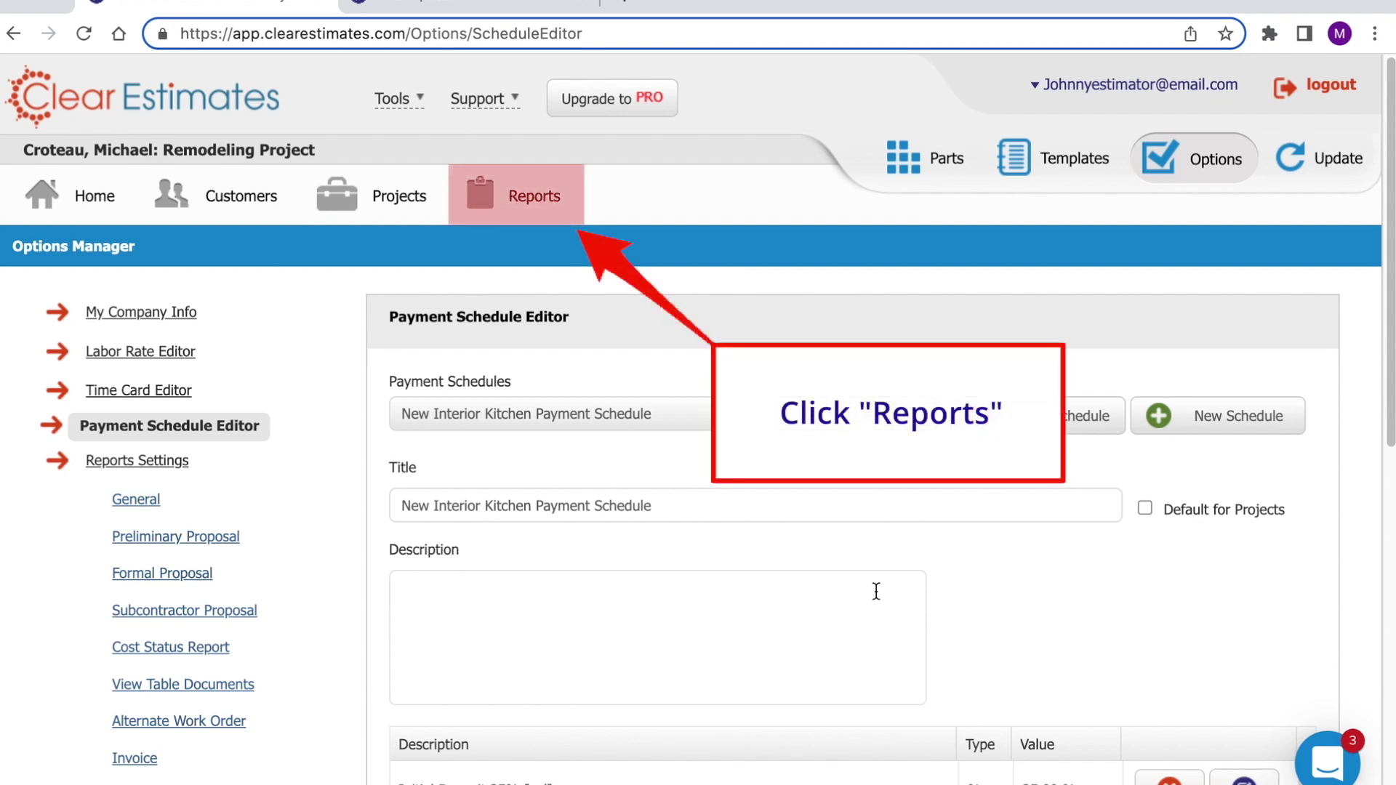
Step: Select New Interior Kitchen Payment Schedule for the Formal report and bring up Print Preview options
left_click(542, 221)
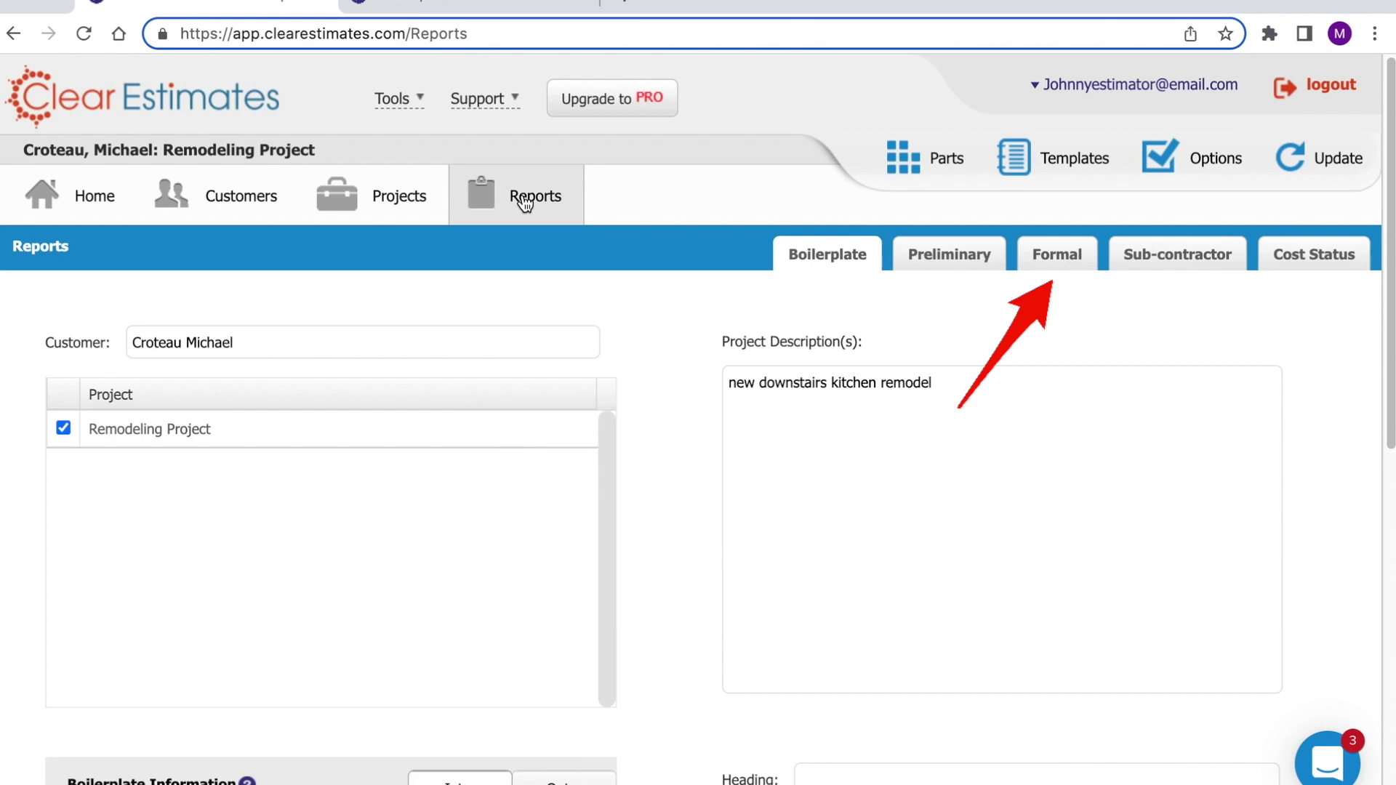
left_click(1058, 263)
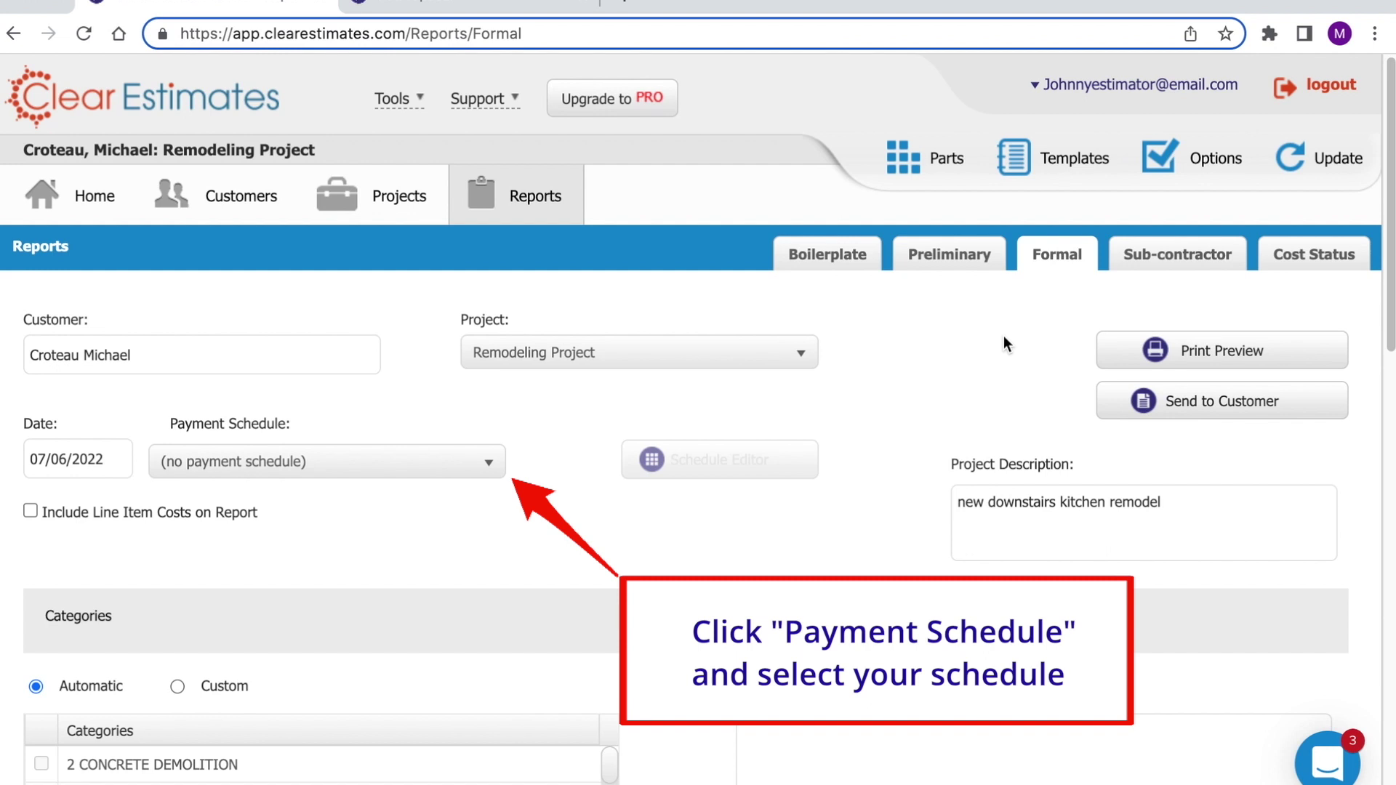
left_click(490, 471)
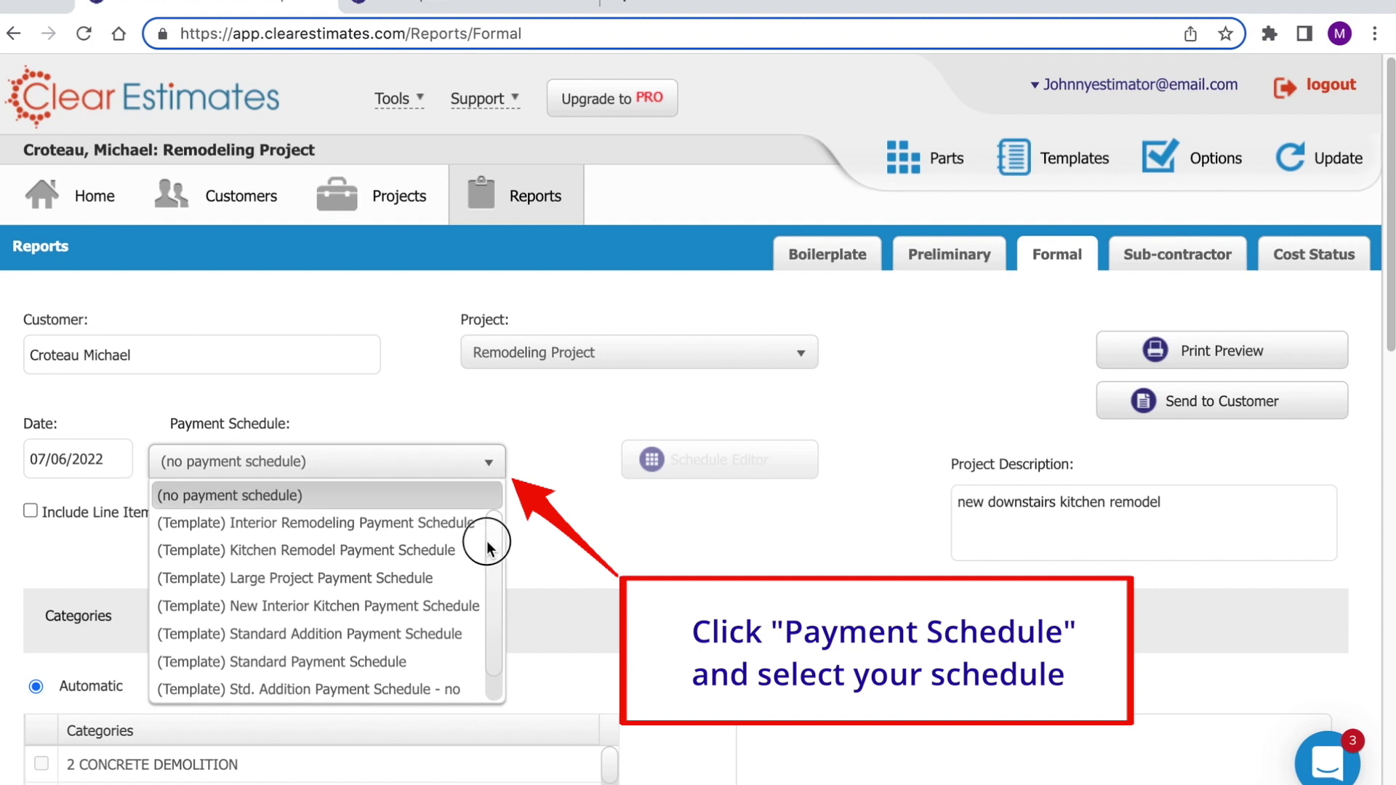
scroll(485, 545, "down", 1)
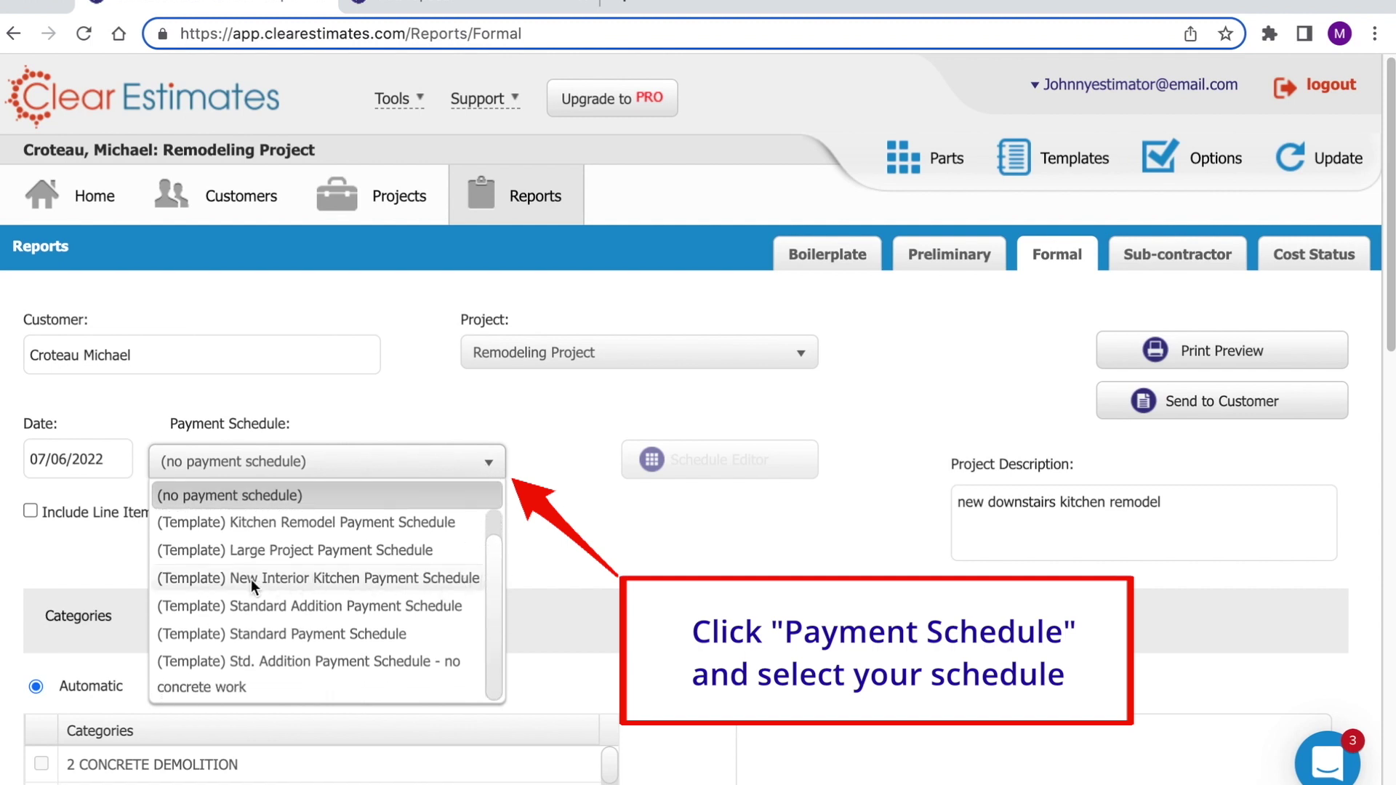
left_click(412, 578)
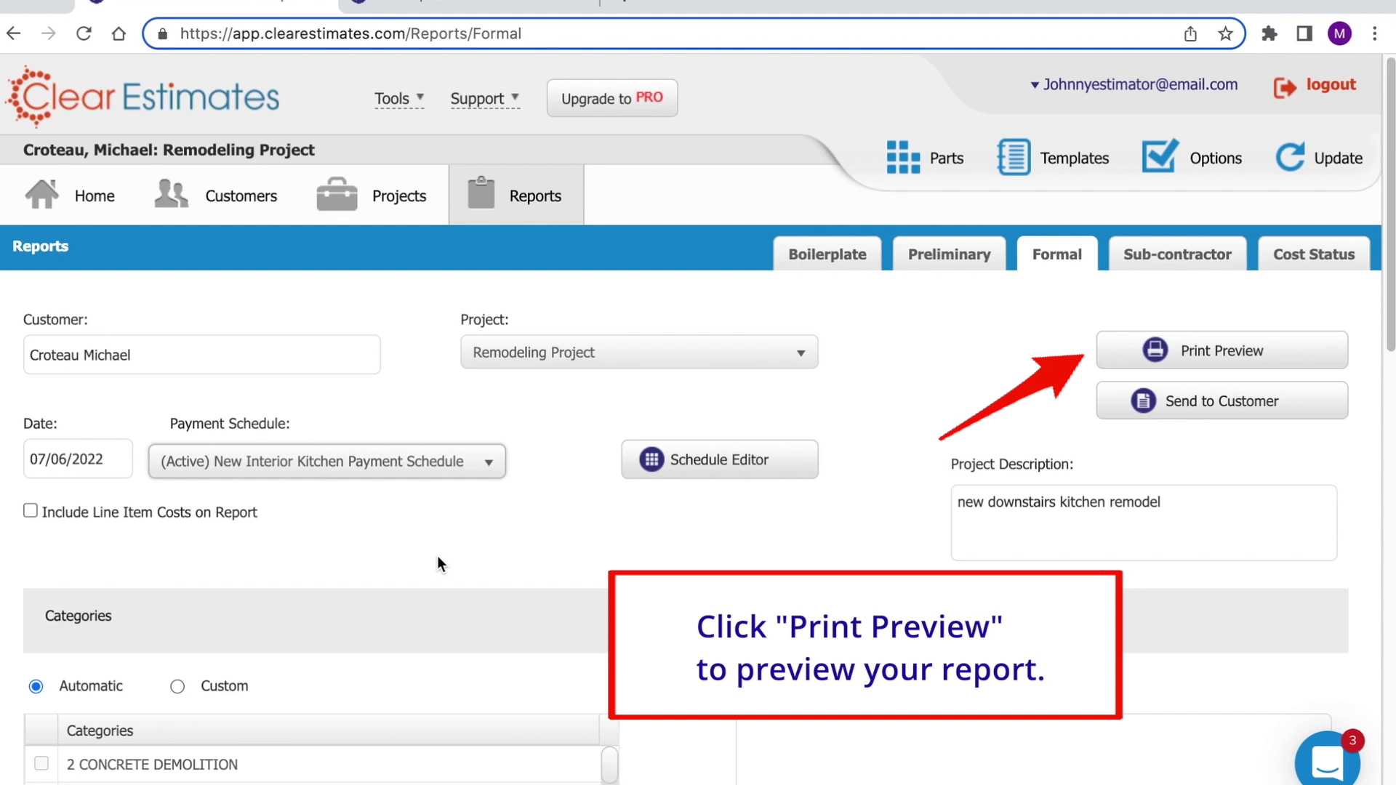
left_click(1178, 355)
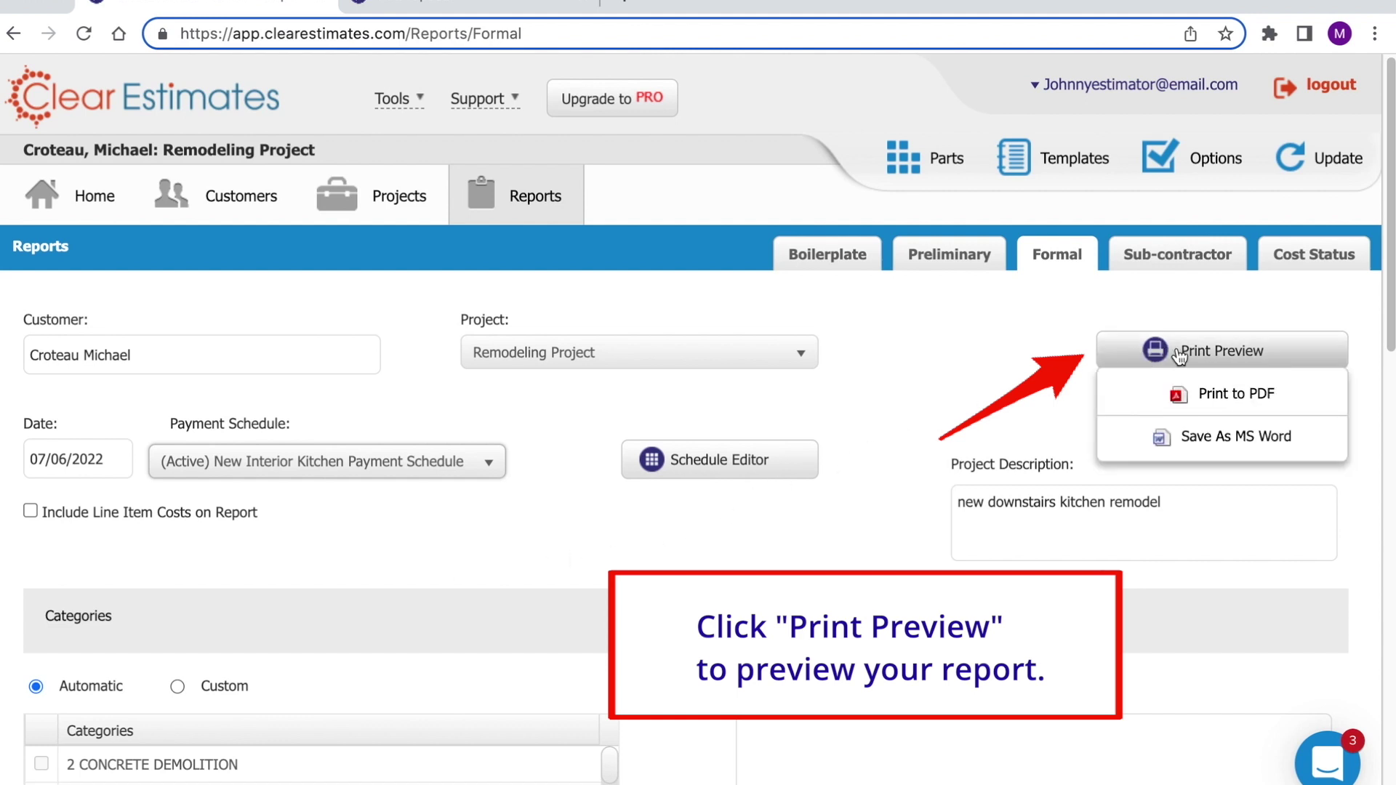
Step: Print the formal proposal to PDF and scroll to its Payment Schedule amounts
left_click(1180, 353)
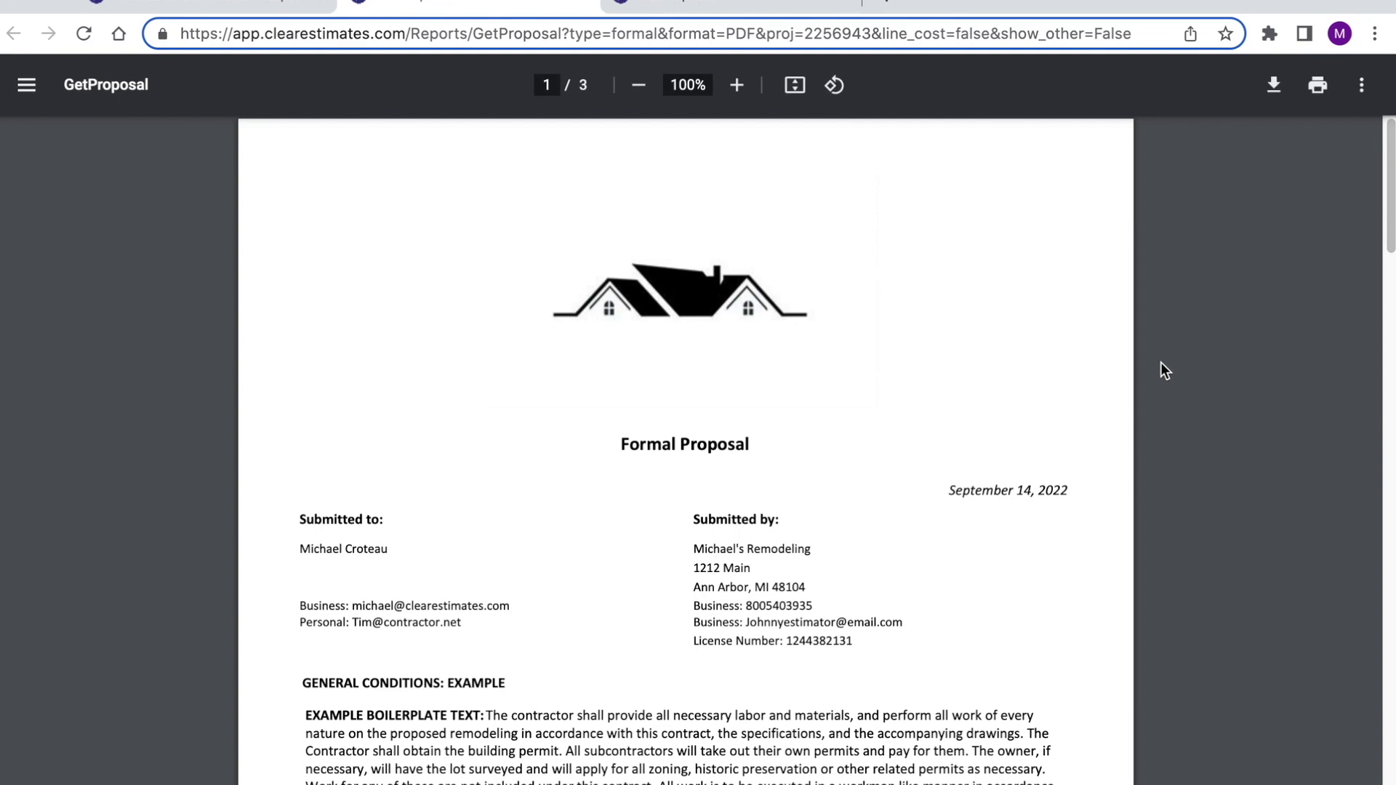
scroll(1160, 364, "down", 5)
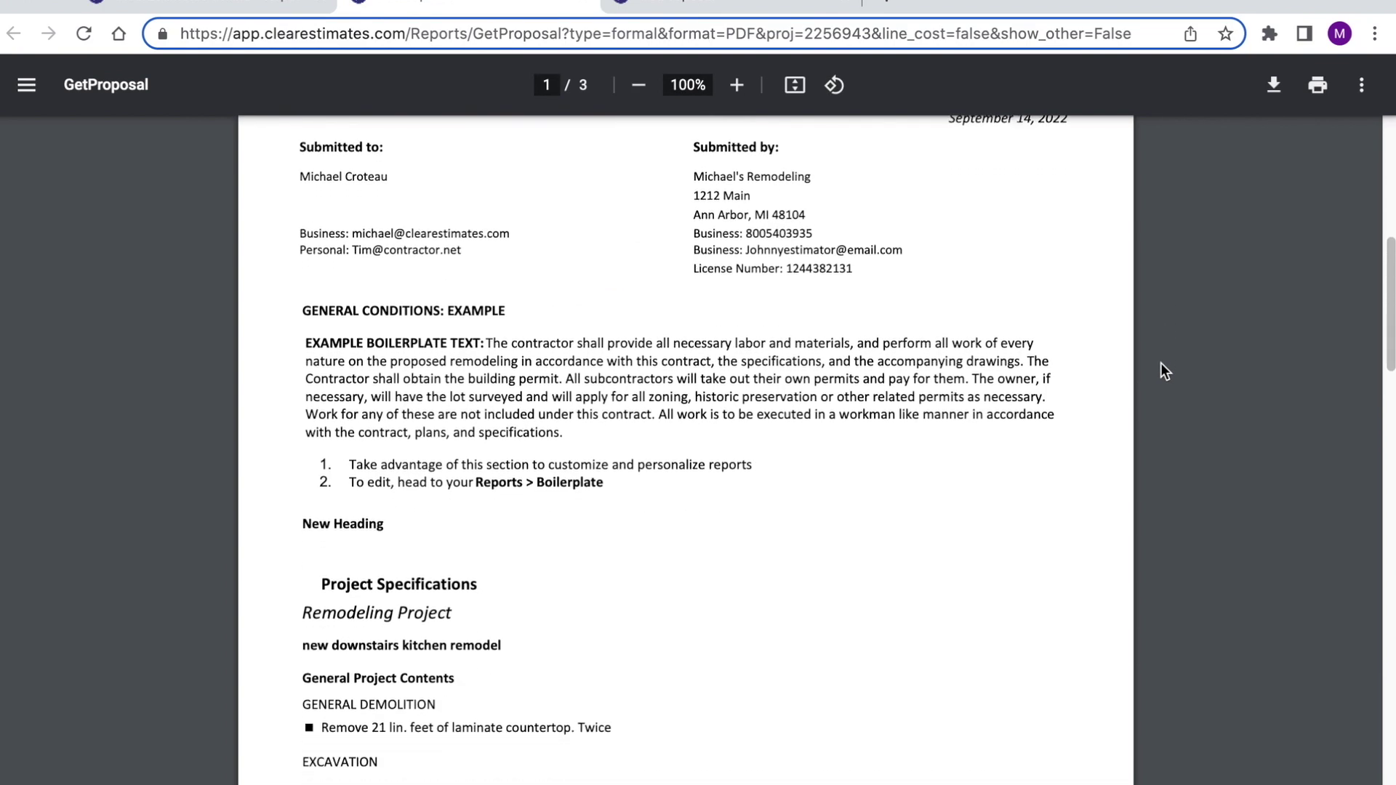
scroll(1161, 363, "down", 15)
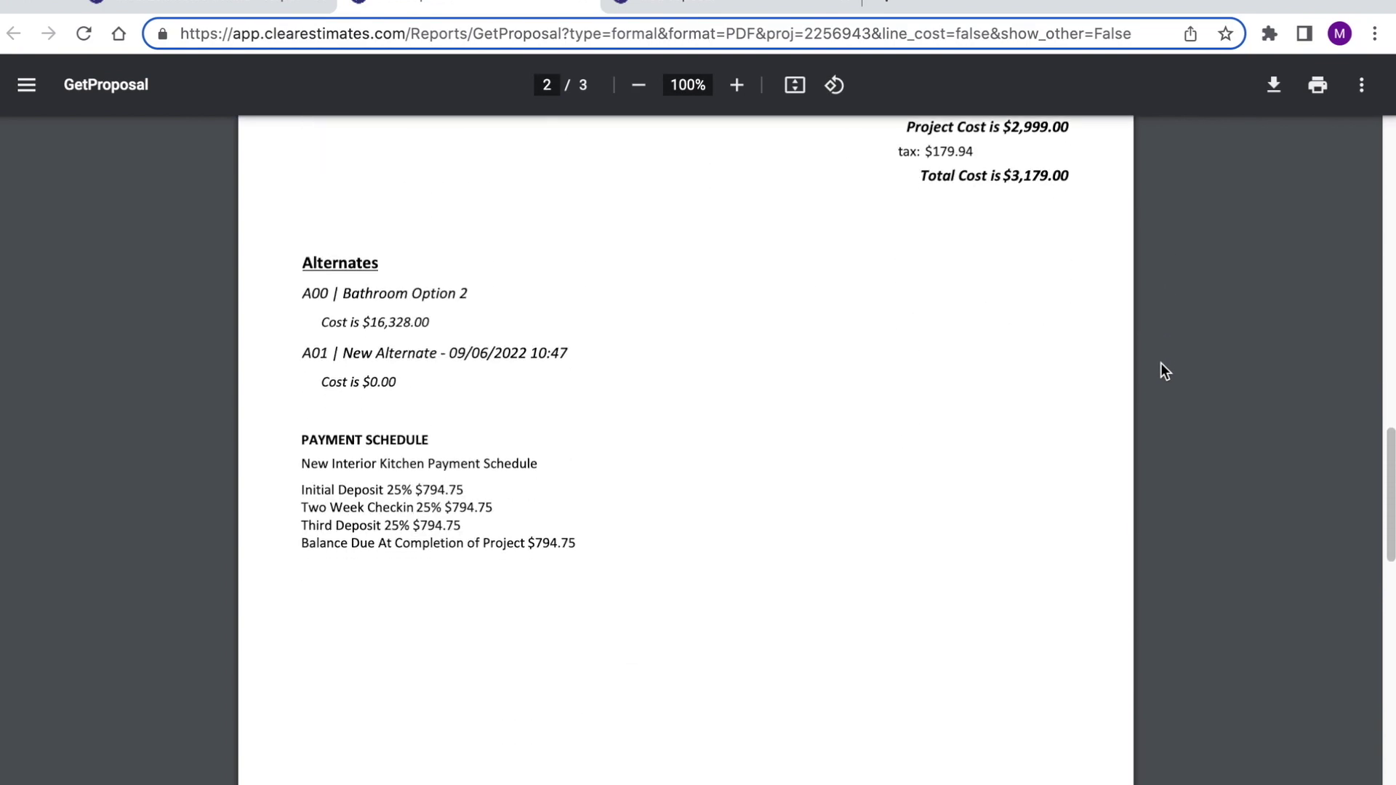
scroll(1161, 364, "down", 1)
scroll(1160, 364, "up", 2)
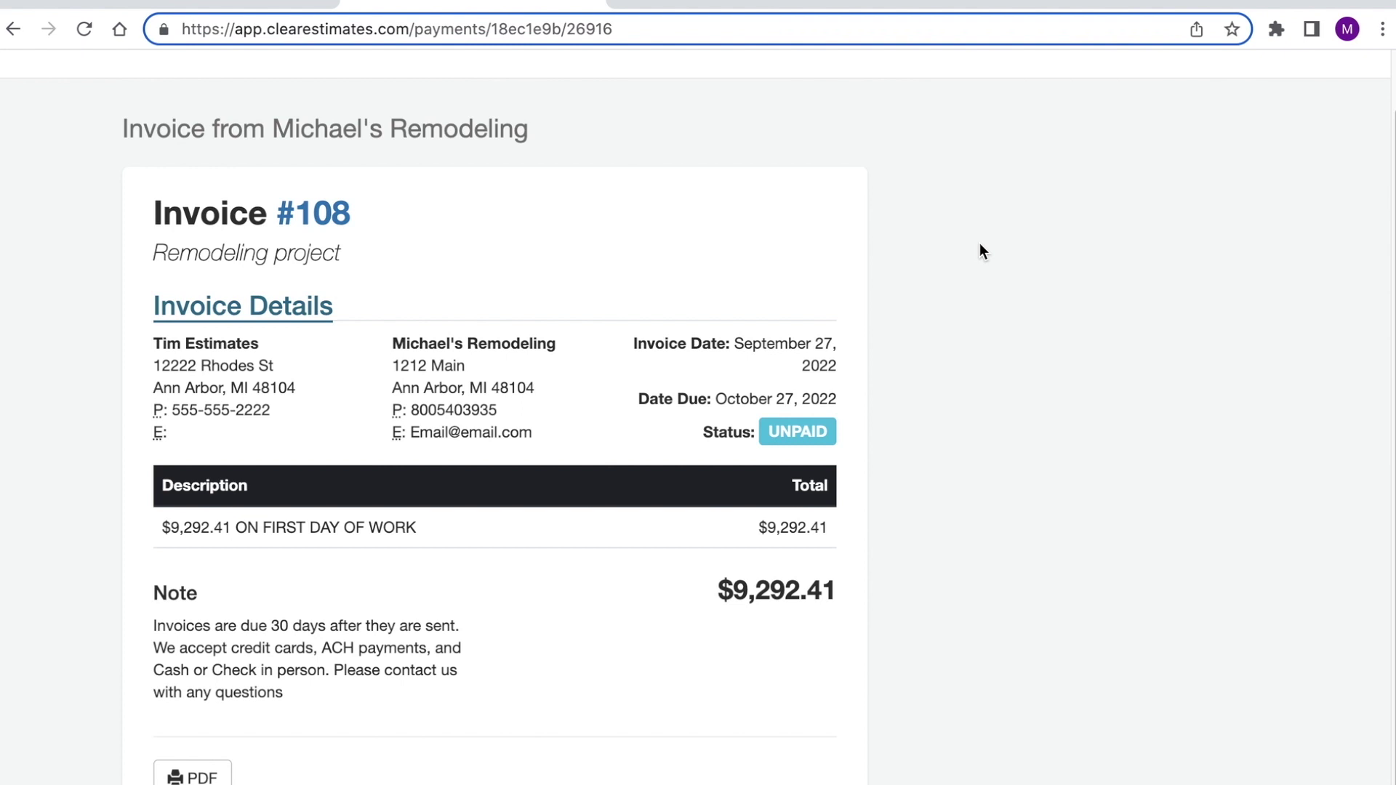
Step: Open the Remodeling project's Cost Status report from its Reports page
left_click(238, 3)
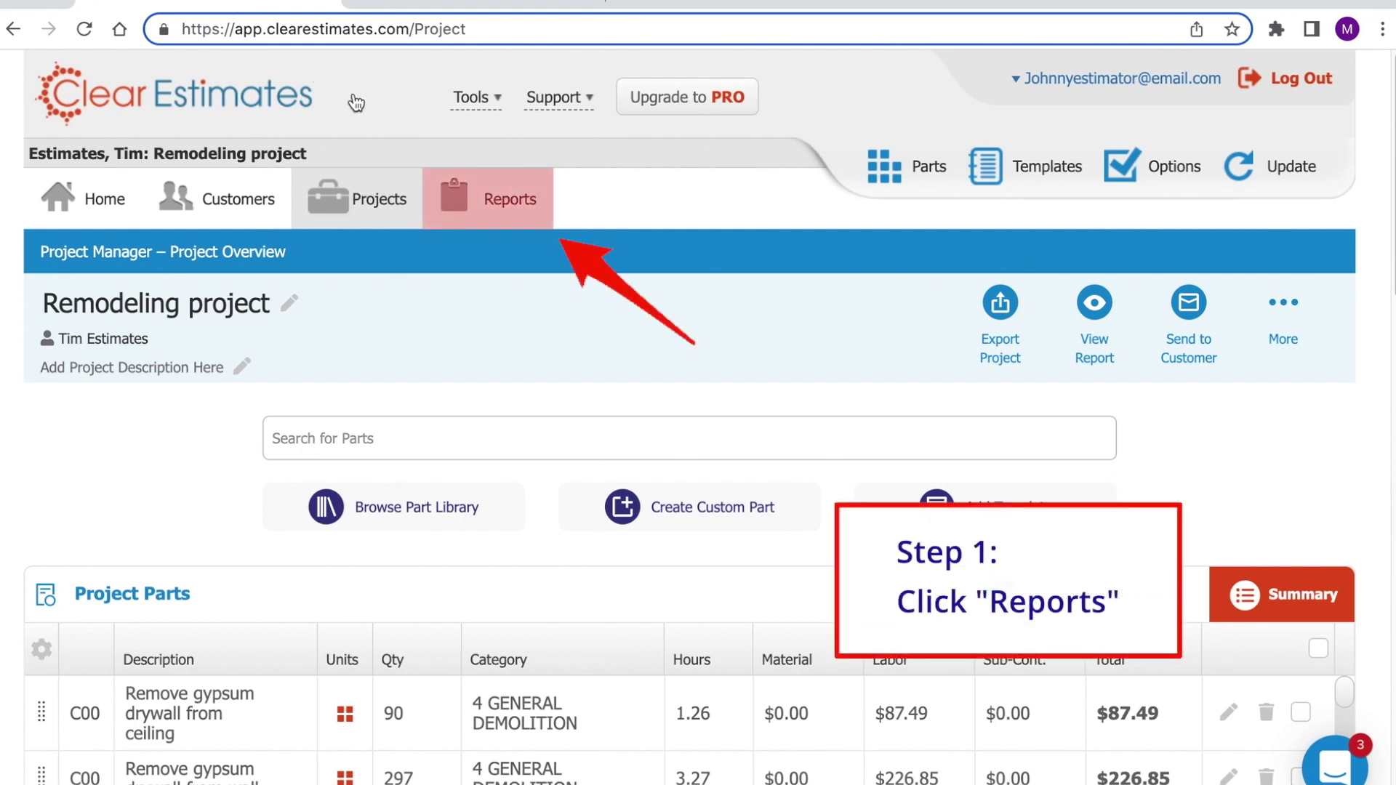
left_click(520, 211)
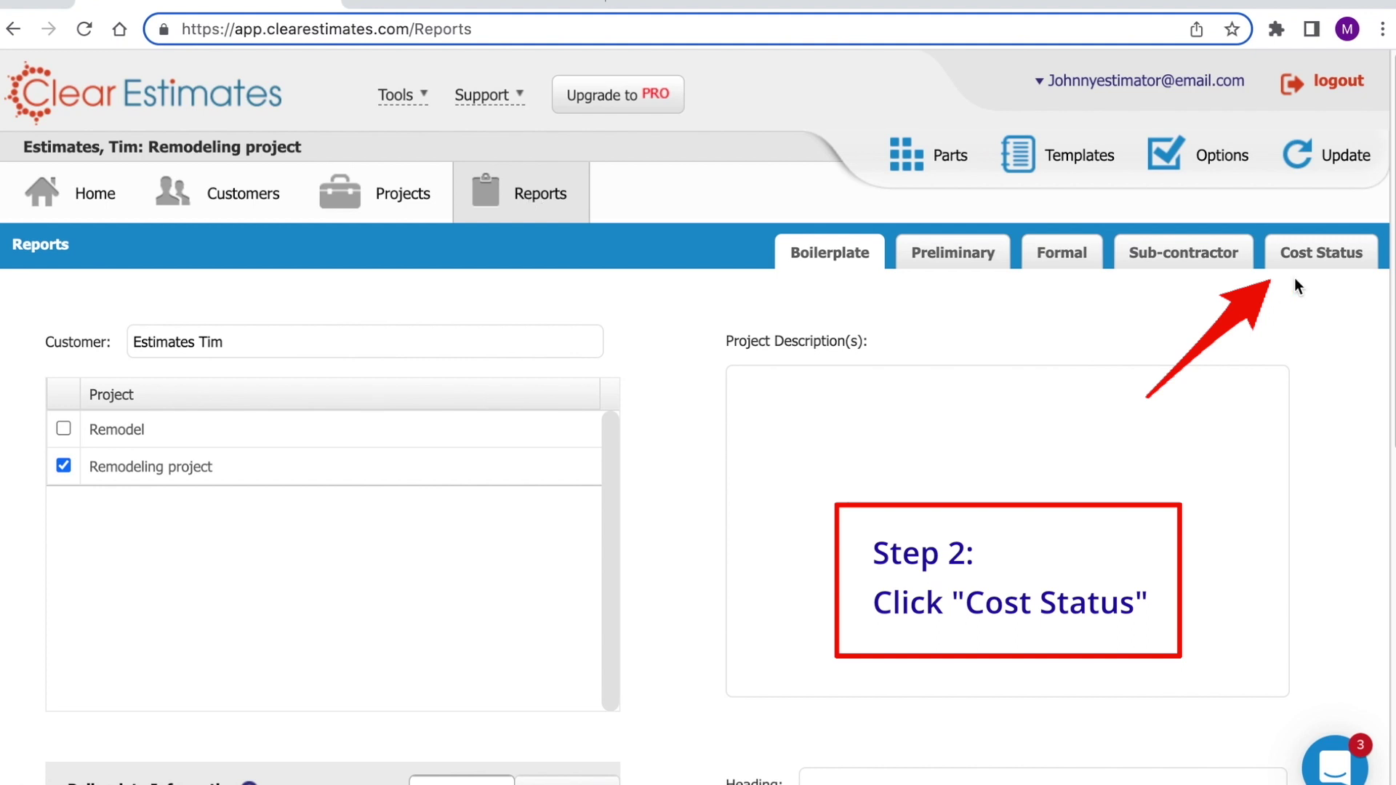
left_click(1316, 255)
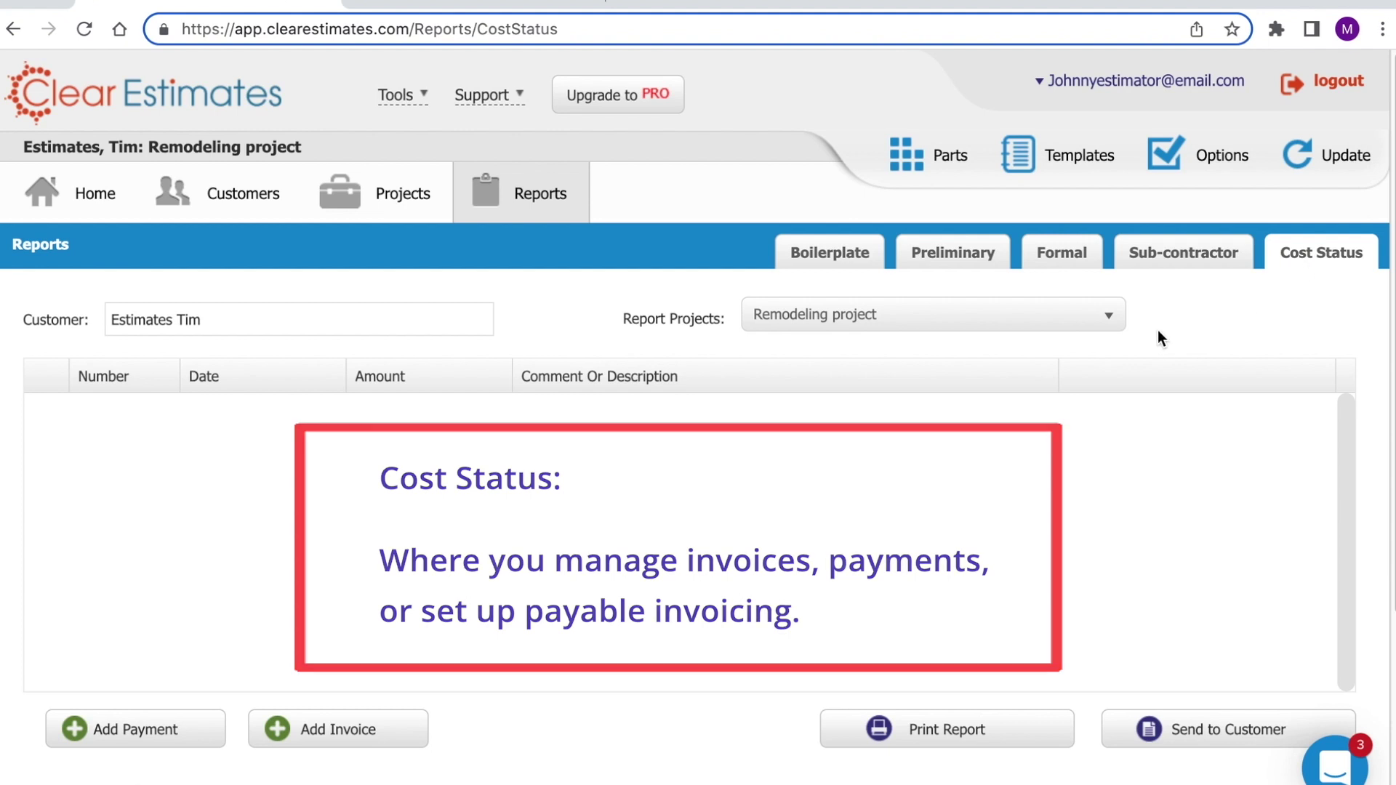
scroll(1189, 324, "down", 1)
scroll(1189, 324, "down", 2)
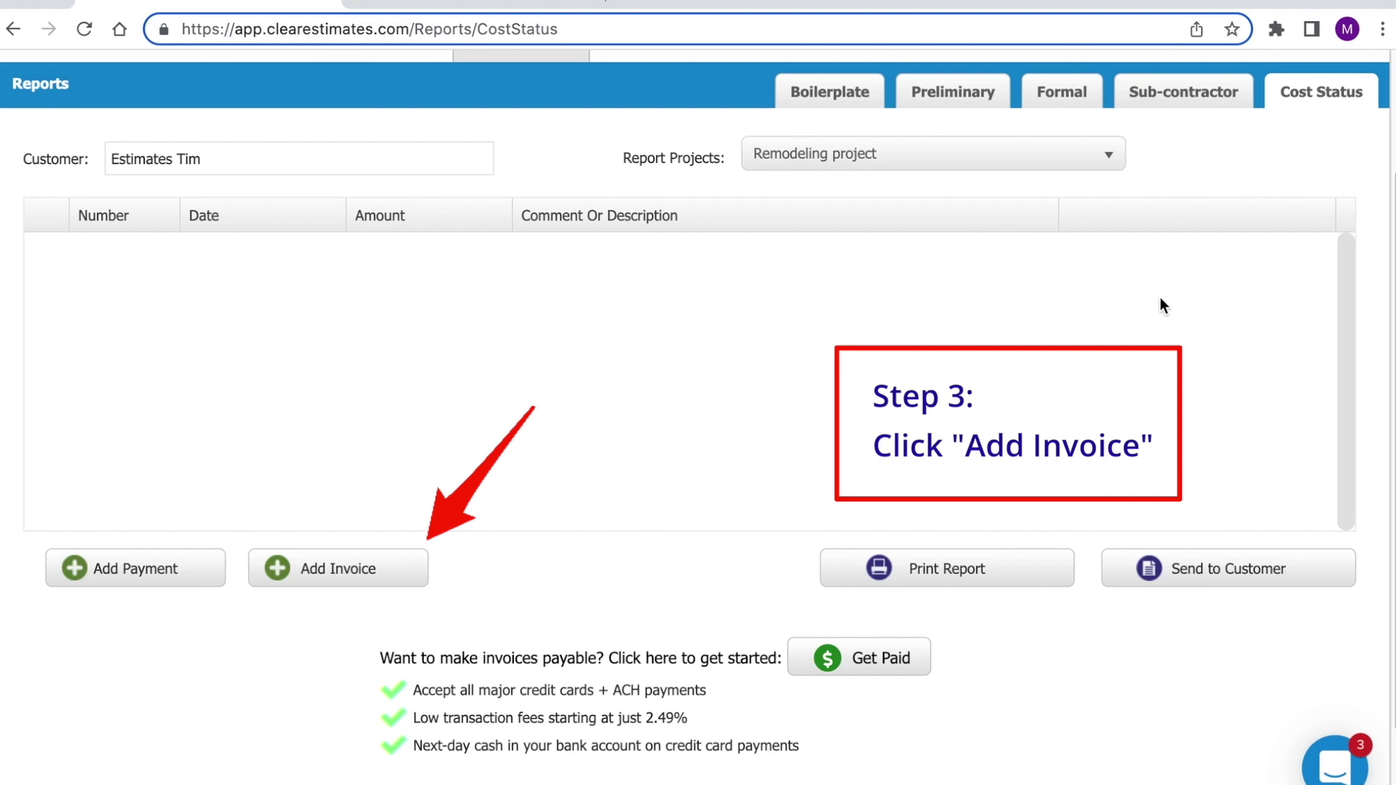
Step: Draft a new invoice using the first-day-of-work payment schedule item ($9,292.41)
left_click(375, 570)
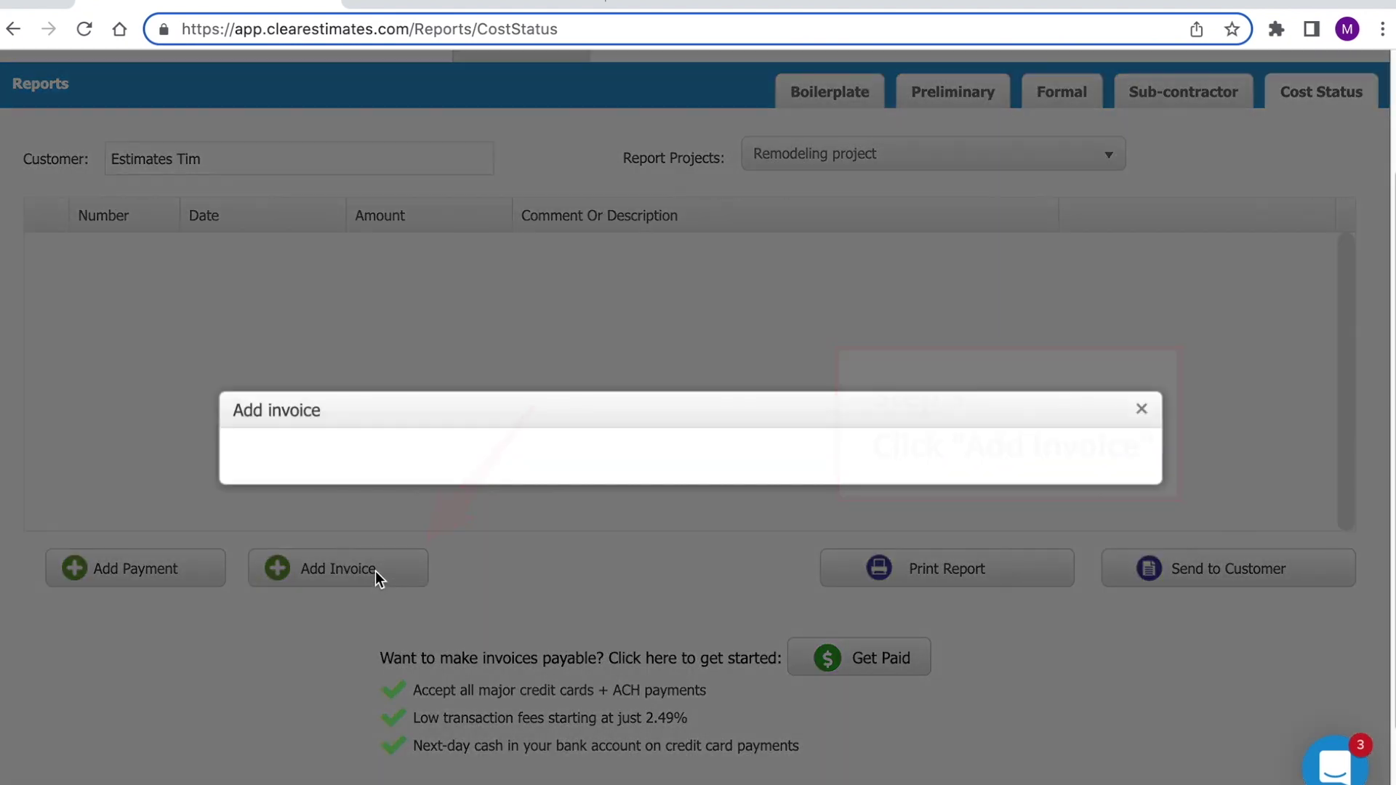
left_click_drag(763, 421, 761, 215)
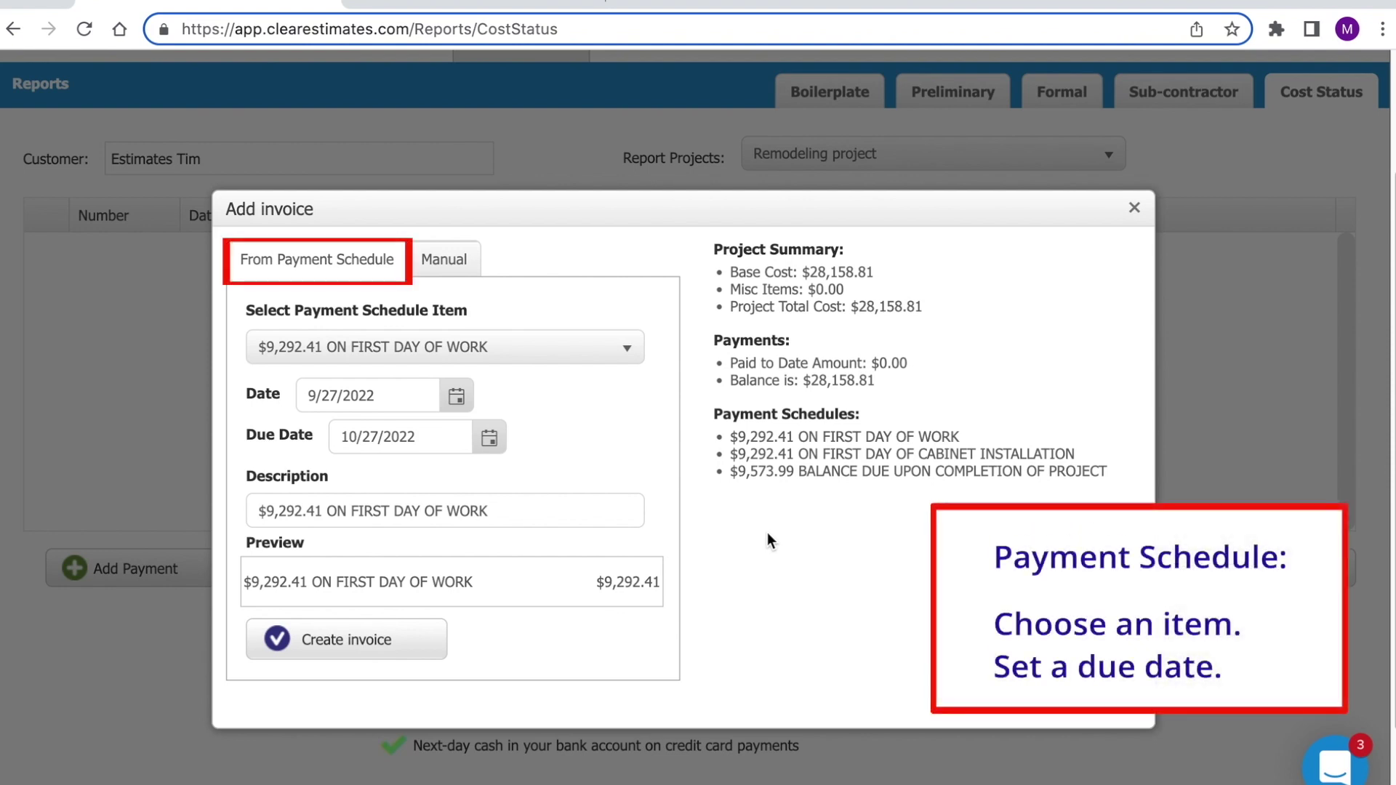
left_click(607, 363)
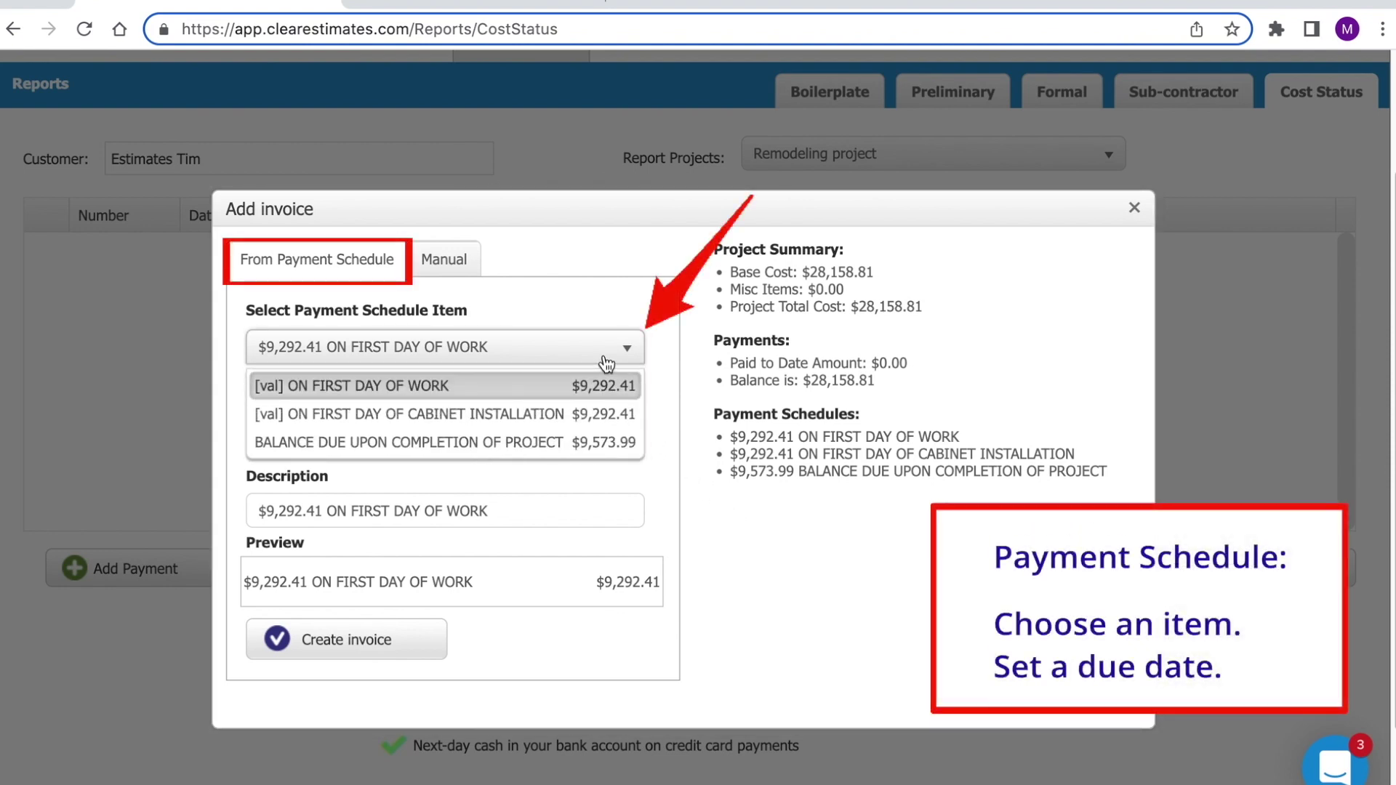
left_click(606, 362)
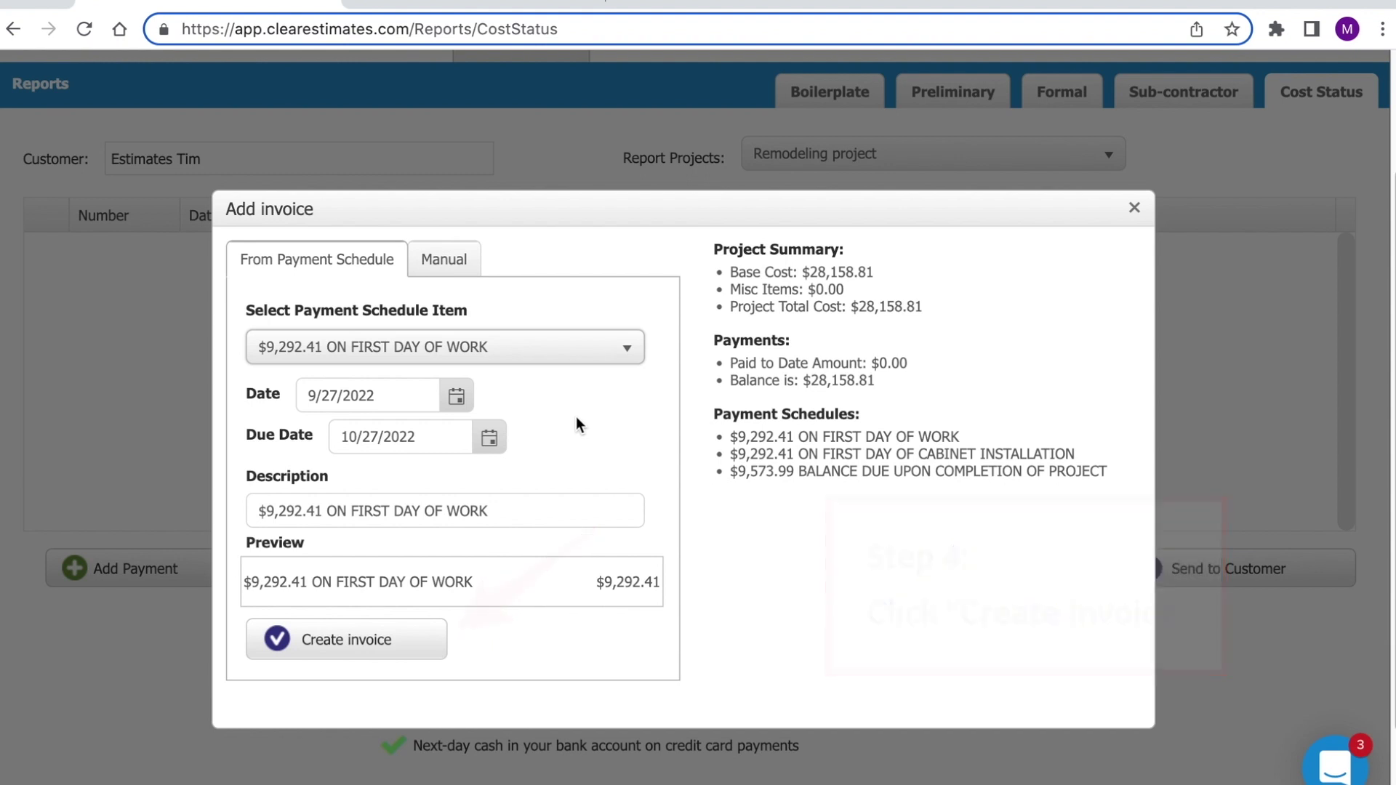
Step: Switch to a manual invoice and set its amount to the $28,158.81 base cost
left_click(444, 264)
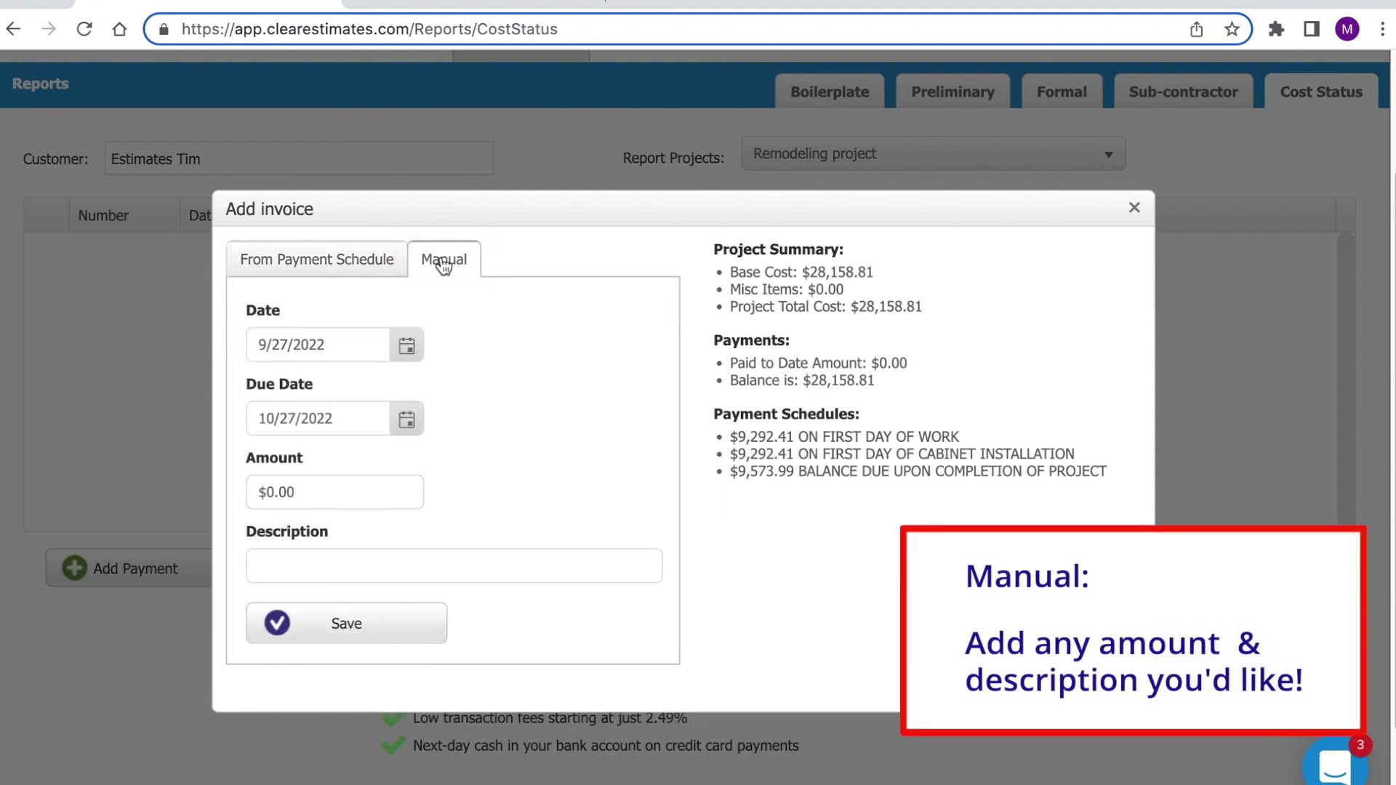
left_click_drag(883, 272, 801, 272)
right_click(826, 272)
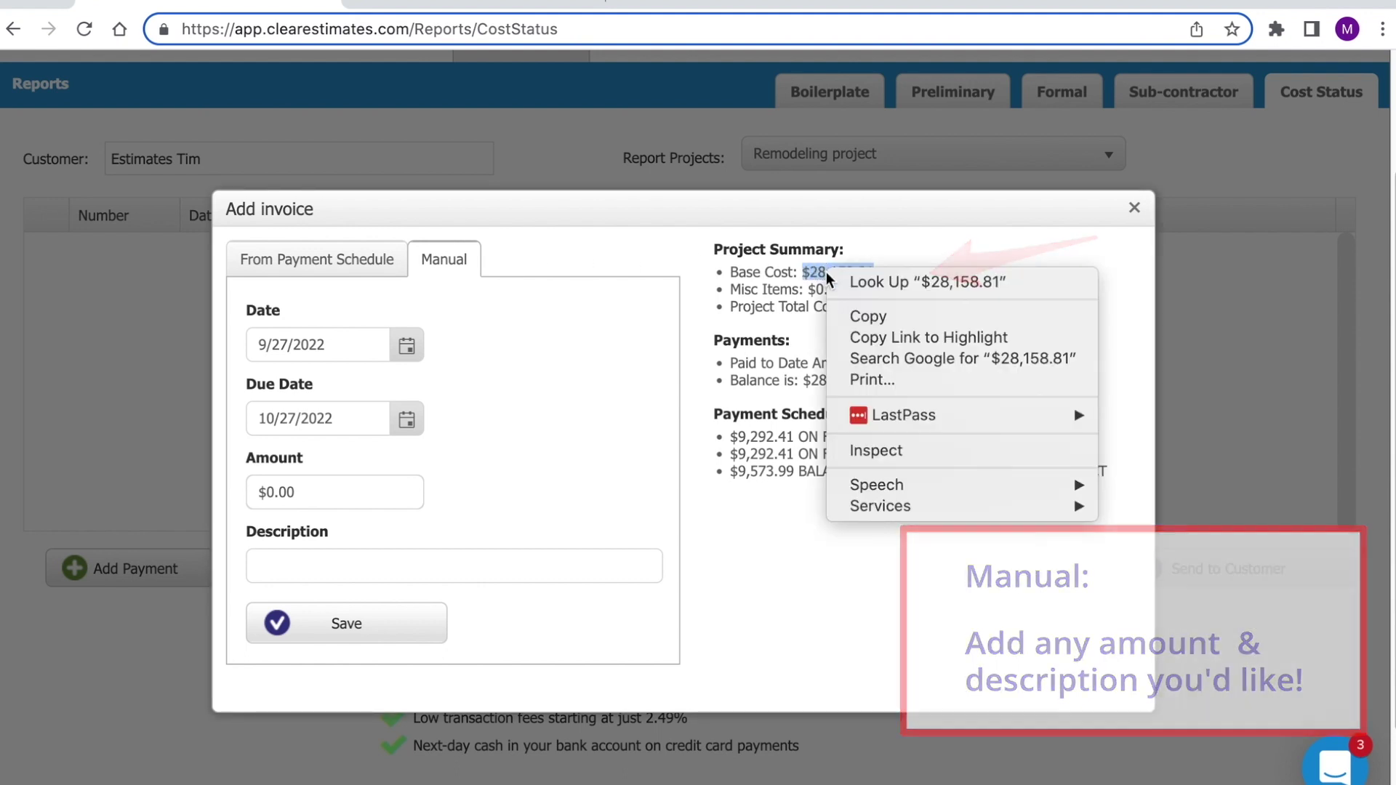
left_click(867, 318)
left_click(336, 495)
key("ctrl+v")
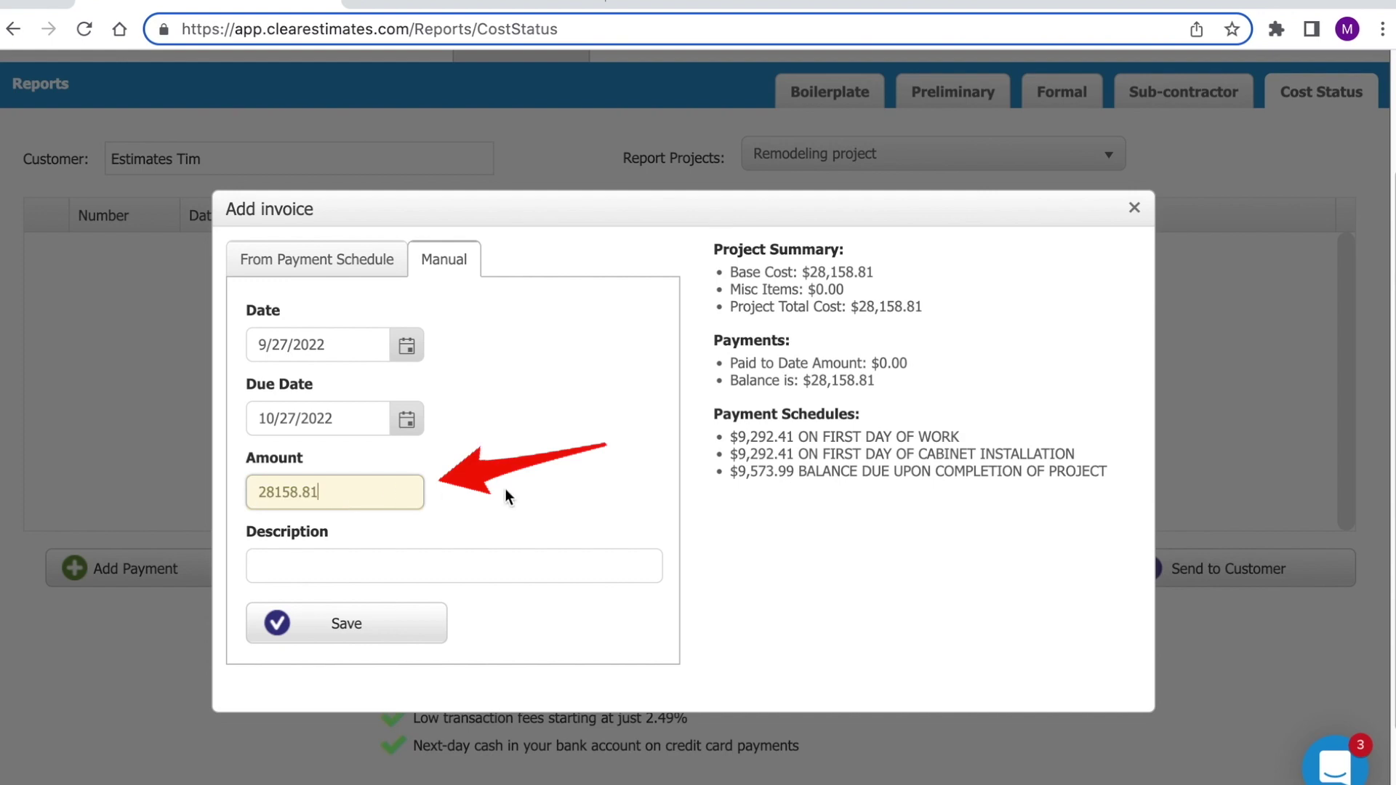
left_click(501, 489)
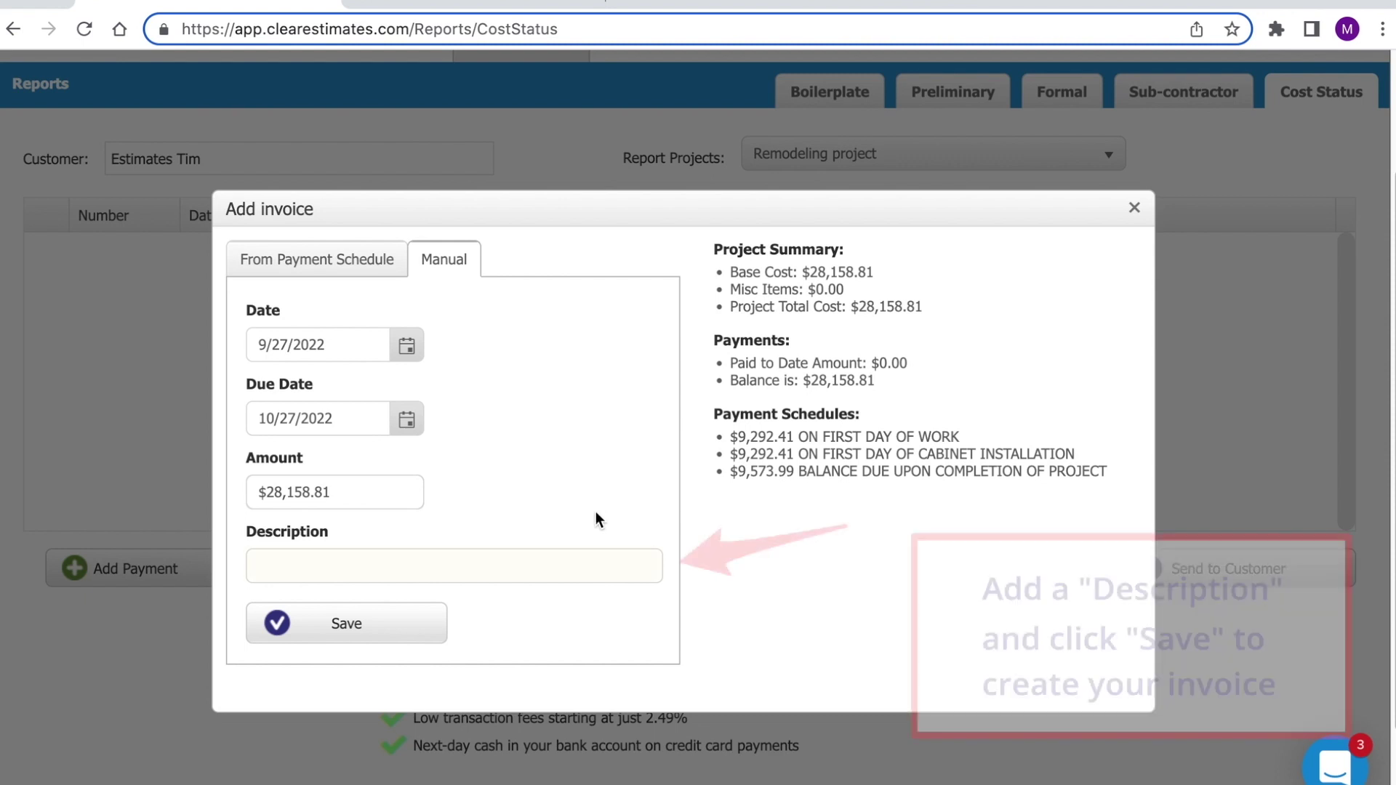
Step: Give the invoice the description 'Invoice' and save it
left_click(517, 557)
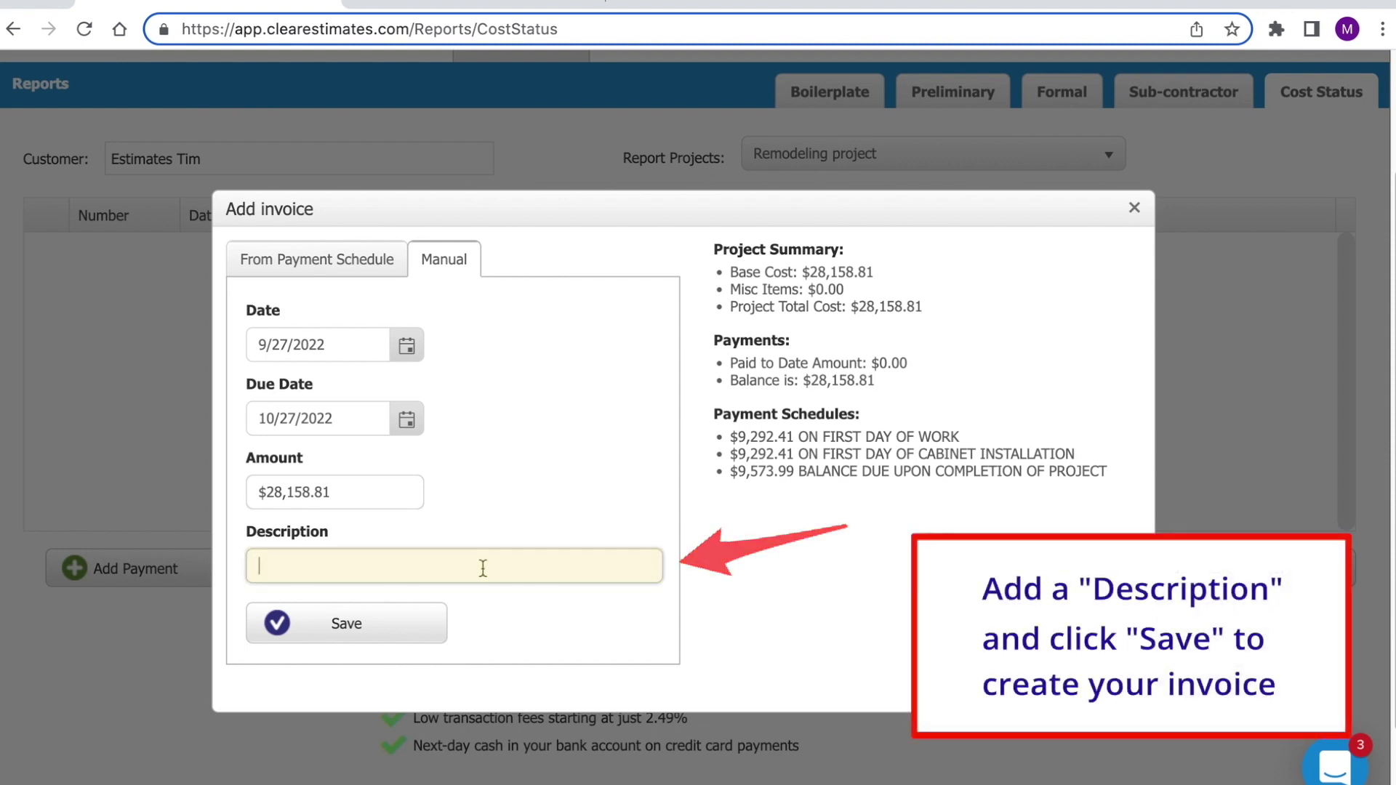
type("Invoice")
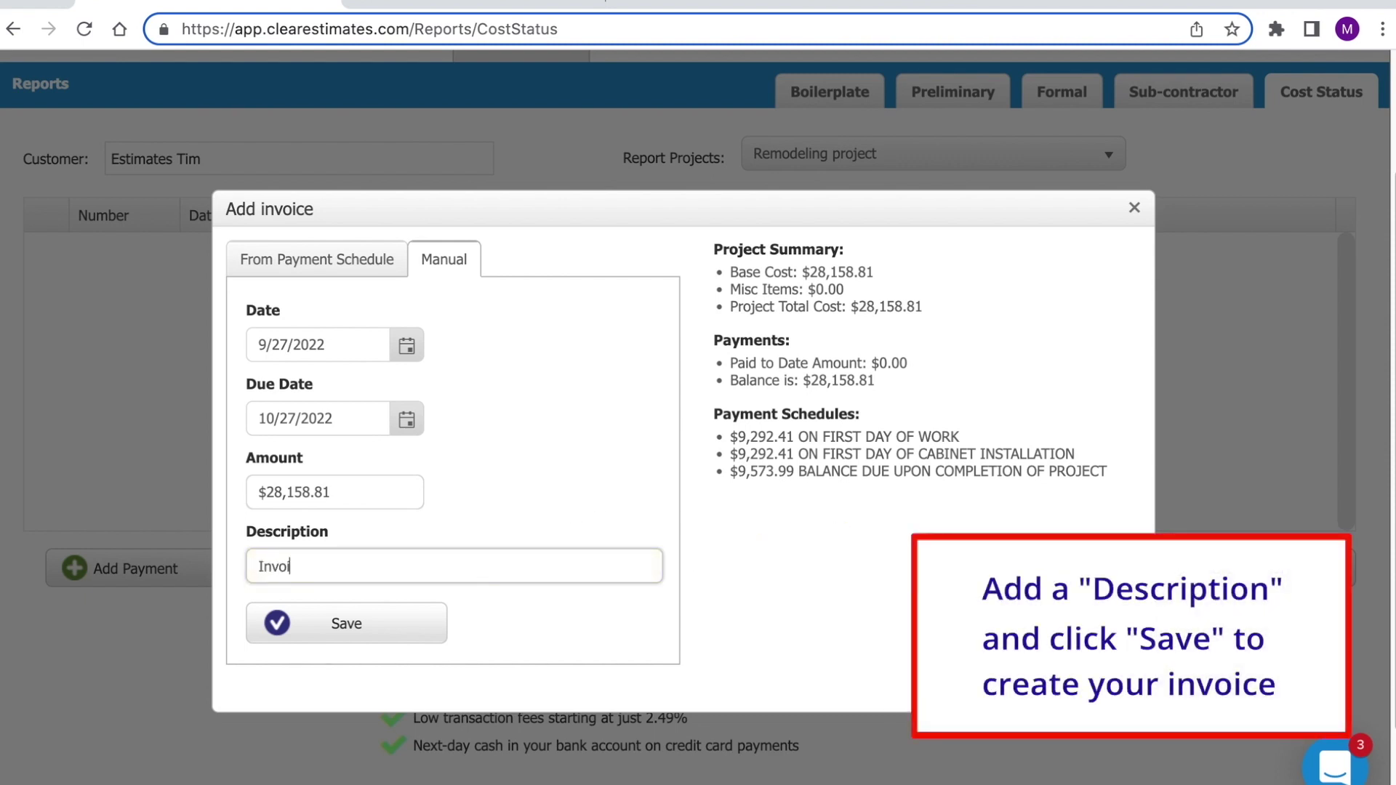
left_click(627, 486)
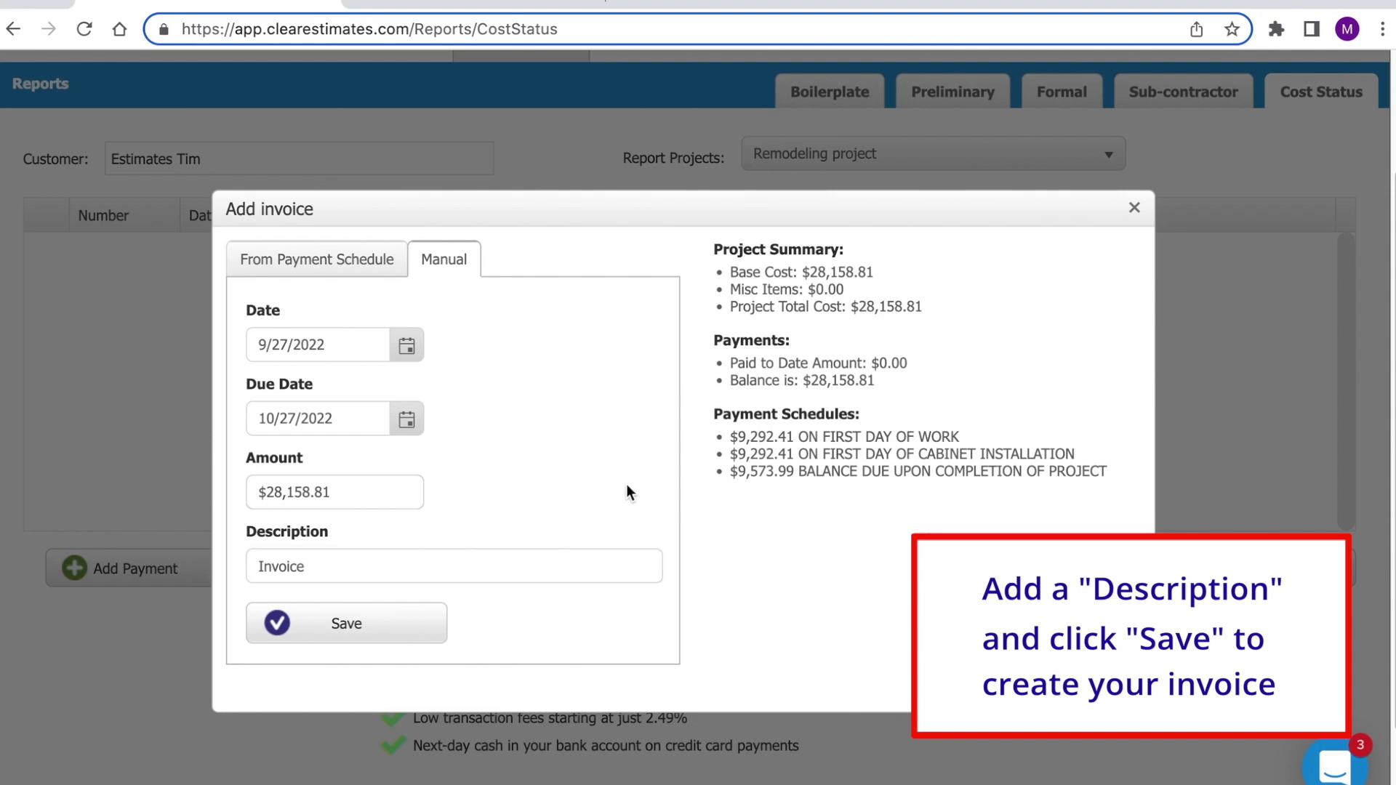
left_click(398, 638)
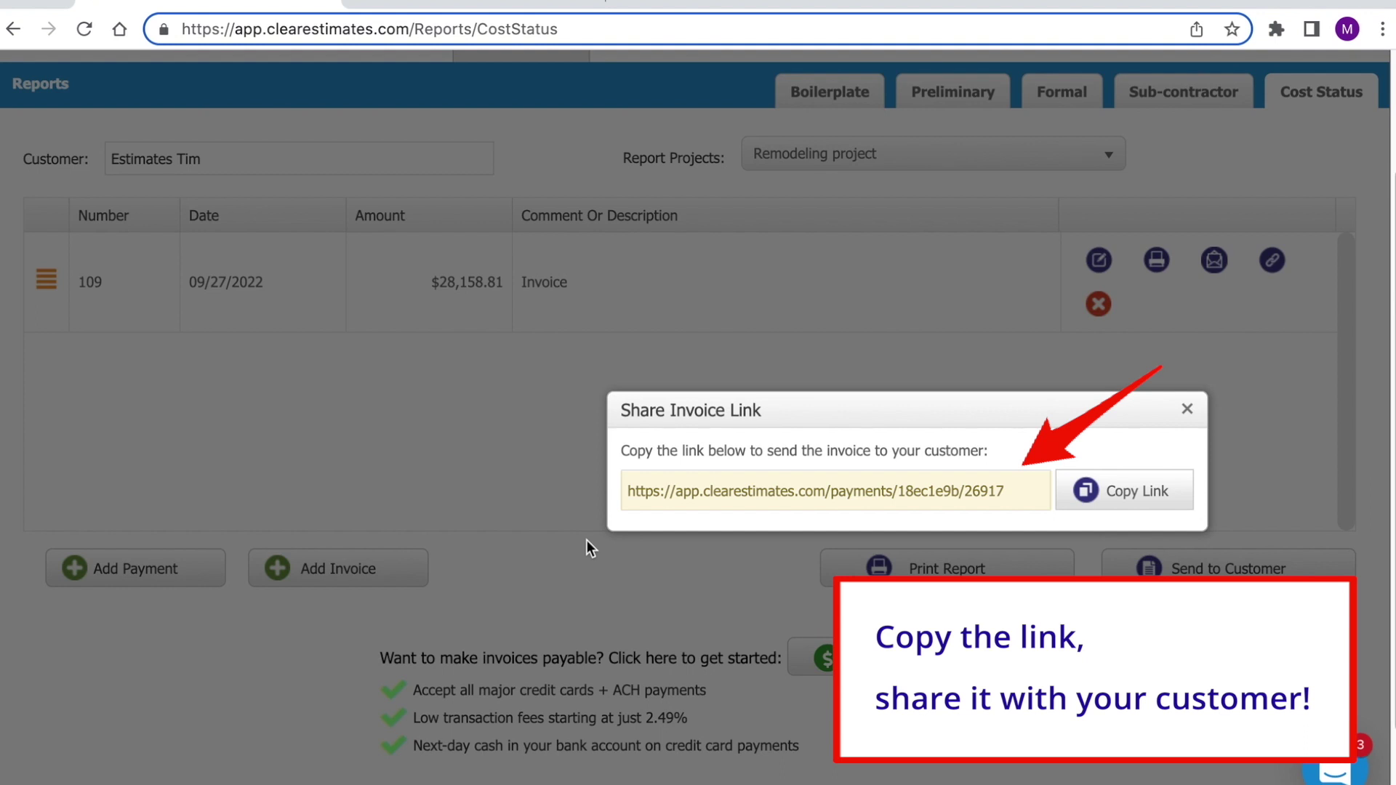
Step: Copy invoice 109's share link and preview it in a new browser tab, then close it
left_click(1119, 493)
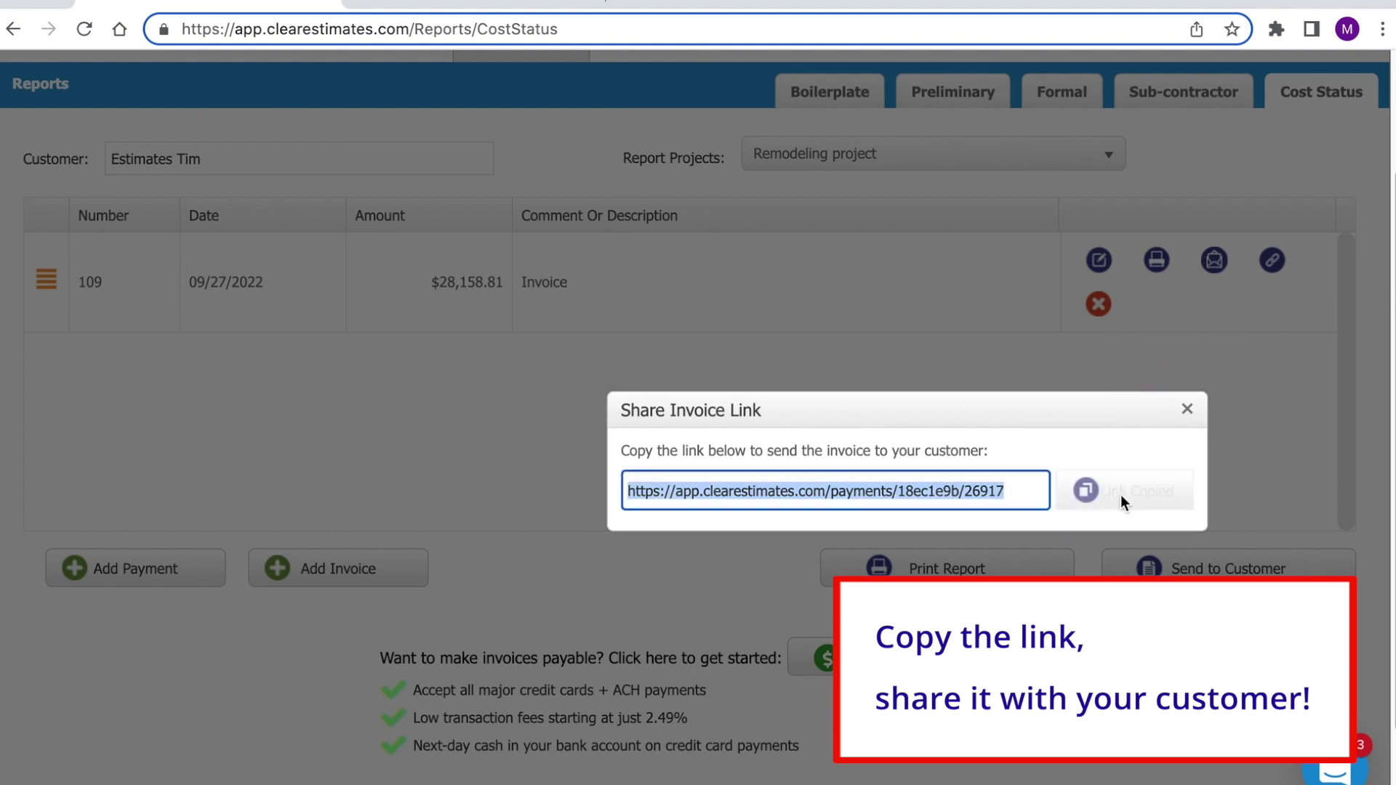
right_click(896, 492)
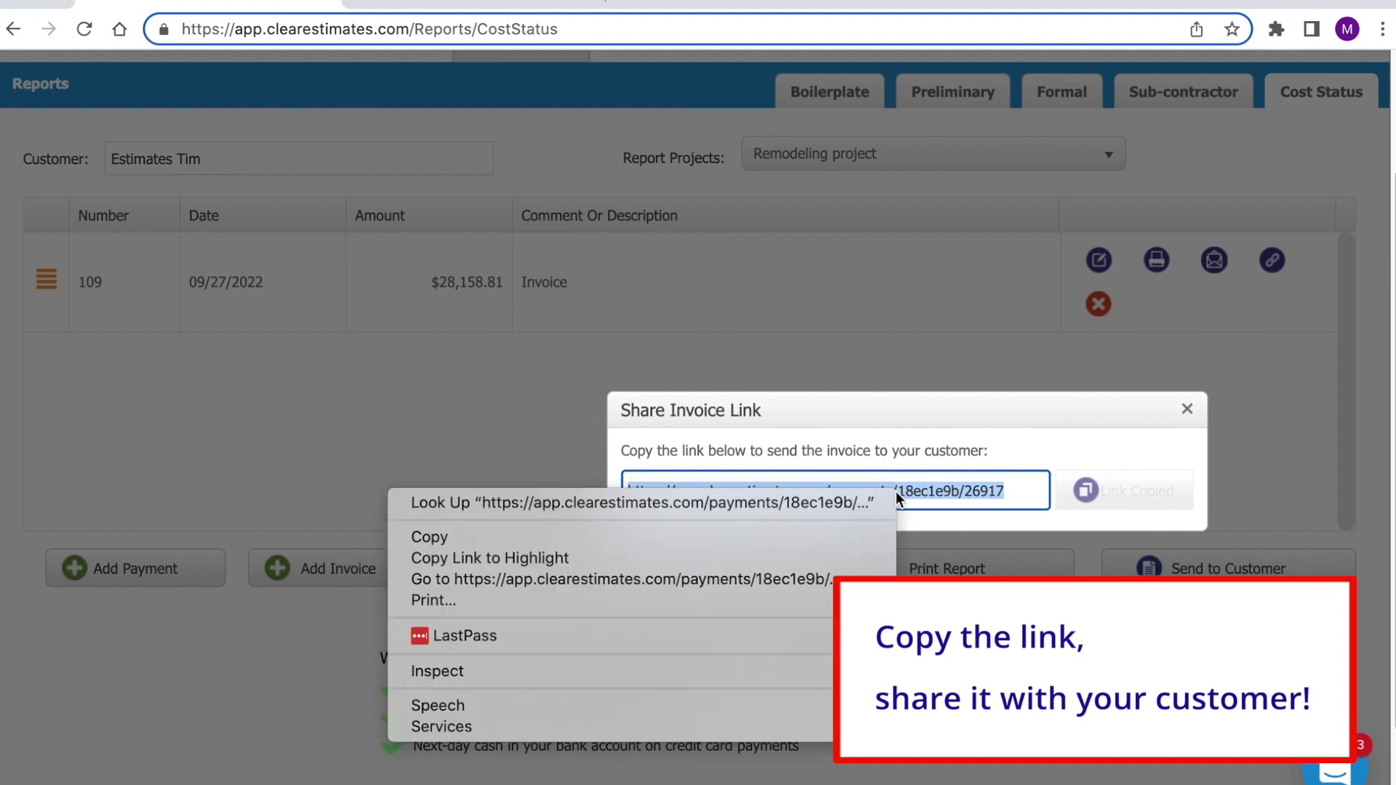
left_click(696, 538)
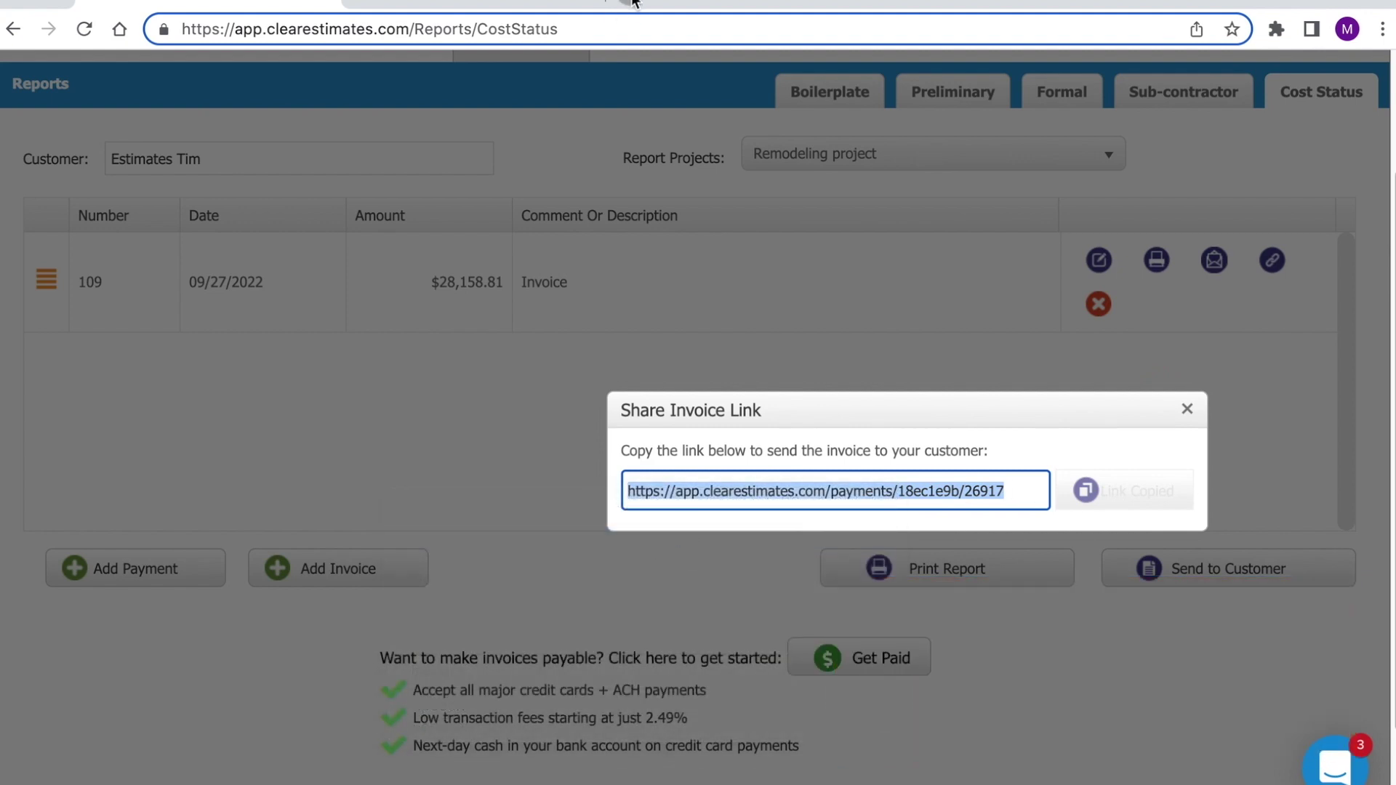
left_click(630, 4)
key("ctrl+v")
key("Return")
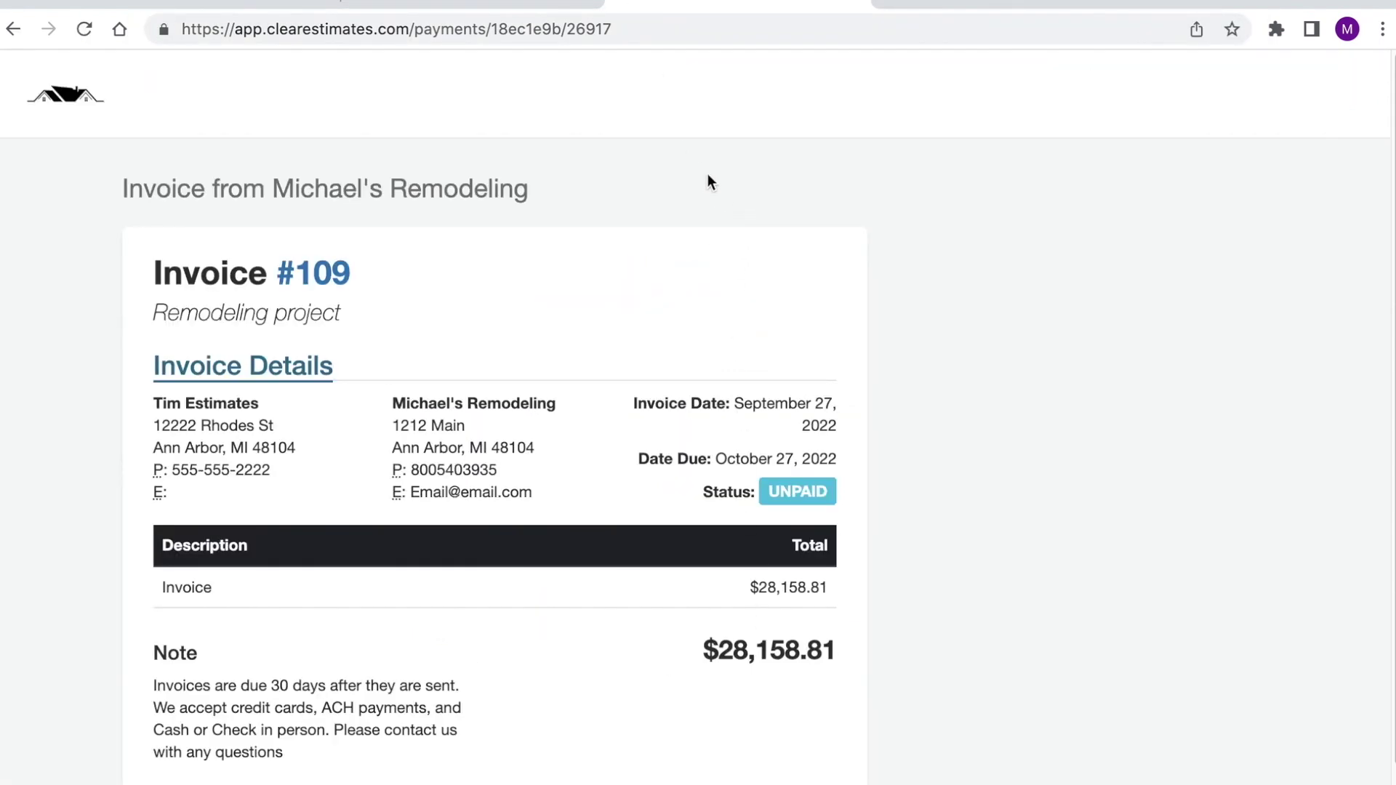
left_click(858, 11)
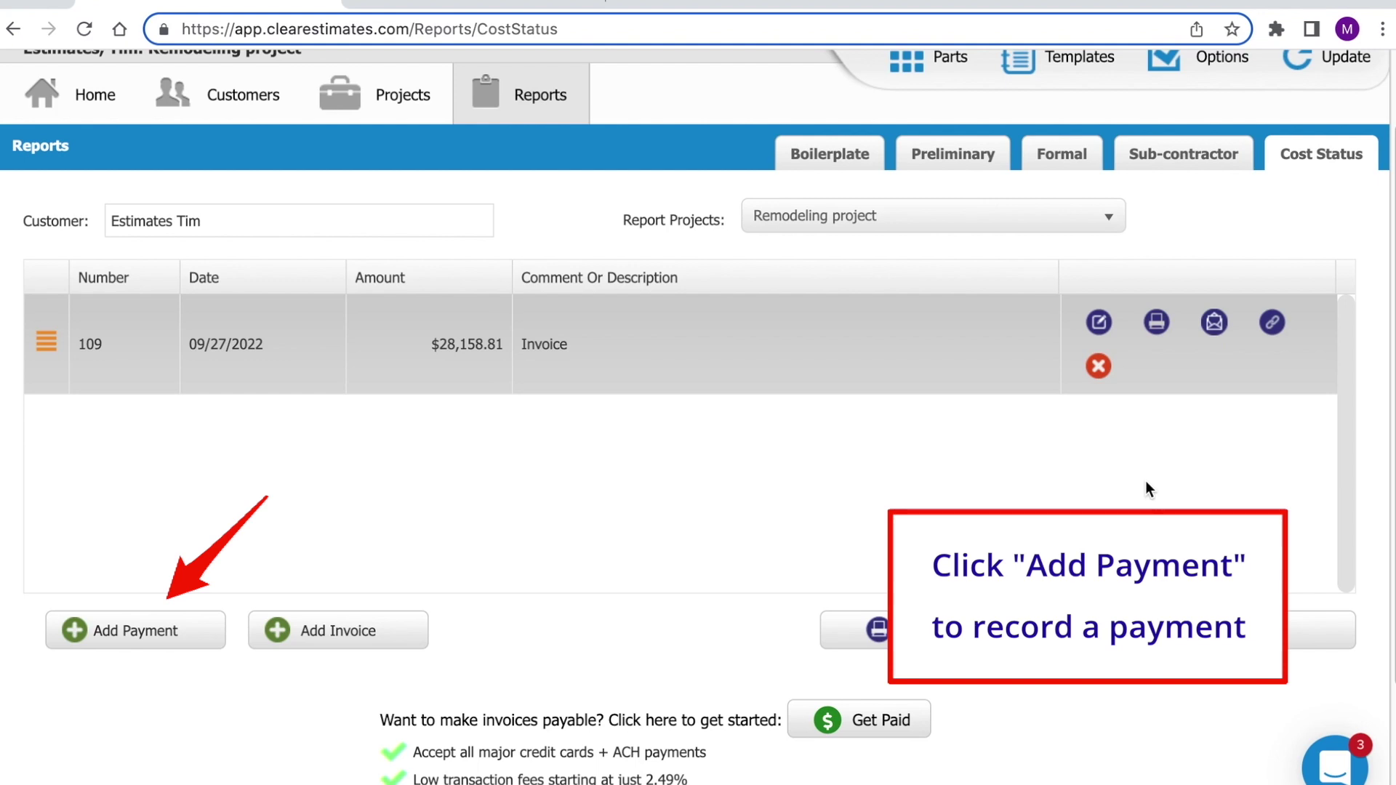
Step: Record a $28,158.81 payment based on invoice 109
left_click(139, 637)
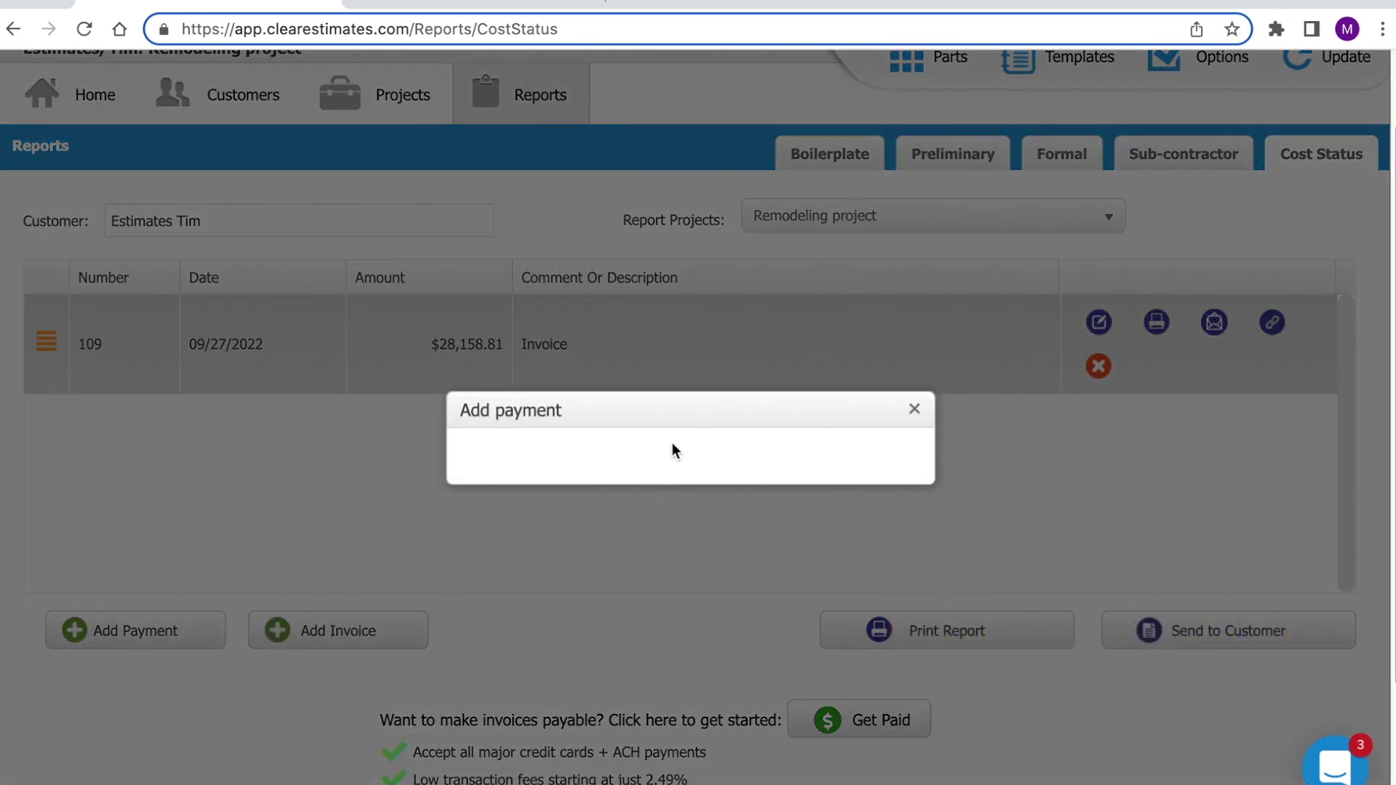
left_click_drag(690, 413, 626, 102)
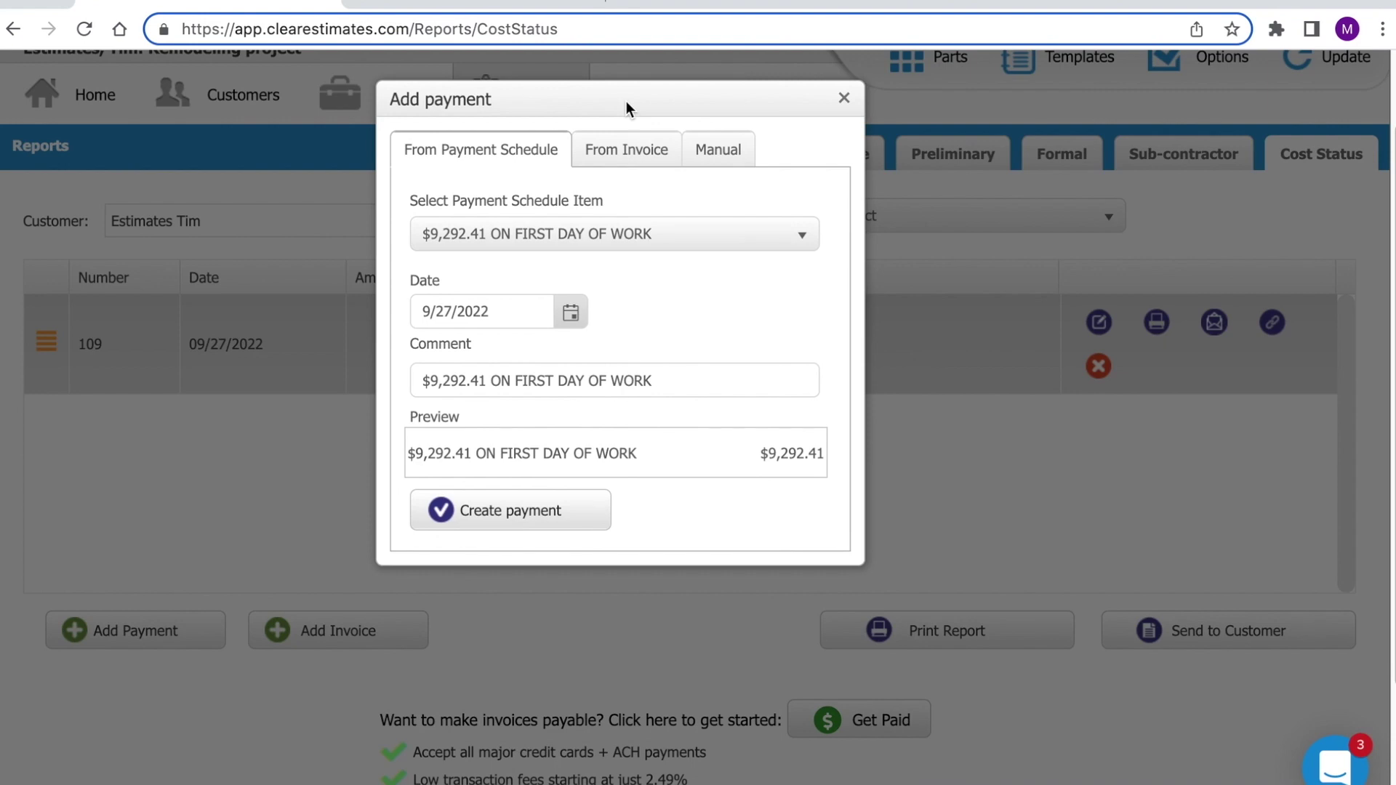
left_click(630, 154)
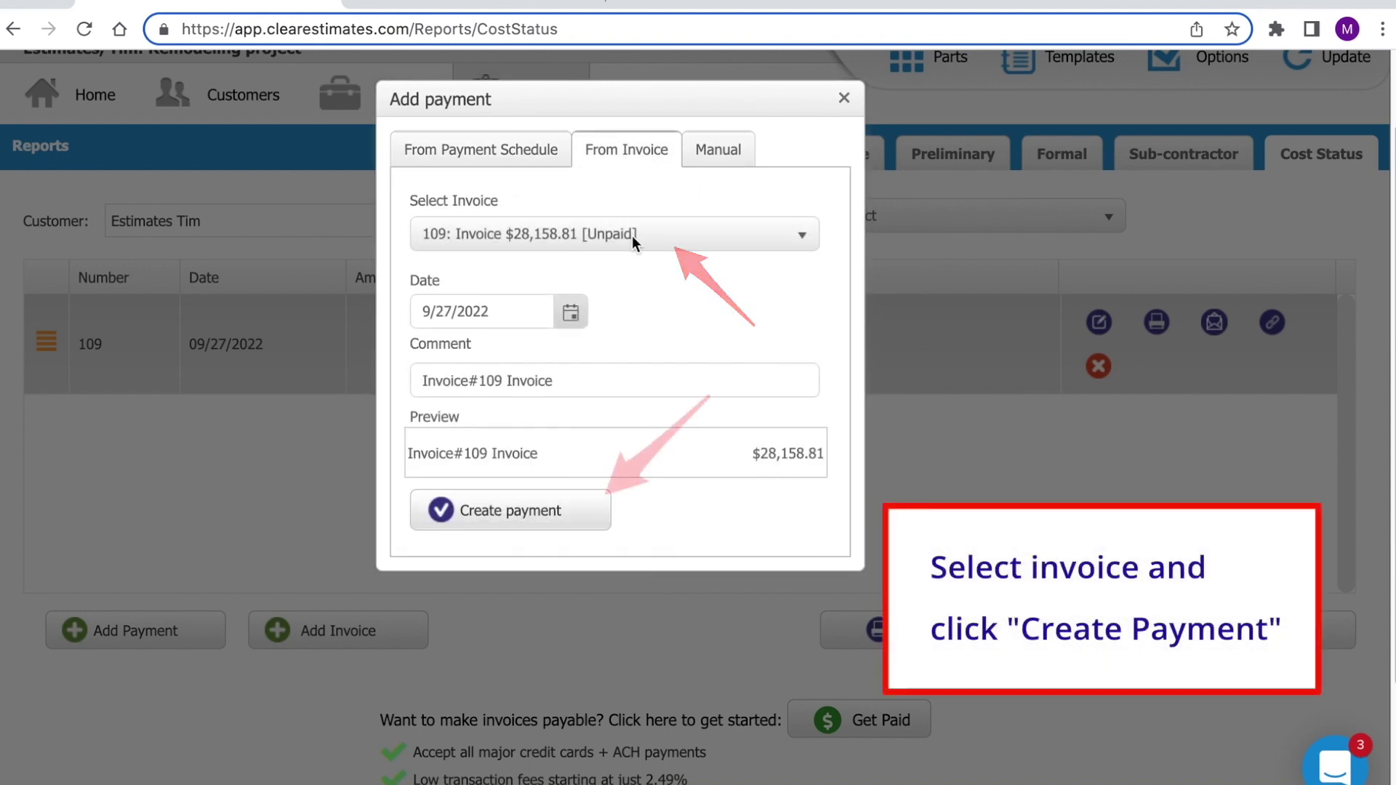
left_click(546, 518)
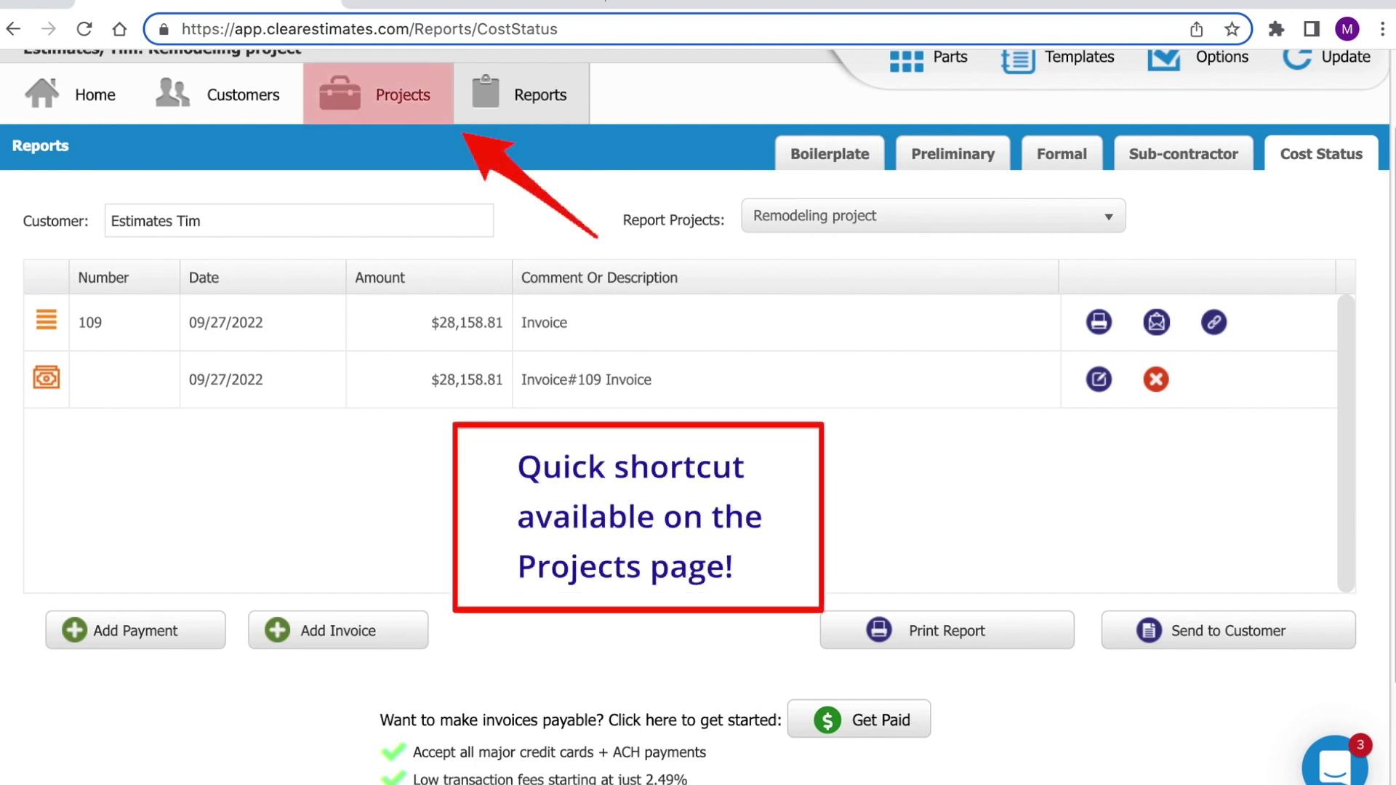
Step: From the Remodeling project overview, choose Create an Invoice under More actions
left_click(416, 122)
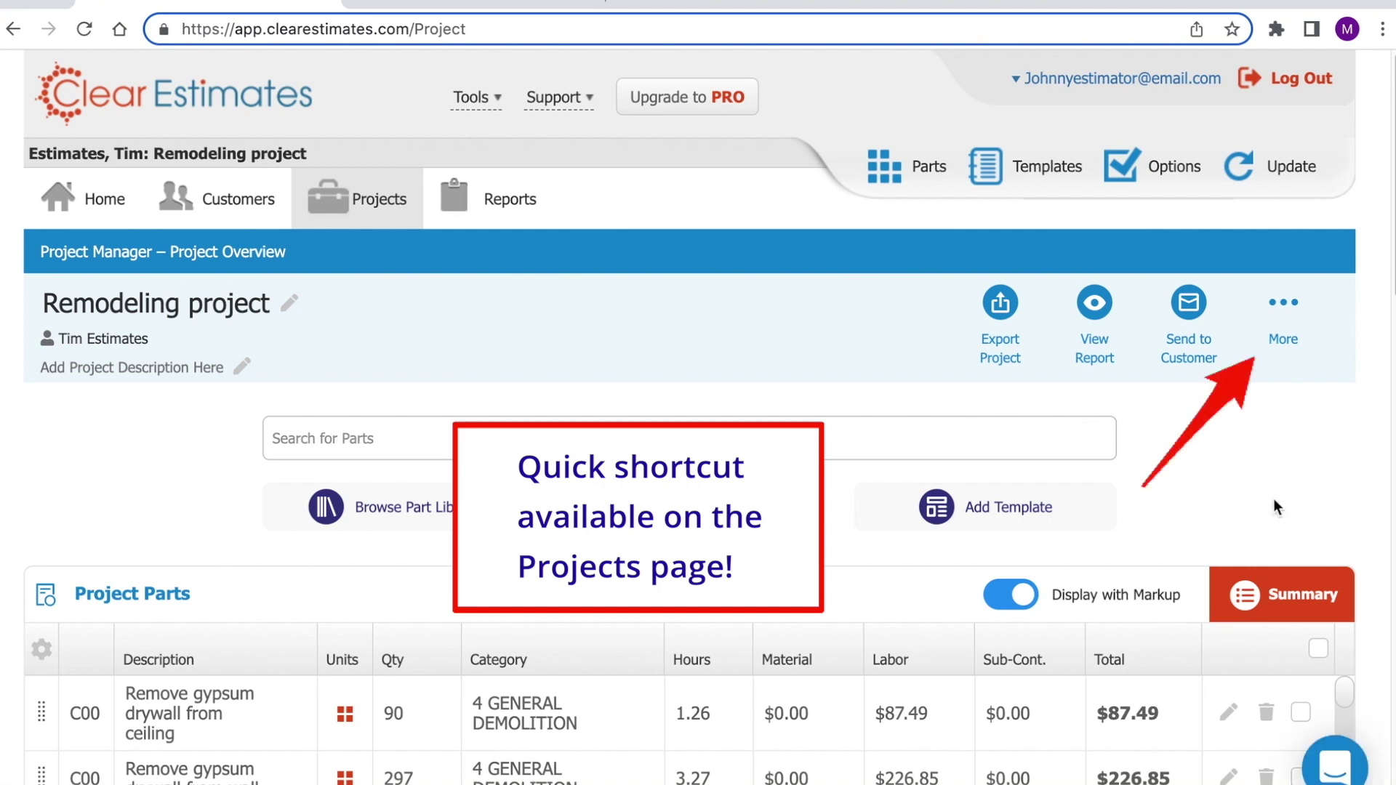
left_click(1287, 309)
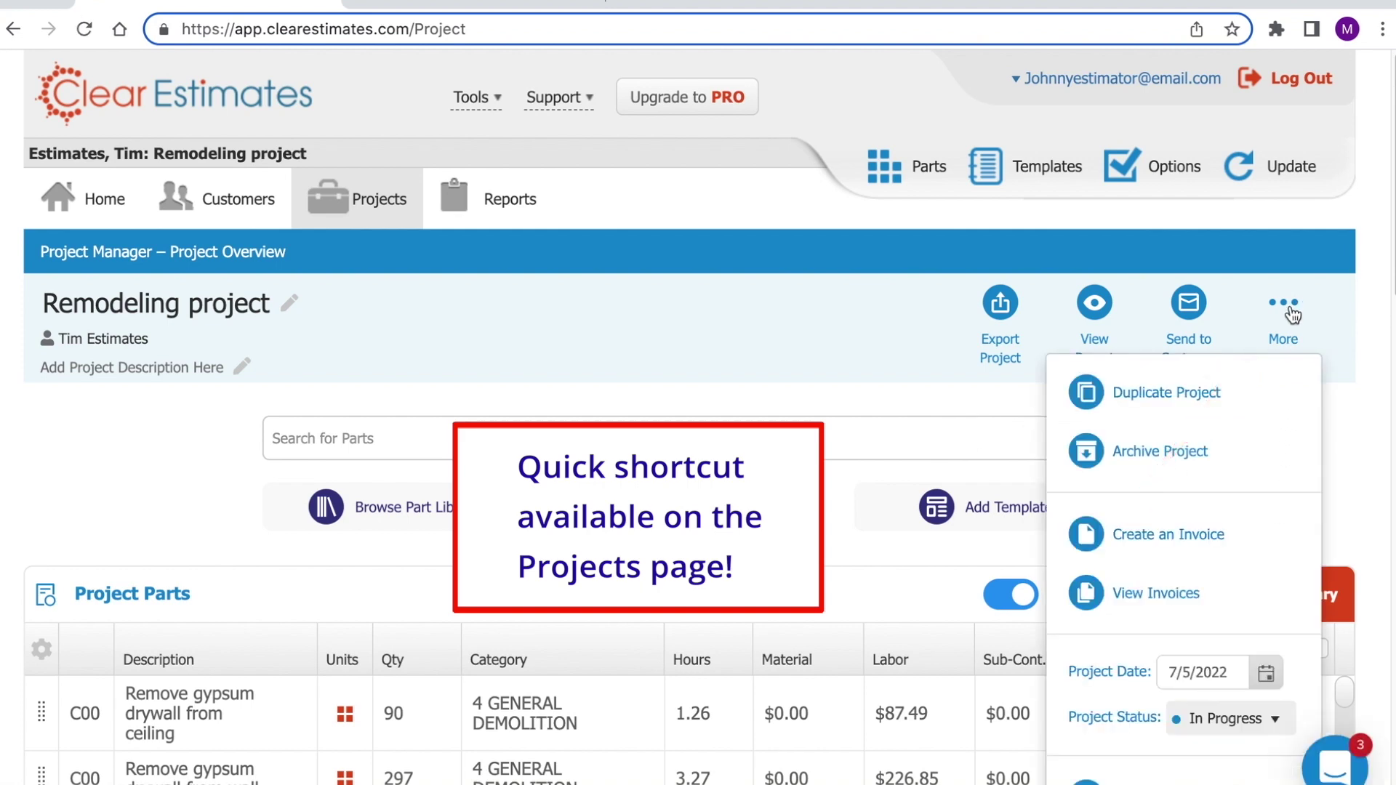
left_click(1185, 538)
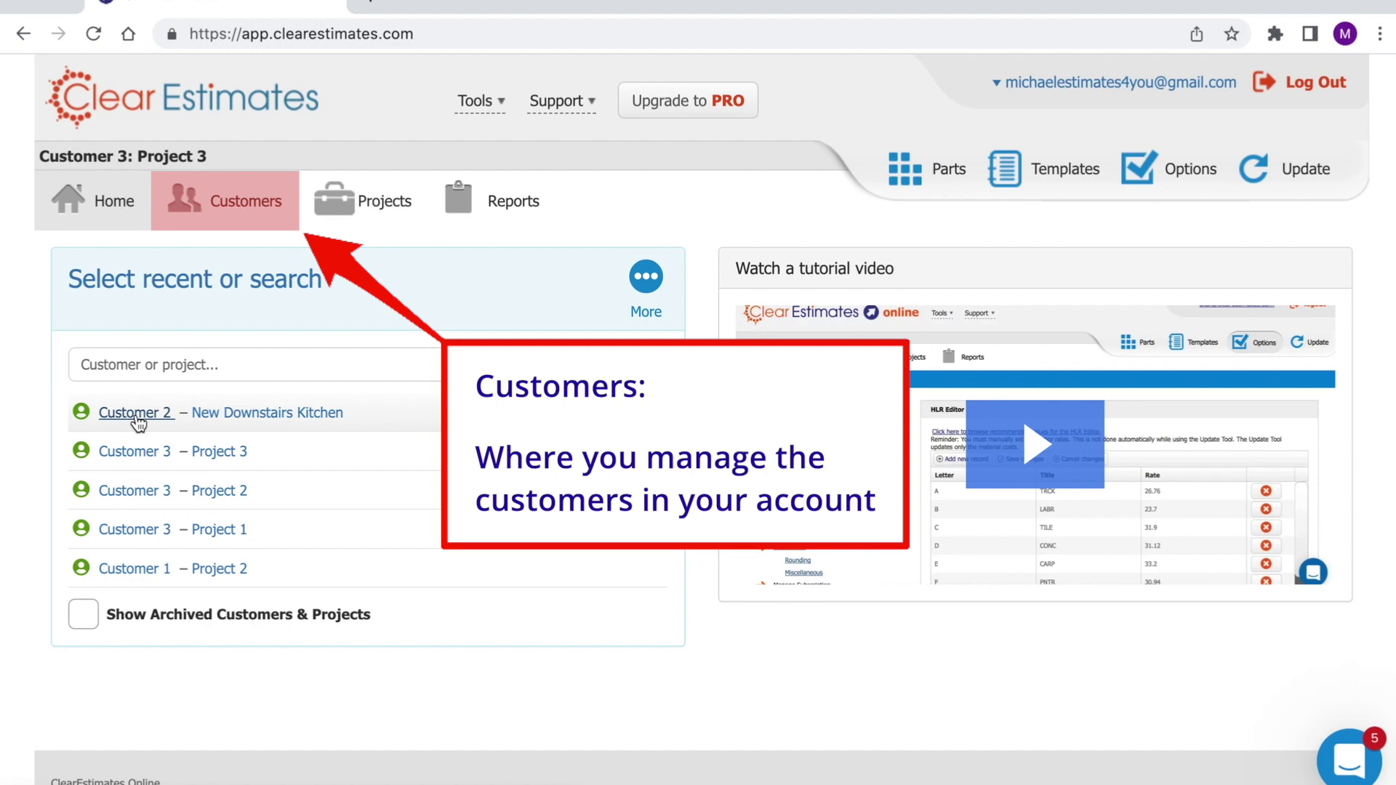
Step: Open the Customer Manager and view the sample customer and Customers 1, 2 and 3
left_click(260, 207)
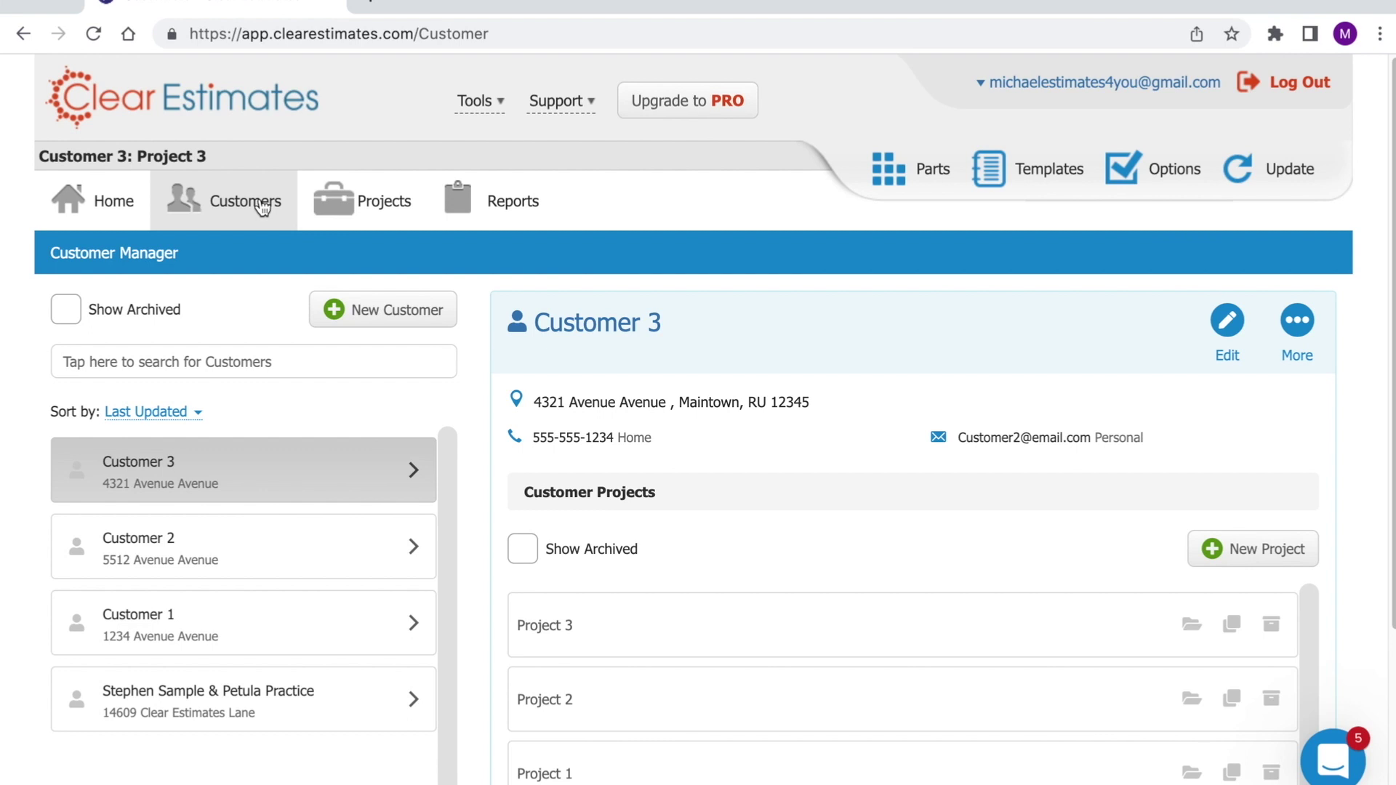
scroll(479, 399, "down", 3)
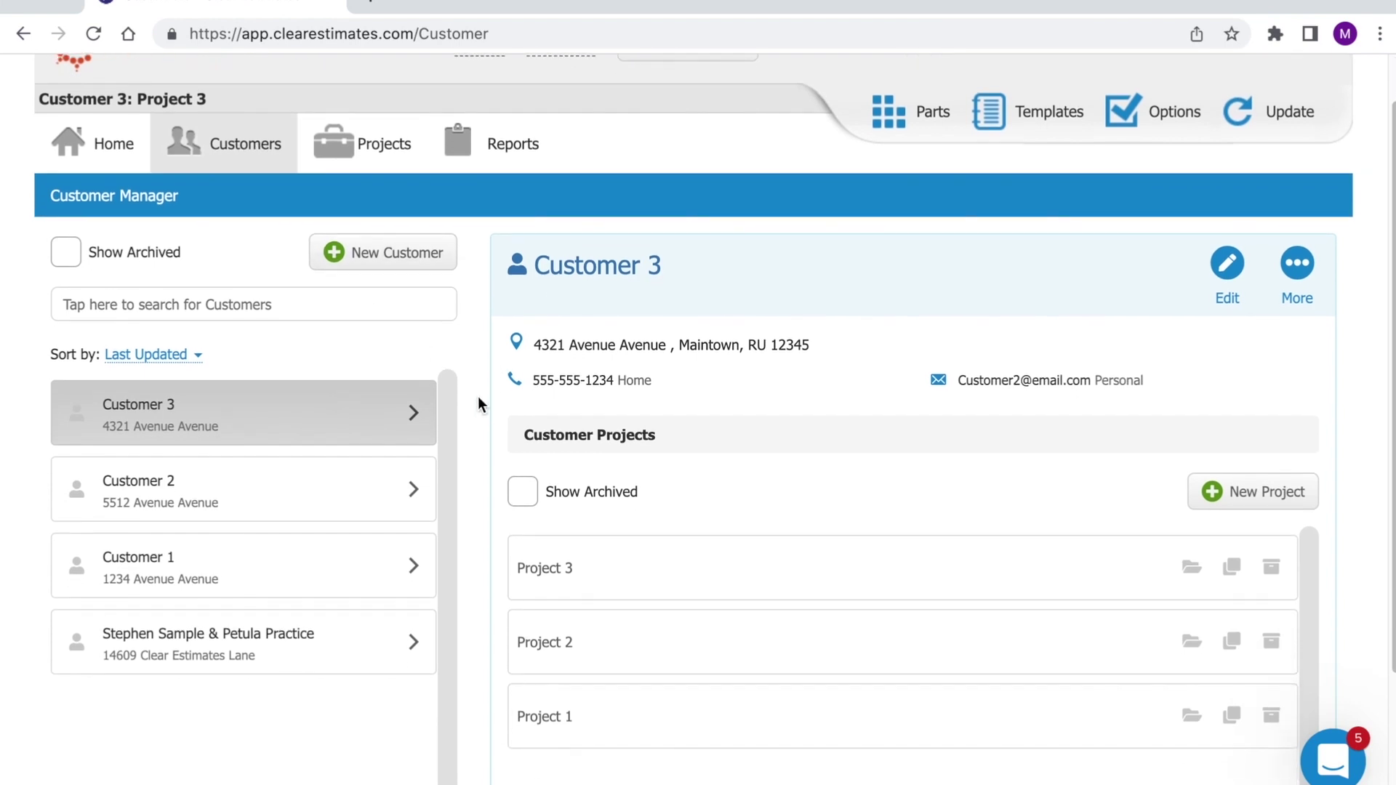
scroll(478, 395, "down", 2)
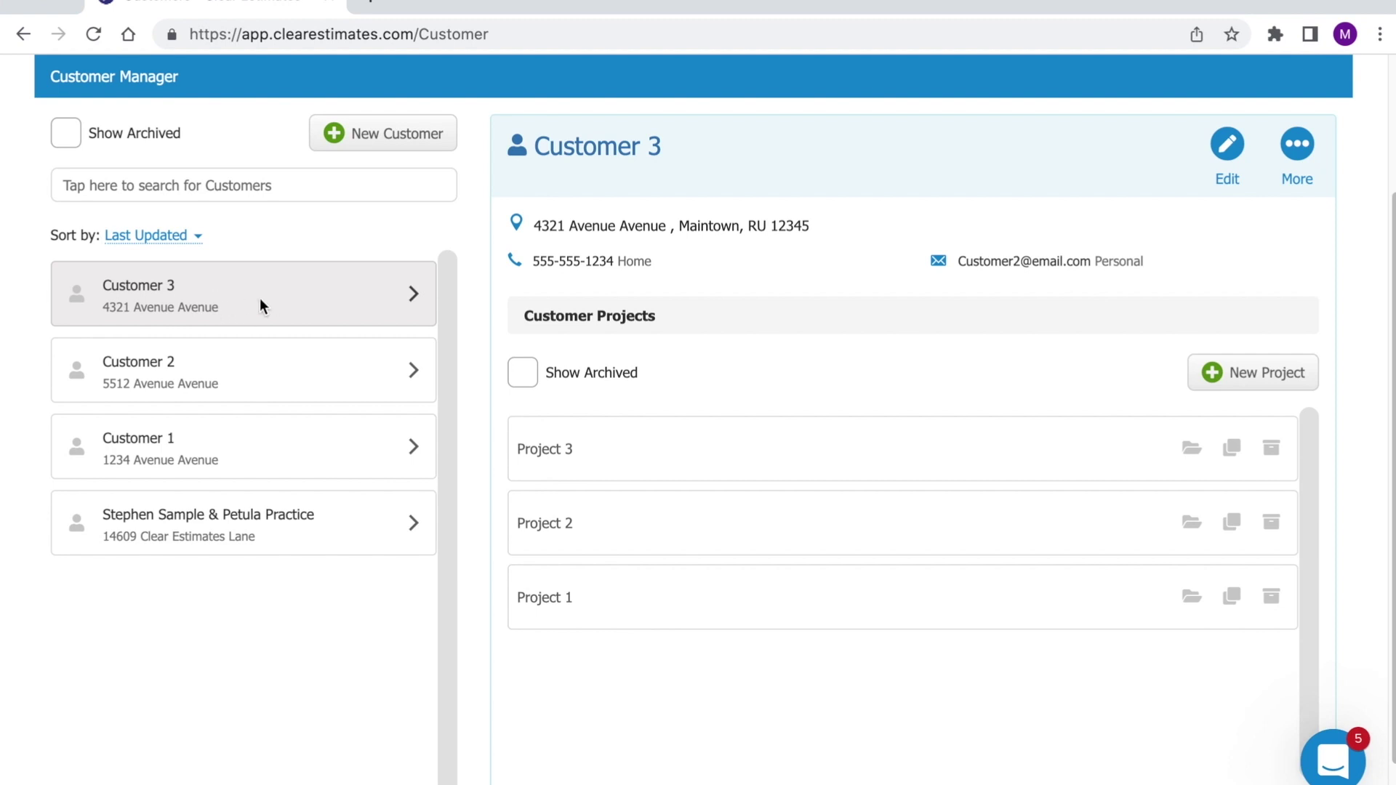
left_click(258, 522)
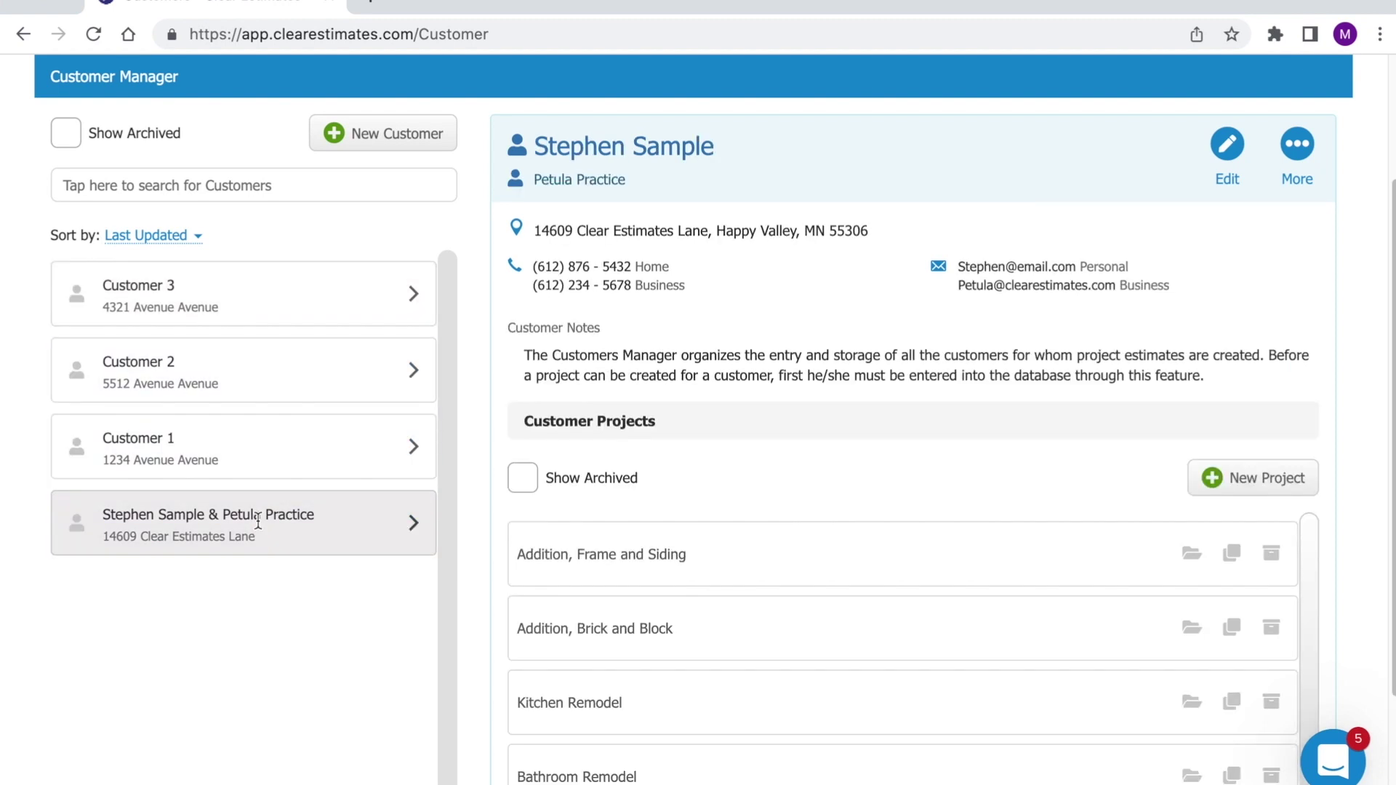
left_click(251, 462)
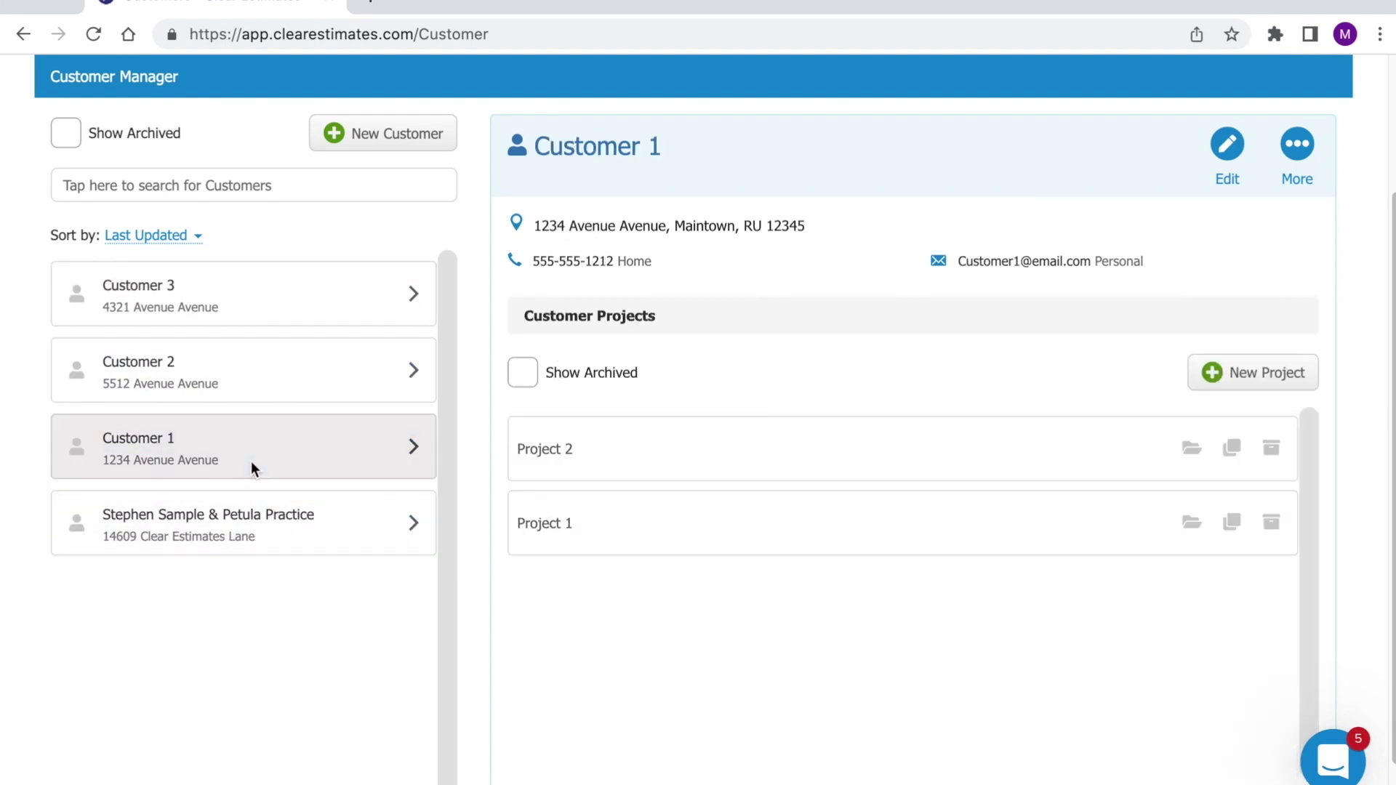
left_click(243, 378)
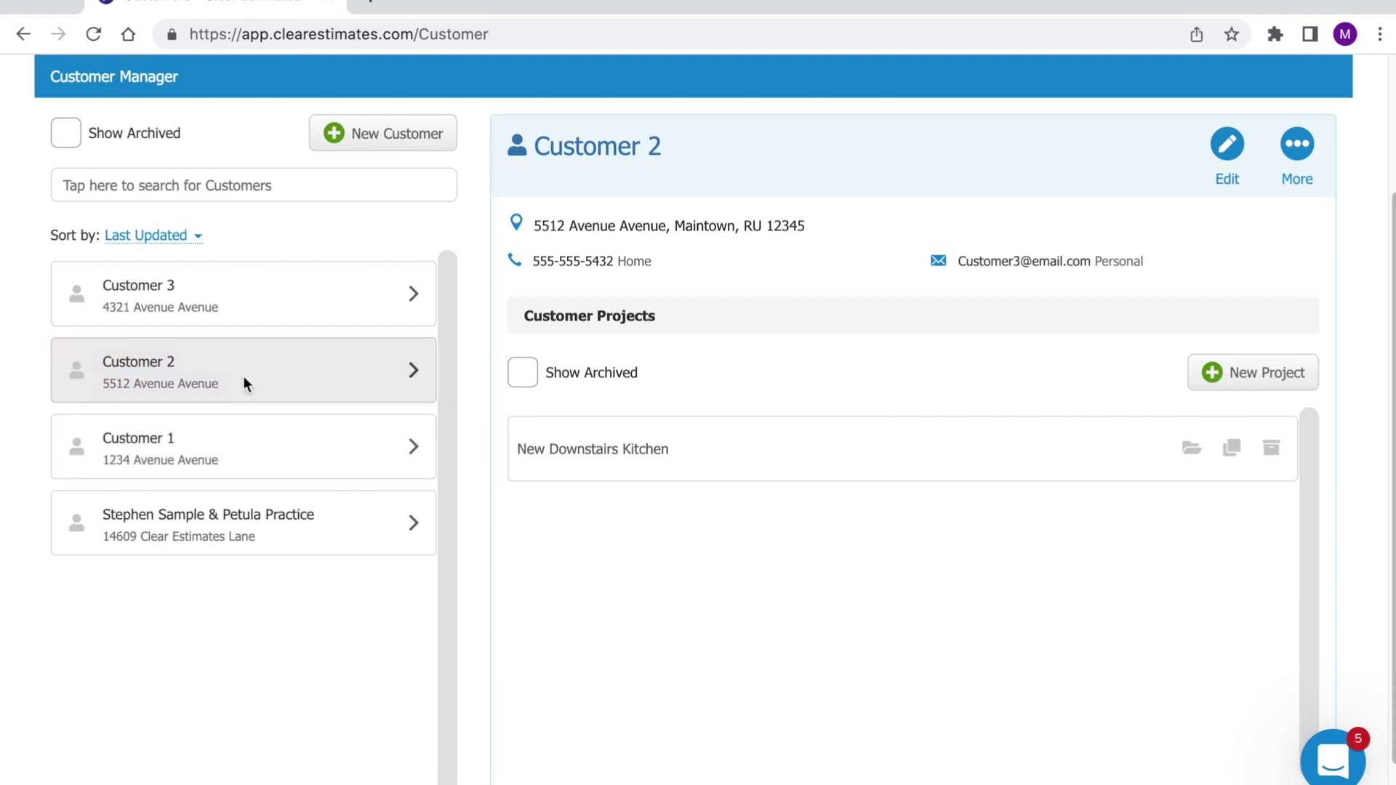
left_click(234, 313)
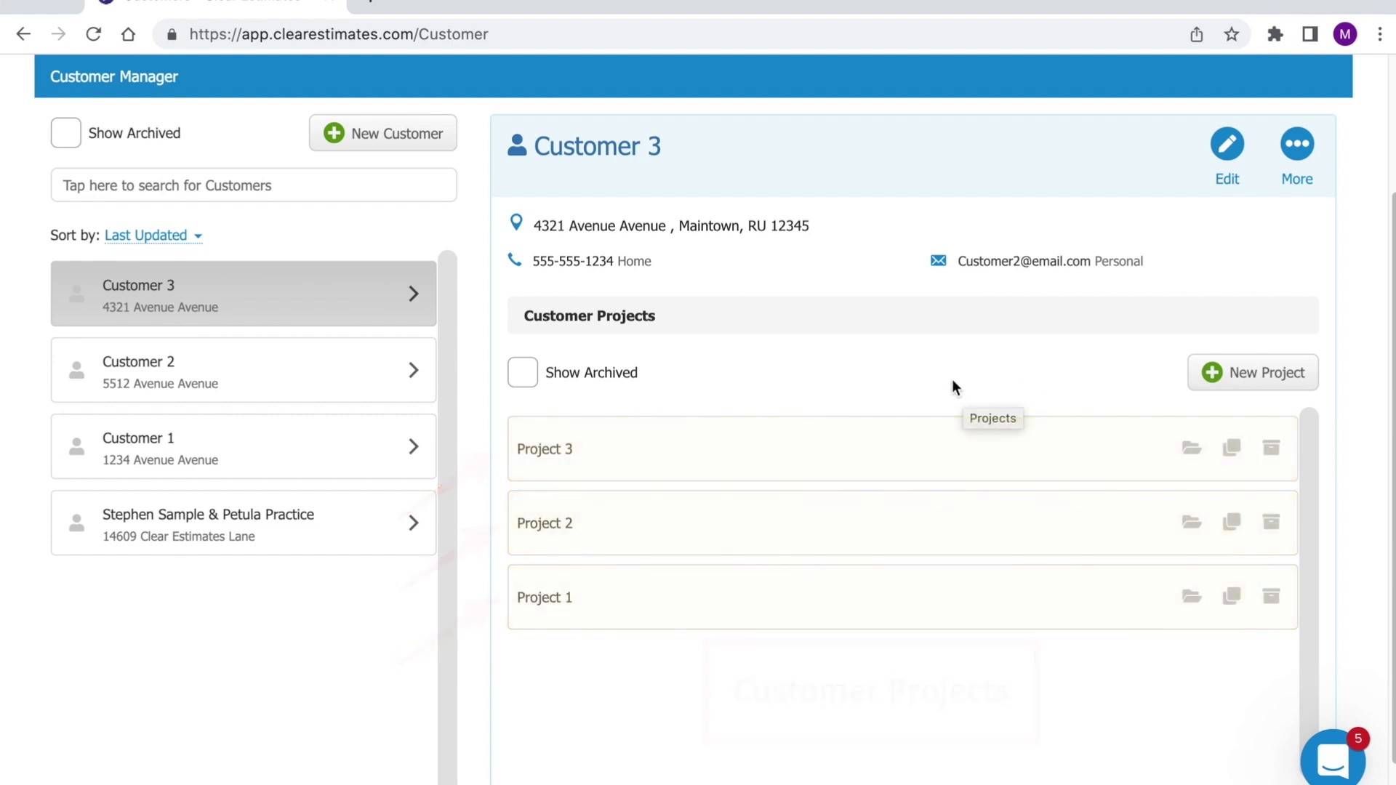
Step: Search the customer list for 'sample' and open the matching customer
left_click(315, 190)
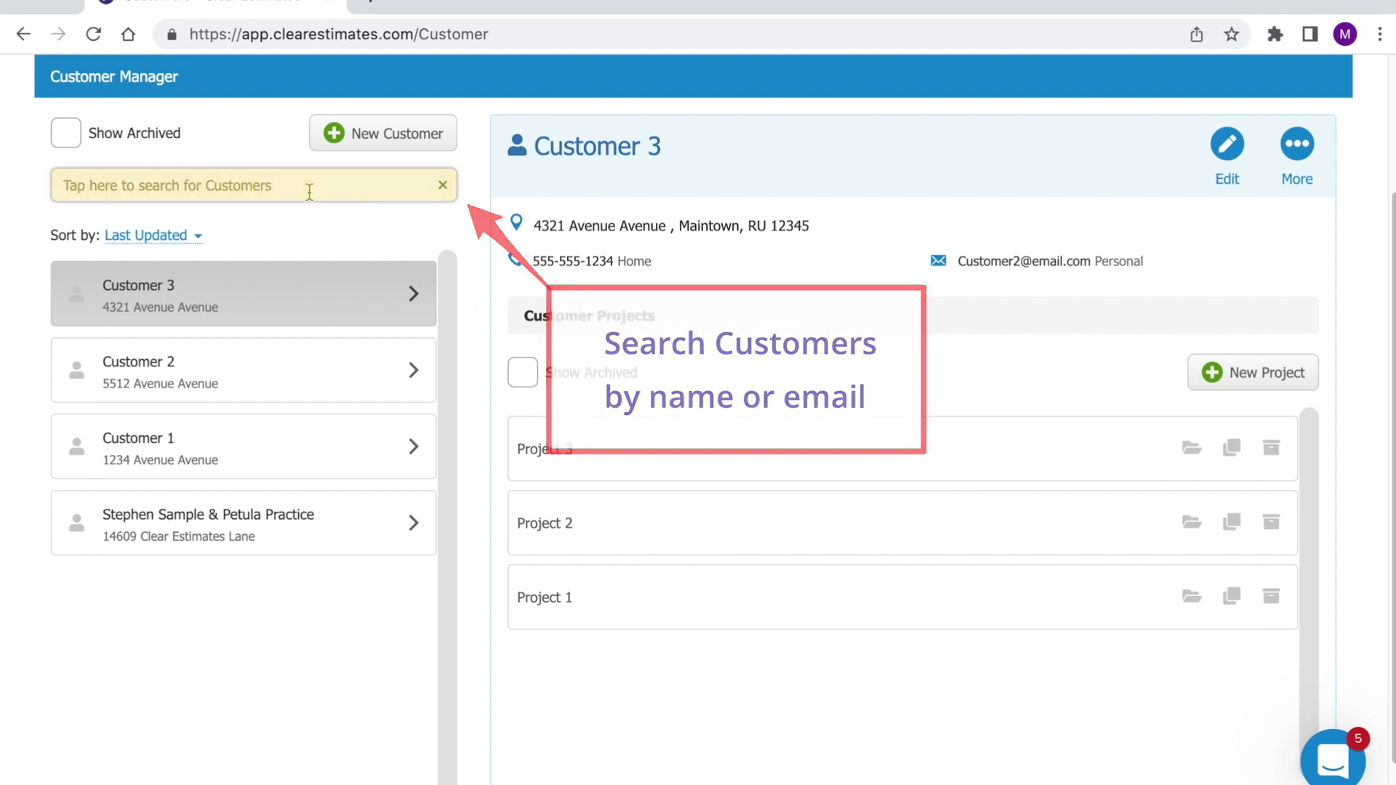
type("sample")
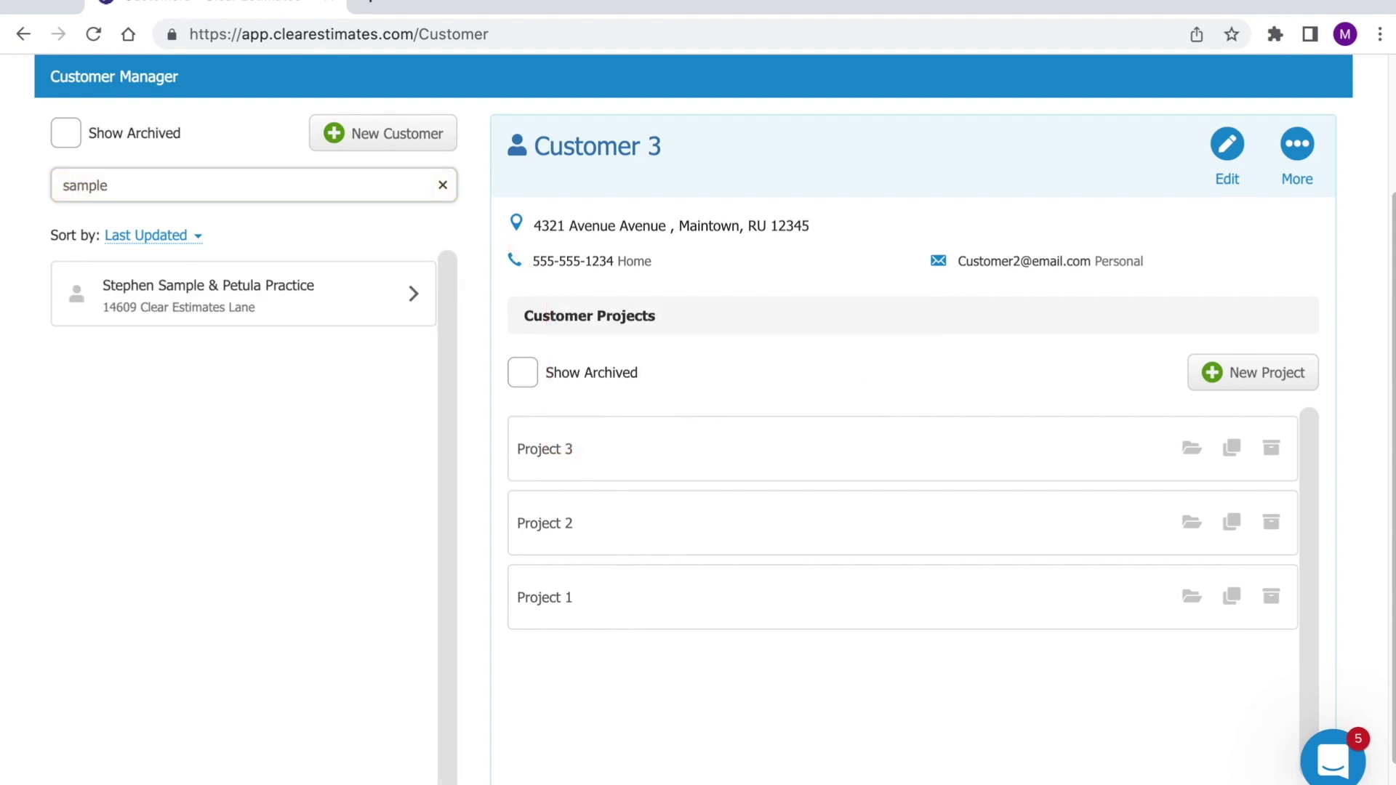
left_click(189, 307)
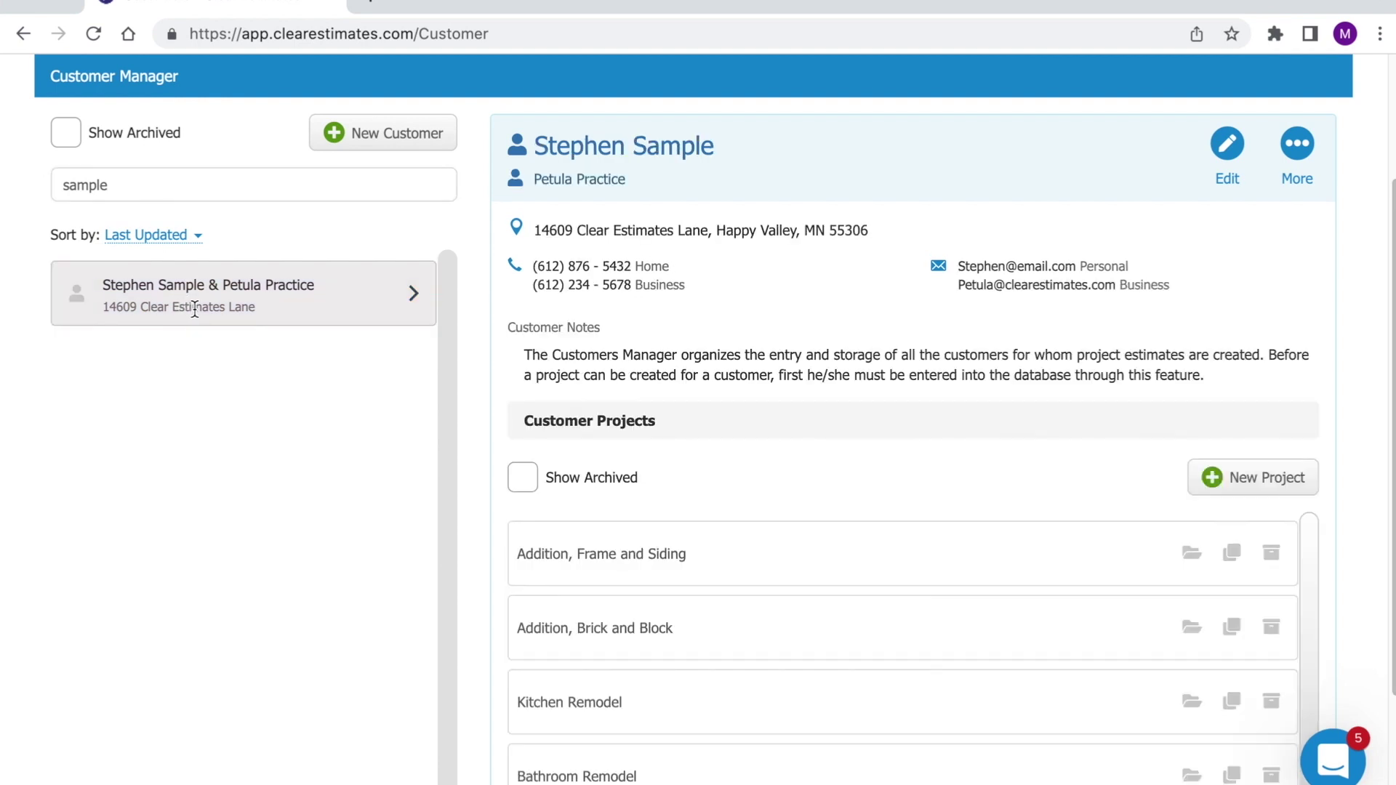
scroll(793, 502, "down", 2)
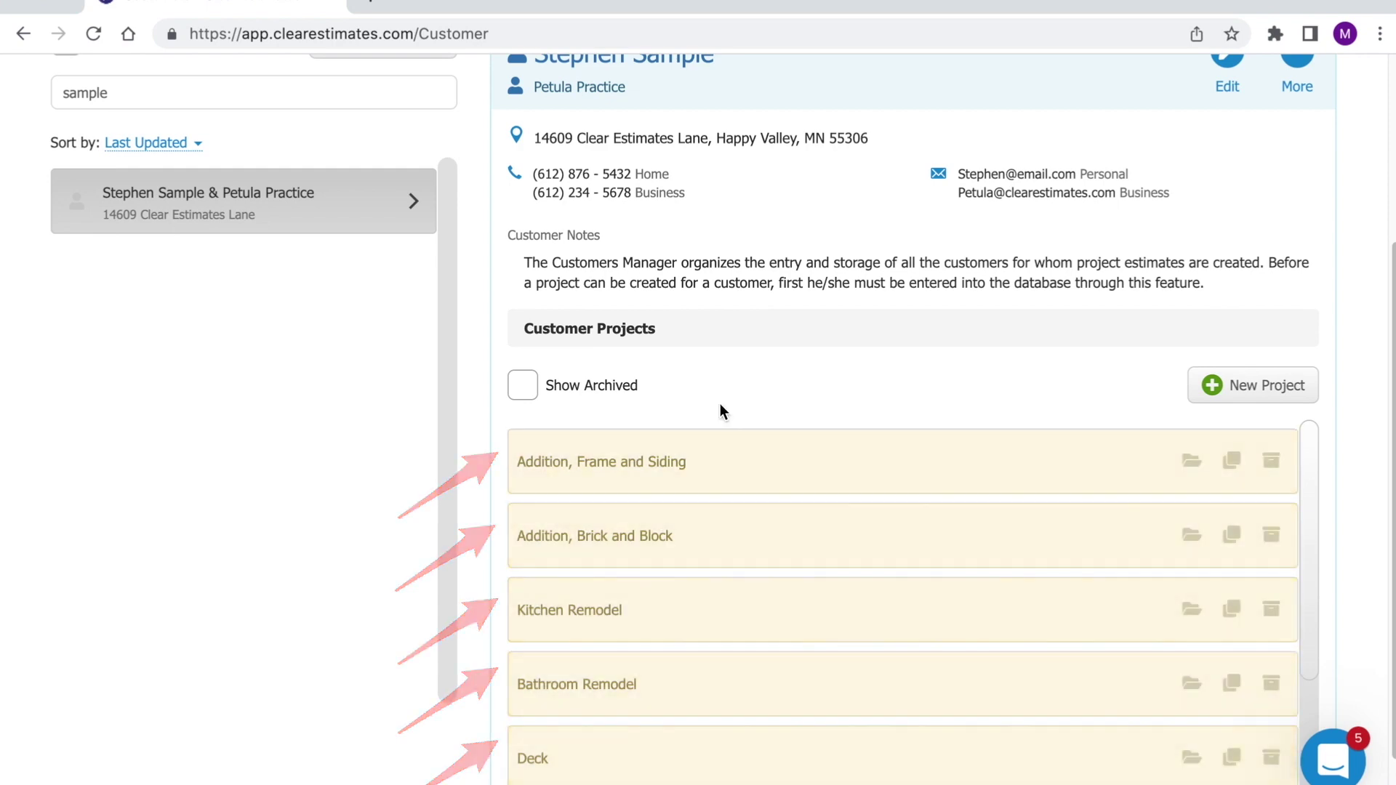
scroll(740, 417, "up", 4)
Step: Clear the search to list all customers and view Customer 1's details
left_click_drag(116, 362, 67, 336)
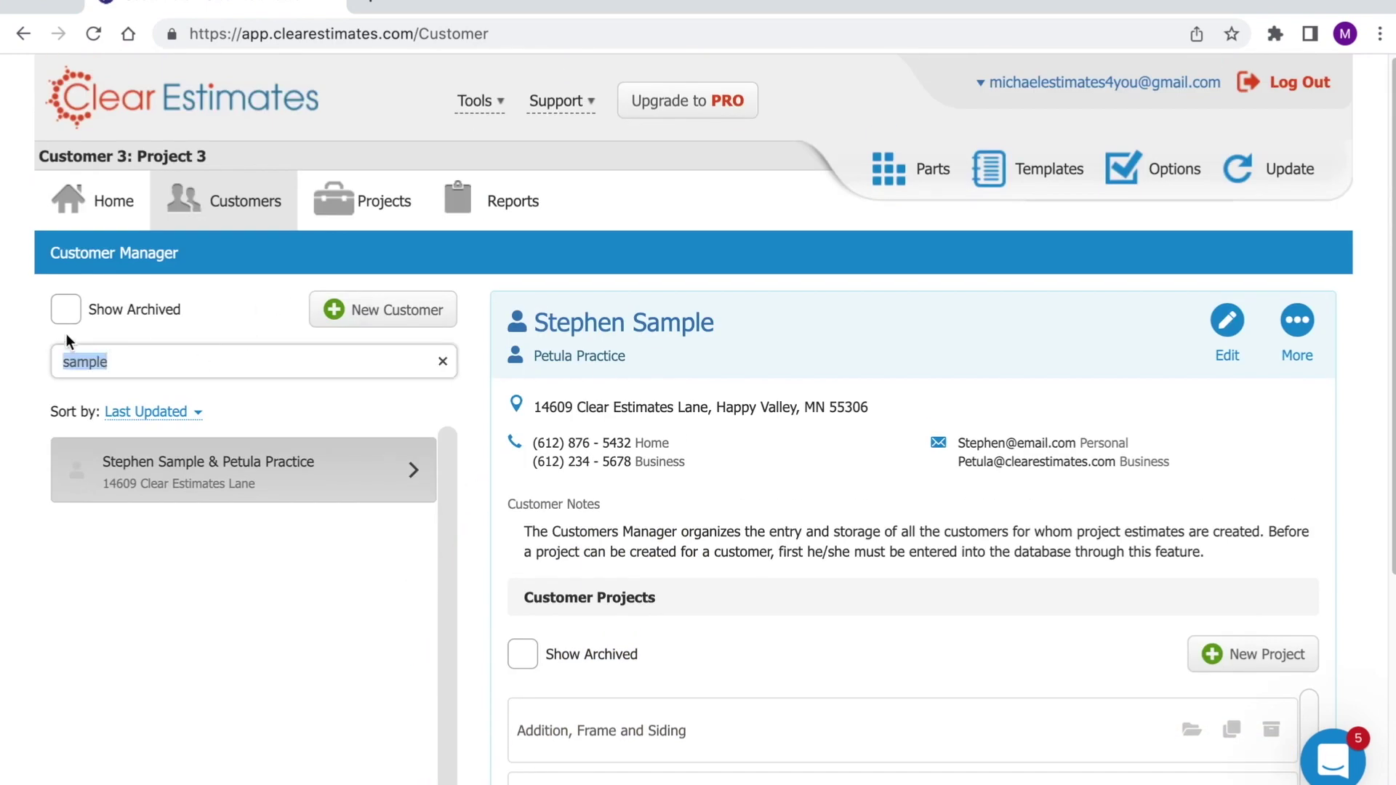
key("BackSpace")
scroll(291, 426, "down", 1)
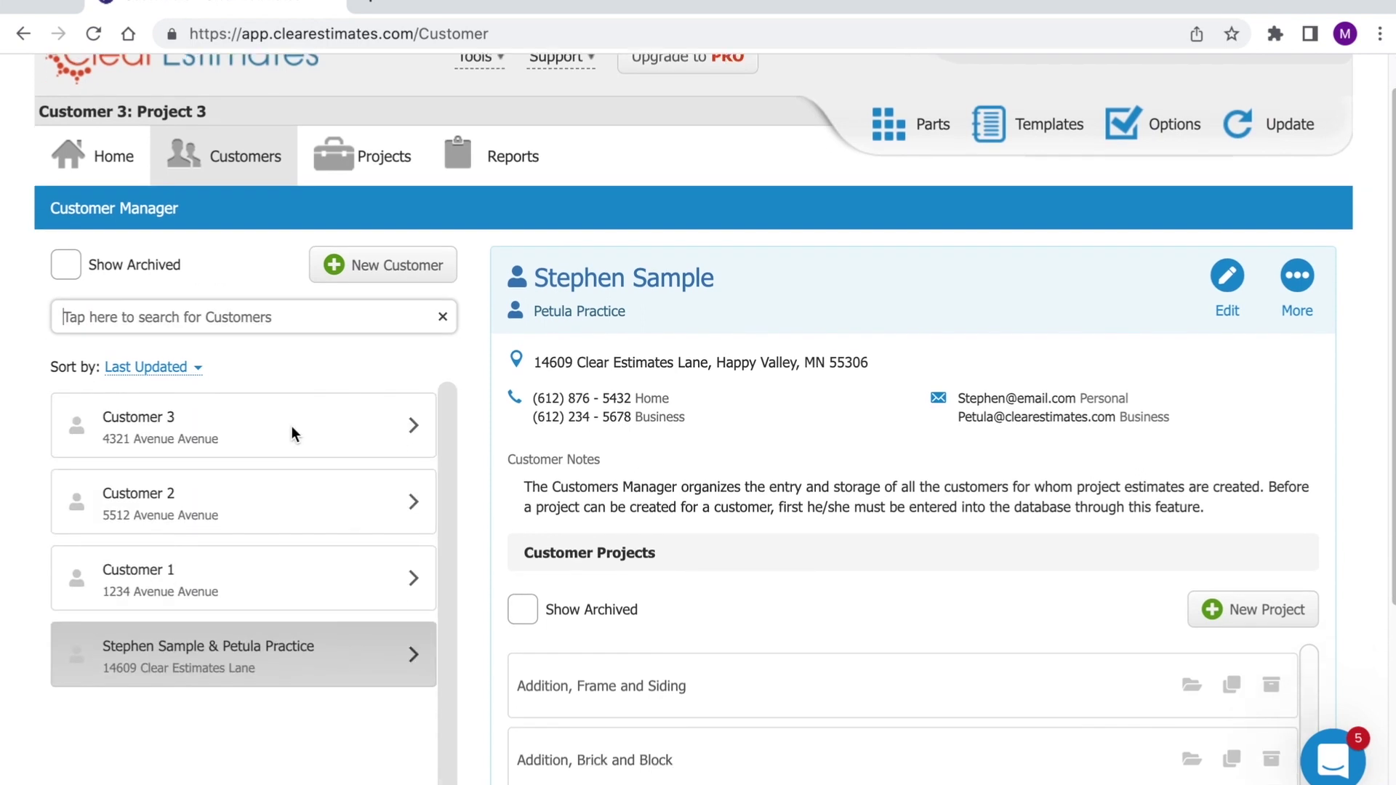
scroll(291, 426, "down", 2)
left_click(209, 489)
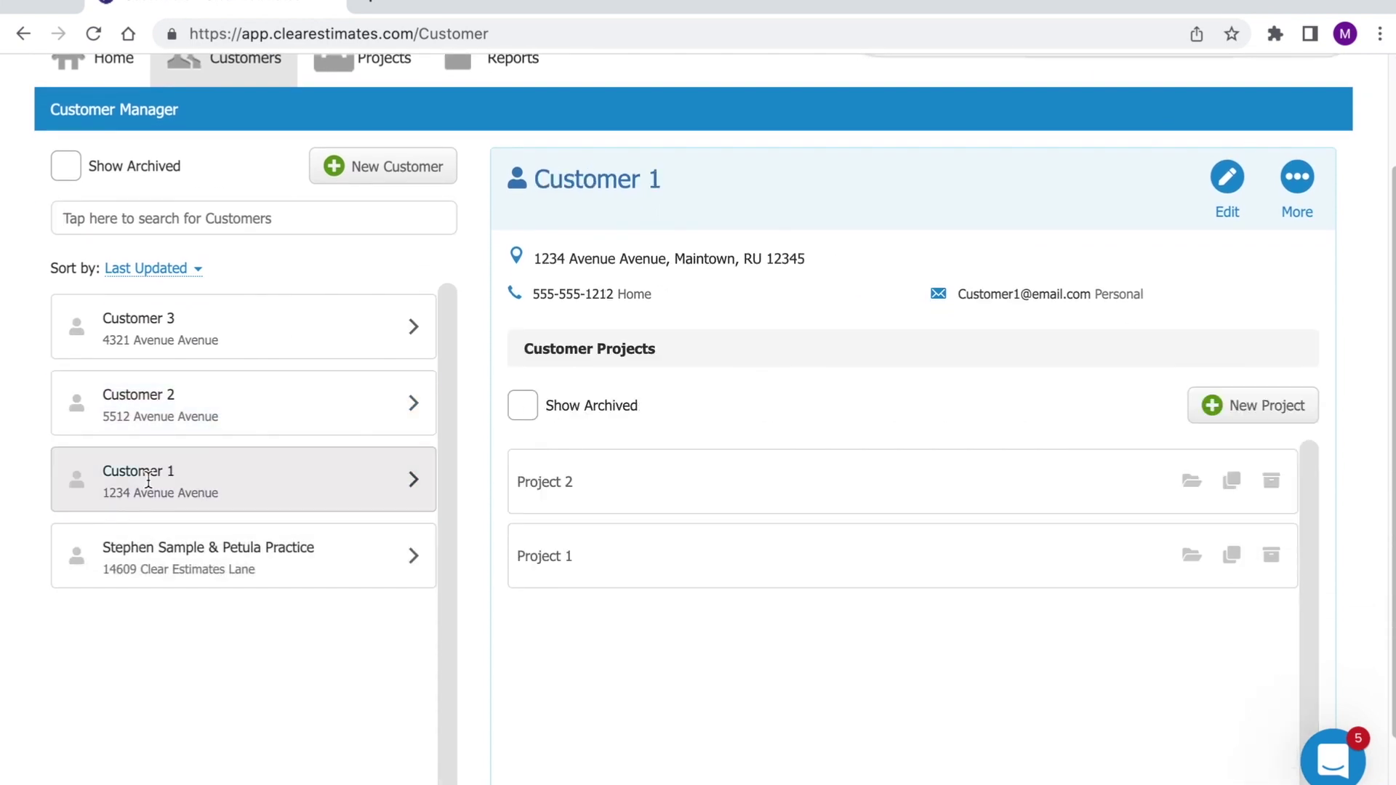
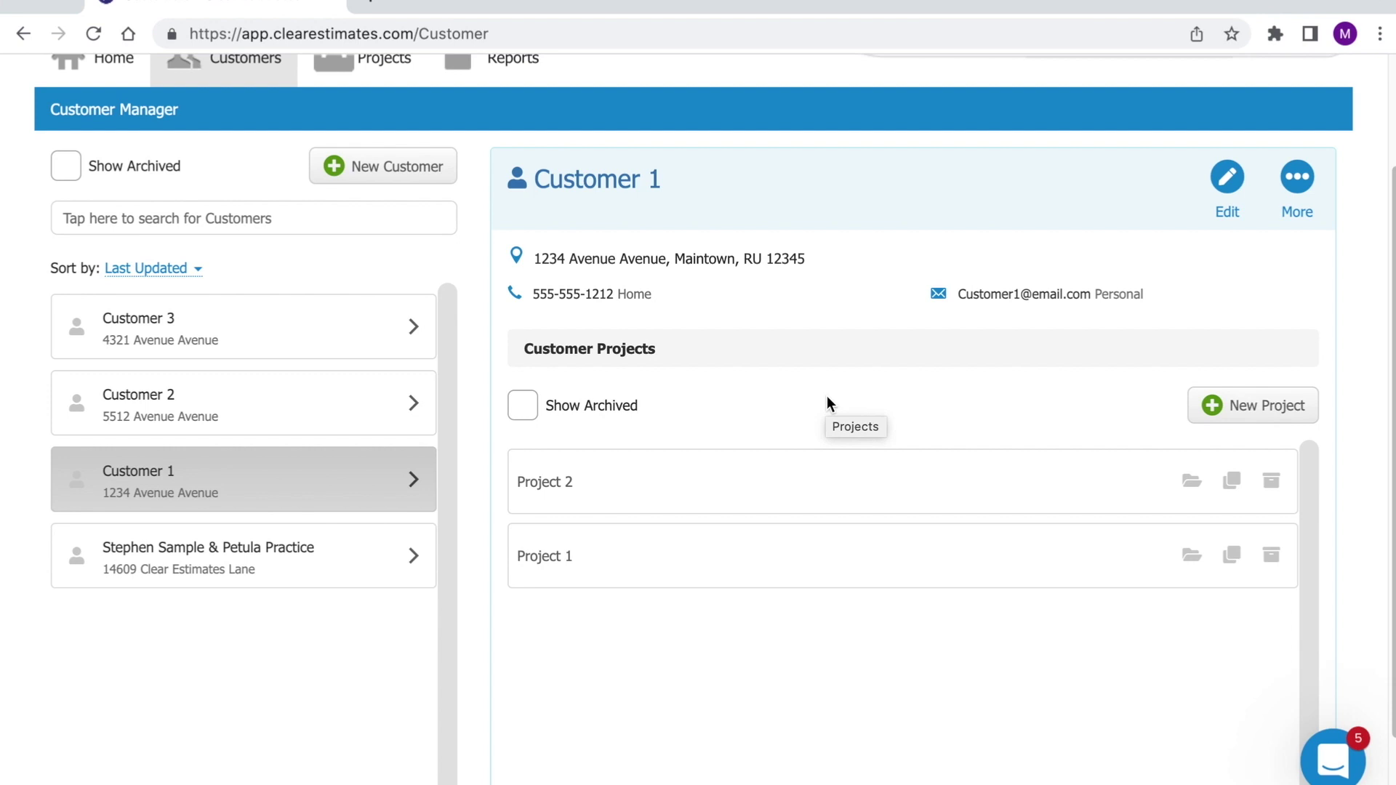
Step: Select Customer 2 in the customer list to show its details and the New Downstairs Kitchen project
left_click(207, 413)
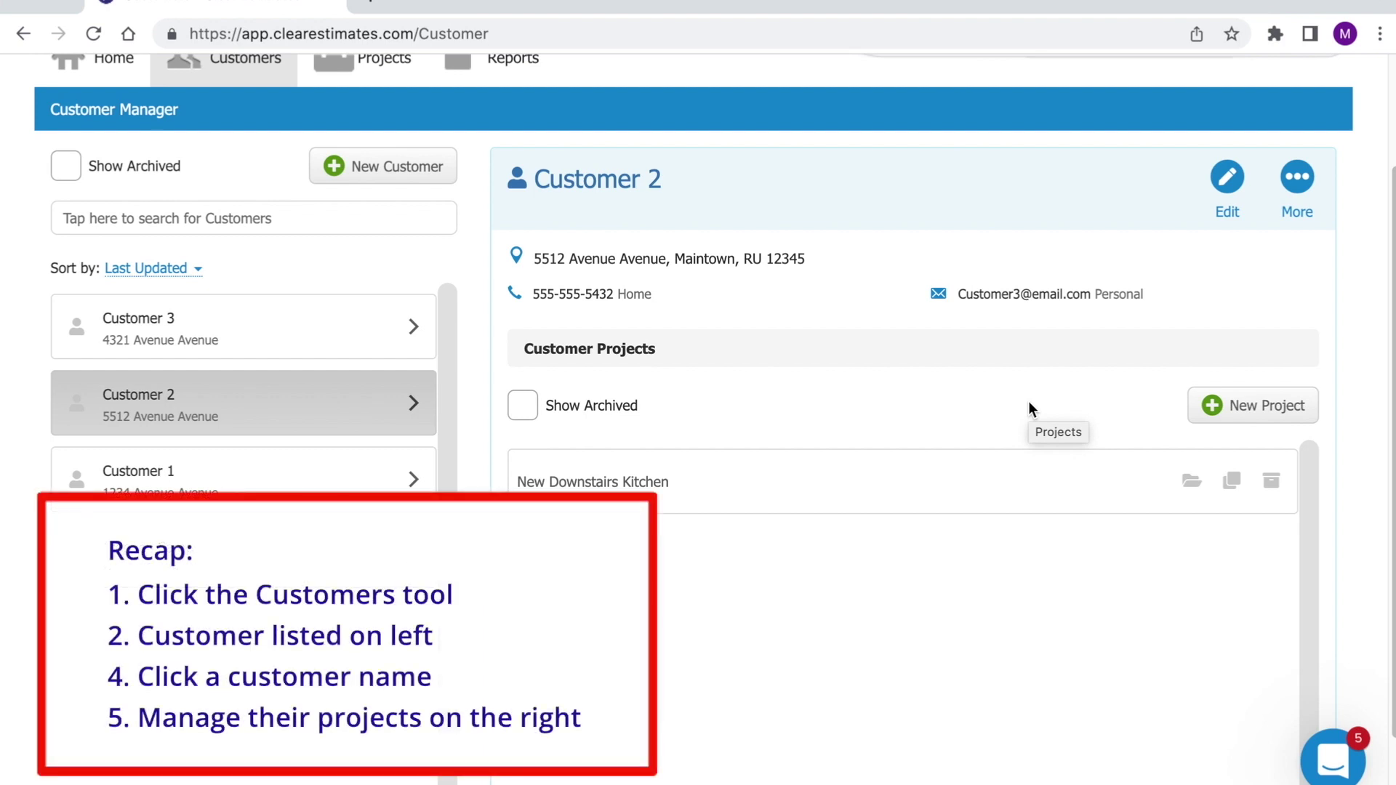
Step: Select Customer 3 in the customer list to show its details and three projects
scroll(875, 345, "up", 1)
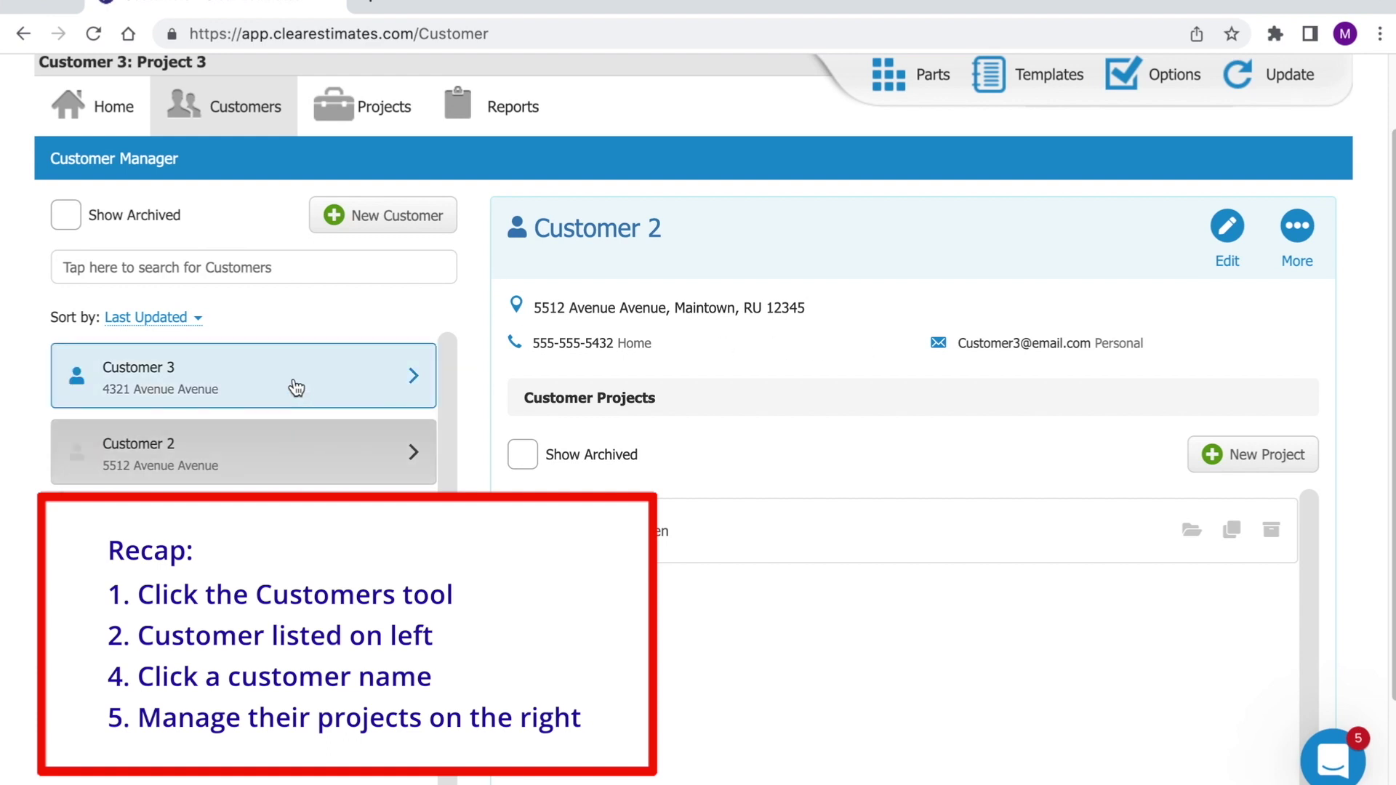
left_click(294, 380)
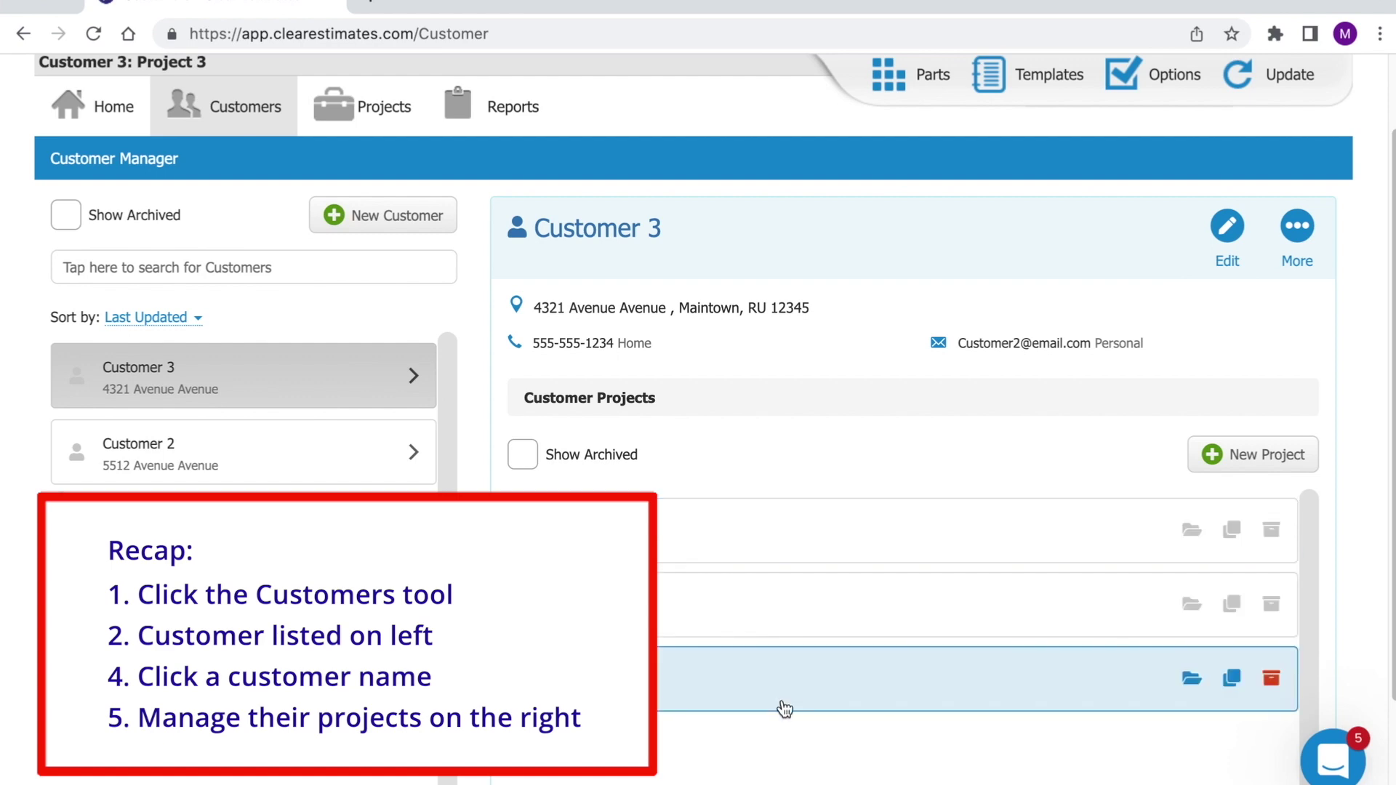